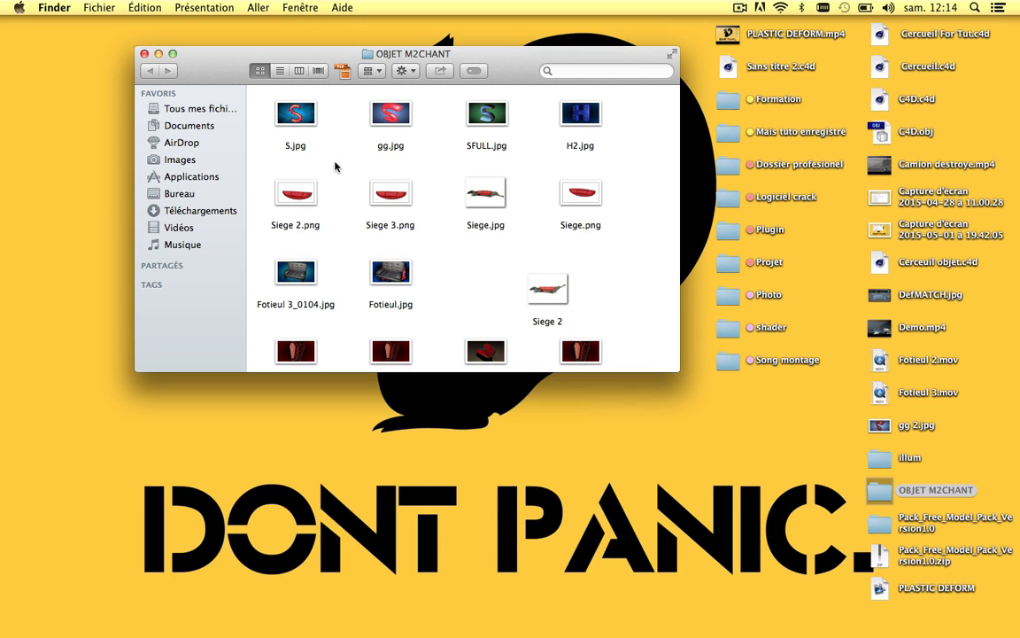
Preview the spiked letter renders S.jpg and gg.jpg from the OBJET M2CHANT folder, closing each preview
{"action": "left_click", "coordinate": [310, 119]}
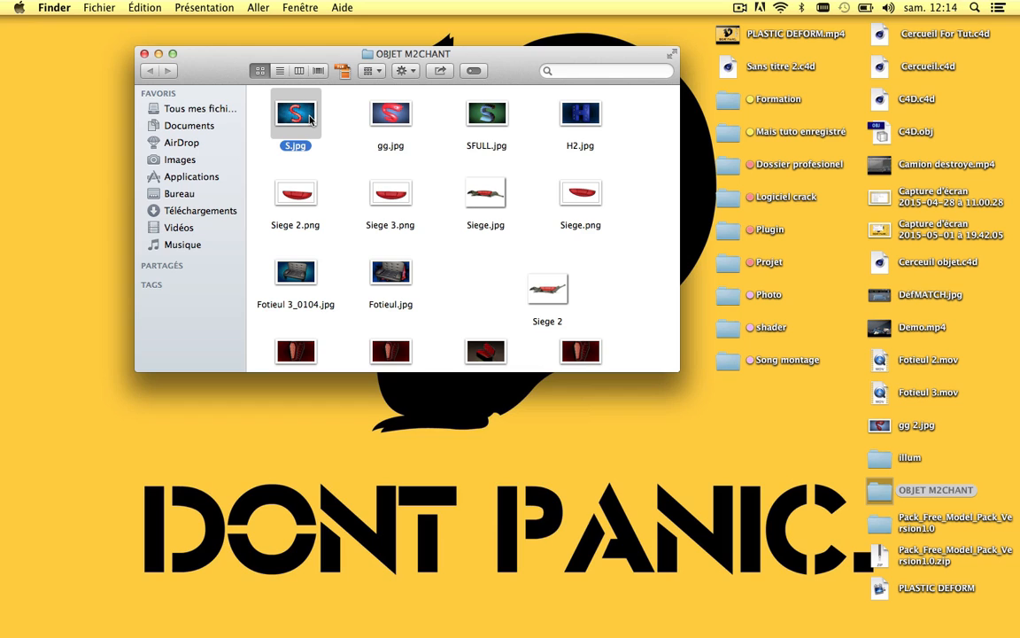
{"action": "key", "text": "space"}
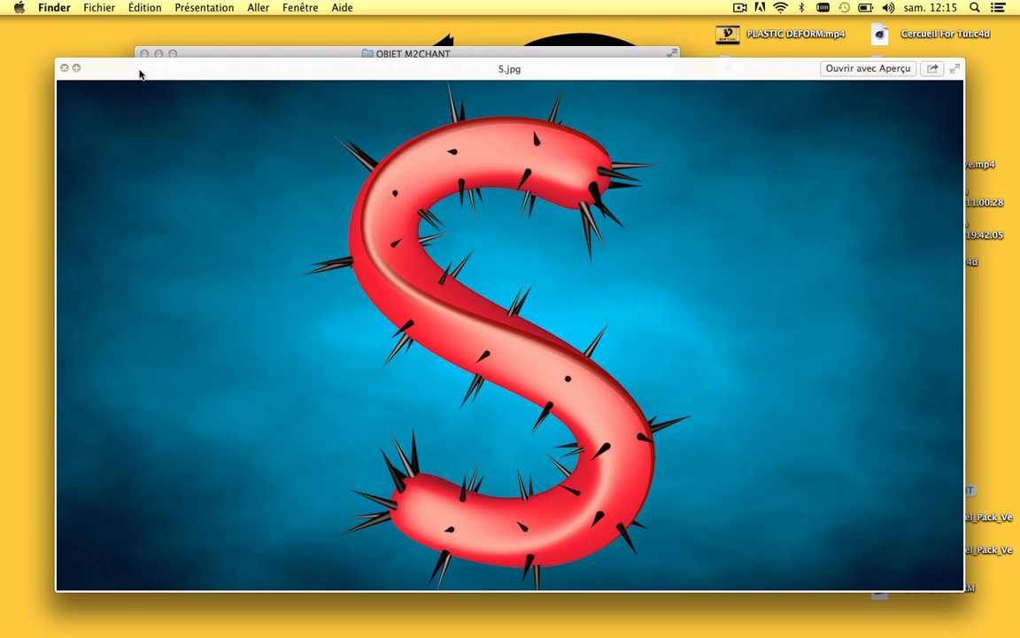
{"action": "left_click", "coordinate": [63, 68]}
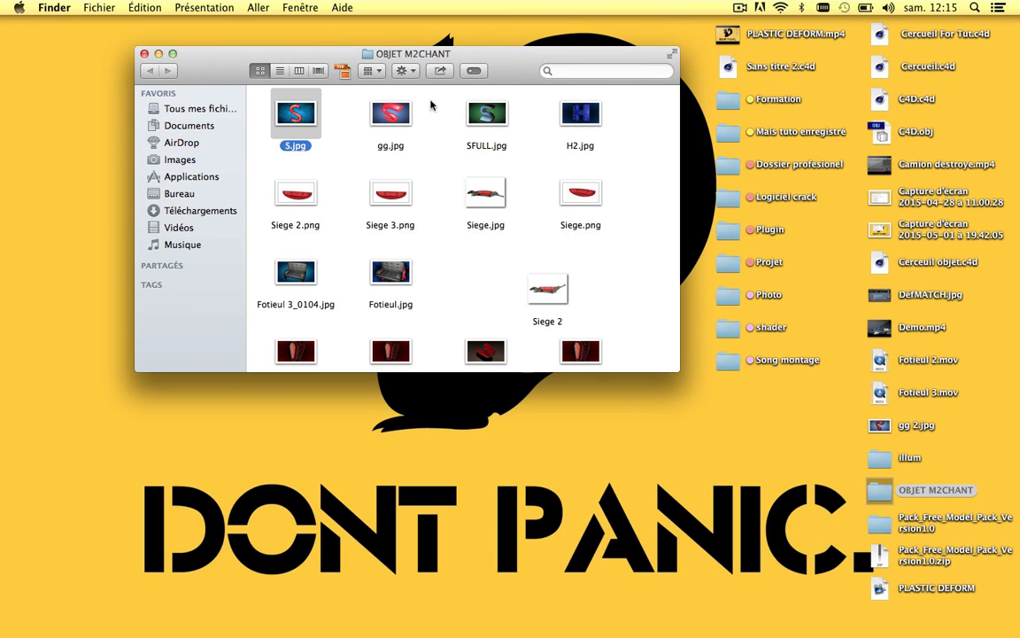
{"action": "left_click", "coordinate": [383, 114]}
{"action": "key", "text": "space"}
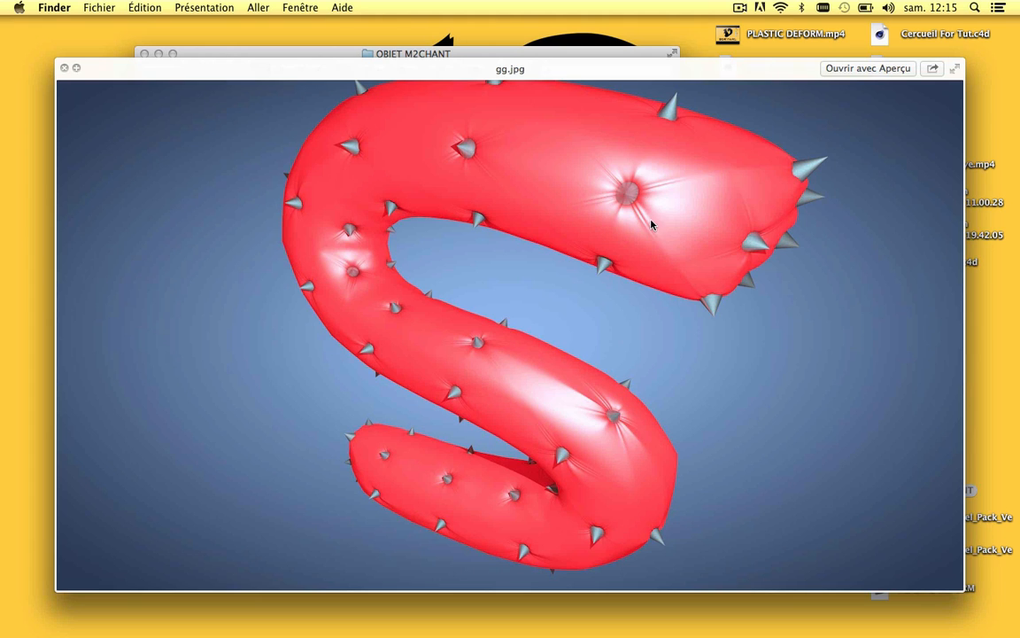
{"action": "left_click", "coordinate": [63, 68]}
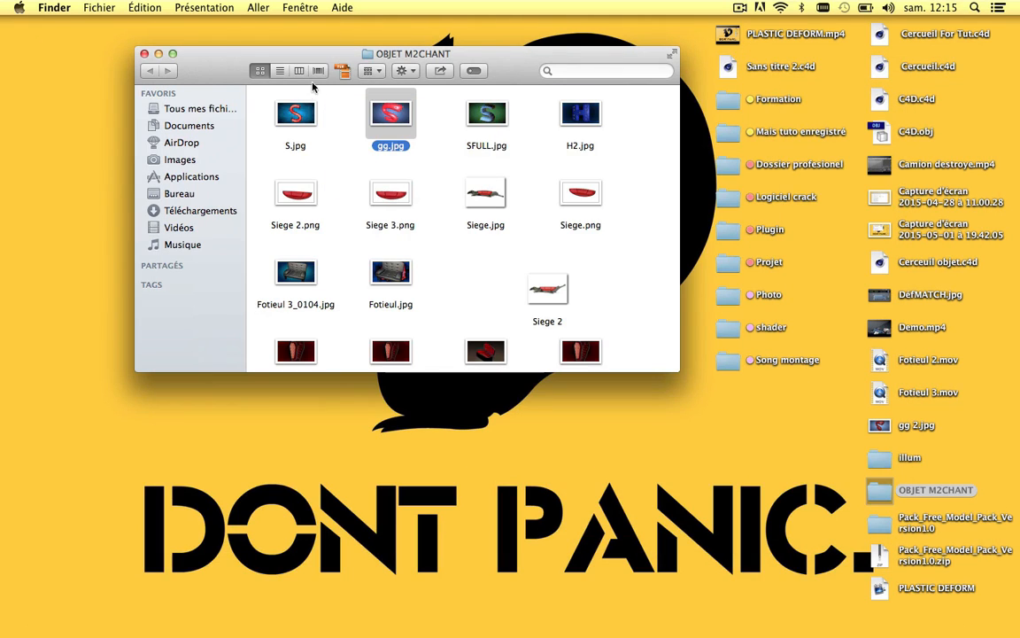
Preview the letter renders SFULL.jpg and H2.jpg, closing each preview
{"action": "left_click", "coordinate": [499, 116]}
{"action": "key", "text": "space"}
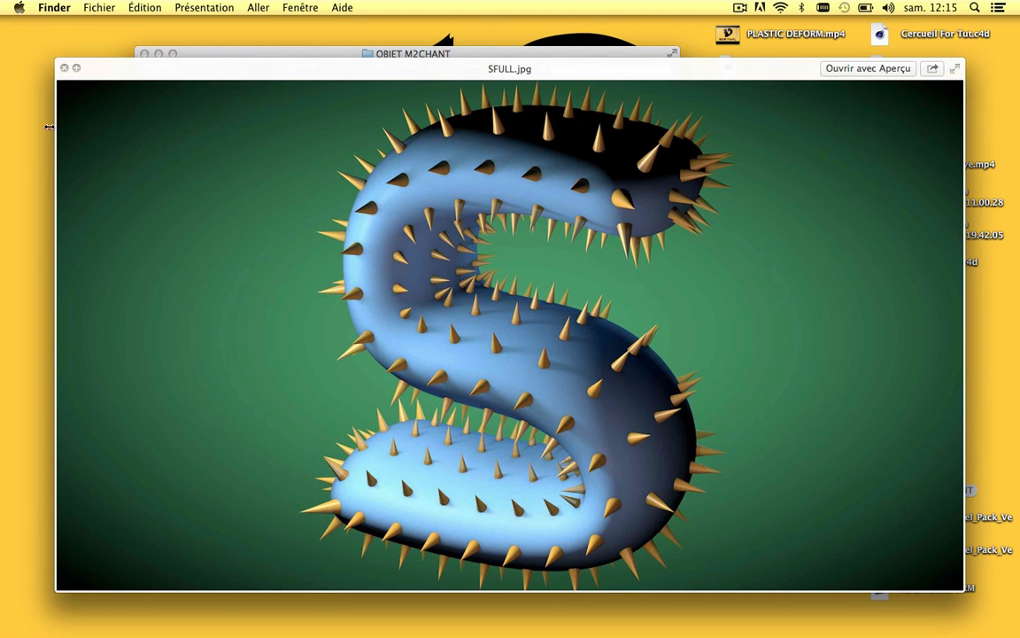
{"action": "left_click", "coordinate": [63, 68]}
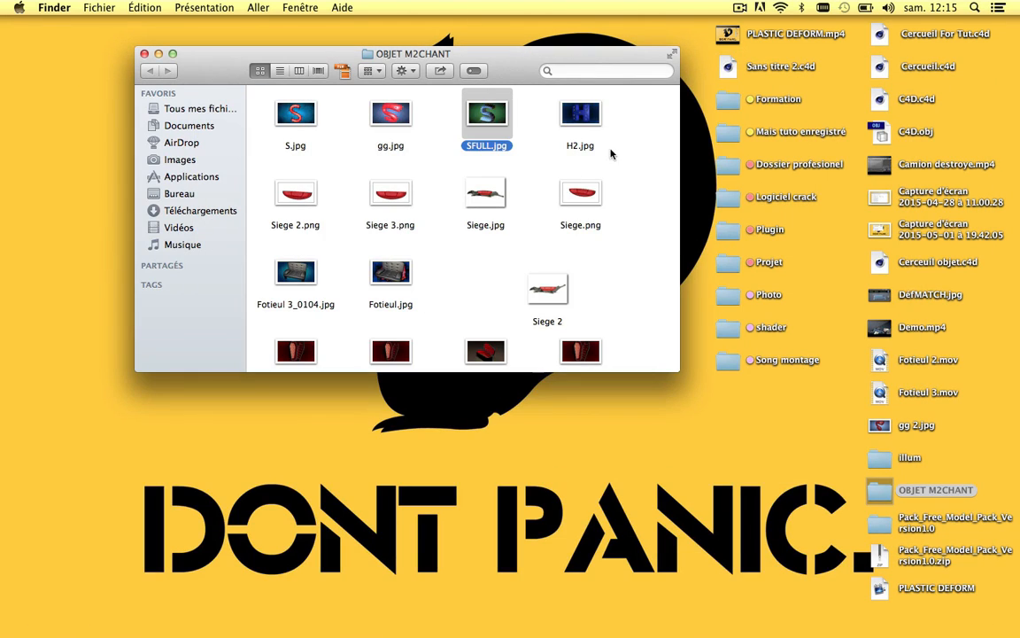
{"action": "left_click", "coordinate": [581, 115]}
{"action": "key", "text": "space"}
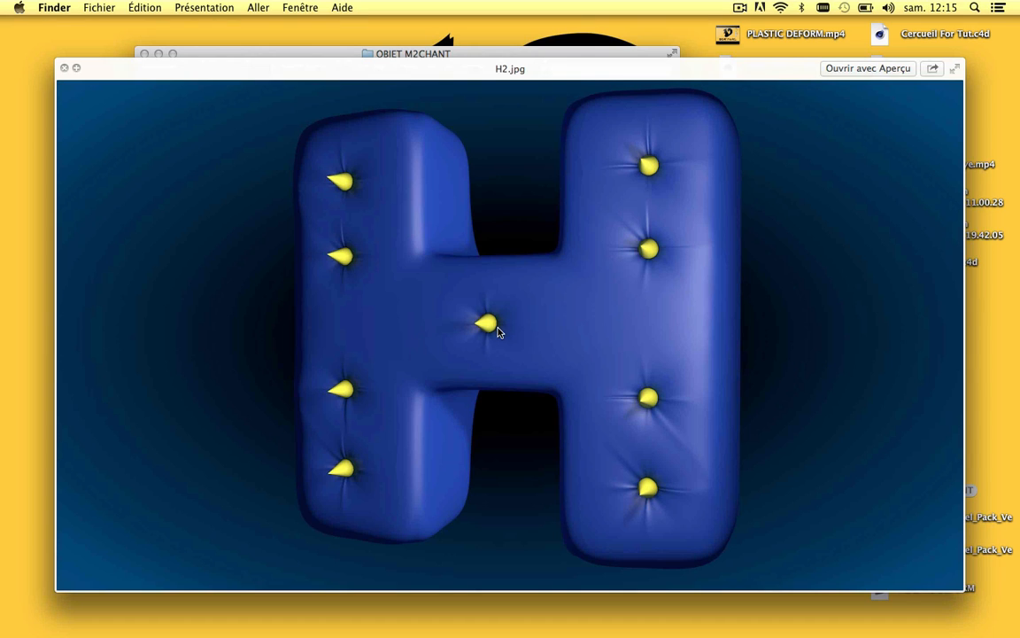
{"action": "left_click", "coordinate": [64, 69]}
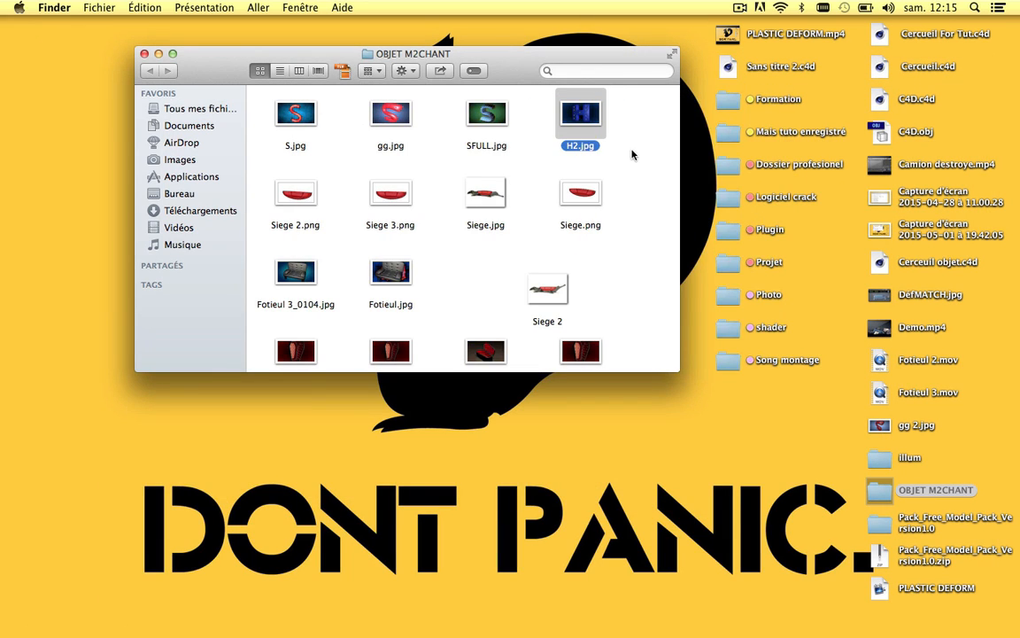
Preview the red sofa render Siege.png and close the preview
{"action": "scroll", "coordinate": [571, 205], "scroll_direction": "down", "scroll_amount": 1}
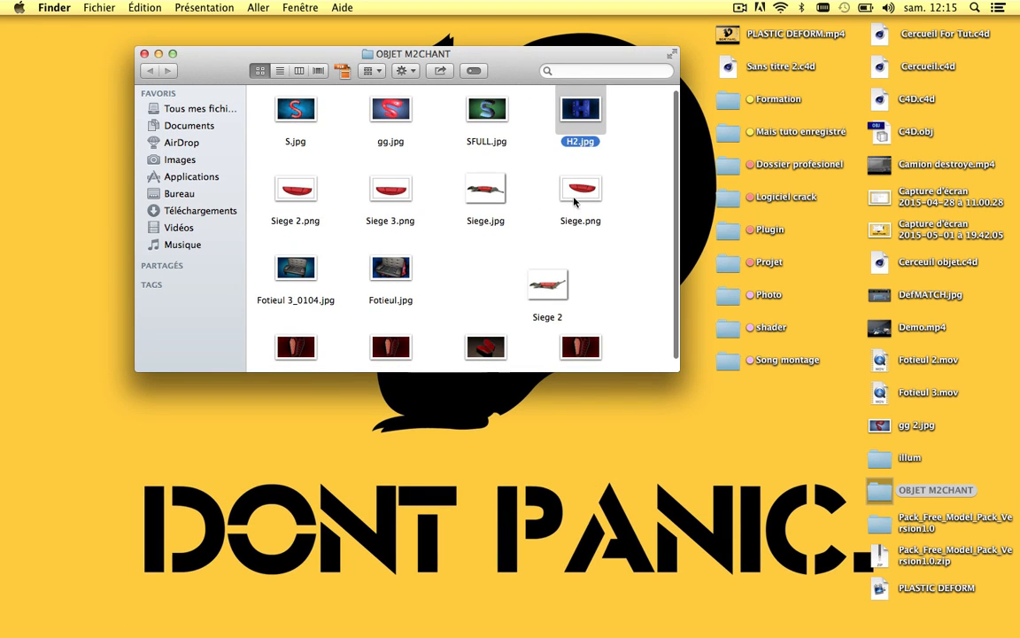
{"action": "left_click", "coordinate": [576, 197]}
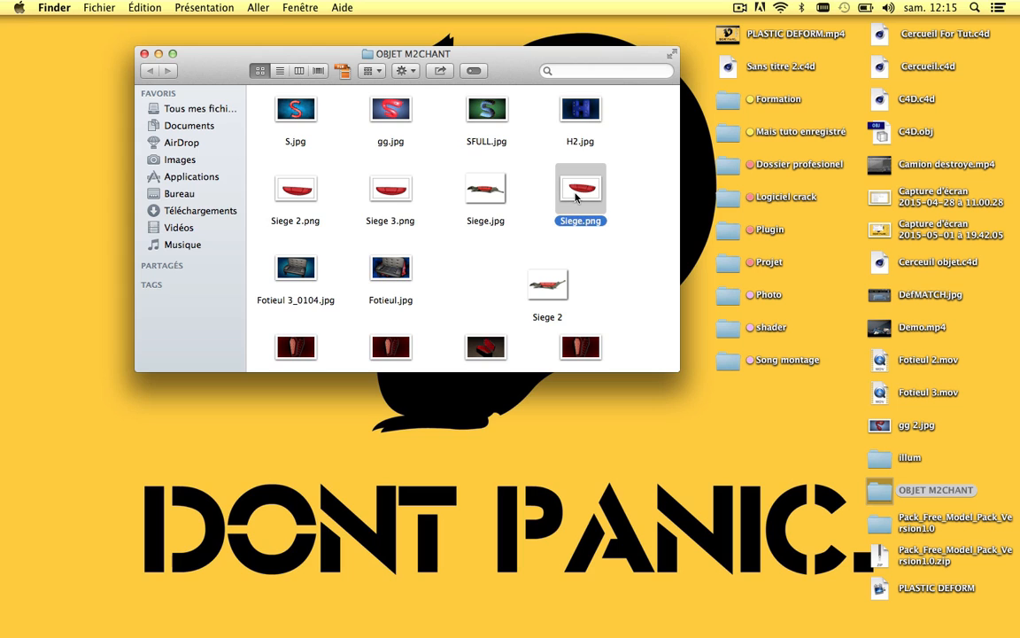
{"action": "key", "text": "space"}
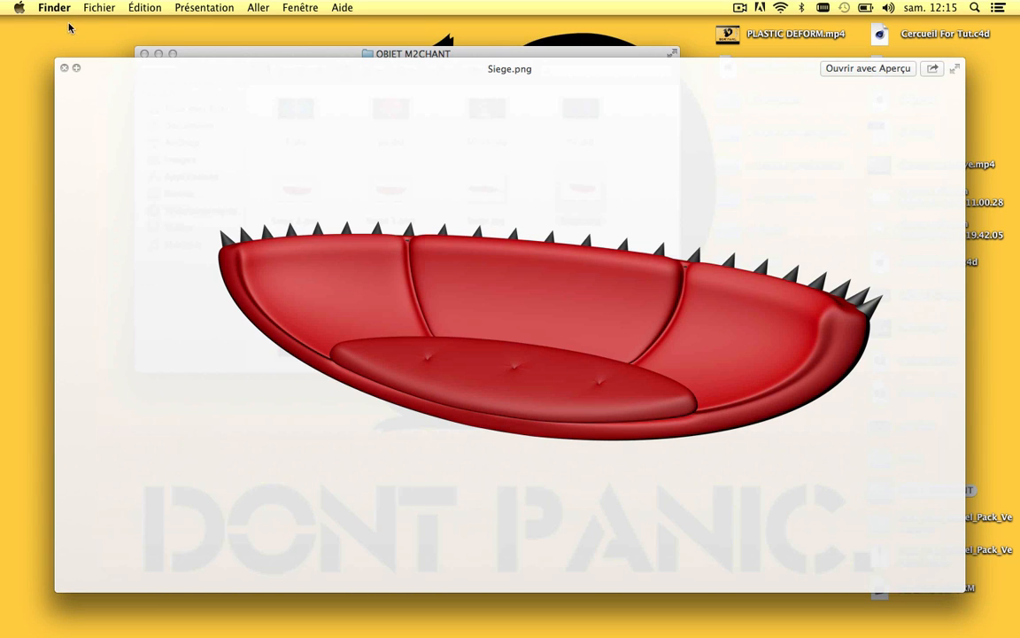
{"action": "left_click", "coordinate": [64, 69]}
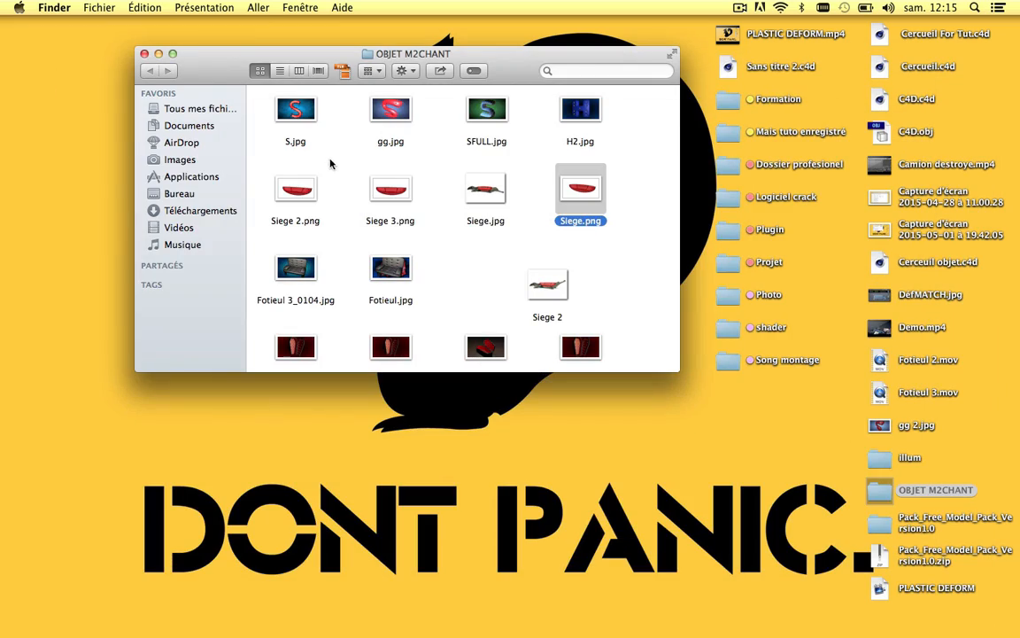
Preview the Siege 2 image, examine the crocodile sofa's seat and spikes up close, and close the preview
{"action": "left_click", "coordinate": [498, 263]}
{"action": "key", "text": "space"}
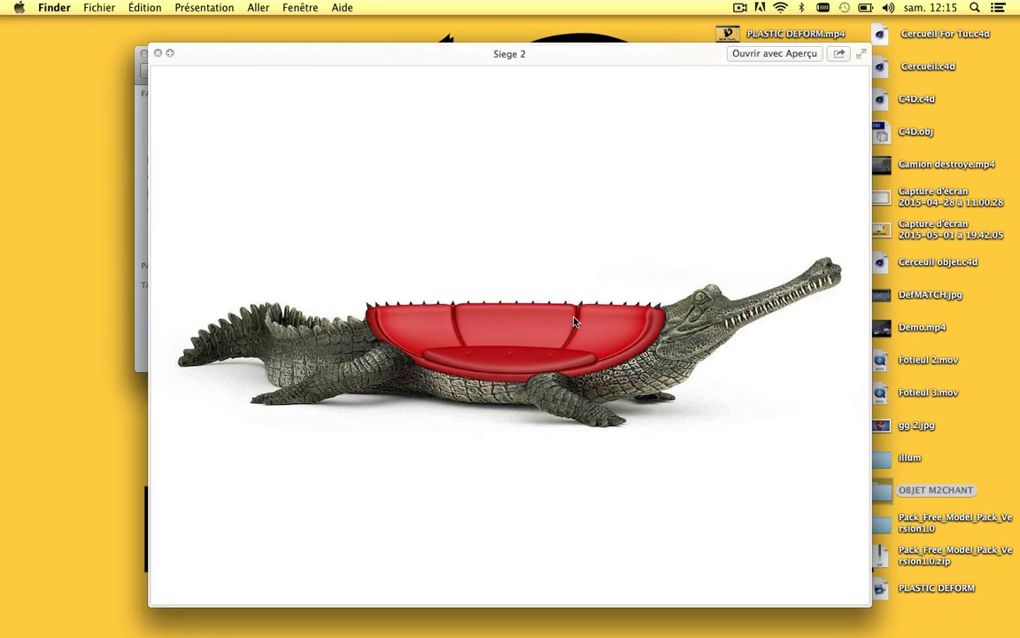
{"action": "scroll", "coordinate": [574, 324], "scroll_direction": "up", "scroll_amount": 8}
{"action": "scroll", "coordinate": [575, 324], "scroll_direction": "down", "scroll_amount": 5}
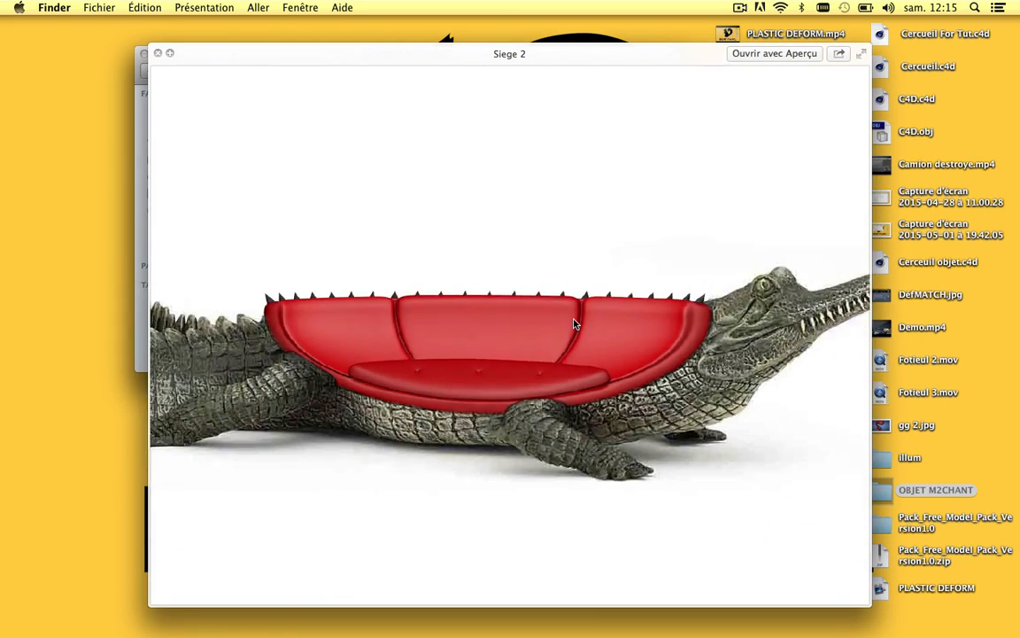
{"action": "scroll", "coordinate": [575, 325], "scroll_direction": "up", "scroll_amount": 3}
{"action": "scroll", "coordinate": [574, 324], "scroll_direction": "down", "scroll_amount": 4}
{"action": "scroll", "coordinate": [574, 325], "scroll_direction": "up", "scroll_amount": 6}
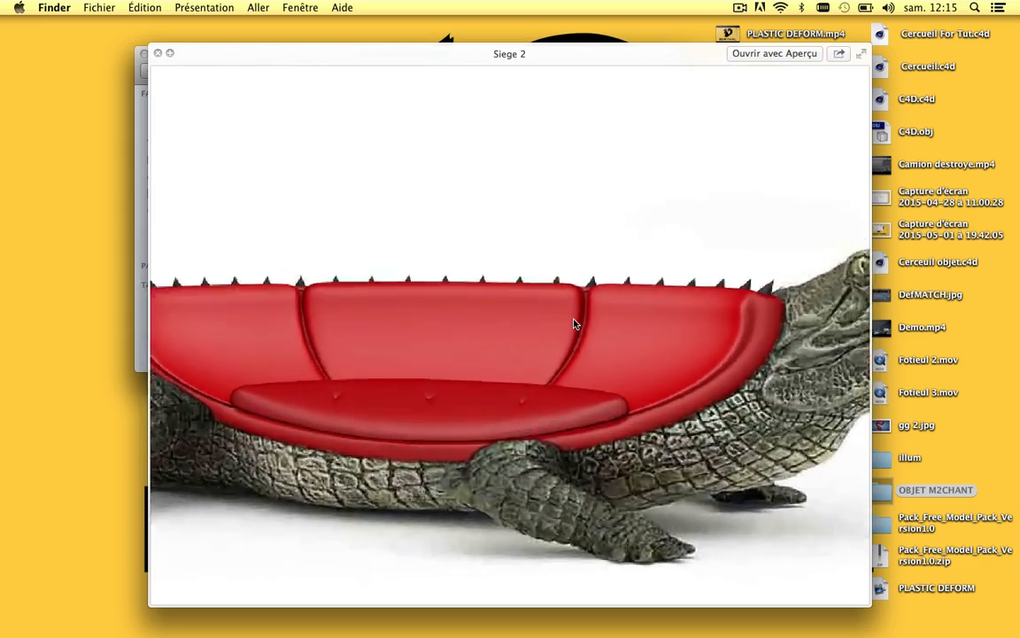
{"action": "scroll", "coordinate": [574, 324], "scroll_direction": "down", "scroll_amount": 3}
{"action": "scroll", "coordinate": [574, 325], "scroll_direction": "up", "scroll_amount": 8}
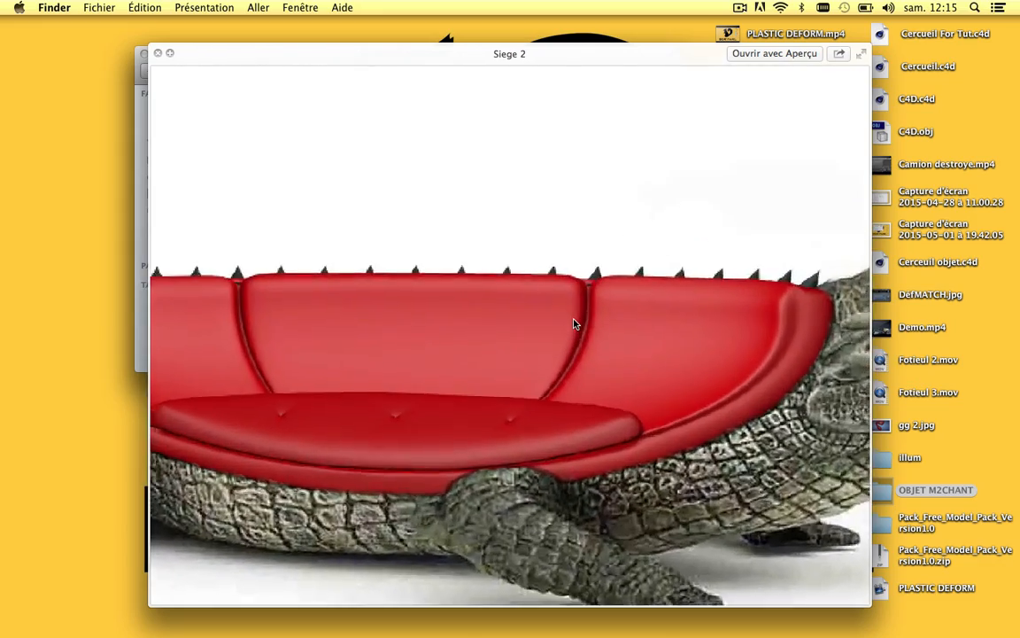
{"action": "scroll", "coordinate": [573, 324], "scroll_direction": "down", "scroll_amount": 6}
{"action": "scroll", "coordinate": [574, 323], "scroll_direction": "up", "scroll_amount": 2}
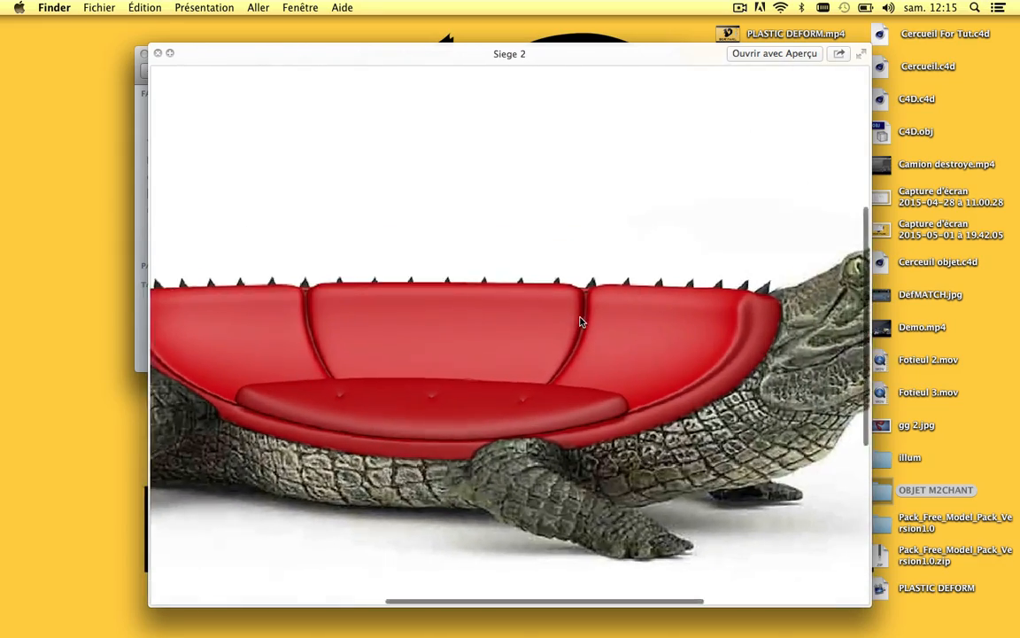
{"action": "scroll", "coordinate": [576, 323], "scroll_direction": "down", "scroll_amount": 3}
{"action": "scroll", "coordinate": [576, 322], "scroll_direction": "down", "scroll_amount": 3}
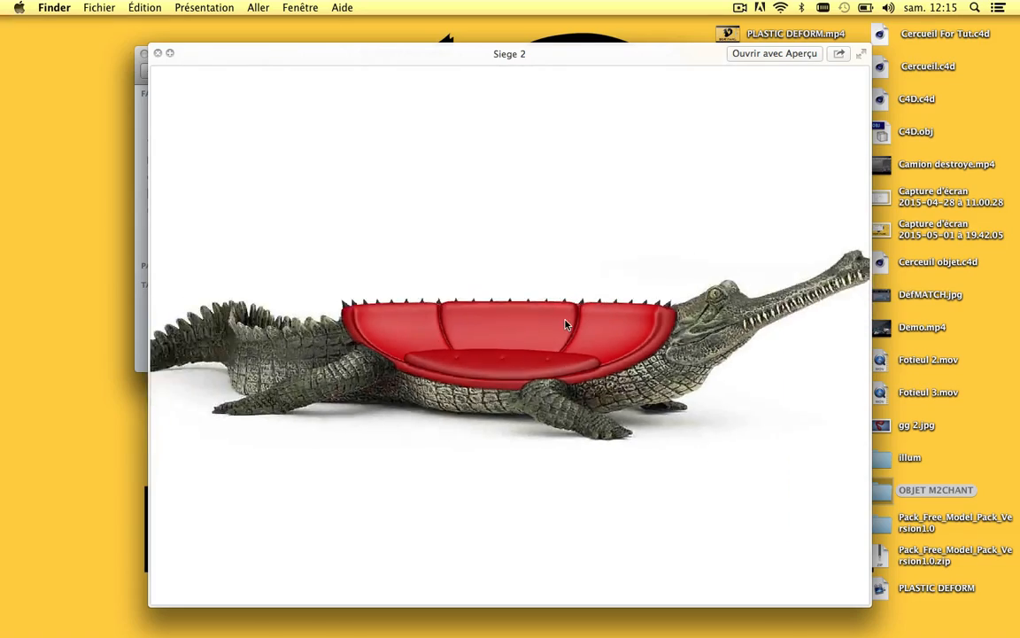
{"action": "scroll", "coordinate": [569, 324], "scroll_direction": "up", "scroll_amount": 4}
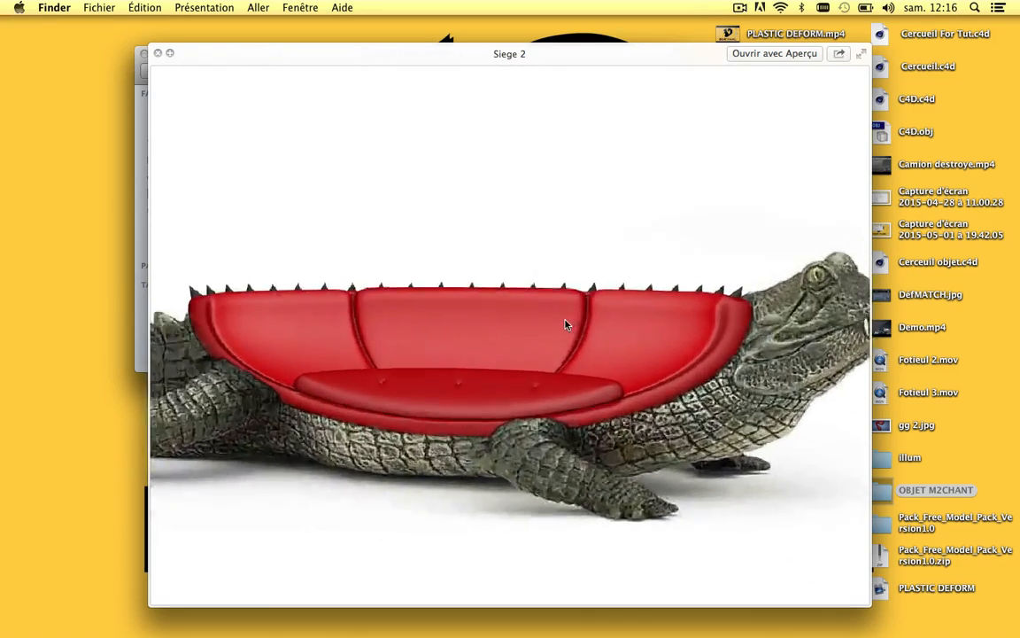
{"action": "left_click", "coordinate": [157, 54]}
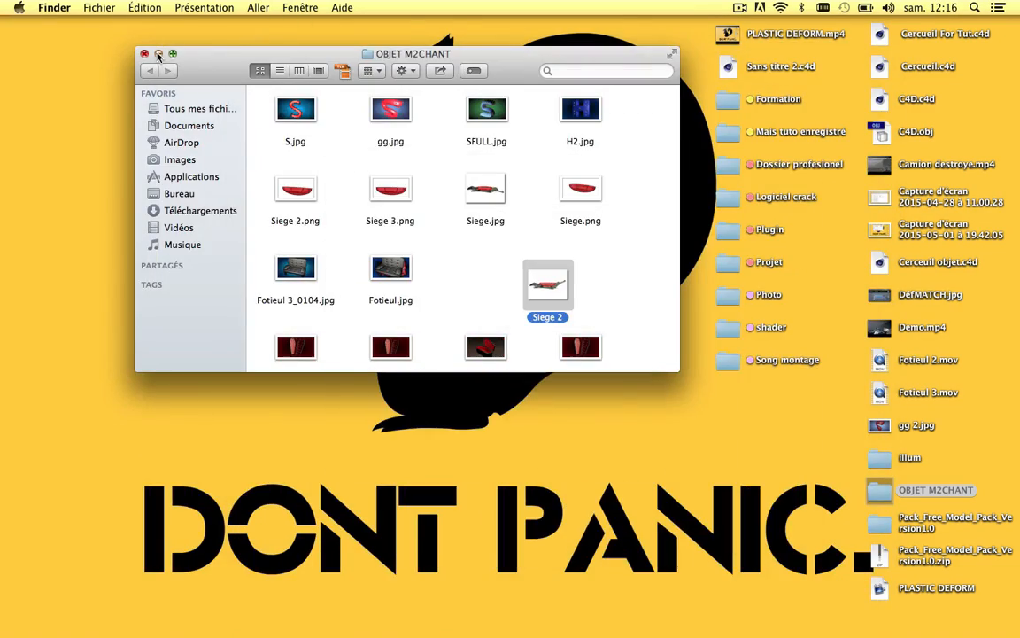
Preview Fotieul.jpg, examine the buttons and creases in the seat cushion up close, and close the preview
{"action": "left_click", "coordinate": [391, 267]}
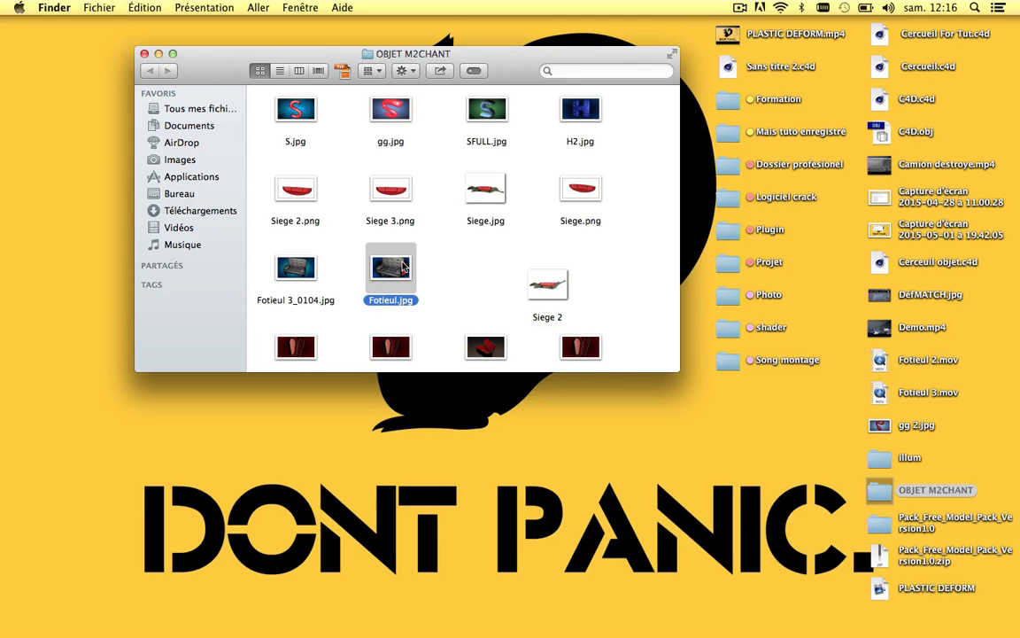
{"action": "key", "text": "space"}
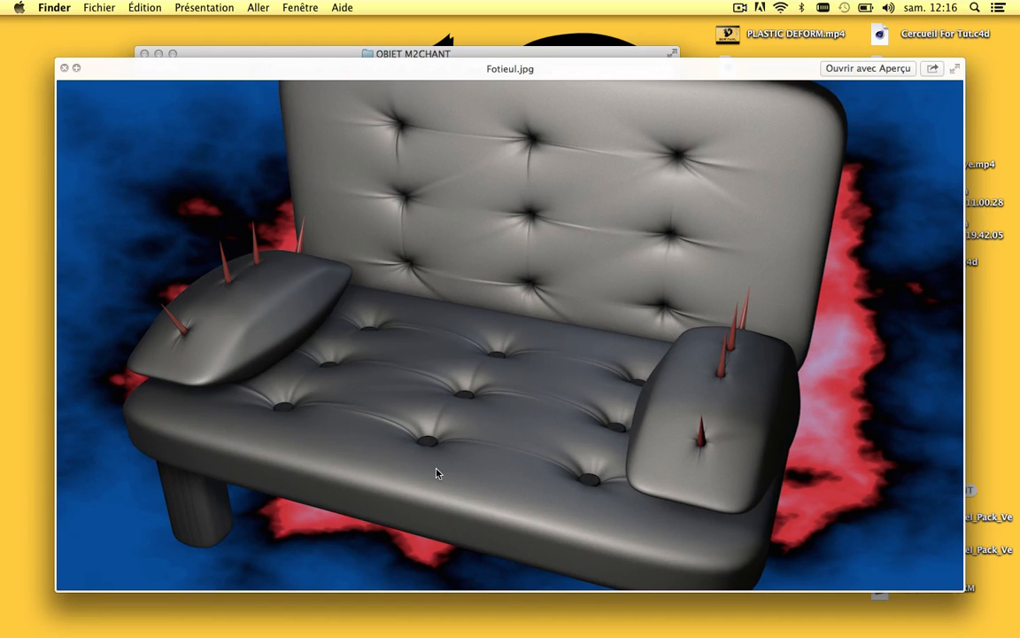
{"action": "scroll", "coordinate": [430, 442], "scroll_direction": "up", "scroll_amount": 10}
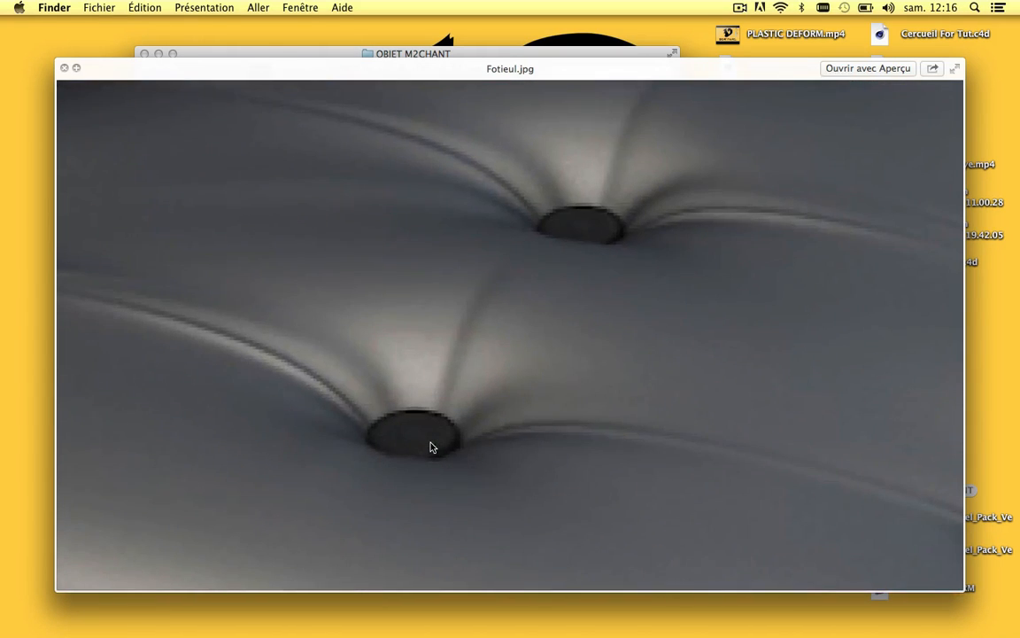
{"action": "scroll", "coordinate": [429, 433], "scroll_direction": "down", "scroll_amount": 5}
{"action": "scroll", "coordinate": [430, 437], "scroll_direction": "down", "scroll_amount": 3}
{"action": "scroll", "coordinate": [427, 435], "scroll_direction": "up", "scroll_amount": 5}
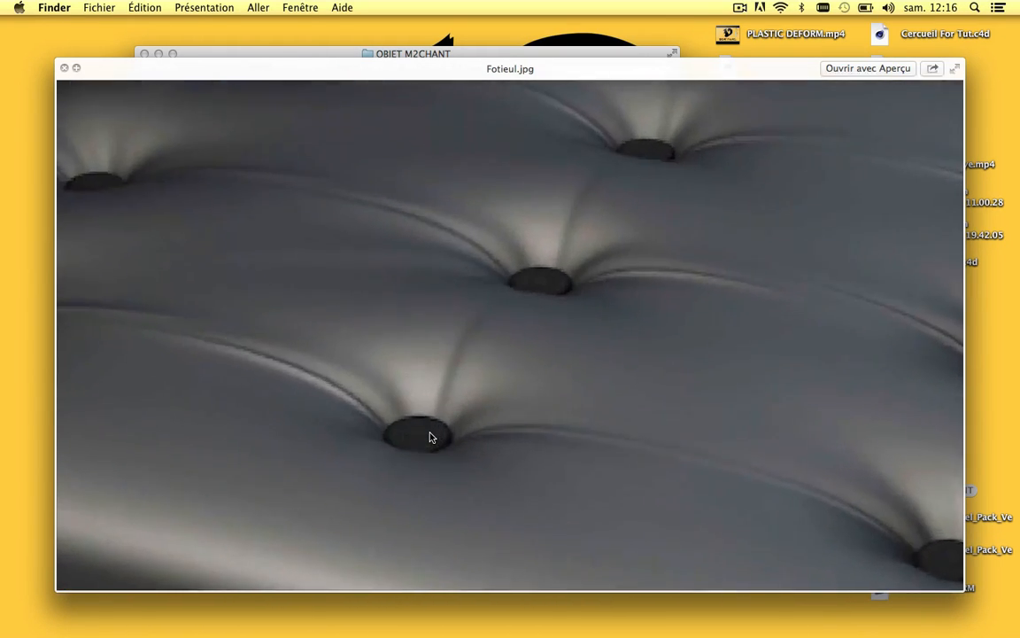
{"action": "scroll", "coordinate": [428, 436], "scroll_direction": "down", "scroll_amount": 5}
{"action": "scroll", "coordinate": [423, 434], "scroll_direction": "up", "scroll_amount": 2}
{"action": "scroll", "coordinate": [423, 434], "scroll_direction": "down", "scroll_amount": 5}
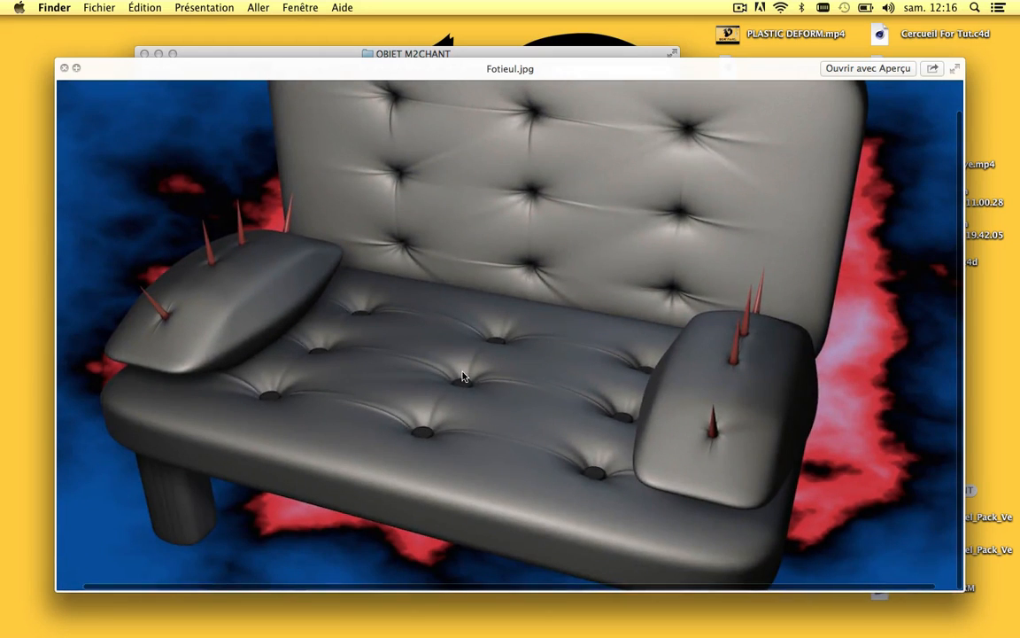
{"action": "left_click", "coordinate": [63, 67]}
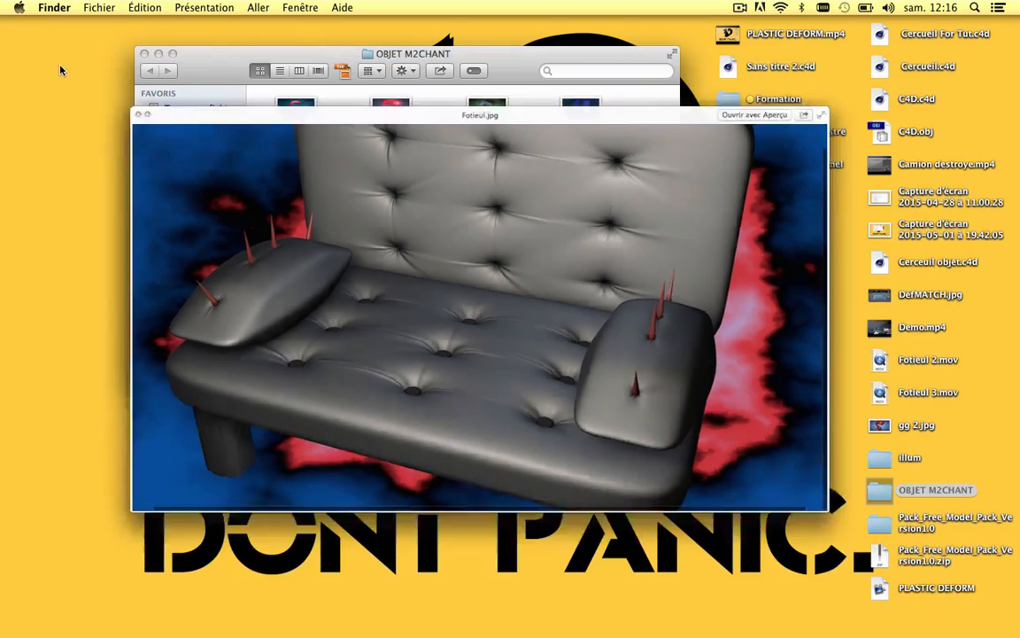
Preview cerceuil.jpg, examine the coffin's padded lining and the lid's spikes up close, and close the preview
{"action": "scroll", "coordinate": [443, 256], "scroll_direction": "down", "scroll_amount": 1}
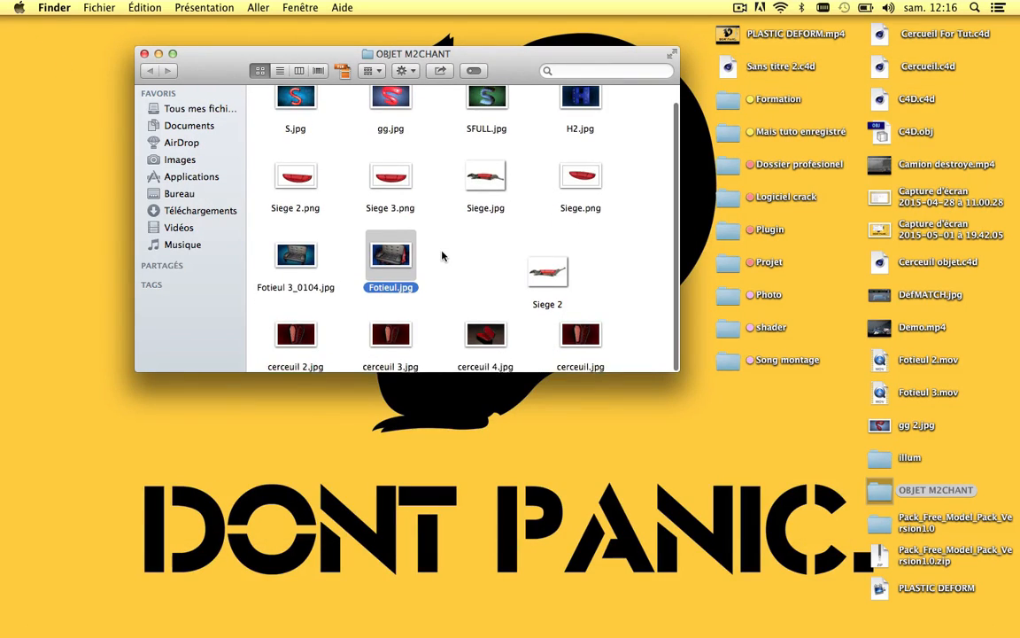
{"action": "left_click", "coordinate": [591, 350]}
{"action": "key", "text": "space"}
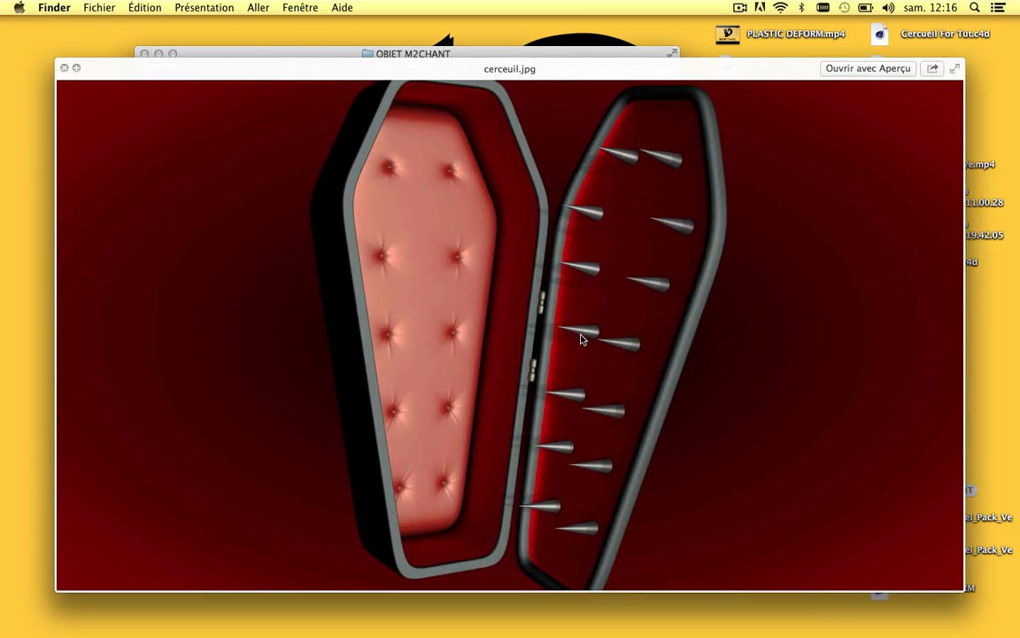
{"action": "scroll", "coordinate": [478, 300], "scroll_direction": "up", "scroll_amount": 4}
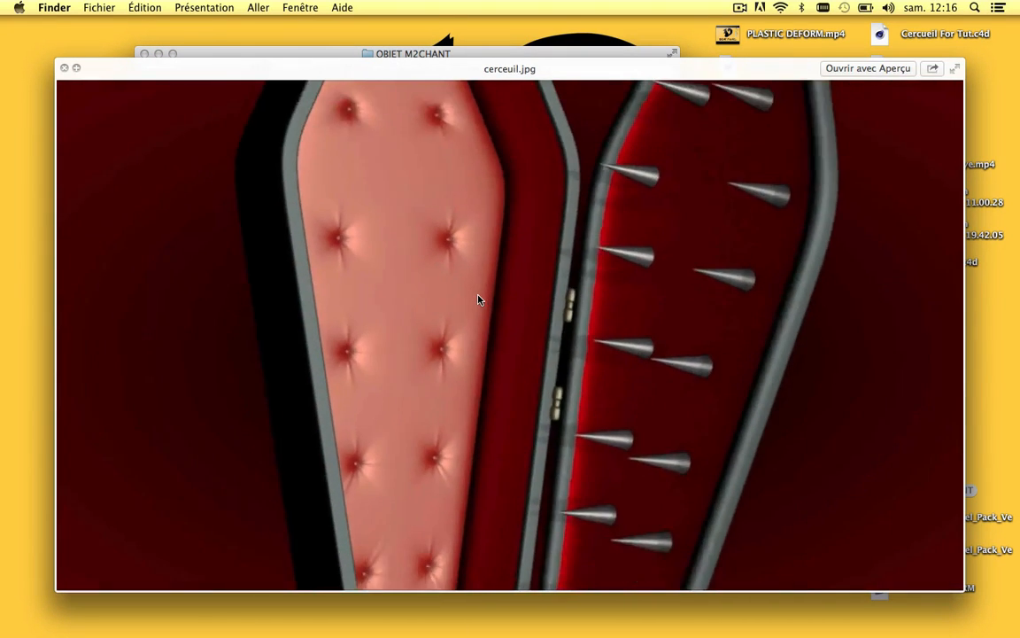
{"action": "scroll", "coordinate": [478, 299], "scroll_direction": "down", "scroll_amount": 4}
{"action": "scroll", "coordinate": [478, 299], "scroll_direction": "up", "scroll_amount": 2}
{"action": "scroll", "coordinate": [666, 248], "scroll_direction": "down", "scroll_amount": 2}
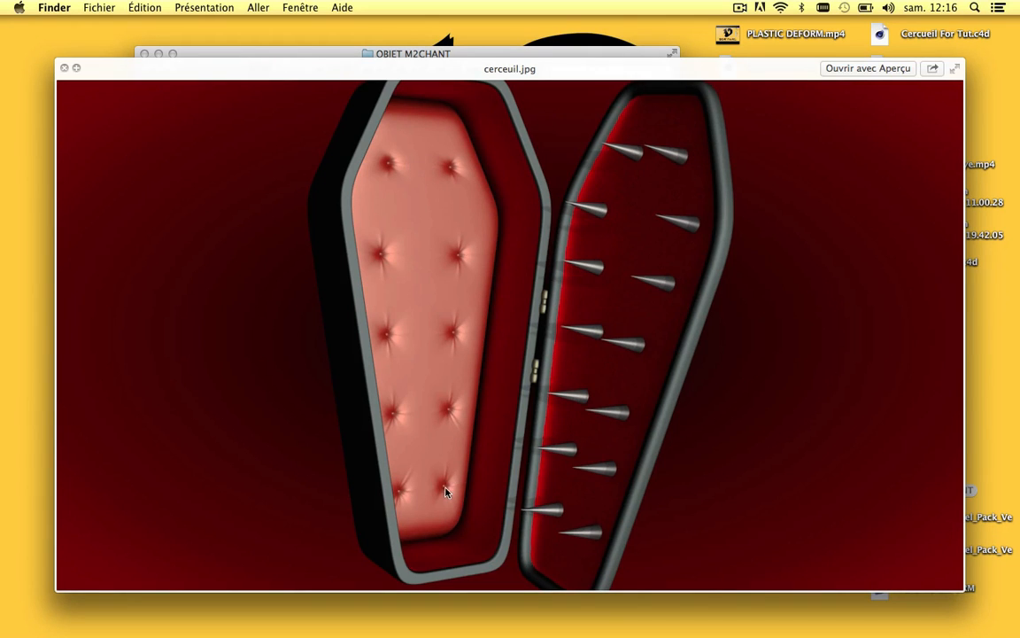
{"action": "scroll", "coordinate": [435, 493], "scroll_direction": "up", "scroll_amount": 1}
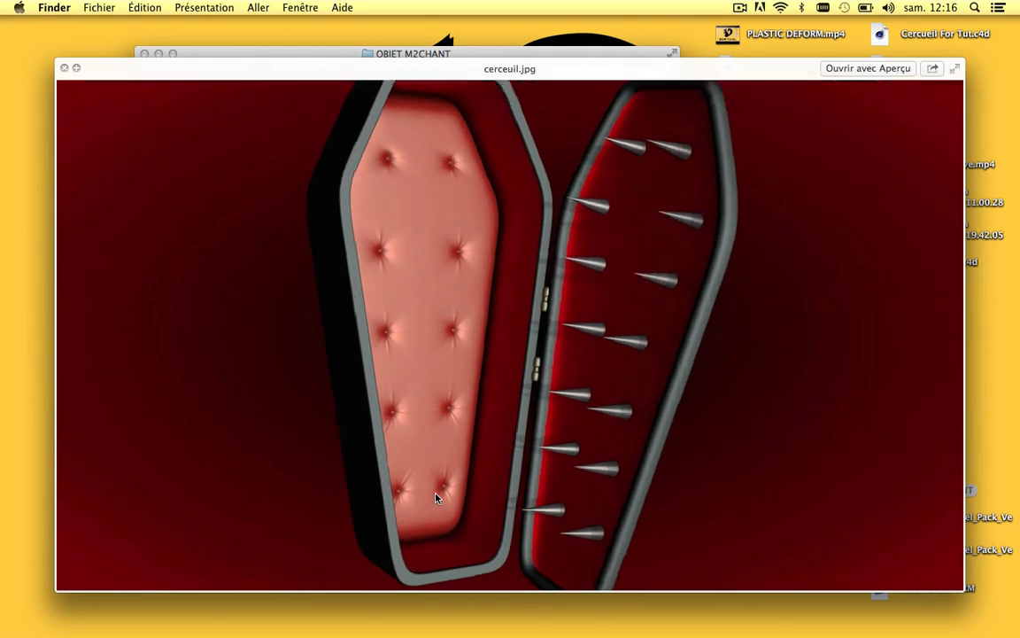
{"action": "scroll", "coordinate": [435, 493], "scroll_direction": "down", "scroll_amount": 1}
{"action": "scroll", "coordinate": [435, 493], "scroll_direction": "down", "scroll_amount": 1}
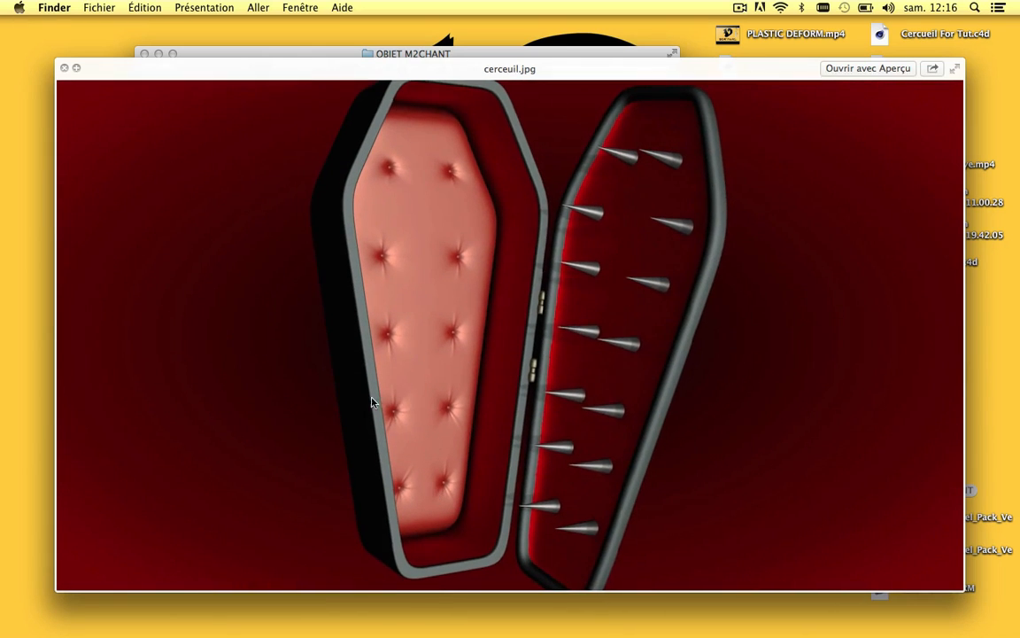
{"action": "left_click", "coordinate": [64, 69]}
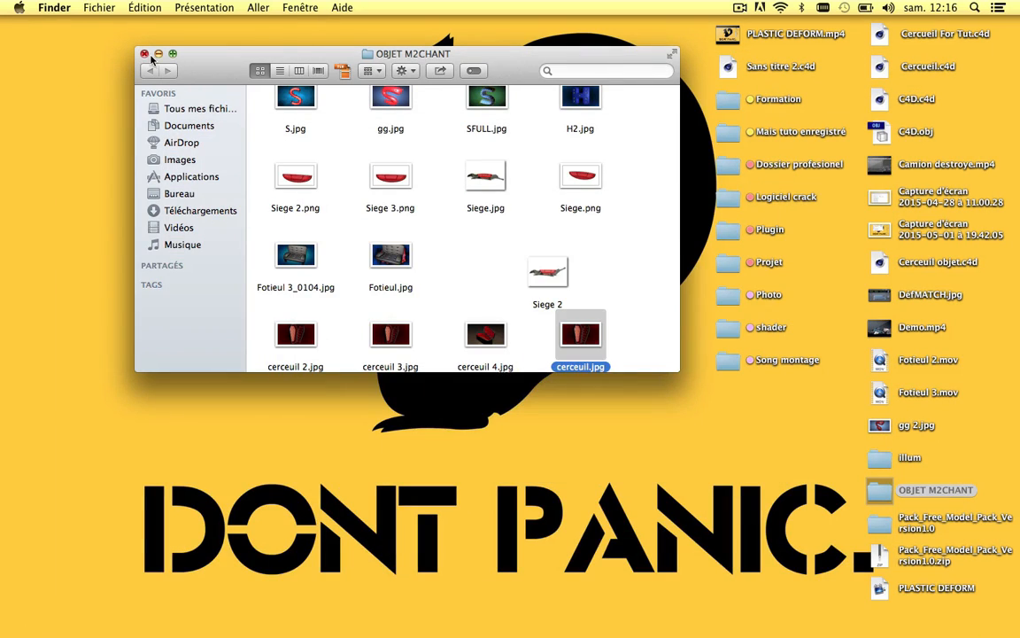
Switch to the untitled Cinema 4D document Sans titre 1
{"action": "mouse_move", "coordinate": [567, 636]}
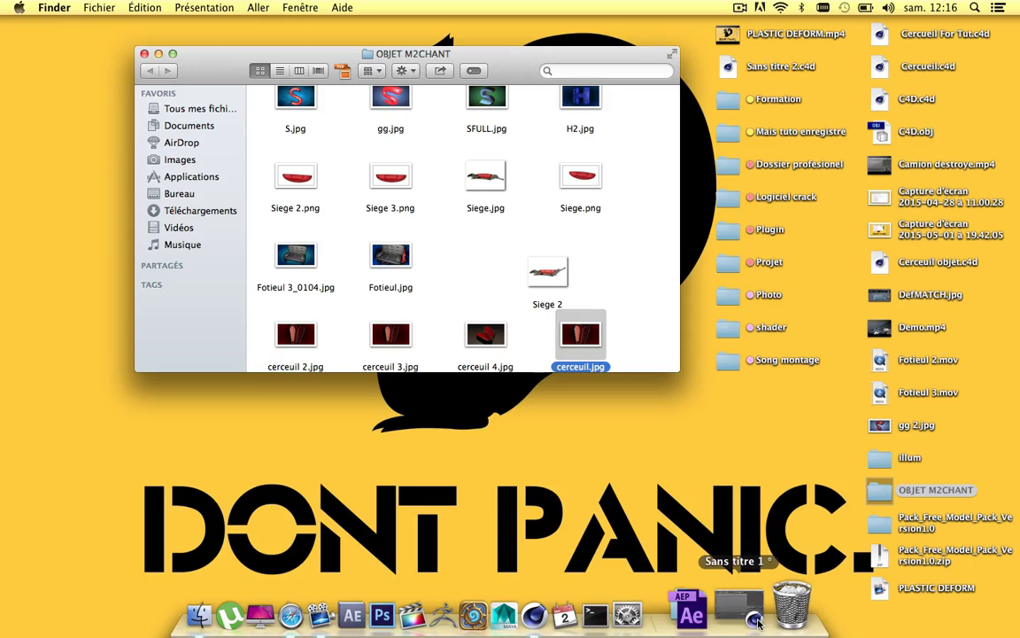
{"action": "left_click", "coordinate": [736, 605]}
{"action": "scroll", "coordinate": [399, 269], "scroll_direction": "down", "scroll_amount": 10}
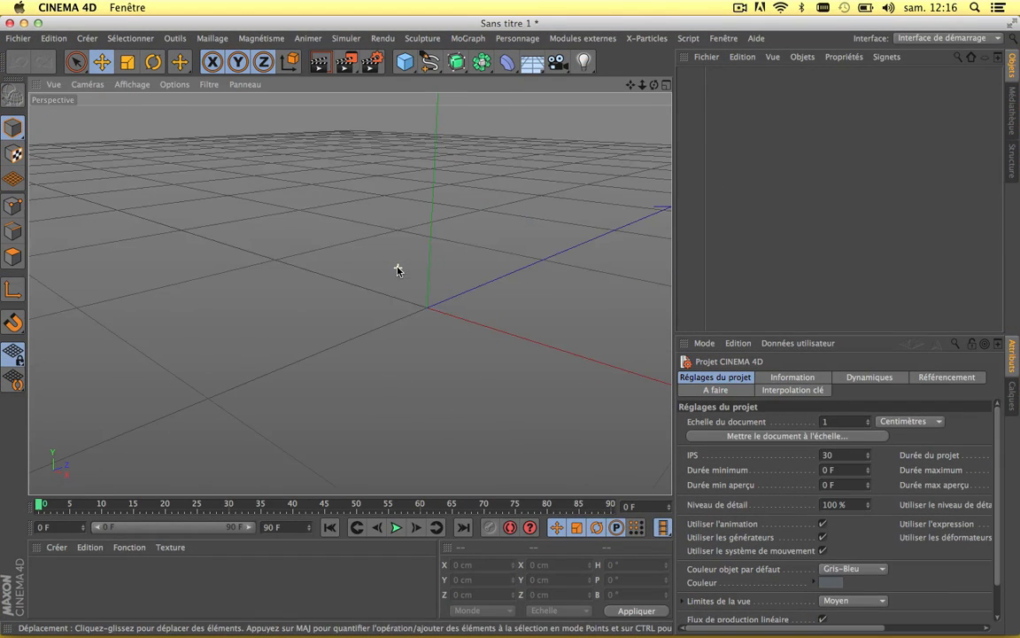
{"action": "left_click_drag", "start_coordinate": [630, 85], "coordinate": [563, 107]}
{"action": "scroll", "coordinate": [377, 254], "scroll_direction": "down", "scroll_amount": 3}
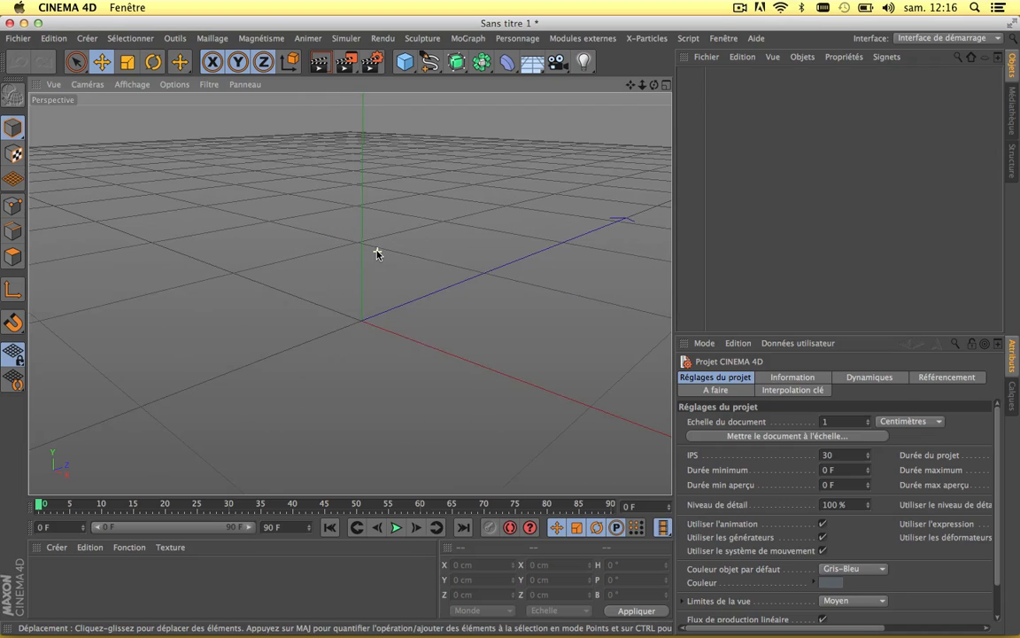
{"action": "mouse_move", "coordinate": [629, 87]}
{"action": "left_mouse_down"}
{"action": "mouse_move", "coordinate": [611, 82]}
{"action": "mouse_move", "coordinate": [652, 90]}
{"action": "mouse_move", "coordinate": [636, 102]}
{"action": "mouse_move", "coordinate": [652, 148]}
{"action": "mouse_move", "coordinate": [656, 87]}
{"action": "mouse_move", "coordinate": [622, 34]}
{"action": "mouse_move", "coordinate": [606, 33]}
{"action": "mouse_move", "coordinate": [625, 26]}
{"action": "mouse_move", "coordinate": [601, 39]}
{"action": "mouse_move", "coordinate": [654, 92]}
{"action": "mouse_move", "coordinate": [712, 81]}
{"action": "mouse_move", "coordinate": [654, 50]}
{"action": "mouse_move", "coordinate": [649, 87]}
{"action": "left_mouse_up"}
{"action": "scroll", "coordinate": [320, 329], "scroll_direction": "up", "scroll_amount": 4}
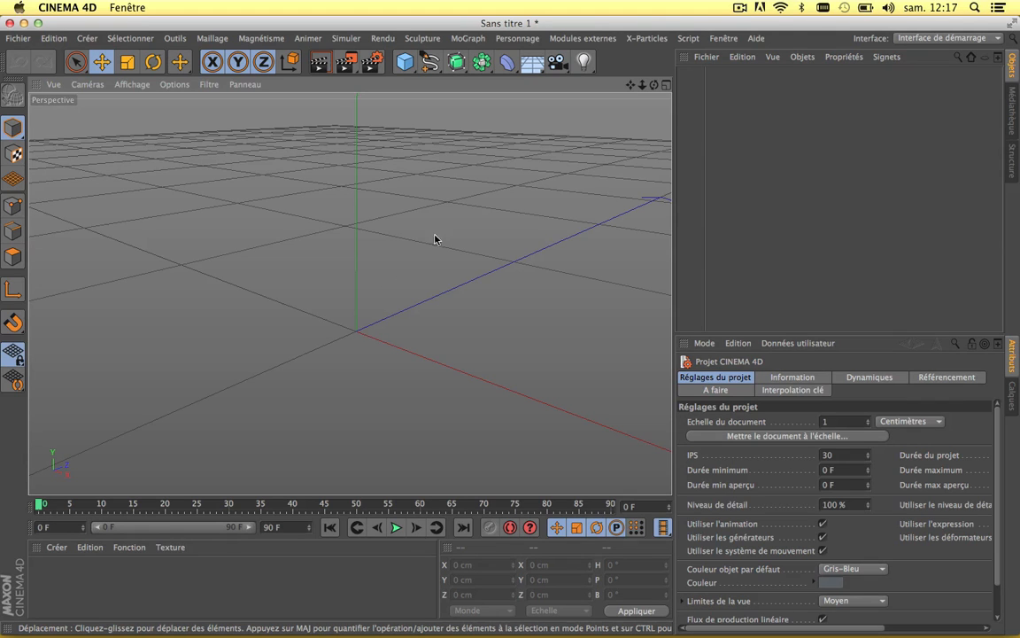
Add a 200 cm cube to the scene and convert it to an editable polygon object
{"action": "left_click", "coordinate": [404, 61]}
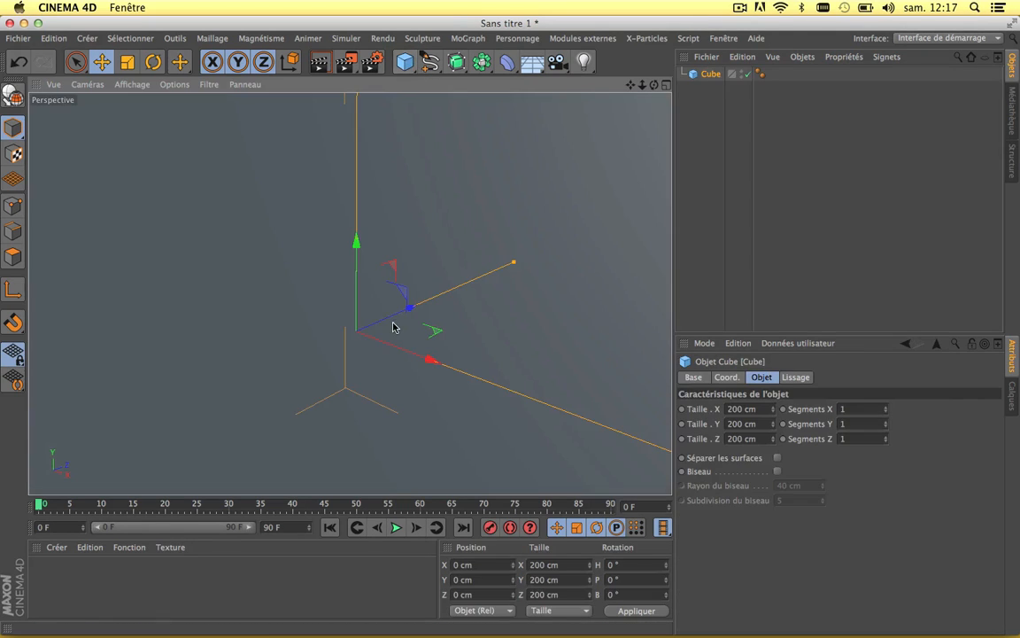
{"action": "scroll", "coordinate": [394, 327], "scroll_direction": "down", "scroll_amount": 10}
{"action": "scroll", "coordinate": [394, 326], "scroll_direction": "up", "scroll_amount": 5}
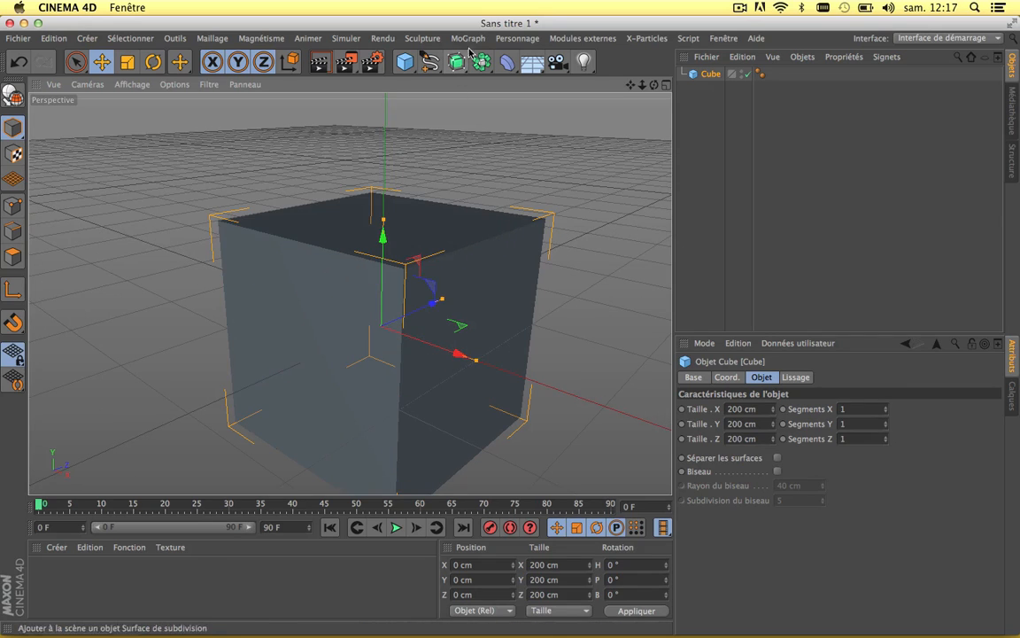
{"action": "scroll", "coordinate": [406, 295], "scroll_direction": "down", "scroll_amount": 5}
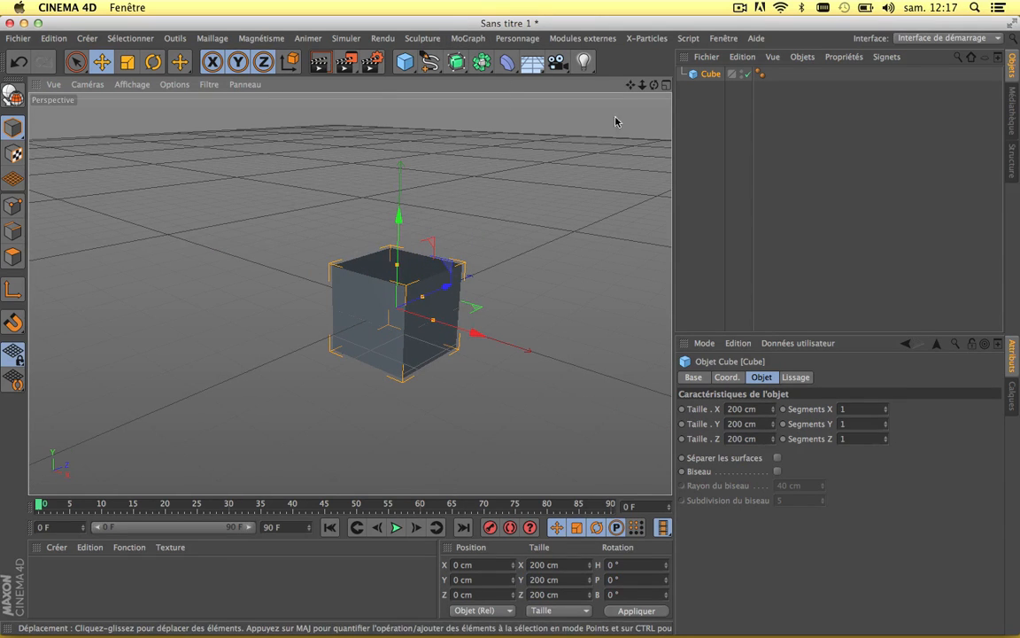
{"action": "left_click", "coordinate": [13, 94]}
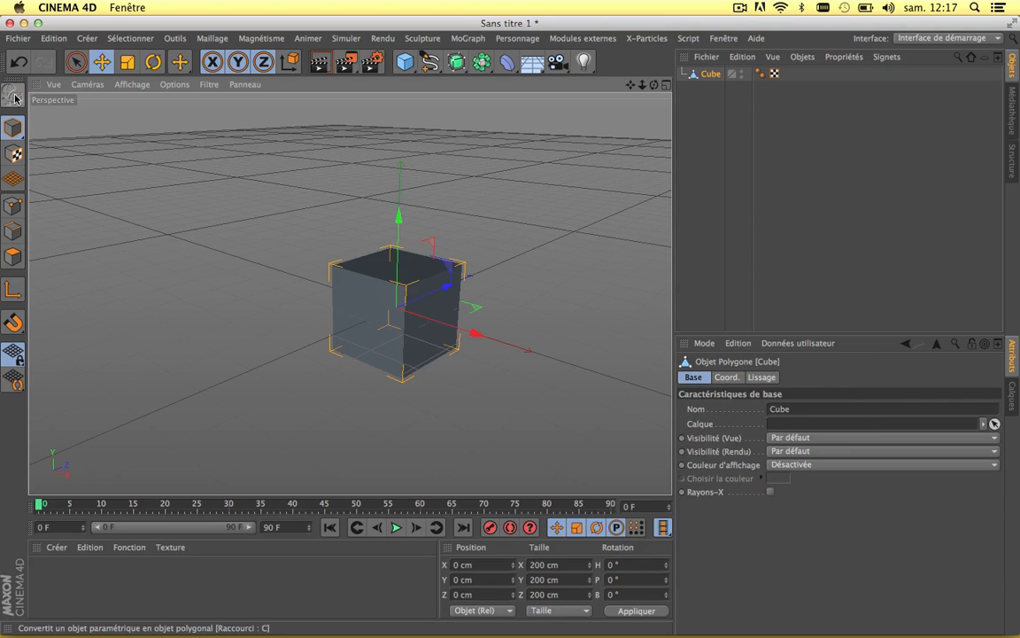
In polygon mode, extrude the cube's top face upward twice, about 200 cm each, to form the H's first leg
{"action": "right_click", "coordinate": [16, 270]}
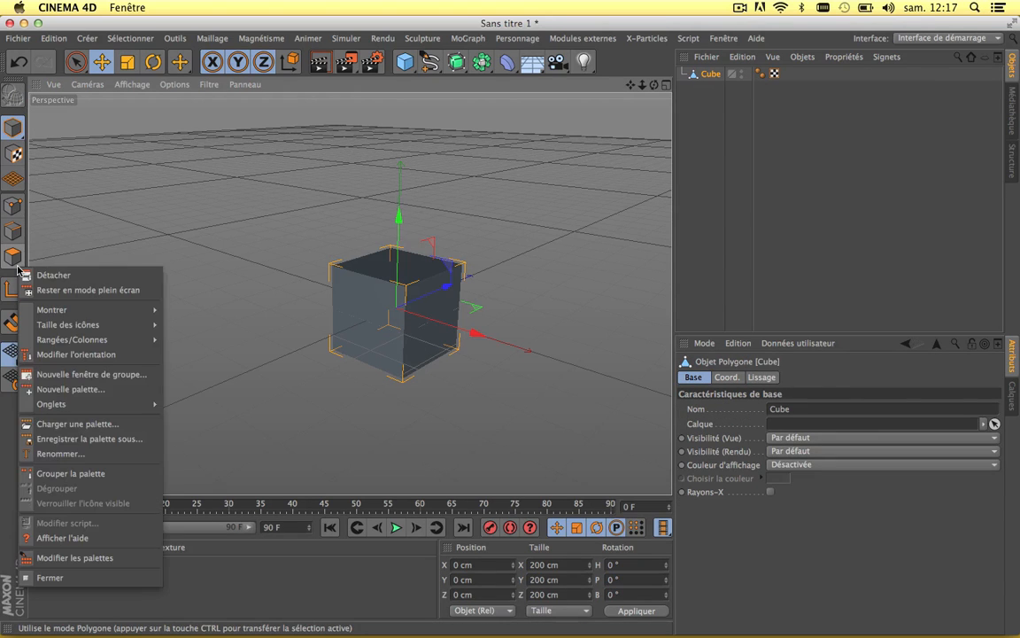
{"action": "left_click", "coordinate": [75, 250]}
{"action": "left_click", "coordinate": [14, 257]}
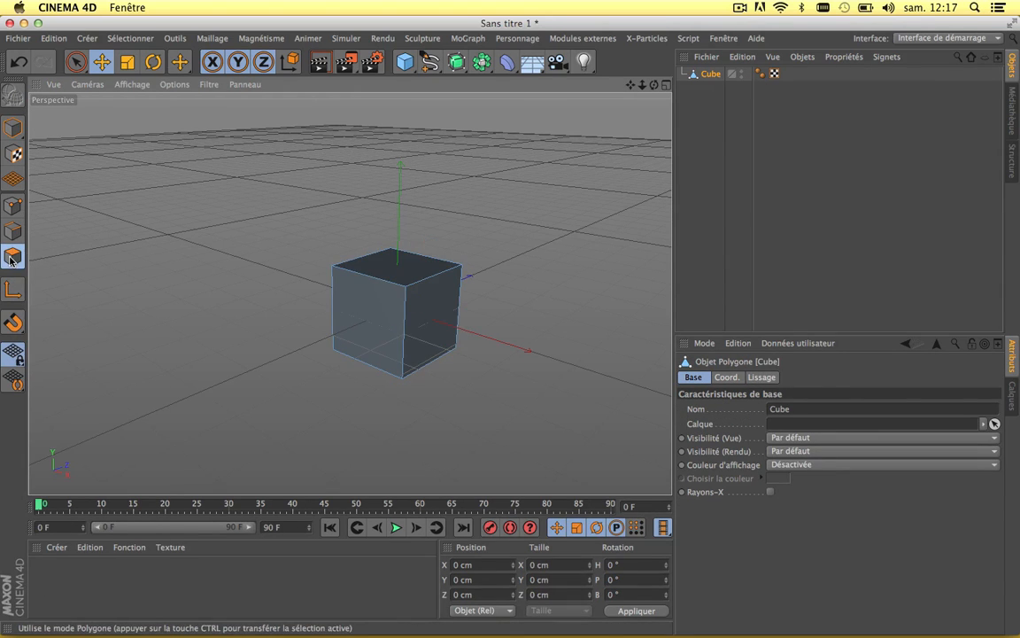
{"action": "left_click", "coordinate": [76, 62]}
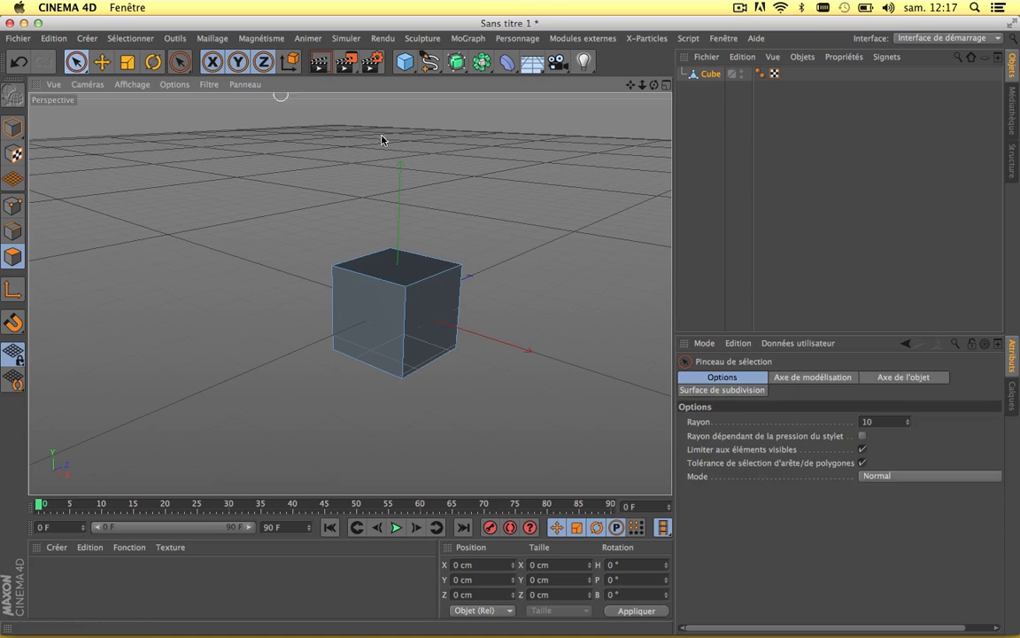
{"action": "left_click", "coordinate": [427, 259]}
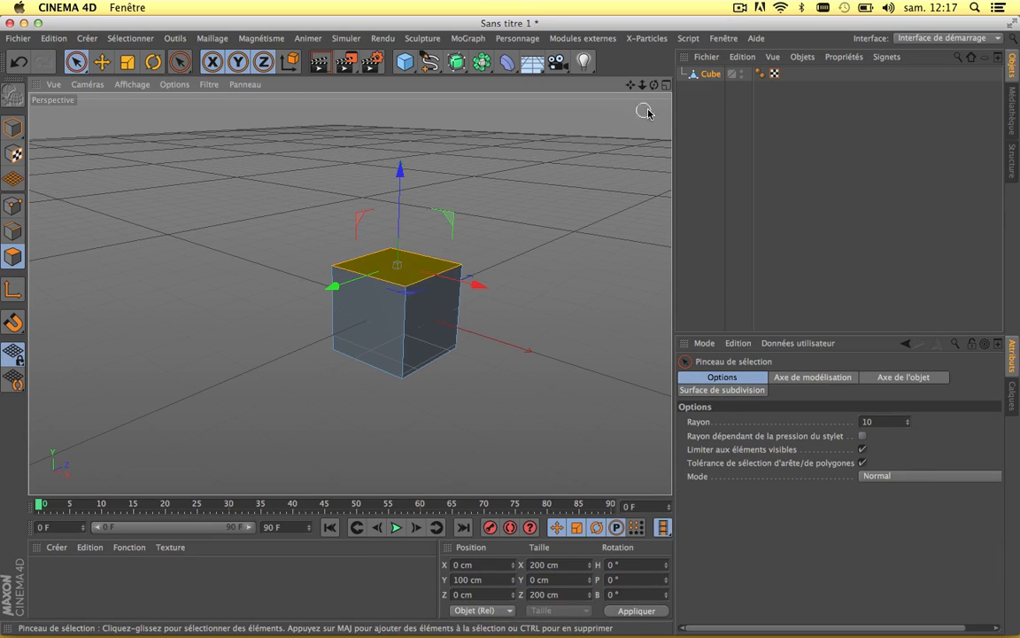
{"action": "left_click", "coordinate": [666, 85]}
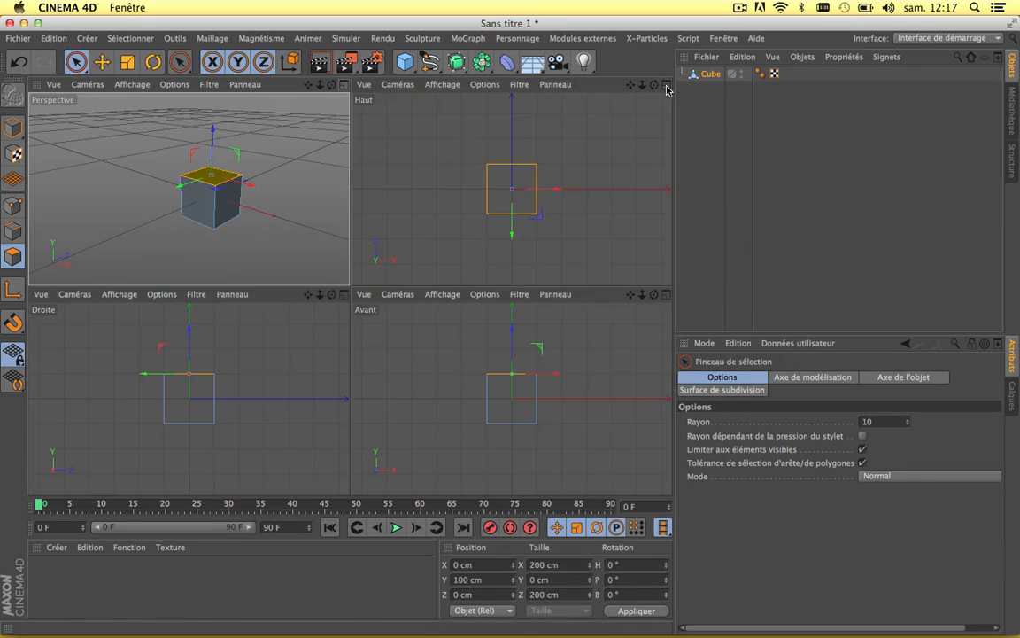
{"action": "left_click", "coordinate": [666, 295]}
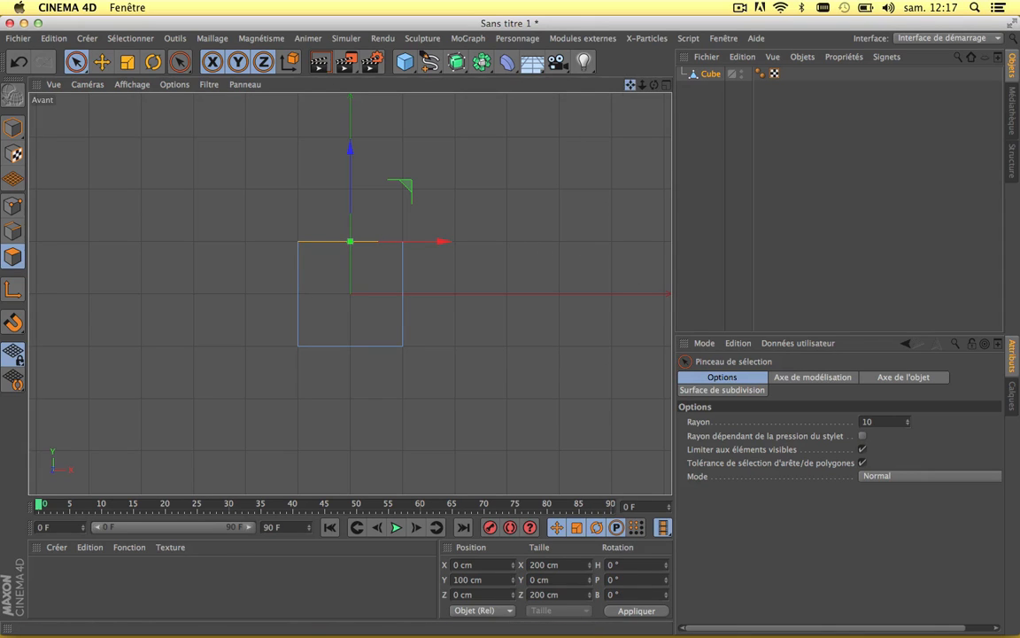
{"action": "left_click_drag", "start_coordinate": [631, 85], "coordinate": [635, 214]}
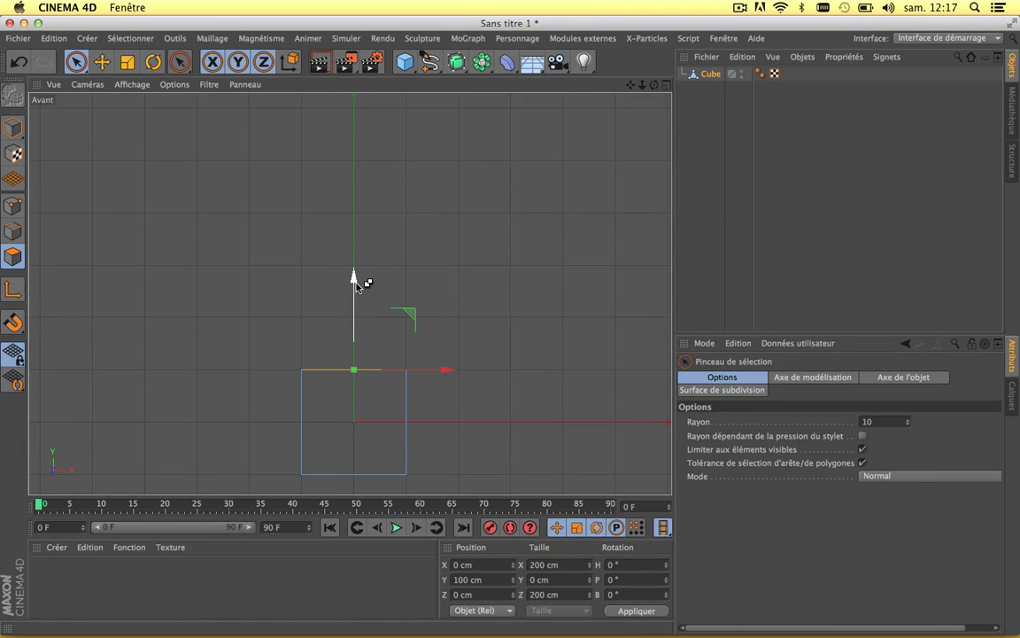
{"action": "left_click_drag", "start_coordinate": [357, 281], "coordinate": [359, 63]}
{"action": "left_click_drag", "start_coordinate": [356, 176], "coordinate": [353, 177], "text": "ctrl"}
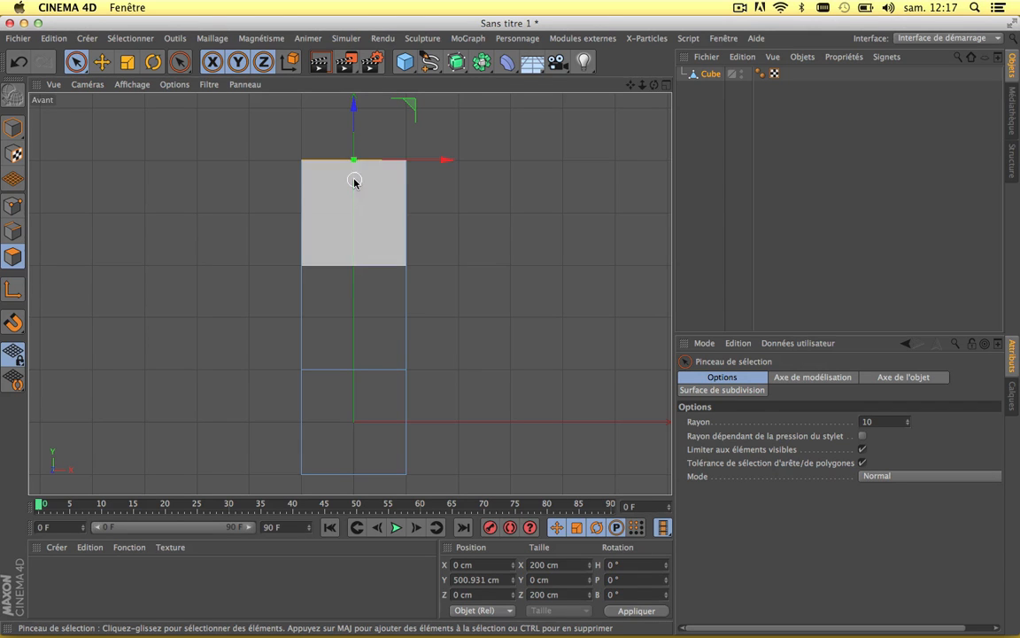
Extrude the +X side face of the column's middle block outward twice, about 200 cm each, for the H's crossbar
{"action": "left_click", "coordinate": [667, 85]}
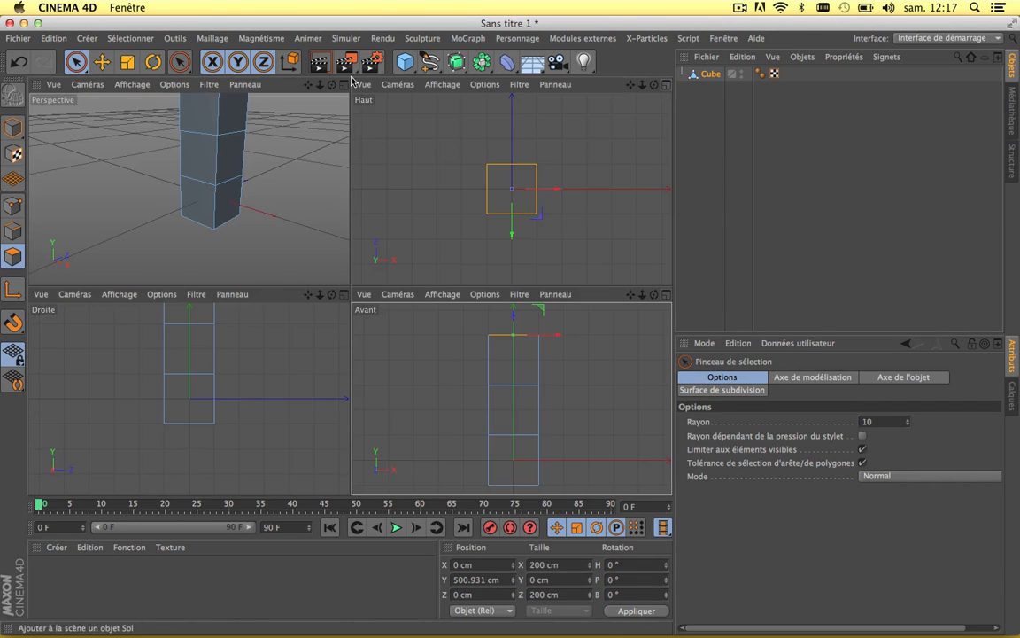
{"action": "left_click", "coordinate": [229, 160]}
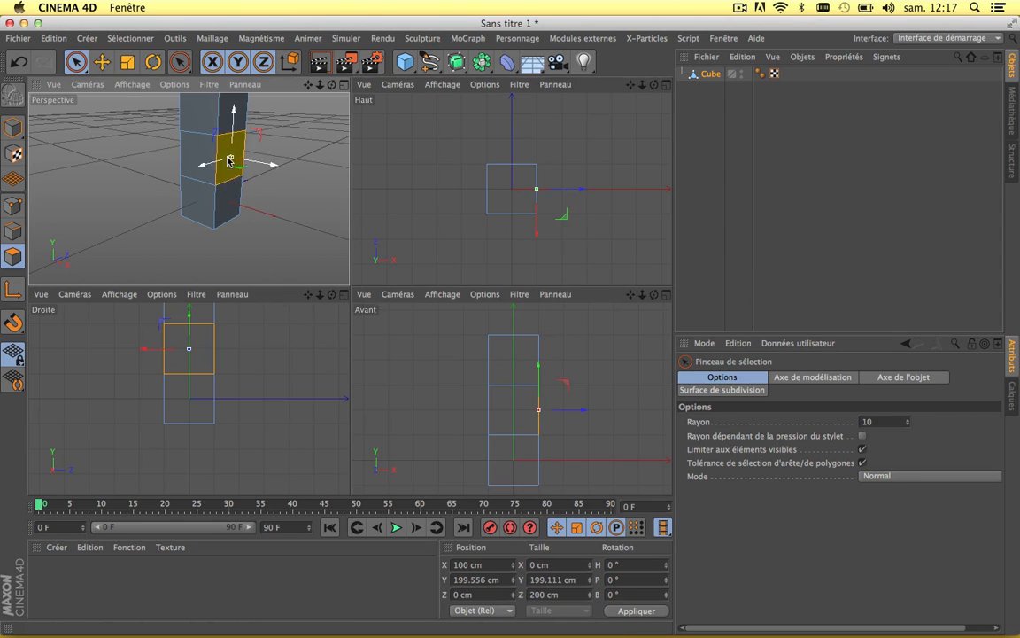
{"action": "left_click", "coordinate": [665, 298]}
{"action": "left_click_drag", "start_coordinate": [493, 319], "coordinate": [600, 328]}
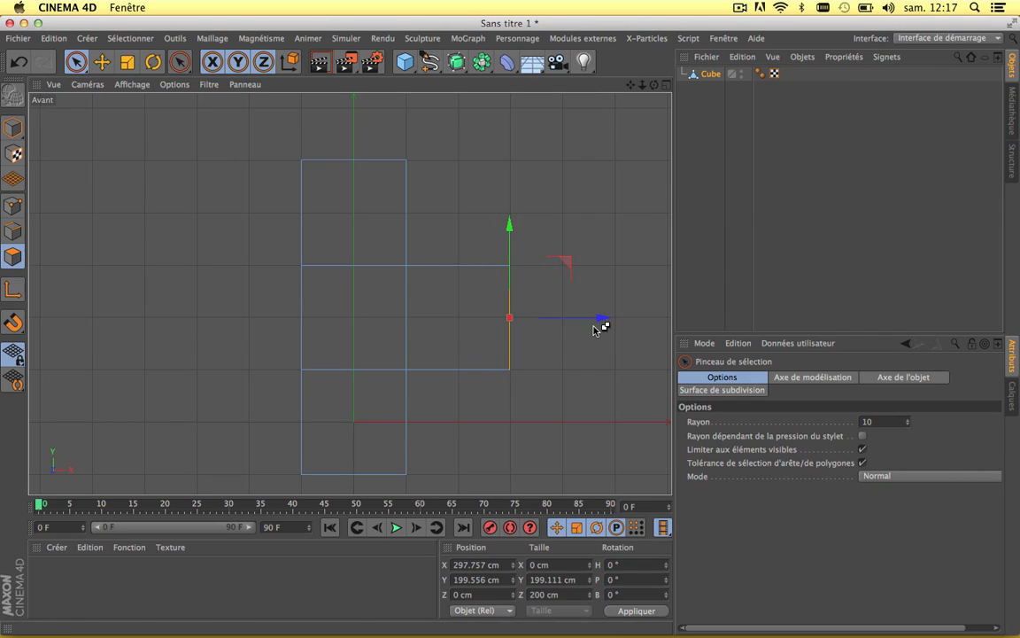
{"action": "left_click_drag", "start_coordinate": [633, 86], "coordinate": [498, 69]}
{"action": "left_click_drag", "start_coordinate": [468, 301], "coordinate": [568, 311], "text": "ctrl"}
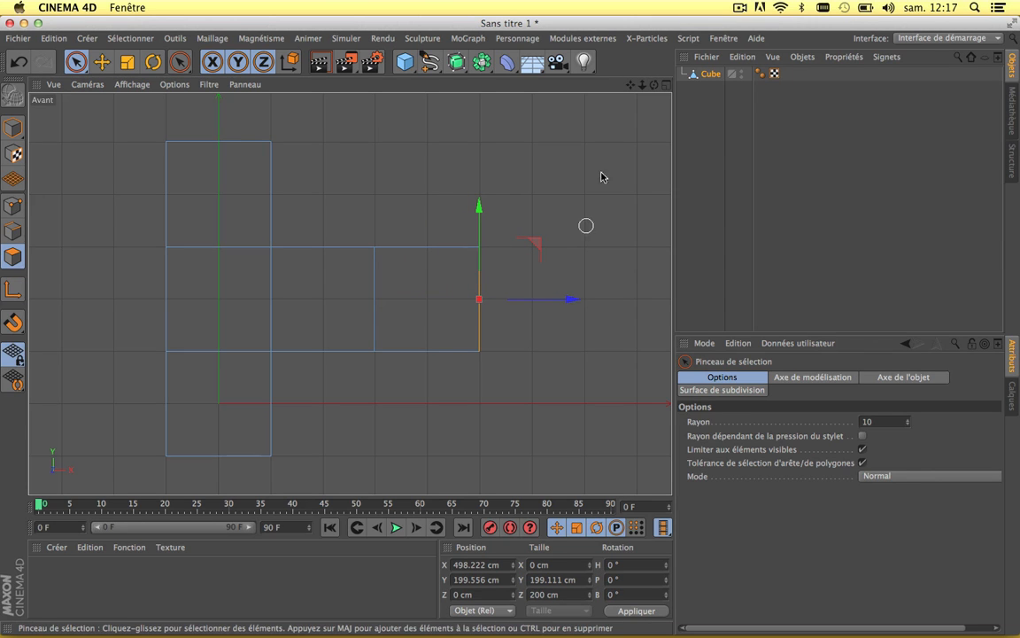
Extrude the top face of the crossbar's outer block upward about 200 cm
{"action": "left_click", "coordinate": [667, 85]}
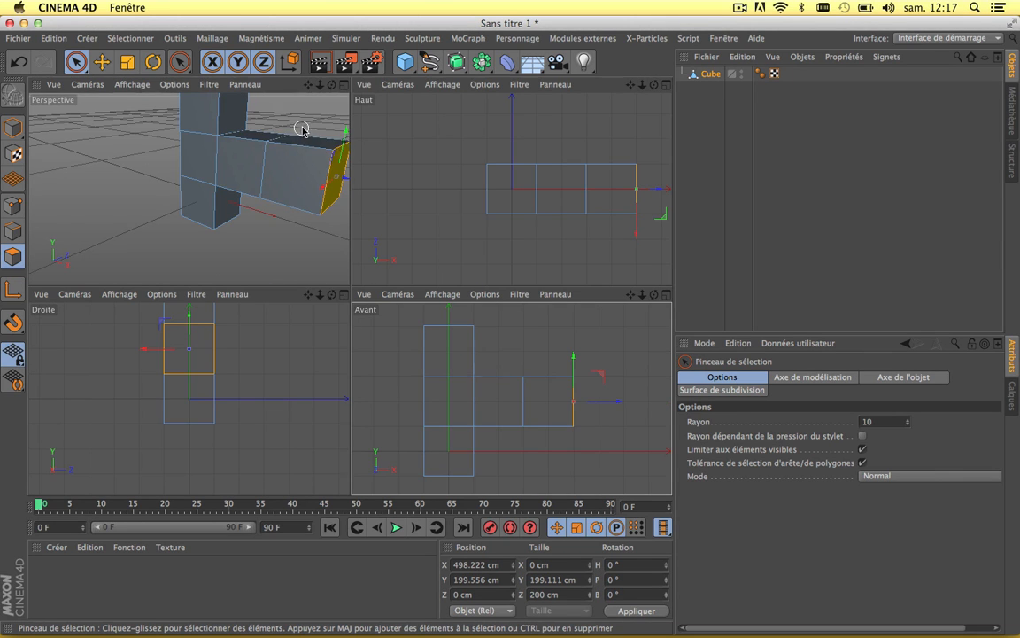
{"action": "left_click", "coordinate": [294, 135]}
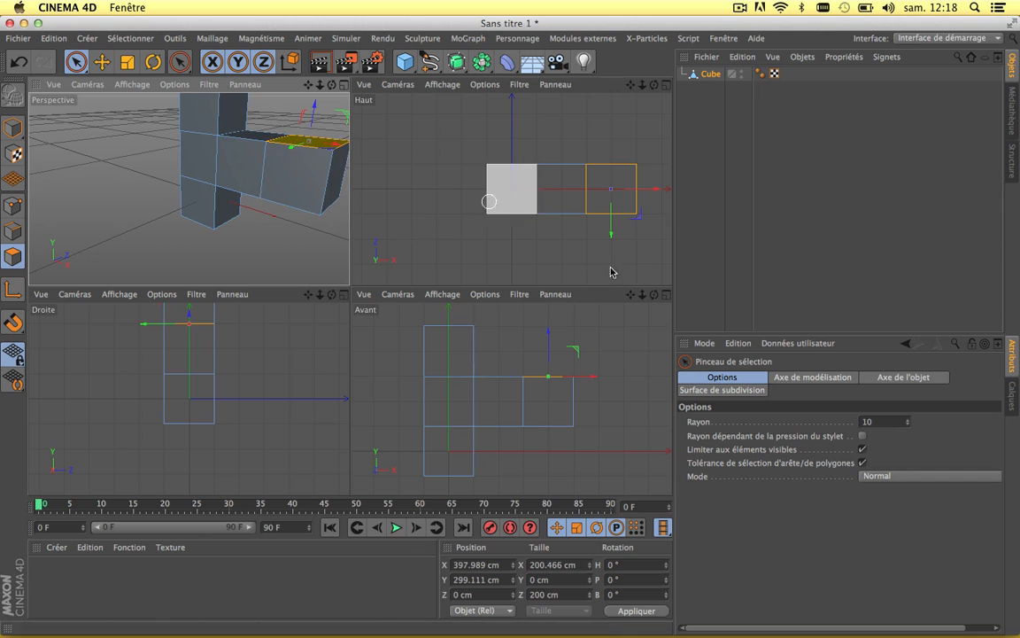
{"action": "left_click", "coordinate": [665, 294]}
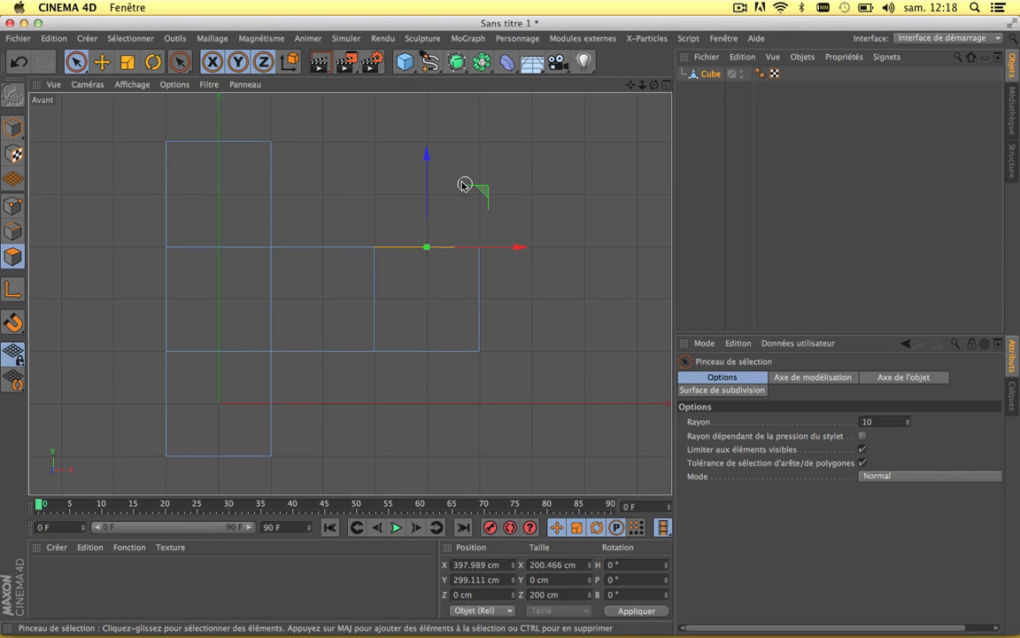
{"action": "left_click_drag", "start_coordinate": [431, 174], "coordinate": [426, 70]}
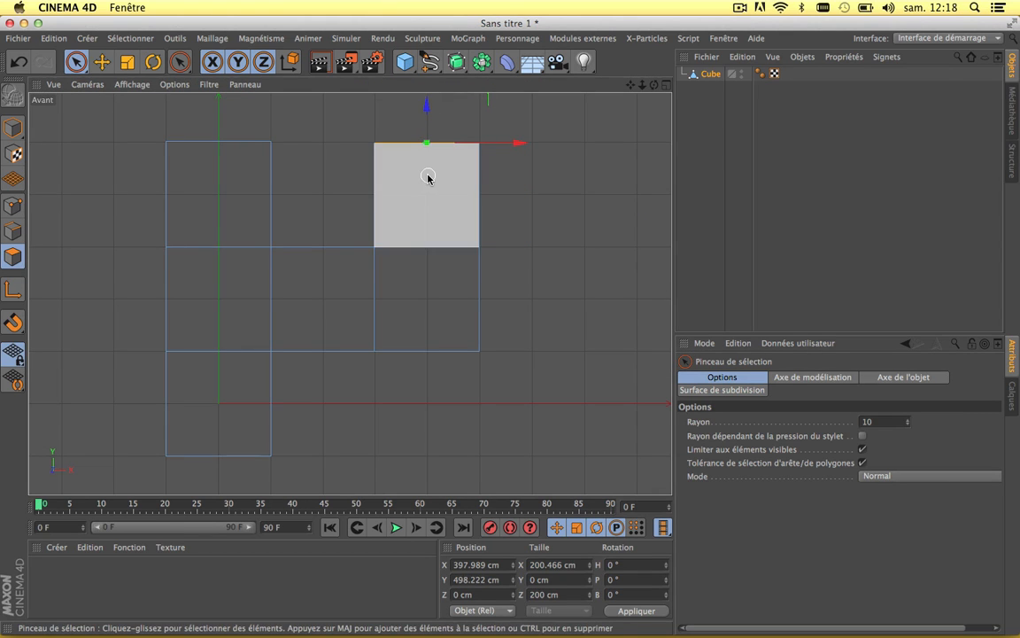
Extrude the bottom face of the crossbar's outer block downward about 200 cm to complete the second leg of the H
{"action": "left_click", "coordinate": [666, 86]}
{"action": "left_click_drag", "start_coordinate": [332, 85], "coordinate": [279, 71]}
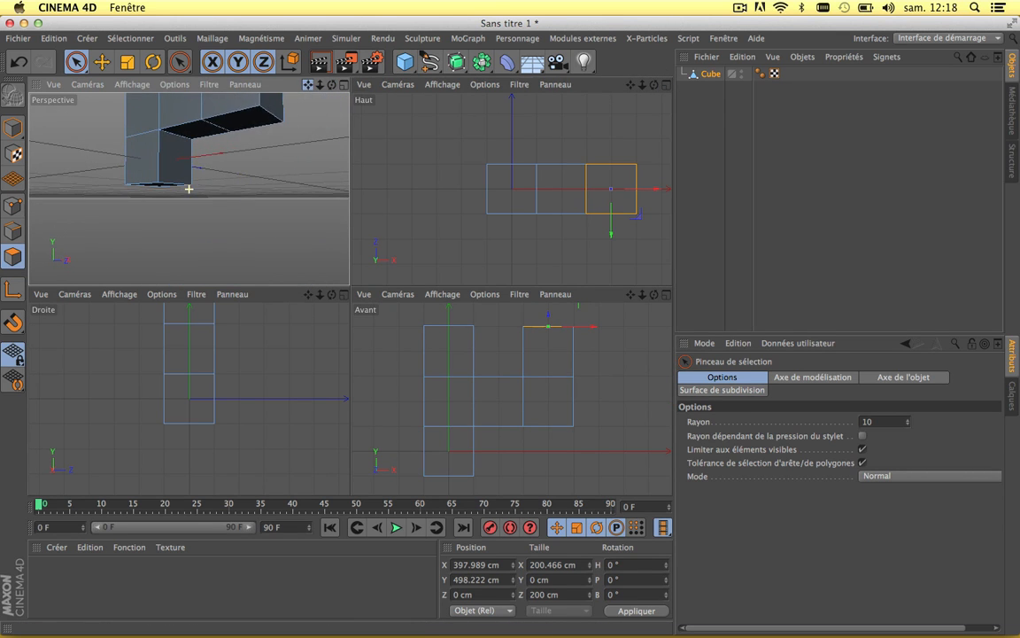
{"action": "left_click", "coordinate": [244, 125]}
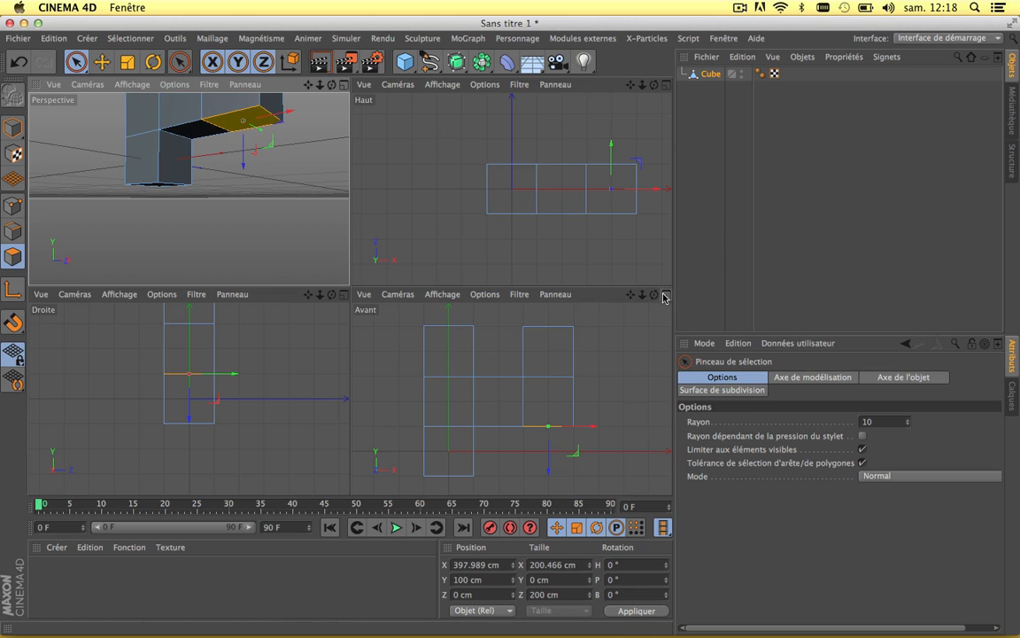
{"action": "key", "text": "F4"}
{"action": "left_click_drag", "start_coordinate": [433, 396], "coordinate": [426, 483]}
{"action": "scroll", "coordinate": [559, 248], "scroll_direction": "down", "scroll_amount": 3}
{"action": "scroll", "coordinate": [559, 249], "scroll_direction": "up", "scroll_amount": 2}
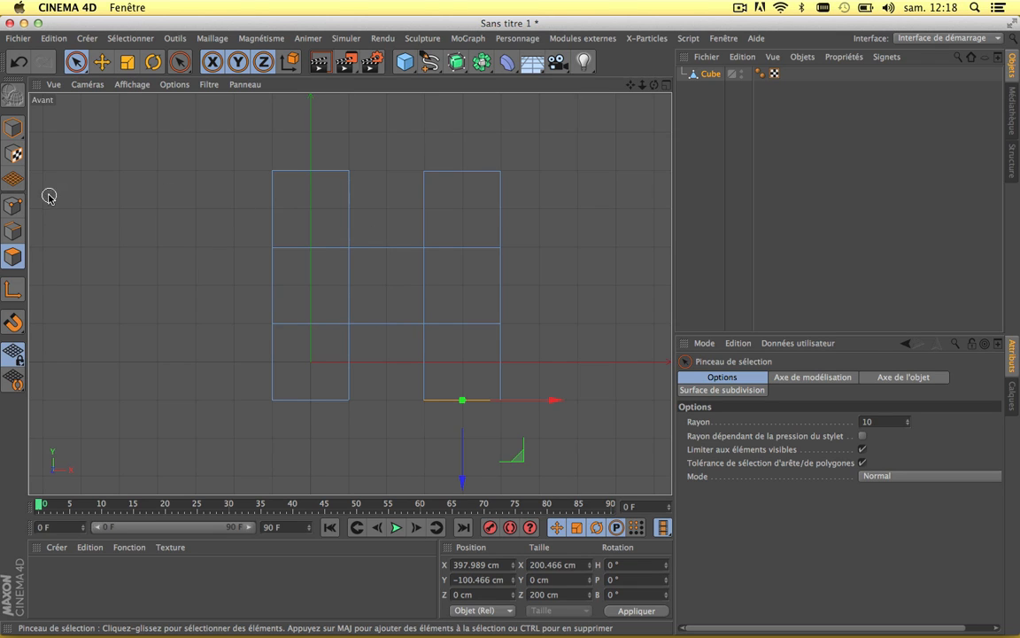
In edge mode, select the legs' inner vertical edges with visible-only limiting off and scale them along X to about 169 cm apart
{"action": "left_click", "coordinate": [13, 230]}
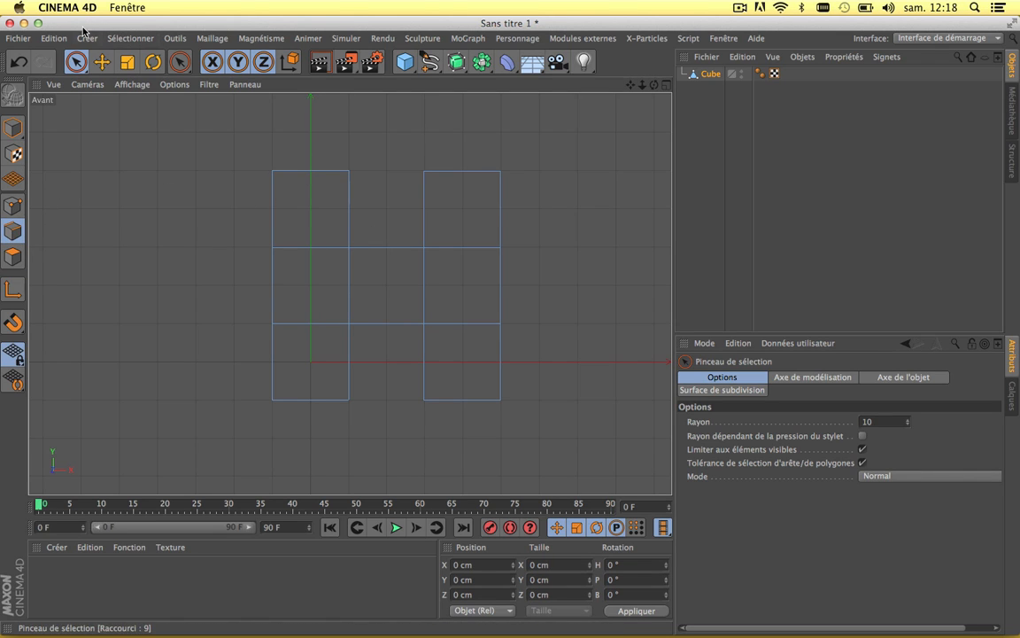
{"action": "left_click", "coordinate": [863, 450]}
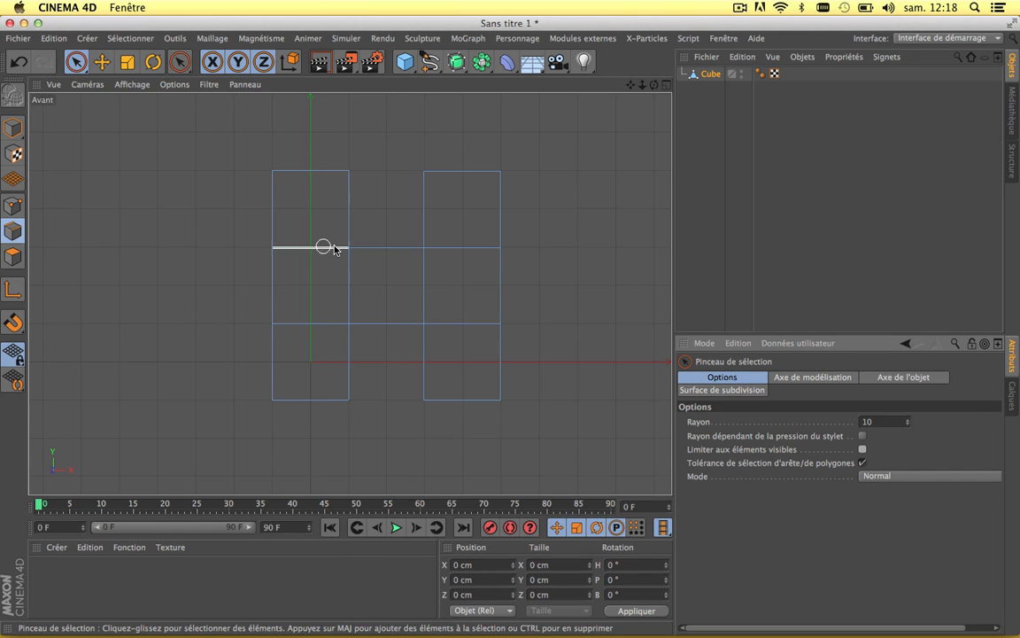
{"action": "left_click", "coordinate": [354, 205]}
{"action": "left_click", "coordinate": [358, 291], "text": "shift"}
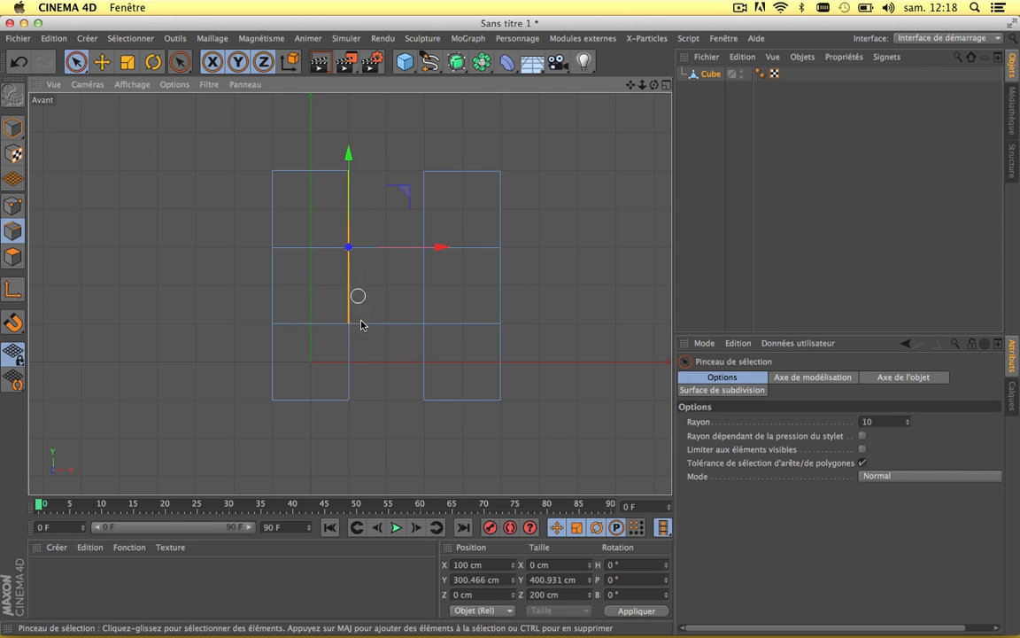
{"action": "left_click", "coordinate": [351, 361], "text": "shift"}
{"action": "left_click", "coordinate": [423, 232], "text": "shift"}
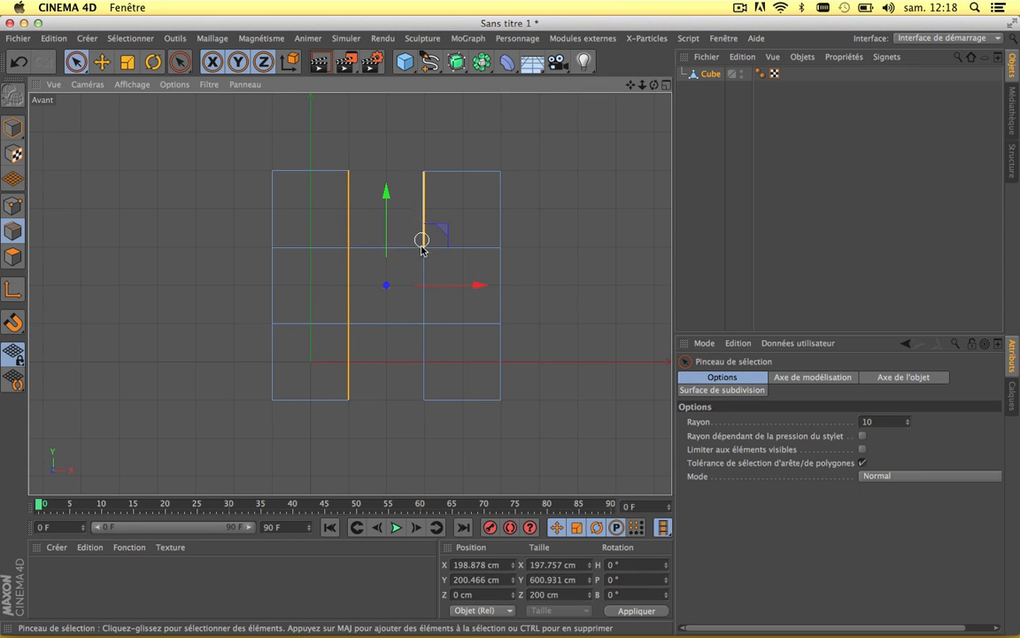
{"action": "left_click", "coordinate": [424, 302], "text": "shift"}
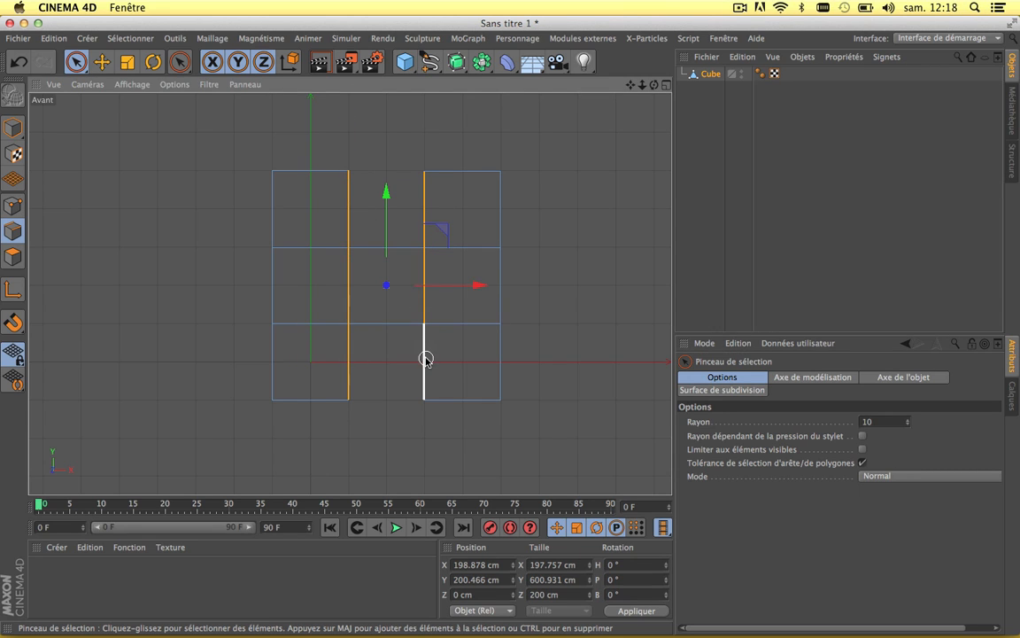
{"action": "left_click", "coordinate": [425, 359], "text": "shift"}
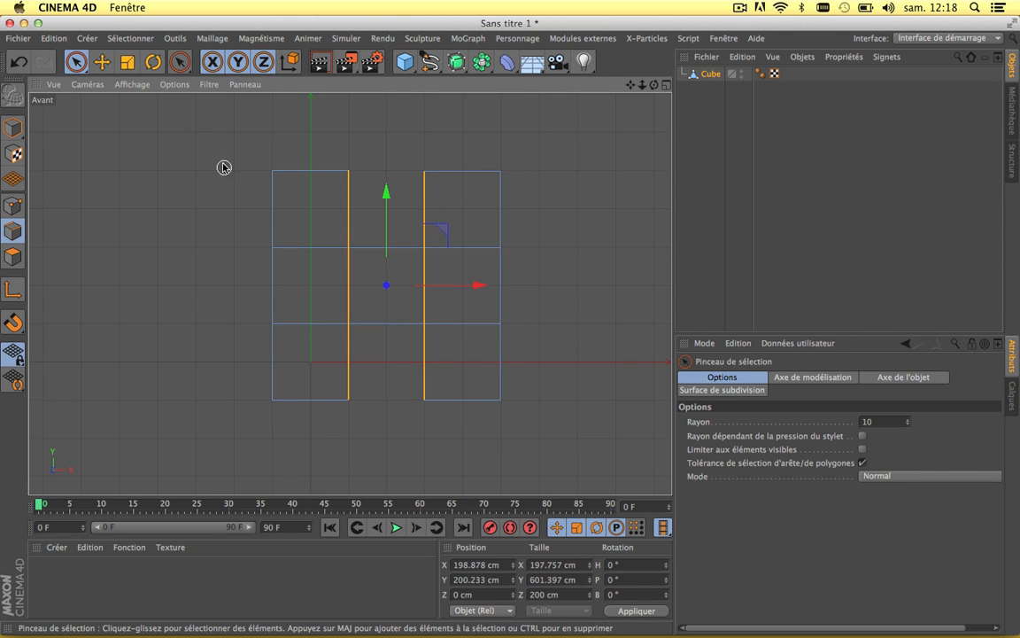
{"action": "left_click", "coordinate": [128, 63]}
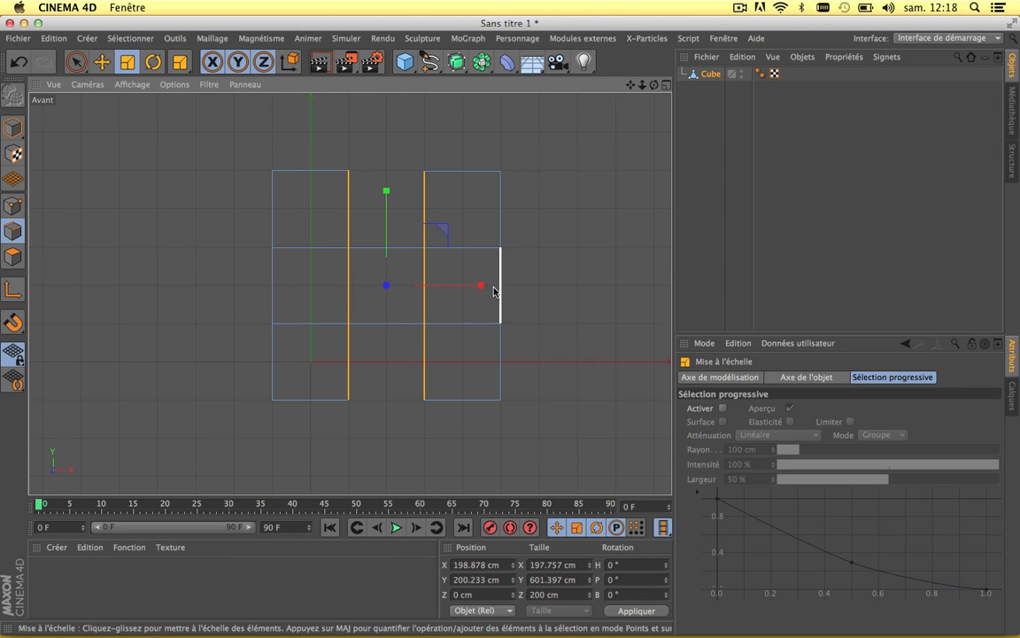
{"action": "left_click_drag", "start_coordinate": [482, 289], "coordinate": [467, 289]}
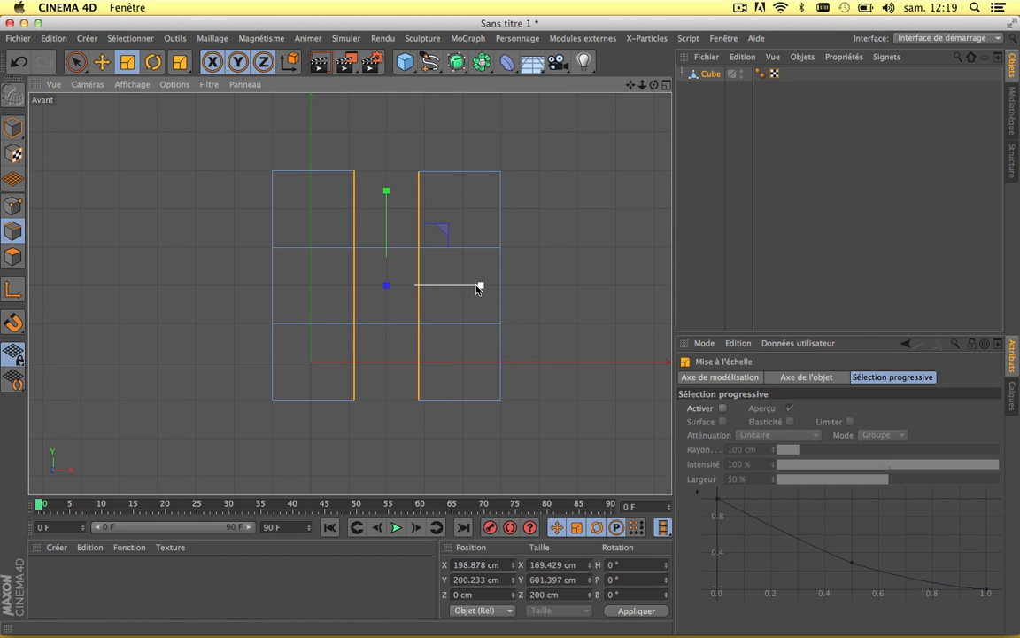
Scale the legs' inner vertical edges to about 165 cm apart along X, and the crossbar's horizontal edge loops to about 230 cm apart along Y
{"action": "left_click_drag", "start_coordinate": [480, 285], "coordinate": [474, 289]}
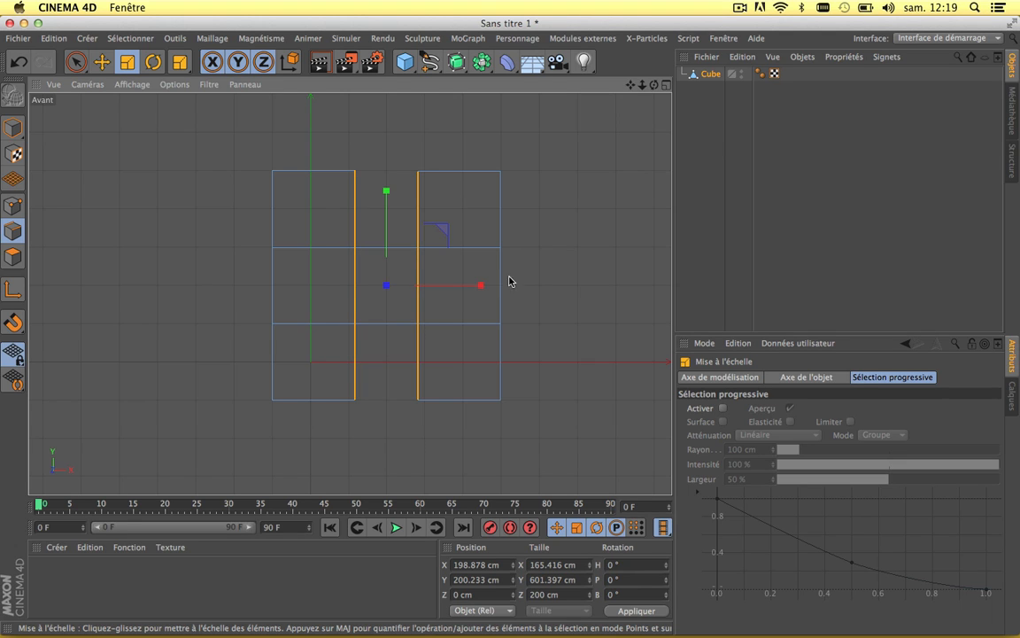
{"action": "left_click", "coordinate": [76, 61]}
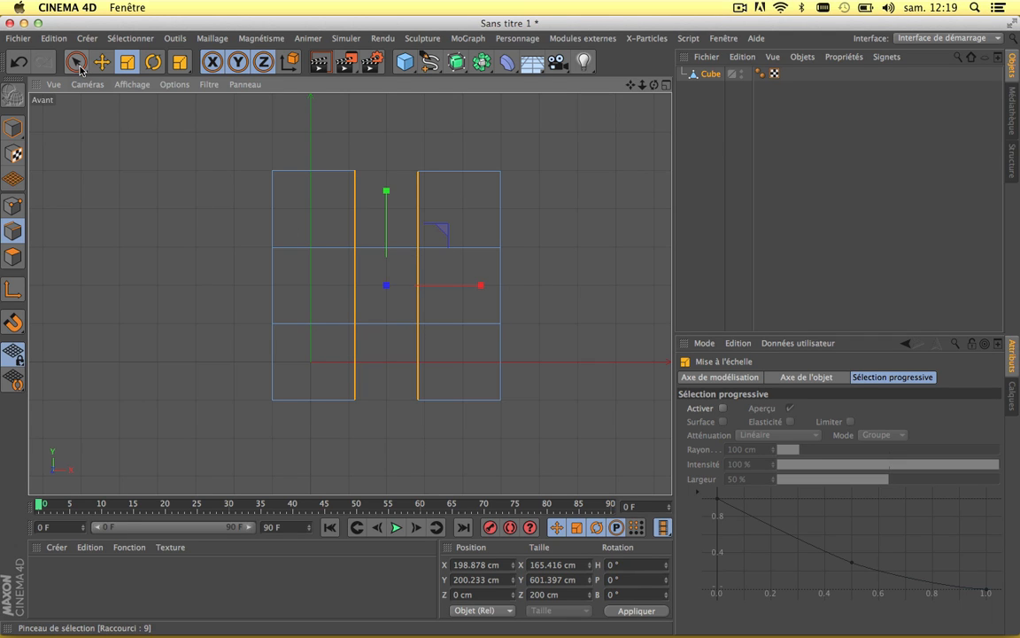
{"action": "left_click", "coordinate": [330, 248]}
{"action": "mouse_move", "coordinate": [455, 253]}
{"action": "left_mouse_down"}
{"action": "mouse_move", "coordinate": [332, 248]}
{"action": "mouse_move", "coordinate": [351, 255]}
{"action": "left_mouse_up"}
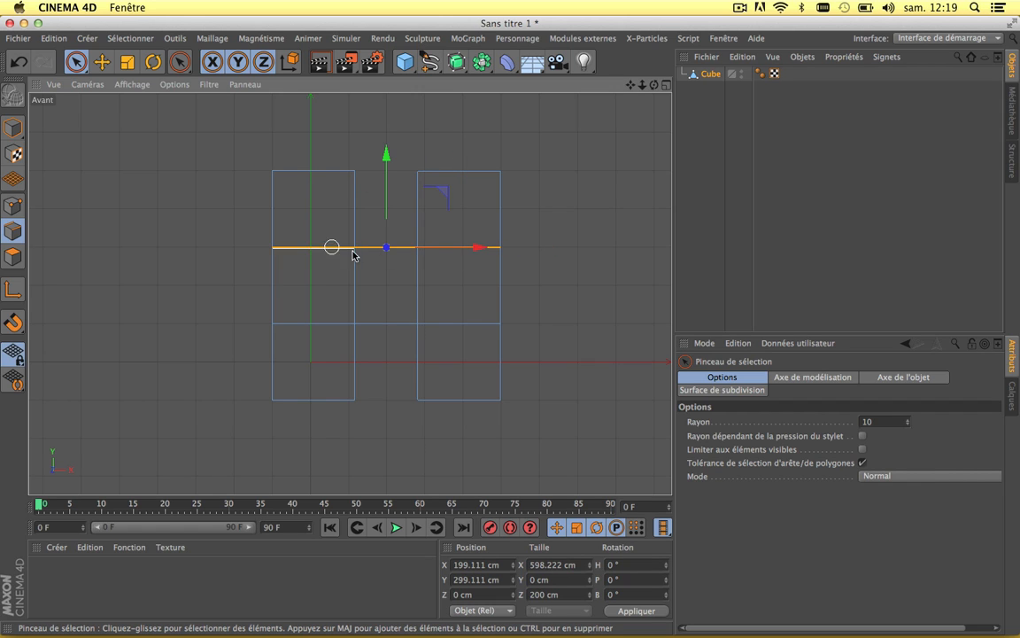
{"action": "left_click", "coordinate": [476, 330], "text": "shift"}
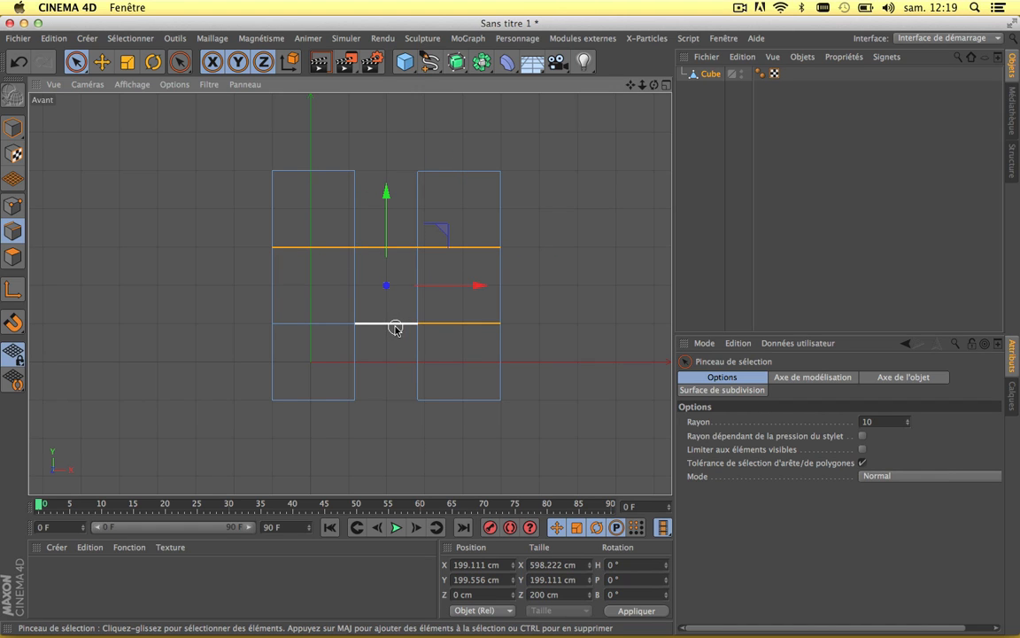
{"action": "left_click", "coordinate": [396, 328], "text": "shift"}
{"action": "left_click", "coordinate": [315, 326], "text": "shift"}
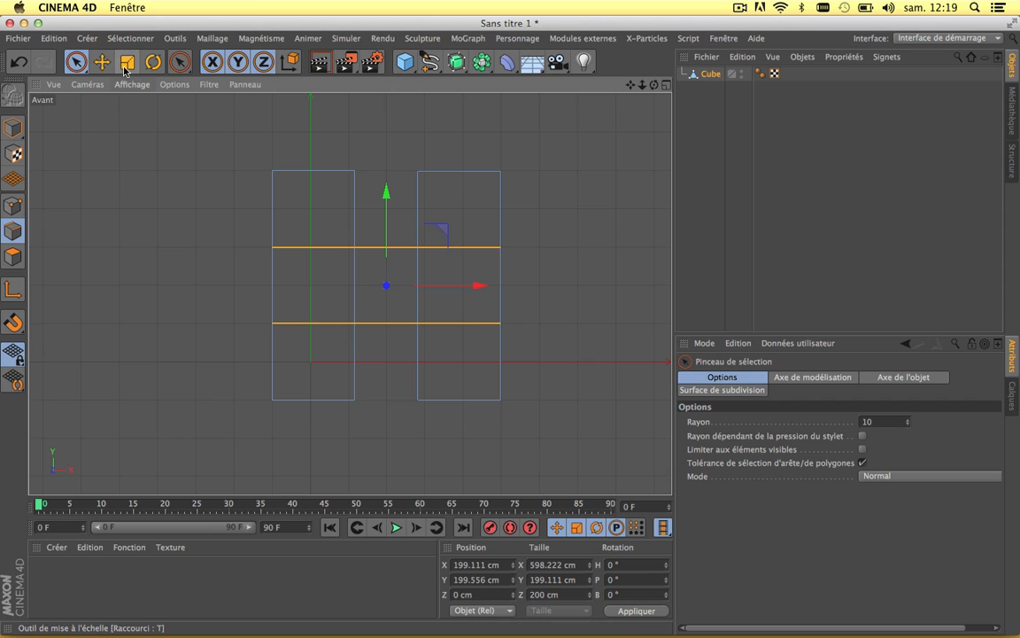
{"action": "left_click", "coordinate": [127, 61]}
{"action": "left_click_drag", "start_coordinate": [387, 192], "coordinate": [390, 176]}
Deselect all edges in the perspective view and limit the selection brush to visible elements again
{"action": "left_click", "coordinate": [667, 85]}
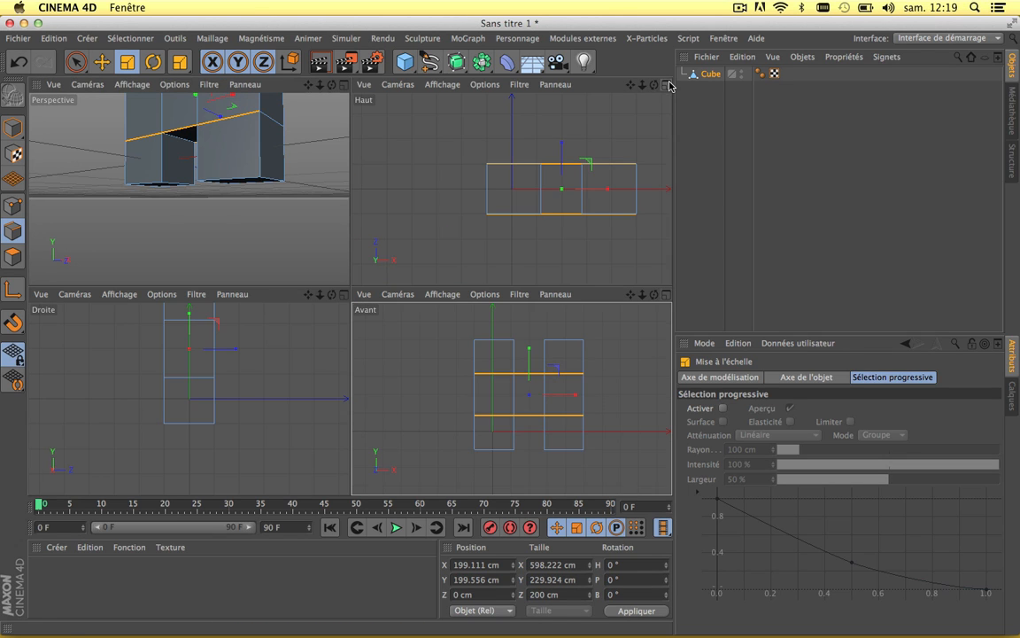
{"action": "left_click", "coordinate": [344, 85]}
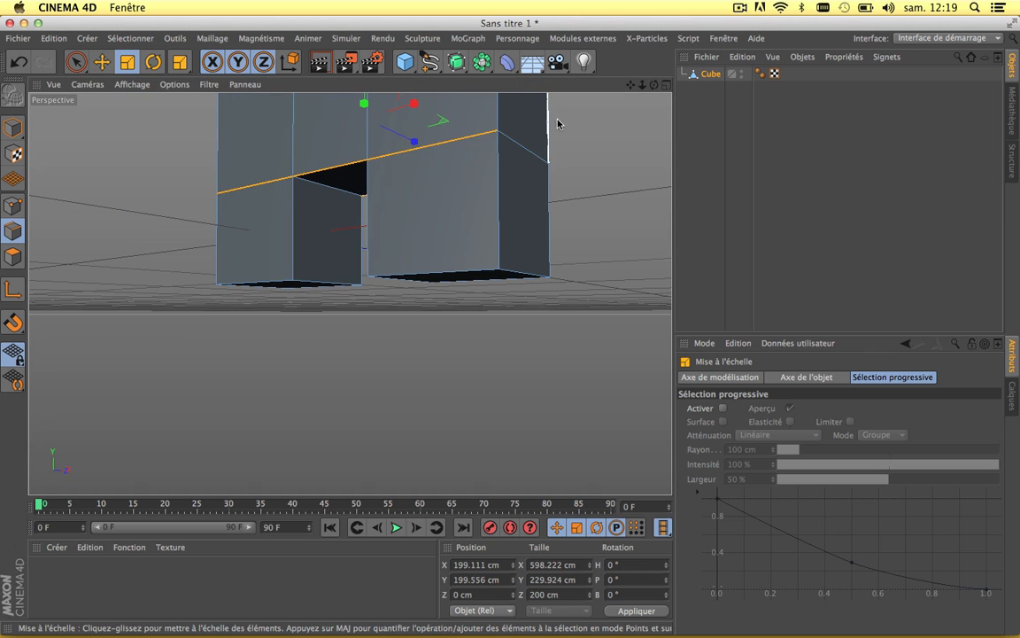
{"action": "key", "text": "h"}
{"action": "left_click_drag", "start_coordinate": [631, 85], "coordinate": [620, 136]}
{"action": "scroll", "coordinate": [609, 221], "scroll_direction": "down", "scroll_amount": 5}
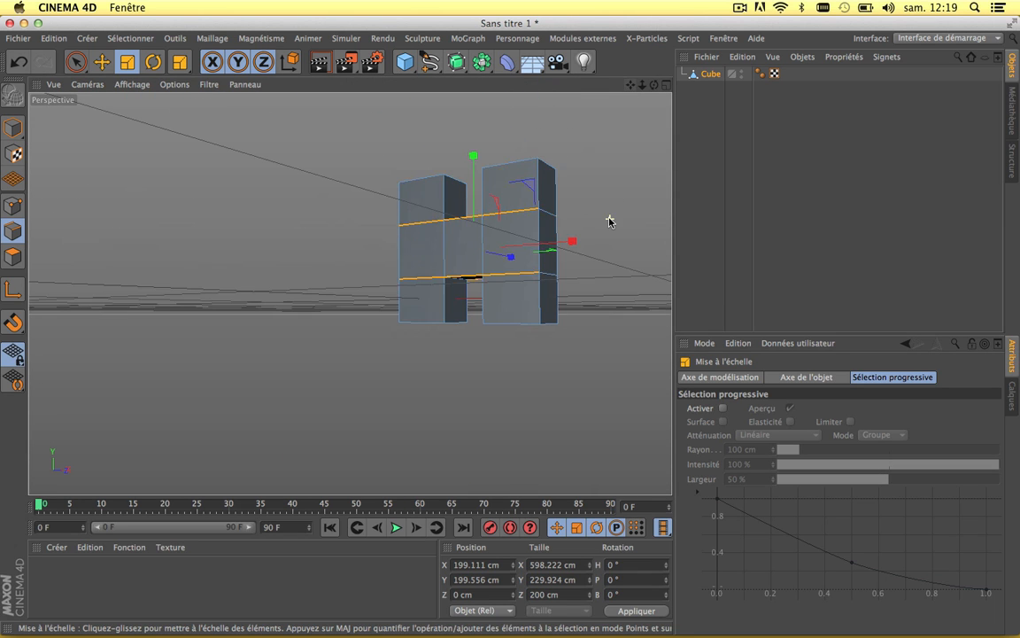
{"action": "left_click_drag", "start_coordinate": [655, 86], "coordinate": [617, 210]}
{"action": "key", "text": "9"}
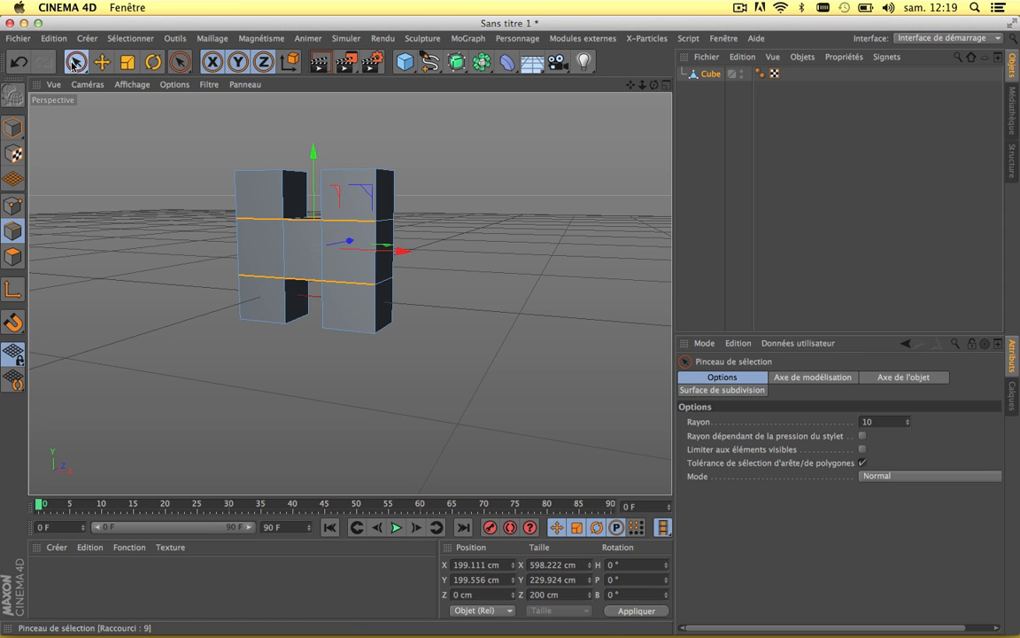
{"action": "left_click", "coordinate": [83, 186]}
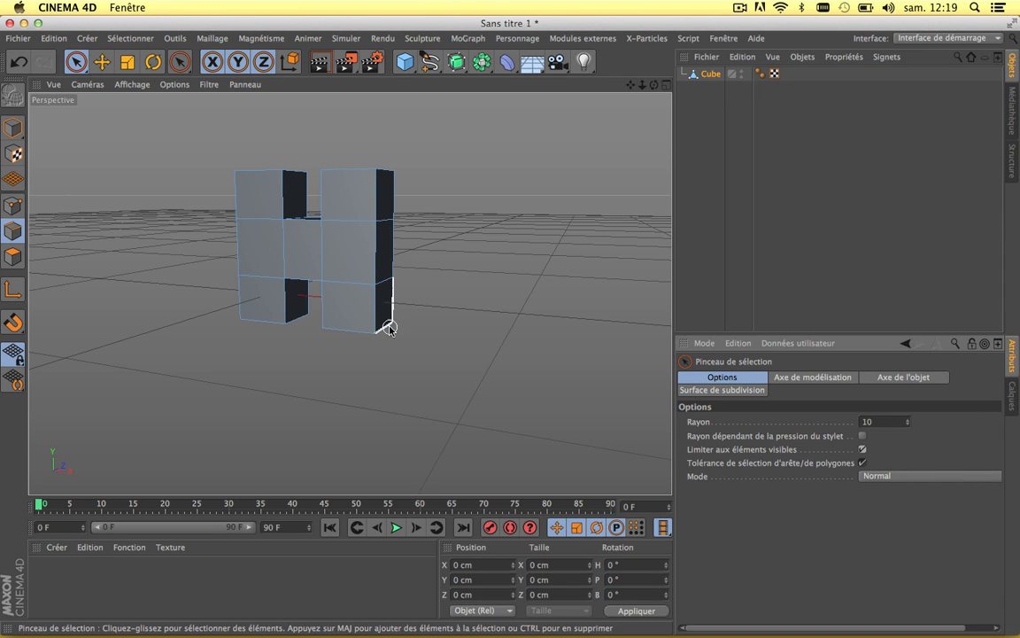
{"action": "scroll", "coordinate": [242, 251], "scroll_direction": "up", "scroll_amount": 3}
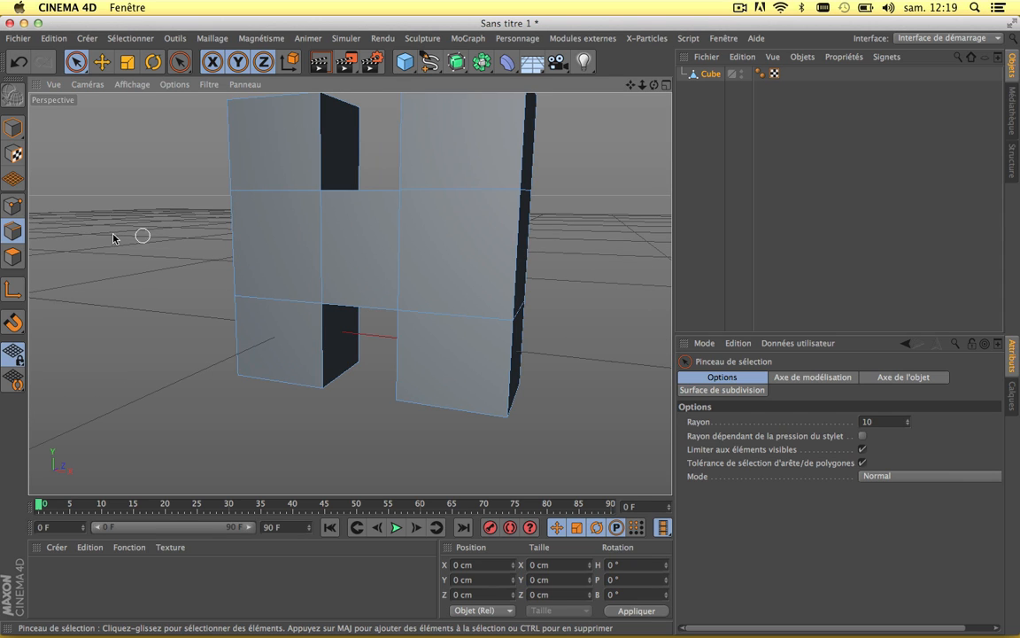
In polygon mode, clear the selection and subdivide the whole H mesh with a Subdivision value of 1
{"action": "left_click", "coordinate": [12, 256]}
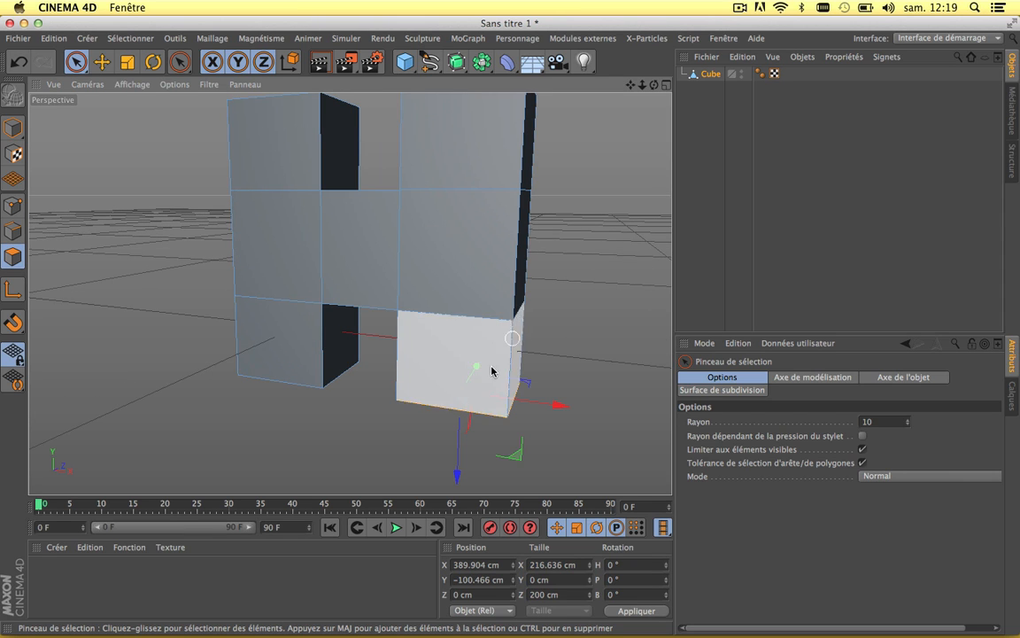
{"action": "left_click", "coordinate": [145, 257]}
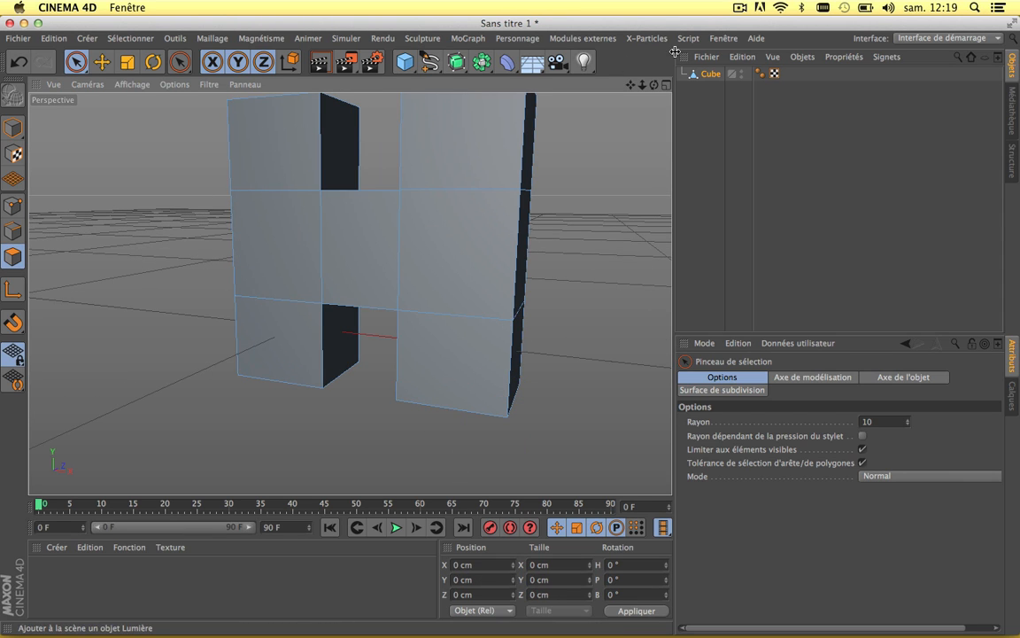
{"action": "mouse_move", "coordinate": [654, 86]}
{"action": "left_mouse_down"}
{"action": "mouse_move", "coordinate": [740, 122]}
{"action": "mouse_move", "coordinate": [735, 217]}
{"action": "mouse_move", "coordinate": [735, 119]}
{"action": "left_mouse_up"}
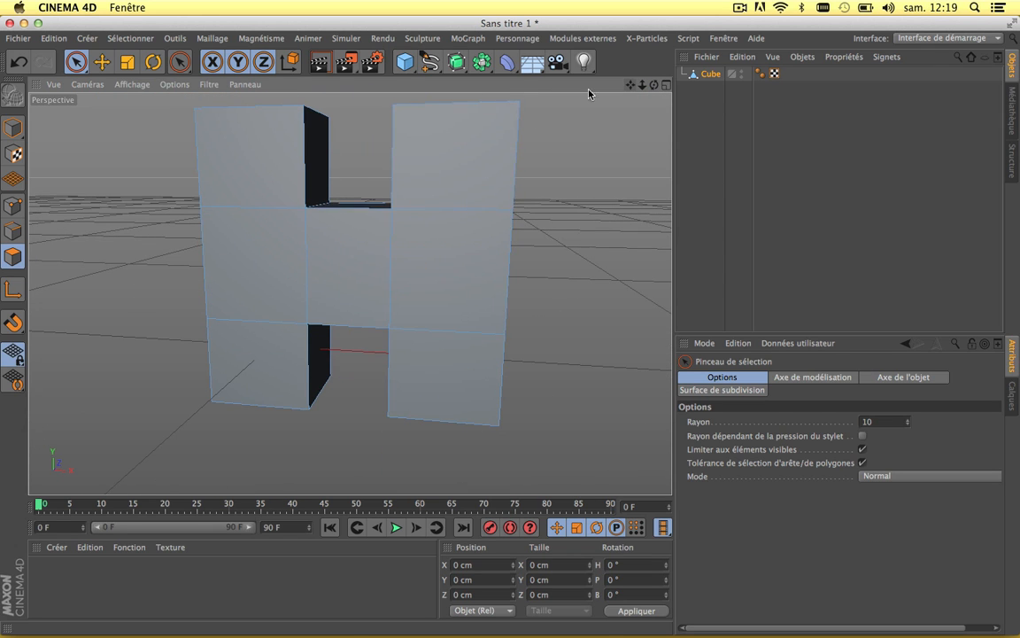
{"action": "right_click", "coordinate": [382, 247]}
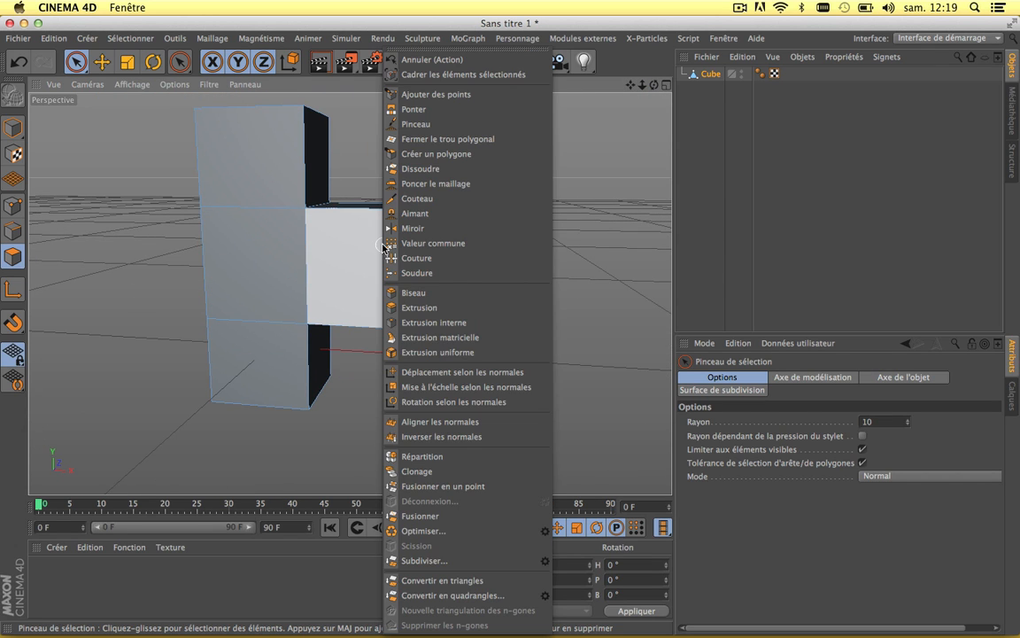
{"action": "left_click", "coordinate": [544, 563]}
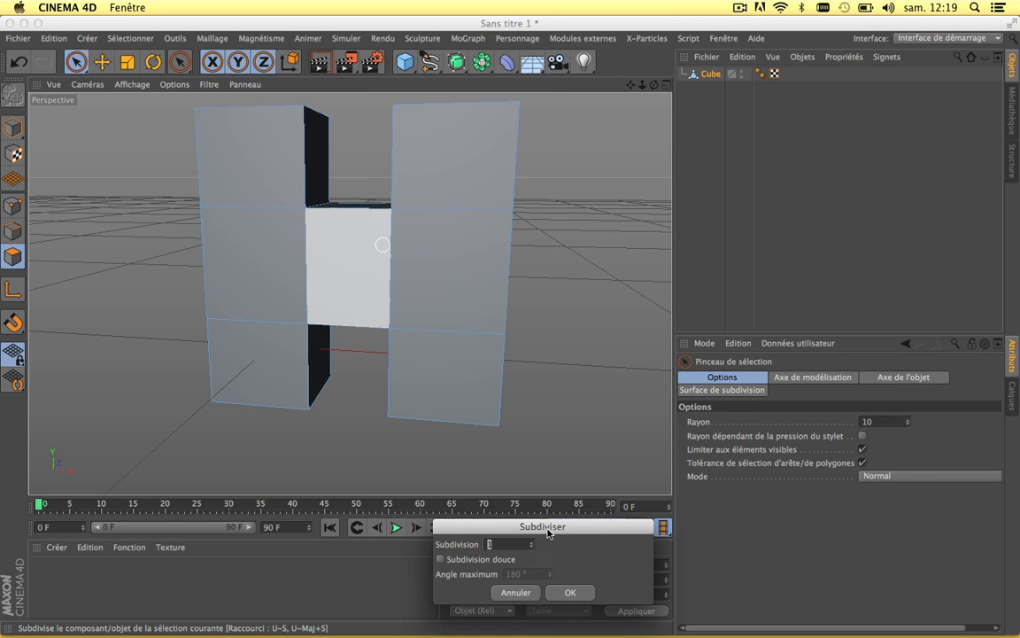
{"action": "left_click_drag", "start_coordinate": [548, 533], "coordinate": [501, 280]}
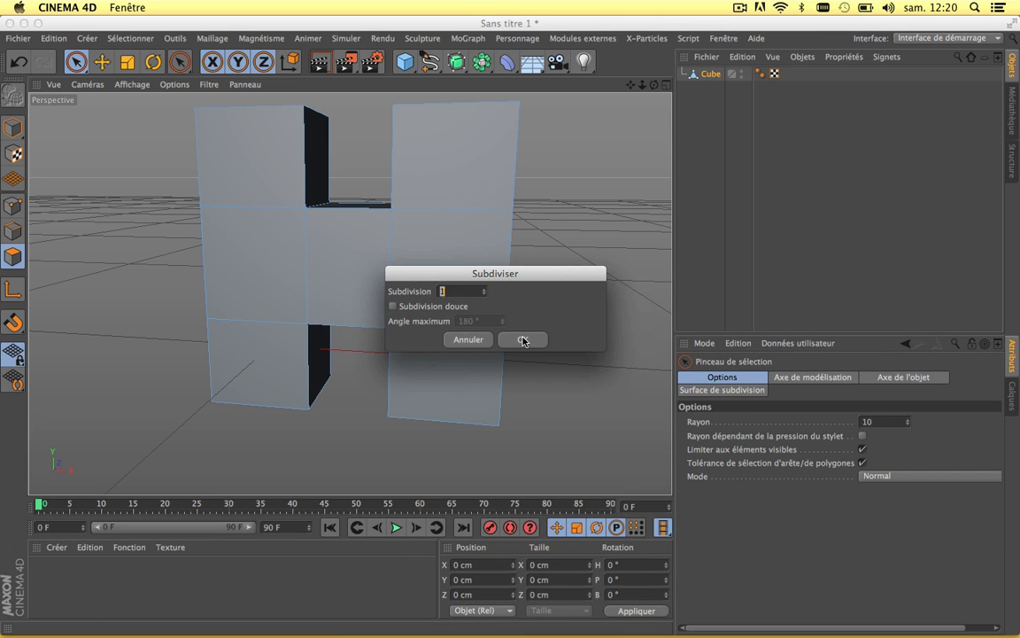
{"action": "left_click", "coordinate": [522, 340]}
{"action": "scroll", "coordinate": [361, 180], "scroll_direction": "up", "scroll_amount": 5}
{"action": "scroll", "coordinate": [361, 181], "scroll_direction": "down", "scroll_amount": 5}
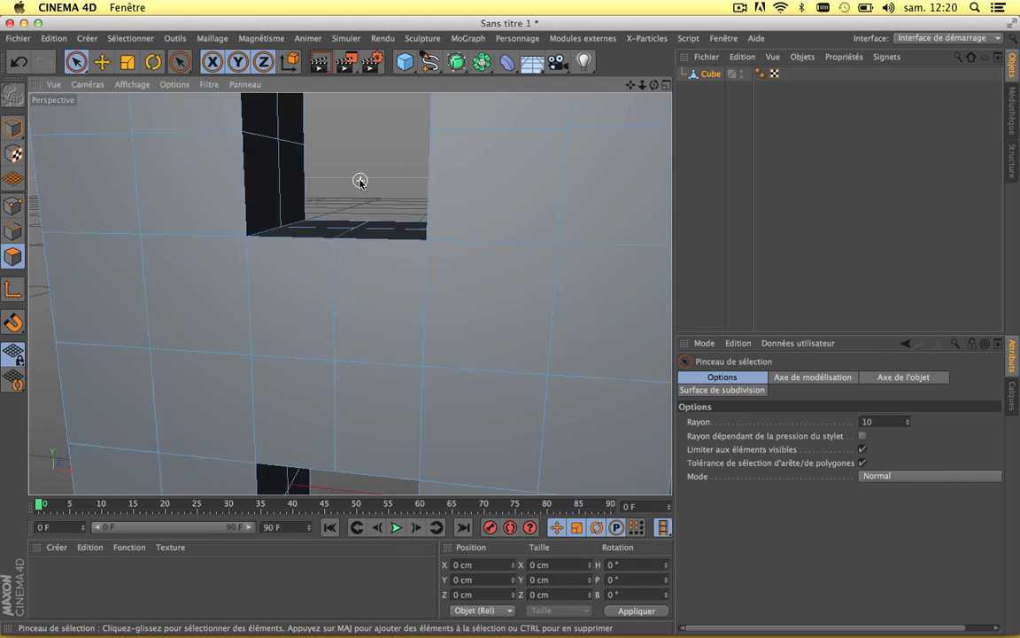
{"action": "scroll", "coordinate": [360, 180], "scroll_direction": "up", "scroll_amount": 4}
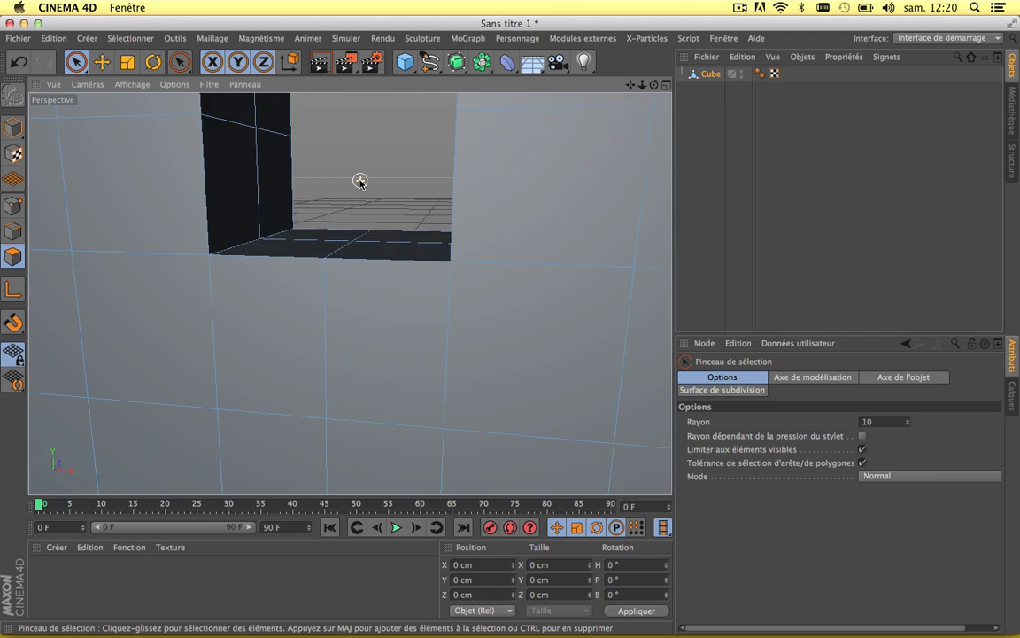
{"action": "scroll", "coordinate": [361, 181], "scroll_direction": "down", "scroll_amount": 5}
{"action": "scroll", "coordinate": [361, 180], "scroll_direction": "up", "scroll_amount": 3}
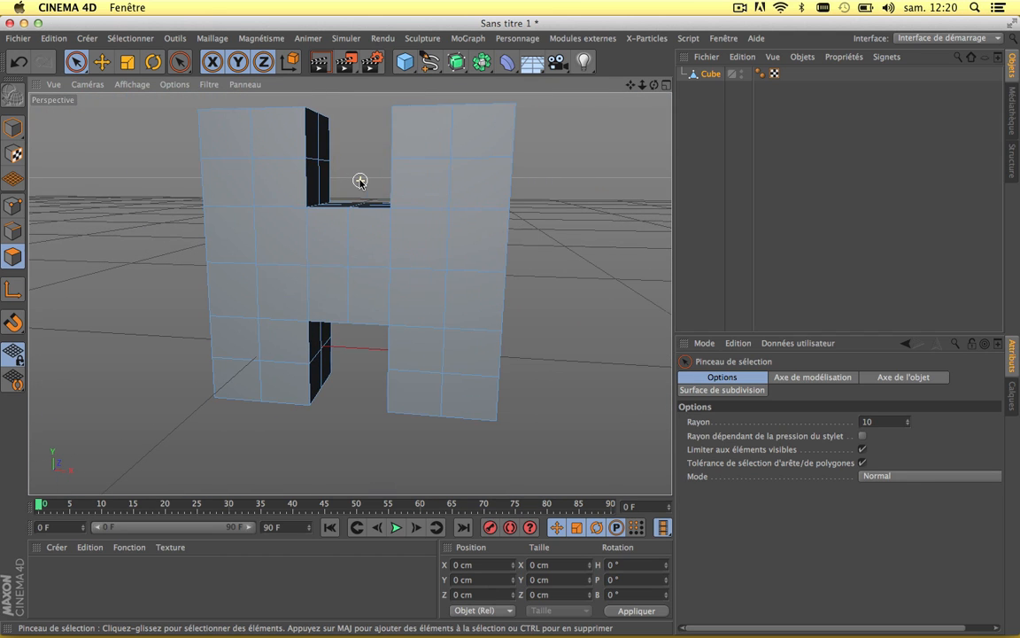
Rename the Cube object as H
{"action": "left_click", "coordinate": [713, 75]}
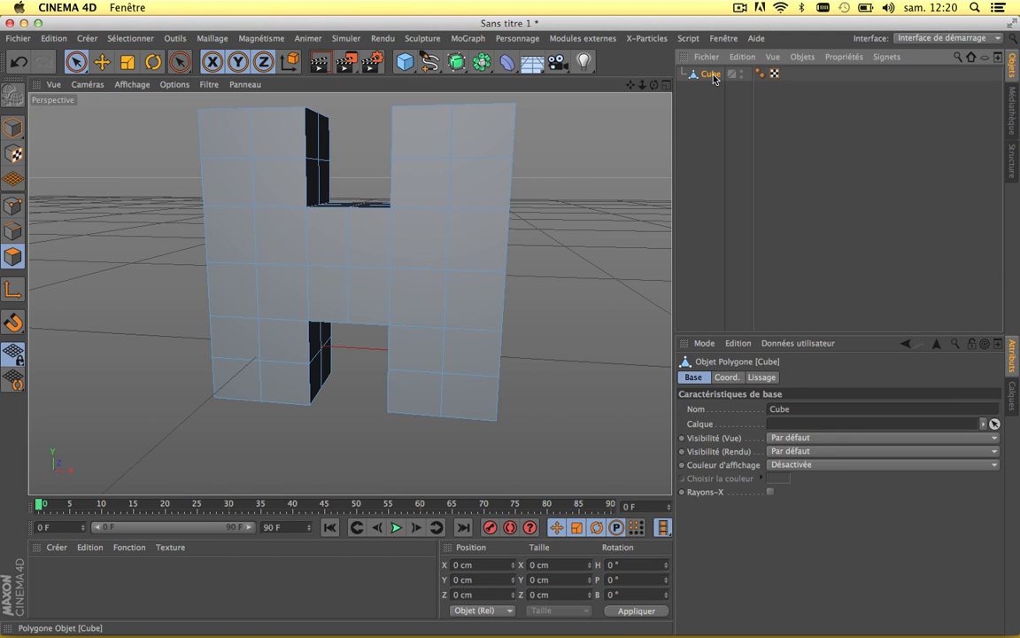
{"action": "double_click", "coordinate": [713, 74]}
{"action": "left_click", "coordinate": [697, 112]}
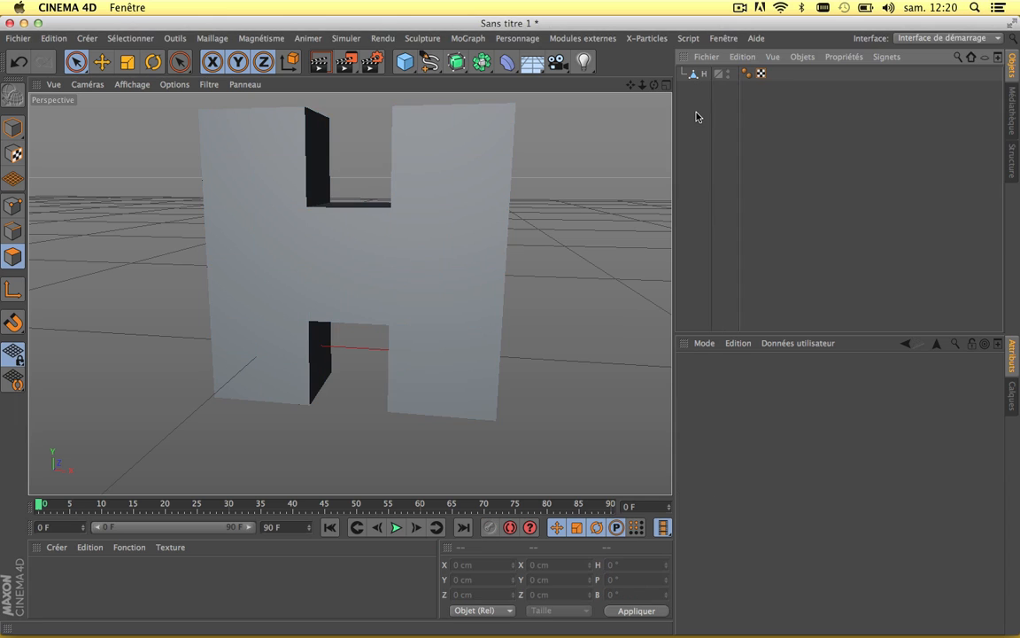
{"action": "left_click_drag", "start_coordinate": [632, 85], "coordinate": [601, 9]}
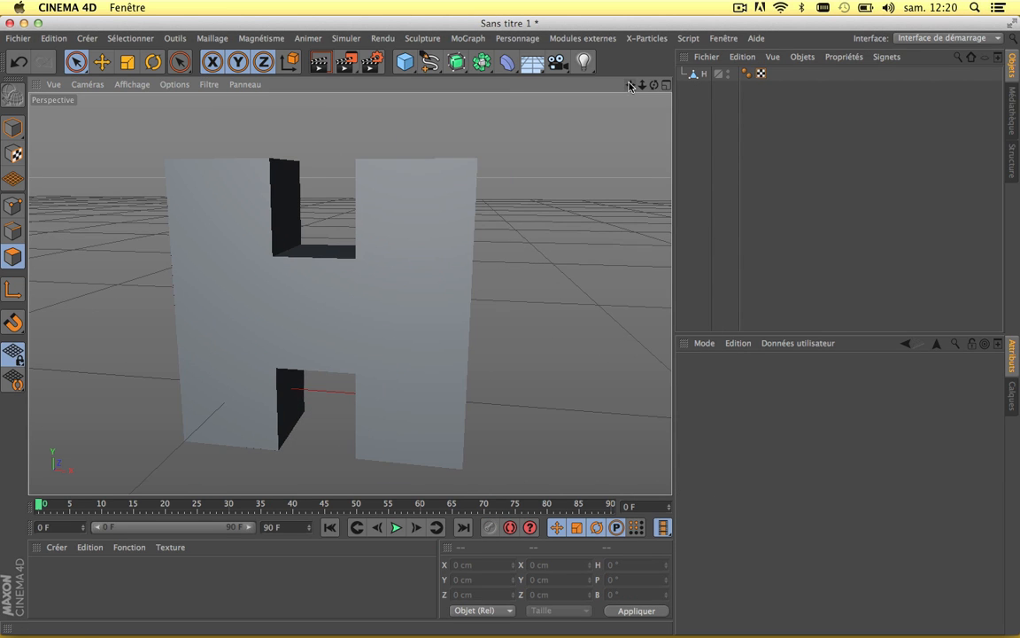
In edge mode, select the upper notch's front floor edges plus the first leg's inner vertical edges and the corner edges where its wall meets the floor
{"action": "left_click", "coordinate": [704, 75]}
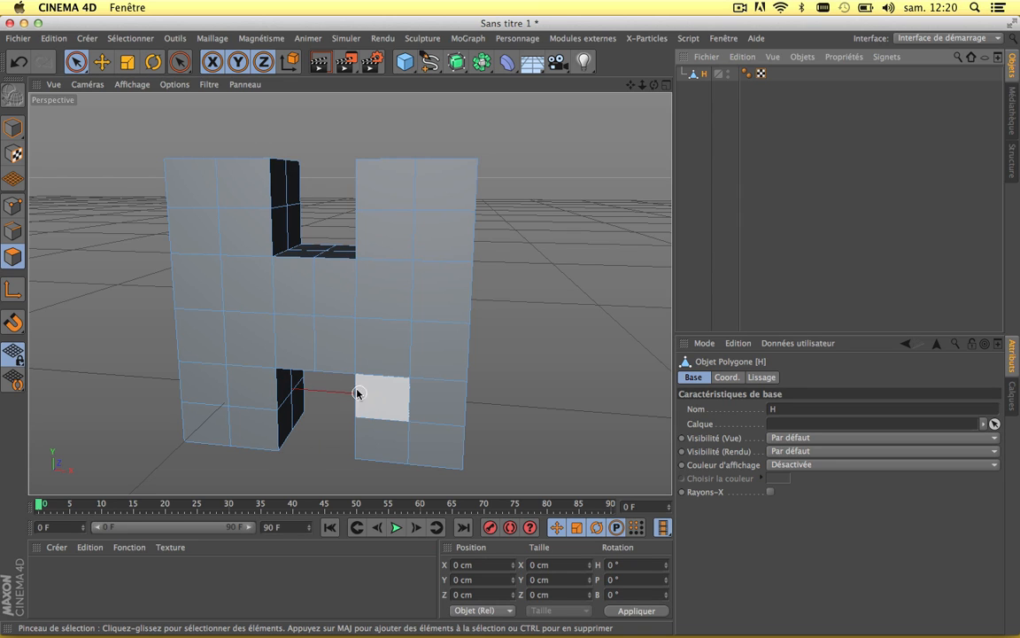
{"action": "scroll", "coordinate": [277, 383], "scroll_direction": "up", "scroll_amount": 5}
{"action": "scroll", "coordinate": [276, 383], "scroll_direction": "down", "scroll_amount": 3}
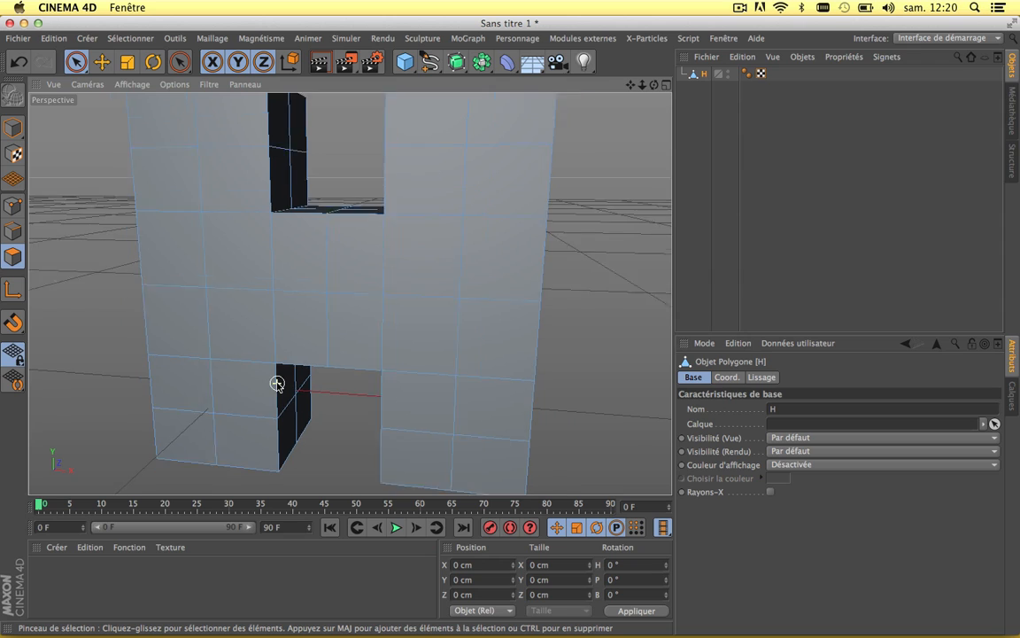
{"action": "left_click", "coordinate": [11, 233]}
{"action": "left_click", "coordinate": [75, 61]}
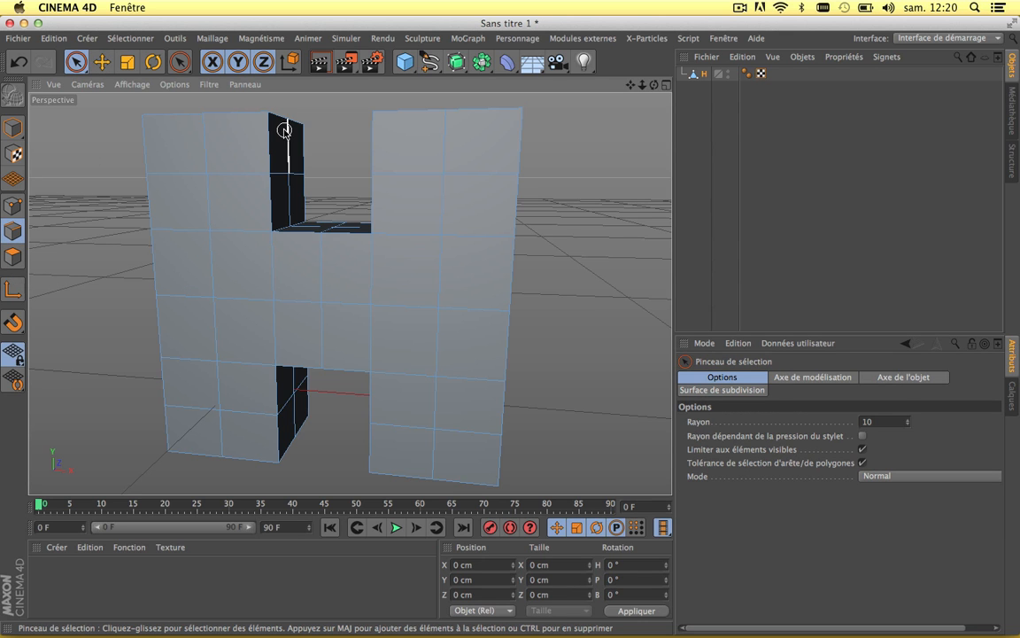
{"action": "scroll", "coordinate": [284, 132], "scroll_direction": "up", "scroll_amount": 5}
{"action": "left_click_drag", "start_coordinate": [654, 85], "coordinate": [630, 198]}
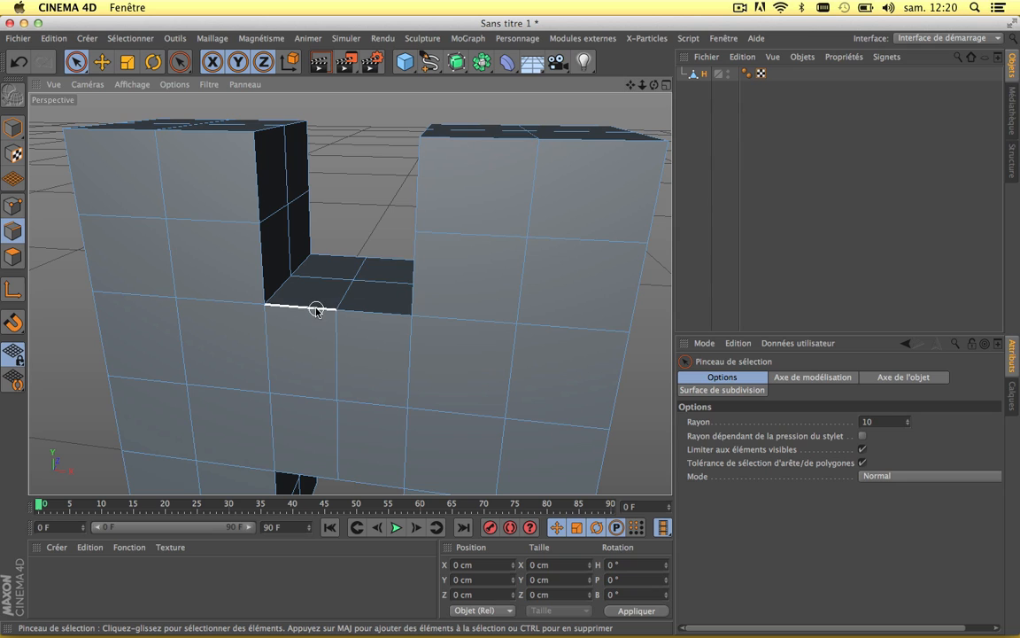
{"action": "left_click_drag", "start_coordinate": [317, 310], "coordinate": [384, 316]}
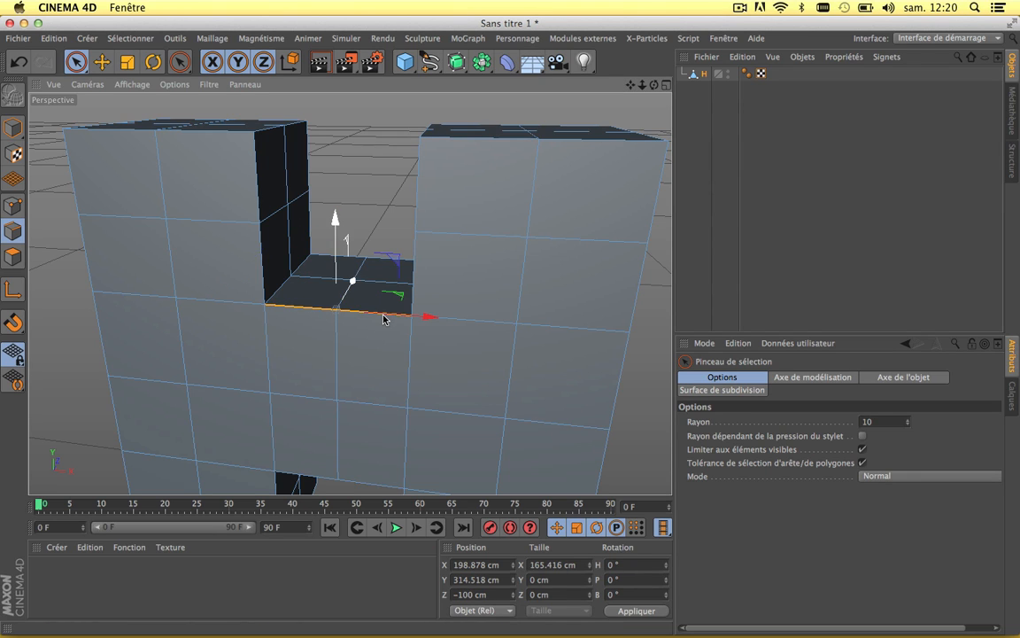
{"action": "left_click", "coordinate": [260, 262], "text": "shift"}
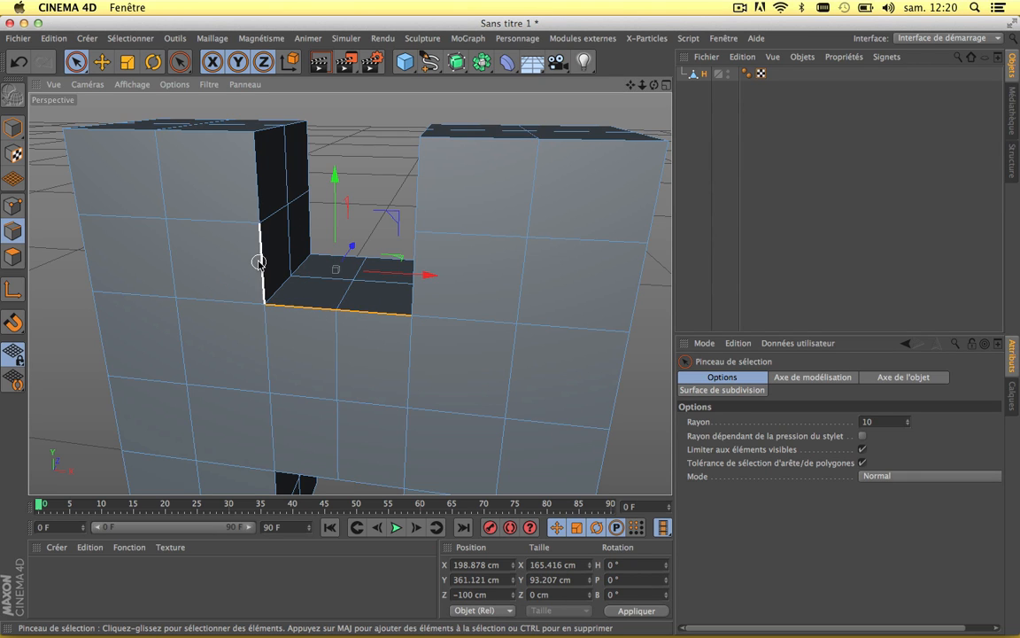
{"action": "left_click", "coordinate": [255, 180], "text": "shift"}
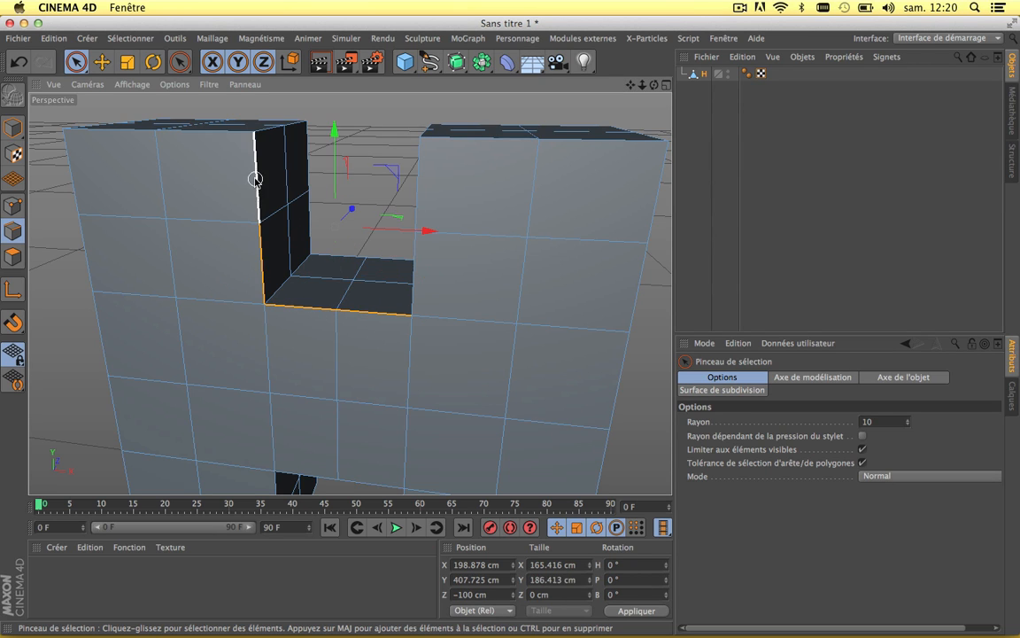
{"action": "left_click", "coordinate": [290, 276], "text": "shift"}
{"action": "left_click", "coordinate": [304, 253], "text": "shift"}
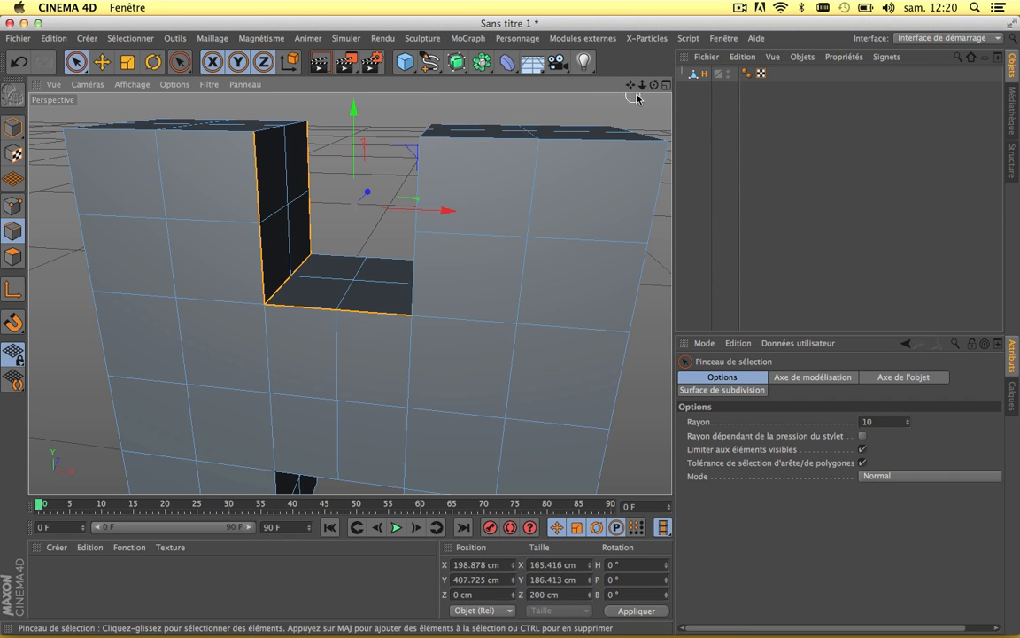
Add the second leg's inner vertical and corner edges and the floor's rear edges in the upper notch to the edge selection
{"action": "left_click_drag", "start_coordinate": [658, 88], "coordinate": [603, 104]}
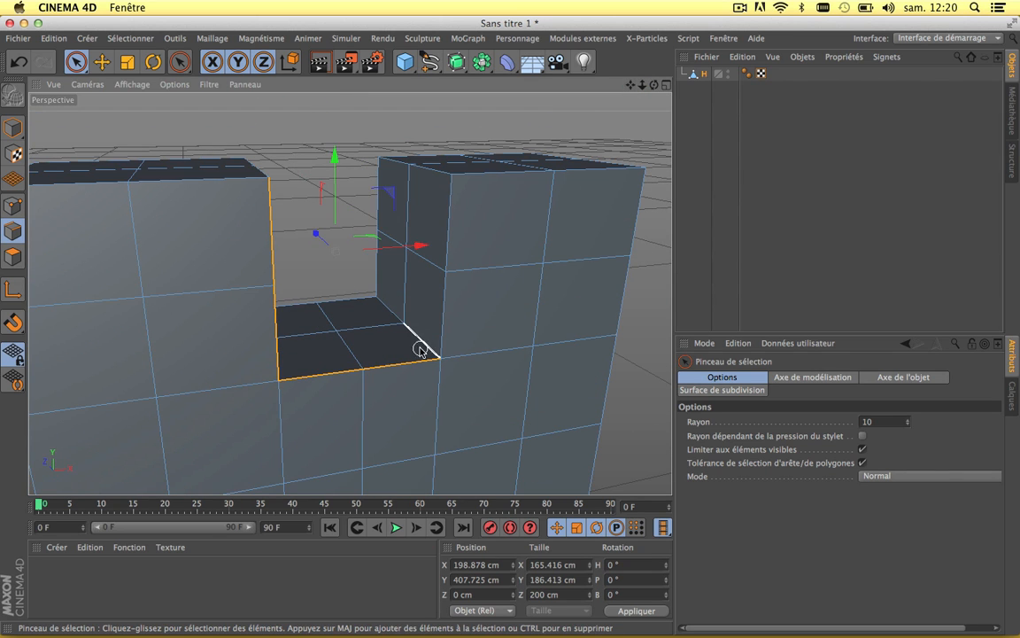
{"action": "mouse_move", "coordinate": [386, 306]}
{"action": "left_mouse_down", "text": "shift"}
{"action": "mouse_move", "coordinate": [416, 333]}
{"action": "mouse_move", "coordinate": [444, 319]}
{"action": "mouse_move", "coordinate": [443, 208]}
{"action": "left_mouse_up", "text": "shift"}
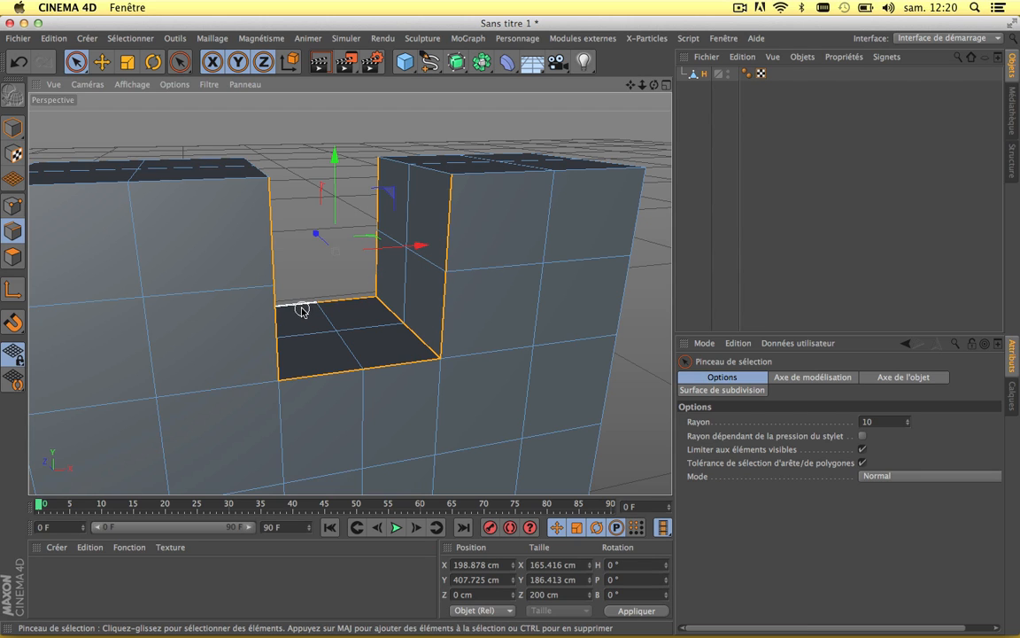
{"action": "left_click_drag", "start_coordinate": [654, 85], "coordinate": [584, 87]}
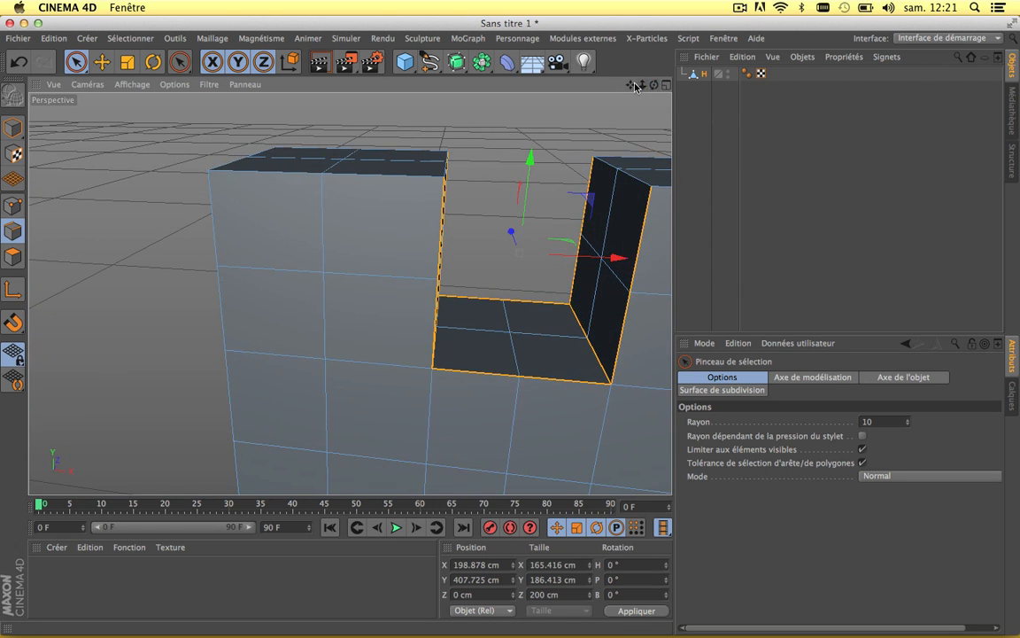
{"action": "left_click_drag", "start_coordinate": [654, 85], "coordinate": [633, 19]}
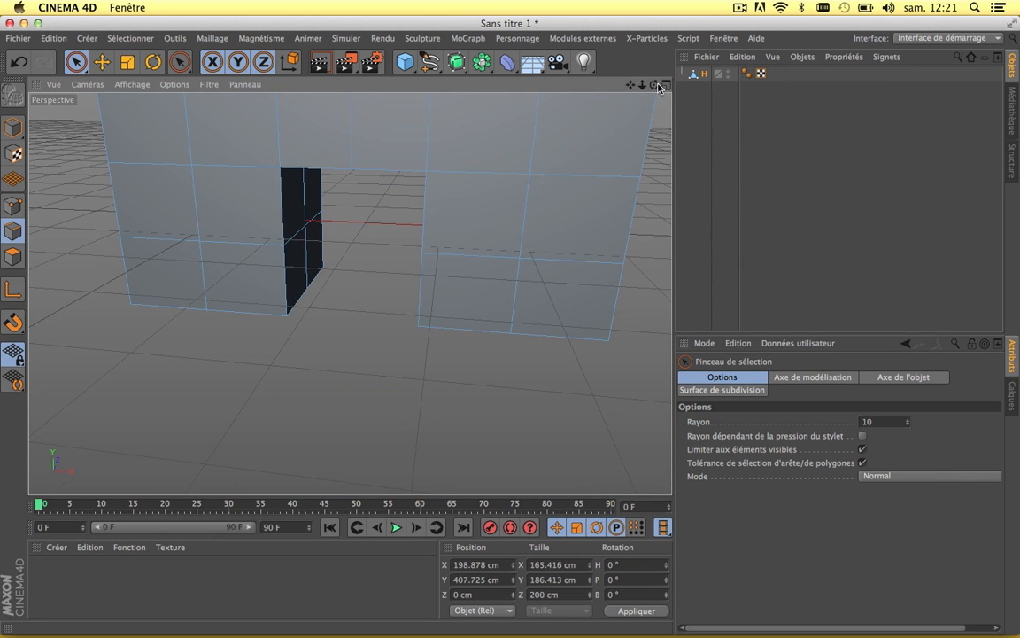
Add the lower notch's front and rear ceiling edges and the second leg's inner vertical and corner edges to the edge selection
{"action": "left_click_drag", "start_coordinate": [657, 86], "coordinate": [347, 296]}
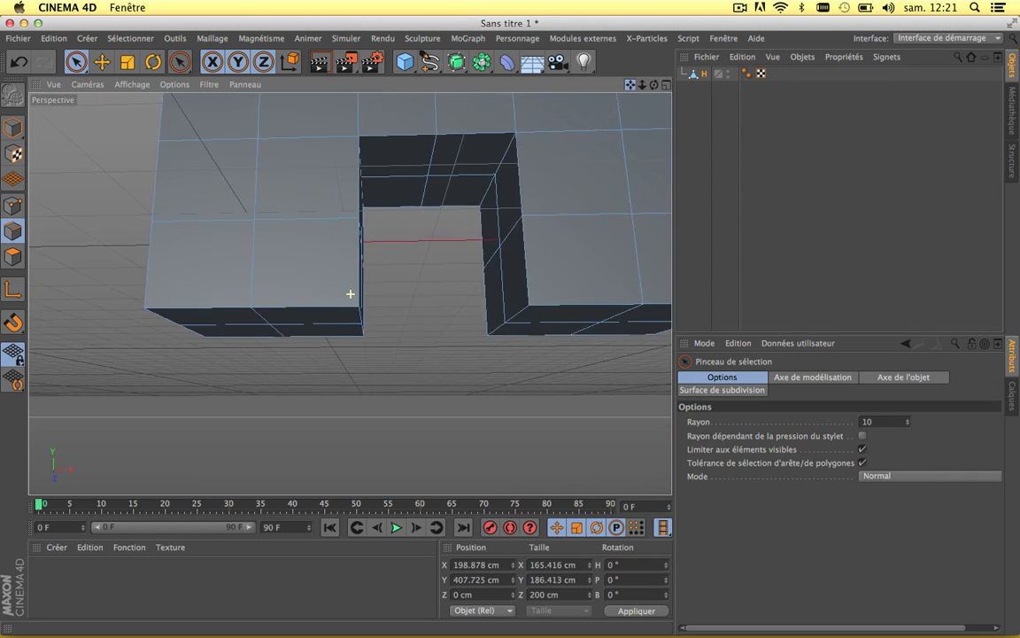
{"action": "left_click", "coordinate": [460, 207]}
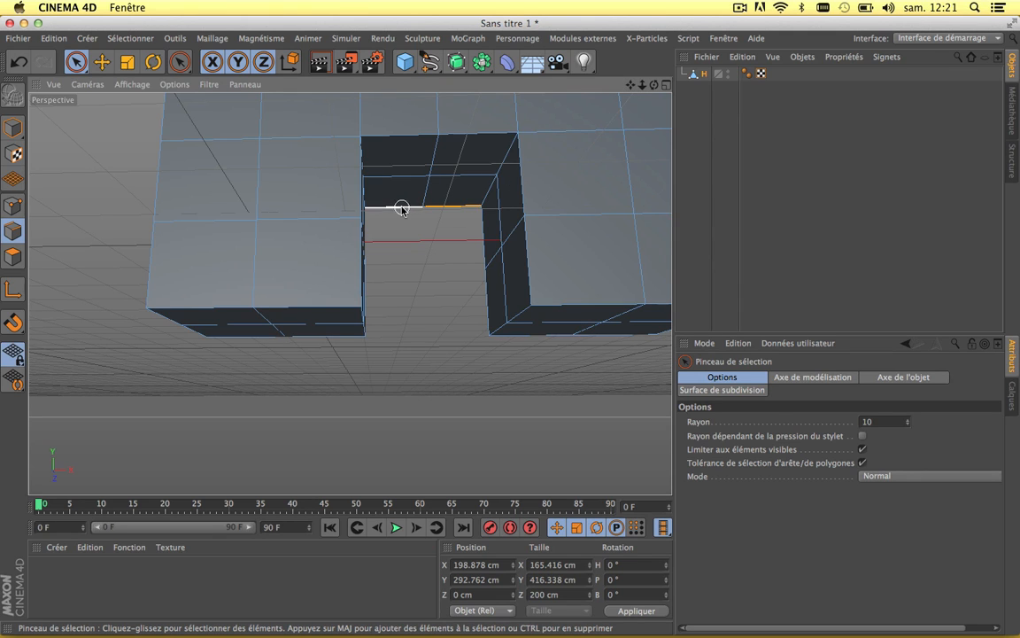
{"action": "mouse_move", "coordinate": [402, 136]}
{"action": "left_mouse_down", "text": "shift"}
{"action": "mouse_move", "coordinate": [474, 133]}
{"action": "mouse_move", "coordinate": [486, 195]}
{"action": "mouse_move", "coordinate": [521, 193]}
{"action": "mouse_move", "coordinate": [527, 288]}
{"action": "left_mouse_up", "text": "shift"}
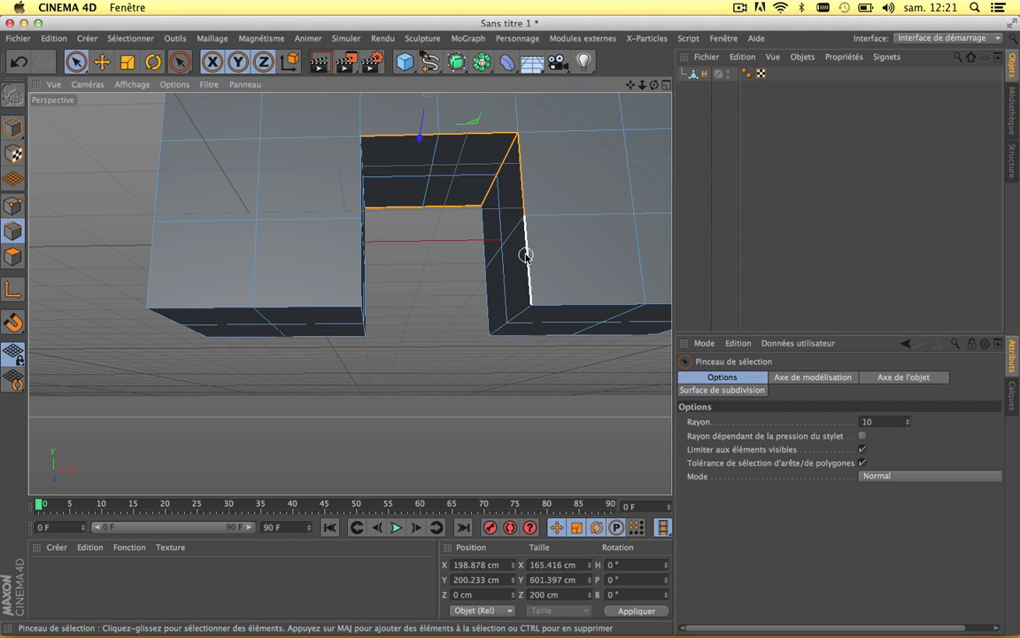
{"action": "left_click_drag", "start_coordinate": [482, 237], "coordinate": [484, 303], "text": "shift"}
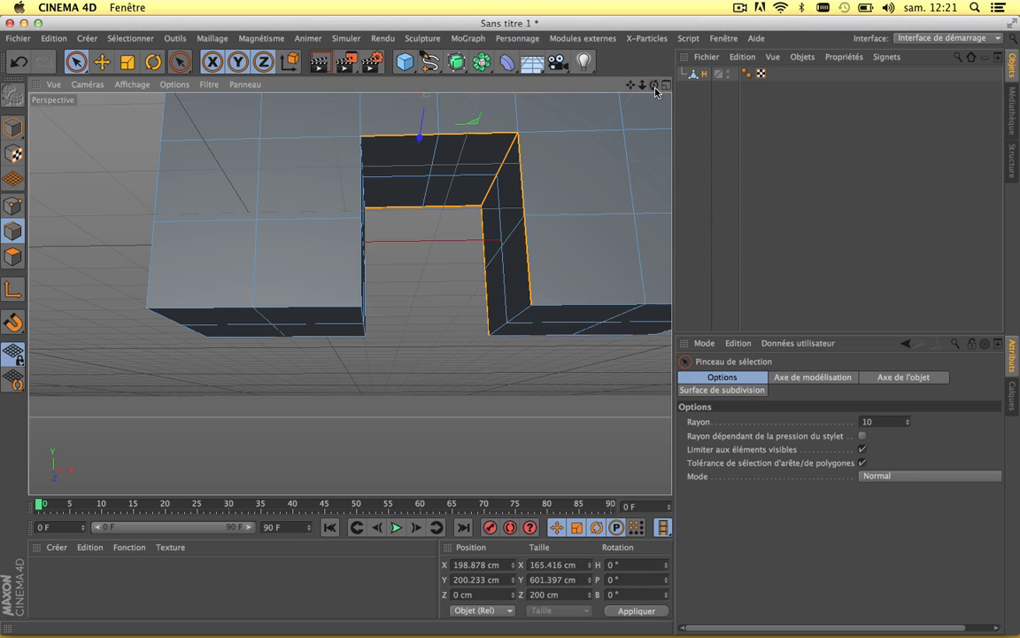
Add the first leg's inner vertical edges and the corner edges where its wall meets the lower notch's ceiling to the selection
{"action": "left_click_drag", "start_coordinate": [655, 85], "coordinate": [350, 293]}
{"action": "left_click_drag", "start_coordinate": [633, 85], "coordinate": [350, 292]}
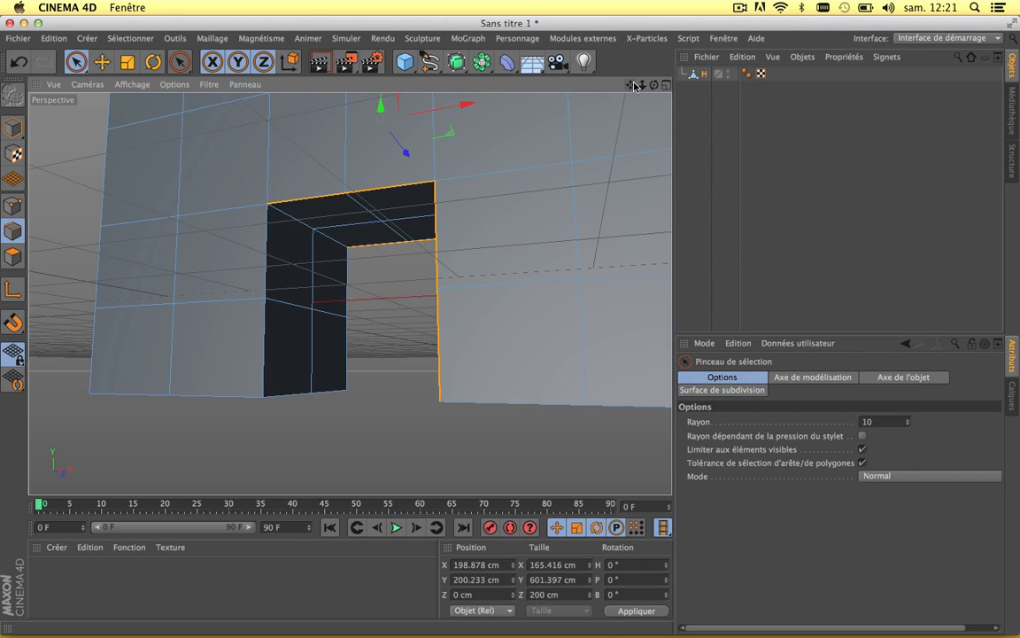
{"action": "left_click", "coordinate": [271, 259], "text": "shift"}
{"action": "left_click", "coordinate": [261, 348], "text": "shift"}
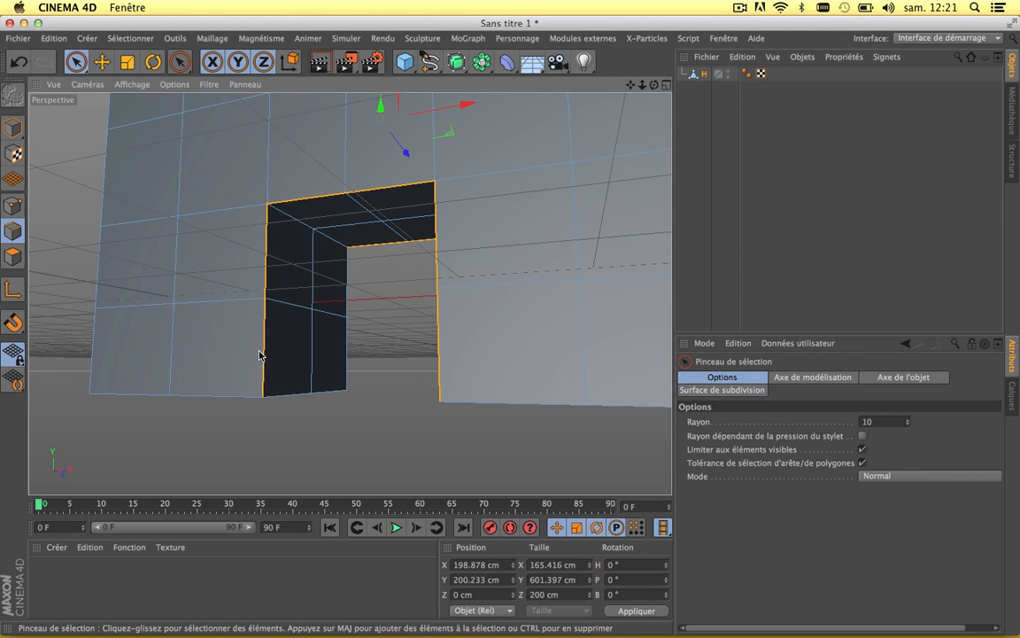
{"action": "left_click", "coordinate": [348, 344], "text": "shift"}
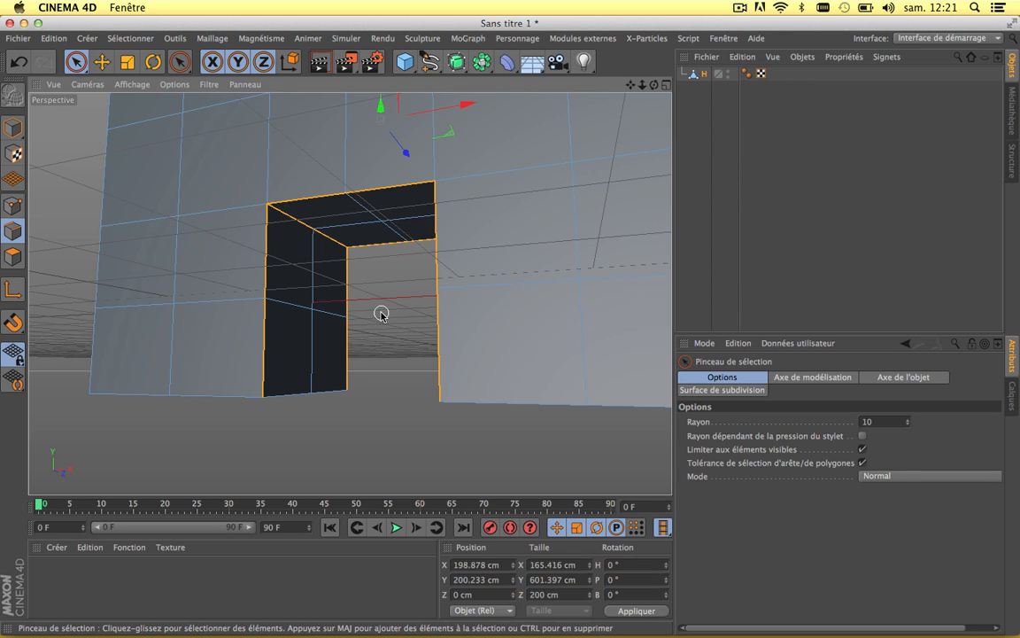
Bevel the selected edges of both notches in Chanfrein mode with a fixed-distance offset of about 9.27 cm
{"action": "scroll", "coordinate": [381, 314], "scroll_direction": "down", "scroll_amount": 3}
{"action": "left_click_drag", "start_coordinate": [655, 85], "coordinate": [351, 293]}
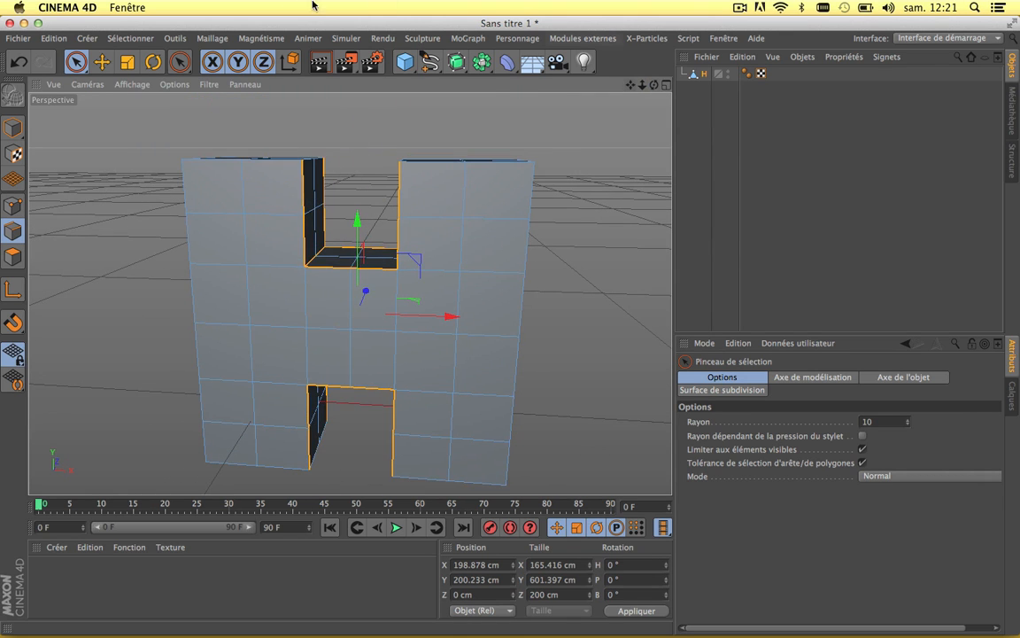
{"action": "left_click", "coordinate": [226, 38]}
{"action": "mouse_move", "coordinate": [222, 96]}
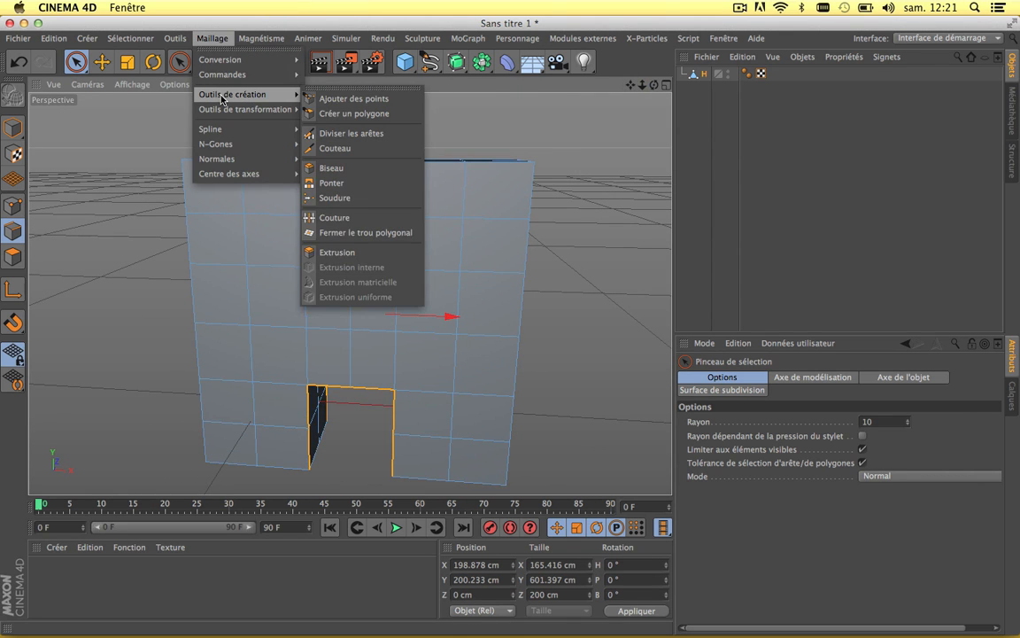
{"action": "left_click", "coordinate": [351, 168]}
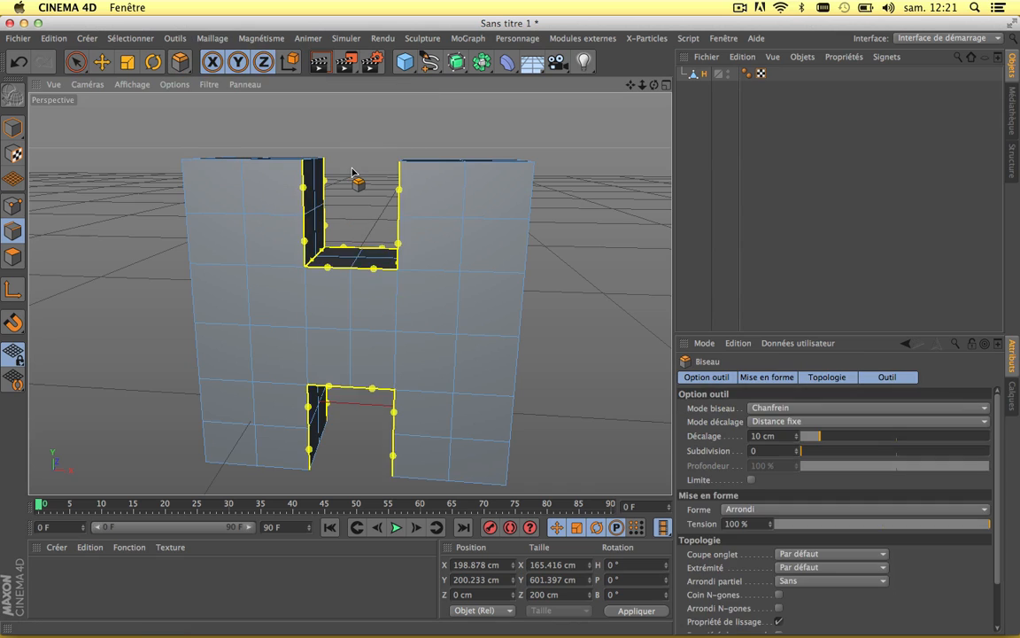
{"action": "scroll", "coordinate": [353, 171], "scroll_direction": "up", "scroll_amount": 3}
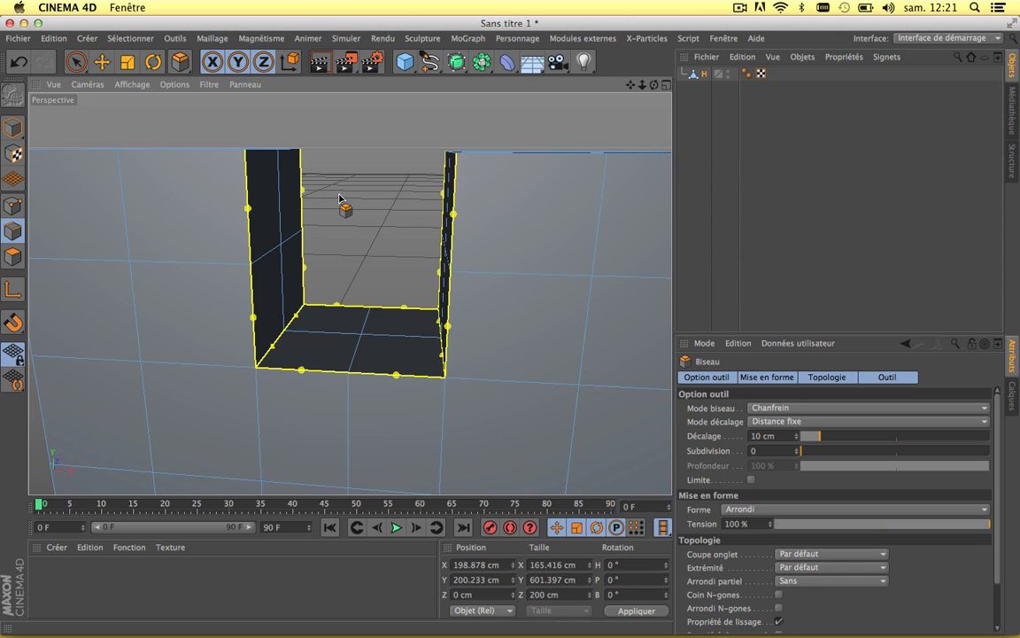
{"action": "left_click_drag", "start_coordinate": [339, 198], "coordinate": [400, 199]}
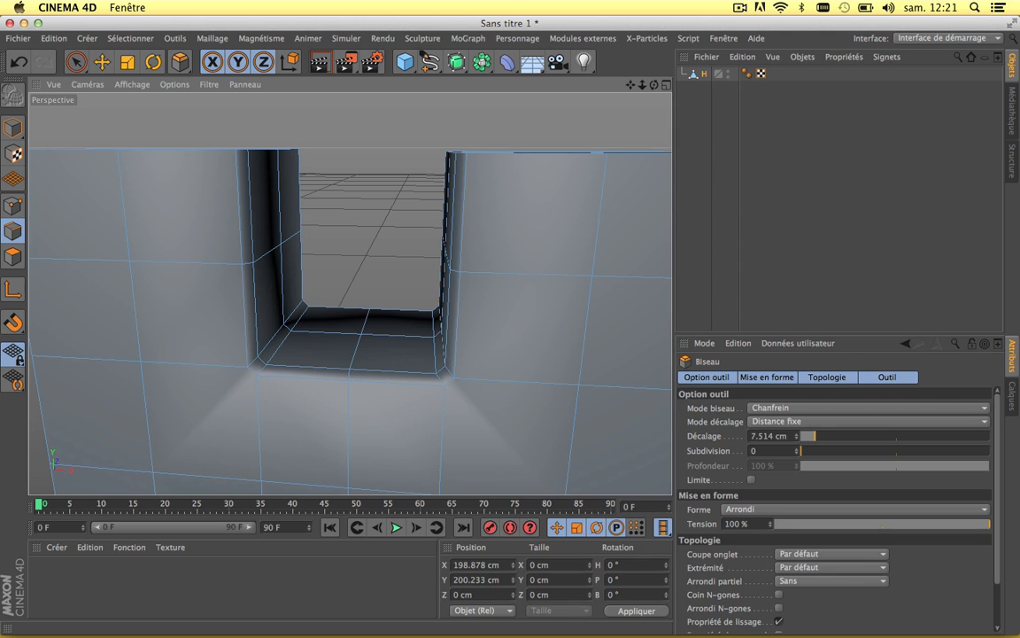
{"action": "left_click_drag", "start_coordinate": [401, 198], "coordinate": [413, 198]}
{"action": "scroll", "coordinate": [302, 256], "scroll_direction": "down", "scroll_amount": 6}
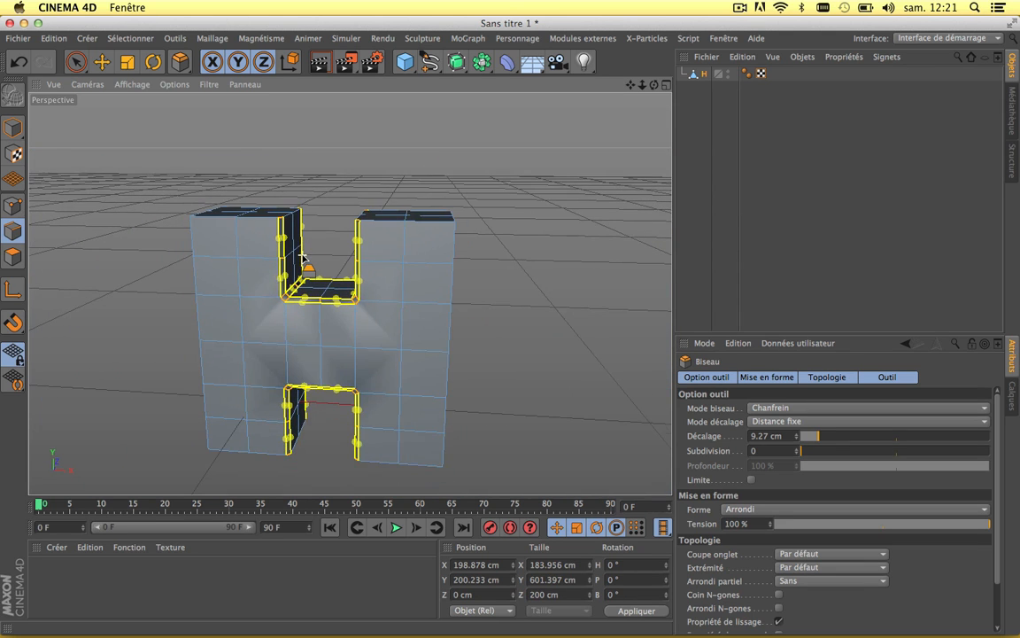
{"action": "scroll", "coordinate": [302, 256], "scroll_direction": "down", "scroll_amount": 2}
{"action": "scroll", "coordinate": [302, 256], "scroll_direction": "up", "scroll_amount": 8}
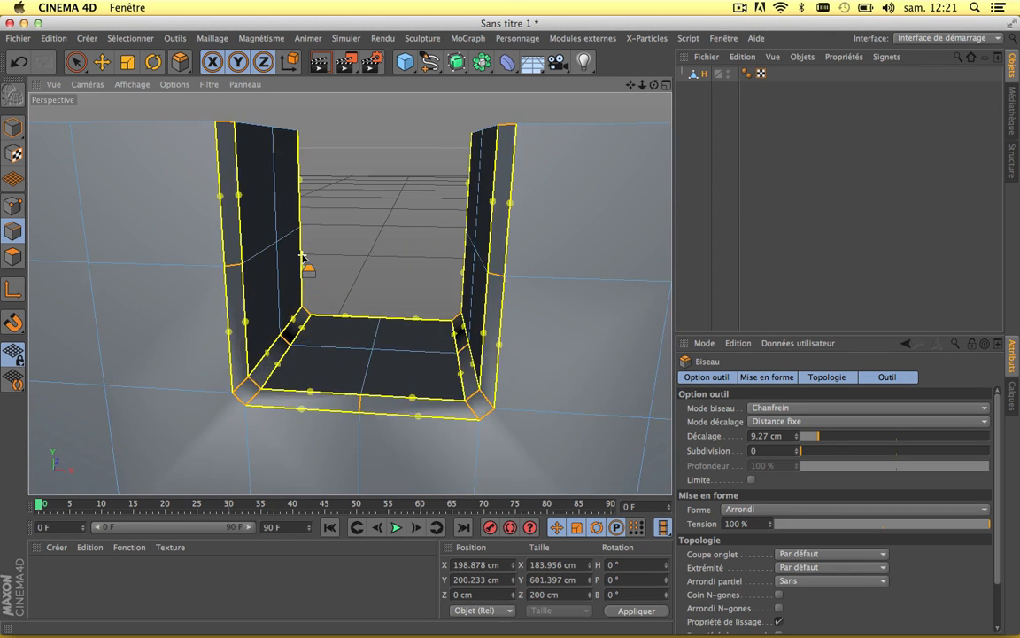
{"action": "scroll", "coordinate": [303, 258], "scroll_direction": "down", "scroll_amount": 4}
Return to the brush selection tool and clear the edge selection on the H
{"action": "left_click", "coordinate": [76, 63]}
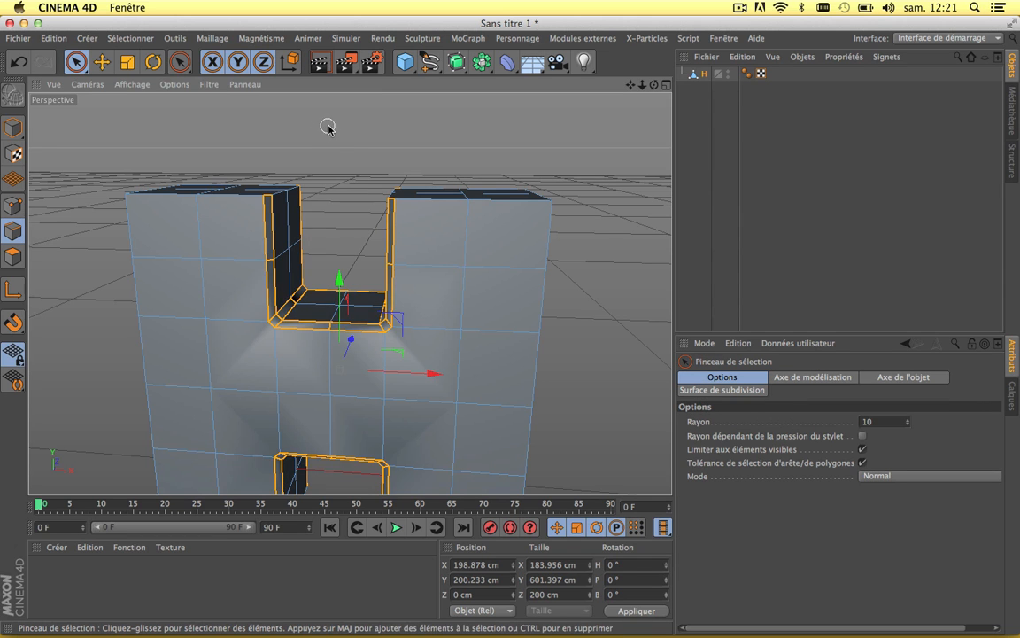
{"action": "left_click", "coordinate": [329, 138]}
{"action": "scroll", "coordinate": [330, 137], "scroll_direction": "down", "scroll_amount": 2}
{"action": "scroll", "coordinate": [329, 137], "scroll_direction": "up", "scroll_amount": 3}
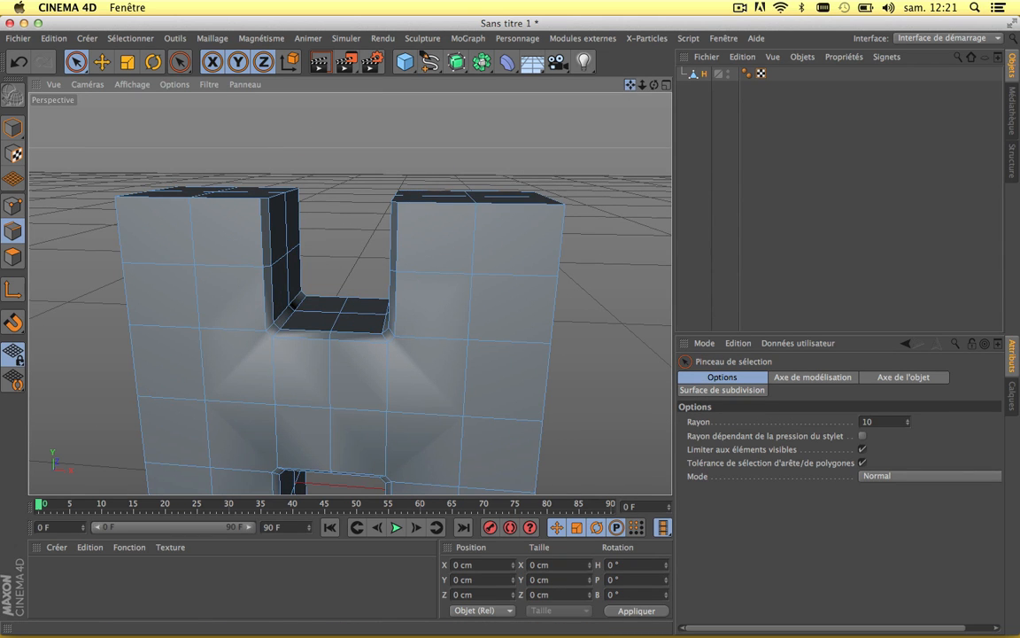
{"action": "left_click_drag", "start_coordinate": [631, 85], "coordinate": [612, 45]}
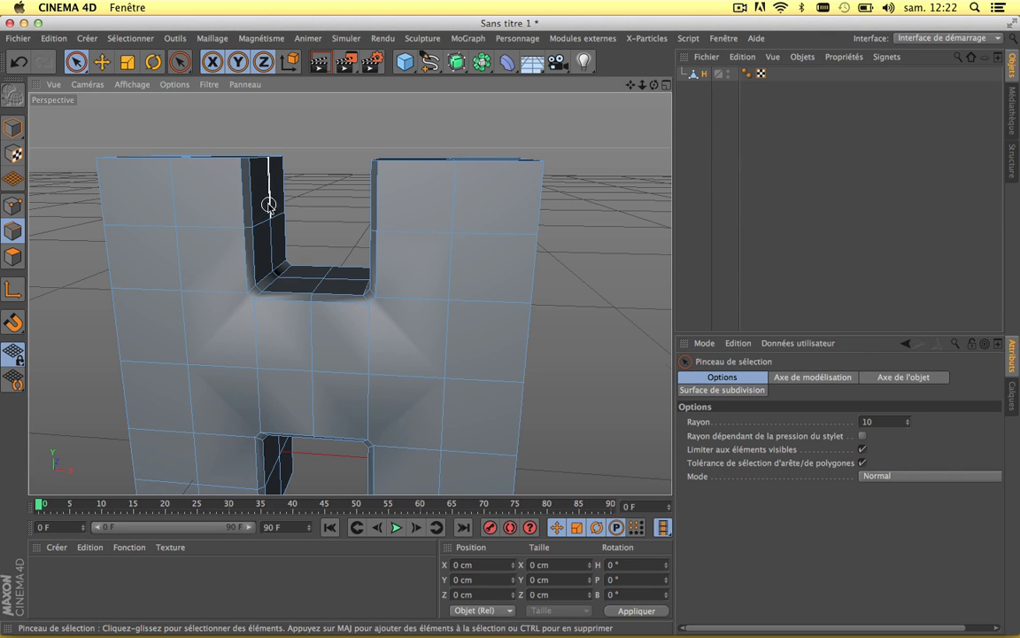
{"action": "scroll", "coordinate": [268, 204], "scroll_direction": "down", "scroll_amount": 3}
{"action": "scroll", "coordinate": [268, 204], "scroll_direction": "up", "scroll_amount": 2}
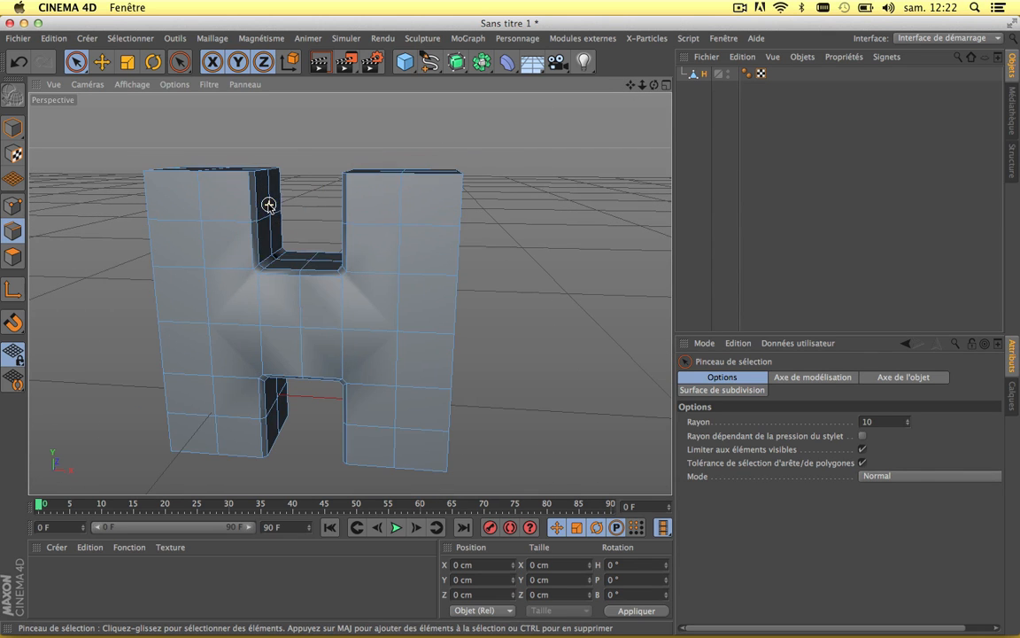
Duplicate the H object, place the H.1 copy below the original, and hide the copy in the view and render
{"action": "left_click", "coordinate": [704, 74]}
{"action": "key", "text": "super+c"}
{"action": "key", "text": "super+v"}
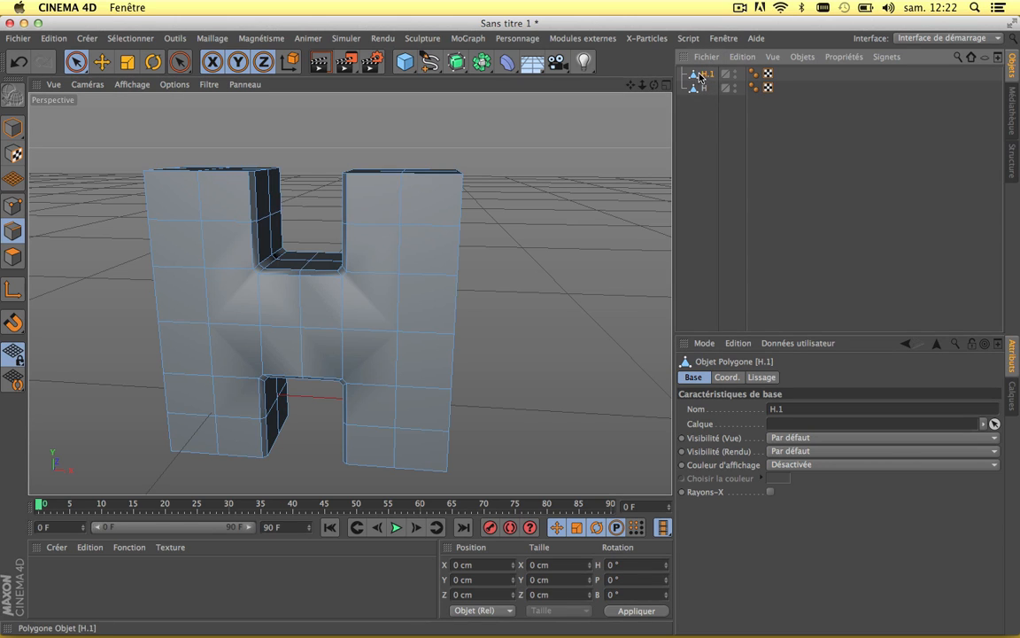
{"action": "mouse_move", "coordinate": [700, 77]}
{"action": "left_mouse_down"}
{"action": "mouse_move", "coordinate": [702, 130]}
{"action": "mouse_move", "coordinate": [709, 93]}
{"action": "left_mouse_up"}
{"action": "left_click", "coordinate": [700, 117]}
{"action": "left_click", "coordinate": [706, 89]}
{"action": "left_click", "coordinate": [736, 85]}
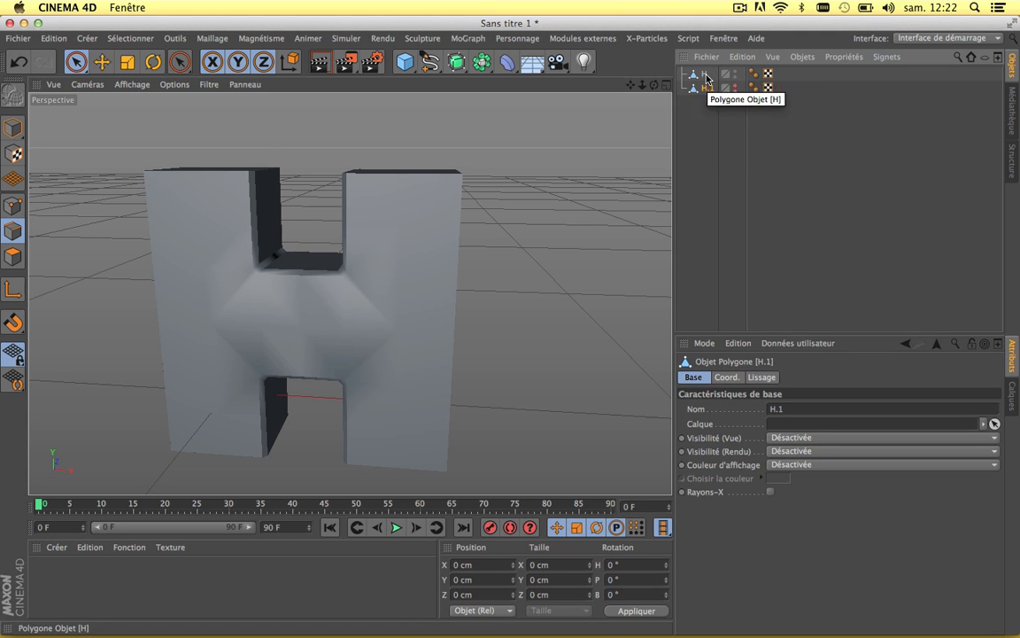
Make the original H object active and switch to point mode
{"action": "left_click", "coordinate": [705, 76]}
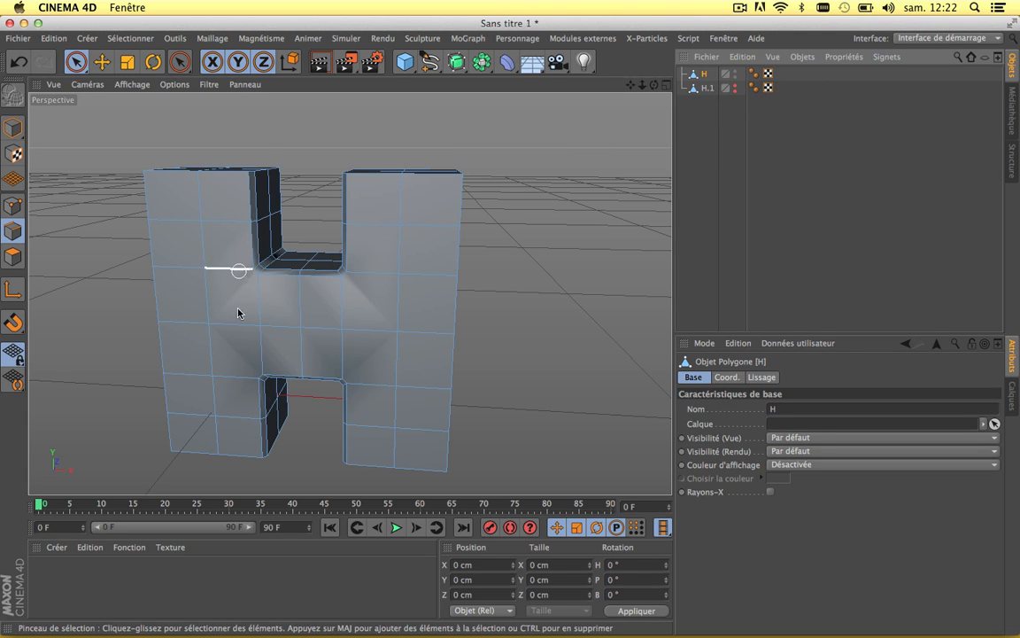
{"action": "scroll", "coordinate": [247, 288], "scroll_direction": "down", "scroll_amount": 5}
{"action": "scroll", "coordinate": [246, 287], "scroll_direction": "up", "scroll_amount": 2}
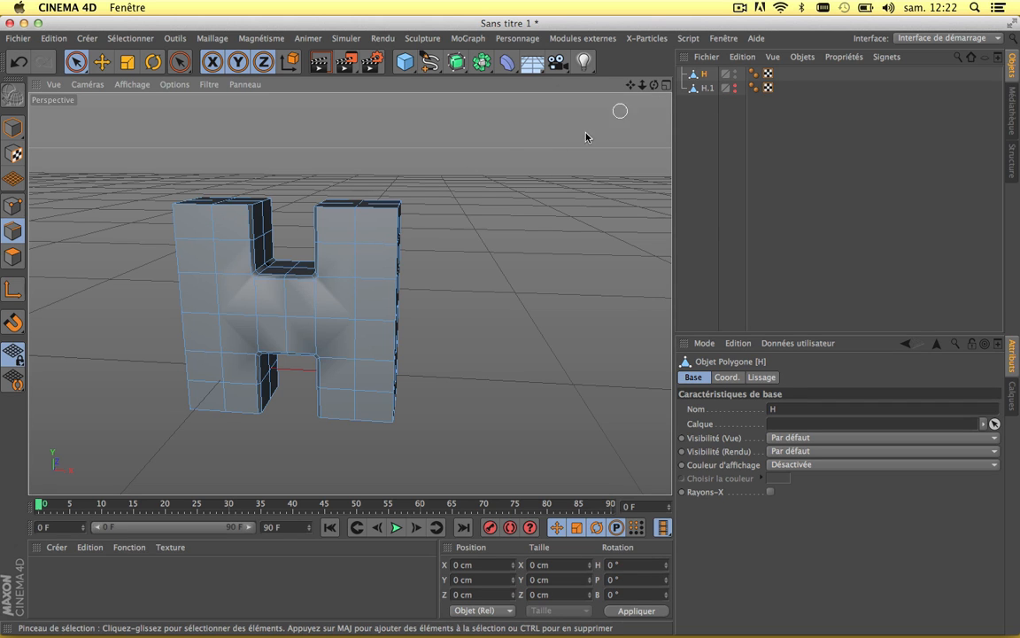
{"action": "scroll", "coordinate": [280, 303], "scroll_direction": "up", "scroll_amount": 4}
{"action": "scroll", "coordinate": [280, 305], "scroll_direction": "down", "scroll_amount": 3}
{"action": "scroll", "coordinate": [280, 305], "scroll_direction": "up", "scroll_amount": 1}
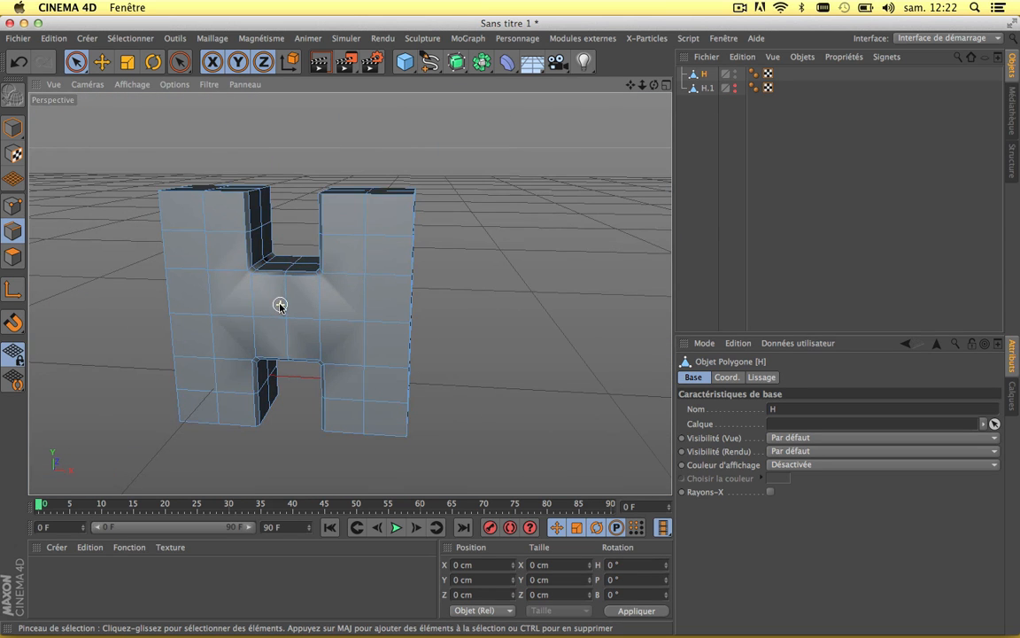
{"action": "left_click_drag", "start_coordinate": [630, 85], "coordinate": [557, 119]}
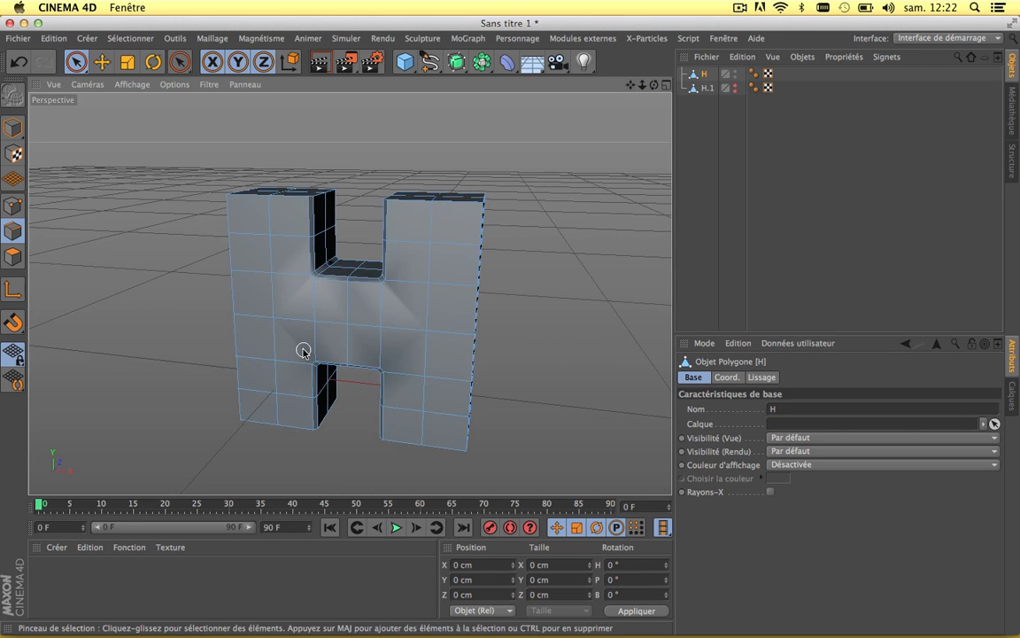
{"action": "scroll", "coordinate": [304, 349], "scroll_direction": "up", "scroll_amount": 5}
{"action": "scroll", "coordinate": [303, 349], "scroll_direction": "down", "scroll_amount": 2}
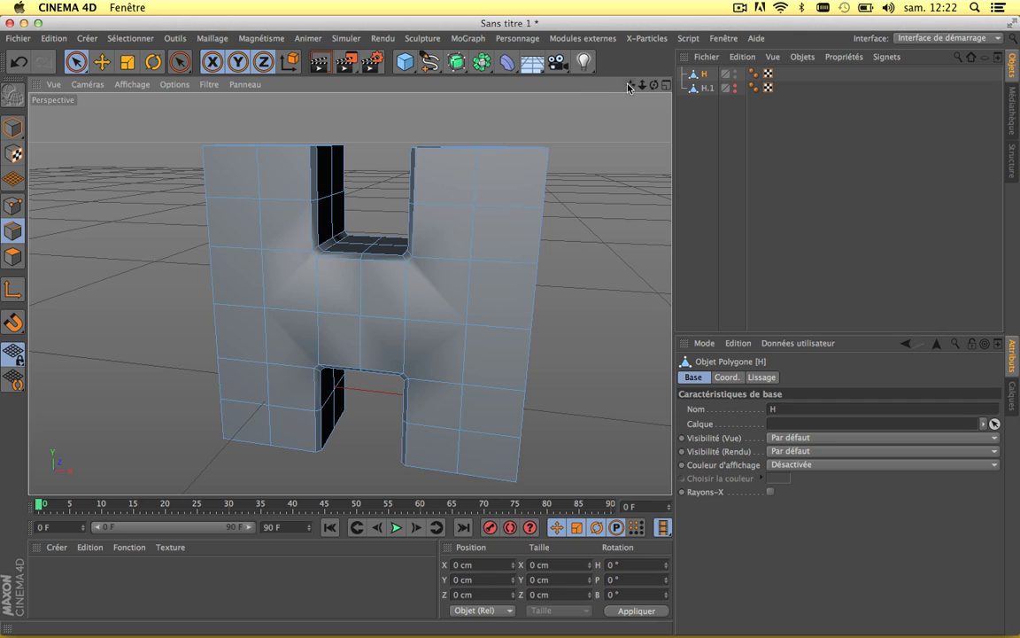
{"action": "left_click_drag", "start_coordinate": [630, 85], "coordinate": [351, 297]}
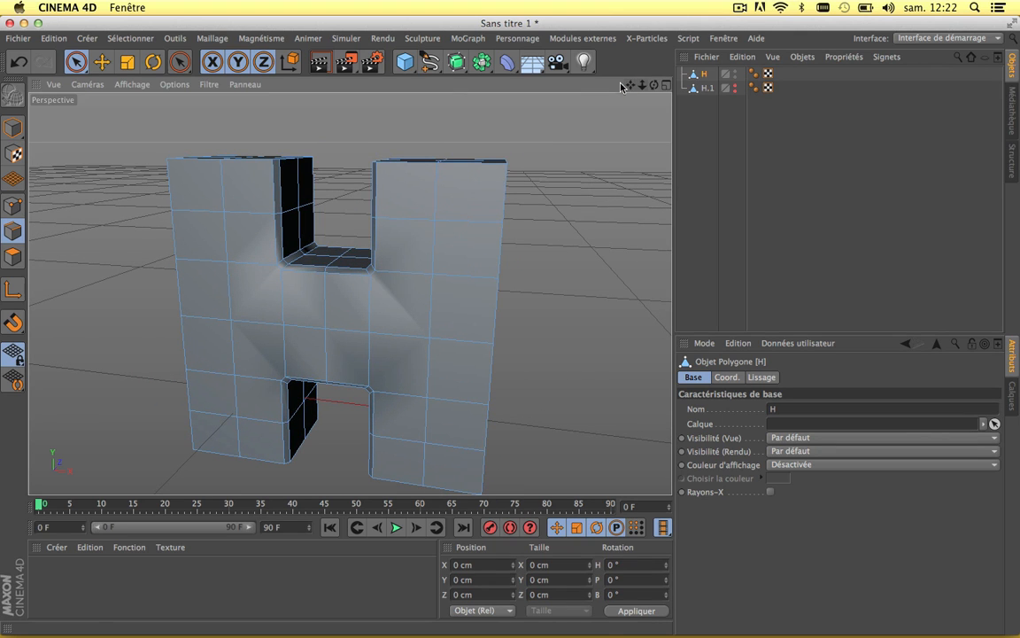
{"action": "left_click", "coordinate": [13, 205]}
{"action": "scroll", "coordinate": [243, 191], "scroll_direction": "up", "scroll_amount": 3}
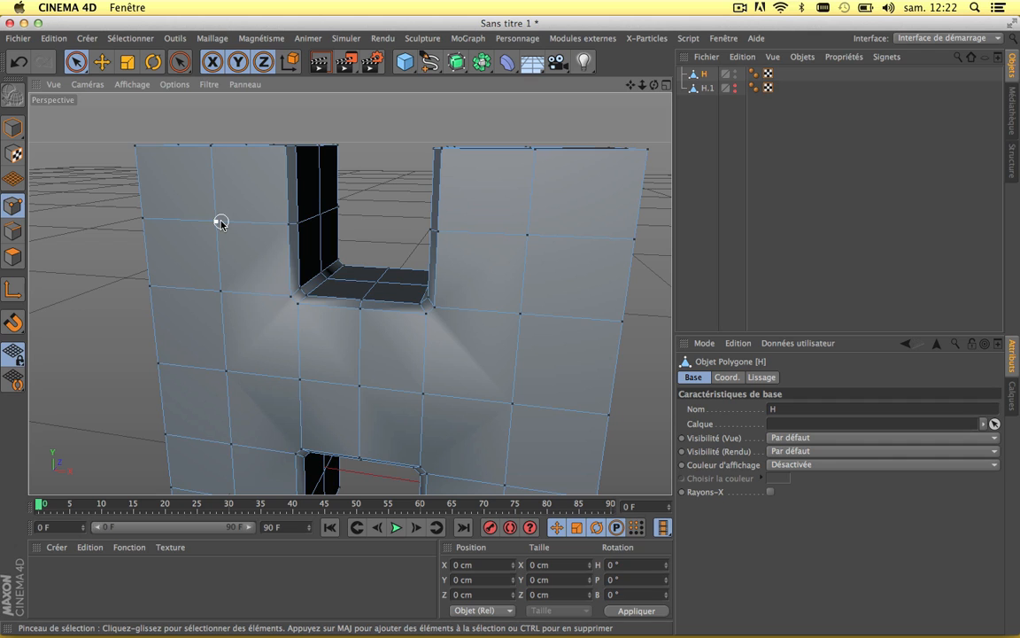
{"action": "left_click", "coordinate": [215, 222]}
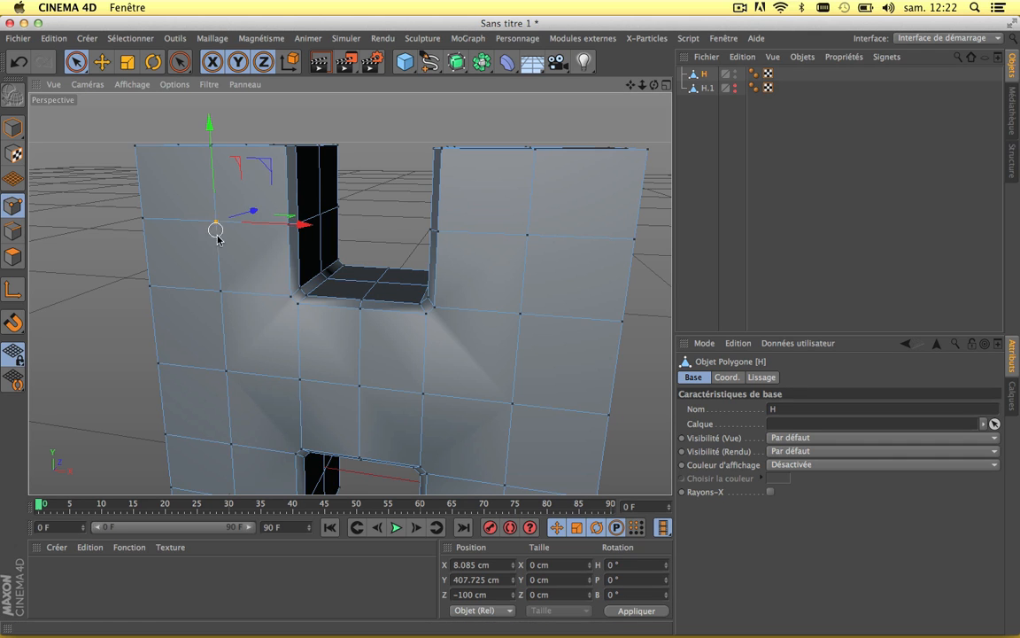
{"action": "left_click", "coordinate": [220, 290], "text": "shift"}
{"action": "scroll", "coordinate": [217, 351], "scroll_direction": "down", "scroll_amount": 3}
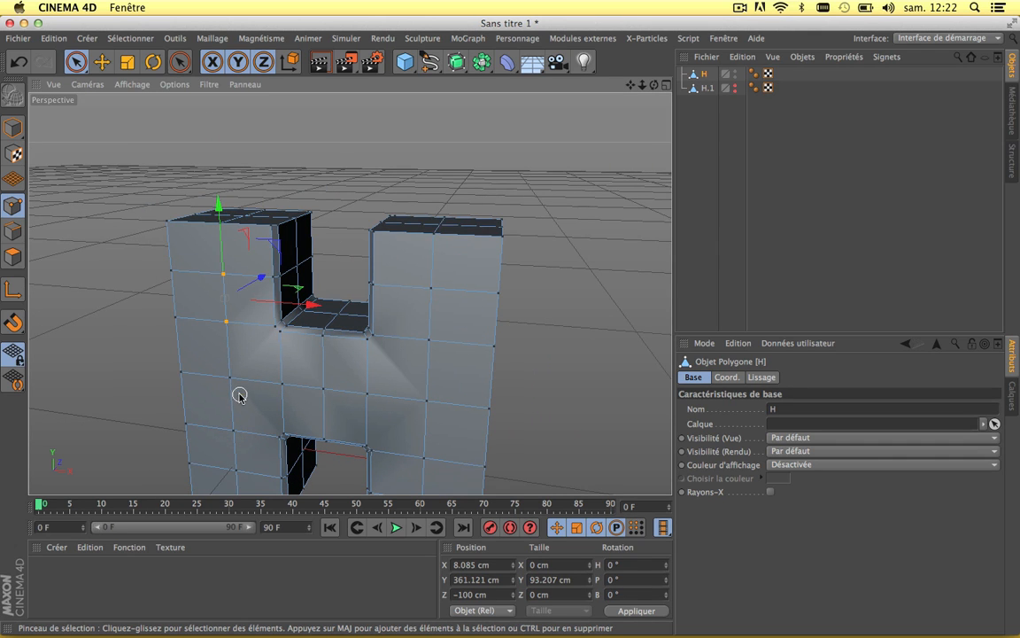
{"action": "middle_click_drag", "start_coordinate": [427, 272], "coordinate": [443, 156], "text": "alt"}
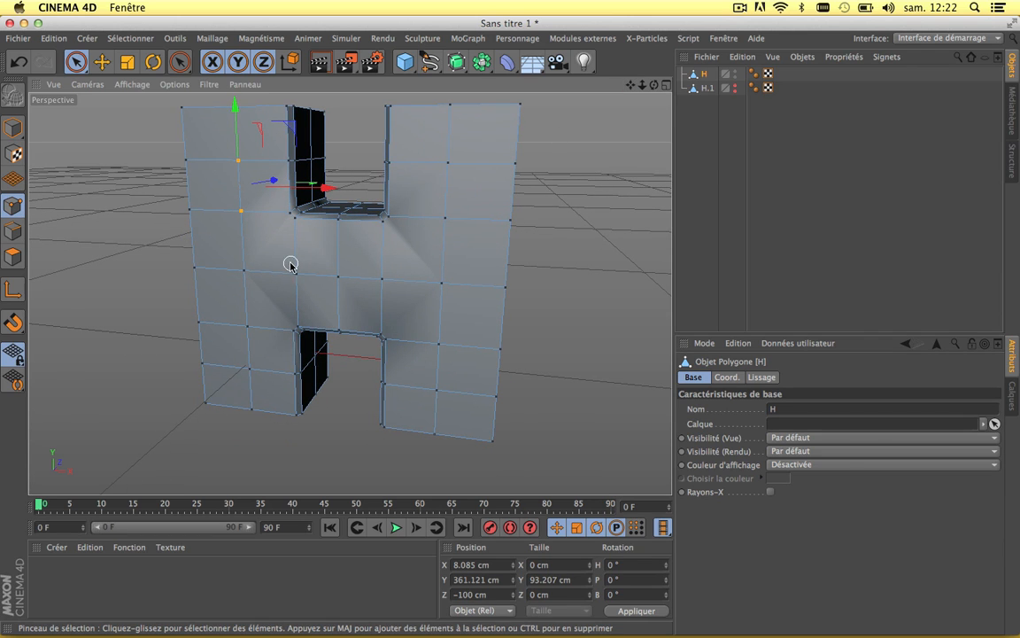
{"action": "left_click", "coordinate": [249, 327], "text": "shift"}
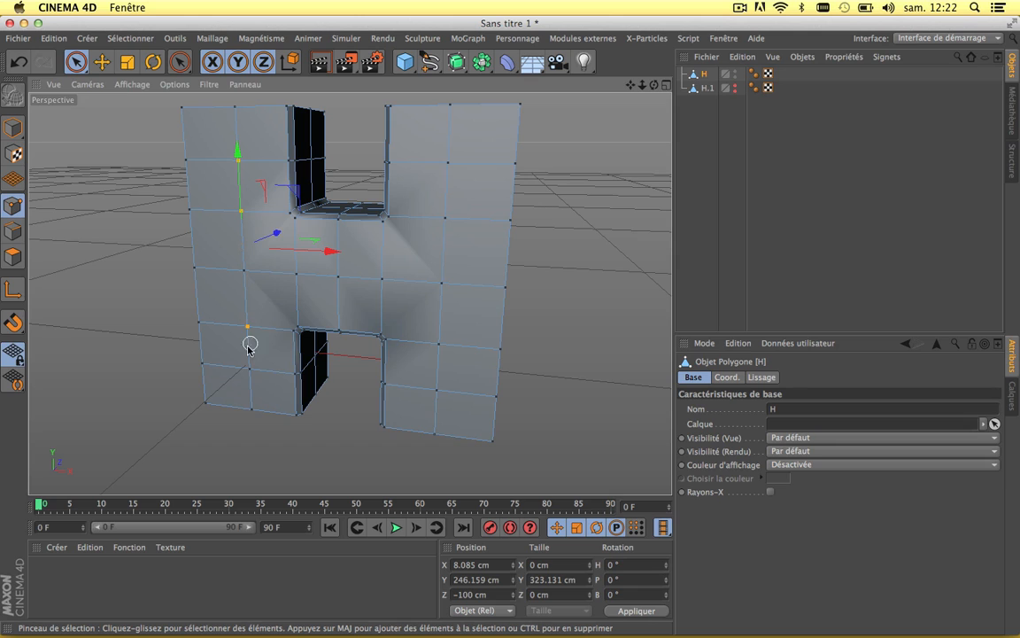
{"action": "left_click", "coordinate": [249, 369], "text": "shift"}
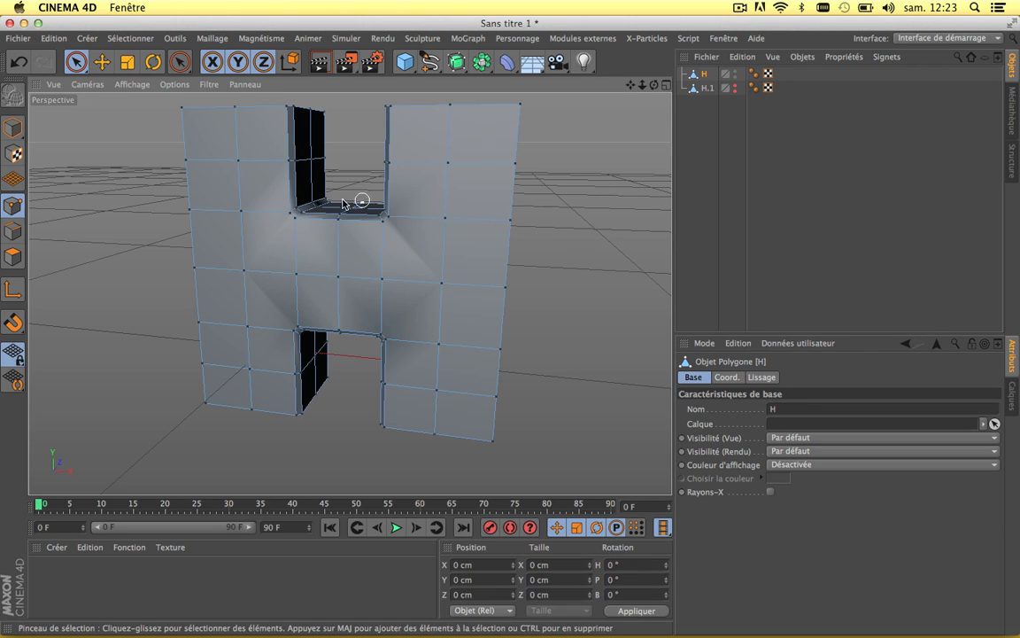
Select the upper, middle and lower points along the first leg's front centre line, plus the matching points on the second leg
{"action": "left_click", "coordinate": [238, 160]}
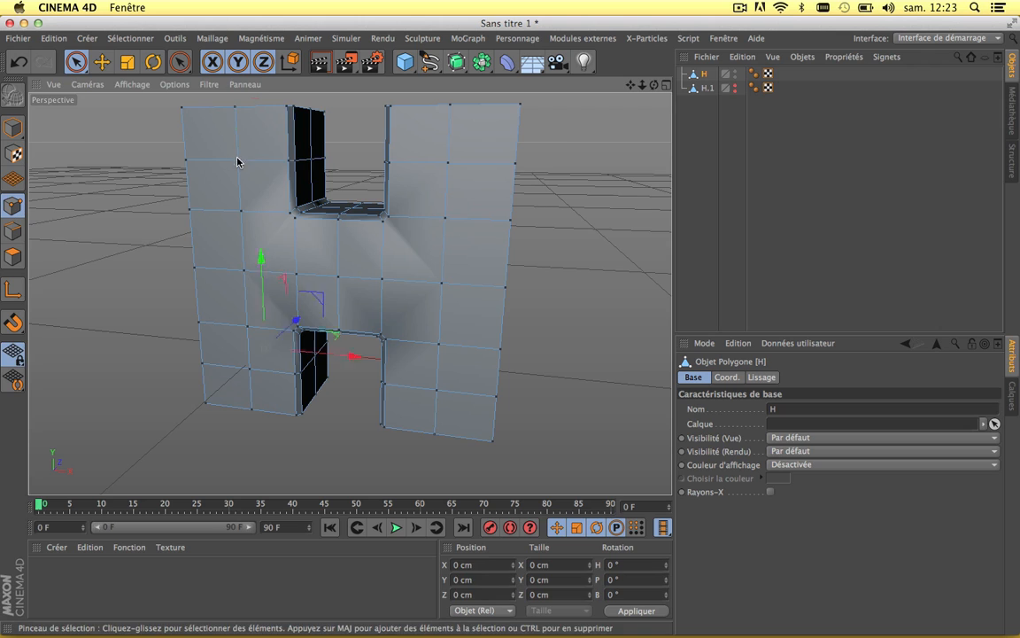
{"action": "left_click", "coordinate": [243, 269], "text": "shift"}
{"action": "left_click", "coordinate": [252, 370], "text": "shift"}
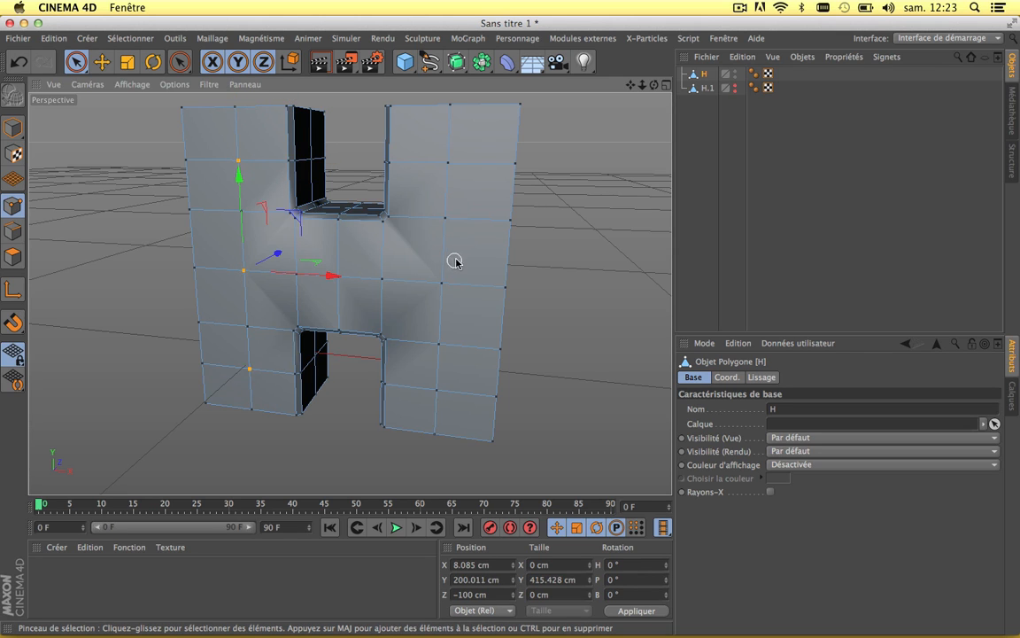
{"action": "left_click", "coordinate": [442, 383], "text": "shift"}
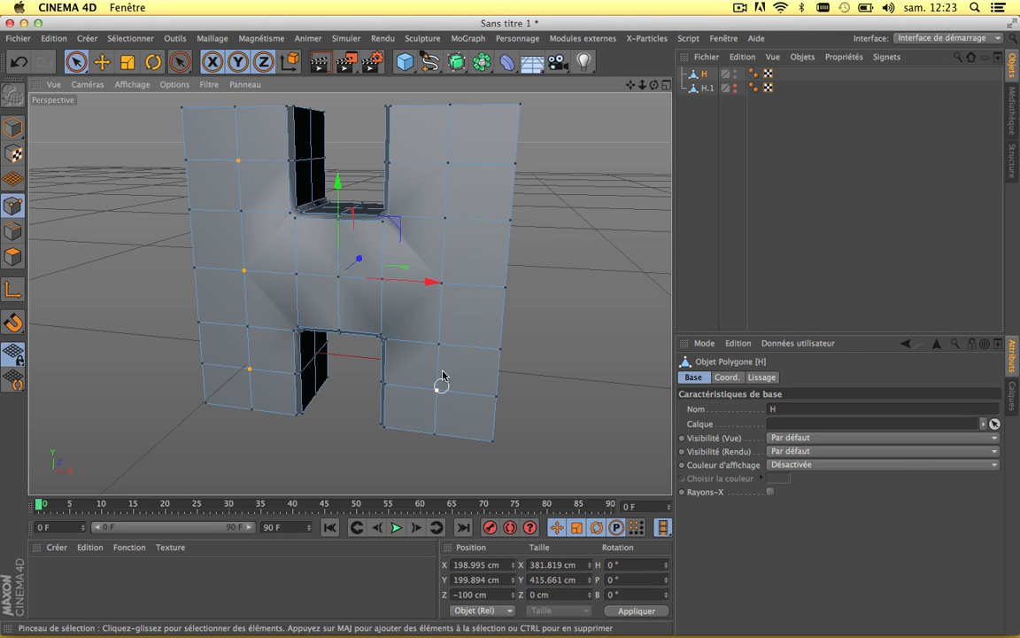
Add the second leg's middle and upper points and the crossbar's centre point, and store the selected points in a selection tag
{"action": "left_click", "coordinate": [447, 285], "text": "shift"}
{"action": "left_click", "coordinate": [449, 163], "text": "shift"}
{"action": "left_click", "coordinate": [335, 280], "text": "shift"}
{"action": "left_click", "coordinate": [118, 40]}
{"action": "left_click", "coordinate": [145, 415]}
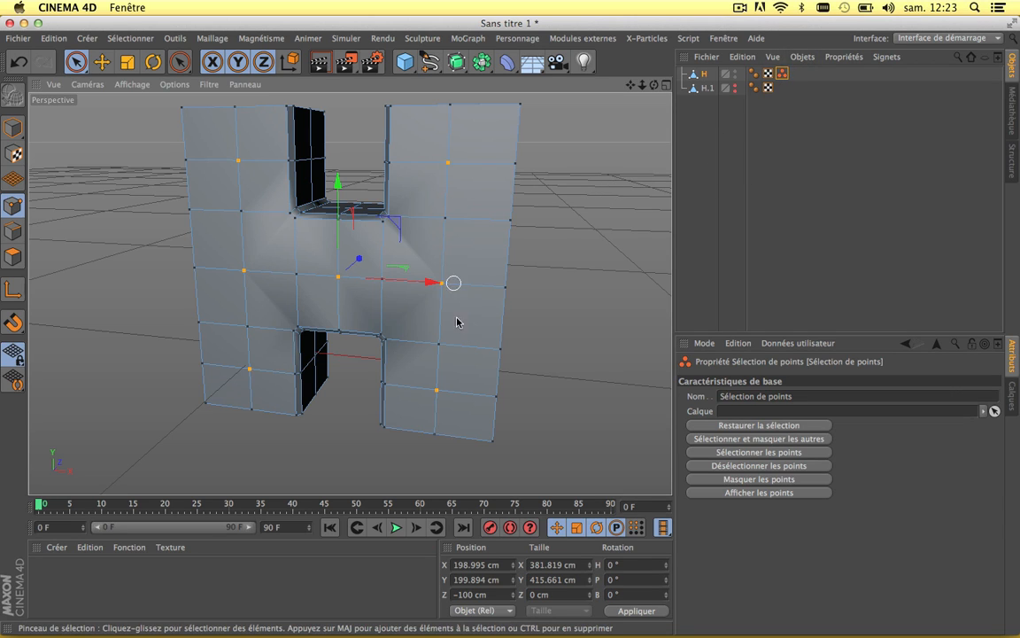
{"action": "scroll", "coordinate": [335, 266], "scroll_direction": "up", "scroll_amount": 3}
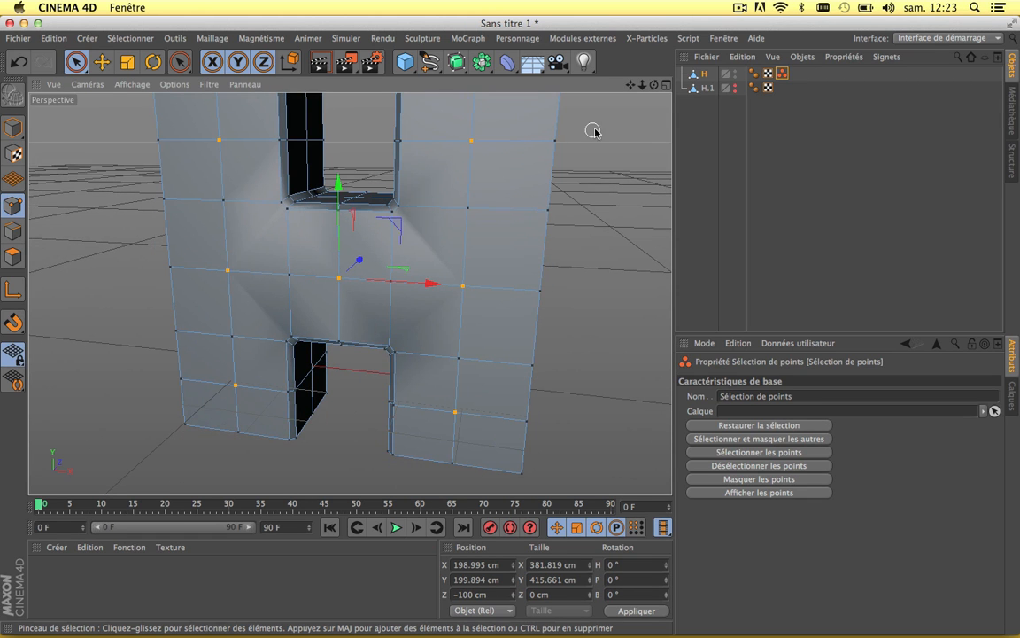
{"action": "scroll", "coordinate": [475, 193], "scroll_direction": "down", "scroll_amount": 3}
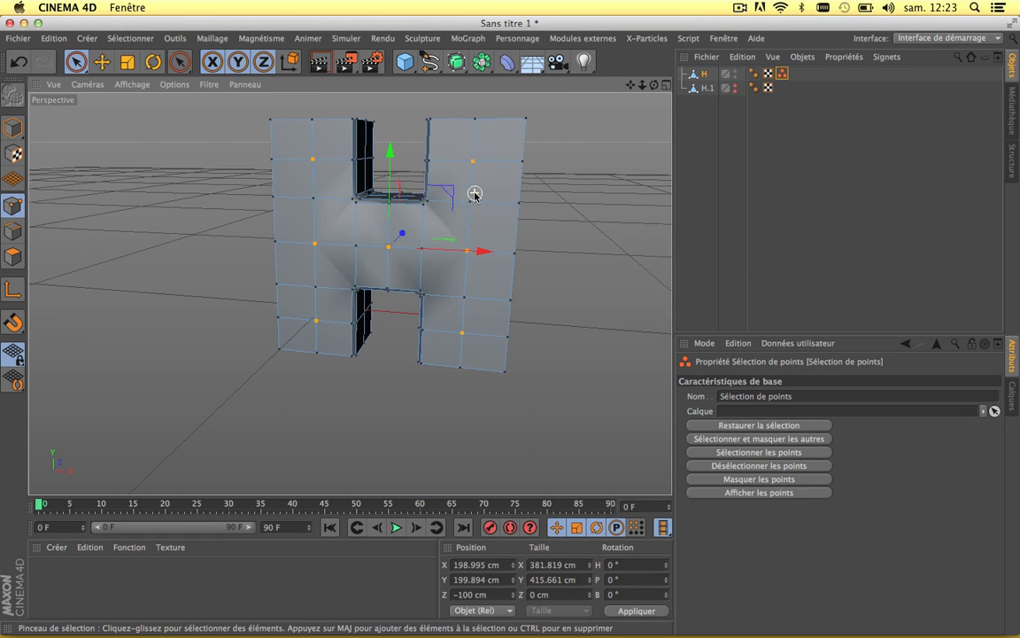
Add a cone primitive and scale it down uniformly in model mode to about 78 cm
{"action": "left_click_drag", "start_coordinate": [407, 62], "coordinate": [693, 79]}
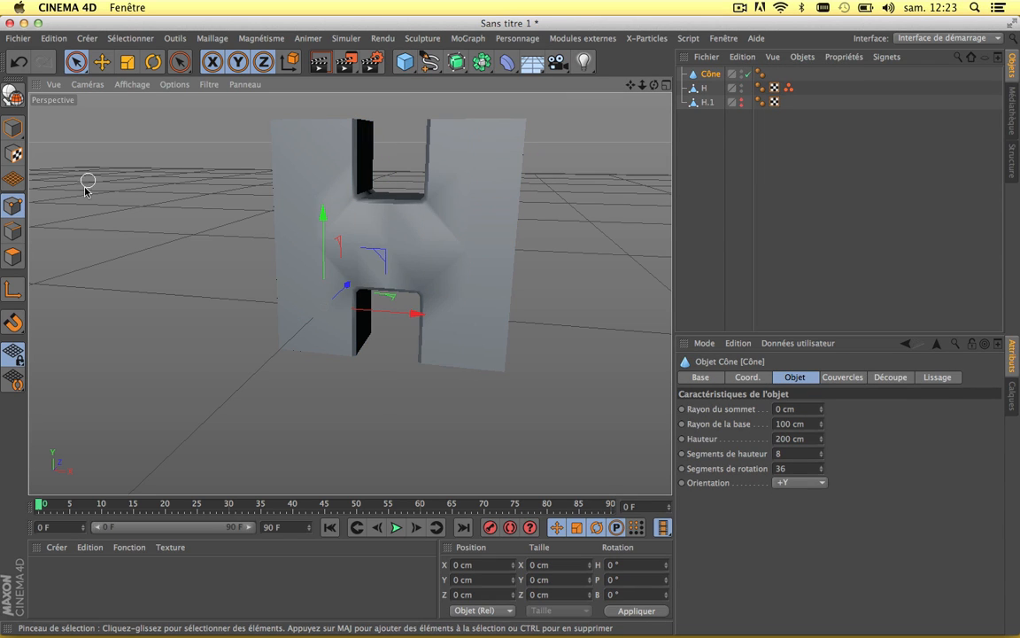
{"action": "left_click", "coordinate": [404, 61]}
{"action": "left_click", "coordinate": [234, 166]}
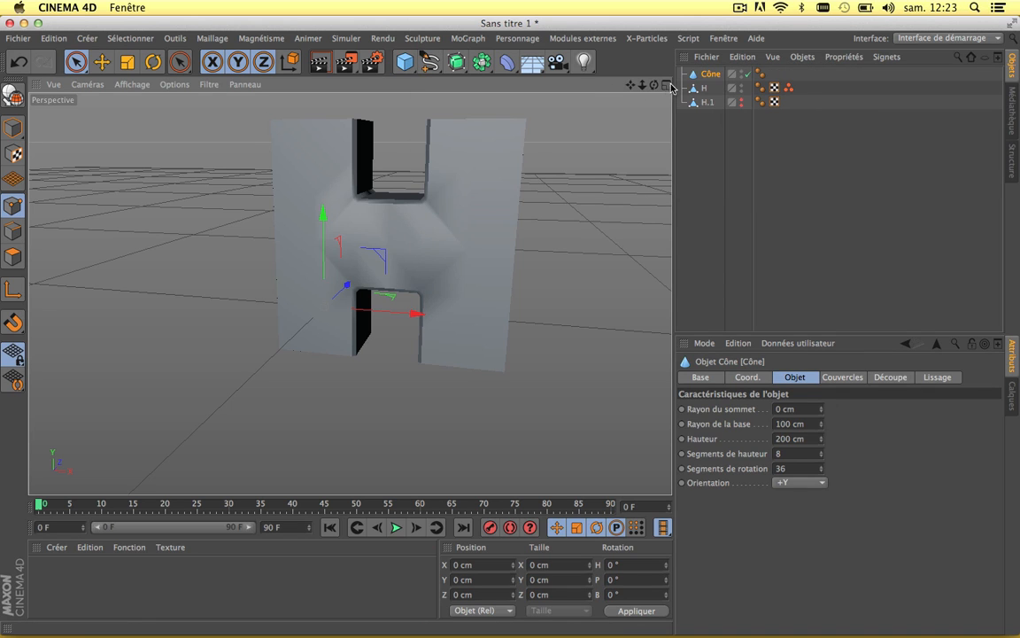
{"action": "left_click", "coordinate": [711, 75]}
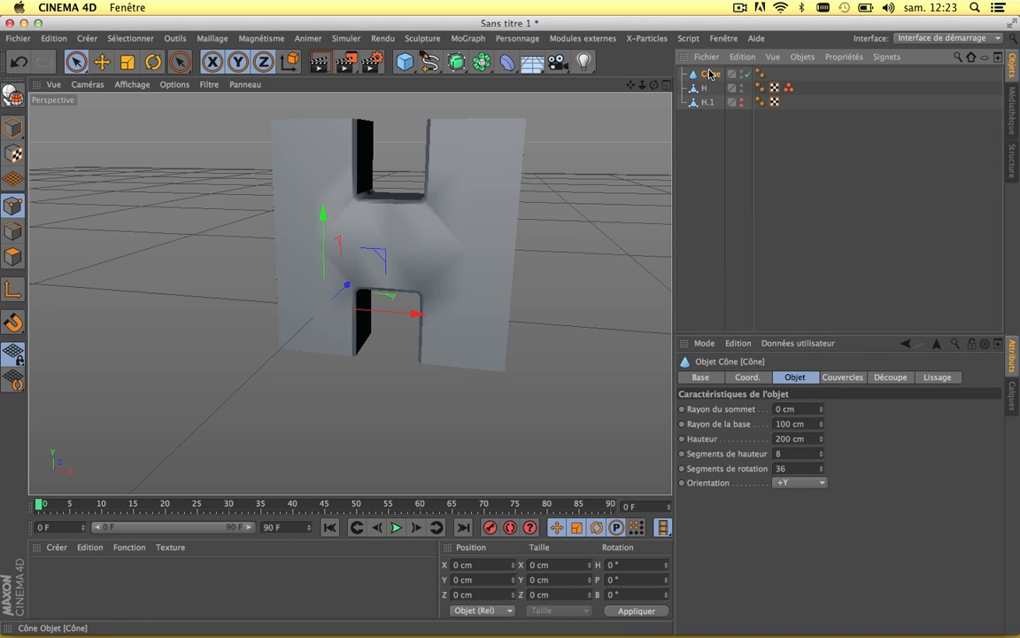
{"action": "left_click", "coordinate": [128, 61]}
{"action": "left_click", "coordinate": [14, 129]}
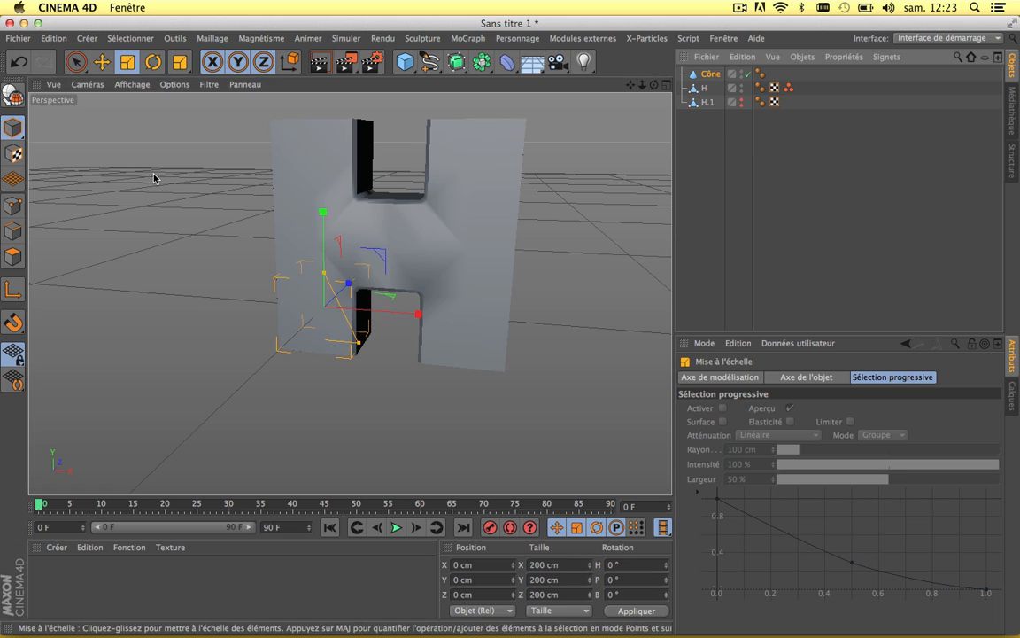
{"action": "left_click_drag", "start_coordinate": [323, 295], "coordinate": [155, 176]}
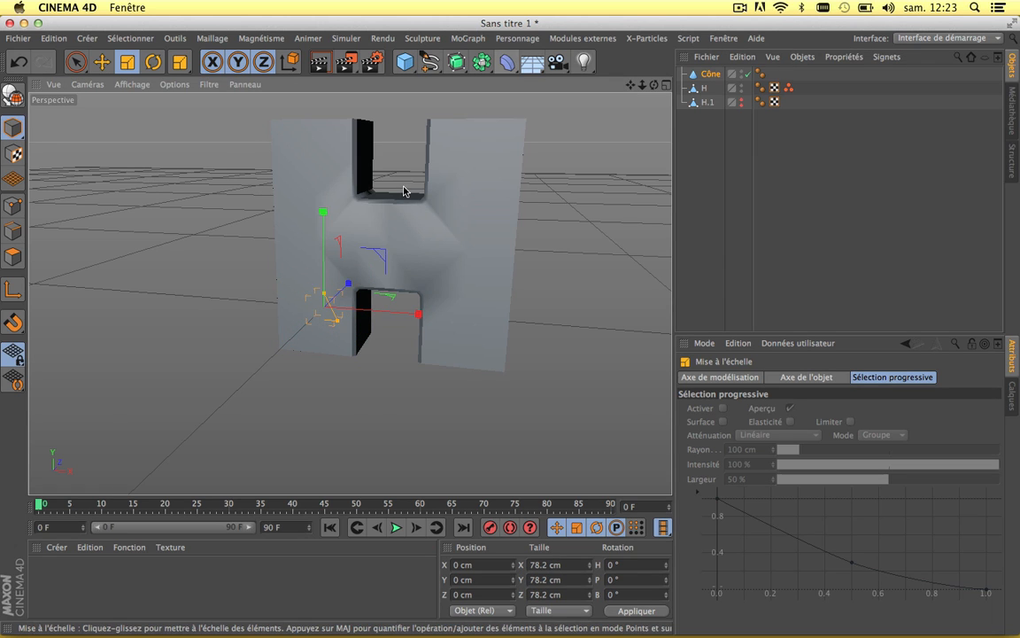
Create a MoGraph Cloner and make the cone its child
{"action": "scroll", "coordinate": [395, 197], "scroll_direction": "up", "scroll_amount": 3}
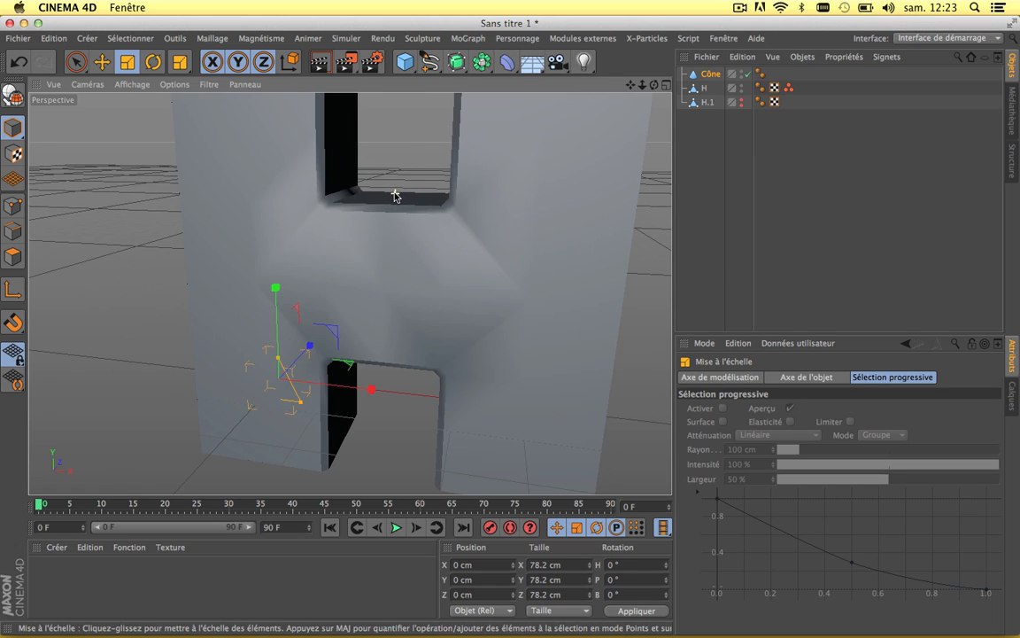
{"action": "left_click", "coordinate": [469, 39]}
{"action": "left_click", "coordinate": [479, 148]}
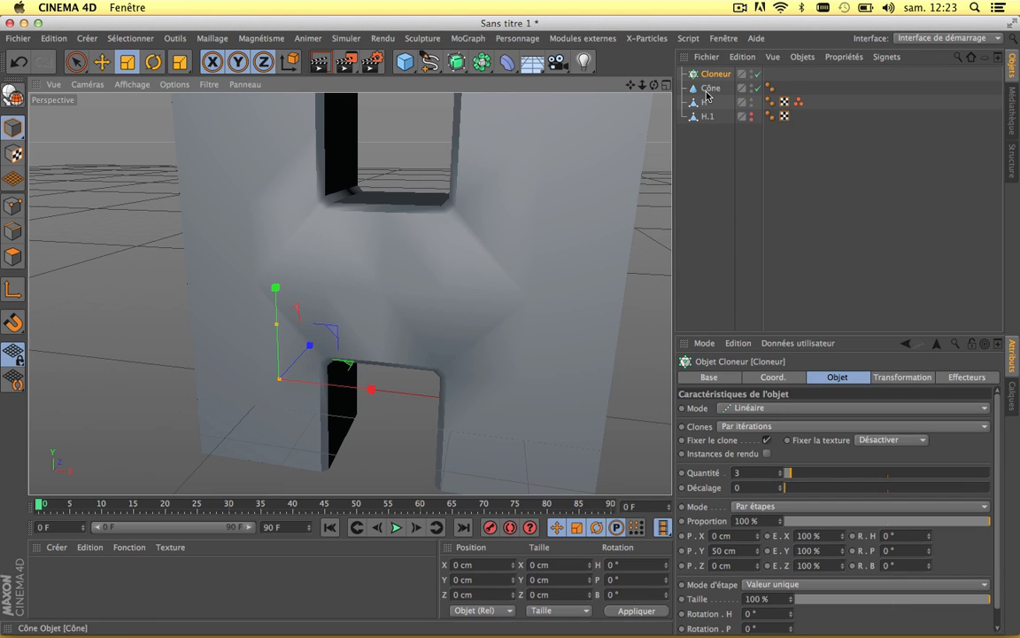
{"action": "left_click_drag", "start_coordinate": [709, 89], "coordinate": [715, 76]}
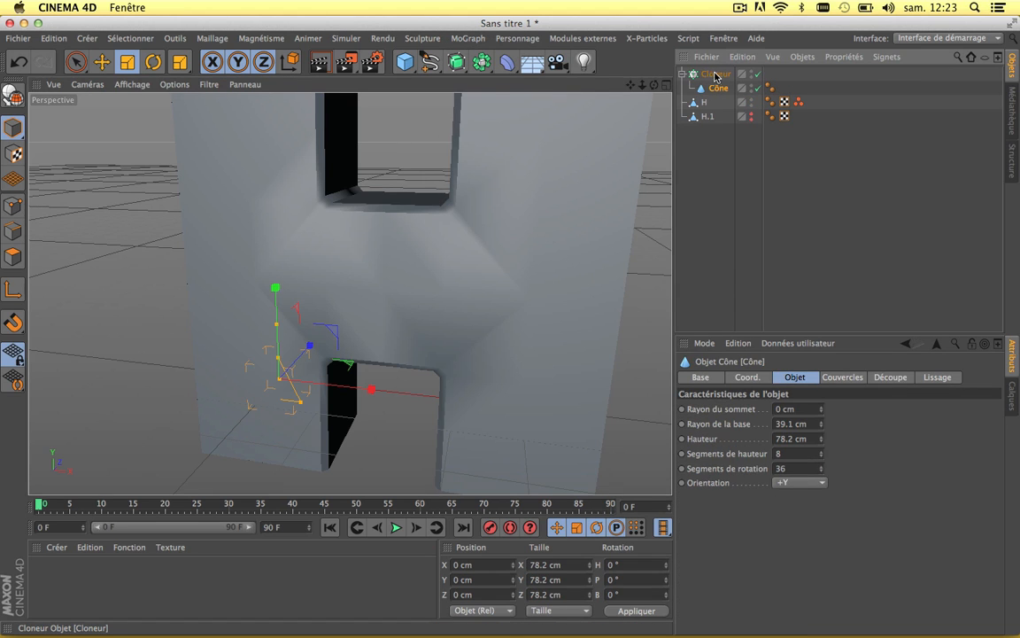
Set the cloner's mode to Objet and assign H as the object that receives the cone clones
{"action": "left_click", "coordinate": [713, 74]}
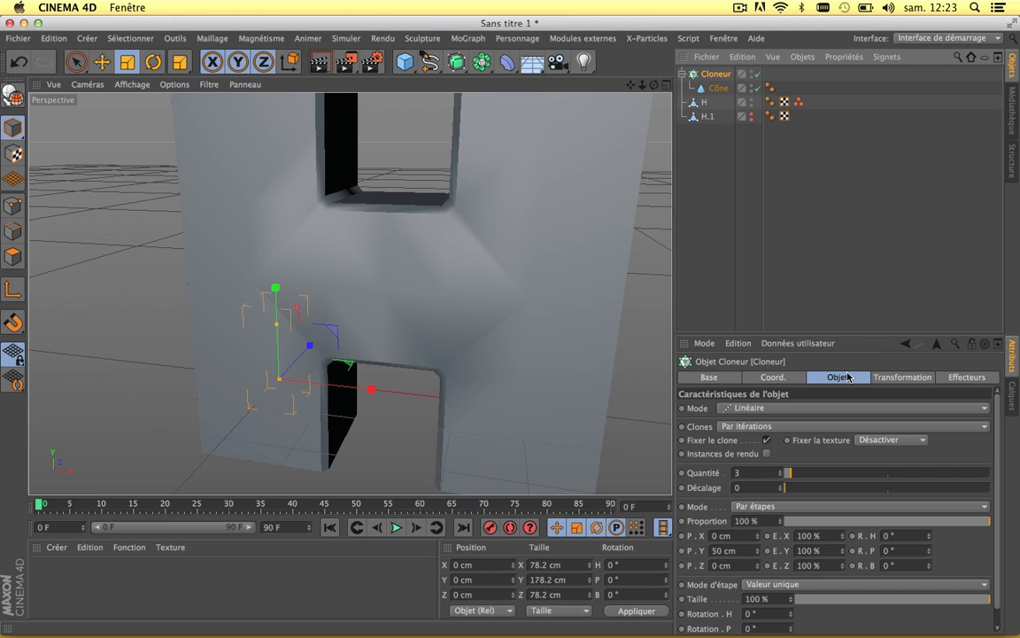
{"action": "left_click", "coordinate": [757, 408]}
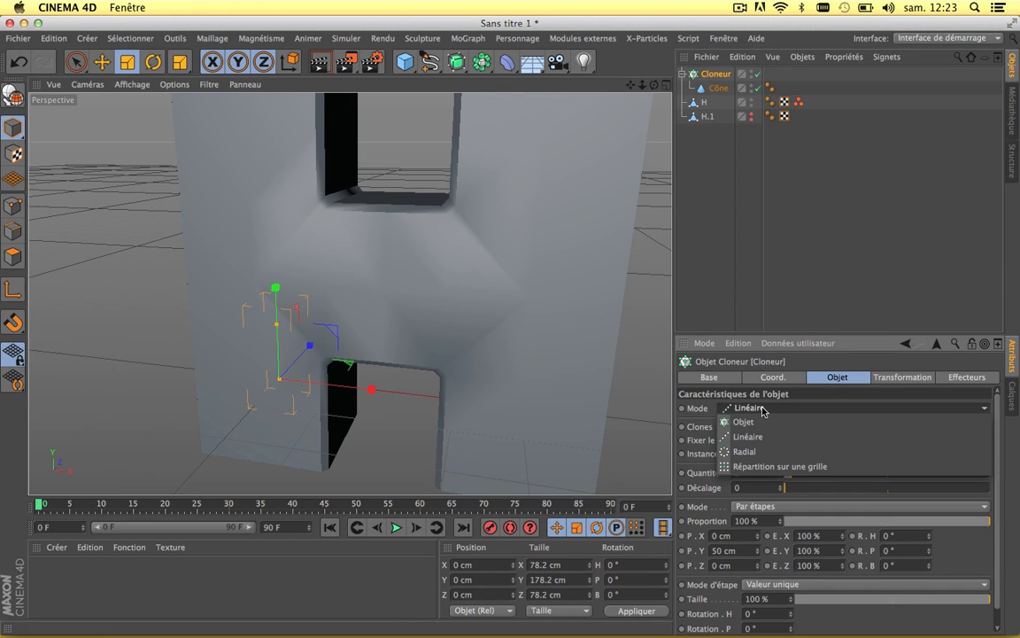
{"action": "left_click", "coordinate": [753, 422]}
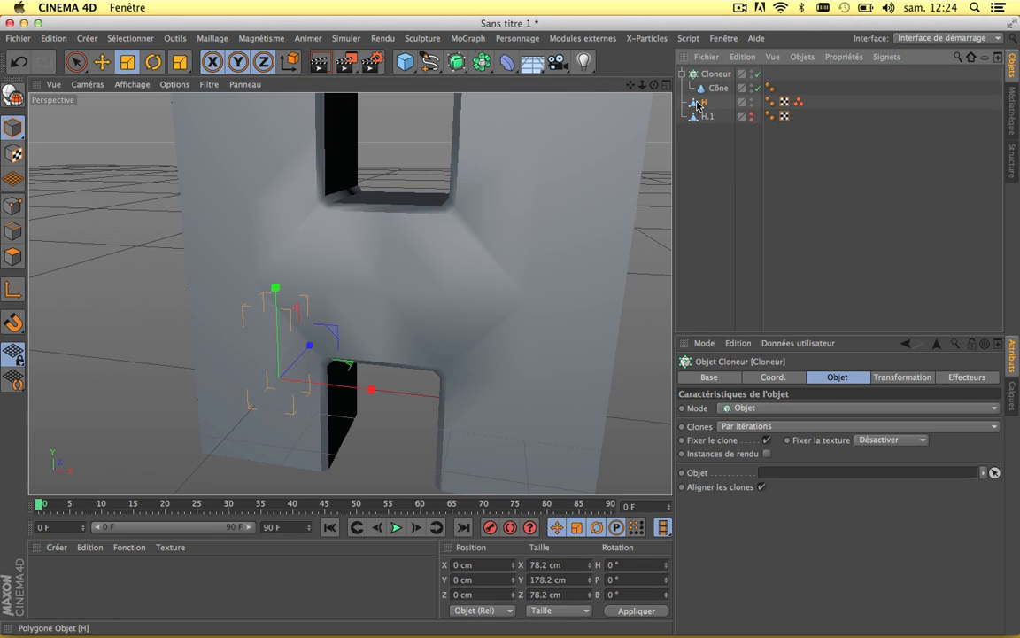
{"action": "left_click_drag", "start_coordinate": [698, 104], "coordinate": [779, 472]}
{"action": "scroll", "coordinate": [382, 289], "scroll_direction": "down", "scroll_amount": 8}
{"action": "scroll", "coordinate": [382, 289], "scroll_direction": "up", "scroll_amount": 3}
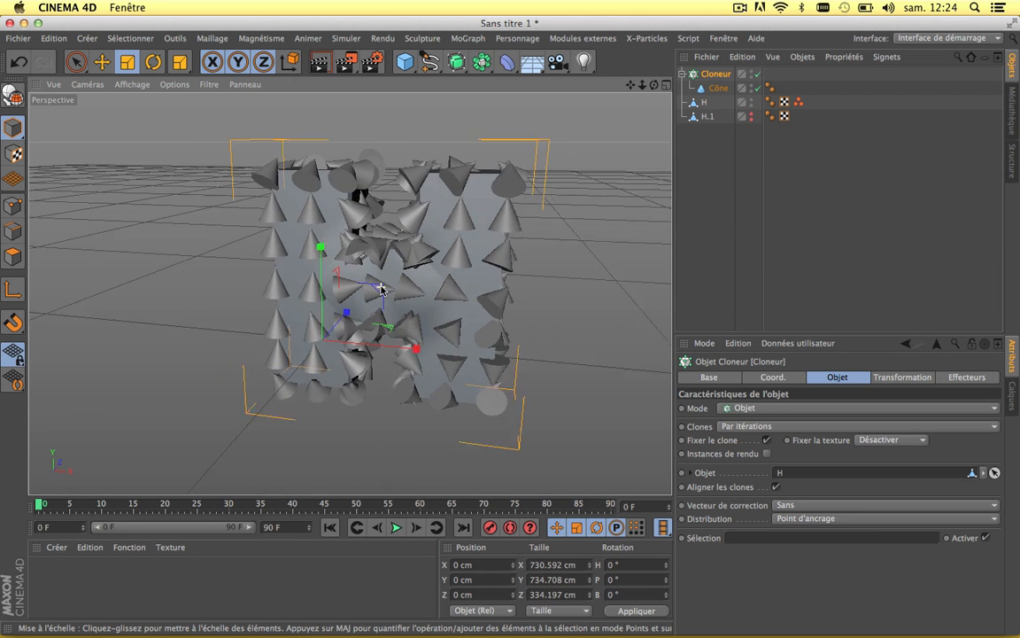
{"action": "scroll", "coordinate": [381, 289], "scroll_direction": "up", "scroll_amount": 2}
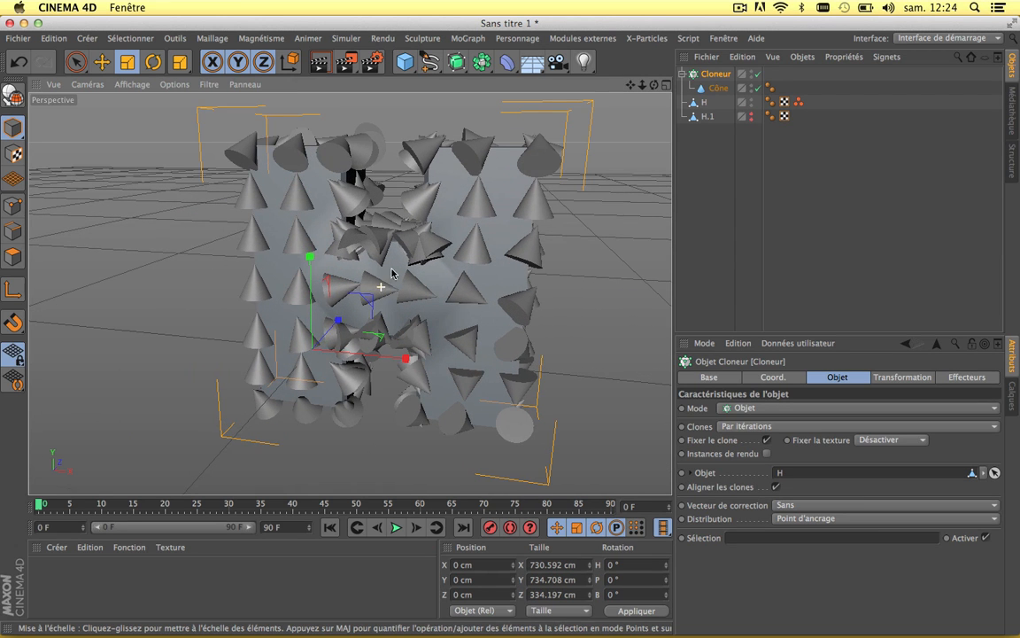
Limit the cloner's distribution to the point selection tag stored on the H
{"action": "left_click", "coordinate": [705, 103]}
{"action": "left_click", "coordinate": [14, 207]}
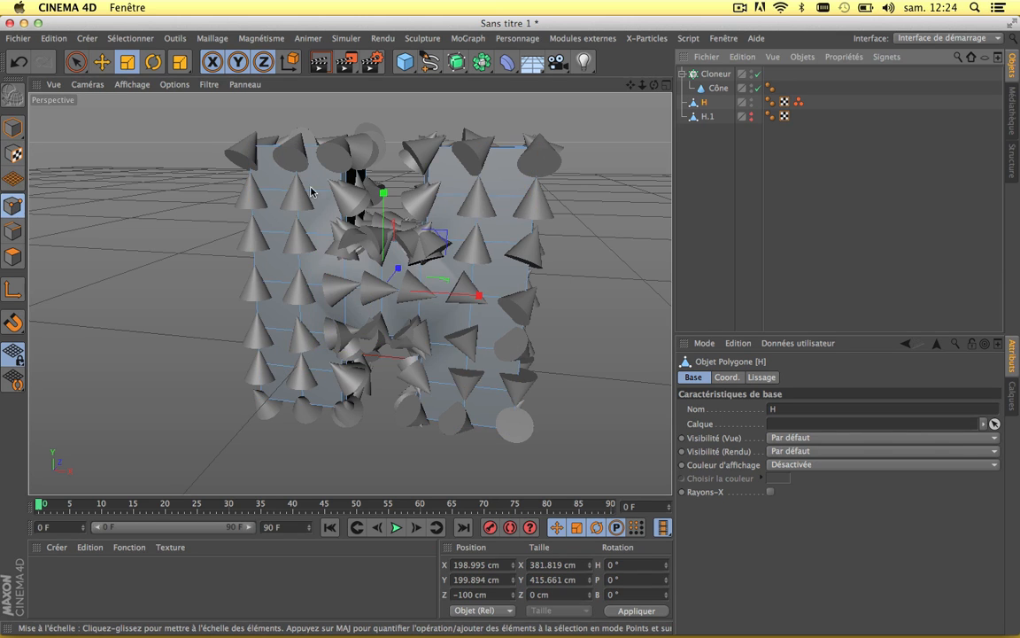
{"action": "scroll", "coordinate": [291, 169], "scroll_direction": "up", "scroll_amount": 6}
{"action": "scroll", "coordinate": [323, 191], "scroll_direction": "down", "scroll_amount": 4}
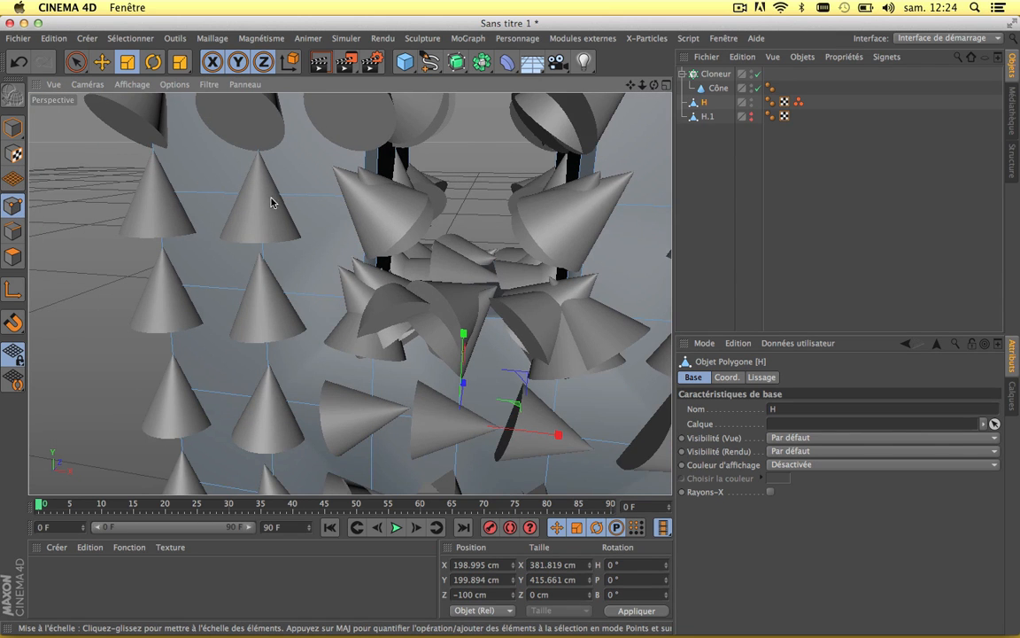
{"action": "scroll", "coordinate": [371, 206], "scroll_direction": "down", "scroll_amount": 5}
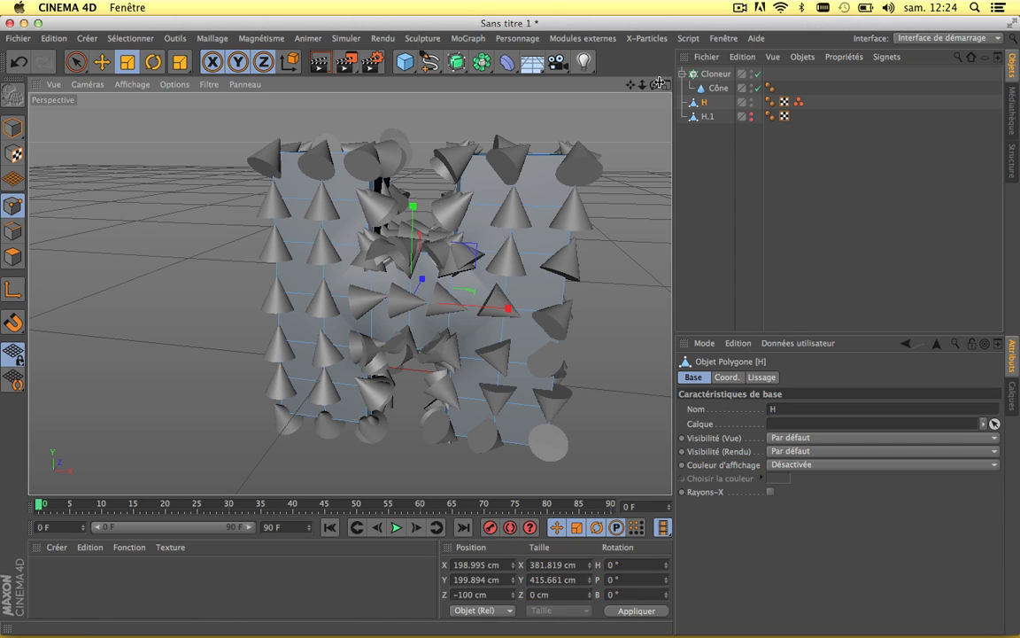
{"action": "middle_click_drag", "start_coordinate": [510, 330], "coordinate": [351, 293], "text": "alt"}
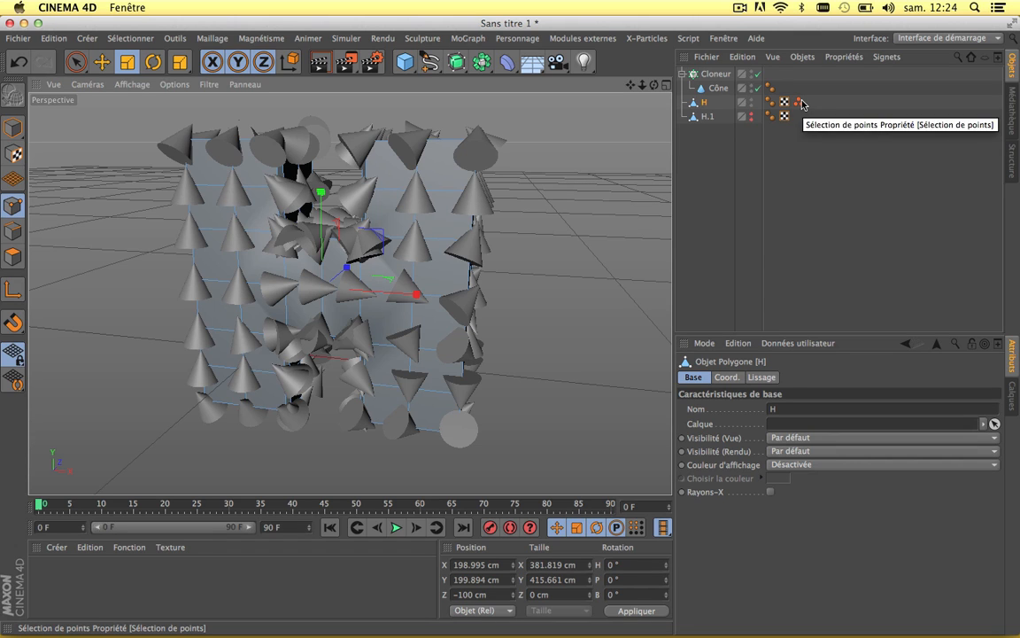
{"action": "left_click", "coordinate": [719, 74]}
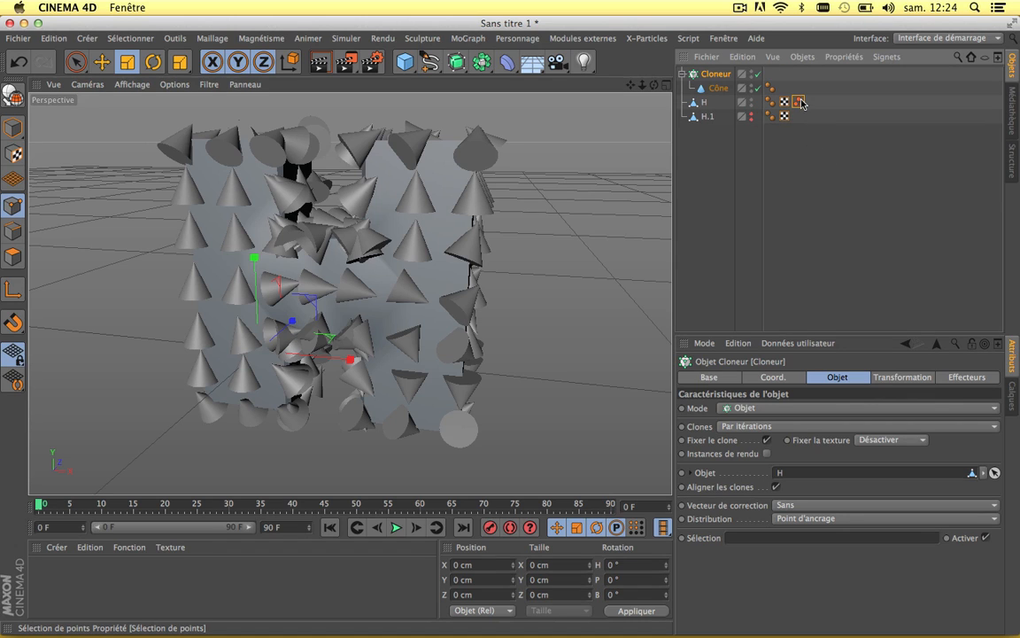
{"action": "left_click_drag", "start_coordinate": [798, 101], "coordinate": [745, 537]}
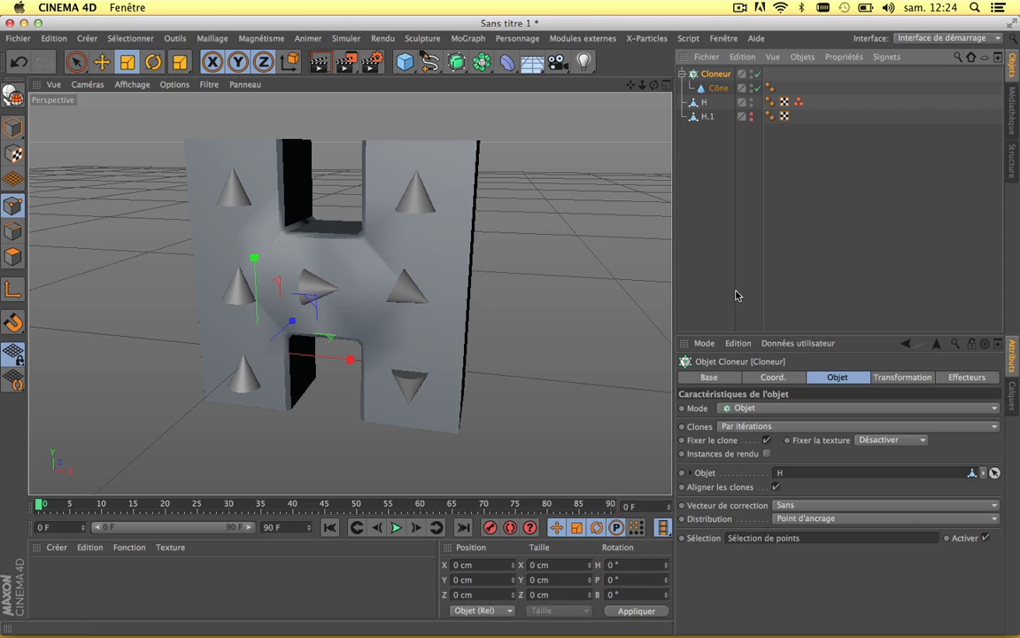
Set the cone's orientation to +Z
{"action": "left_click", "coordinate": [718, 88]}
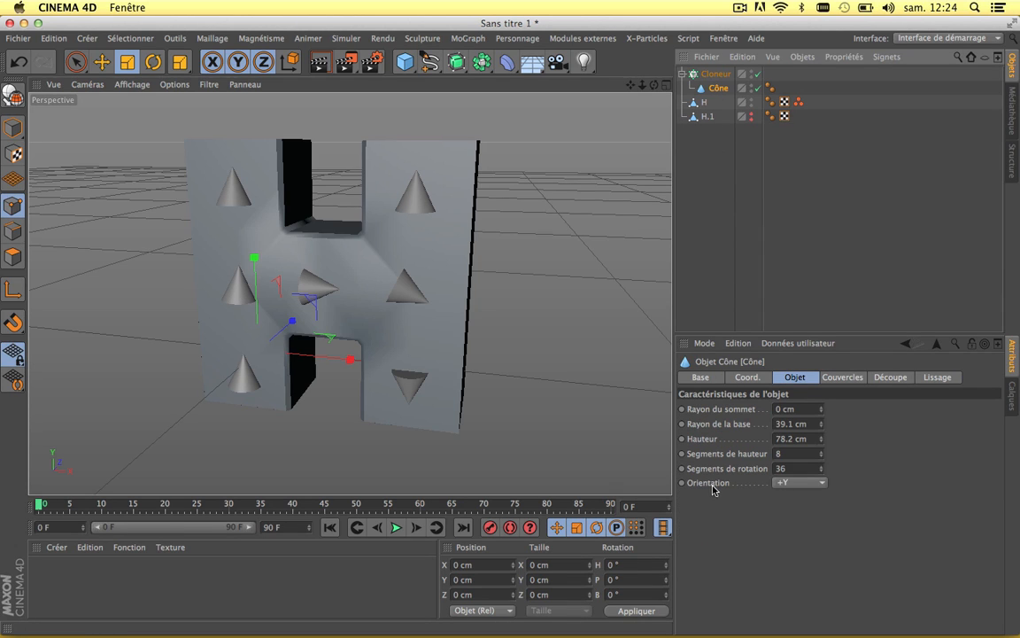
{"action": "left_click", "coordinate": [821, 483]}
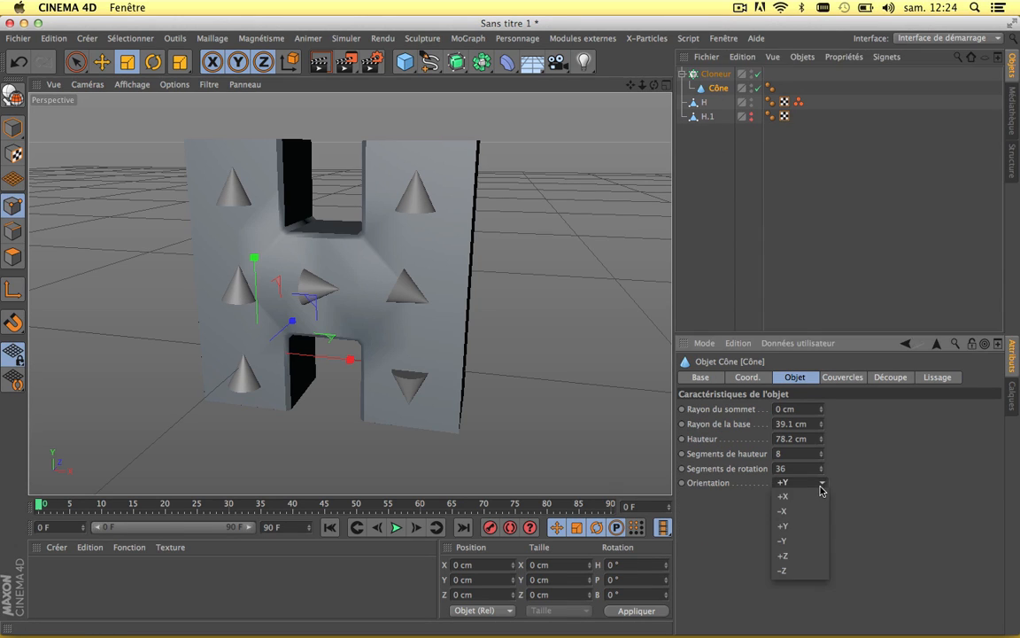
{"action": "left_click", "coordinate": [796, 557]}
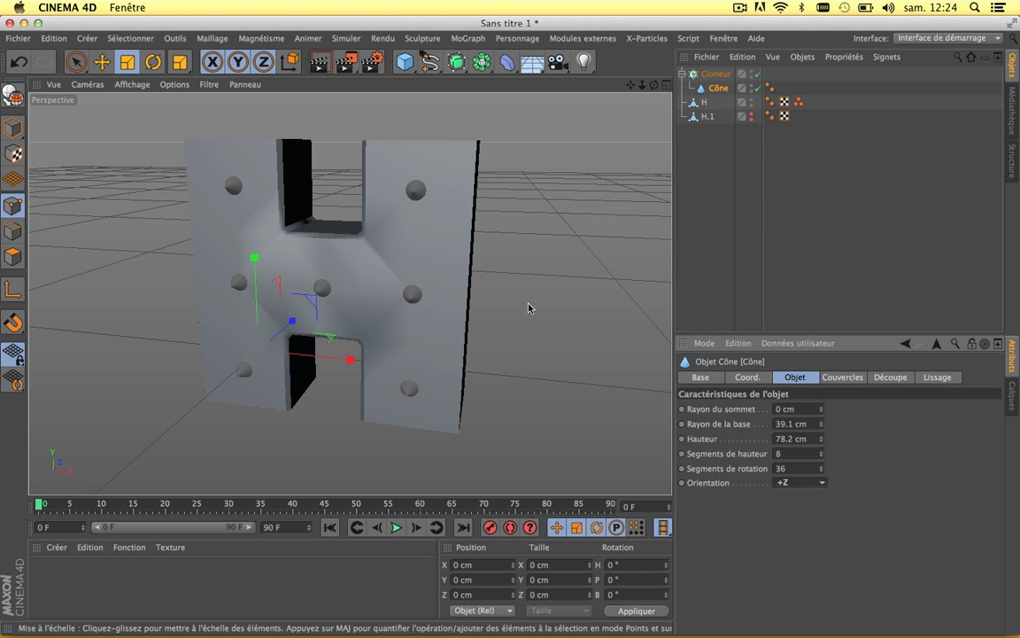
Examine from the side and close up how the cloned cones sit on the H's front face
{"action": "scroll", "coordinate": [503, 192], "scroll_direction": "up", "scroll_amount": 10}
{"action": "scroll", "coordinate": [503, 193], "scroll_direction": "down", "scroll_amount": 10}
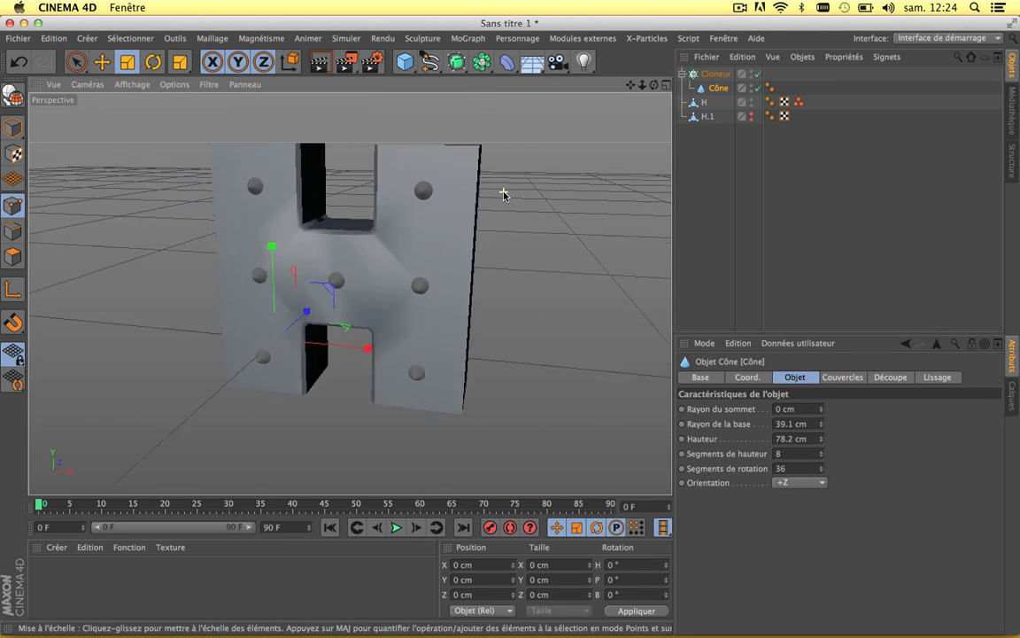
{"action": "scroll", "coordinate": [506, 192], "scroll_direction": "up", "scroll_amount": 10}
{"action": "left_click_drag", "start_coordinate": [652, 86], "coordinate": [434, 110]}
{"action": "scroll", "coordinate": [486, 222], "scroll_direction": "down", "scroll_amount": 10}
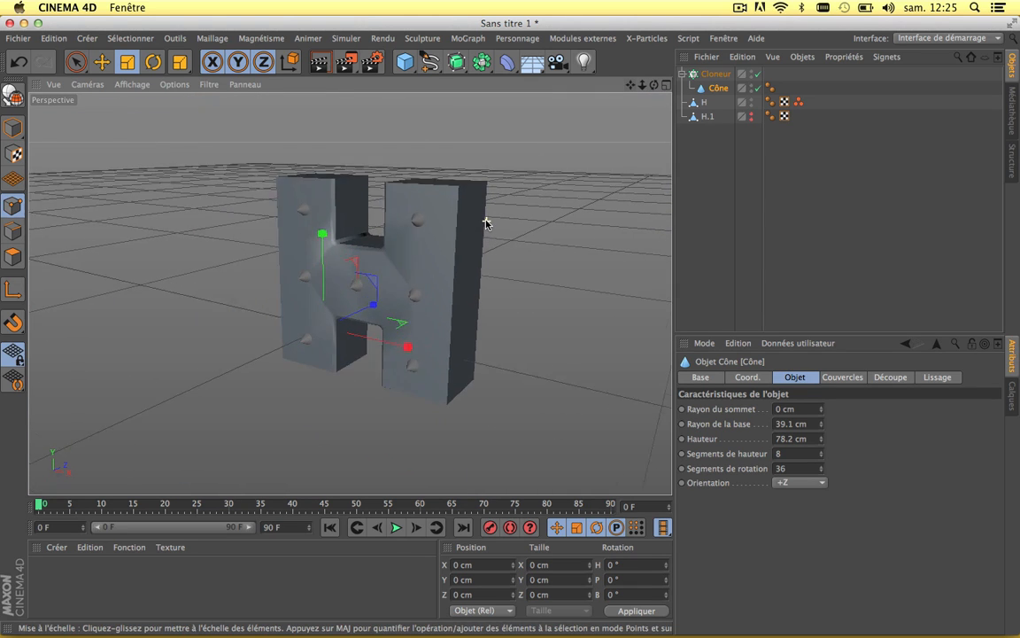
{"action": "scroll", "coordinate": [486, 222], "scroll_direction": "up", "scroll_amount": 3}
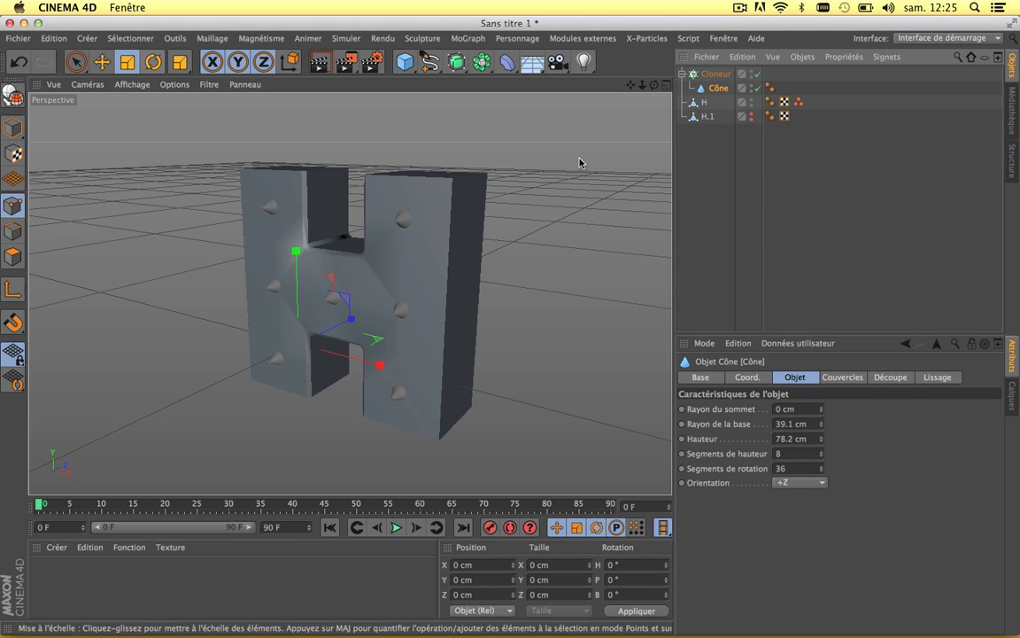
{"action": "scroll", "coordinate": [347, 296], "scroll_direction": "up", "scroll_amount": 3}
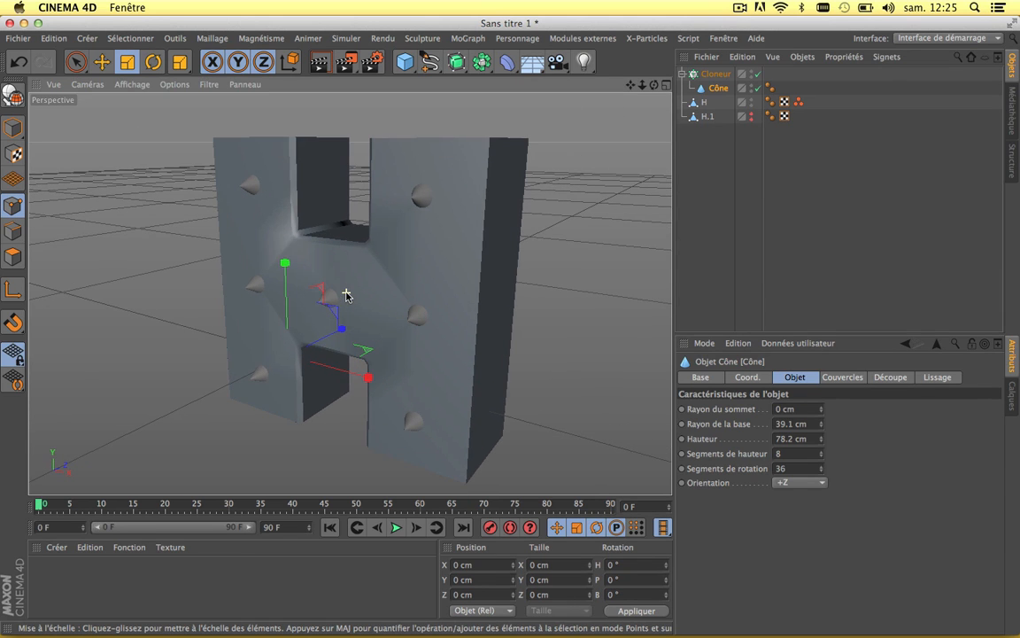
{"action": "scroll", "coordinate": [347, 297], "scroll_direction": "up", "scroll_amount": 1}
{"action": "scroll", "coordinate": [346, 296], "scroll_direction": "up", "scroll_amount": 2}
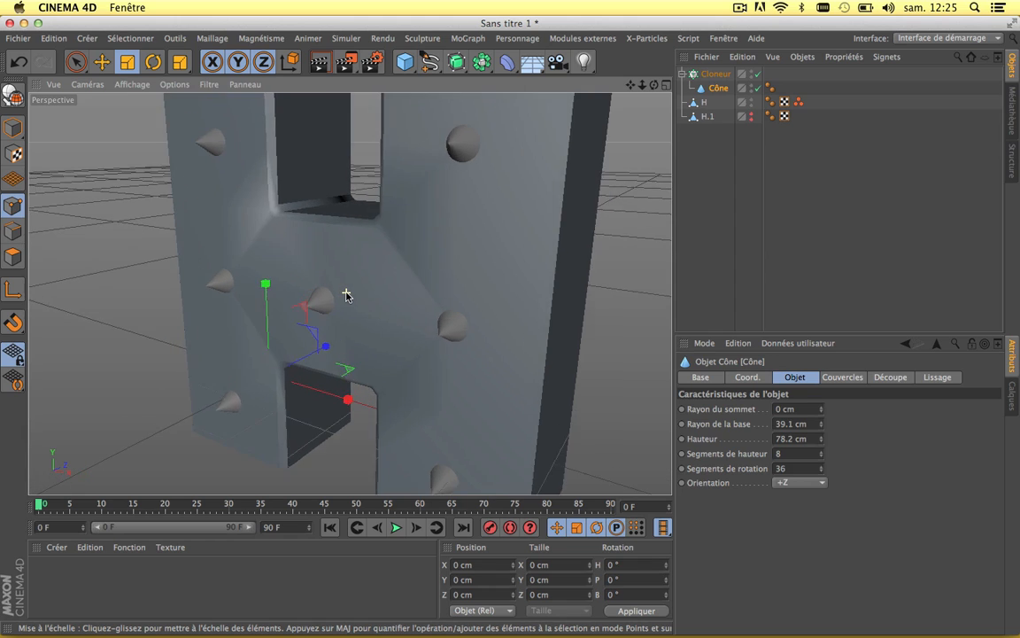
{"action": "scroll", "coordinate": [346, 297], "scroll_direction": "down", "scroll_amount": 4}
{"action": "scroll", "coordinate": [347, 297], "scroll_direction": "up", "scroll_amount": 1}
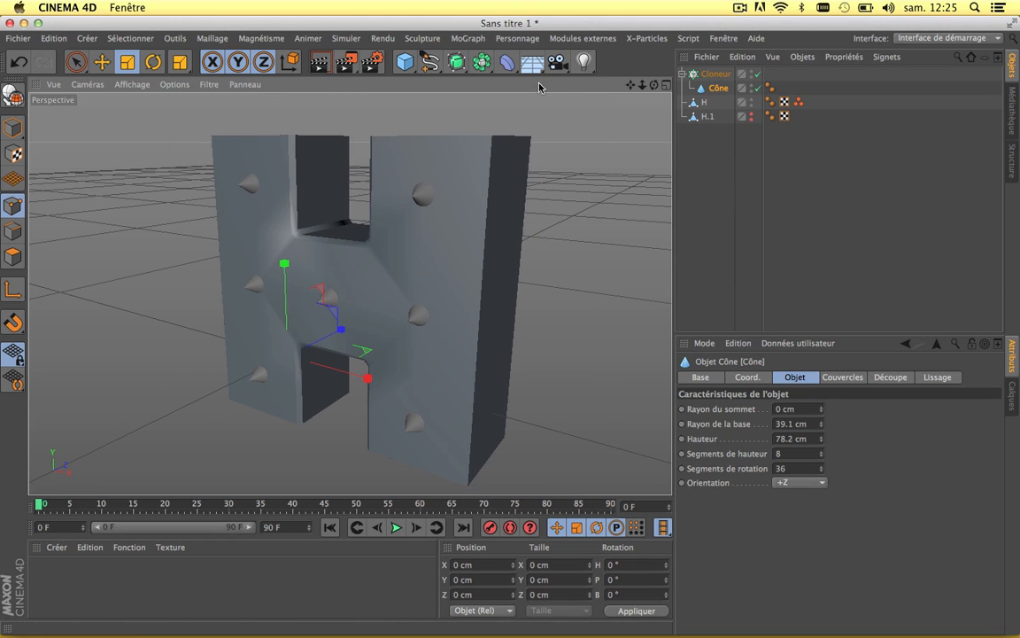
Group the cloner and the original H under a null, and nest that group in a new subdivision surface
{"action": "left_click", "coordinate": [682, 74]}
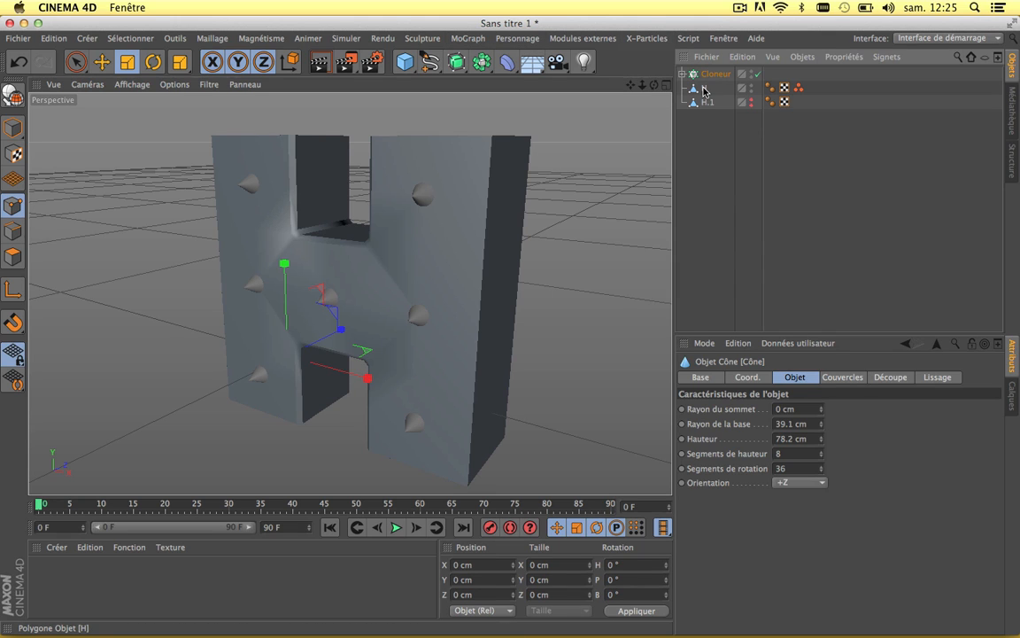
{"action": "left_click", "coordinate": [704, 89]}
{"action": "left_click", "coordinate": [716, 74], "text": "ctrl"}
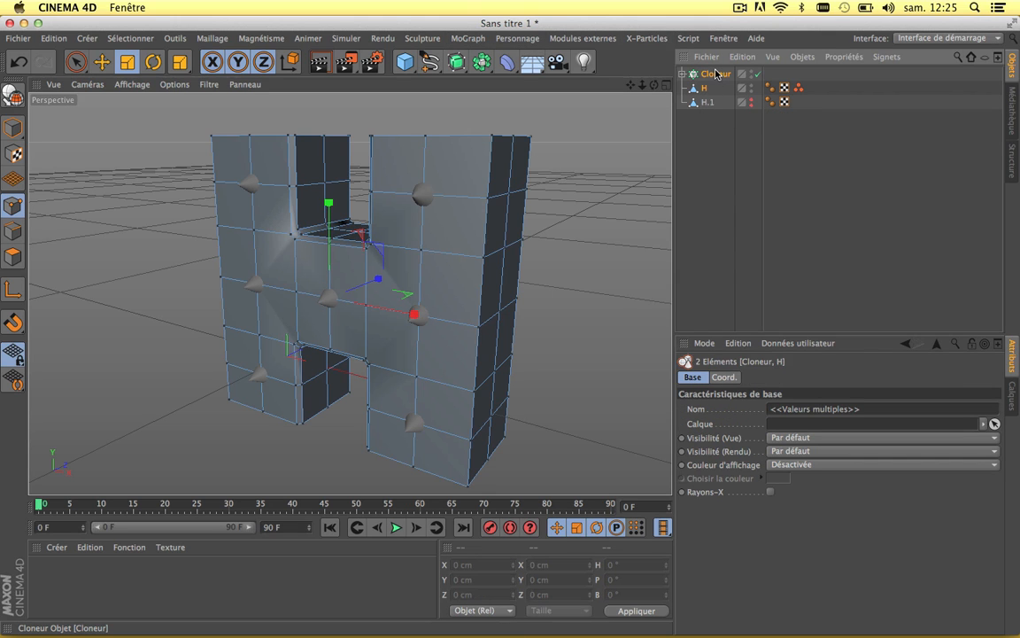
{"action": "key", "text": "alt+g"}
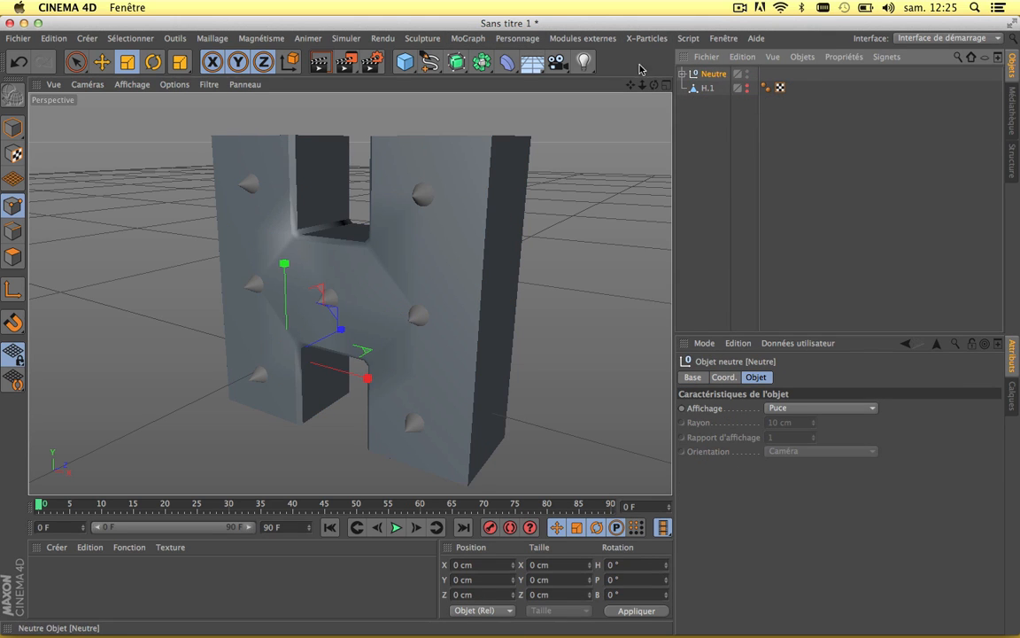
{"action": "left_click", "coordinate": [456, 61]}
{"action": "left_click_drag", "start_coordinate": [712, 89], "coordinate": [727, 76]}
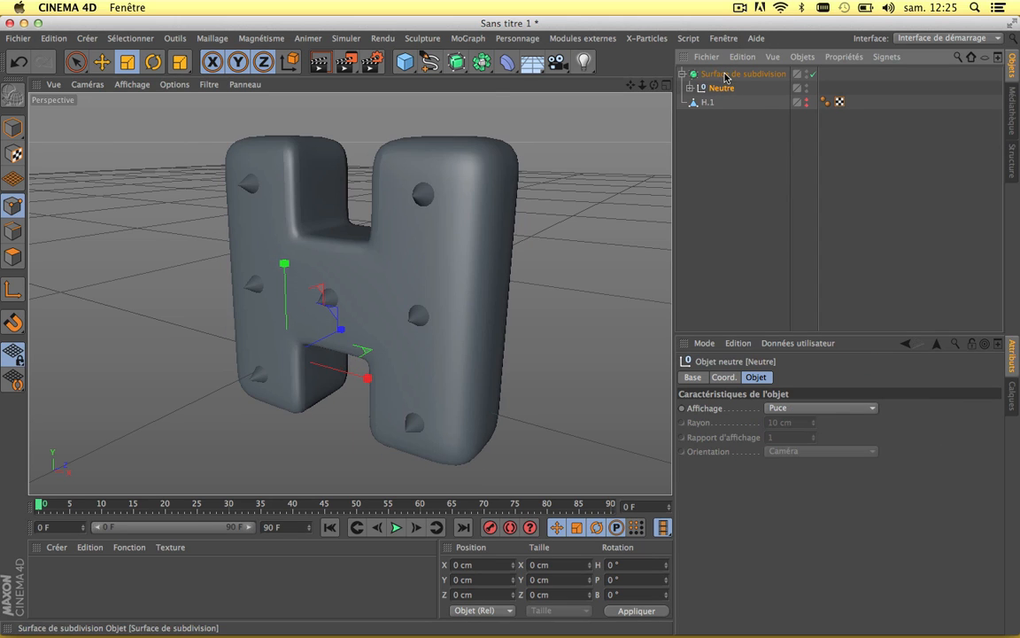
Render the perspective view to check the smoothed H with its cones, and review the subdivision surface's contents
{"action": "left_click", "coordinate": [322, 62]}
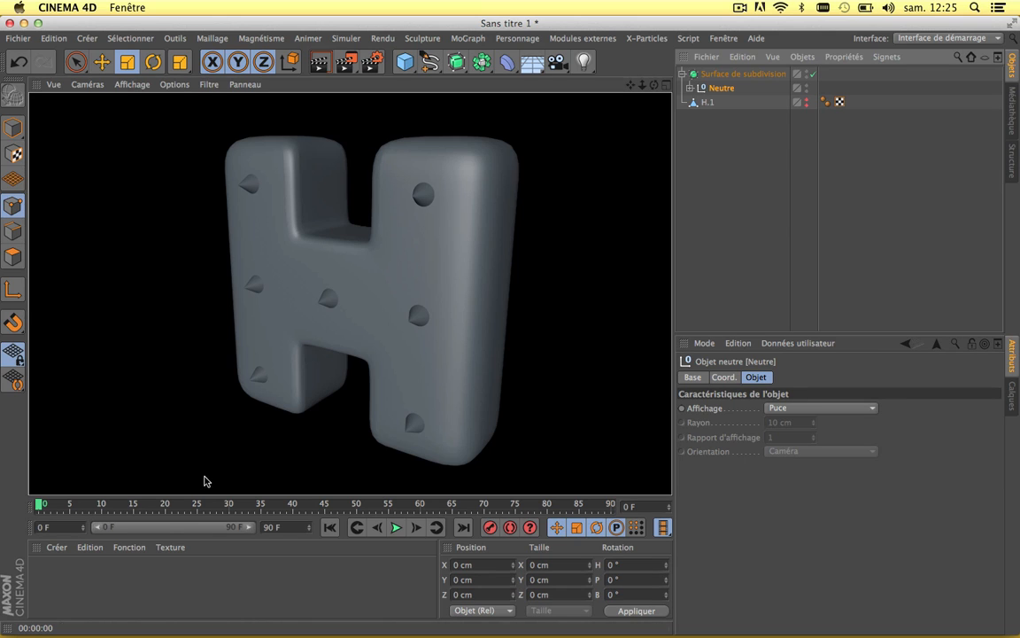
{"action": "left_click", "coordinate": [688, 89]}
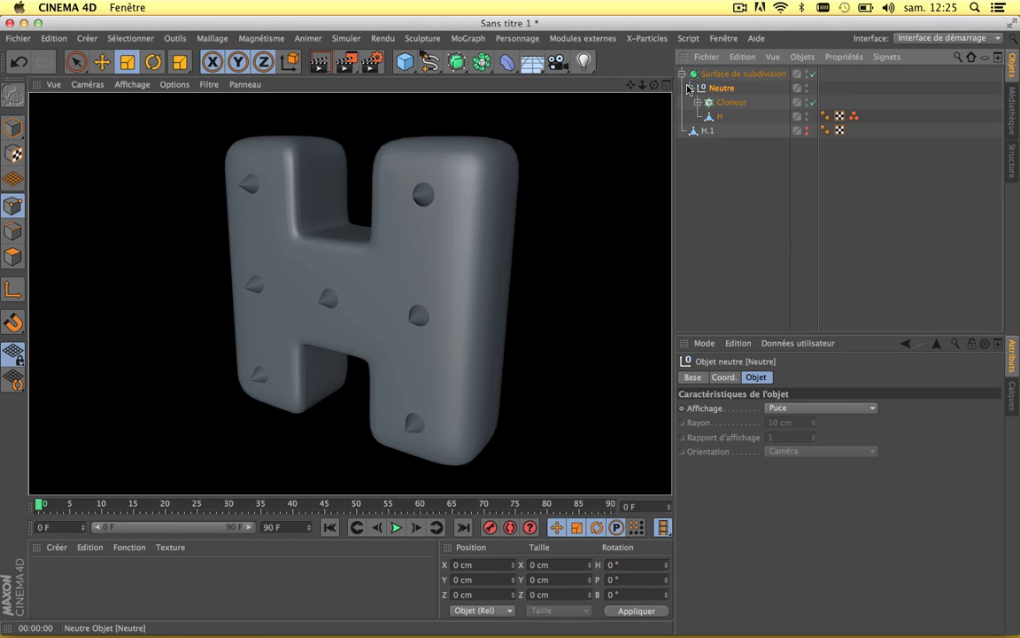
{"action": "left_click", "coordinate": [682, 74]}
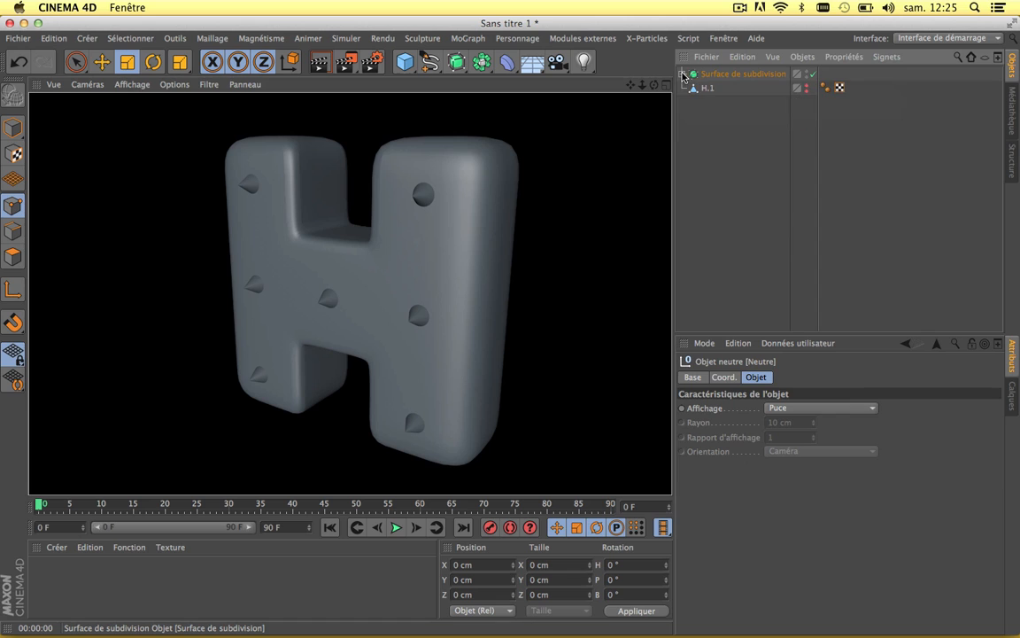
Create a new default material and assign it to the cone inside the cloner
{"action": "double_click", "coordinate": [79, 590]}
{"action": "left_click_drag", "start_coordinate": [45, 574], "coordinate": [196, 596]}
{"action": "left_click", "coordinate": [684, 75]}
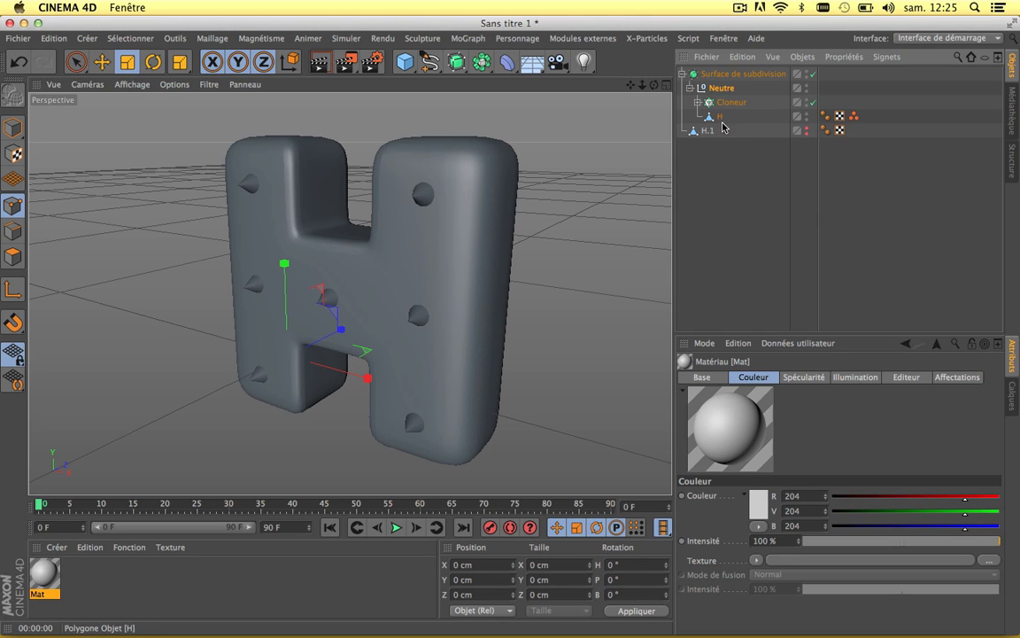
{"action": "left_click", "coordinate": [690, 88]}
{"action": "left_click", "coordinate": [690, 89]}
{"action": "left_click", "coordinate": [698, 103]}
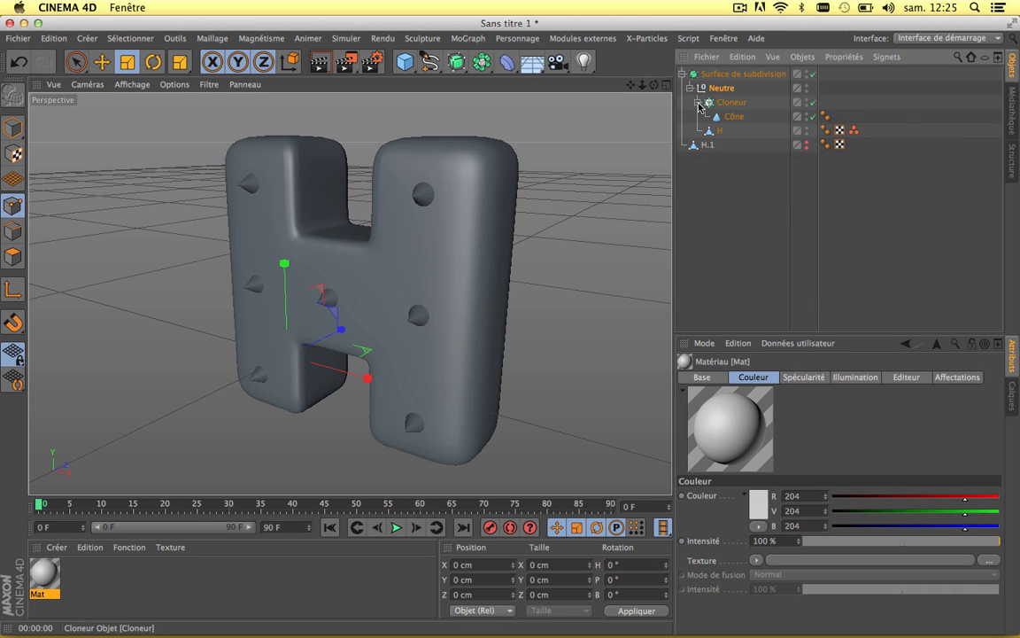
{"action": "left_click_drag", "start_coordinate": [46, 574], "coordinate": [736, 118]}
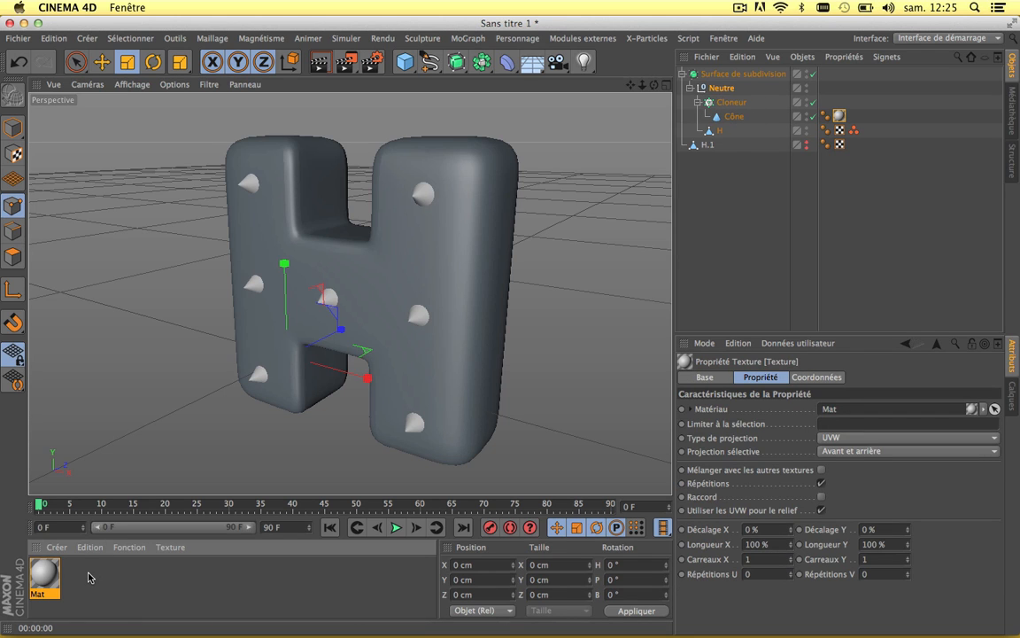
Create a second material coloured muted blue (RGB 109, 117, 155), assign it to the H in the null, and render the view
{"action": "double_click", "coordinate": [88, 578]}
{"action": "double_click", "coordinate": [44, 574]}
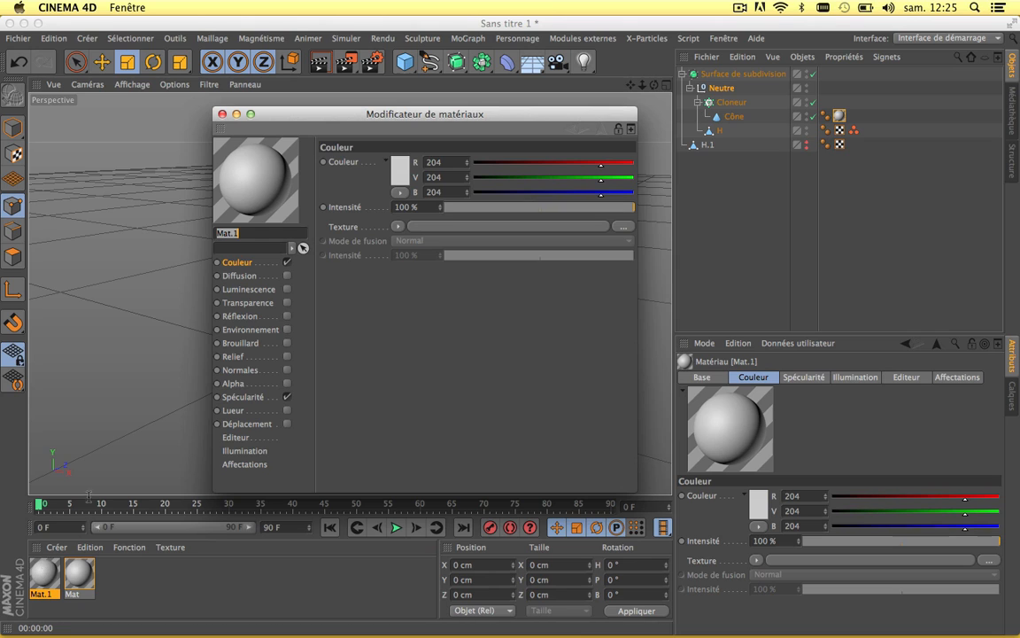
{"action": "left_click", "coordinate": [397, 163]}
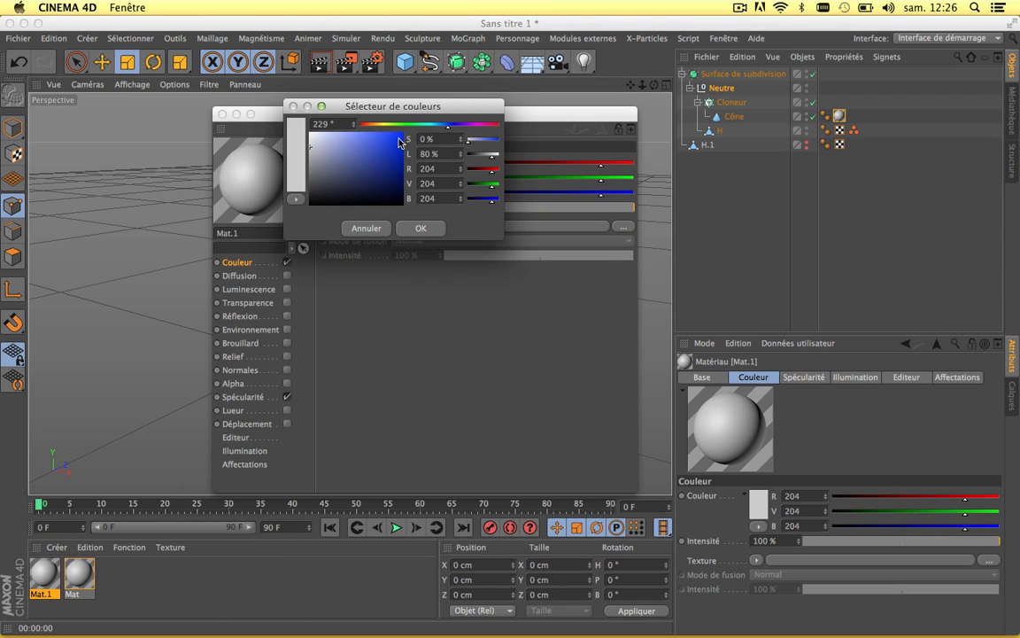
{"action": "left_click", "coordinate": [338, 163]}
{"action": "left_click", "coordinate": [422, 228]}
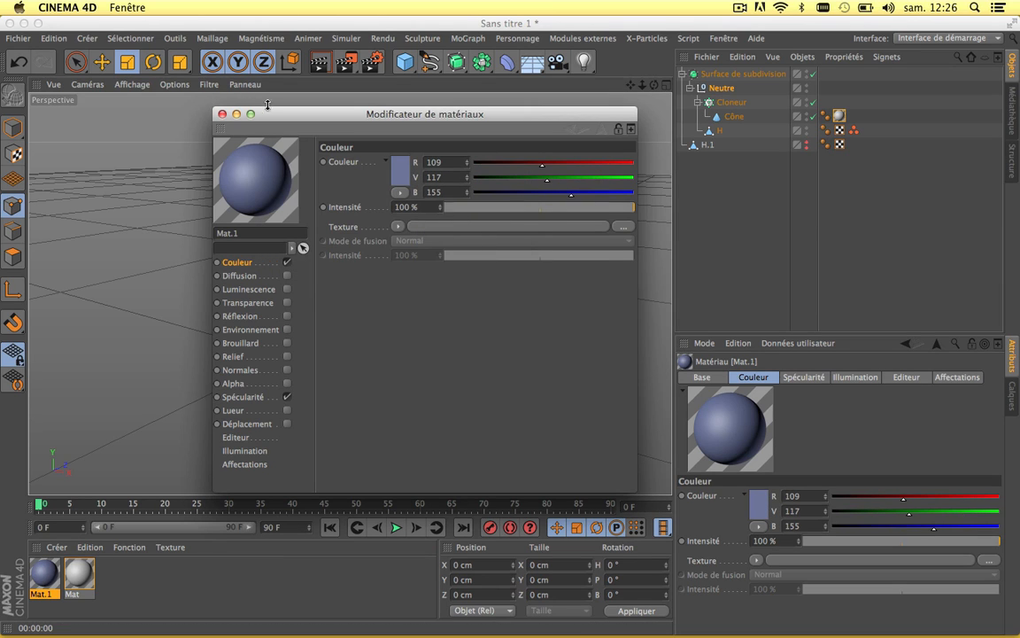
{"action": "left_click", "coordinate": [222, 114]}
{"action": "left_click_drag", "start_coordinate": [49, 572], "coordinate": [714, 131]}
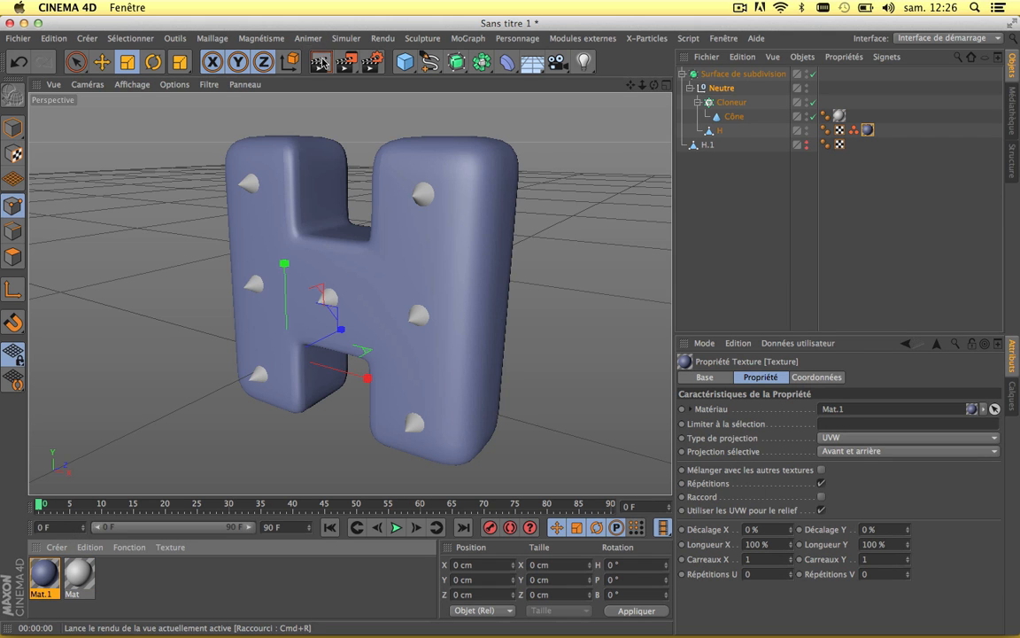
{"action": "left_click", "coordinate": [319, 61]}
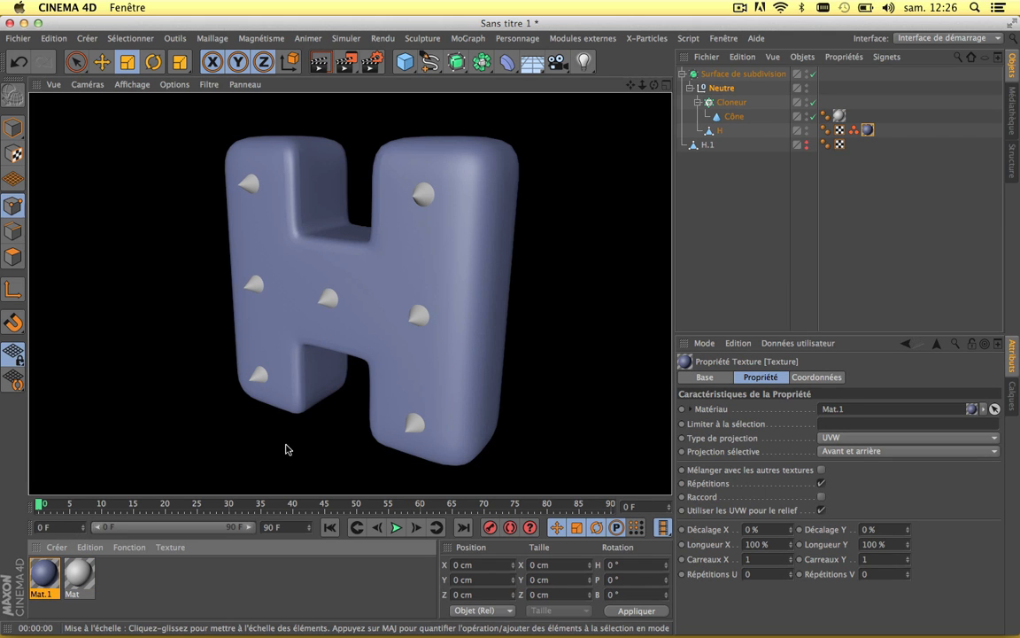
Change the cone material's colour to yellow (RGB 255, 225, 0) and render the view
{"action": "double_click", "coordinate": [79, 574]}
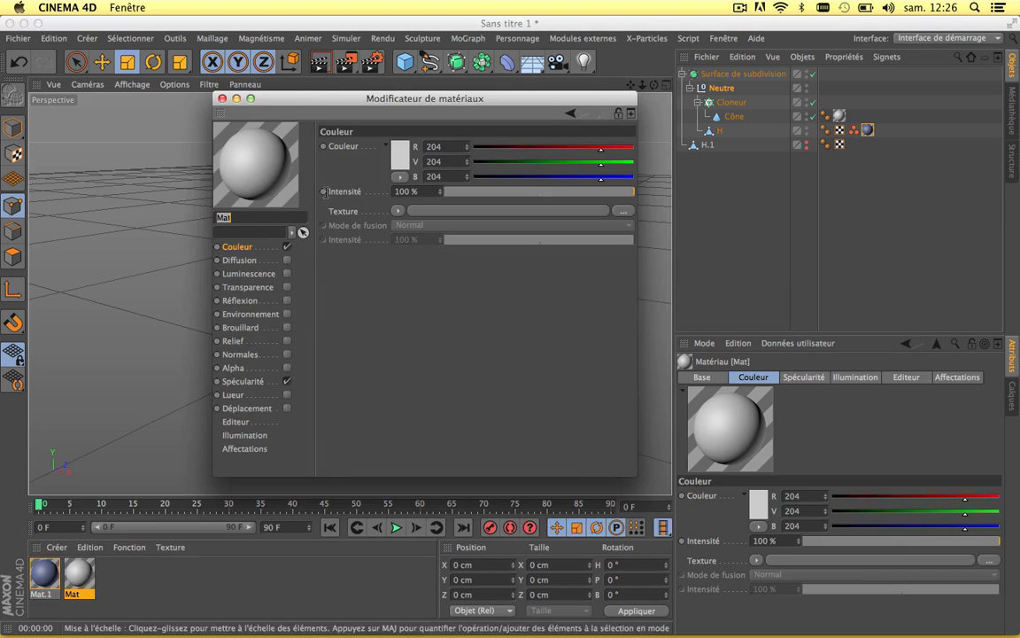
{"action": "left_click", "coordinate": [400, 156]}
{"action": "left_click", "coordinate": [394, 107]}
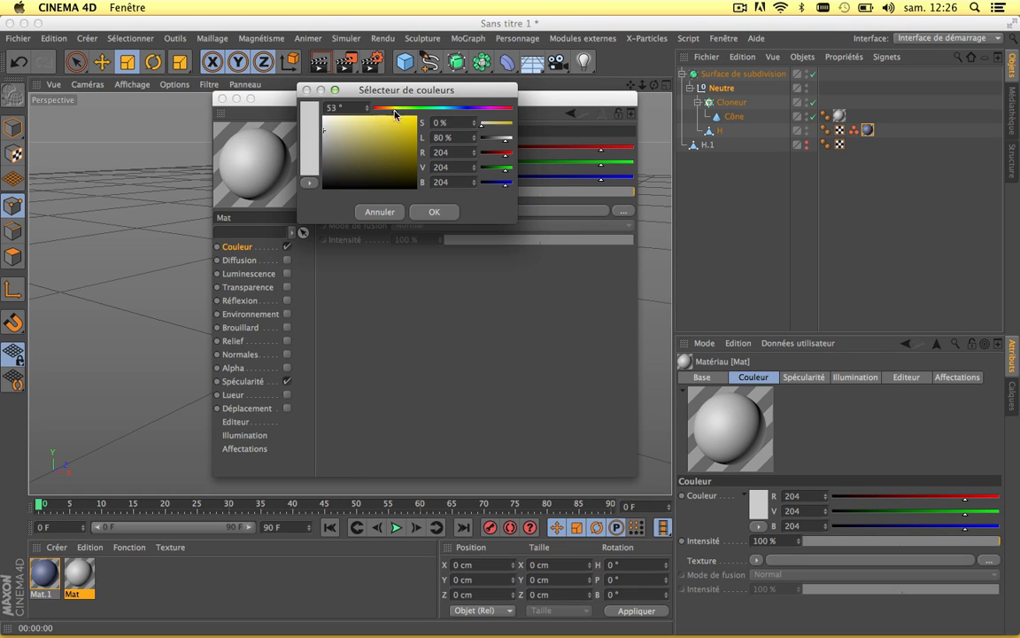
{"action": "left_click", "coordinate": [435, 213]}
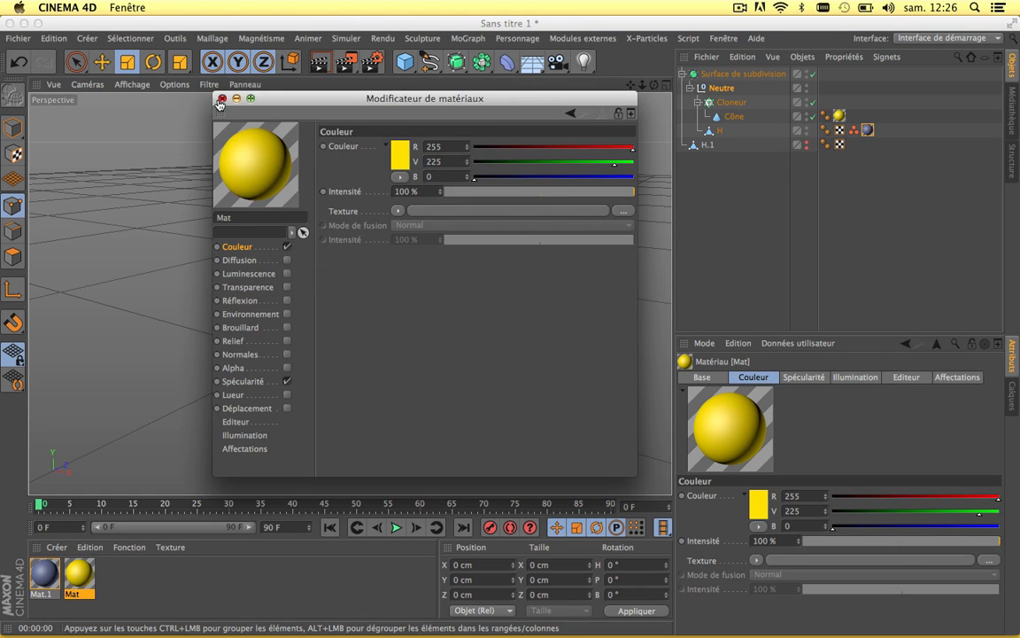
{"action": "left_click", "coordinate": [222, 98]}
{"action": "left_click", "coordinate": [317, 59]}
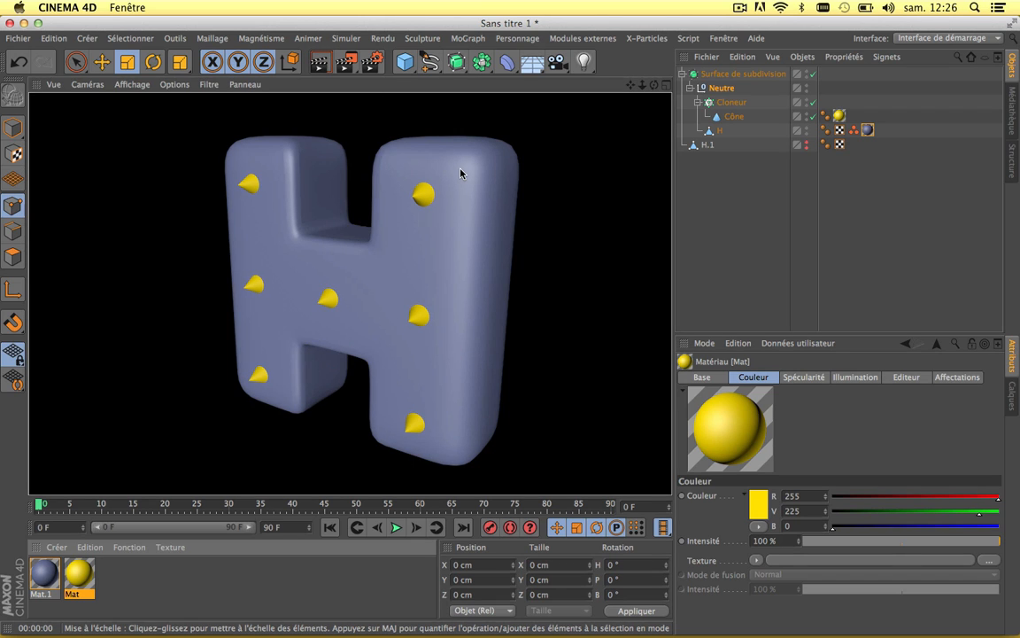
{"action": "left_click", "coordinate": [682, 75]}
{"action": "left_click", "coordinate": [682, 74]}
{"action": "left_click", "coordinate": [682, 74]}
{"action": "left_click", "coordinate": [682, 74]}
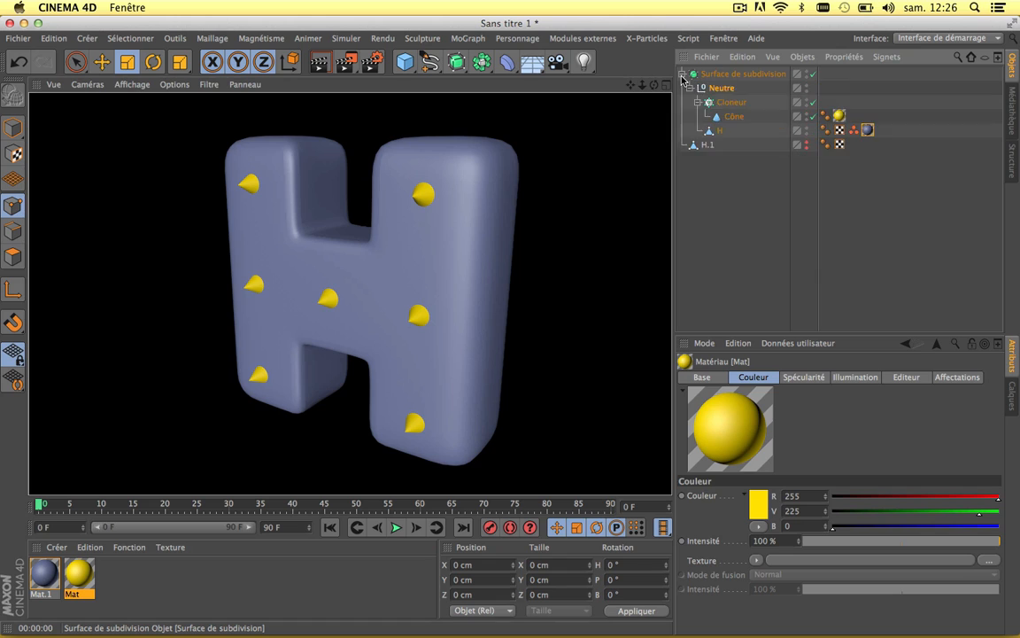
{"action": "left_click", "coordinate": [682, 74]}
{"action": "left_click", "coordinate": [682, 74]}
{"action": "left_click", "coordinate": [682, 75]}
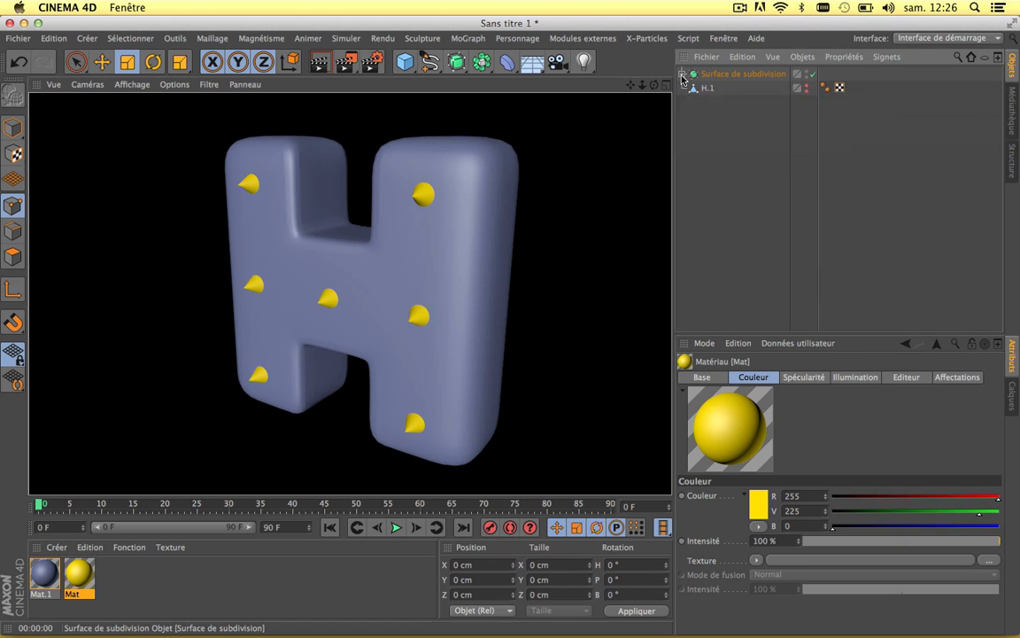
{"action": "left_click", "coordinate": [682, 74]}
{"action": "left_click", "coordinate": [682, 74]}
{"action": "left_click", "coordinate": [682, 74]}
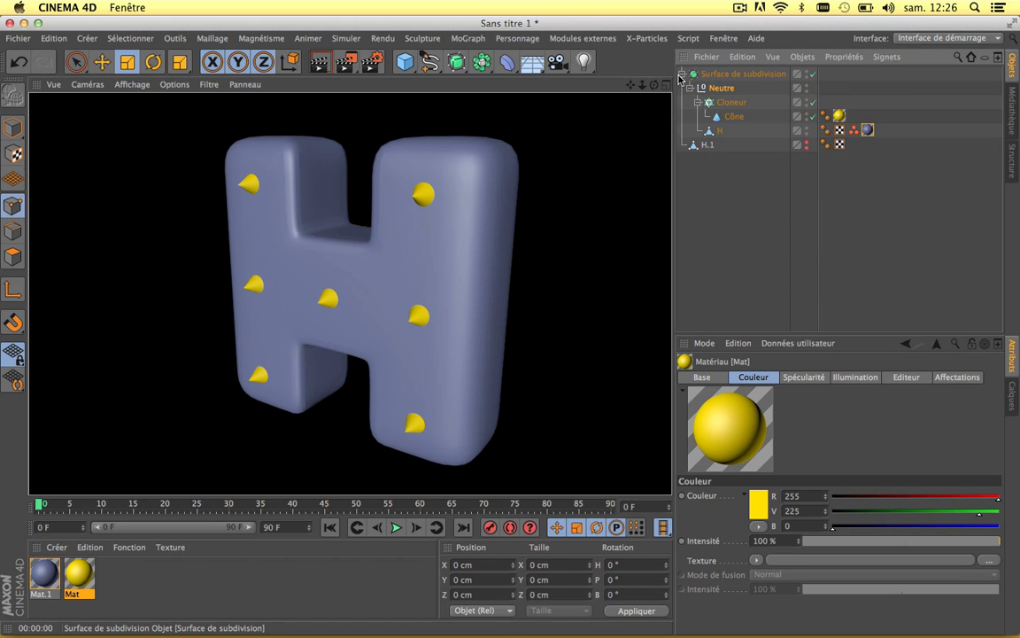
Delete the subdivision surface along with its null group, and make the hidden backup H visible
{"action": "left_click", "coordinate": [690, 87]}
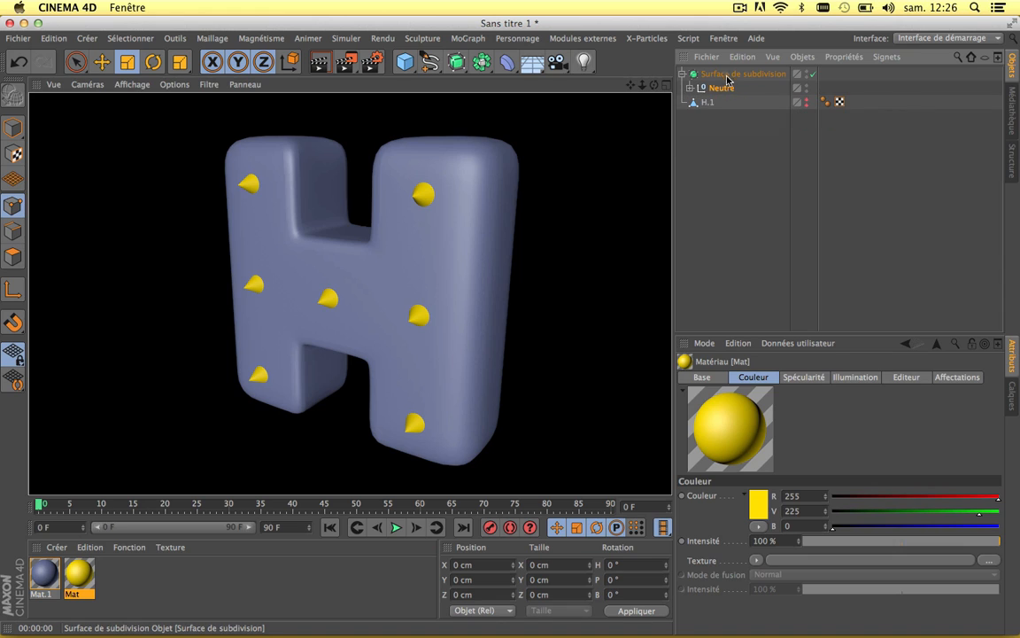
{"action": "left_click", "coordinate": [725, 74]}
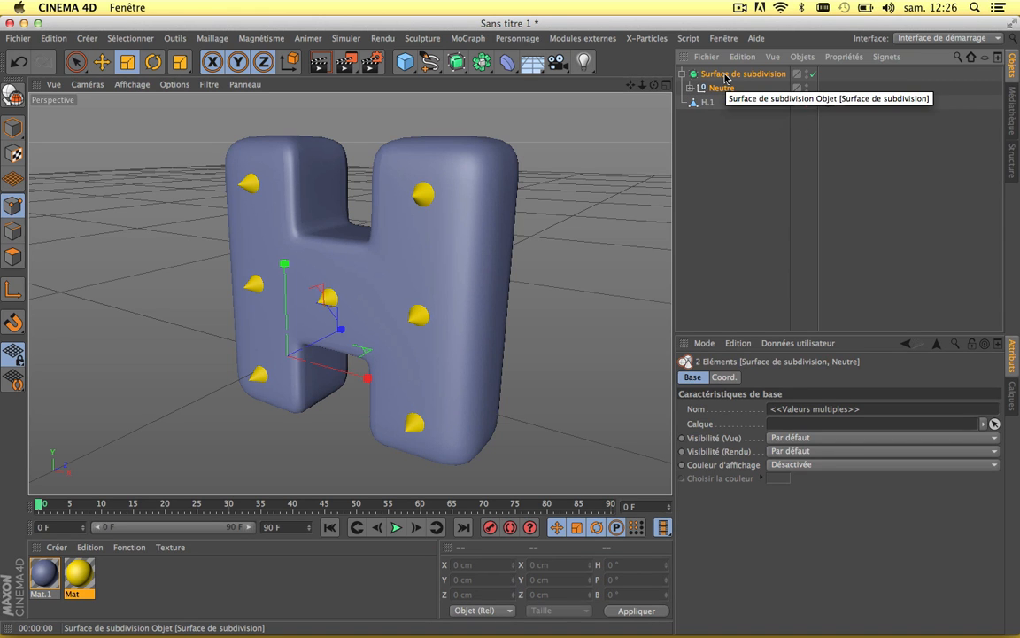
{"action": "key", "text": "Delete"}
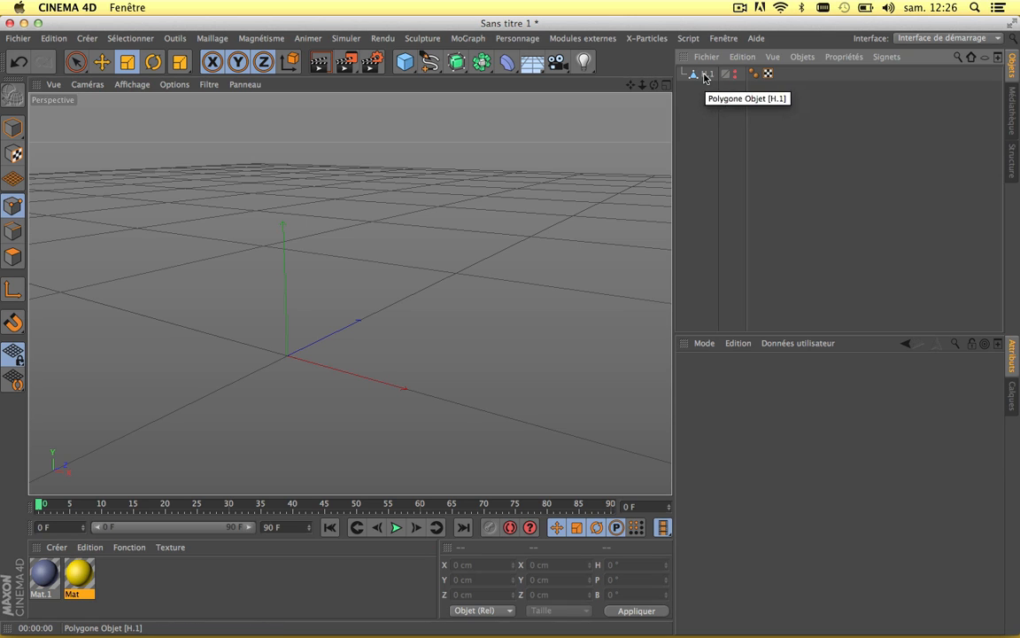
{"action": "left_click", "coordinate": [717, 76]}
{"action": "left_click", "coordinate": [736, 73]}
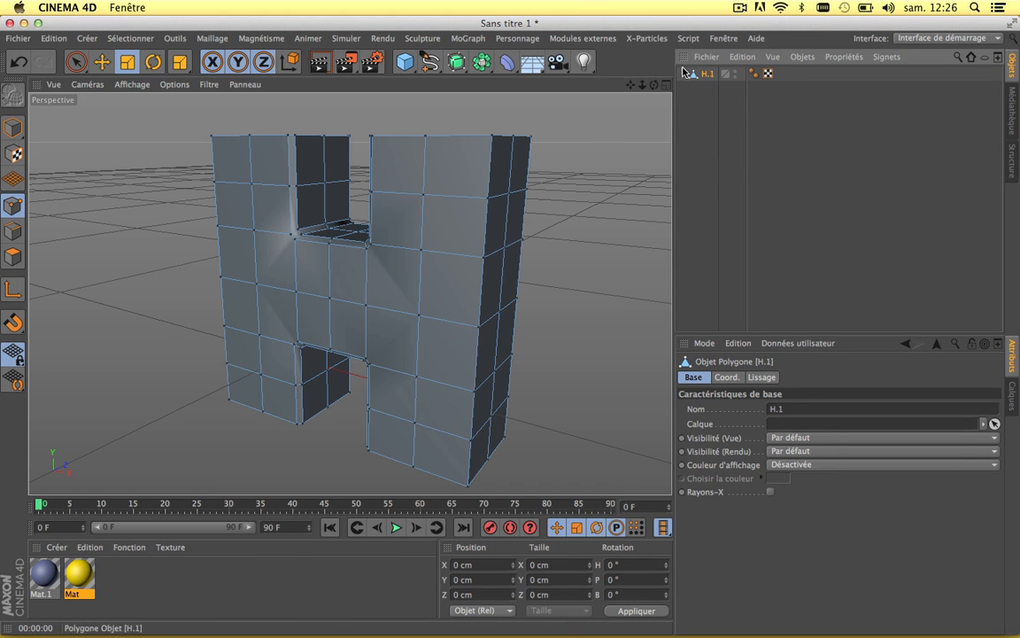
Select seven front-face points on the H, three along each leg and one mid-crossbar, and store them as a point selection tag
{"action": "scroll", "coordinate": [283, 212], "scroll_direction": "up", "scroll_amount": 5}
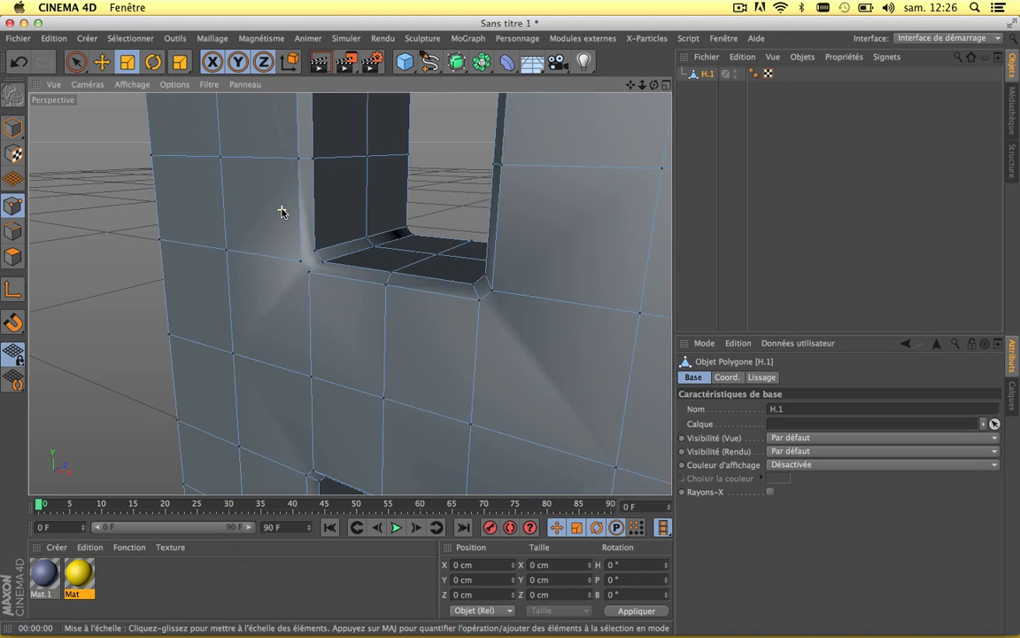
{"action": "scroll", "coordinate": [283, 212], "scroll_direction": "down", "scroll_amount": 5}
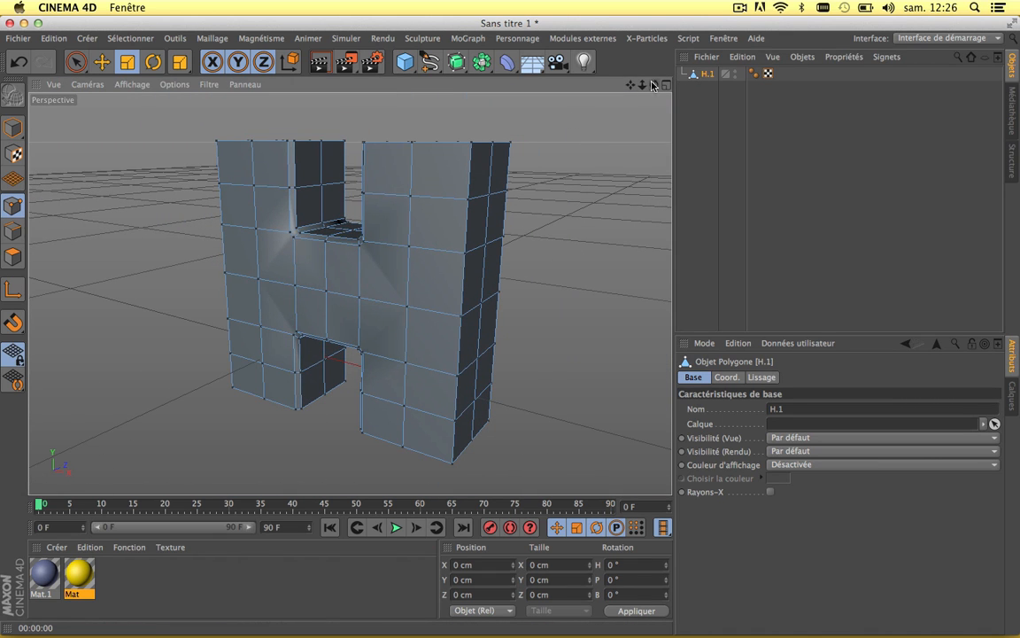
{"action": "left_click_drag", "start_coordinate": [653, 85], "coordinate": [754, 85]}
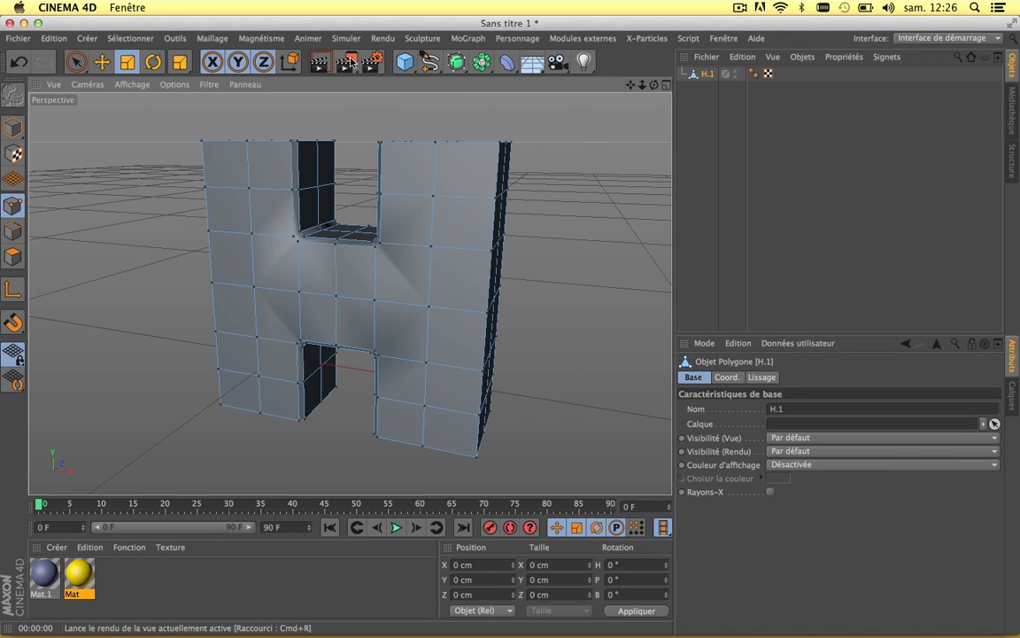
{"action": "left_click", "coordinate": [78, 62]}
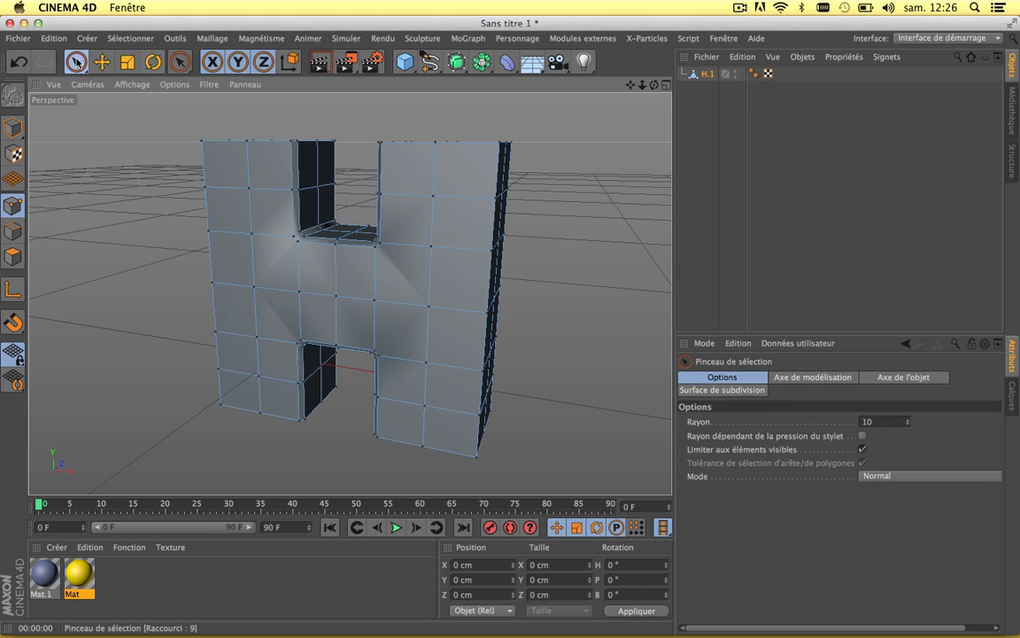
{"action": "left_click", "coordinate": [252, 191]}
{"action": "left_click", "coordinate": [255, 286]}
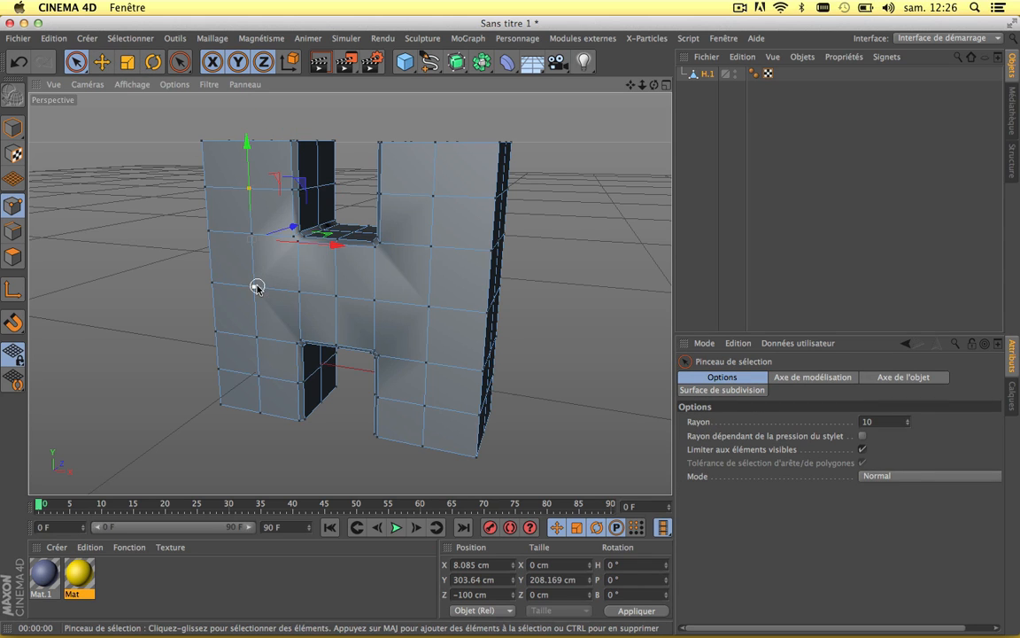
{"action": "left_click", "coordinate": [258, 376], "text": "shift"}
{"action": "left_click", "coordinate": [435, 202], "text": "shift"}
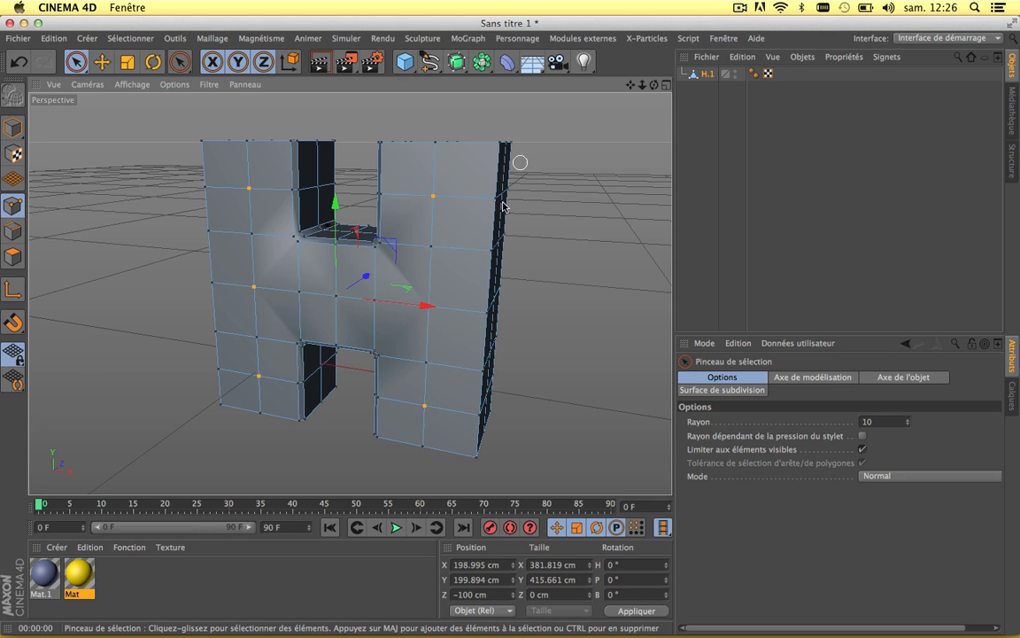
{"action": "scroll", "coordinate": [452, 302], "scroll_direction": "up", "scroll_amount": 5}
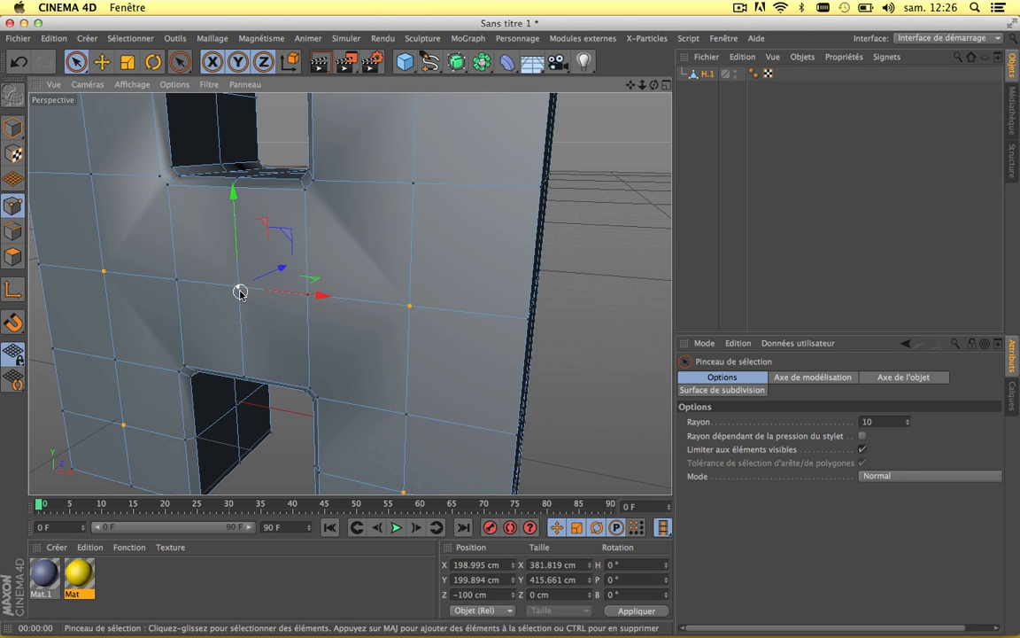
{"action": "scroll", "coordinate": [382, 273], "scroll_direction": "down", "scroll_amount": 5}
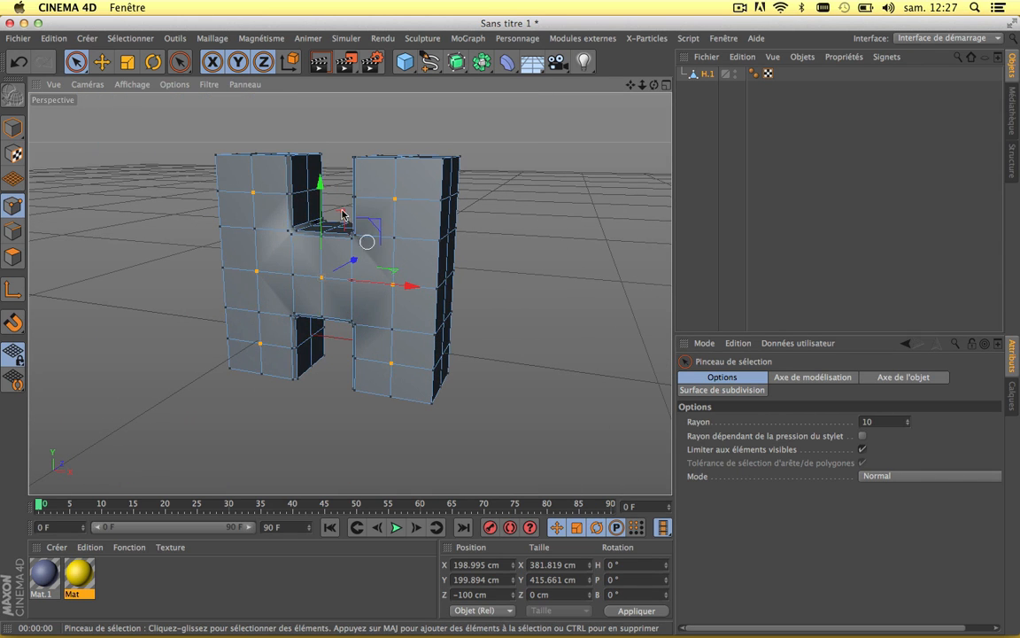
{"action": "left_click", "coordinate": [130, 38]}
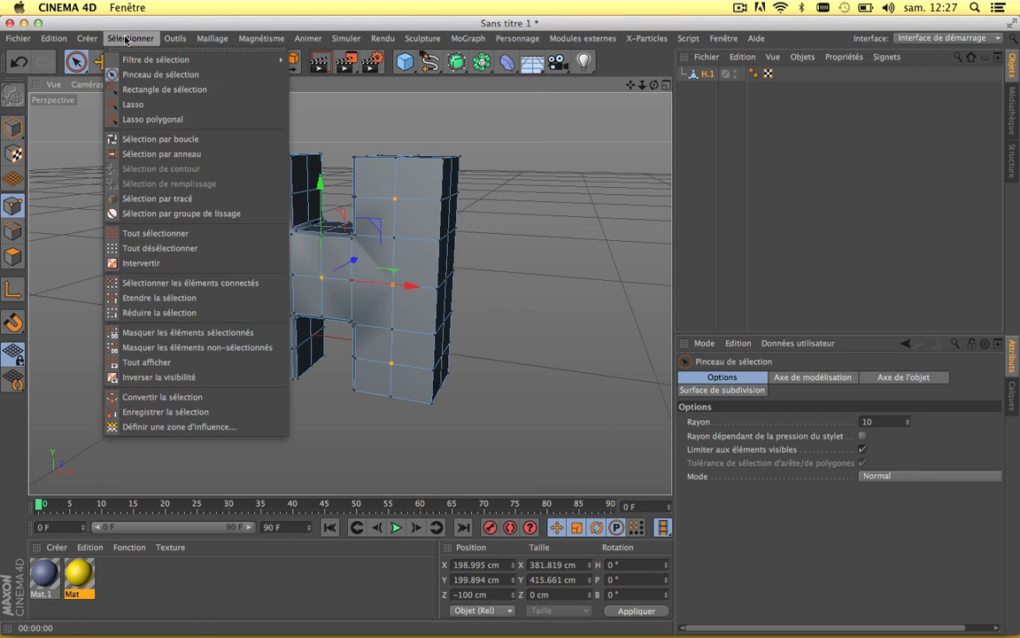
{"action": "left_click", "coordinate": [187, 413]}
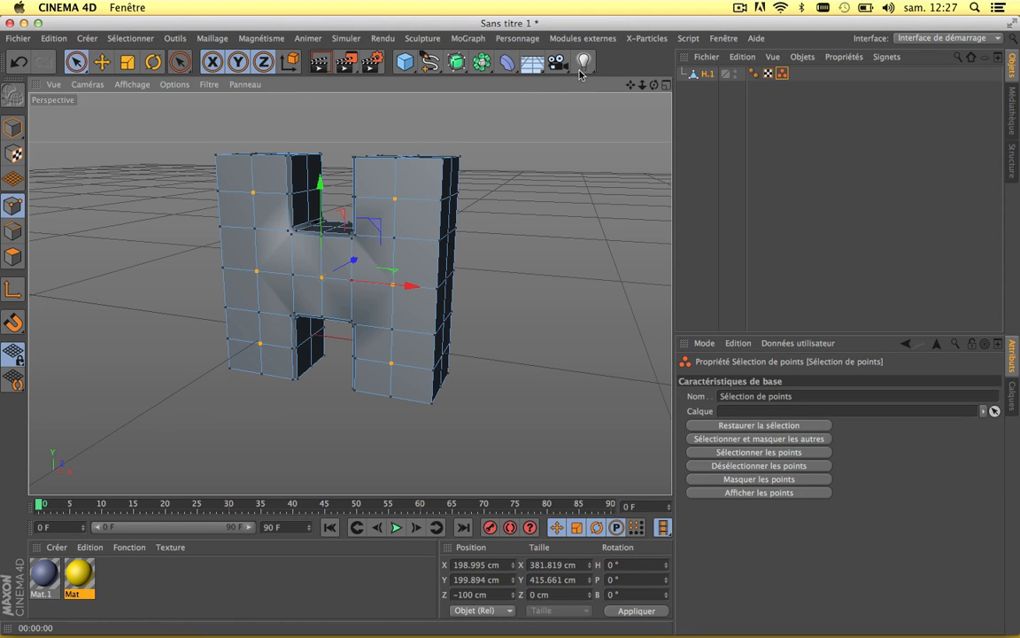
{"action": "left_click", "coordinate": [580, 38]}
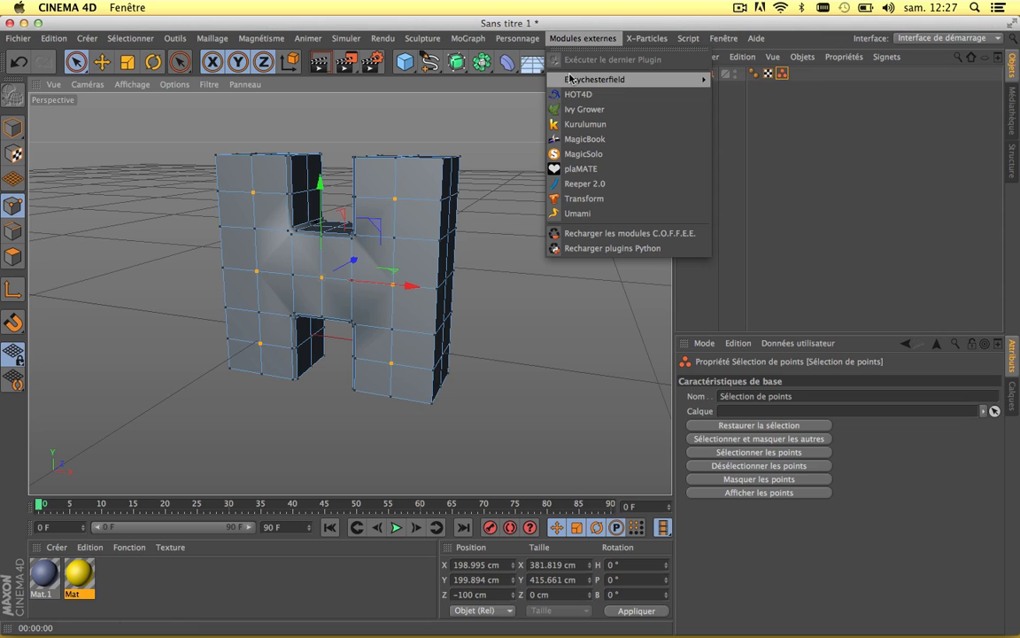
{"action": "mouse_move", "coordinate": [570, 79]}
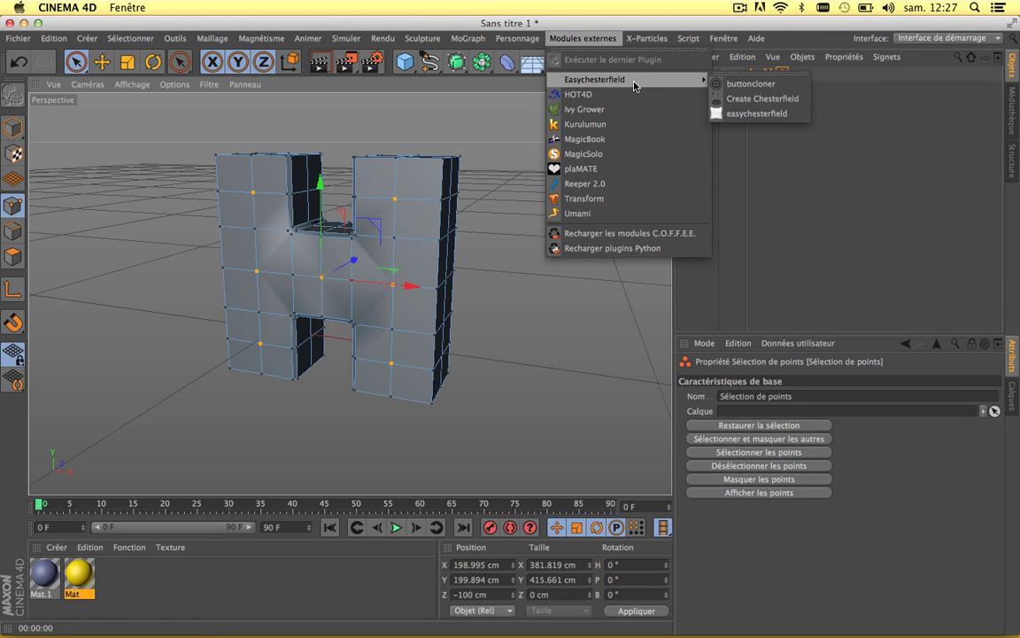
{"action": "left_click", "coordinate": [757, 83]}
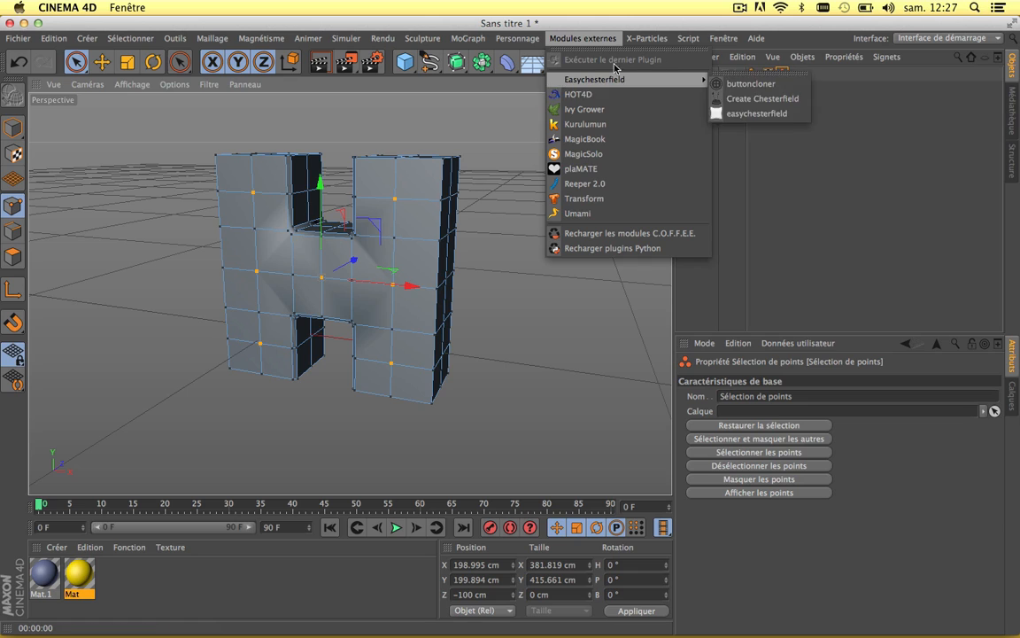
{"action": "mouse_move", "coordinate": [706, 82]}
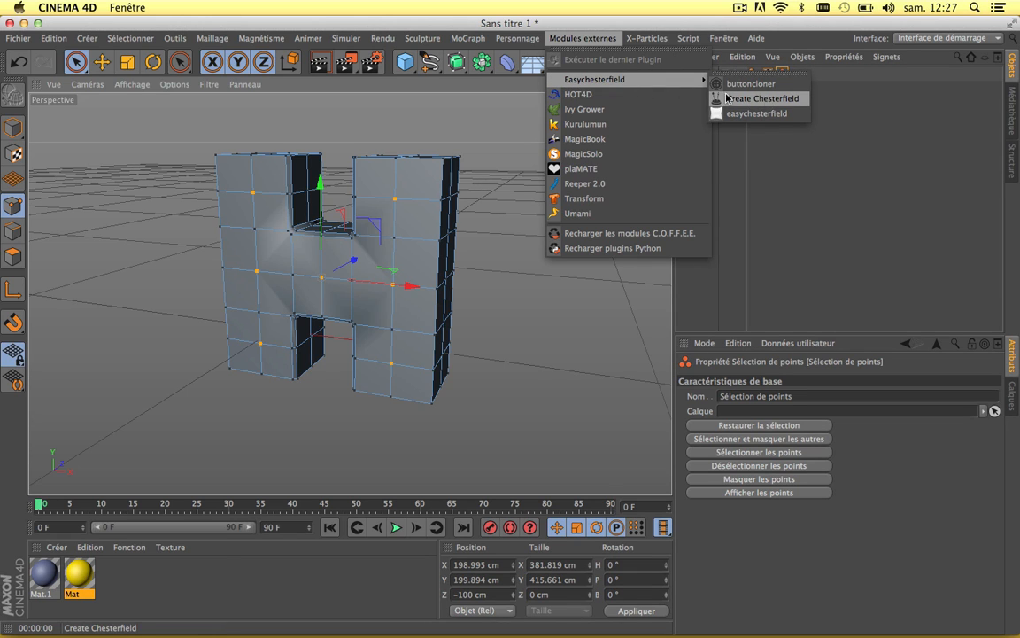
{"action": "left_click", "coordinate": [728, 99]}
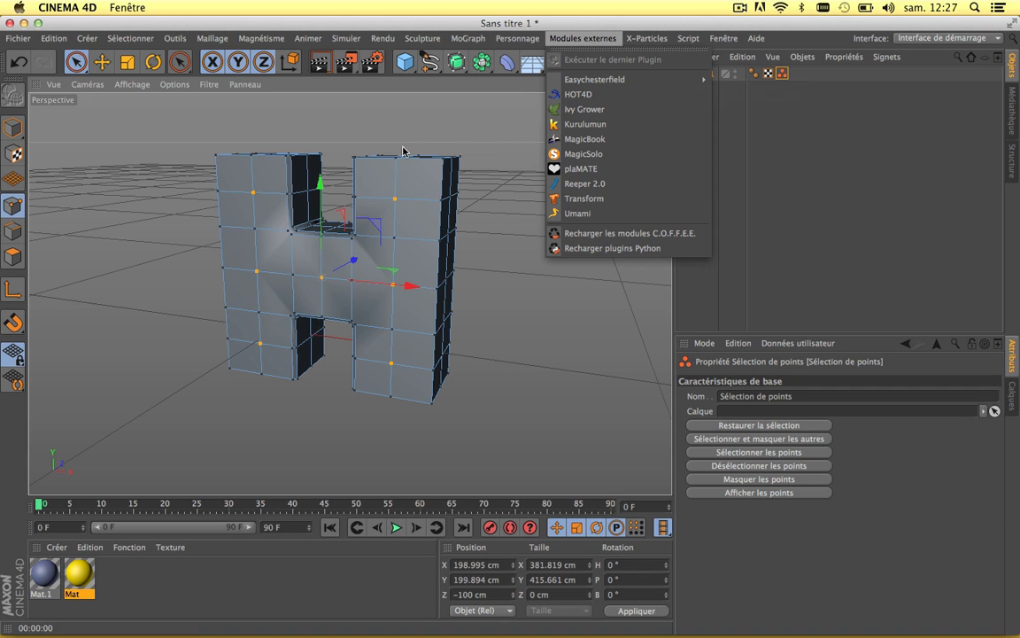
{"action": "left_click", "coordinate": [737, 132]}
Delete the point selection tag from the H.1 object, keeping the seven front points selected
{"action": "scroll", "coordinate": [392, 203], "scroll_direction": "up", "scroll_amount": 10}
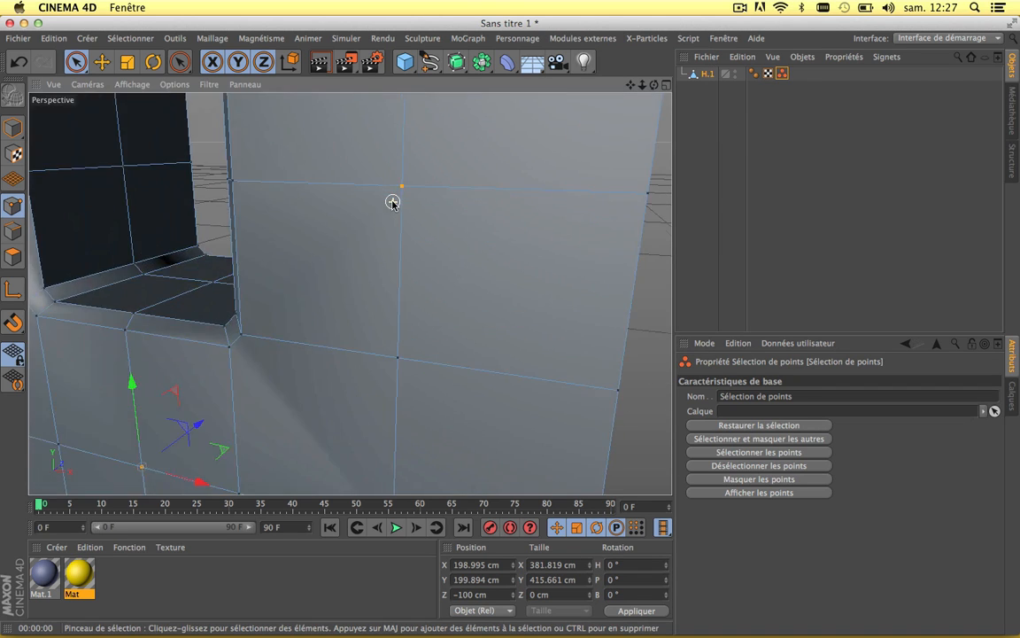
{"action": "scroll", "coordinate": [392, 203], "scroll_direction": "down", "scroll_amount": 10}
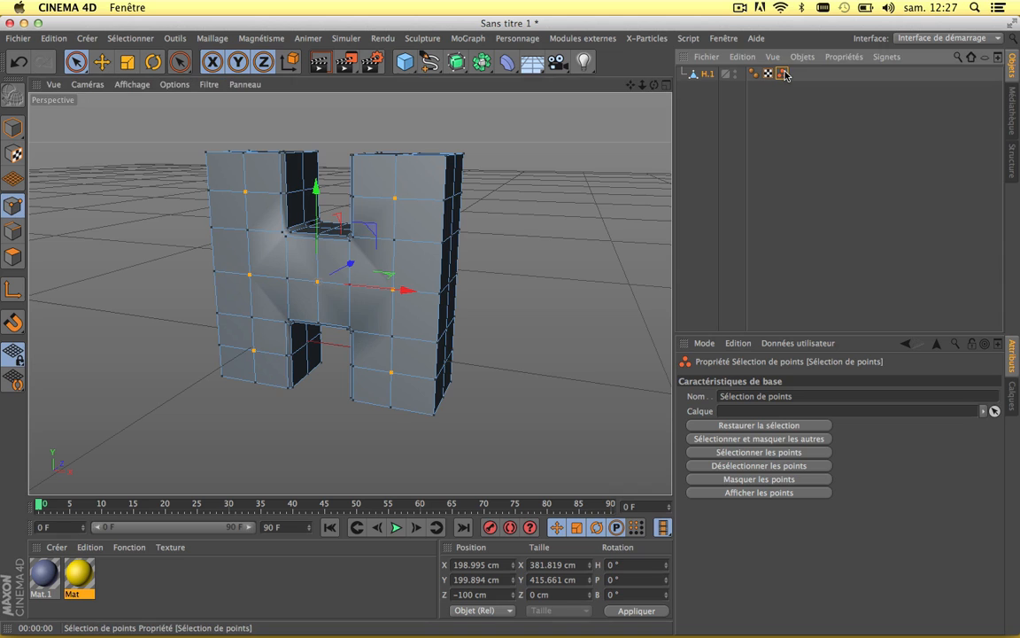
{"action": "key", "text": "Delete"}
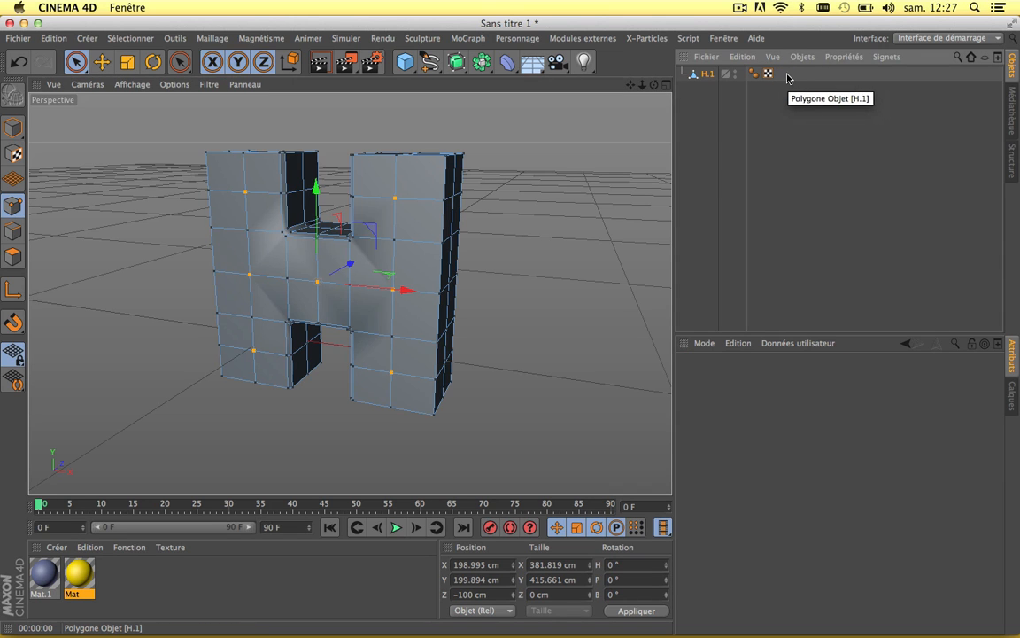
Run the Easychesterfield plug-in's Create Chesterfield command on the seven selected front points of the H
{"action": "scroll", "coordinate": [283, 225], "scroll_direction": "up", "scroll_amount": 5}
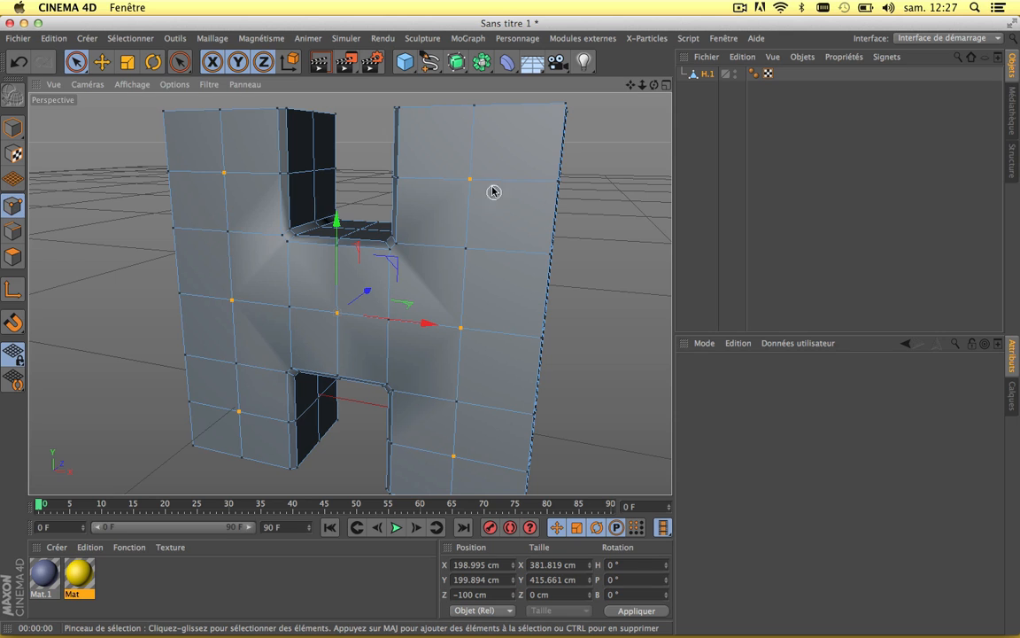
{"action": "scroll", "coordinate": [416, 220], "scroll_direction": "down", "scroll_amount": 5}
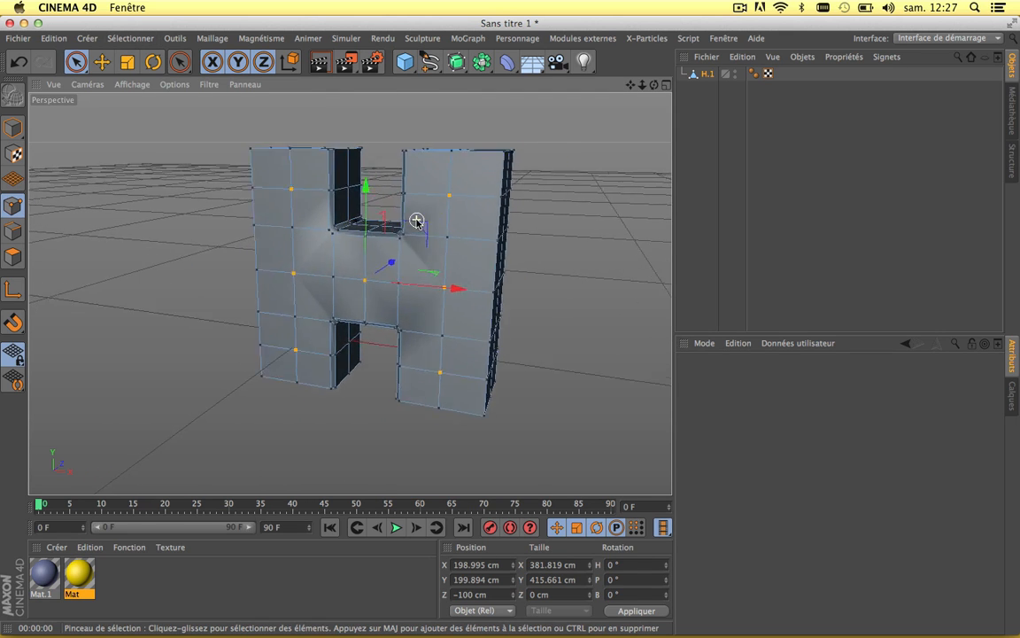
{"action": "scroll", "coordinate": [416, 220], "scroll_direction": "up", "scroll_amount": 5}
{"action": "left_click_drag", "start_coordinate": [631, 86], "coordinate": [575, 87]}
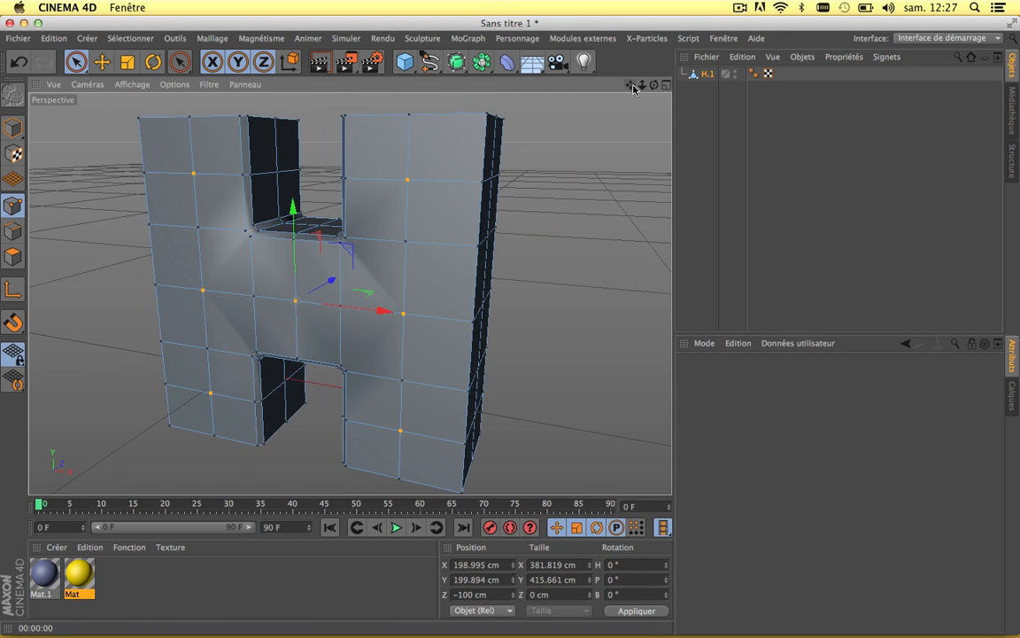
{"action": "left_click", "coordinate": [582, 38]}
{"action": "mouse_move", "coordinate": [673, 80]}
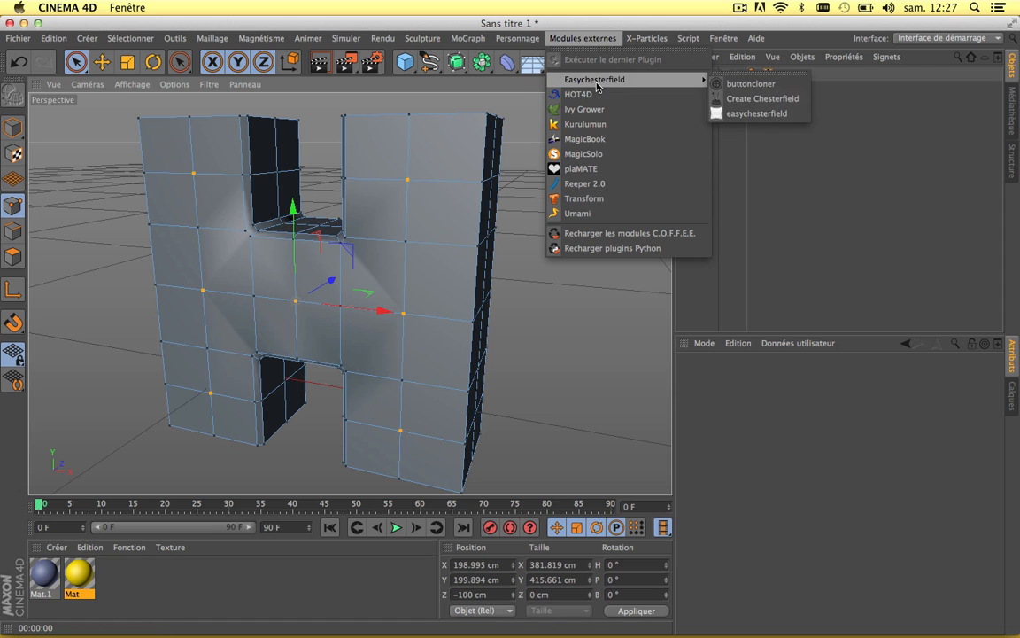
{"action": "left_click", "coordinate": [762, 98]}
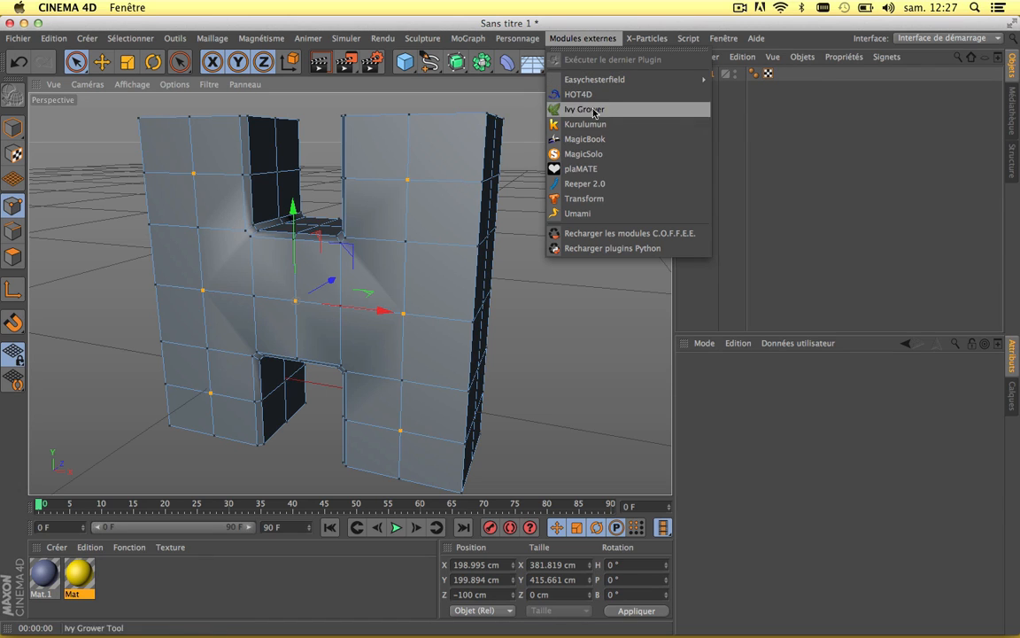
{"action": "mouse_move", "coordinate": [664, 79]}
{"action": "left_click", "coordinate": [728, 98]}
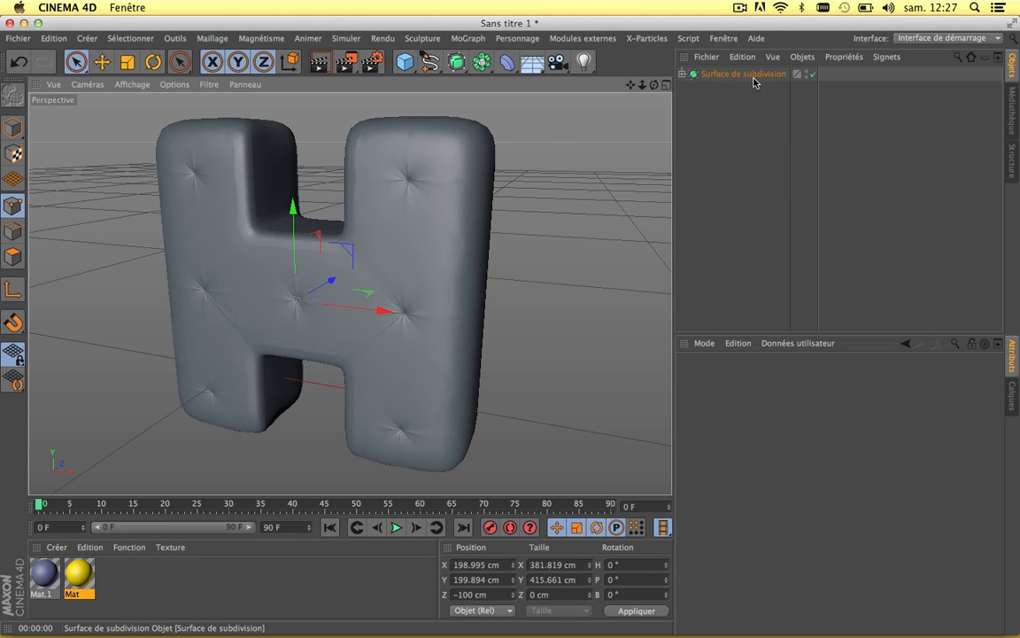
Expand the subdivision surface hierarchy and set the easychesterfield object's Radius to 25 and Height to 73
{"action": "left_click", "coordinate": [683, 74]}
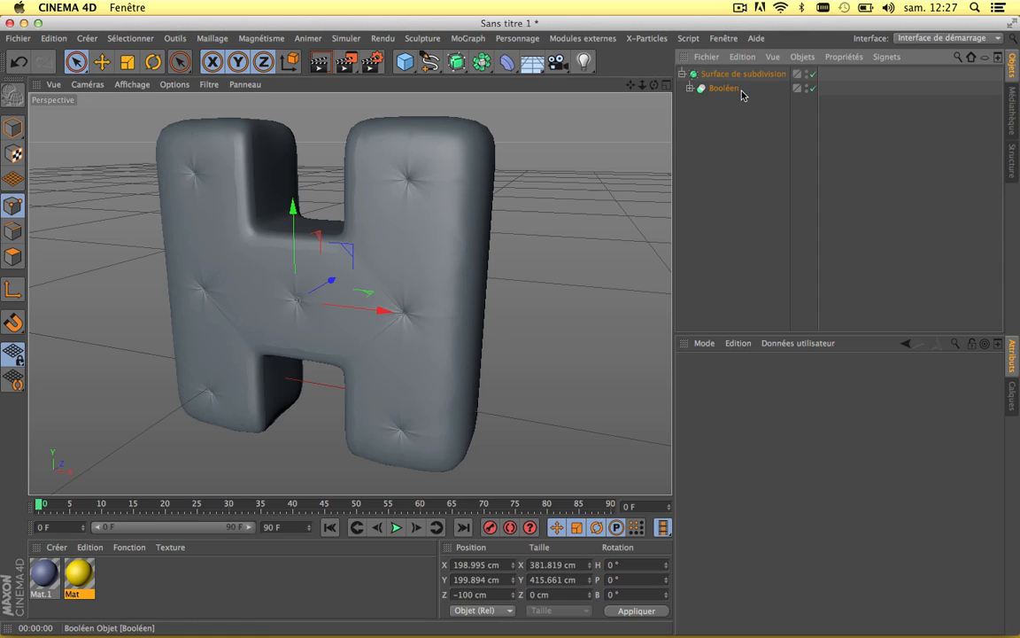
{"action": "left_click", "coordinate": [690, 89]}
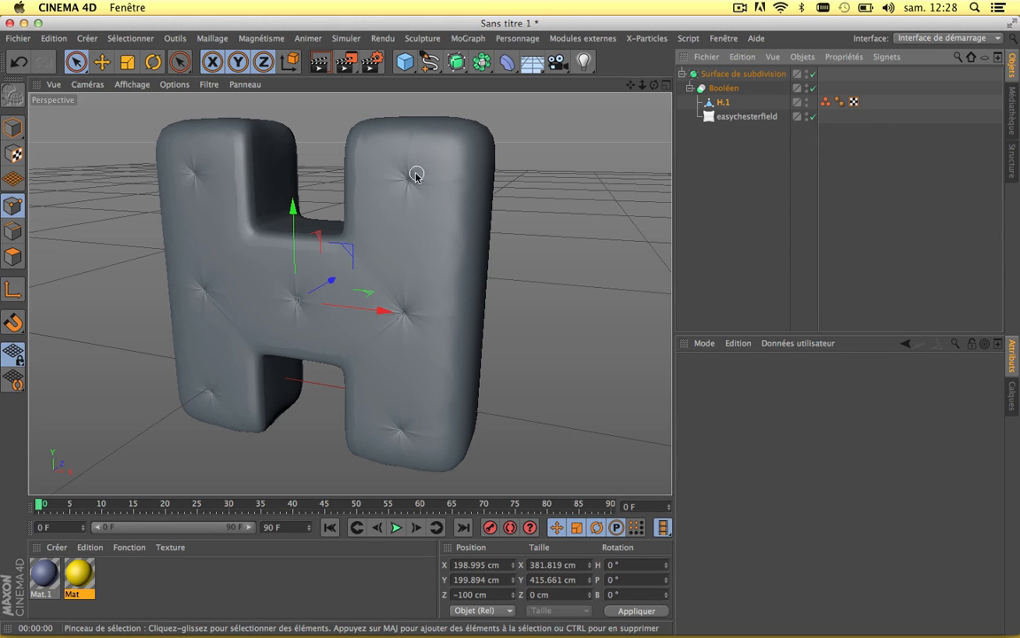
{"action": "left_click", "coordinate": [734, 118]}
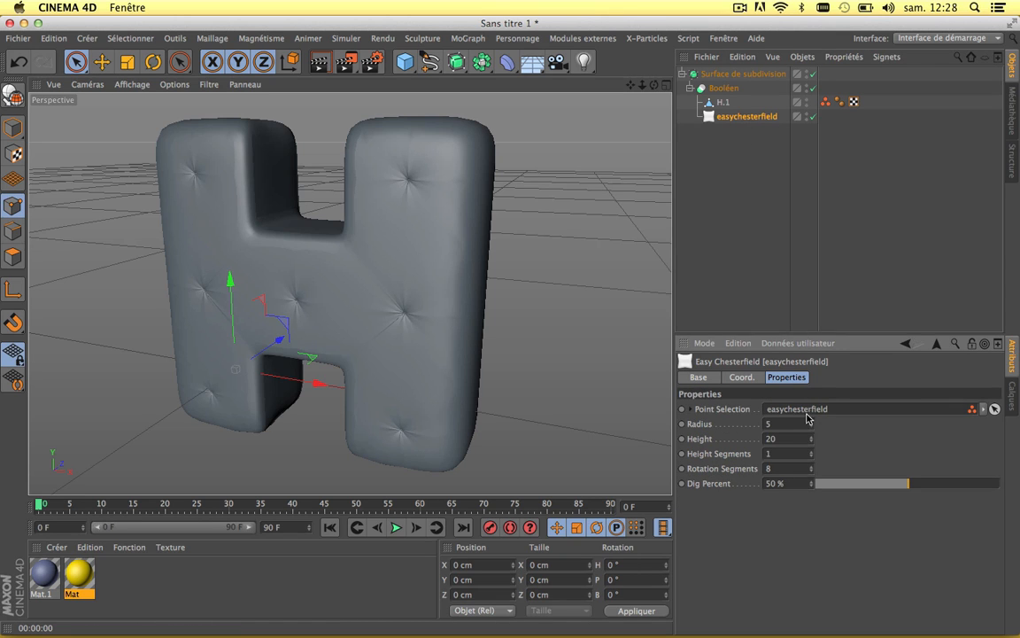
{"action": "left_click_drag", "start_coordinate": [810, 424], "coordinate": [811, 391]}
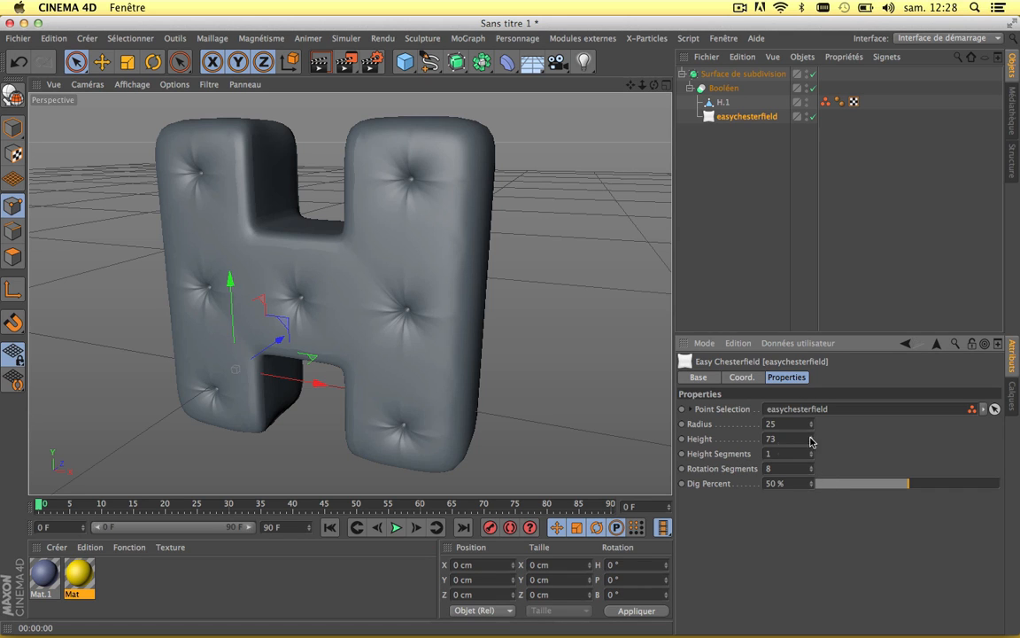
Render the view to examine the tufted dimples on the front of the H
{"action": "scroll", "coordinate": [355, 303], "scroll_direction": "up", "scroll_amount": 5}
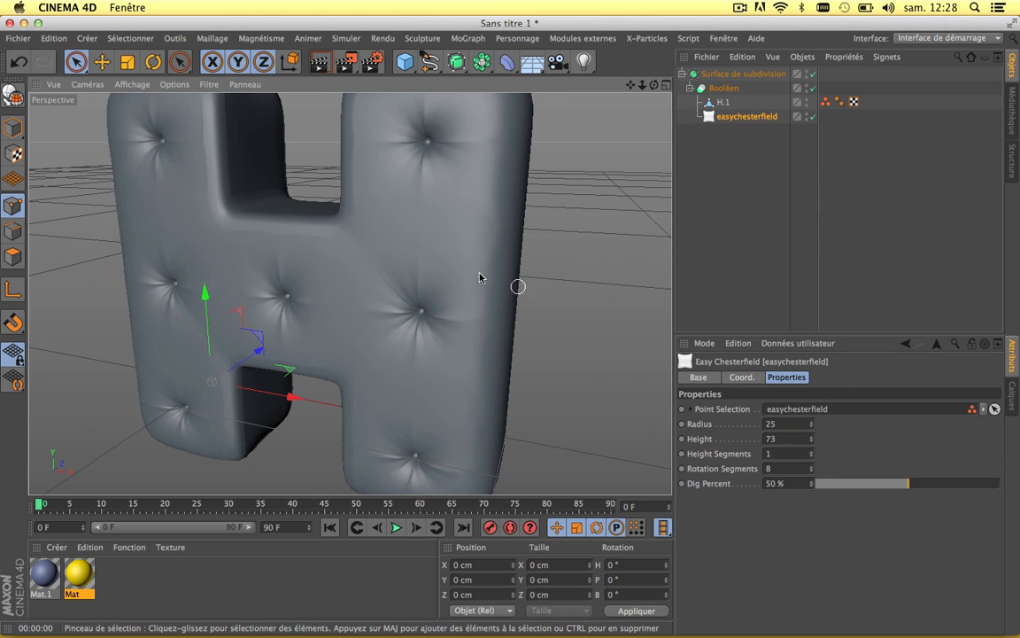
{"action": "scroll", "coordinate": [414, 169], "scroll_direction": "down", "scroll_amount": 5}
{"action": "scroll", "coordinate": [414, 168], "scroll_direction": "up", "scroll_amount": 4}
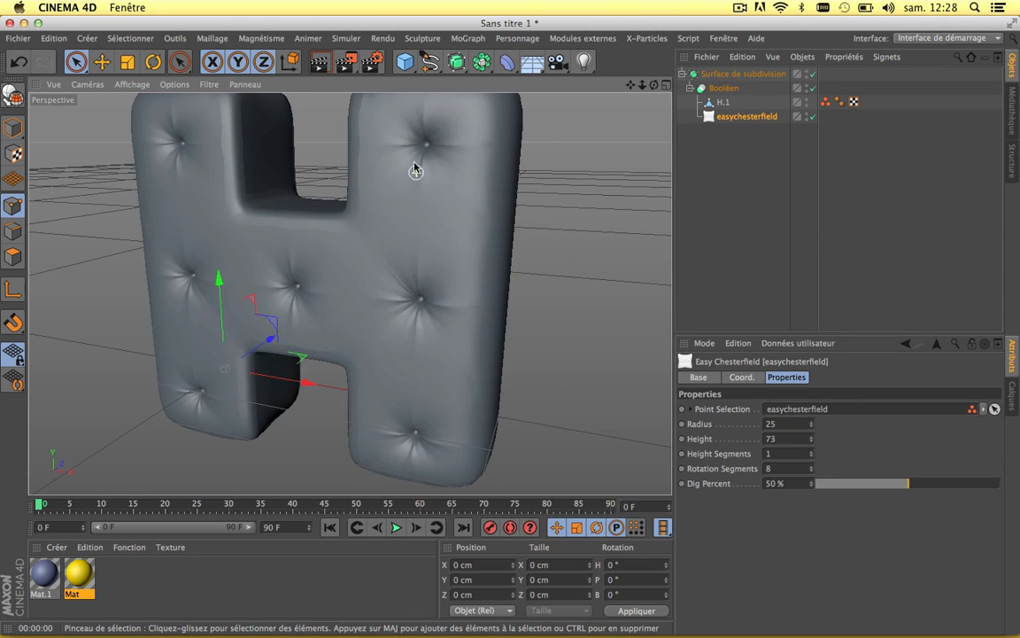
{"action": "left_click", "coordinate": [320, 61]}
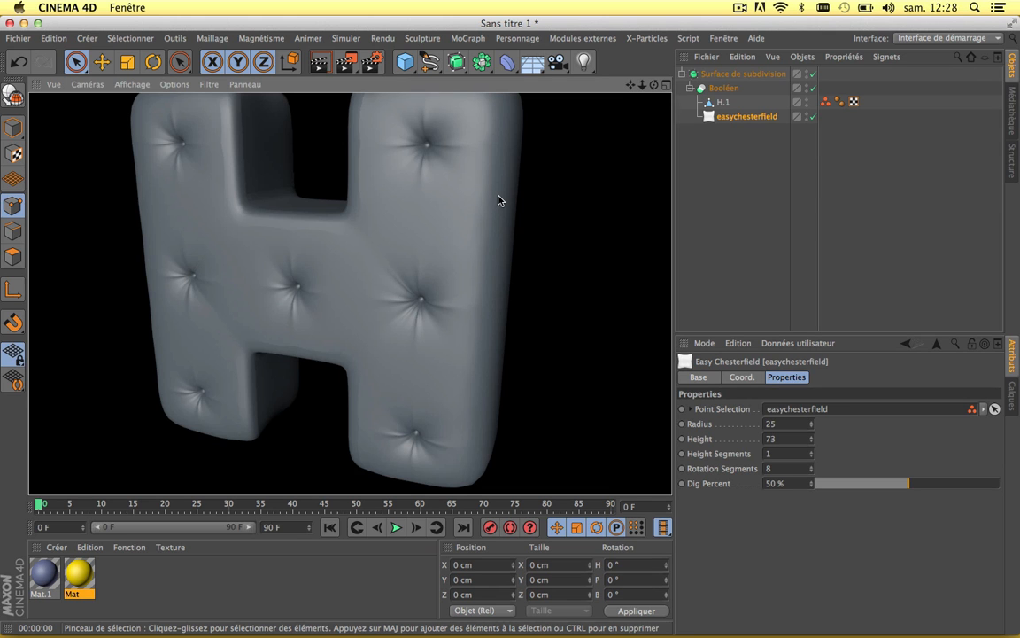
Add a cone and move it along Z in front of the H, to about -250 cm
{"action": "scroll", "coordinate": [498, 199], "scroll_direction": "down", "scroll_amount": 4}
{"action": "scroll", "coordinate": [499, 197], "scroll_direction": "up", "scroll_amount": 6}
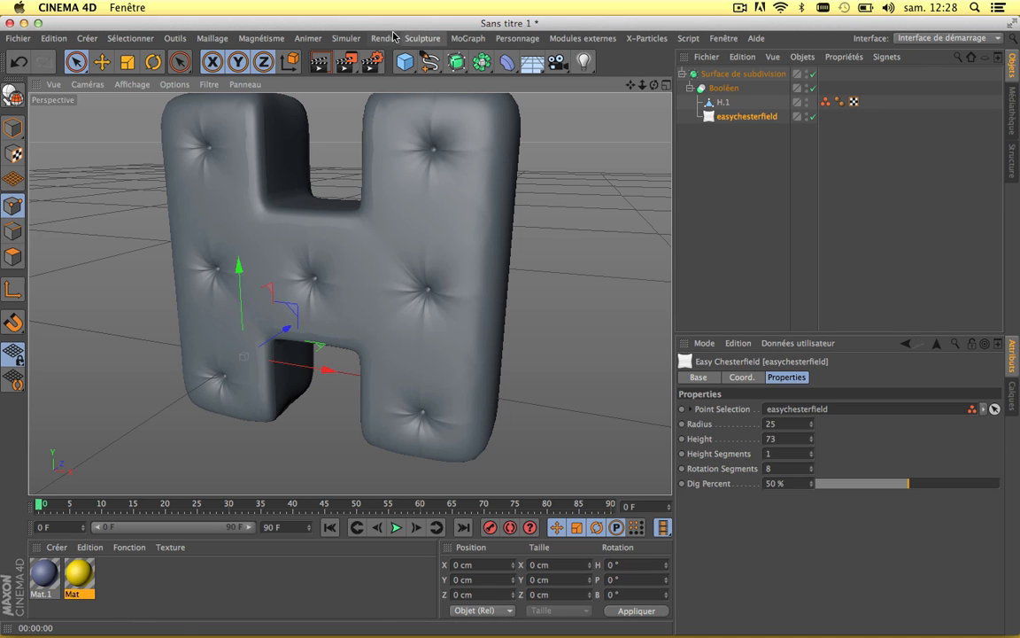
{"action": "left_click", "coordinate": [405, 61]}
{"action": "left_click", "coordinate": [670, 85]}
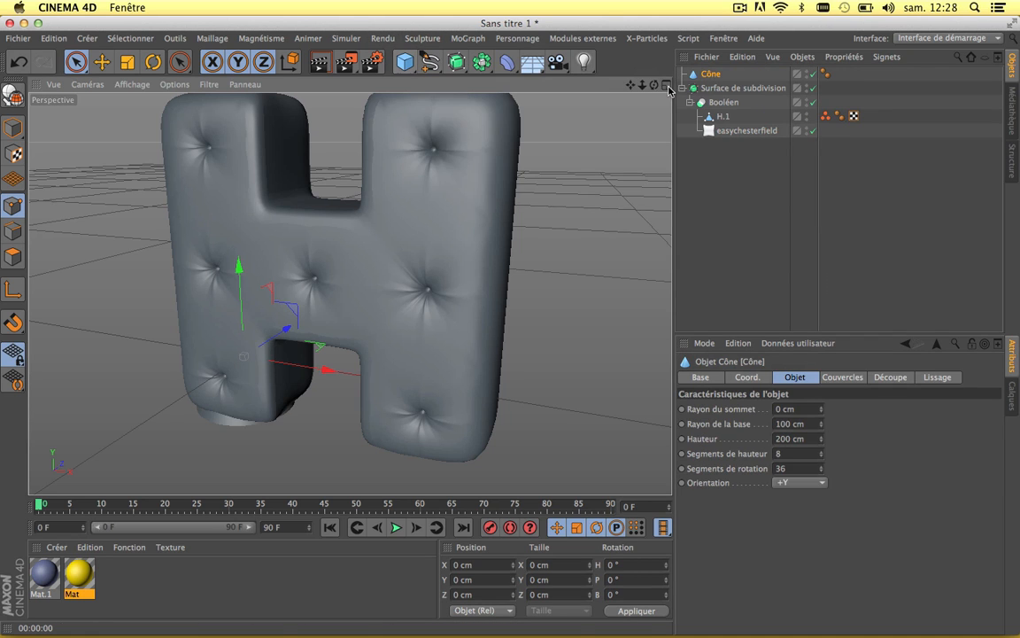
{"action": "scroll", "coordinate": [195, 282], "scroll_direction": "down", "scroll_amount": 4}
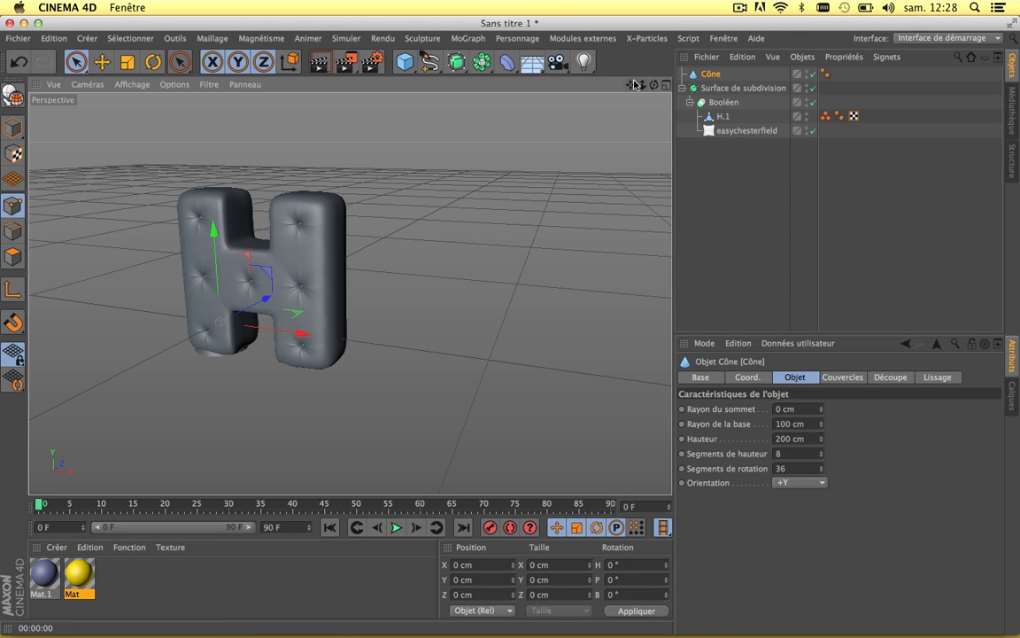
{"action": "left_click_drag", "start_coordinate": [630, 85], "coordinate": [732, 84]}
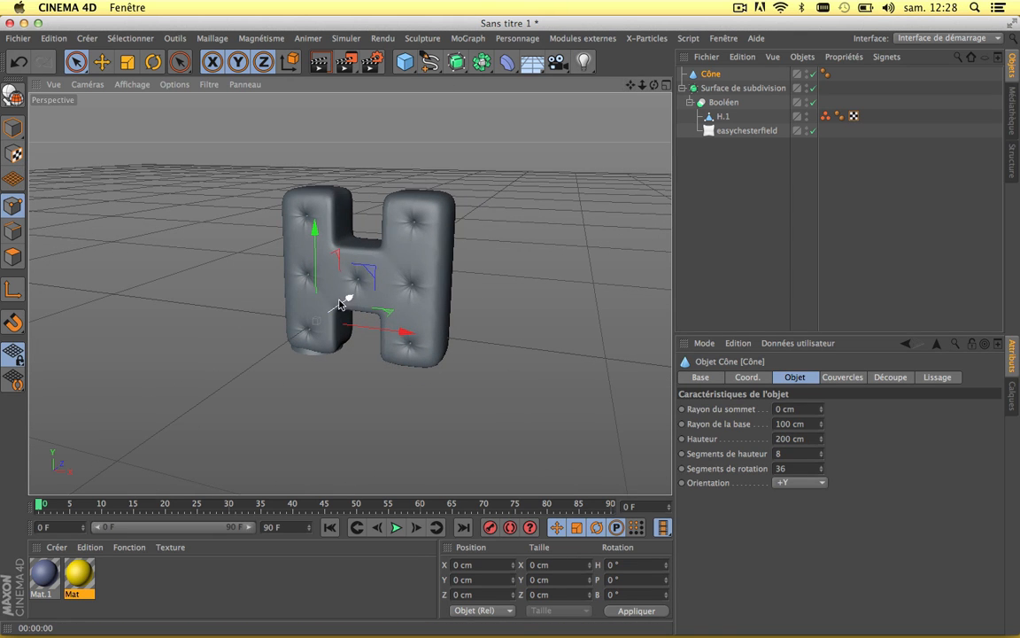
{"action": "left_click_drag", "start_coordinate": [344, 298], "coordinate": [273, 342]}
Scale the whole cone down uniformly to about 65 cm on each axis in model mode
{"action": "scroll", "coordinate": [271, 342], "scroll_direction": "up", "scroll_amount": 5}
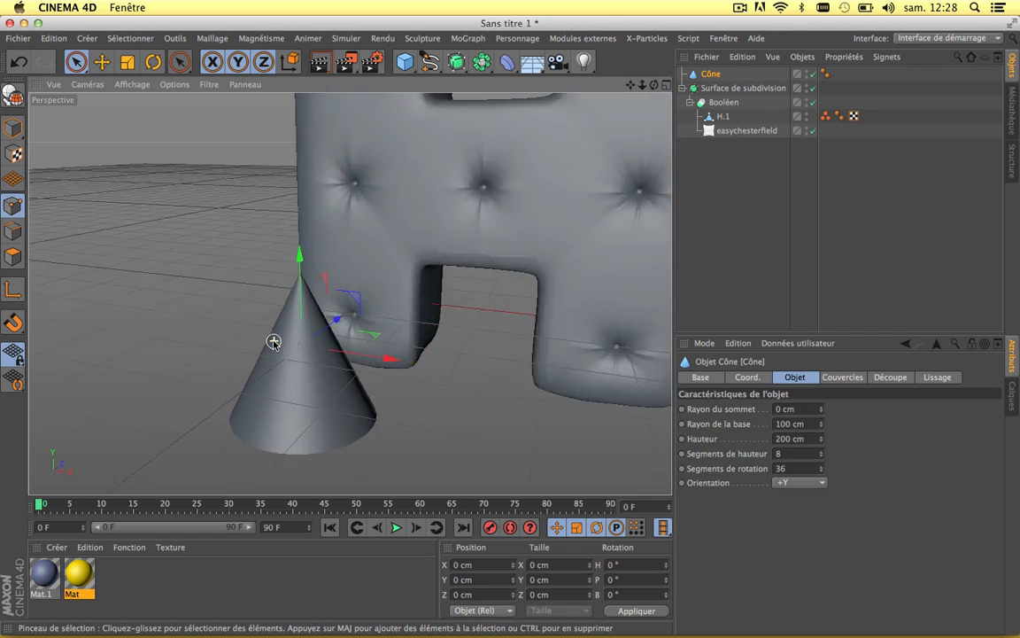
{"action": "scroll", "coordinate": [273, 341], "scroll_direction": "down", "scroll_amount": 3}
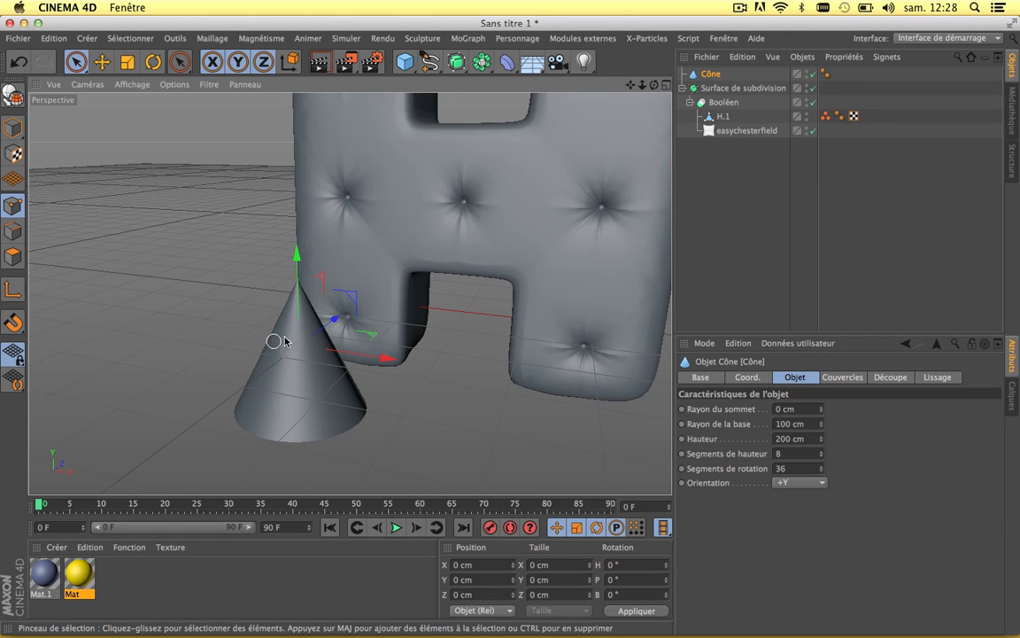
{"action": "scroll", "coordinate": [283, 342], "scroll_direction": "down", "scroll_amount": 1}
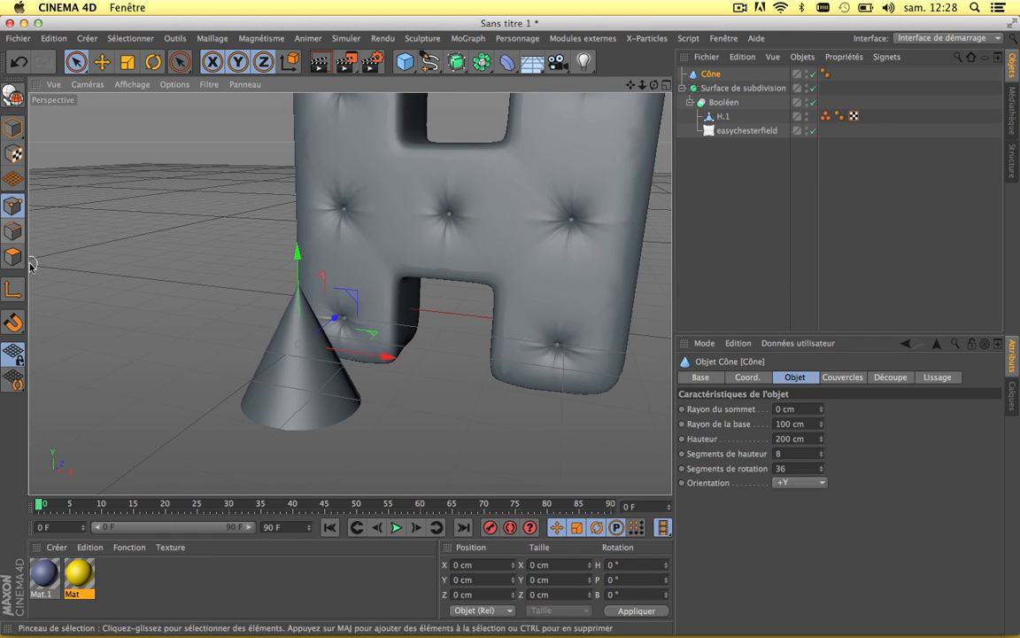
{"action": "left_click", "coordinate": [128, 62]}
{"action": "left_click", "coordinate": [12, 127]}
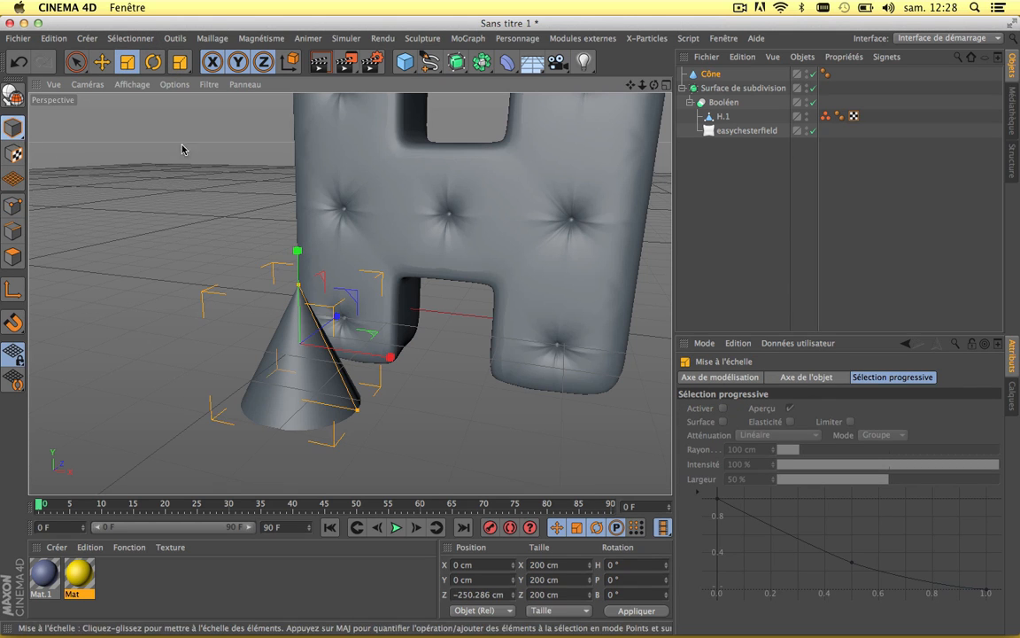
{"action": "left_click_drag", "start_coordinate": [415, 201], "coordinate": [131, 370]}
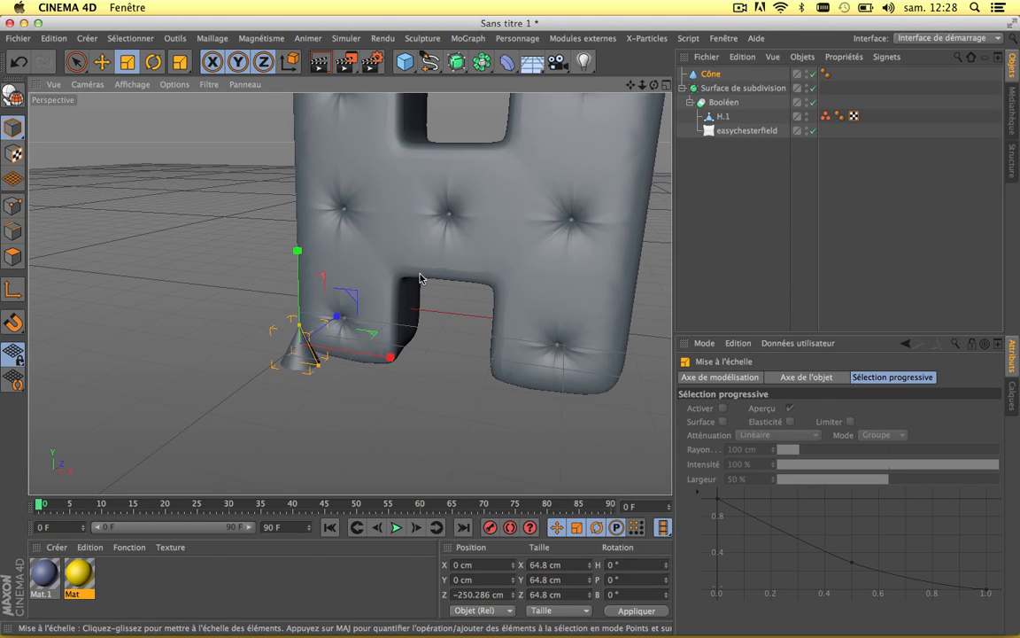
Add an Easychesterfield buttoncloner object to the scene
{"action": "left_click", "coordinate": [583, 38]}
{"action": "mouse_move", "coordinate": [589, 79]}
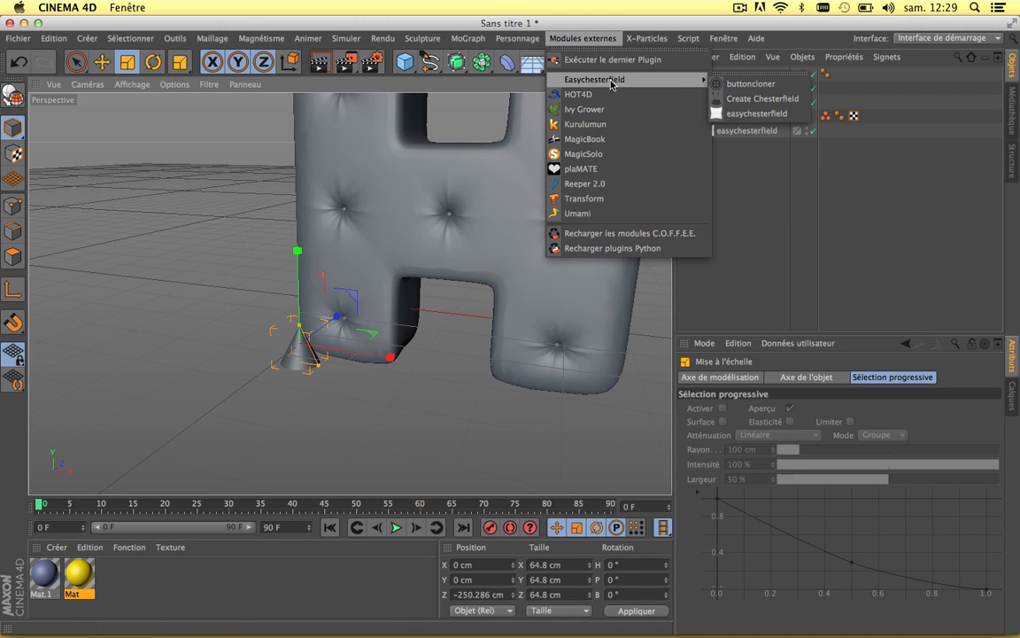
{"action": "left_click", "coordinate": [763, 85]}
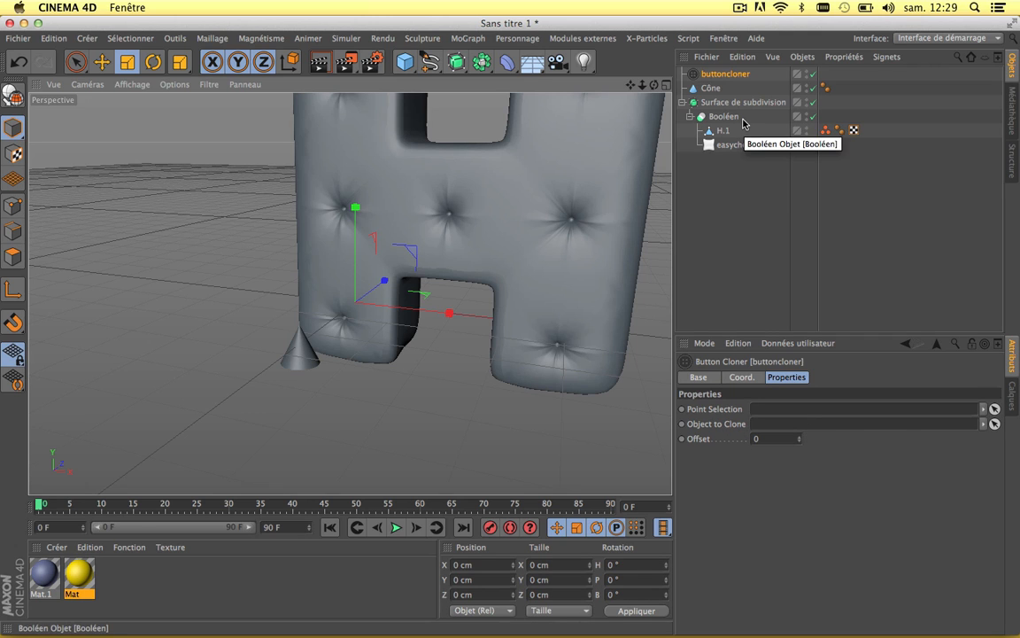
{"action": "left_click_drag", "start_coordinate": [630, 84], "coordinate": [531, 108]}
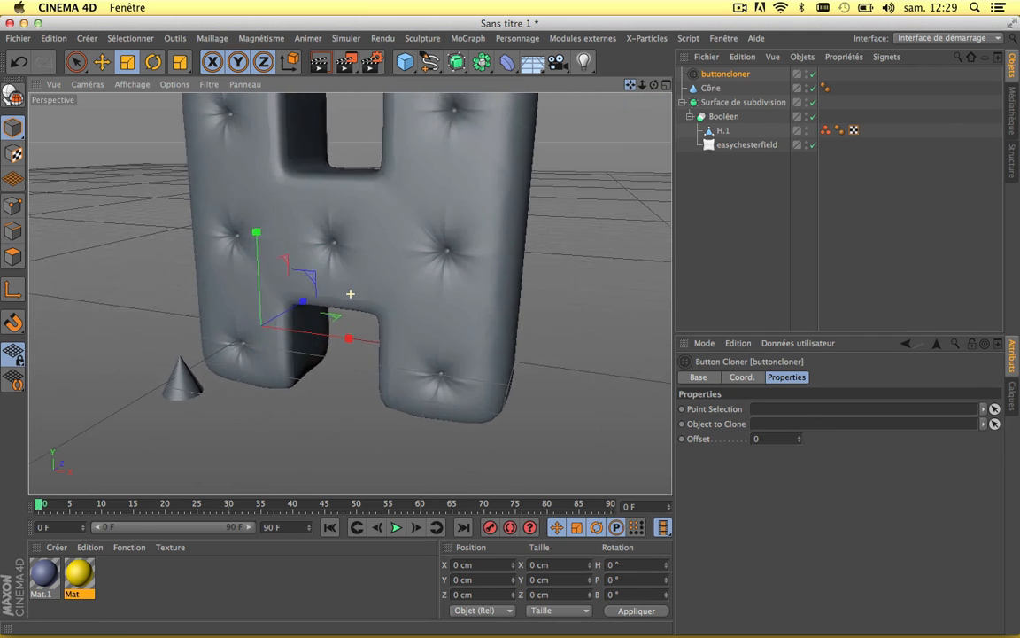
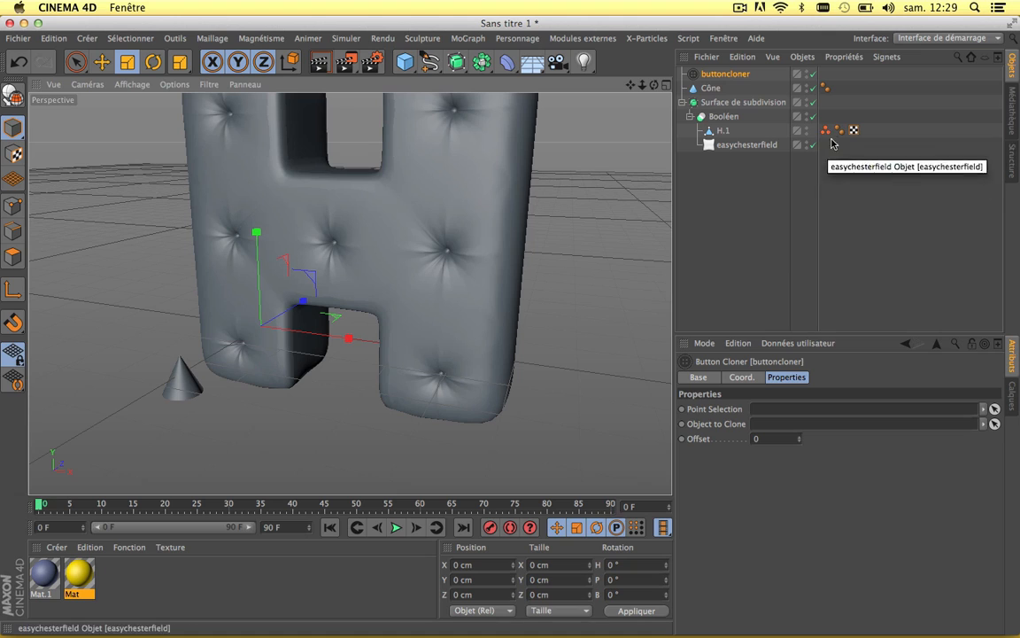
Assign the easychesterfield point selection tag of H.1 as the buttoncloner's Point Selection and the cone as its Object to Clone
{"action": "left_click", "coordinate": [994, 410]}
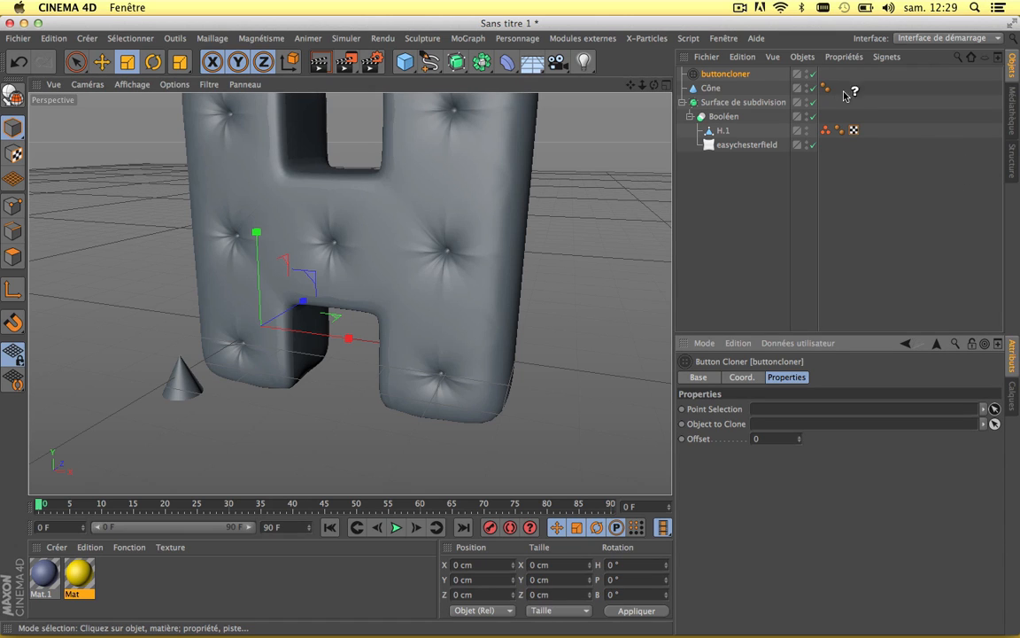
{"action": "left_click", "coordinate": [825, 131]}
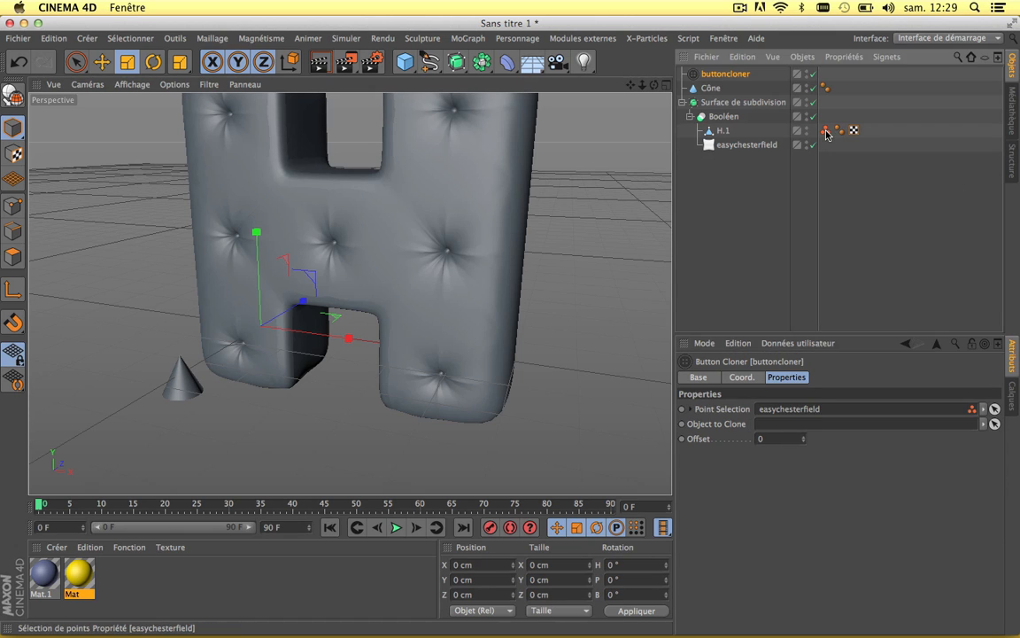
{"action": "left_click", "coordinate": [994, 424]}
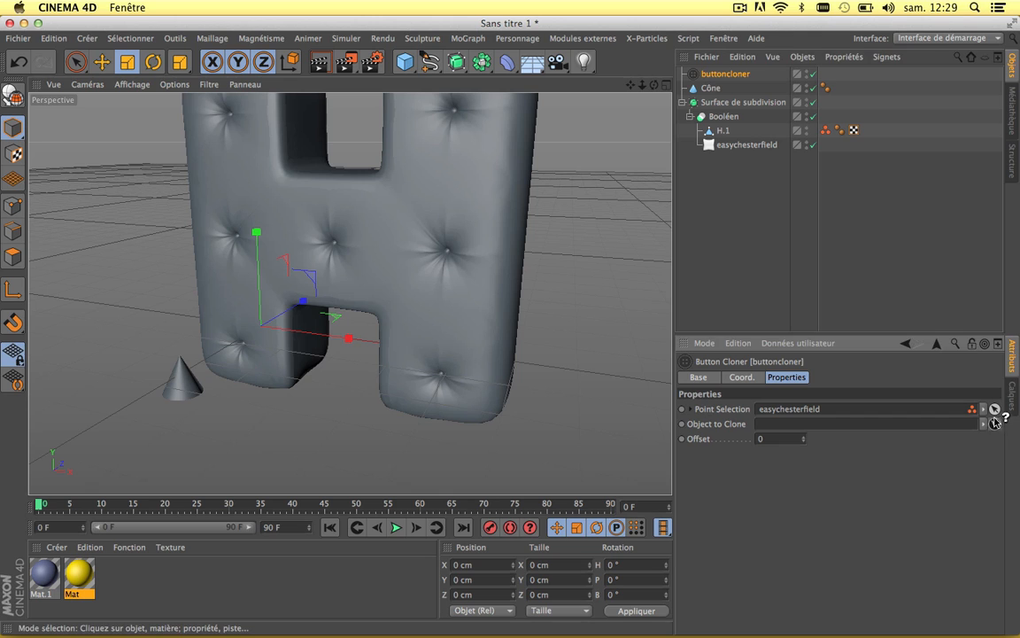
{"action": "left_click", "coordinate": [713, 89]}
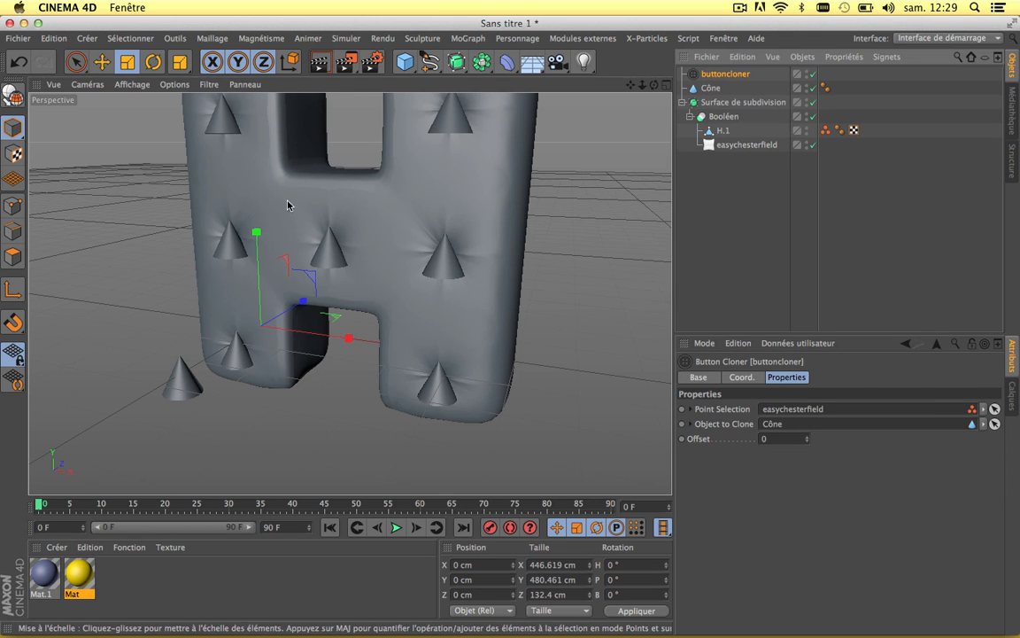
{"action": "scroll", "coordinate": [291, 206], "scroll_direction": "down", "scroll_amount": 5}
{"action": "scroll", "coordinate": [304, 212], "scroll_direction": "up", "scroll_amount": 6}
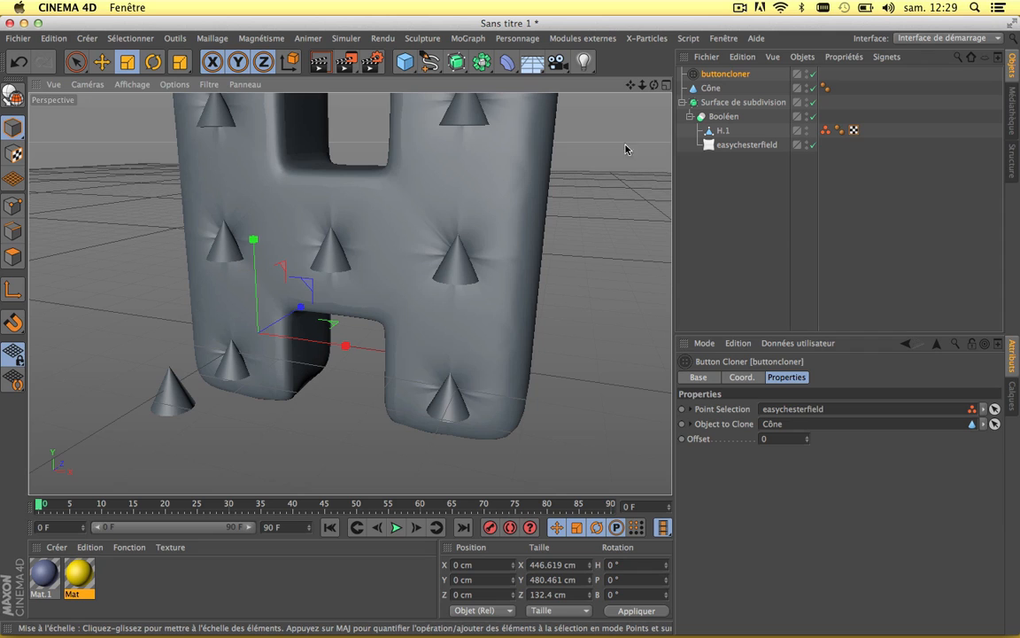
Set the cone's orientation to -Z so the cloned cones point outward from the front of the H
{"action": "left_click", "coordinate": [711, 87]}
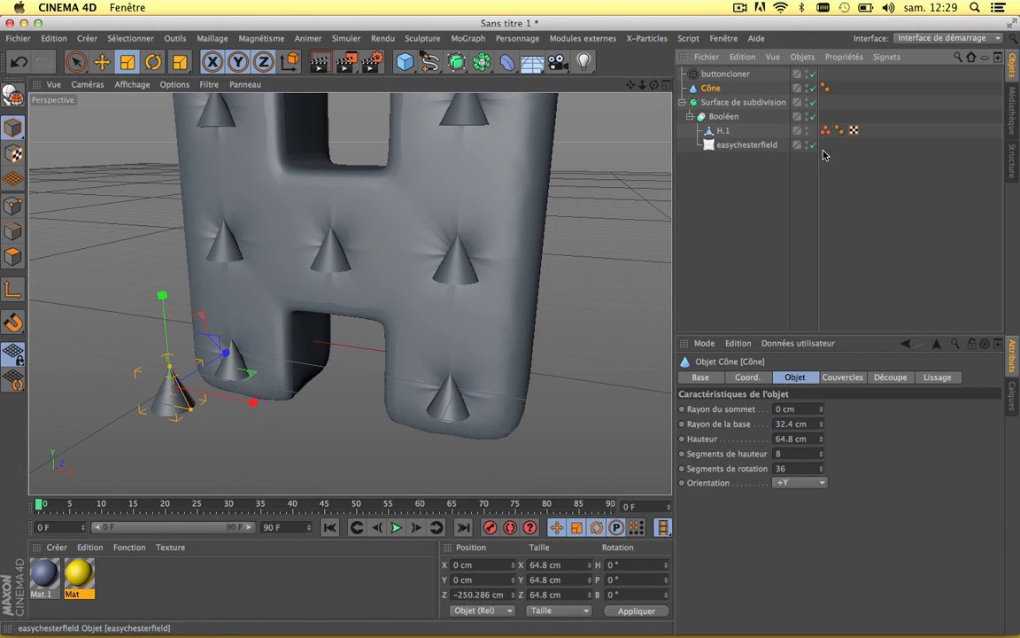
{"action": "left_click", "coordinate": [813, 483]}
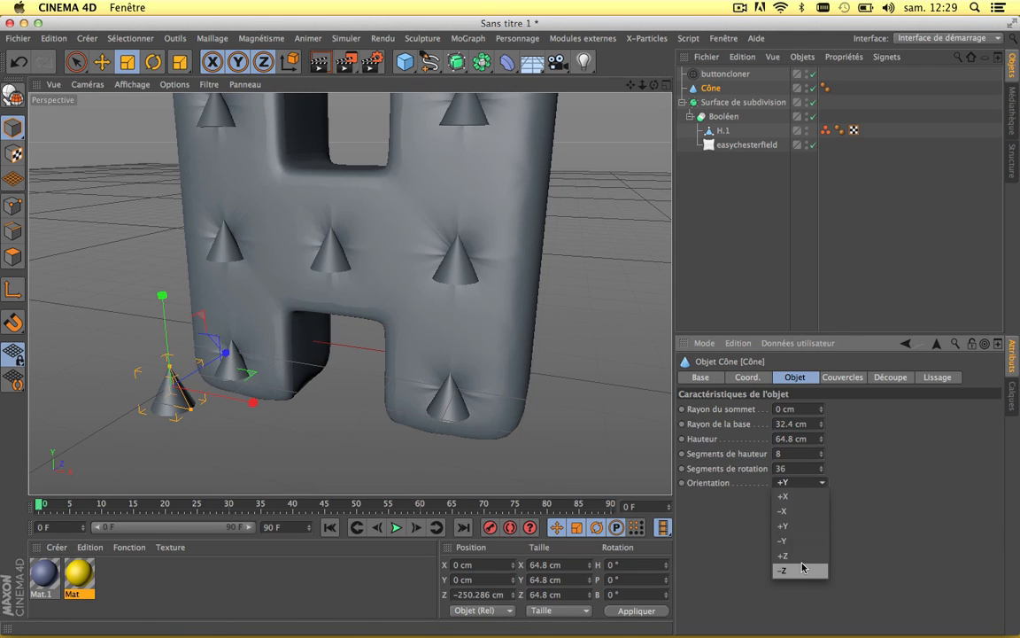
{"action": "left_click", "coordinate": [804, 560]}
{"action": "left_click", "coordinate": [813, 483]}
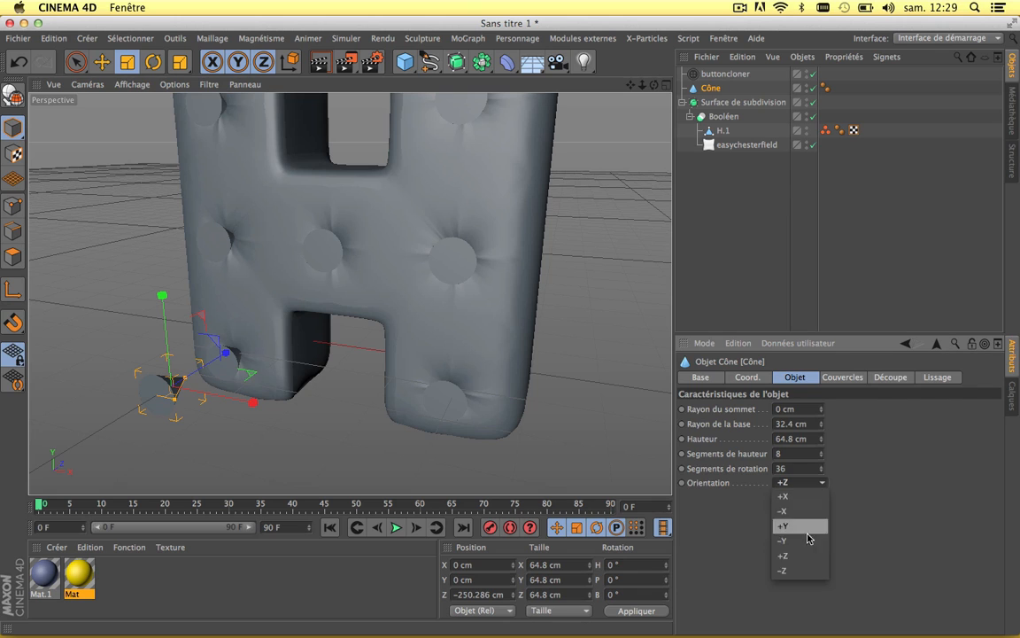
{"action": "left_click", "coordinate": [804, 574]}
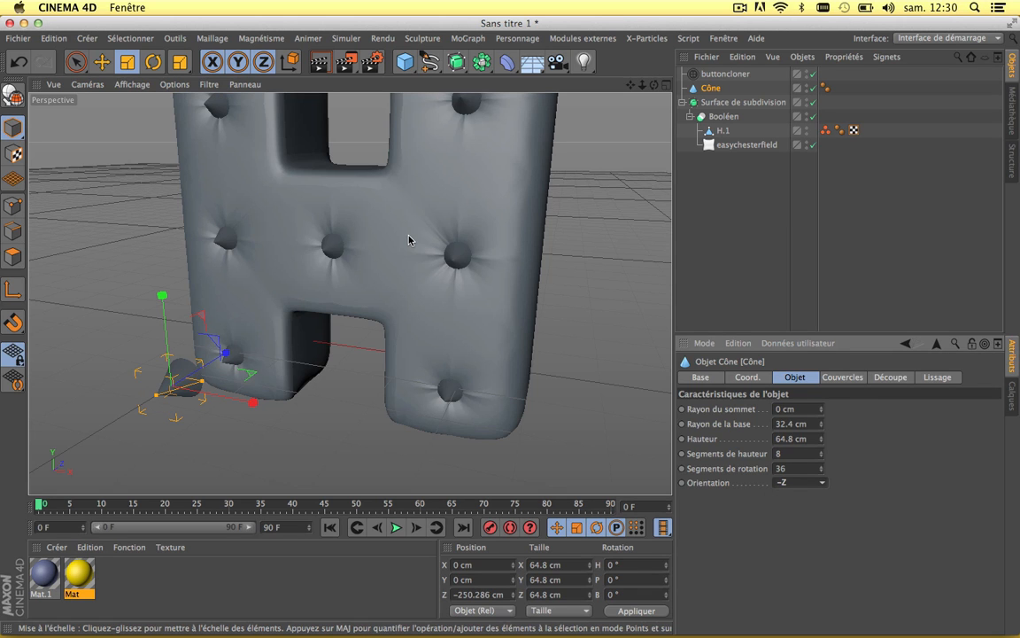
{"action": "left_click_drag", "start_coordinate": [653, 84], "coordinate": [362, 289]}
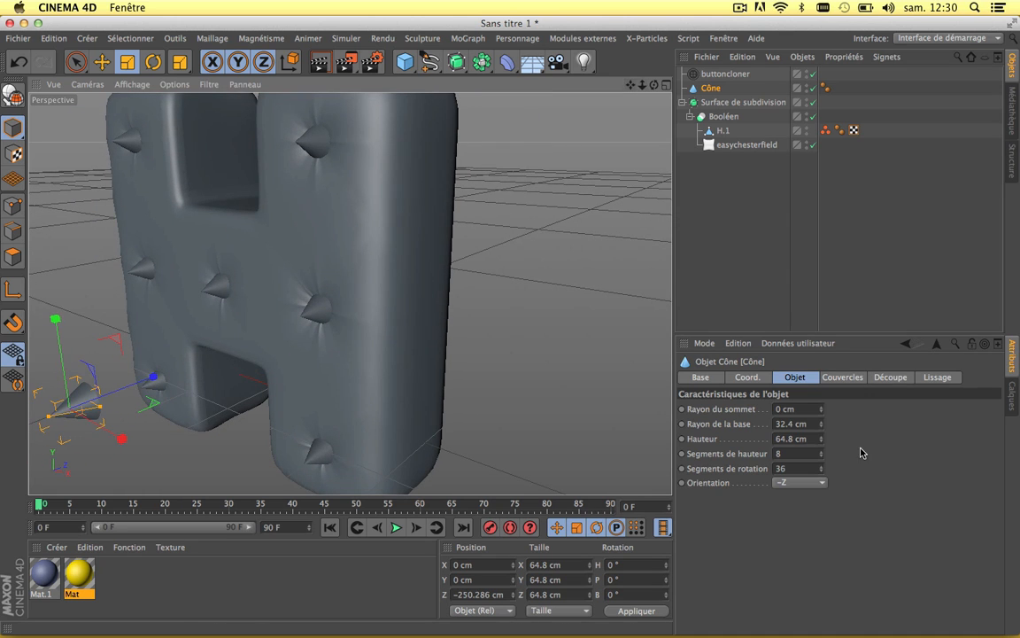
Reduce the cone to a base radius of 19.4 cm and a height of 45.8 cm, and hide the original cone
{"action": "left_click_drag", "start_coordinate": [824, 441], "coordinate": [821, 478]}
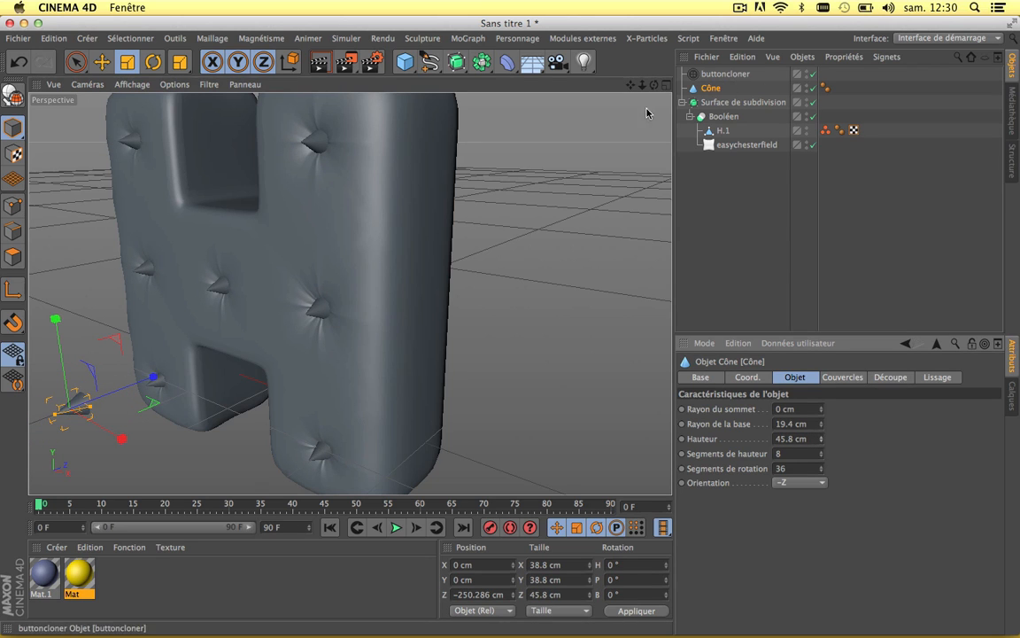
{"action": "scroll", "coordinate": [489, 222], "scroll_direction": "down", "scroll_amount": 5}
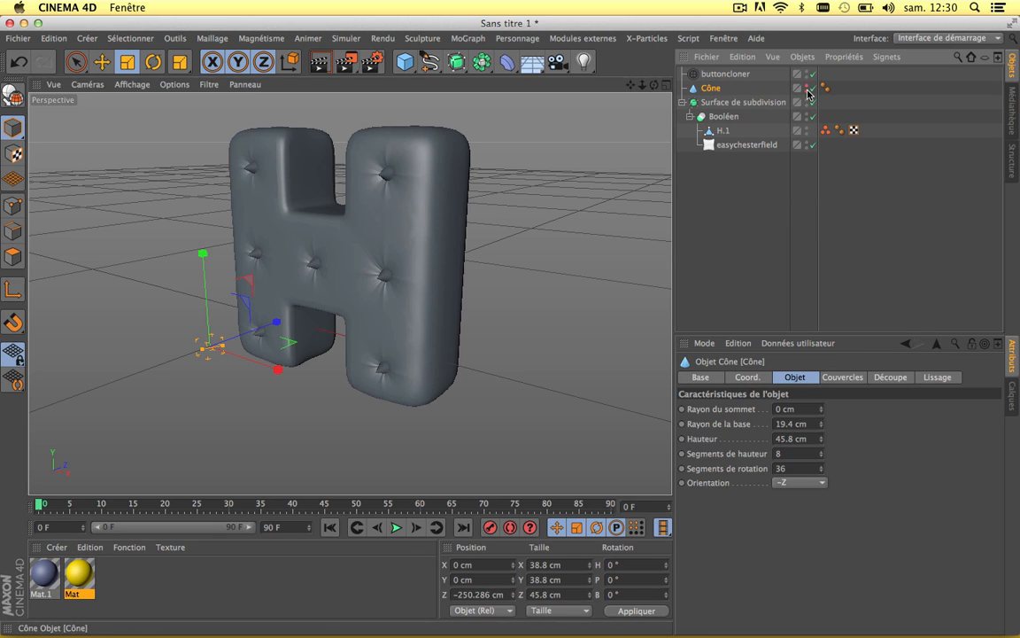
Set the buttoncloner's Offset to 1
{"action": "left_click", "coordinate": [724, 75]}
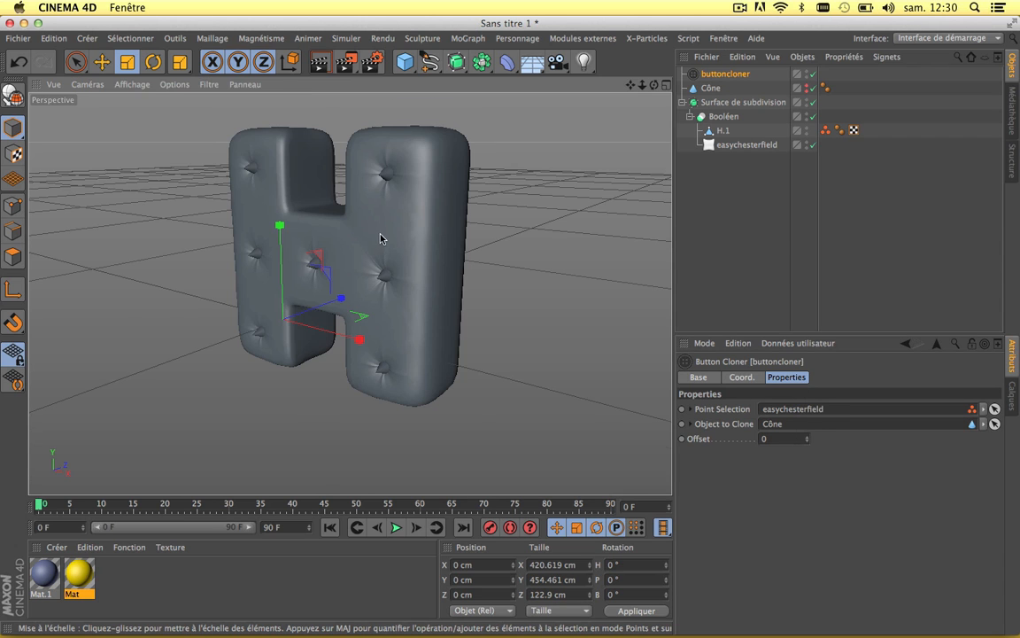
{"action": "scroll", "coordinate": [342, 211], "scroll_direction": "up", "scroll_amount": 3}
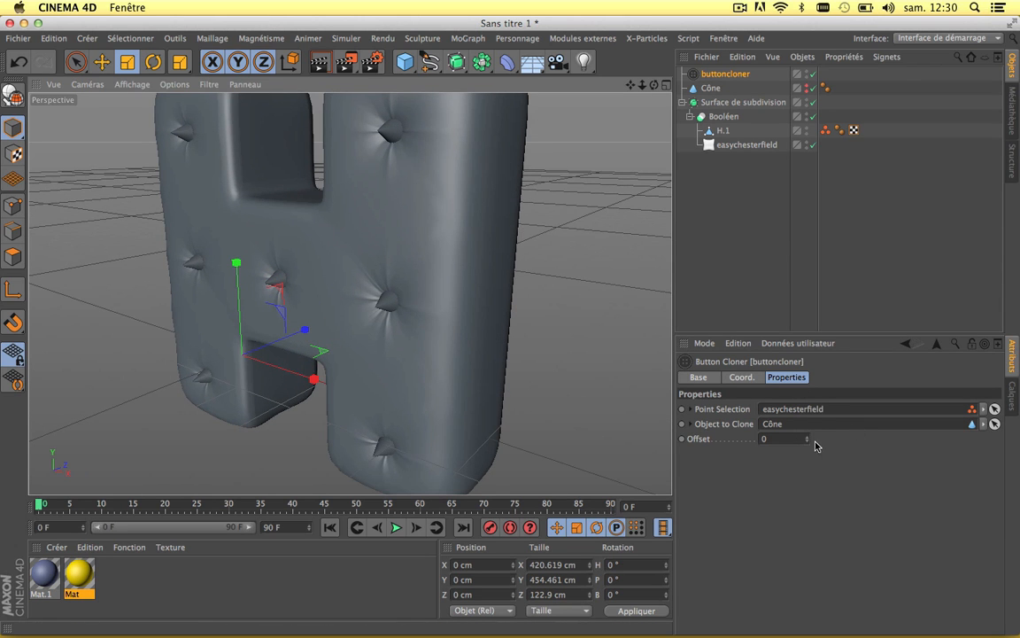
{"action": "mouse_move", "coordinate": [808, 441]}
{"action": "left_mouse_down"}
{"action": "mouse_move", "coordinate": [808, 411]}
{"action": "mouse_move", "coordinate": [808, 576]}
{"action": "mouse_move", "coordinate": [808, 429]}
{"action": "mouse_move", "coordinate": [808, 538]}
{"action": "mouse_move", "coordinate": [808, 432]}
{"action": "mouse_move", "coordinate": [808, 442]}
{"action": "left_mouse_up"}
{"action": "scroll", "coordinate": [385, 367], "scroll_direction": "down", "scroll_amount": 6}
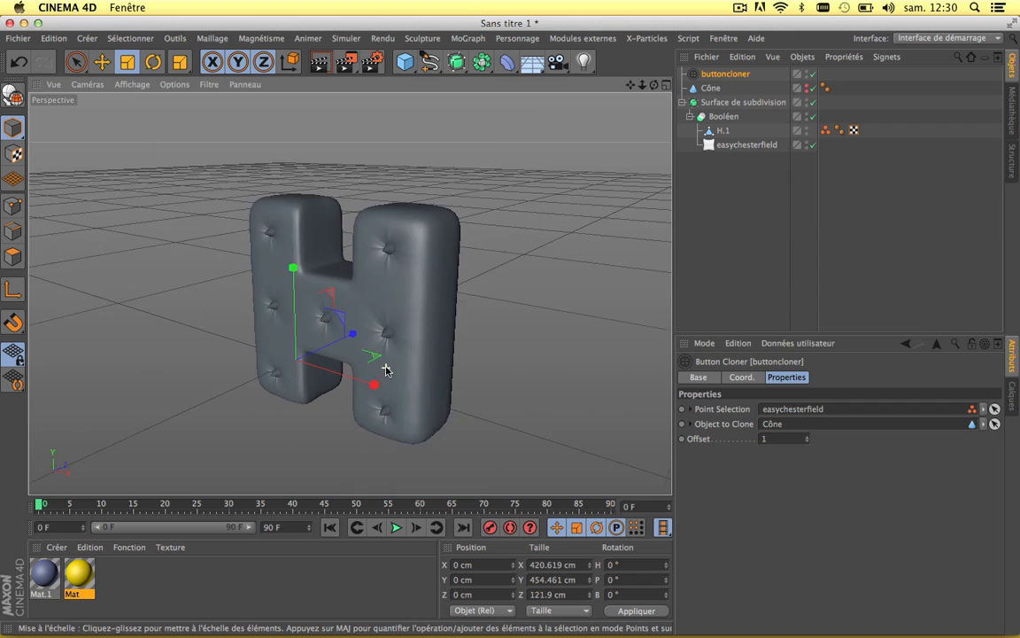
Apply the blue material Mat.1 to the Booléen object and the yellow material Mat to the cone
{"action": "scroll", "coordinate": [385, 366], "scroll_direction": "up", "scroll_amount": 3}
{"action": "left_click_drag", "start_coordinate": [51, 572], "coordinate": [724, 116]}
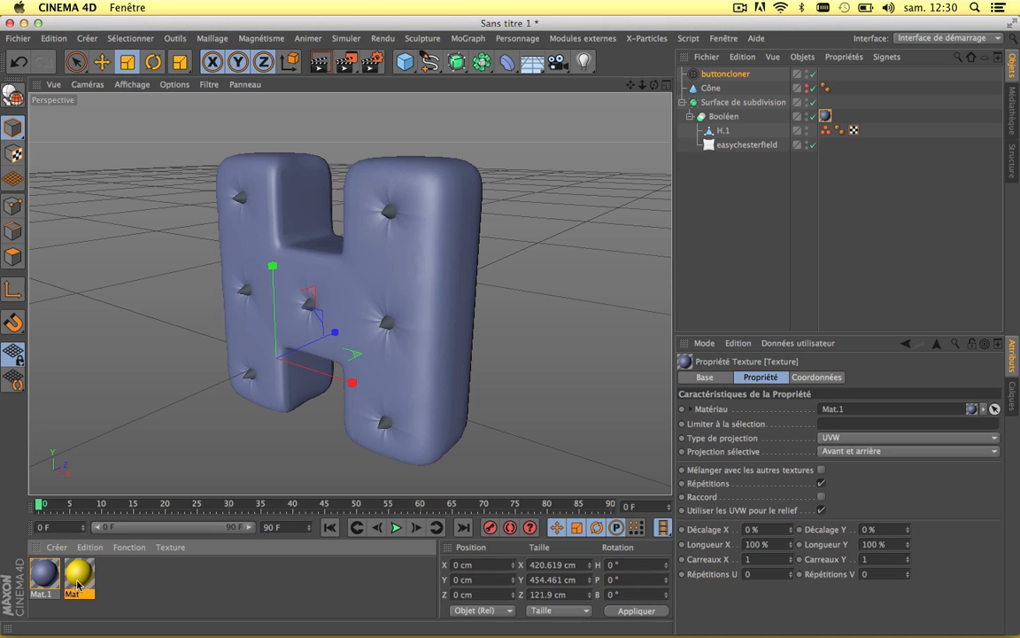
{"action": "left_click_drag", "start_coordinate": [78, 583], "coordinate": [718, 88]}
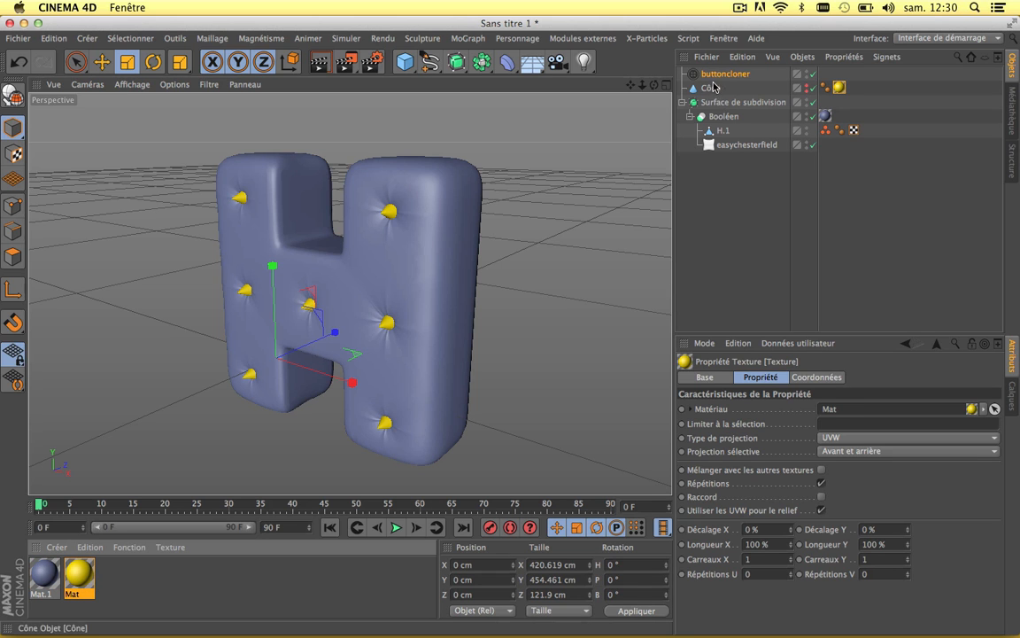
Render the view of the blue tufted H to examine its yellow cone buttons
{"action": "left_click", "coordinate": [316, 64]}
{"action": "scroll", "coordinate": [400, 265], "scroll_direction": "up", "scroll_amount": 5}
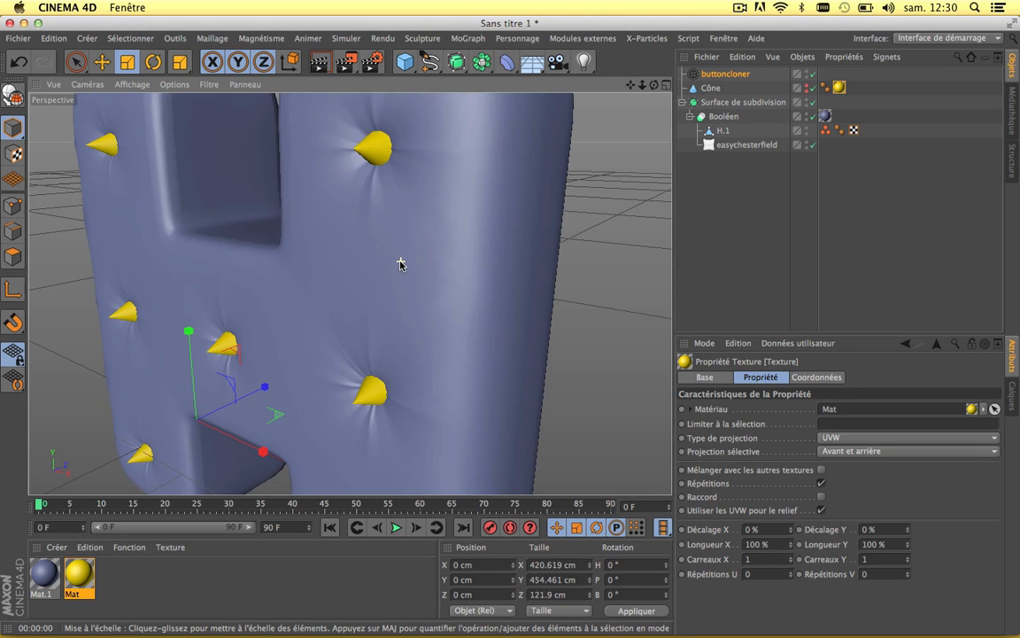
{"action": "scroll", "coordinate": [398, 238], "scroll_direction": "down", "scroll_amount": 5}
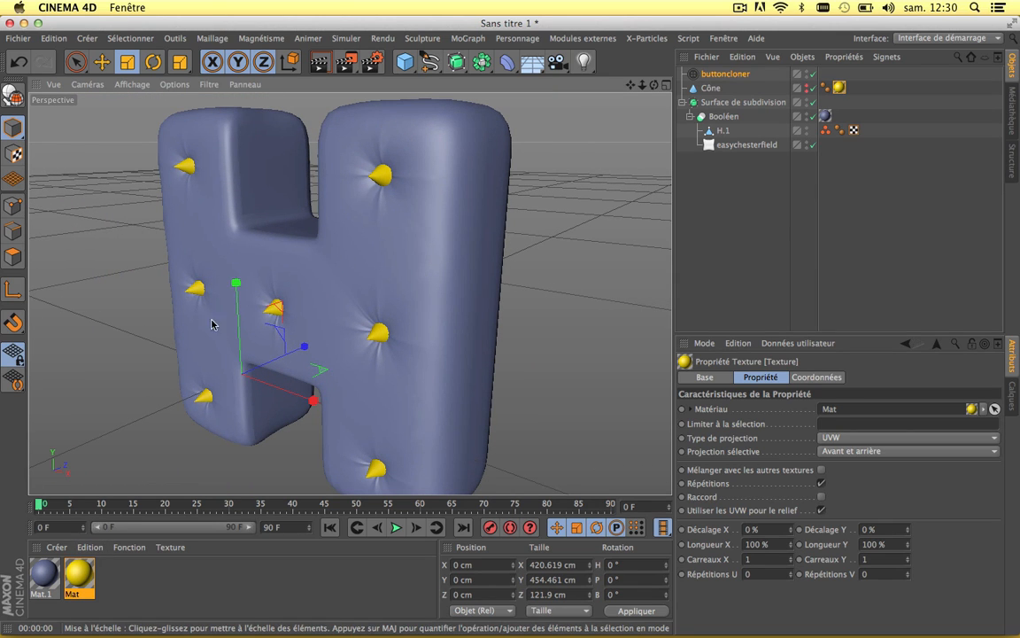
{"action": "left_click", "coordinate": [316, 62]}
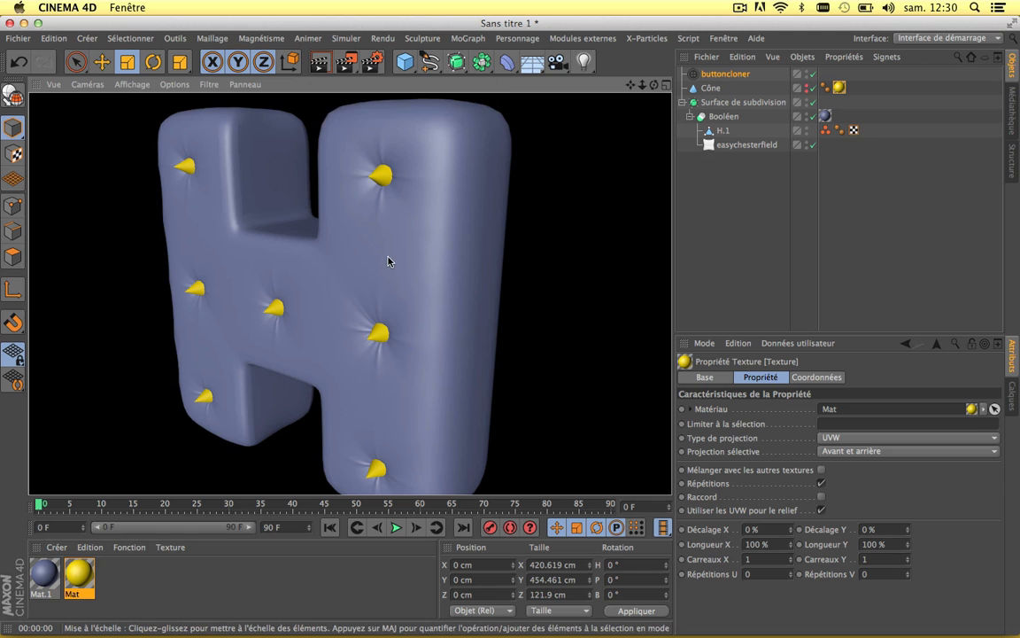
Delete all scene objects and both materials, and close the document
{"action": "scroll", "coordinate": [388, 260], "scroll_direction": "down", "scroll_amount": 5}
{"action": "left_click_drag", "start_coordinate": [715, 192], "coordinate": [728, 66]}
{"action": "key", "text": "Delete"}
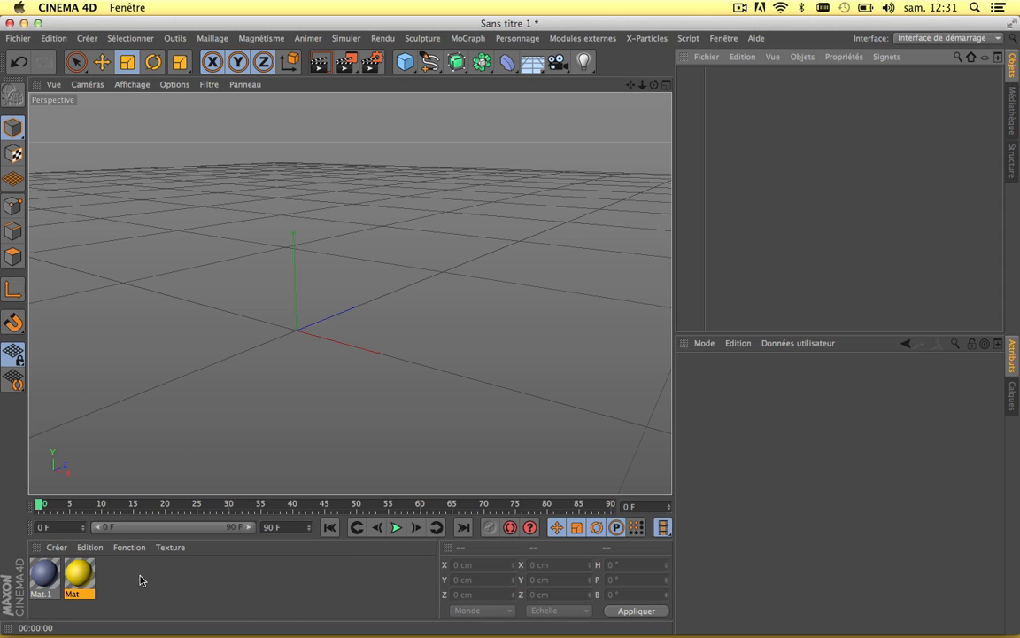
{"action": "left_click", "coordinate": [39, 581], "text": "shift"}
{"action": "key", "text": "Delete"}
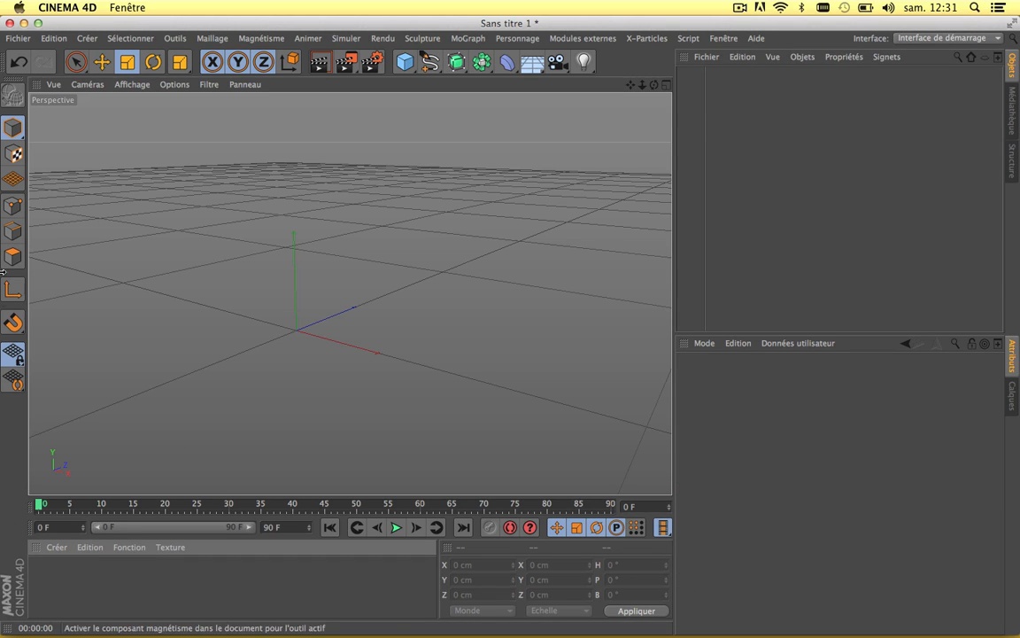
{"action": "left_click", "coordinate": [10, 24]}
{"action": "left_click", "coordinate": [476, 234]}
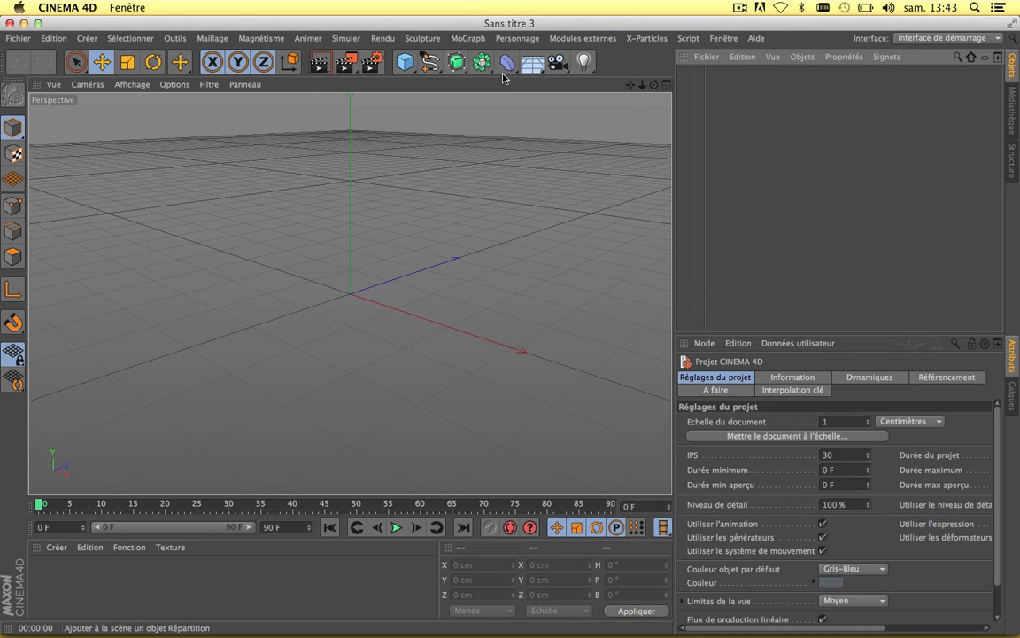
Draw an S-shaped, four-point Bézier spline in the maximized front view, ending at about X 2758 cm, Y 4637 cm
{"action": "left_click_drag", "start_coordinate": [430, 61], "coordinate": [559, 80]}
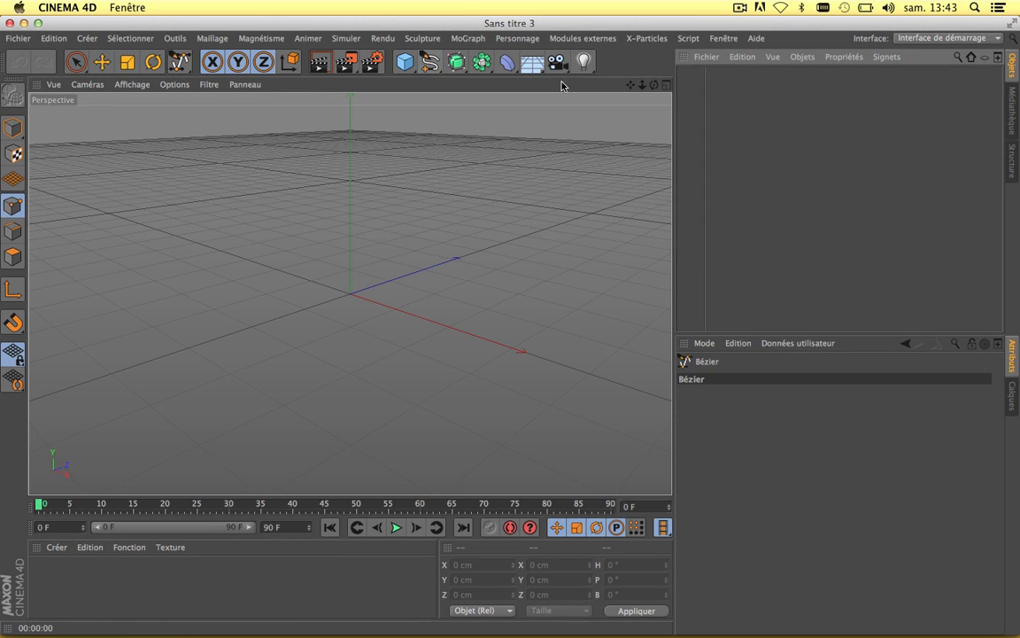
{"action": "left_click", "coordinate": [666, 85]}
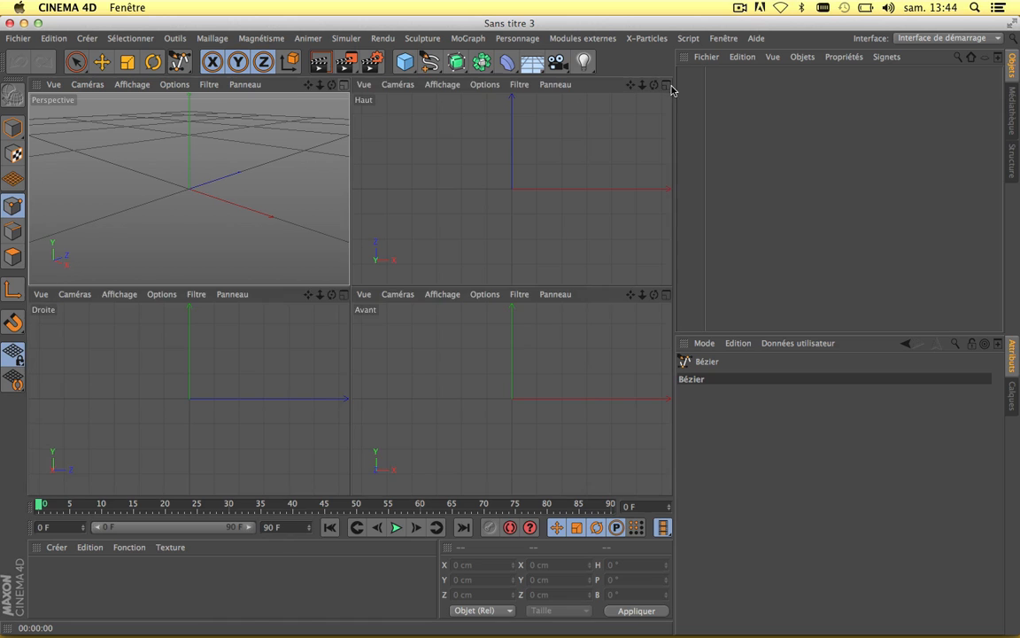
{"action": "left_click", "coordinate": [666, 294]}
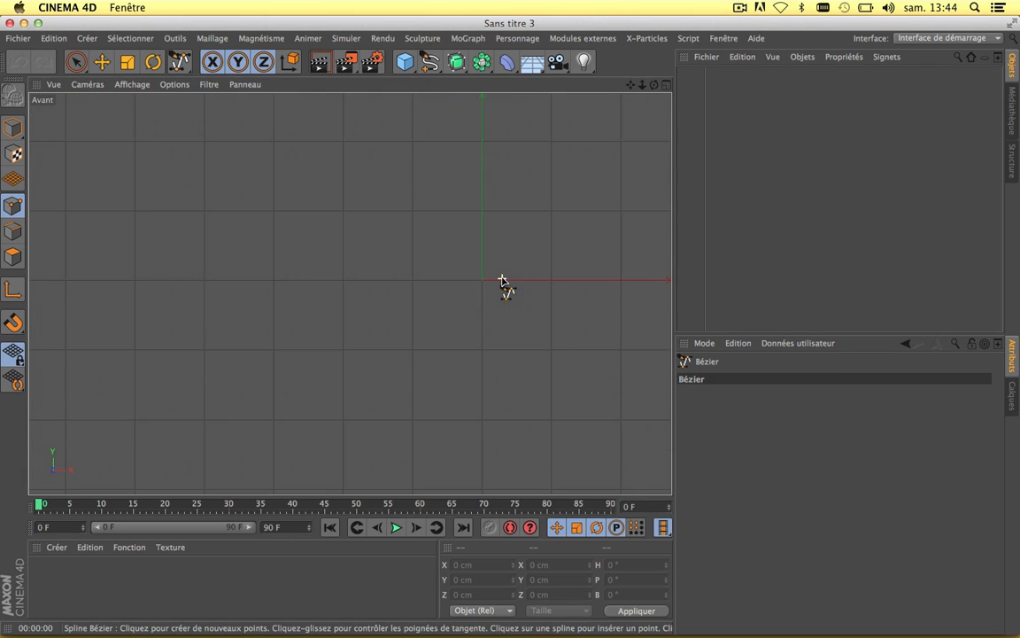
{"action": "left_click_drag", "start_coordinate": [631, 85], "coordinate": [489, 219]}
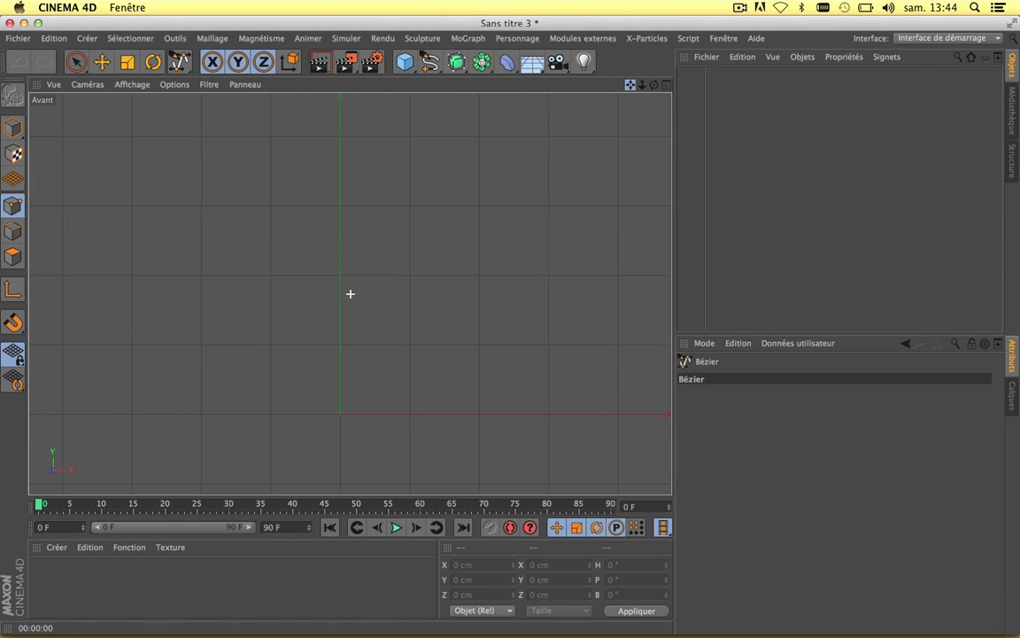
{"action": "left_click", "coordinate": [179, 397]}
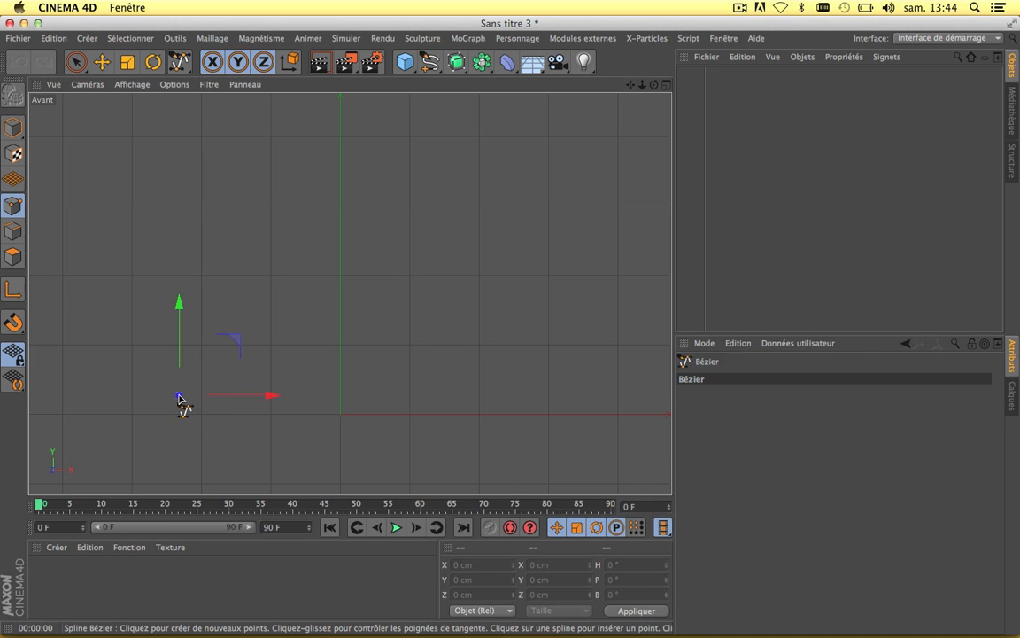
{"action": "left_click_drag", "start_coordinate": [508, 340], "coordinate": [503, 291]}
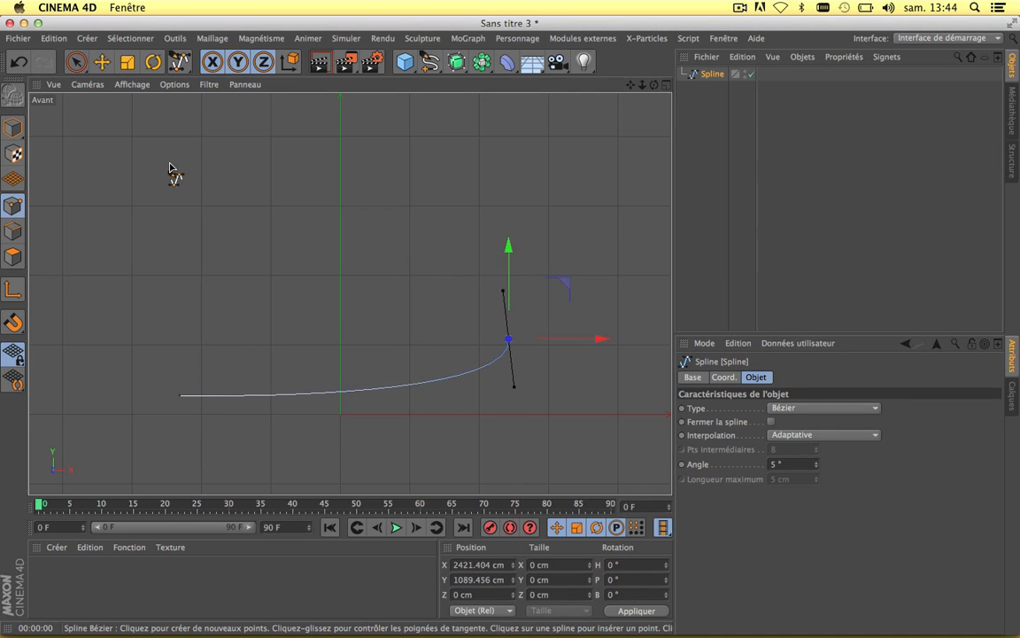
{"action": "left_click_drag", "start_coordinate": [182, 165], "coordinate": [181, 123]}
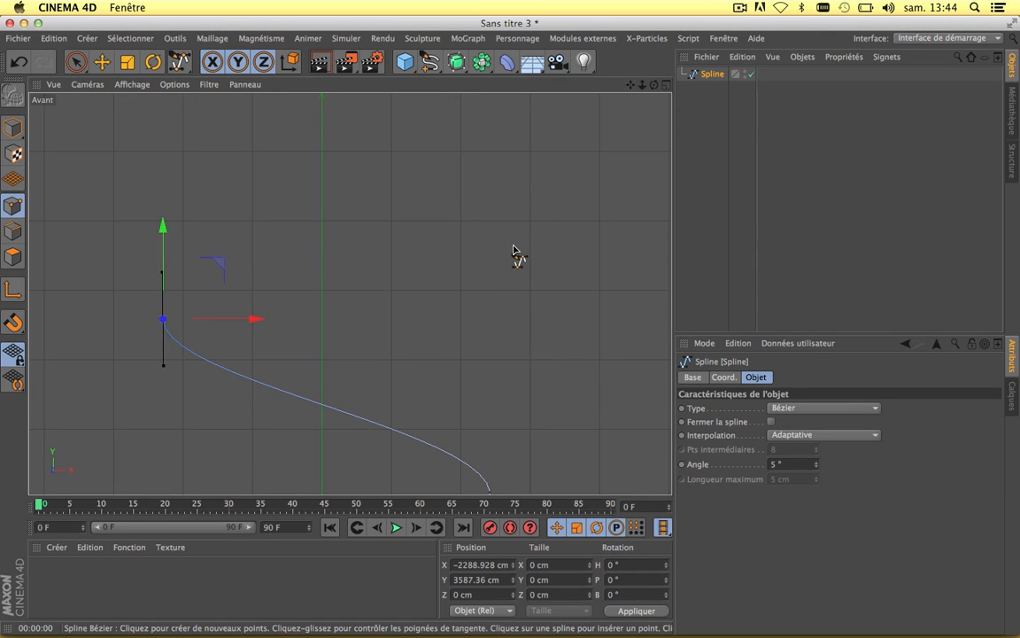
{"action": "left_click_drag", "start_coordinate": [515, 245], "coordinate": [535, 257]}
{"action": "scroll", "coordinate": [538, 264], "scroll_direction": "down", "scroll_amount": 5}
{"action": "scroll", "coordinate": [535, 251], "scroll_direction": "up", "scroll_amount": 4}
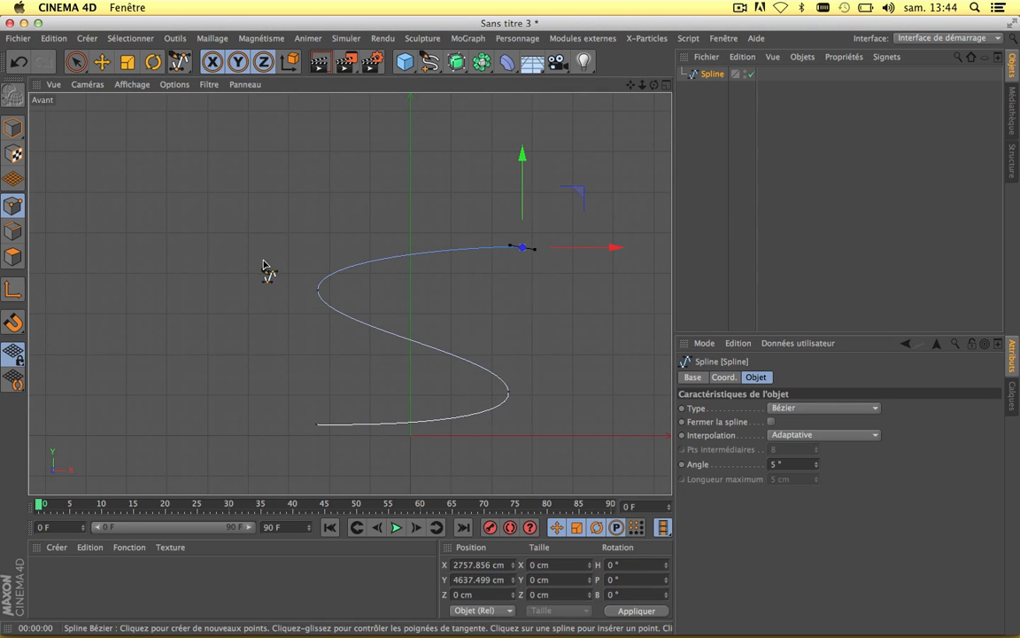
Lengthen the tangent handles of the spline's two middle points with the Move tool to round both bends of the S
{"action": "left_click", "coordinate": [102, 62]}
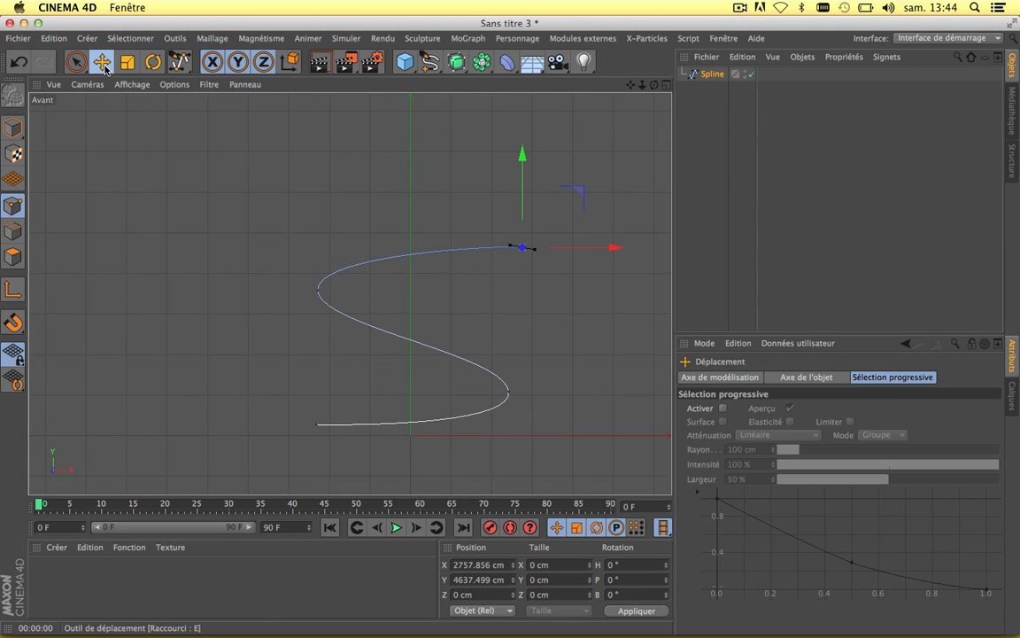
{"action": "left_click", "coordinate": [317, 292]}
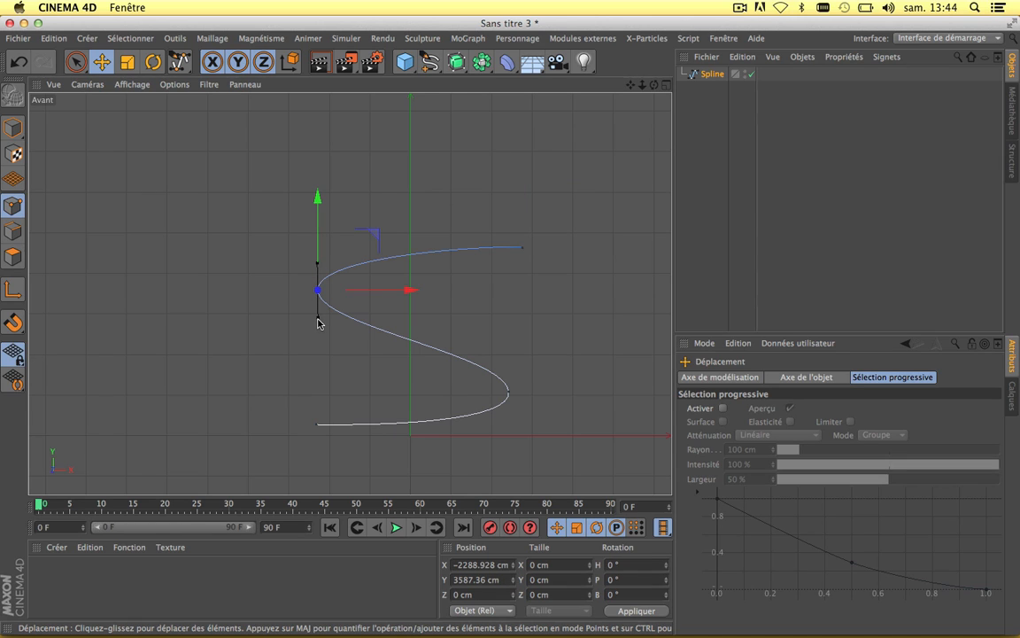
{"action": "left_click_drag", "start_coordinate": [318, 323], "coordinate": [314, 353]}
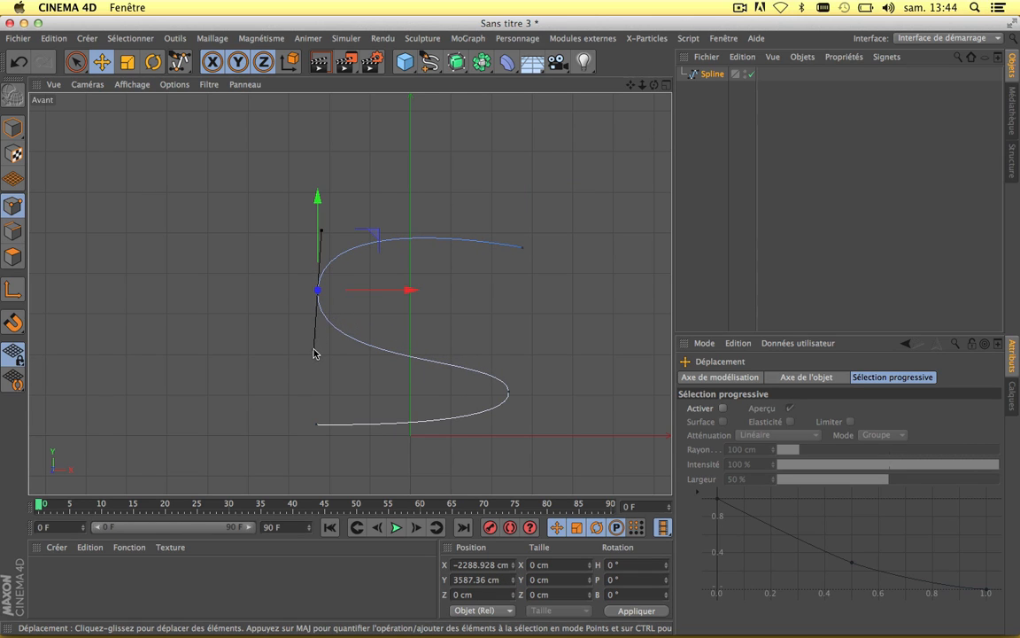
{"action": "left_click", "coordinate": [509, 394]}
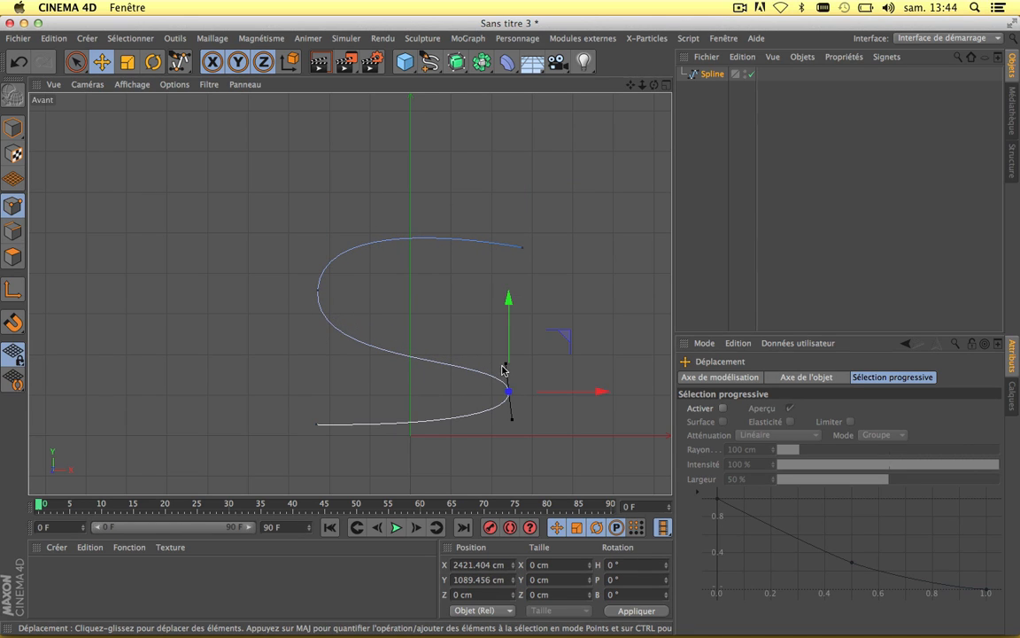
{"action": "left_click_drag", "start_coordinate": [502, 369], "coordinate": [503, 330]}
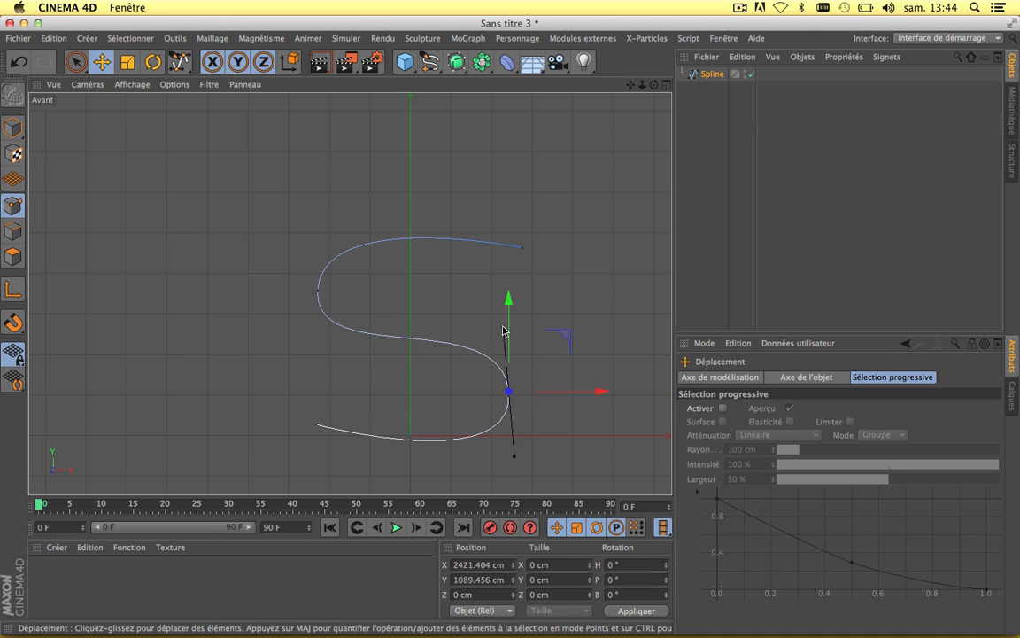
Move the spline's upper end point to about X 2444 cm, Y 5266 cm, and the upper bend's point to about Y 3814 cm with vertical tangents
{"action": "left_click", "coordinate": [522, 249]}
{"action": "left_click_drag", "start_coordinate": [523, 206], "coordinate": [523, 179]}
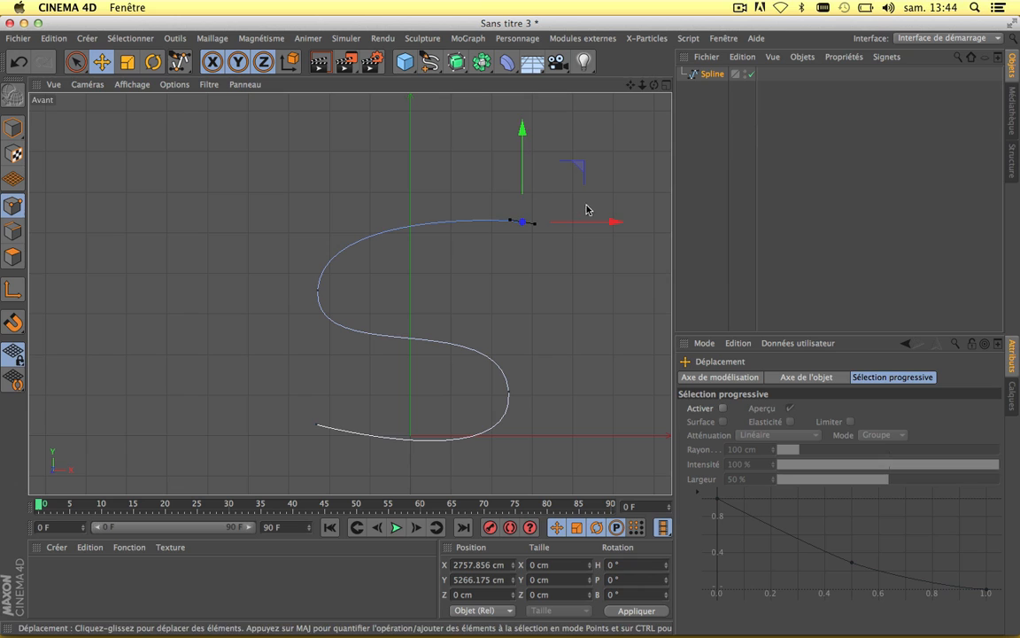
{"action": "mouse_move", "coordinate": [602, 219]}
{"action": "left_mouse_down"}
{"action": "mouse_move", "coordinate": [578, 222]}
{"action": "mouse_move", "coordinate": [591, 224]}
{"action": "left_mouse_up"}
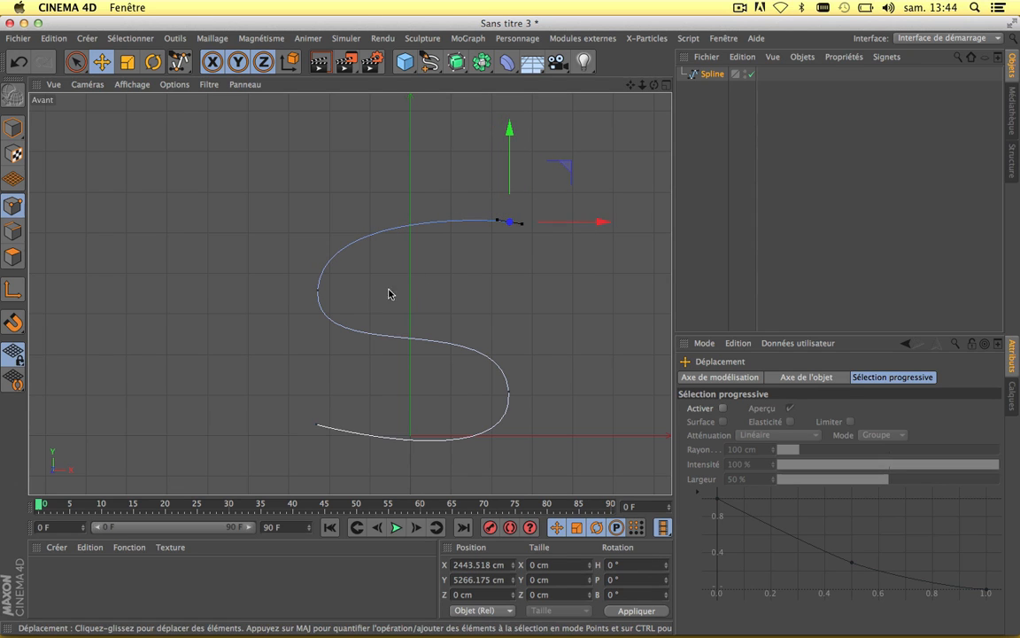
{"action": "left_click", "coordinate": [317, 291]}
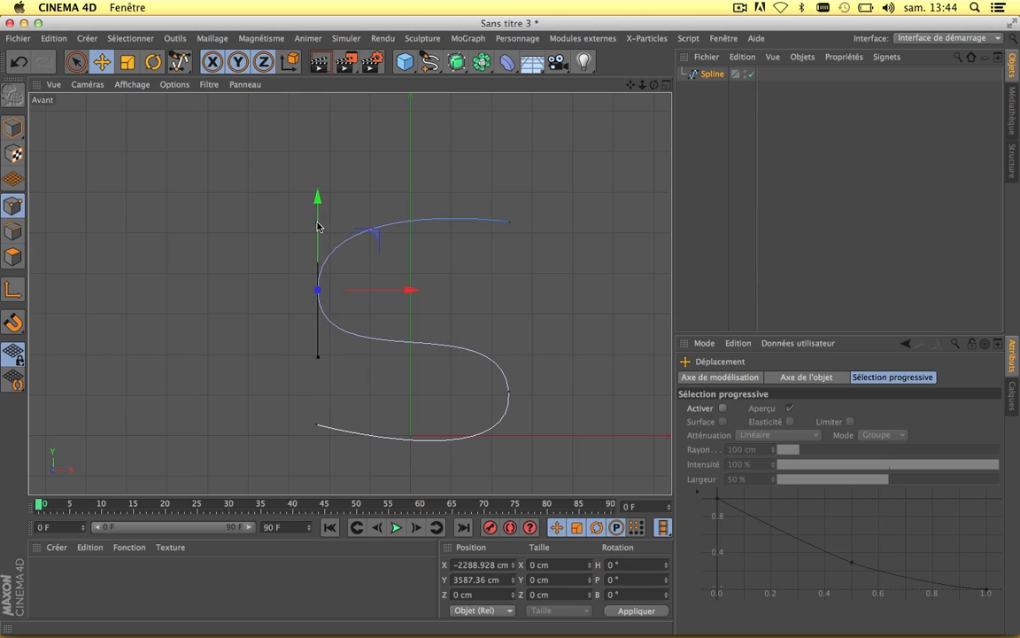
{"action": "left_click_drag", "start_coordinate": [317, 223], "coordinate": [318, 203]}
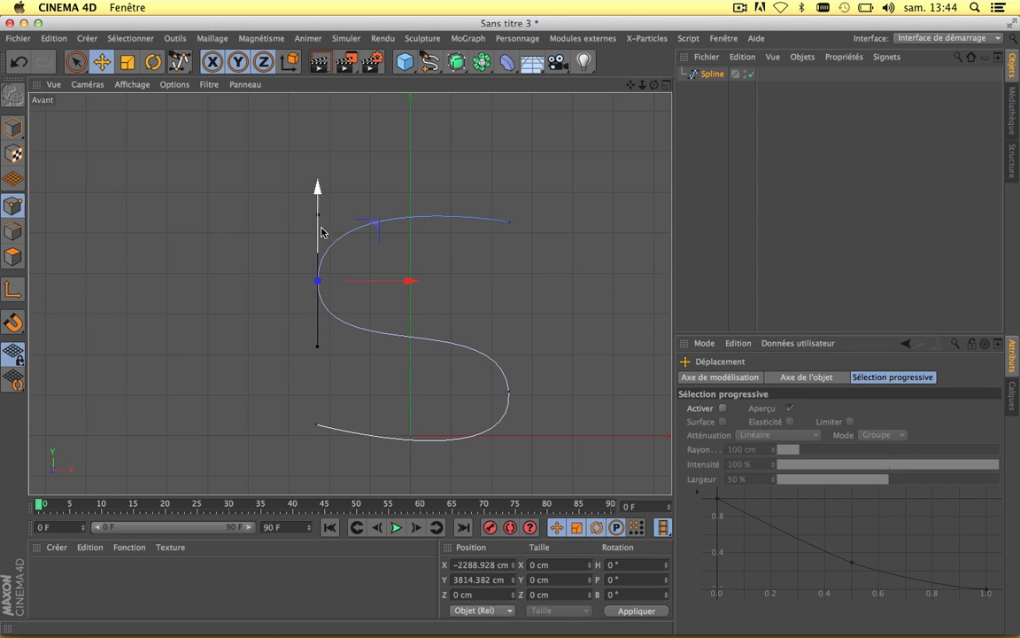
Maximize the perspective view and zoom out to frame the S-shaped spline
{"action": "left_click", "coordinate": [667, 85]}
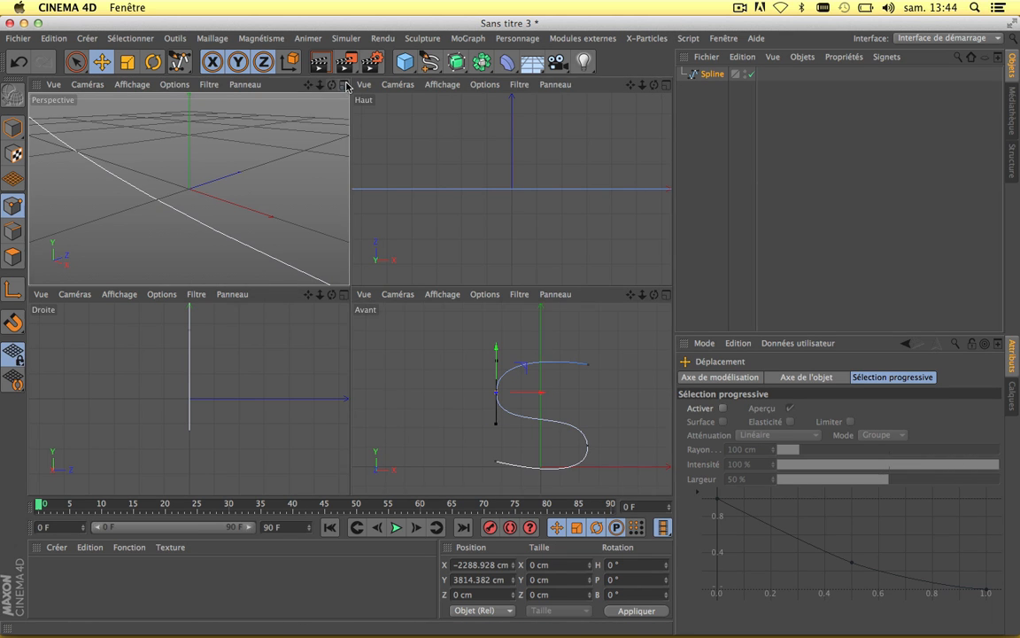
{"action": "left_click", "coordinate": [312, 84]}
{"action": "scroll", "coordinate": [309, 179], "scroll_direction": "down", "scroll_amount": 10}
{"action": "scroll", "coordinate": [502, 151], "scroll_direction": "down", "scroll_amount": 6}
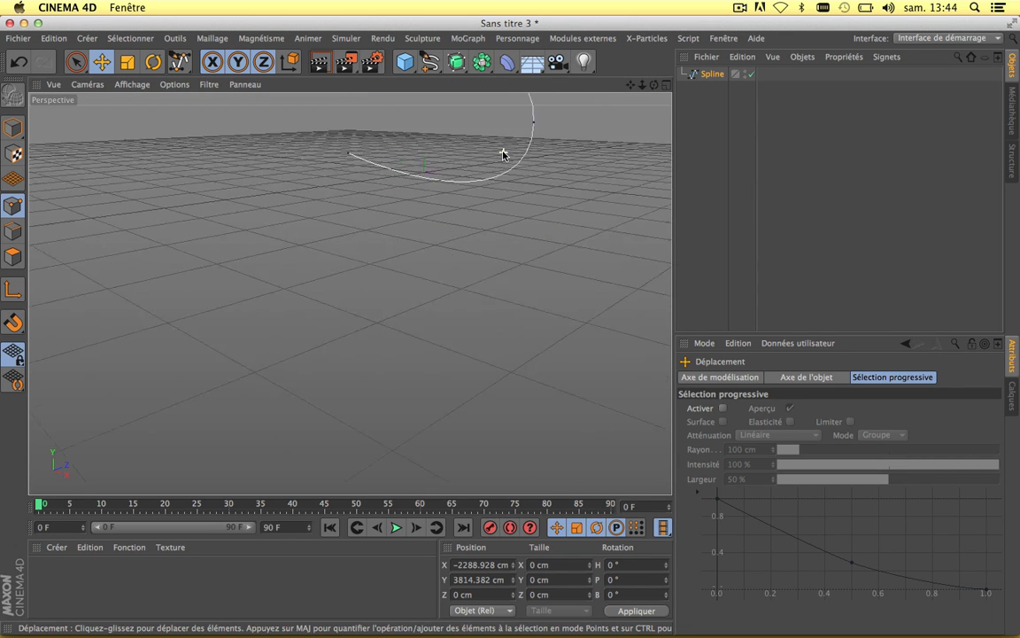
Examine the S-shaped spline from several angles in the perspective view
{"action": "scroll", "coordinate": [351, 292], "scroll_direction": "down", "scroll_amount": 10}
{"action": "scroll", "coordinate": [534, 216], "scroll_direction": "down", "scroll_amount": 8}
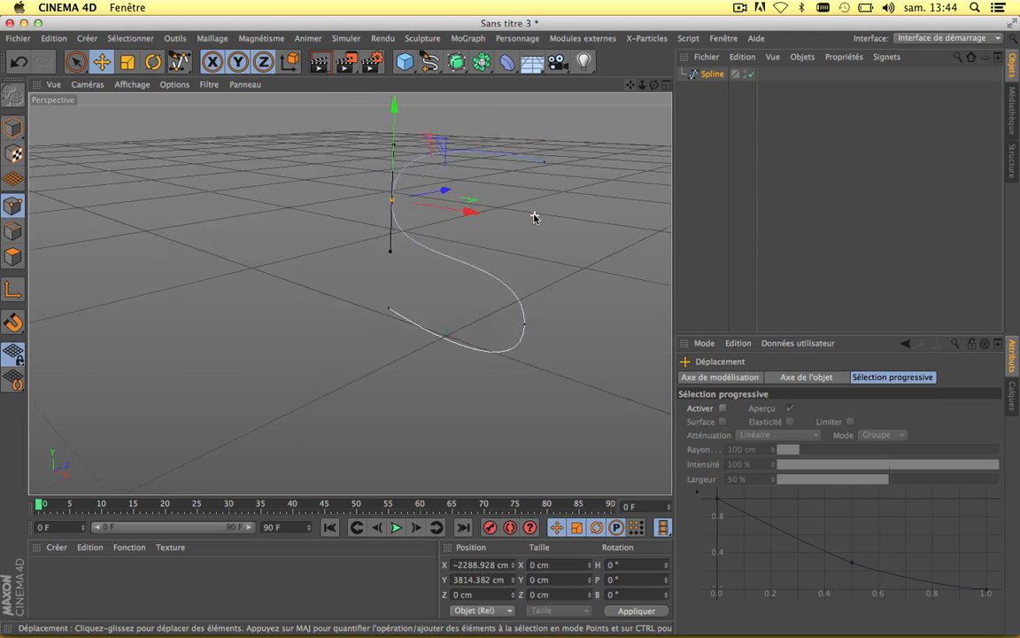
{"action": "scroll", "coordinate": [535, 216], "scroll_direction": "up", "scroll_amount": 8}
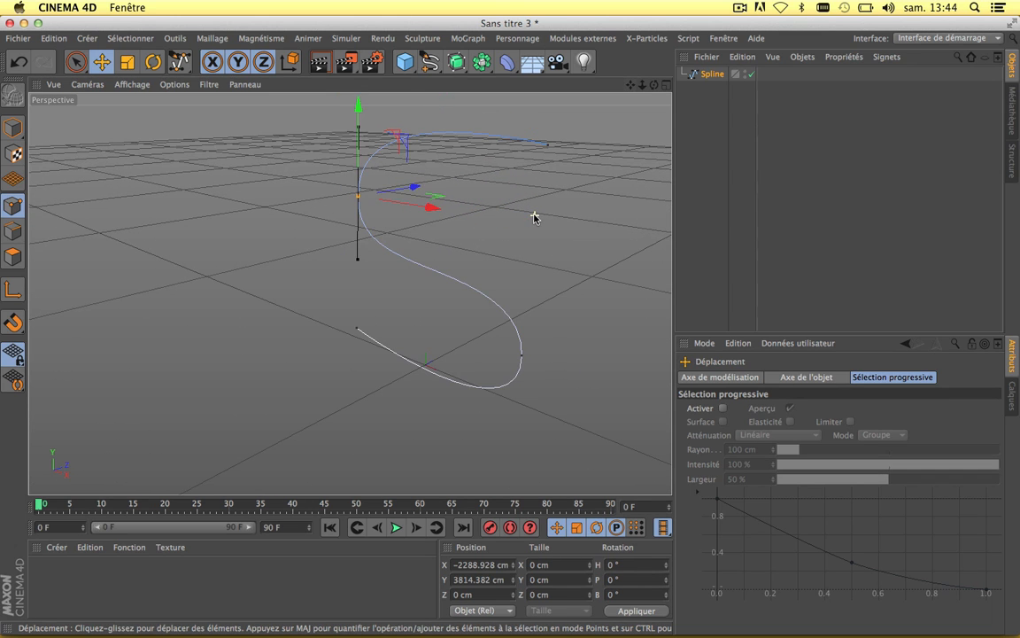
{"action": "left_click_drag", "start_coordinate": [655, 85], "coordinate": [350, 293]}
{"action": "left_click_drag", "start_coordinate": [655, 85], "coordinate": [351, 293]}
{"action": "key", "text": "super+shift+z"}
{"action": "scroll", "coordinate": [610, 262], "scroll_direction": "down", "scroll_amount": 8}
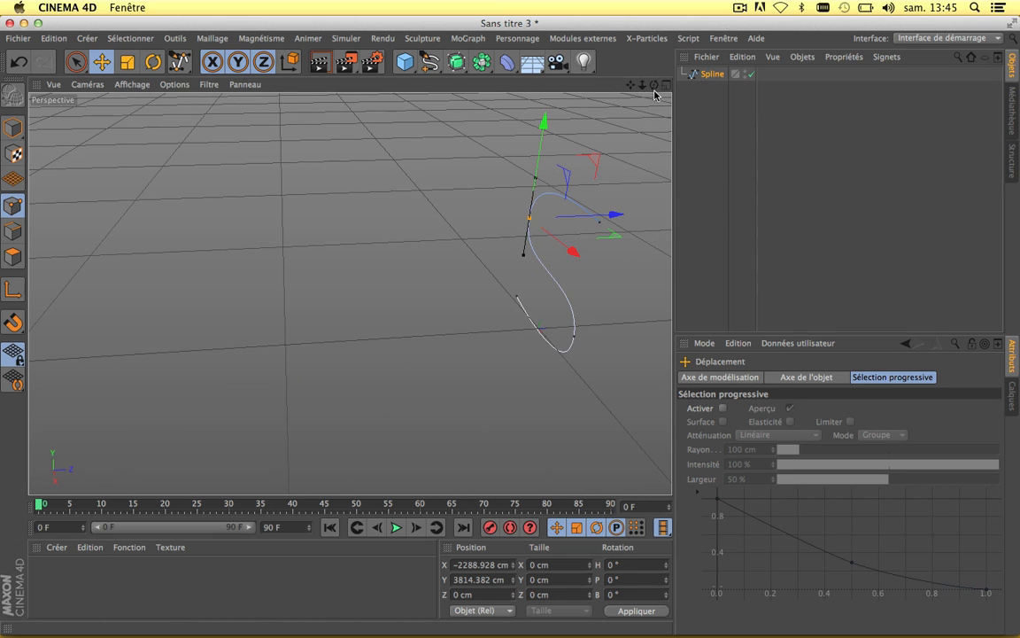
{"action": "left_click_drag", "start_coordinate": [654, 85], "coordinate": [350, 294]}
Create a rectangle spline and sweep it along the S-shaped spline with an Extrusion contrôlée object
{"action": "left_click", "coordinate": [430, 61]}
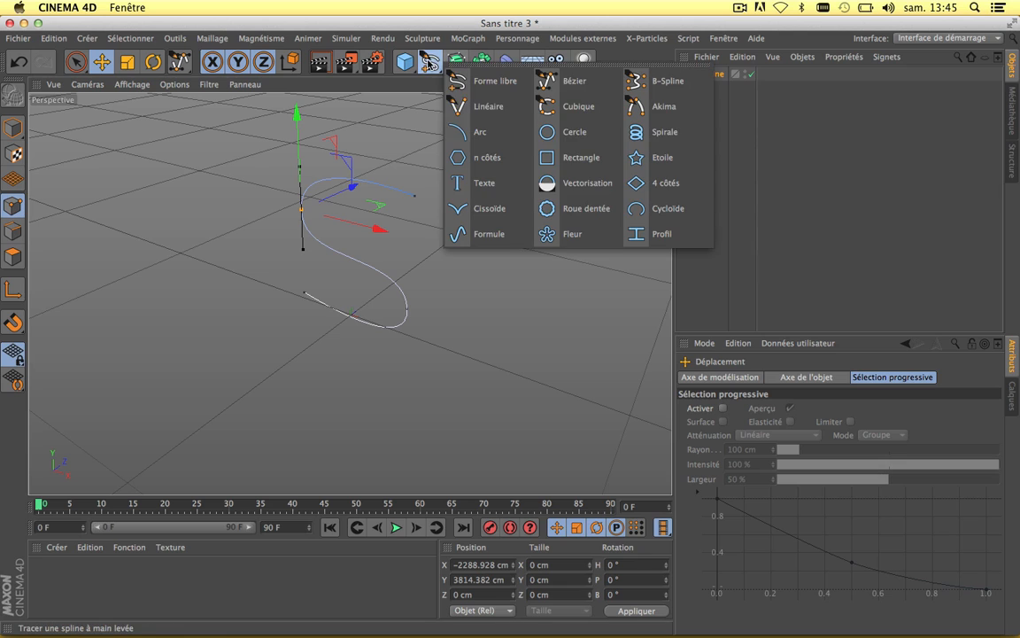
{"action": "left_click", "coordinate": [570, 158]}
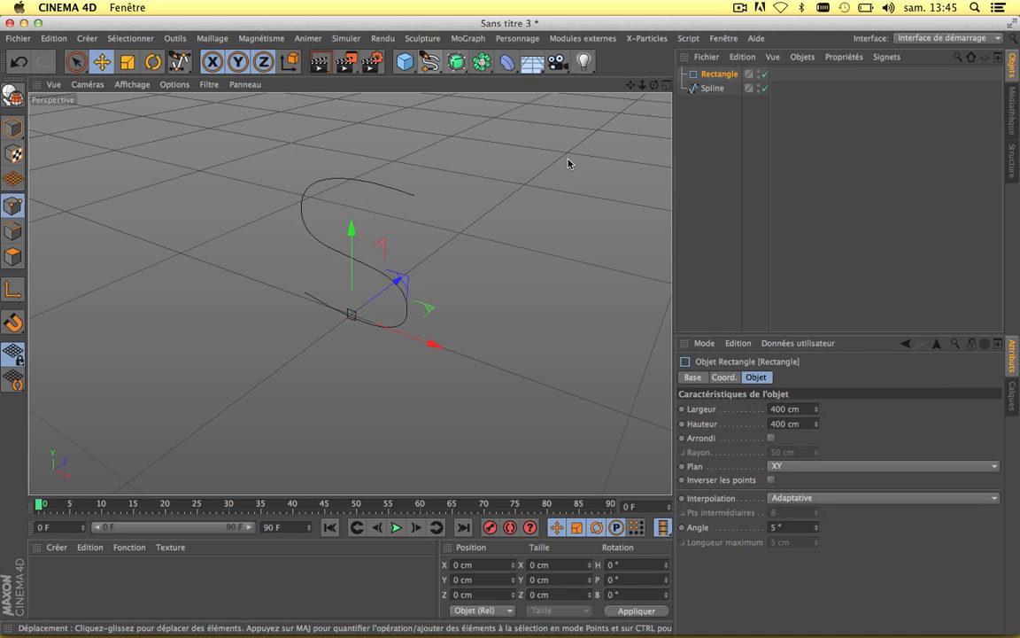
{"action": "left_click", "coordinate": [456, 61]}
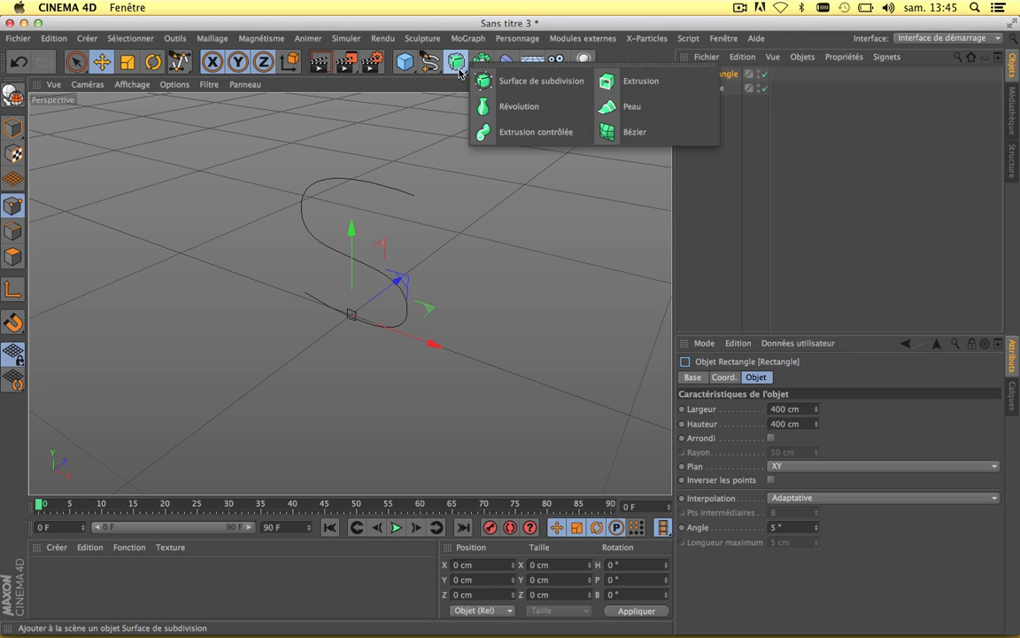
{"action": "left_click", "coordinate": [517, 133]}
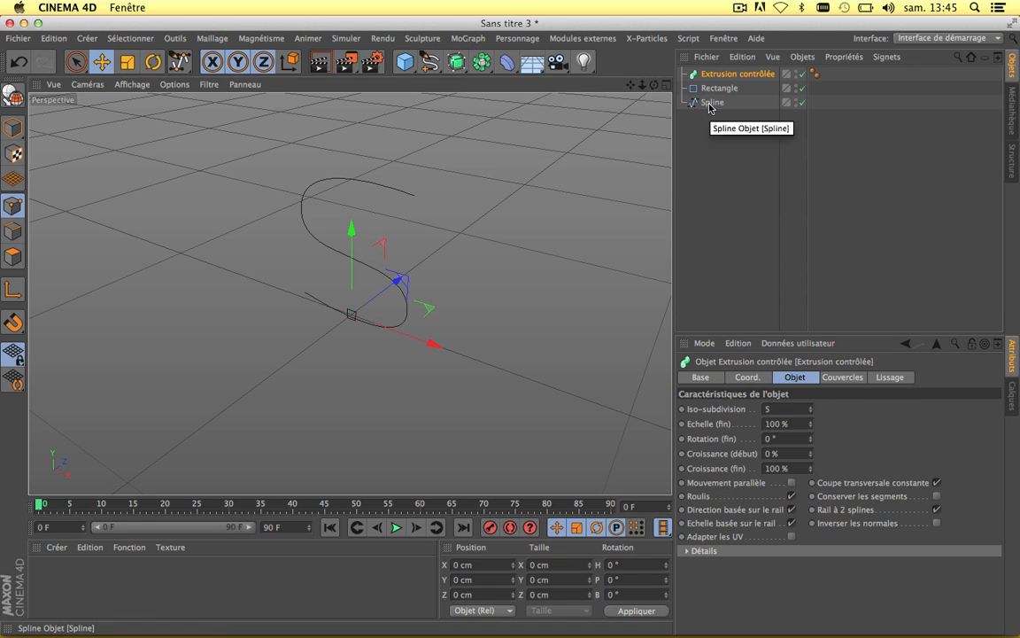
{"action": "left_click_drag", "start_coordinate": [709, 104], "coordinate": [725, 81]}
{"action": "scroll", "coordinate": [339, 228], "scroll_direction": "up", "scroll_amount": 3}
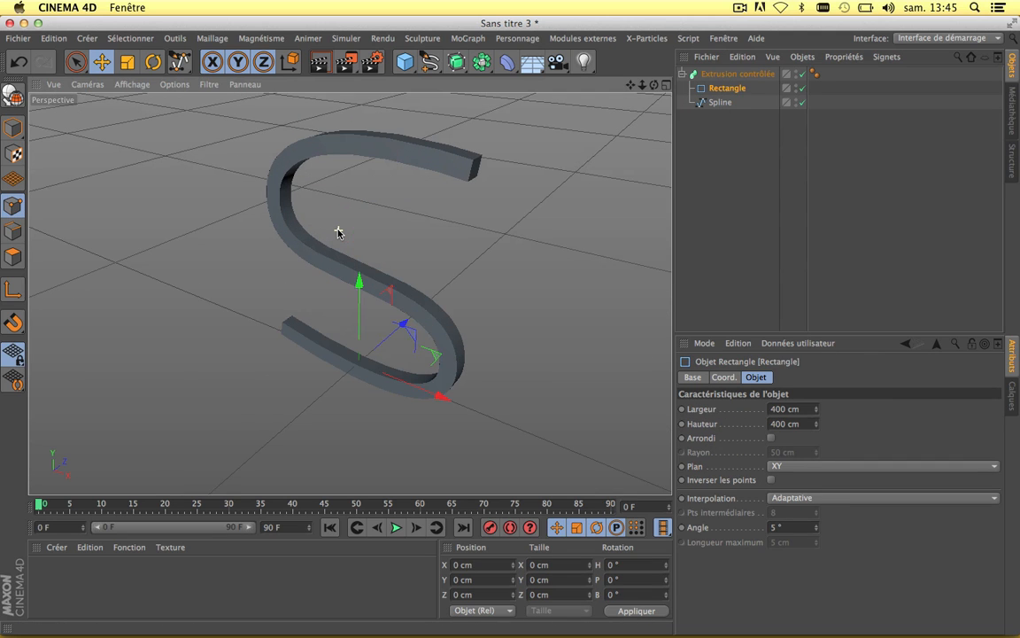
Display the mesh lines on the shaded model and set the rectangle profile to 1366 cm wide and 1020 cm high
{"action": "left_click", "coordinate": [131, 85]}
{"action": "left_click", "coordinate": [146, 122]}
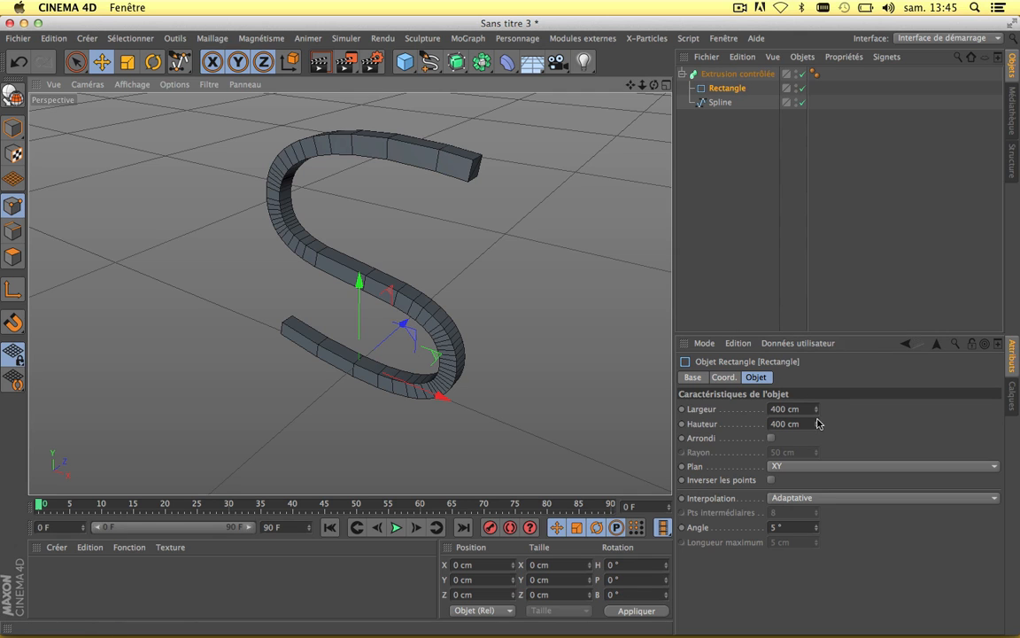
{"action": "left_click_drag", "start_coordinate": [818, 423], "coordinate": [816, 398]}
{"action": "scroll", "coordinate": [425, 287], "scroll_direction": "up", "scroll_amount": 5}
{"action": "scroll", "coordinate": [424, 287], "scroll_direction": "down", "scroll_amount": 4}
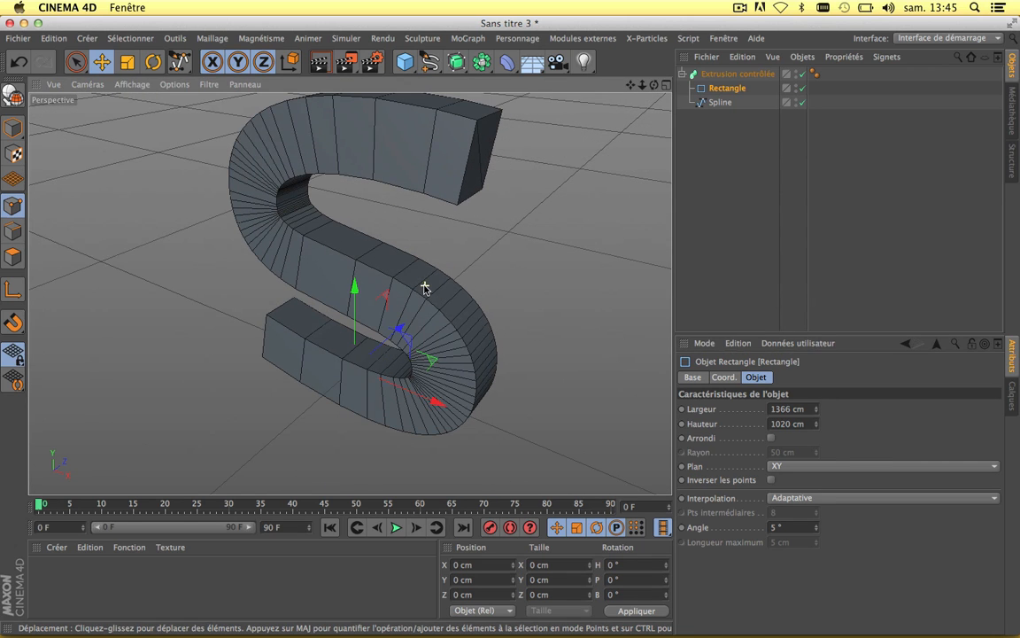
Set the rectangle profile's interpolation to Uniforme with 1 intermediate point
{"action": "left_click", "coordinate": [820, 498]}
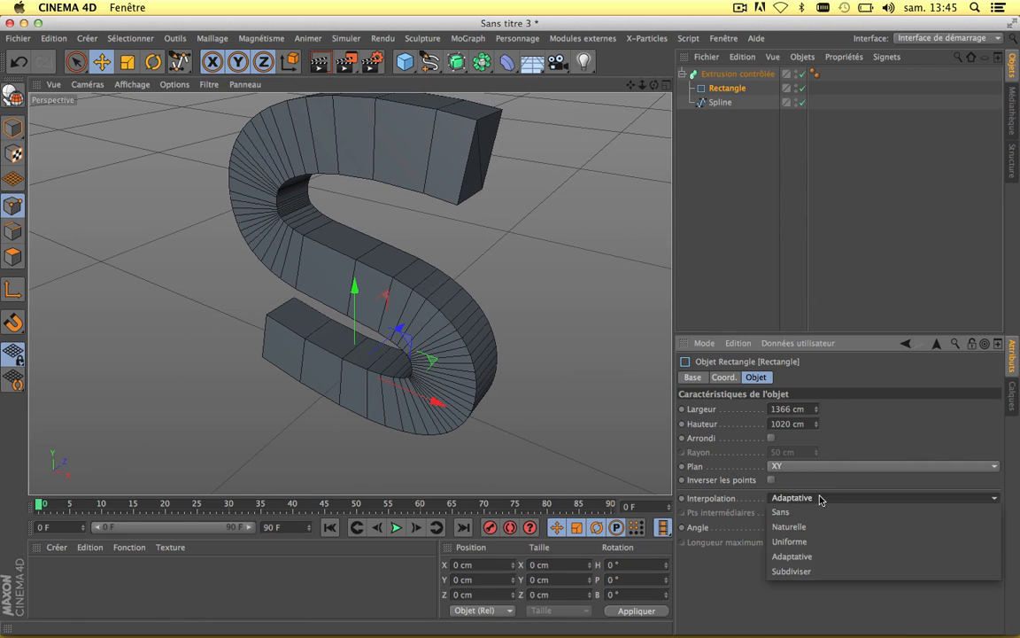
{"action": "left_click", "coordinate": [819, 543]}
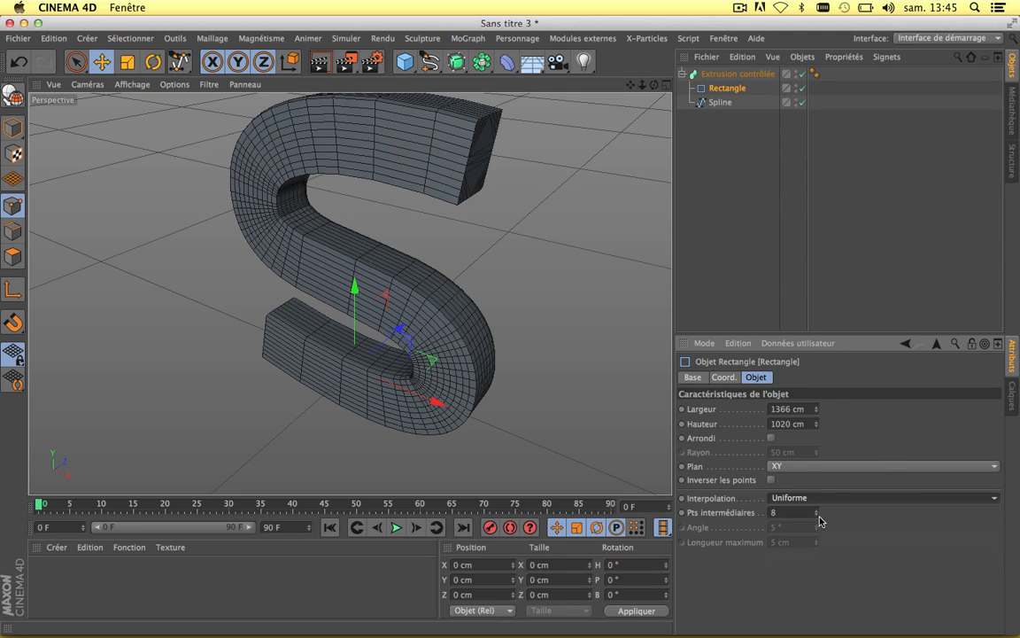
{"action": "left_click_drag", "start_coordinate": [814, 517], "coordinate": [778, 516]}
{"action": "left_click", "coordinate": [815, 509]}
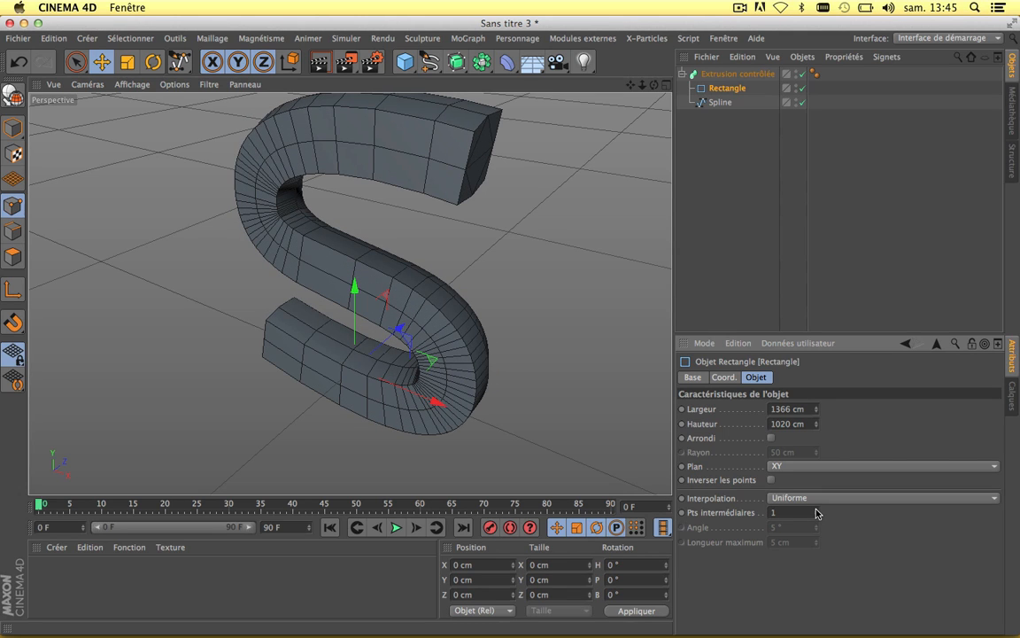
Set the S-shaped path spline's interpolation to Uniforme with 5 intermediate points
{"action": "left_click", "coordinate": [722, 103]}
{"action": "left_click", "coordinate": [827, 435]}
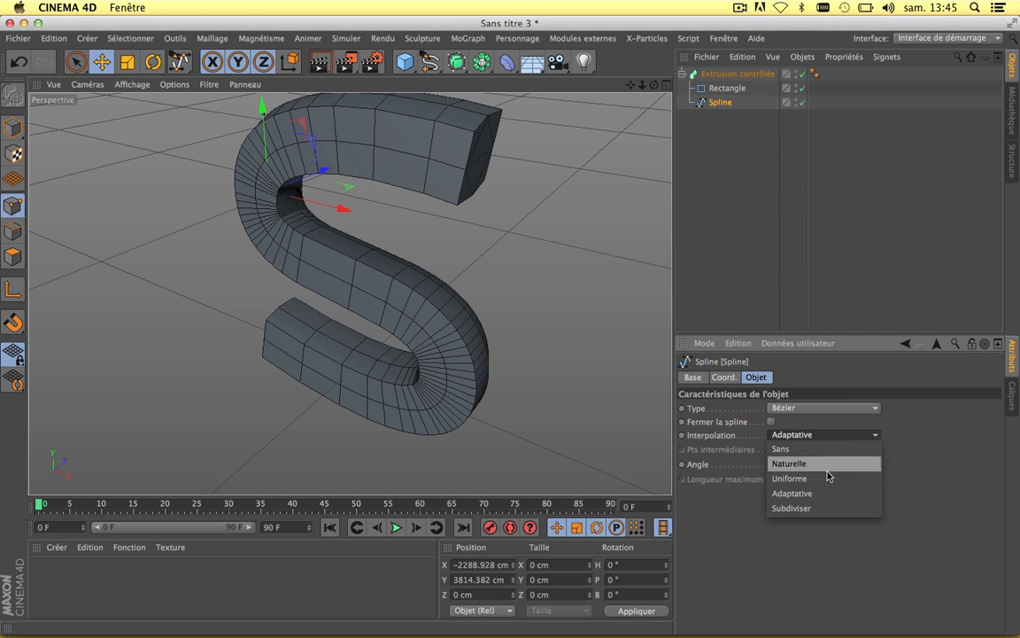
{"action": "left_click", "coordinate": [824, 479]}
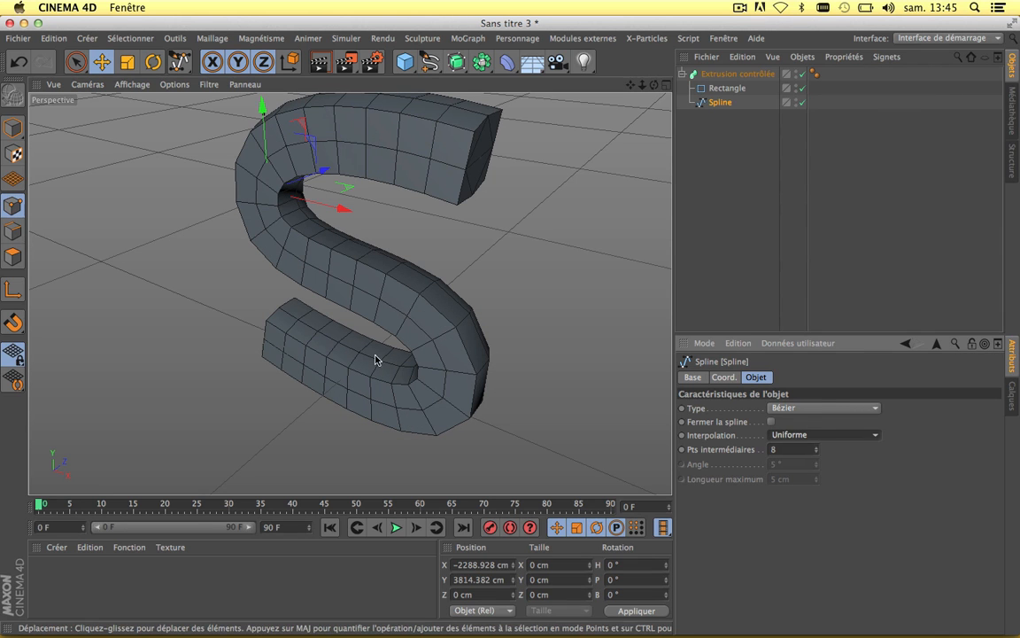
{"action": "scroll", "coordinate": [296, 285], "scroll_direction": "up", "scroll_amount": 5}
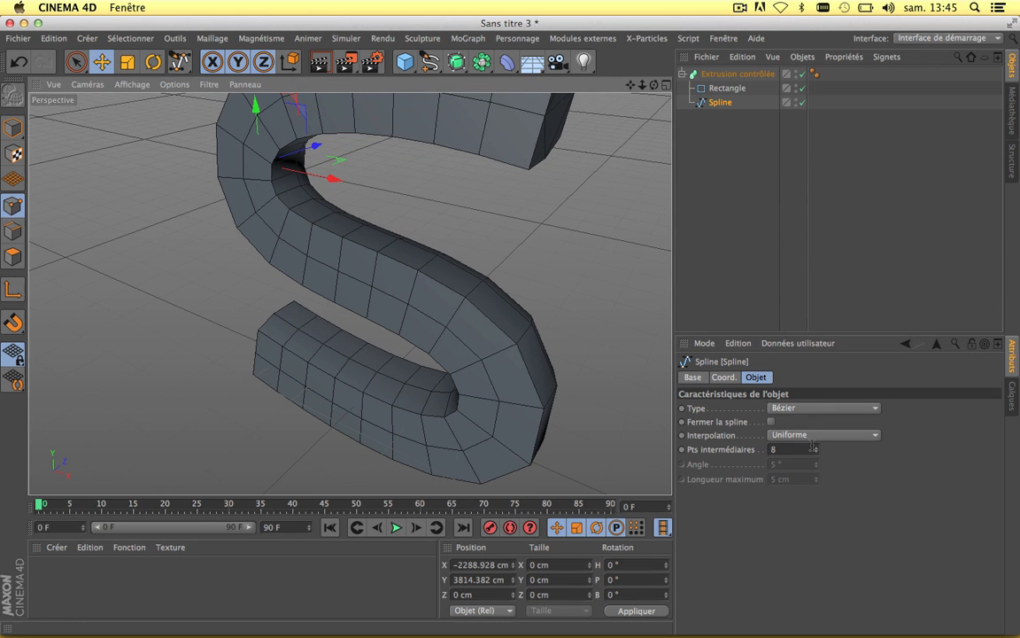
{"action": "mouse_move", "coordinate": [816, 450]}
{"action": "left_mouse_down"}
{"action": "mouse_move", "coordinate": [815, 469]}
{"action": "mouse_move", "coordinate": [815, 459]}
{"action": "left_mouse_up"}
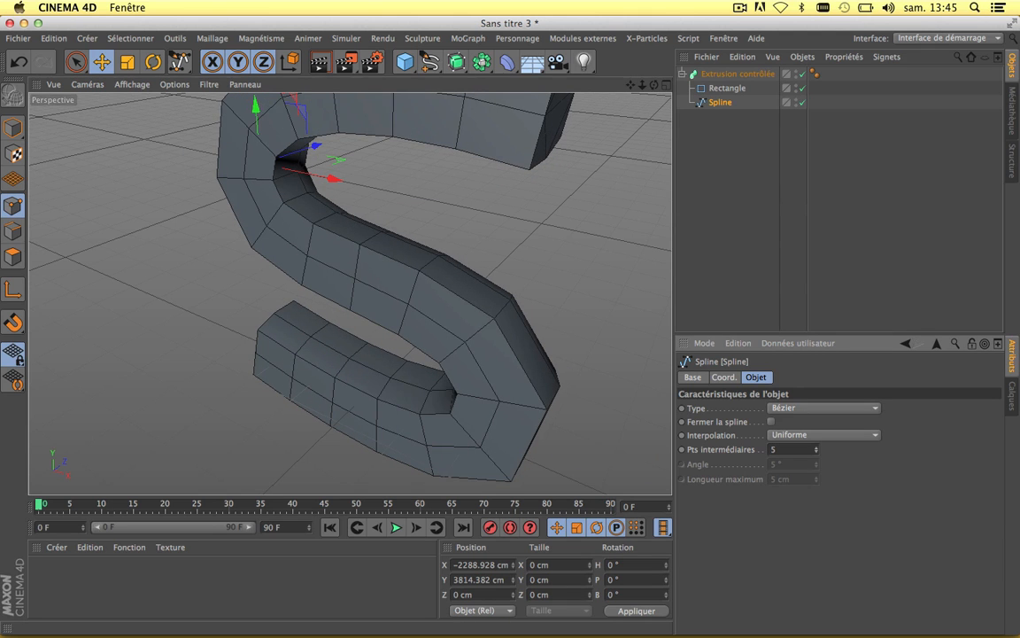
{"action": "scroll", "coordinate": [519, 289], "scroll_direction": "down", "scroll_amount": 5}
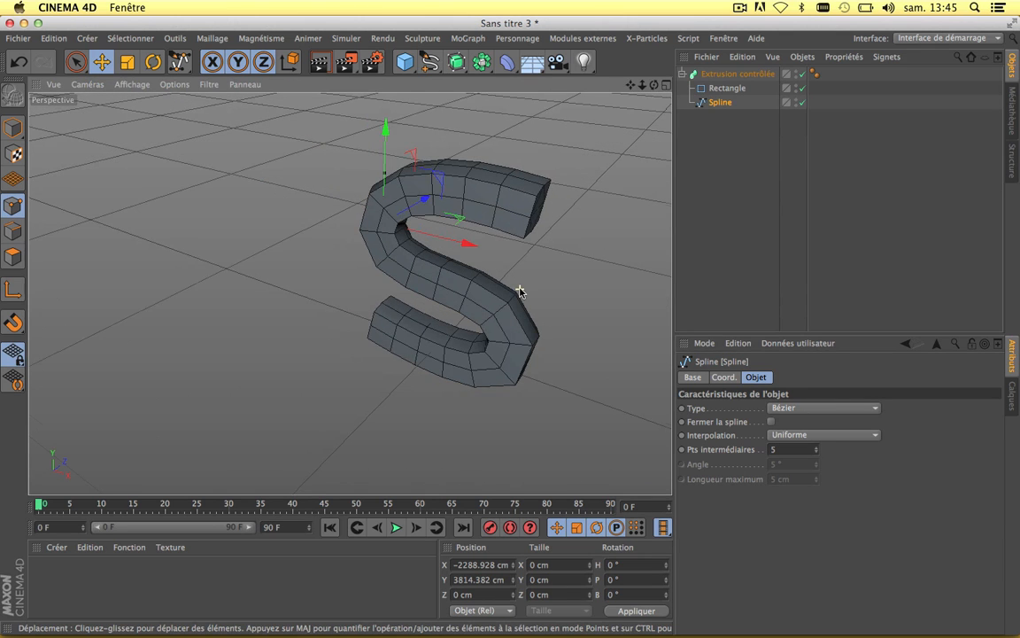
Convert the Extrusion contrôlée object into an editable polygon object
{"action": "left_click_drag", "start_coordinate": [653, 85], "coordinate": [813, 14]}
{"action": "left_click_drag", "start_coordinate": [654, 85], "coordinate": [359, 283]}
{"action": "left_click", "coordinate": [708, 76]}
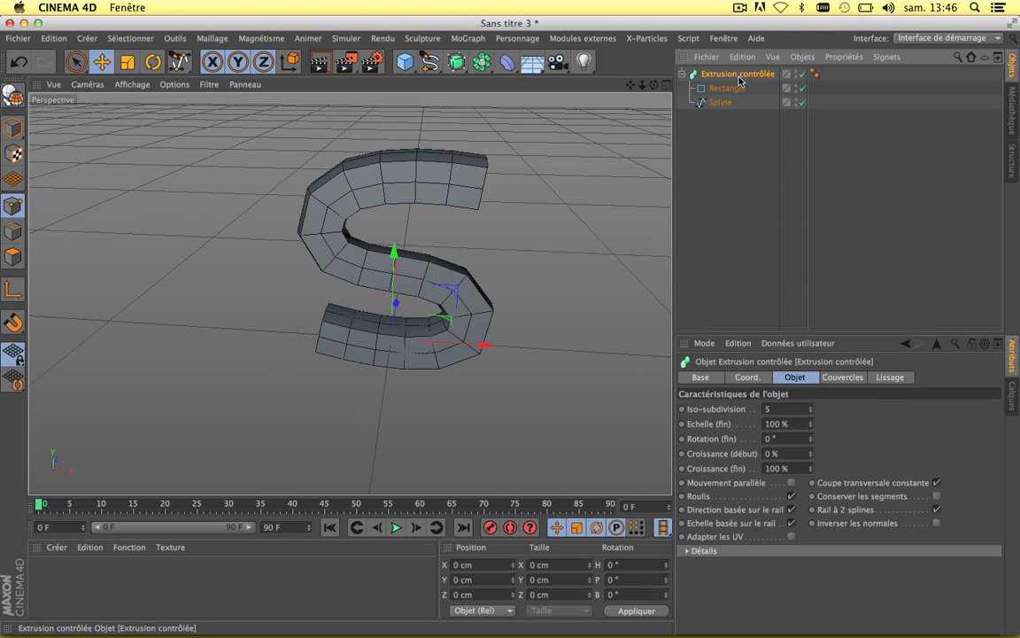
{"action": "left_click", "coordinate": [14, 93]}
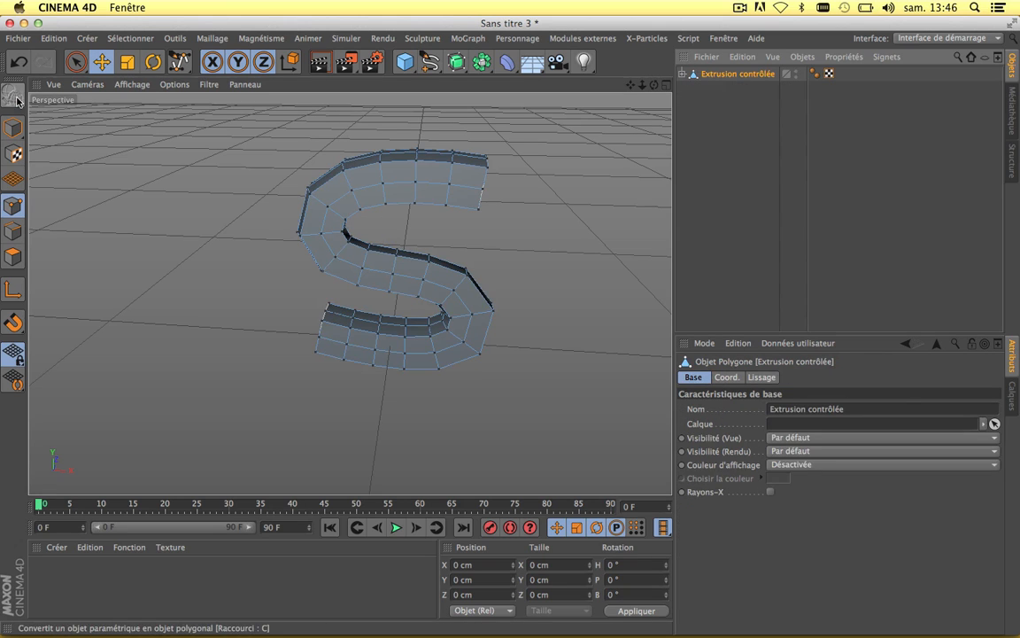
Delete the two cap objects, Couvercle 1 and Couvercle 2, from under the converted extrusion
{"action": "left_click", "coordinate": [682, 76]}
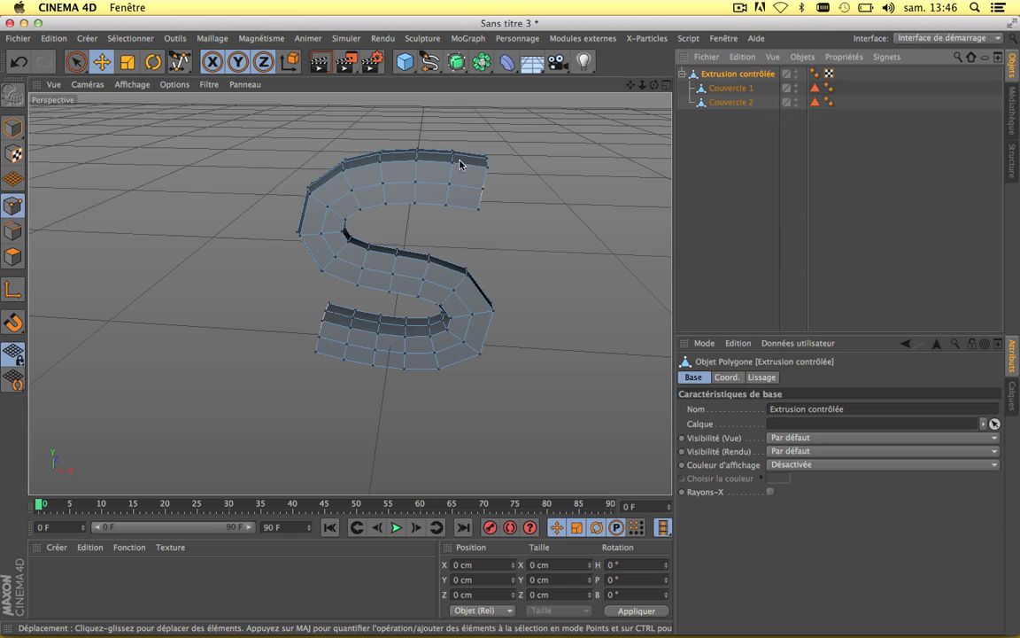
{"action": "scroll", "coordinate": [462, 163], "scroll_direction": "up", "scroll_amount": 5}
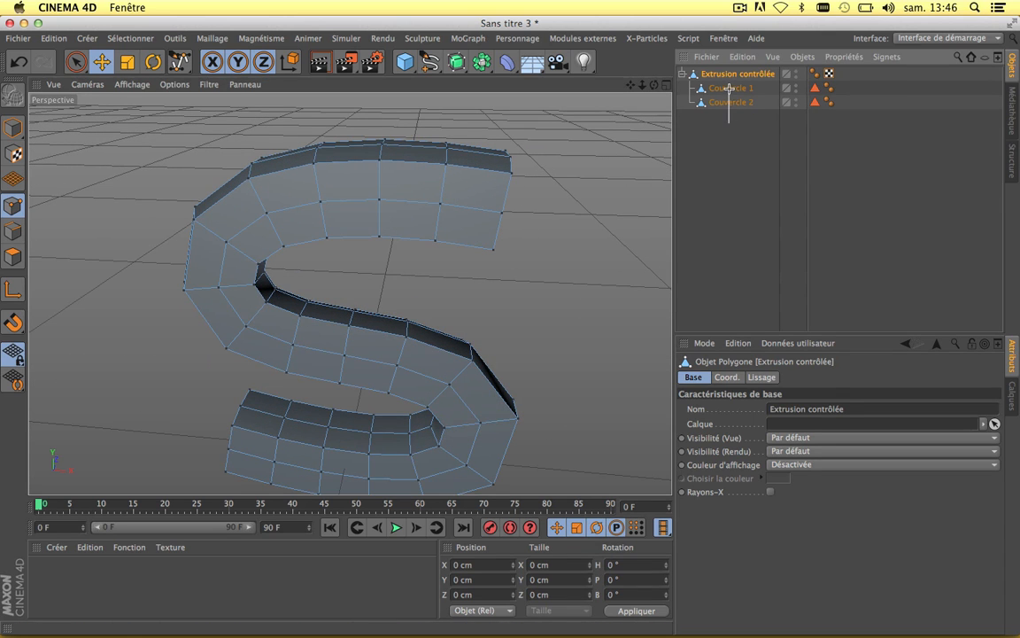
{"action": "left_click_drag", "start_coordinate": [729, 122], "coordinate": [729, 89]}
{"action": "key", "text": "Delete"}
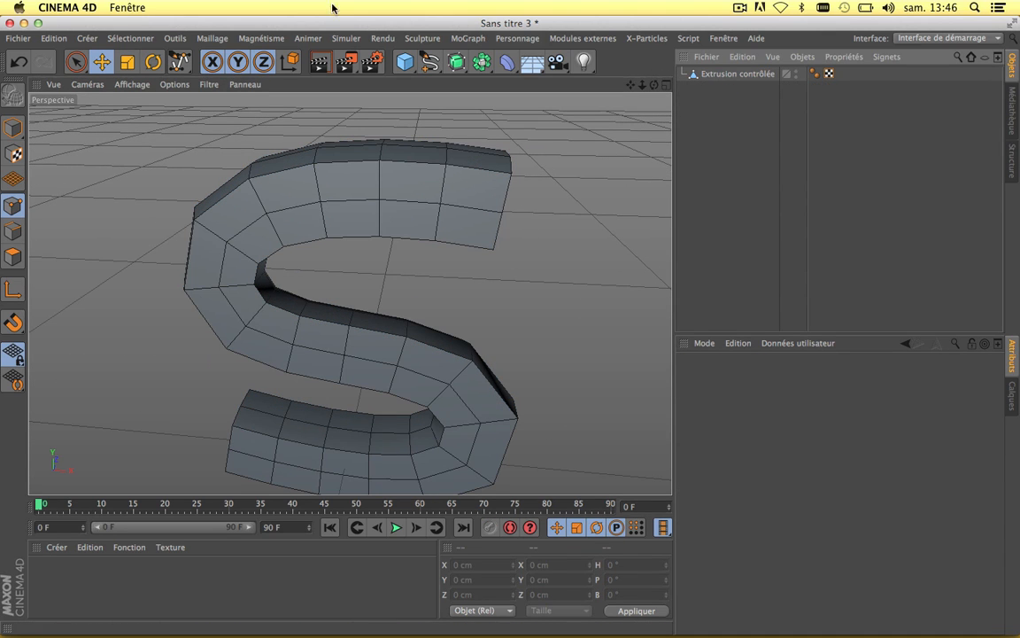
Rename the converted extrusion object as s
{"action": "left_click", "coordinate": [736, 74]}
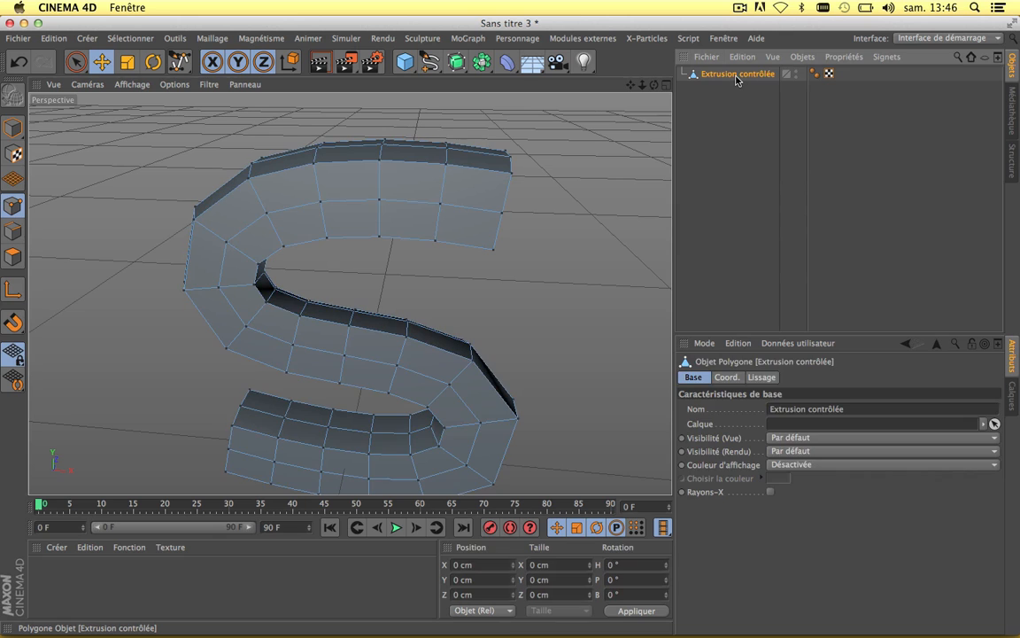
{"action": "double_click", "coordinate": [736, 76]}
{"action": "type", "text": "s"}
{"action": "left_click", "coordinate": [733, 136]}
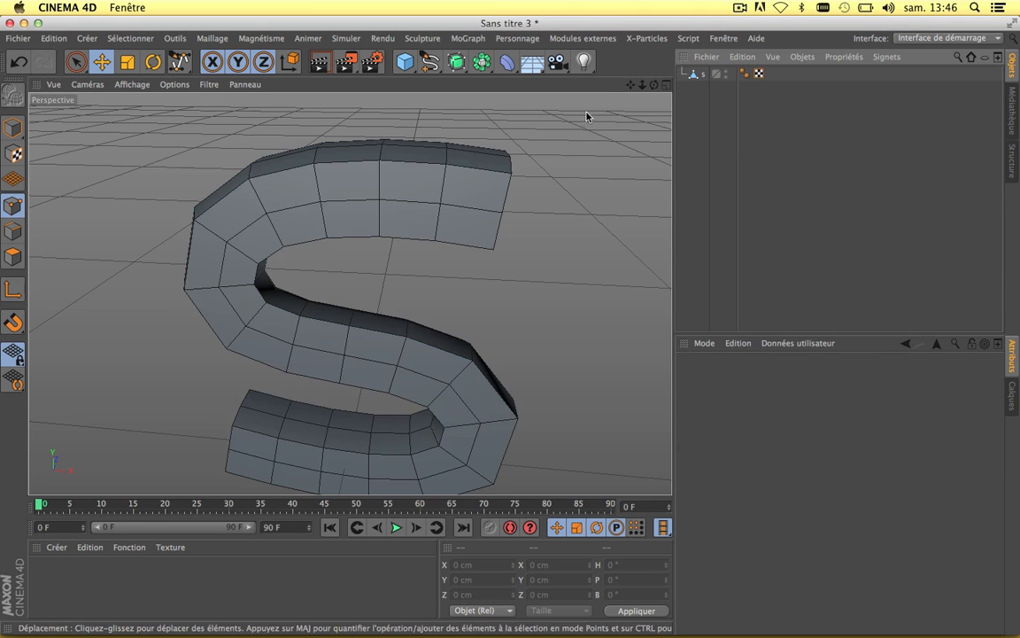
Close the open hole at the upper end of the S mesh with the Fermer le trou polygonal tool
{"action": "left_click_drag", "start_coordinate": [630, 84], "coordinate": [468, 76]}
{"action": "left_click", "coordinate": [697, 73]}
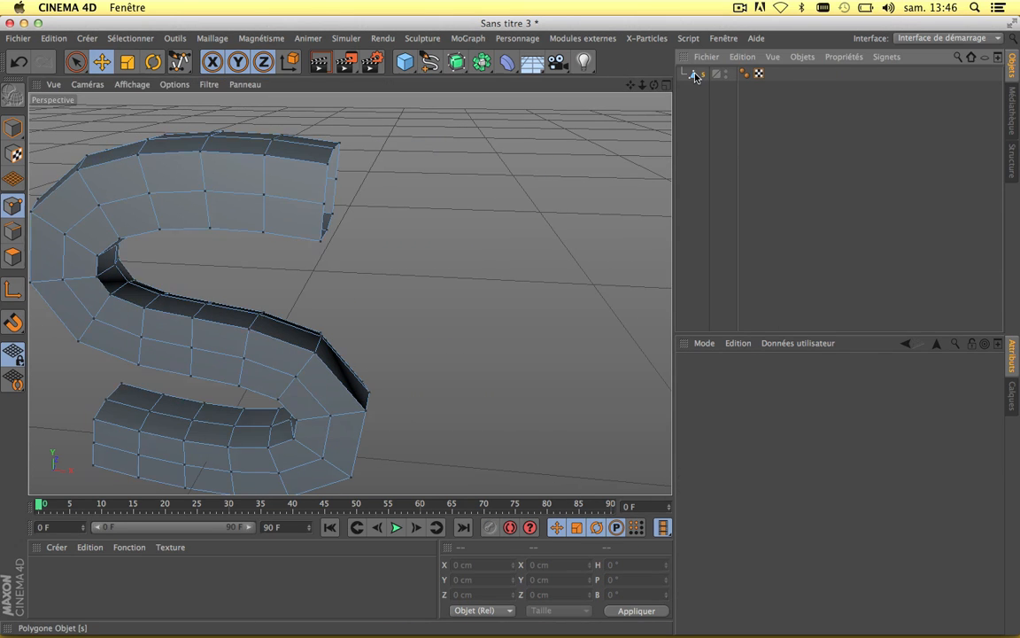
{"action": "left_click", "coordinate": [212, 39]}
{"action": "mouse_move", "coordinate": [225, 97]}
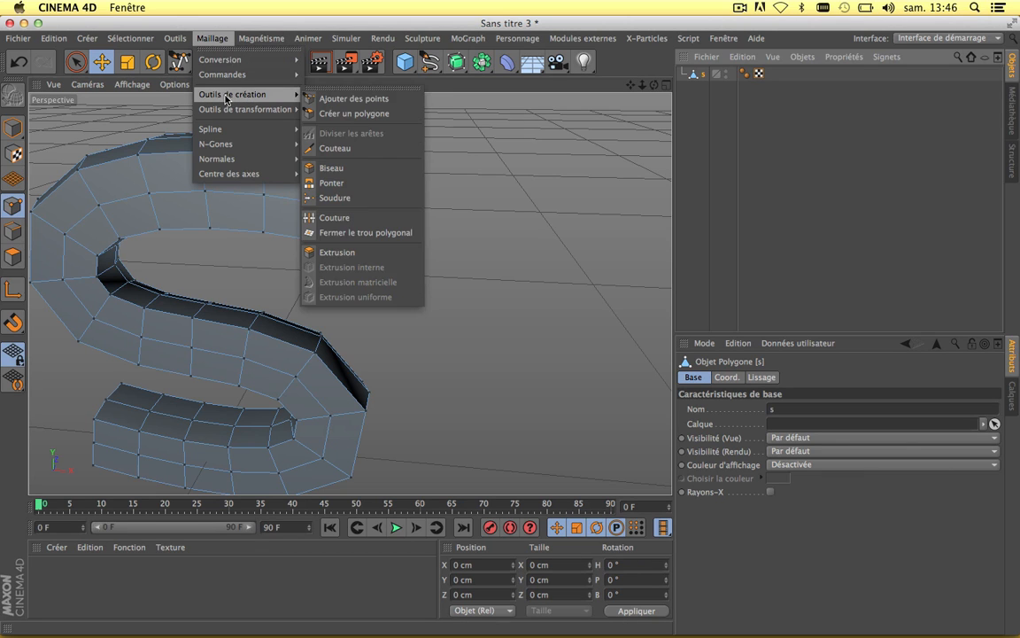
{"action": "left_click", "coordinate": [335, 232]}
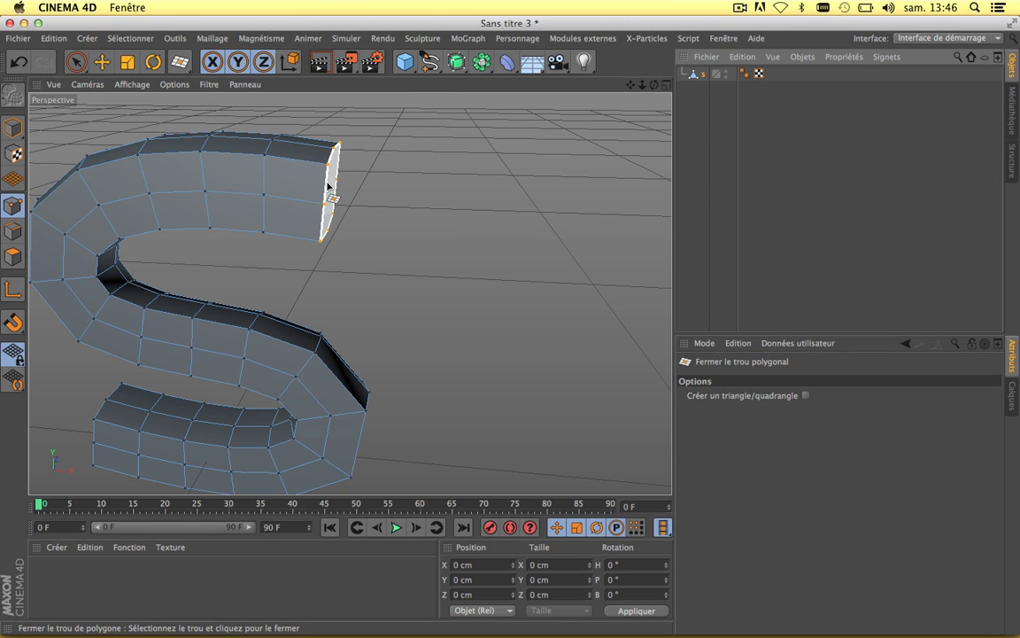
{"action": "left_click", "coordinate": [327, 185]}
{"action": "left_click_drag", "start_coordinate": [633, 86], "coordinate": [880, 41]}
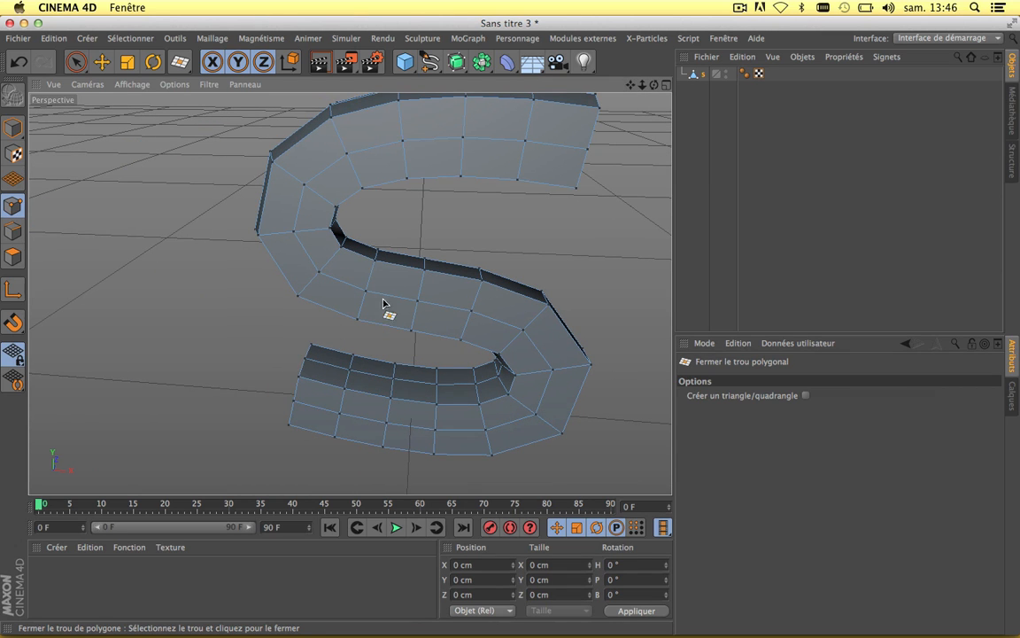
{"action": "left_click_drag", "start_coordinate": [631, 85], "coordinate": [484, 101]}
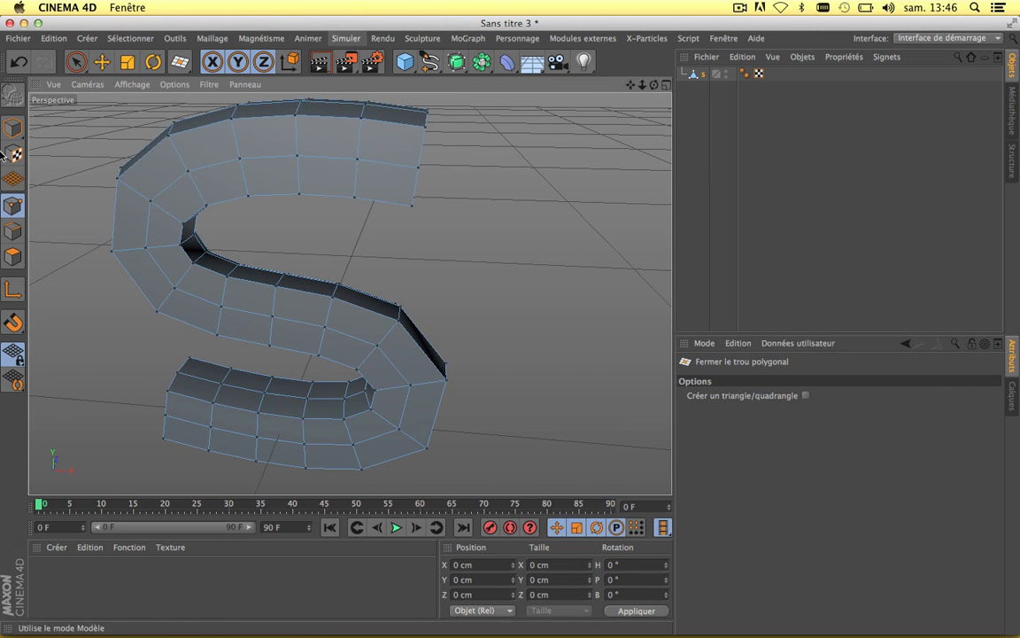
Switch to the selection brush and run the Optimiser command on the S mesh
{"action": "left_click", "coordinate": [75, 61]}
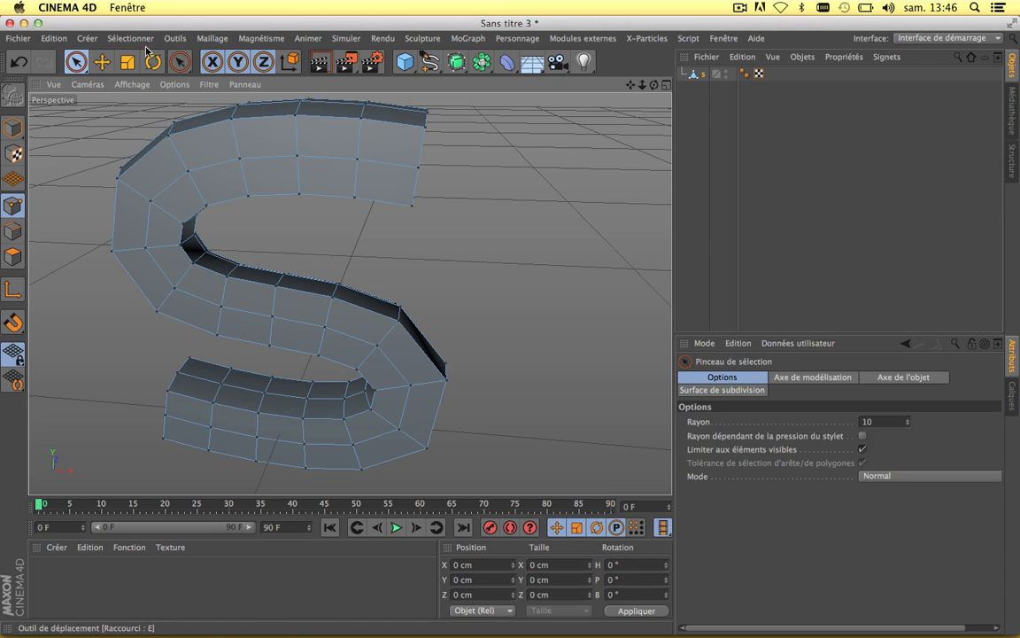
{"action": "left_click", "coordinate": [212, 38]}
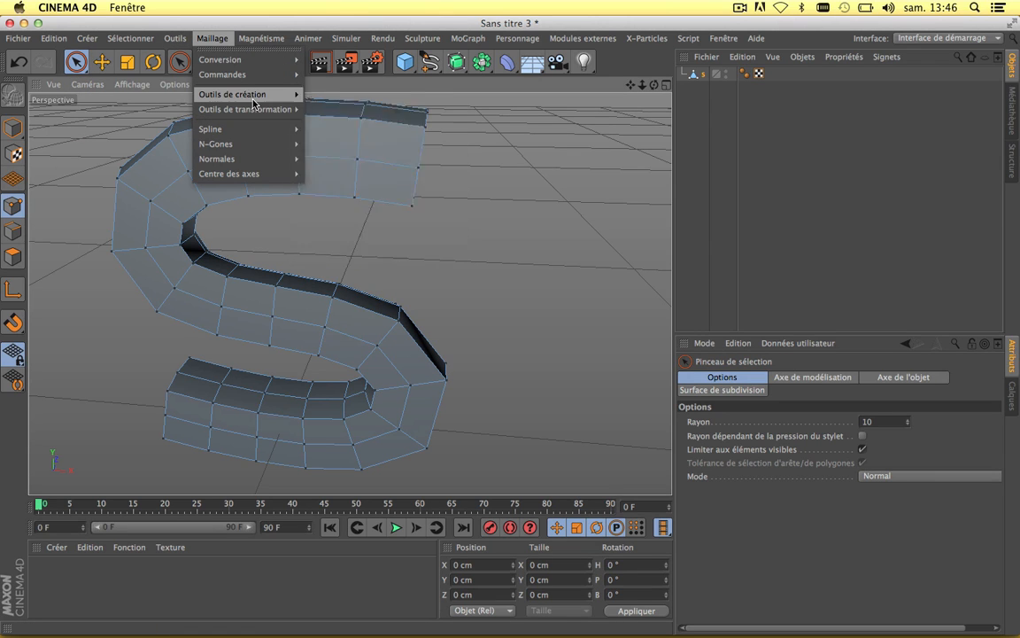
{"action": "mouse_move", "coordinate": [252, 94]}
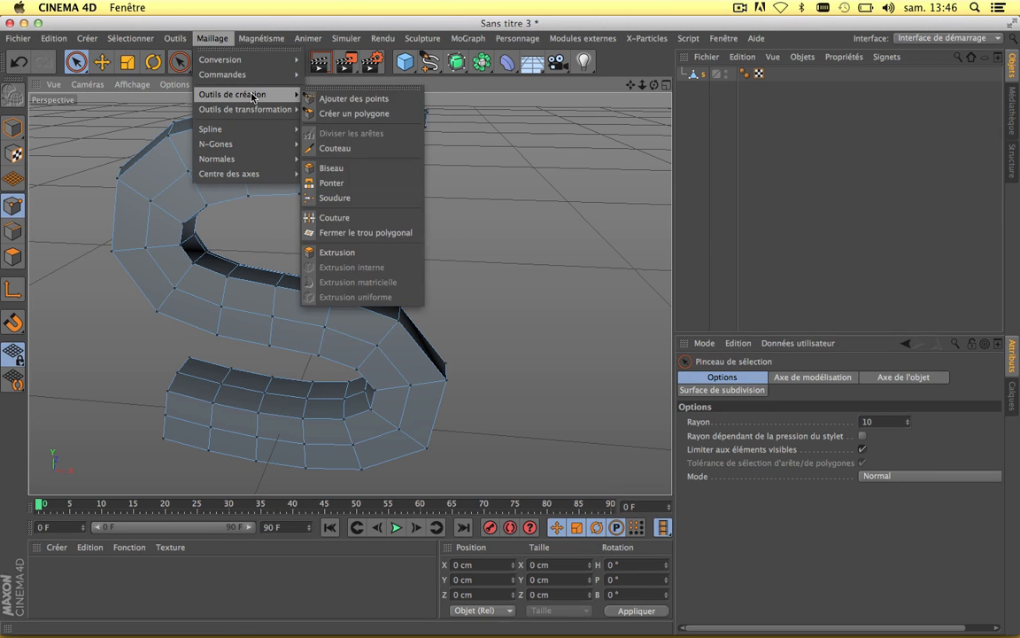
{"action": "mouse_move", "coordinate": [252, 74]}
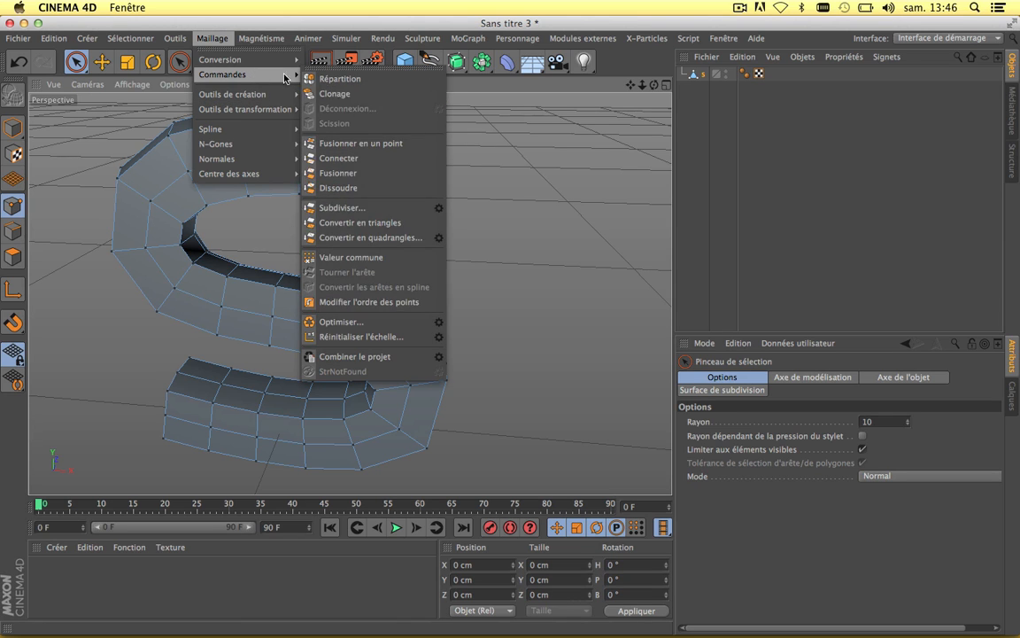
{"action": "left_click", "coordinate": [348, 323]}
{"action": "scroll", "coordinate": [467, 221], "scroll_direction": "down", "scroll_amount": 3}
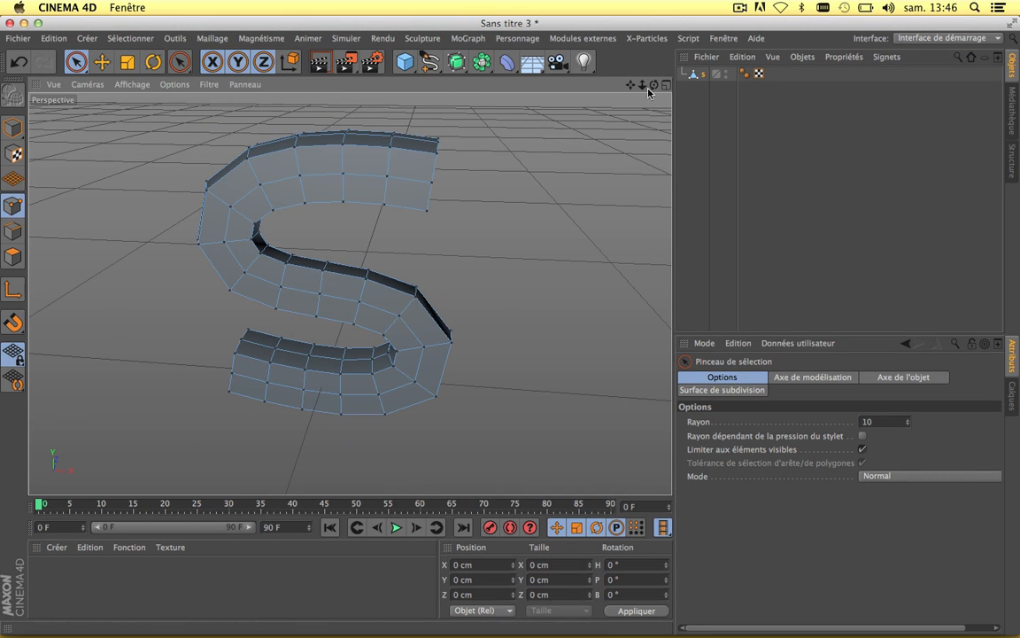
Subdivide the whole S mesh once in polygon mode with the Subdivision douce option enabled
{"action": "middle_click_drag", "start_coordinate": [510, 328], "coordinate": [578, 317], "text": "alt"}
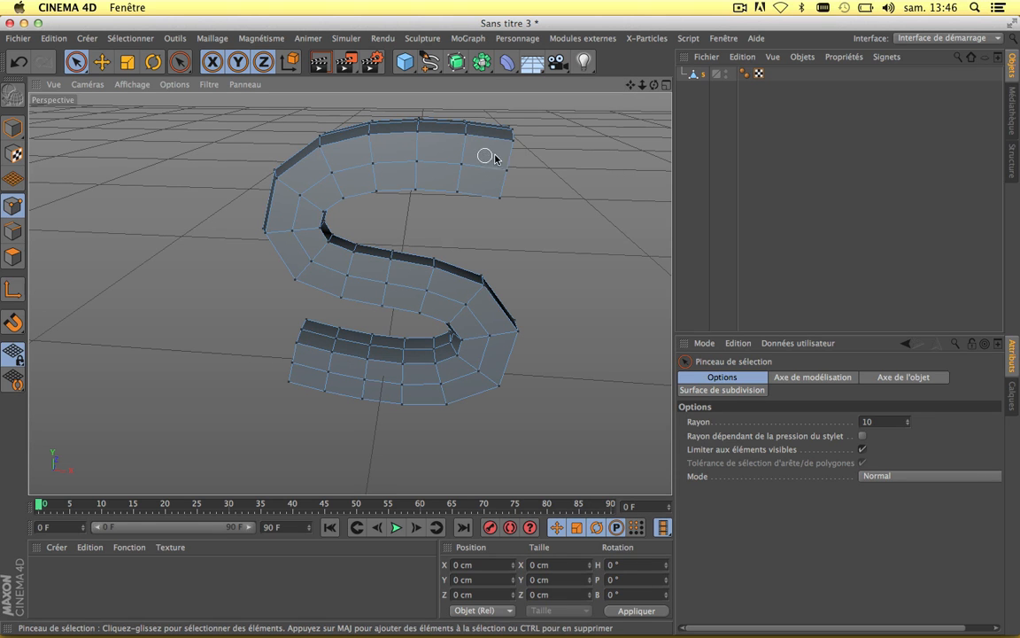
{"action": "scroll", "coordinate": [448, 265], "scroll_direction": "up", "scroll_amount": 4}
{"action": "scroll", "coordinate": [444, 290], "scroll_direction": "down", "scroll_amount": 3}
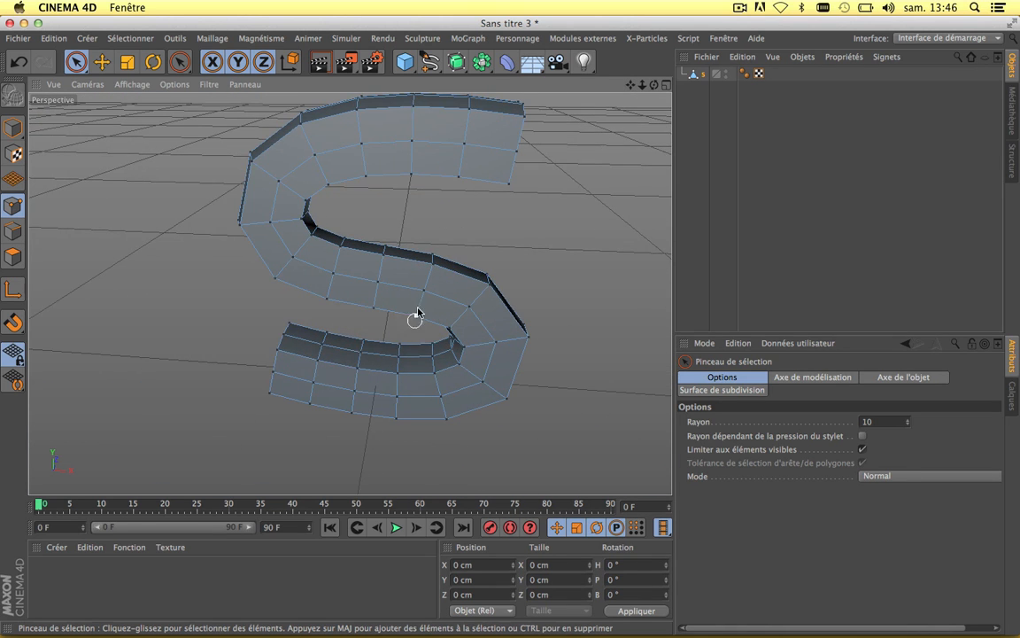
{"action": "left_click", "coordinate": [12, 256]}
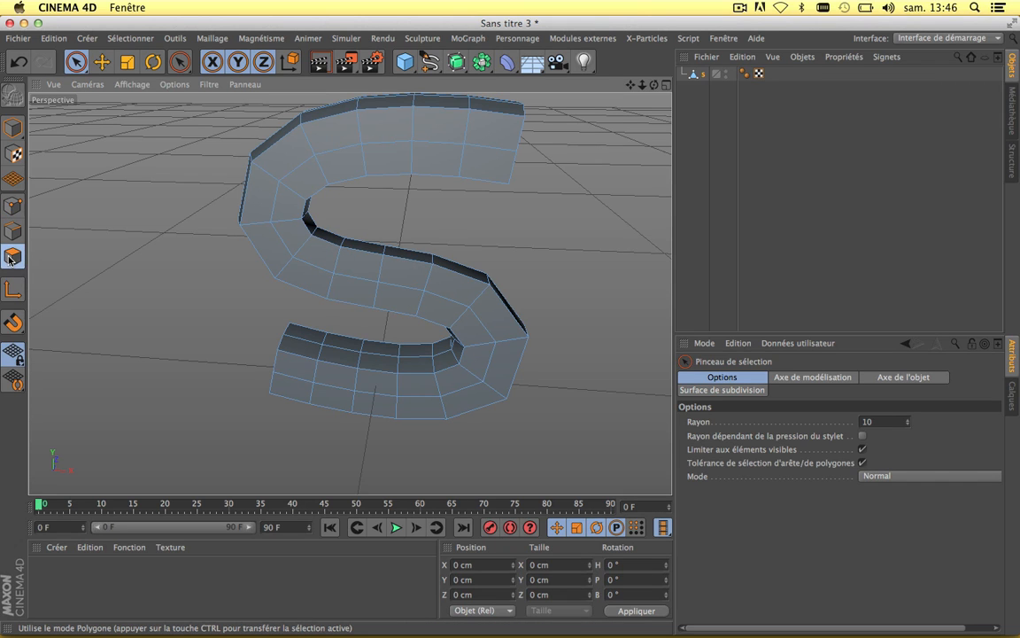
{"action": "left_click", "coordinate": [264, 232]}
{"action": "right_click", "coordinate": [281, 244]}
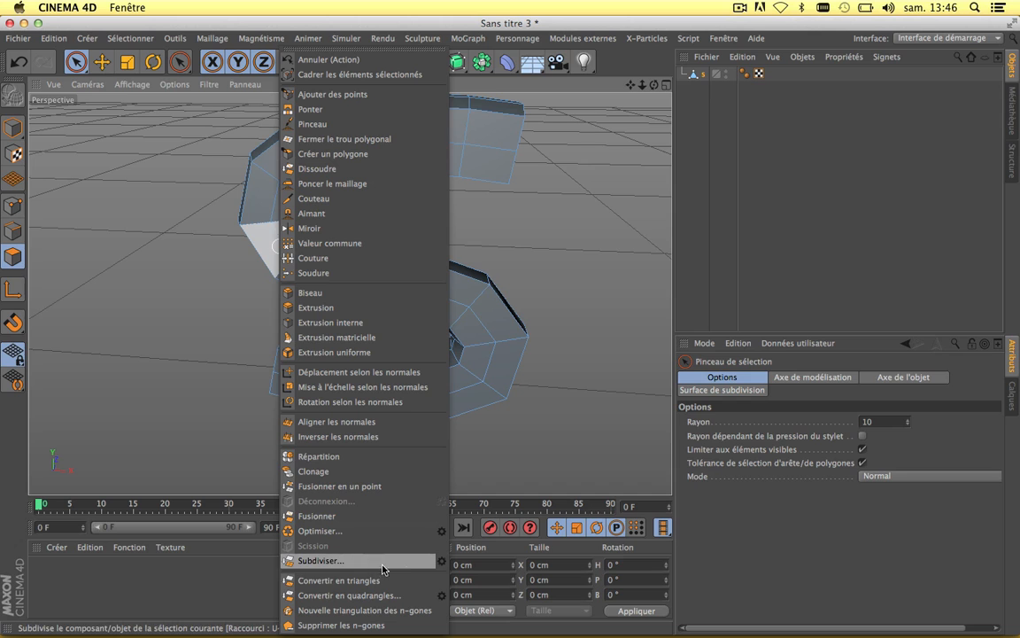
{"action": "left_click", "coordinate": [441, 562]}
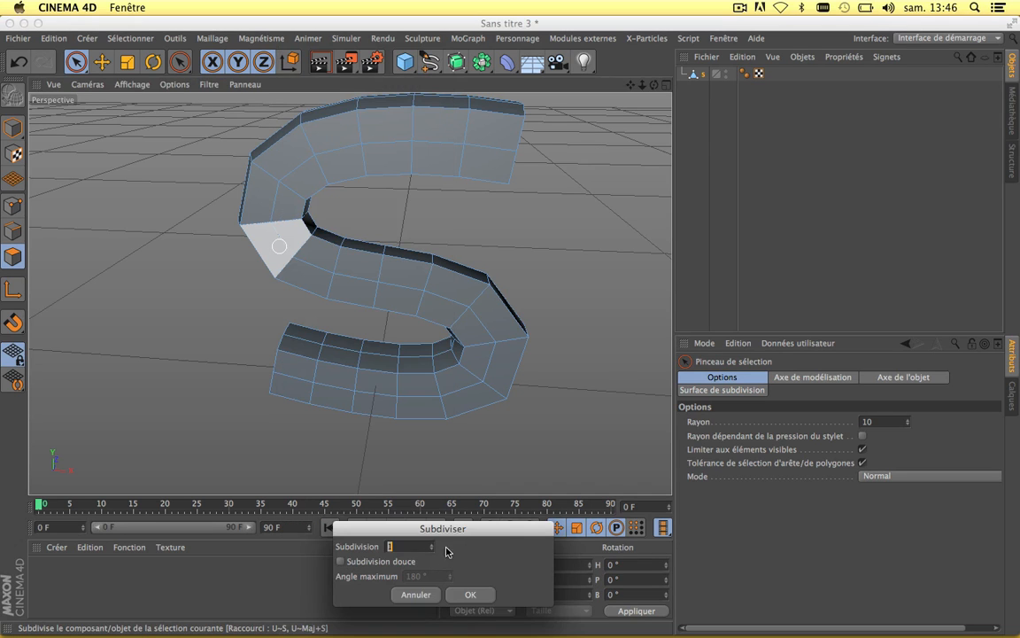
{"action": "left_click_drag", "start_coordinate": [445, 529], "coordinate": [453, 326]}
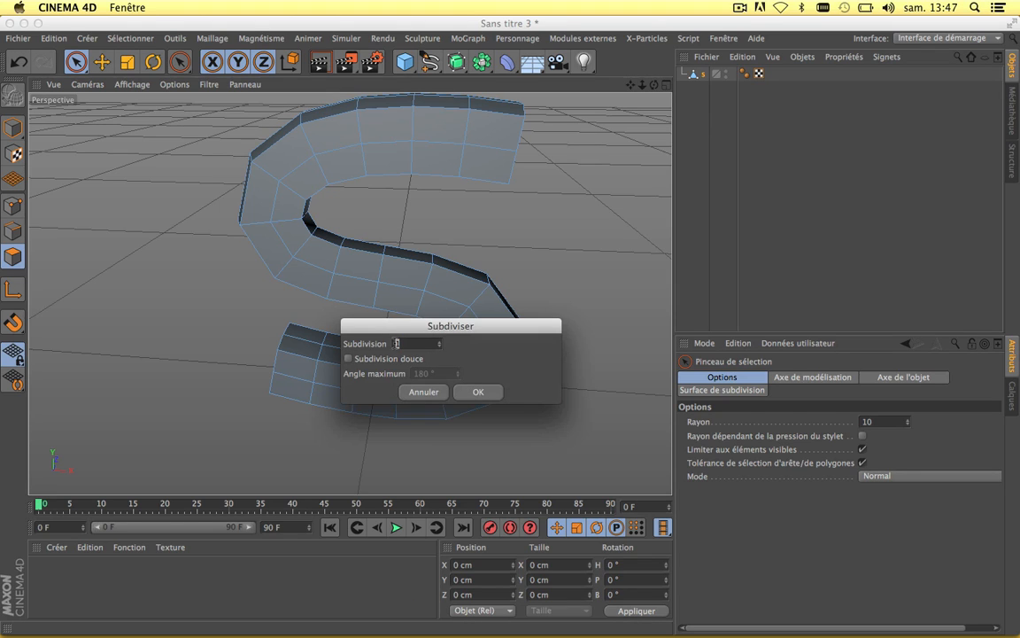
{"action": "left_click", "coordinate": [349, 359]}
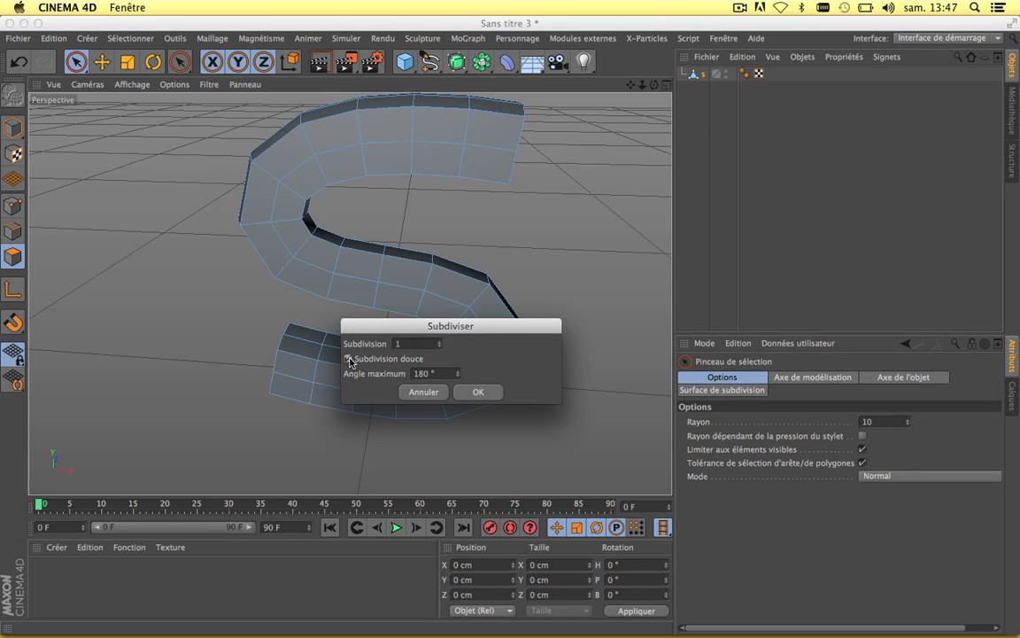
{"action": "left_click", "coordinate": [478, 392]}
Add a Surface de subdivision object and place the s mesh inside it as its child
{"action": "scroll", "coordinate": [452, 228], "scroll_direction": "up", "scroll_amount": 5}
{"action": "scroll", "coordinate": [452, 228], "scroll_direction": "down", "scroll_amount": 3}
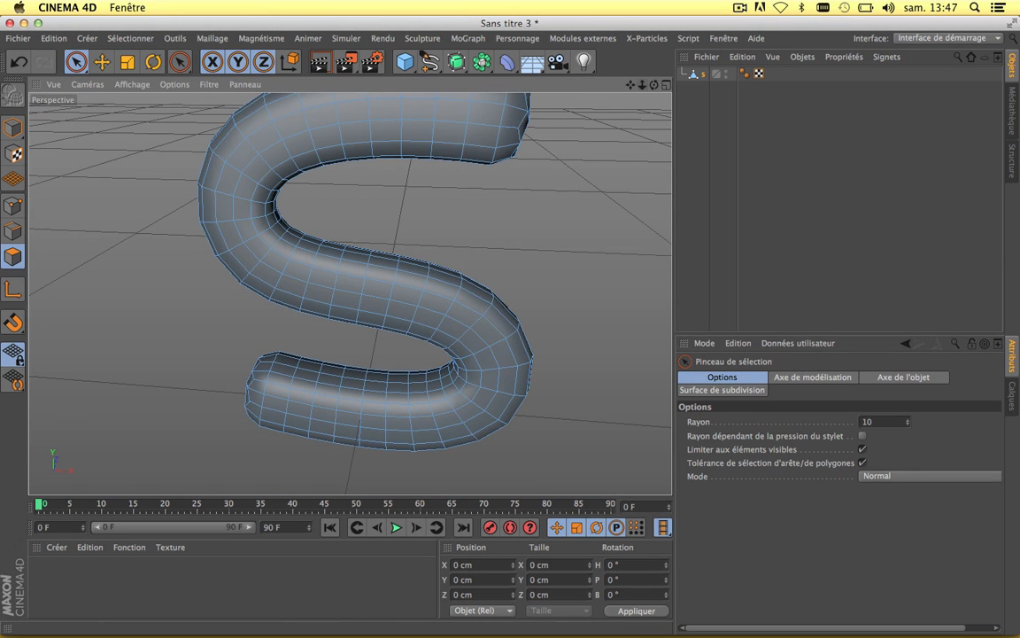
{"action": "left_click_drag", "start_coordinate": [630, 85], "coordinate": [620, 168]}
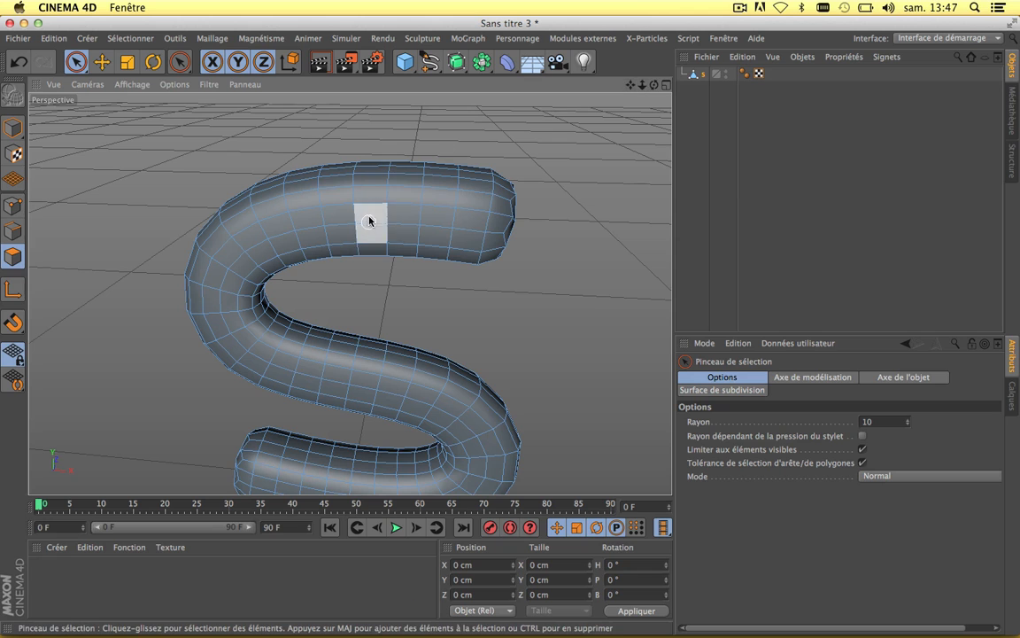
{"action": "scroll", "coordinate": [361, 255], "scroll_direction": "down", "scroll_amount": 2}
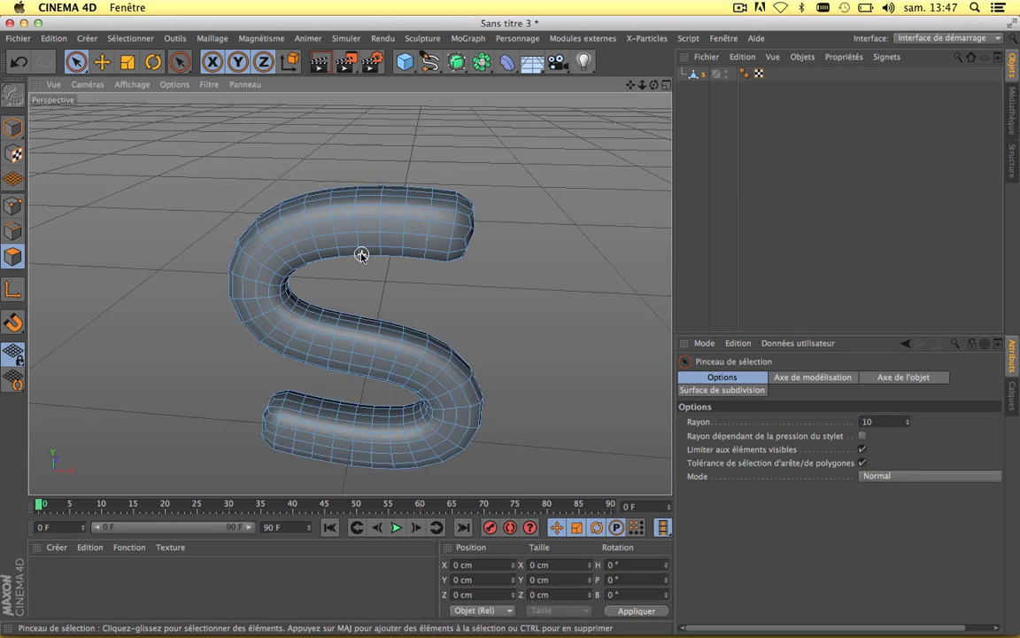
{"action": "scroll", "coordinate": [361, 255], "scroll_direction": "up", "scroll_amount": 2}
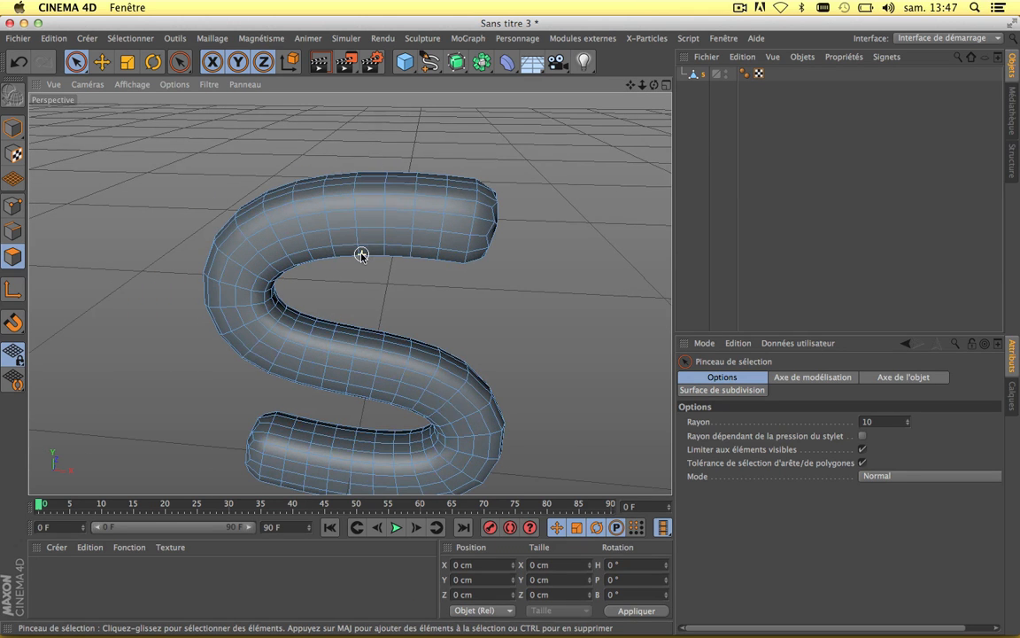
{"action": "left_click", "coordinate": [457, 62]}
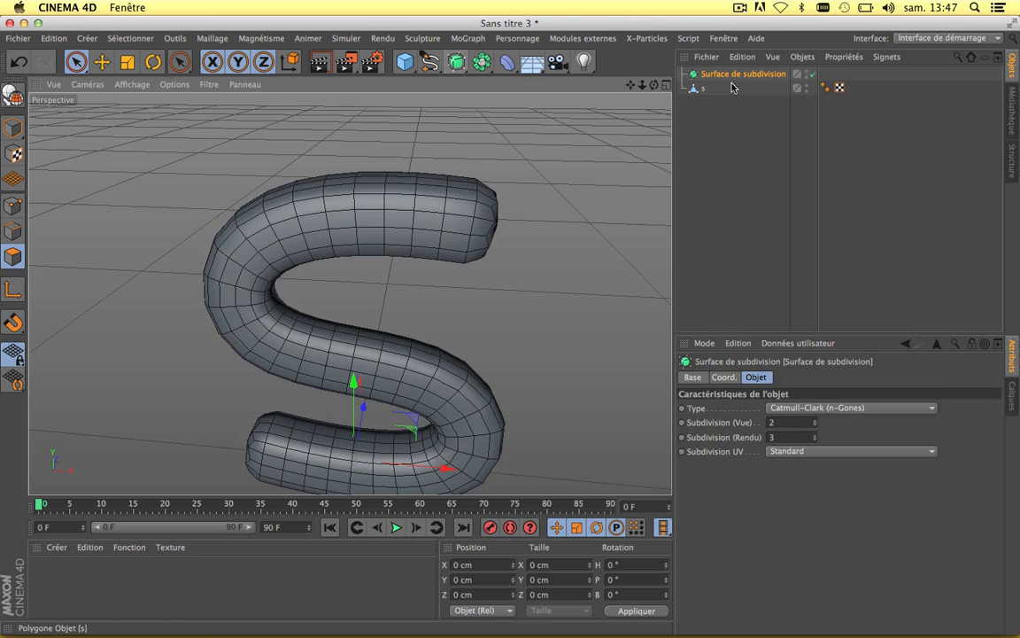
{"action": "left_click_drag", "start_coordinate": [704, 88], "coordinate": [710, 78]}
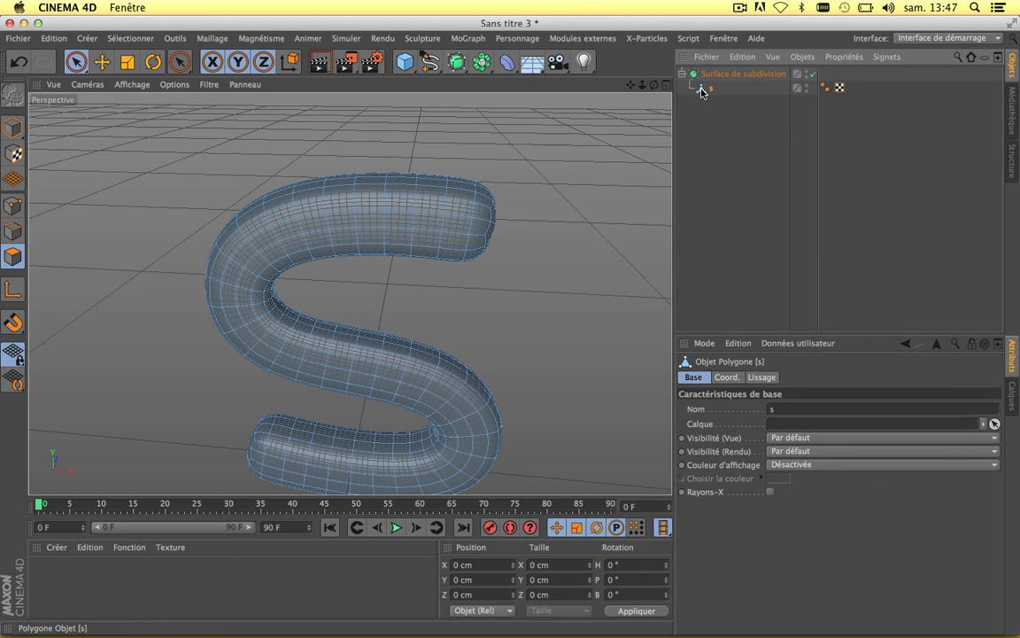
Select all points of the s mesh in point mode
{"action": "left_click", "coordinate": [13, 206]}
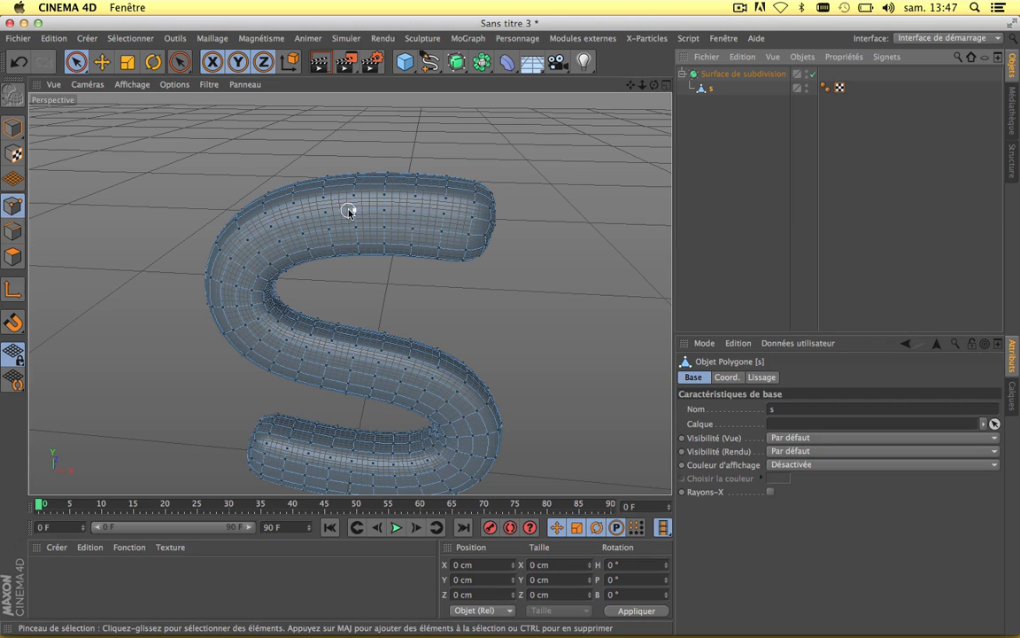
{"action": "left_click", "coordinate": [352, 211]}
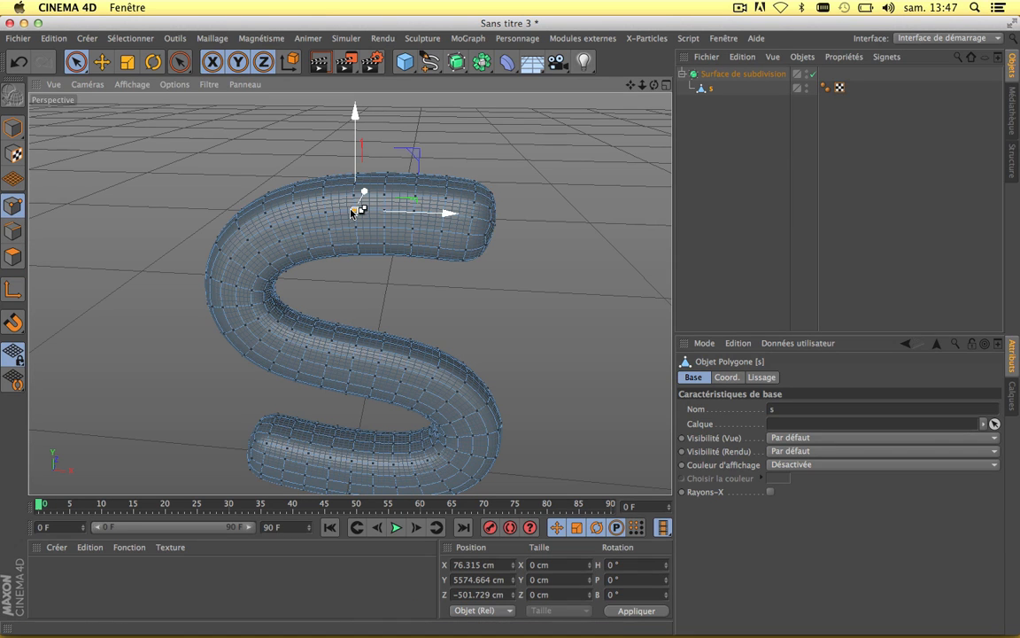
{"action": "key", "text": "super+a"}
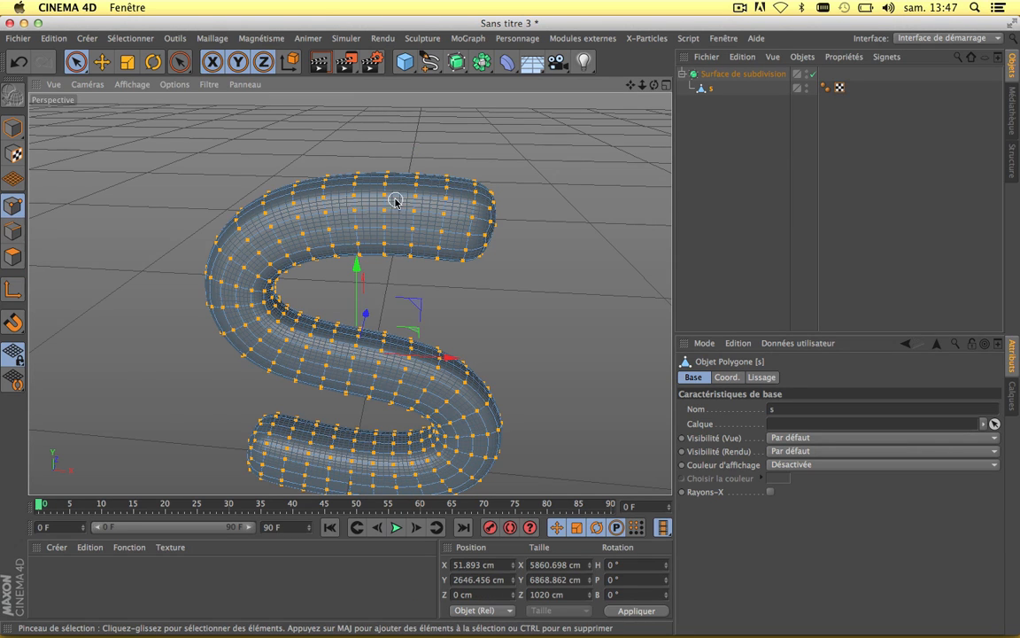
{"action": "scroll", "coordinate": [395, 200], "scroll_direction": "up", "scroll_amount": 5}
{"action": "scroll", "coordinate": [395, 200], "scroll_direction": "down", "scroll_amount": 4}
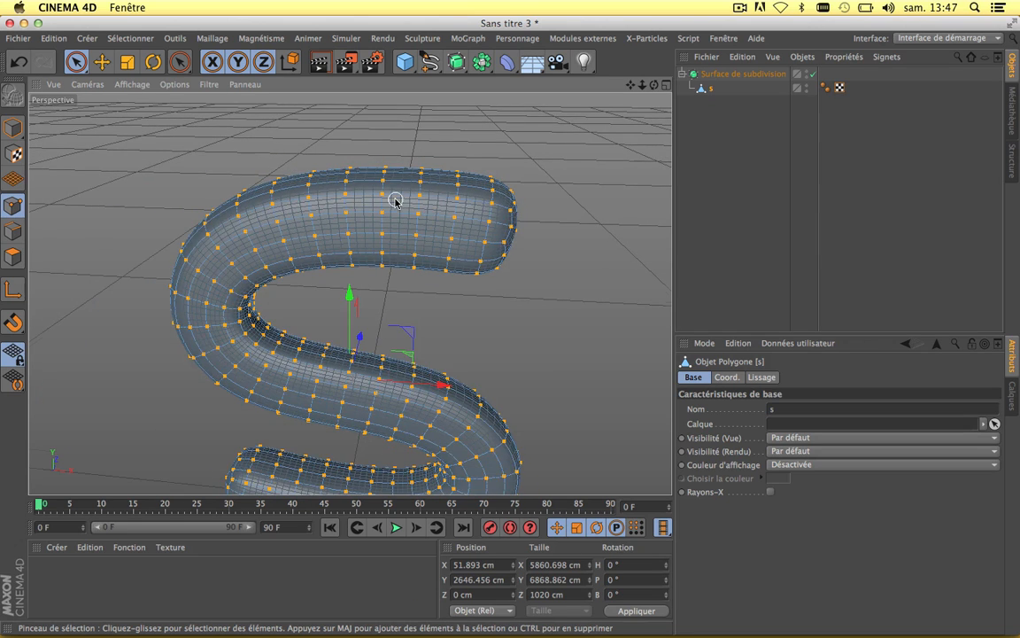
{"action": "scroll", "coordinate": [395, 201], "scroll_direction": "down", "scroll_amount": 3}
Add a Cône primitive and scale it uniformly down to about 139.4 cm in model mode
{"action": "left_click", "coordinate": [410, 65]}
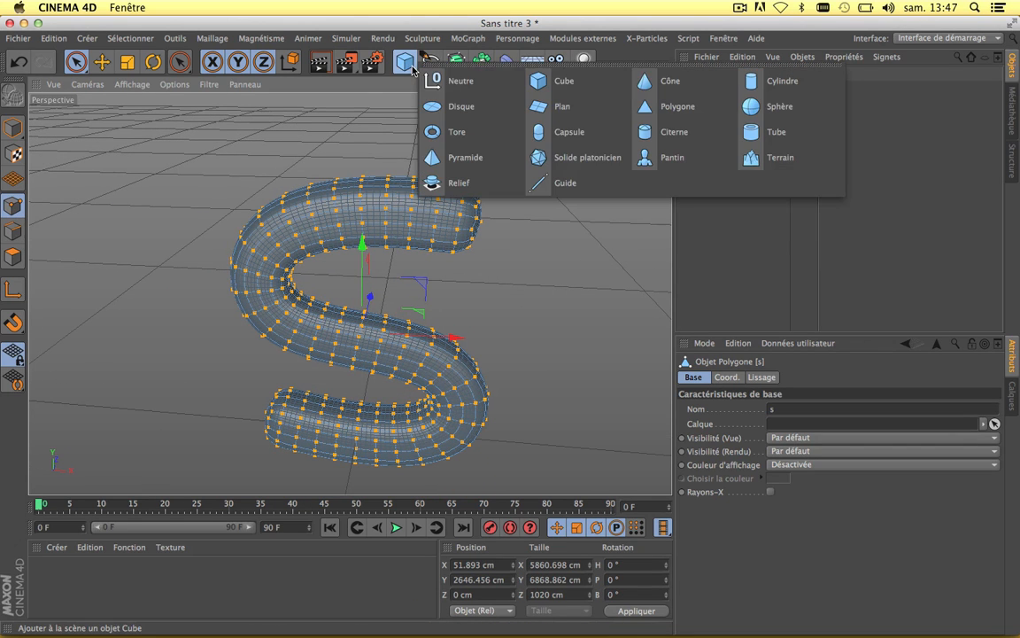
{"action": "left_click", "coordinate": [12, 126]}
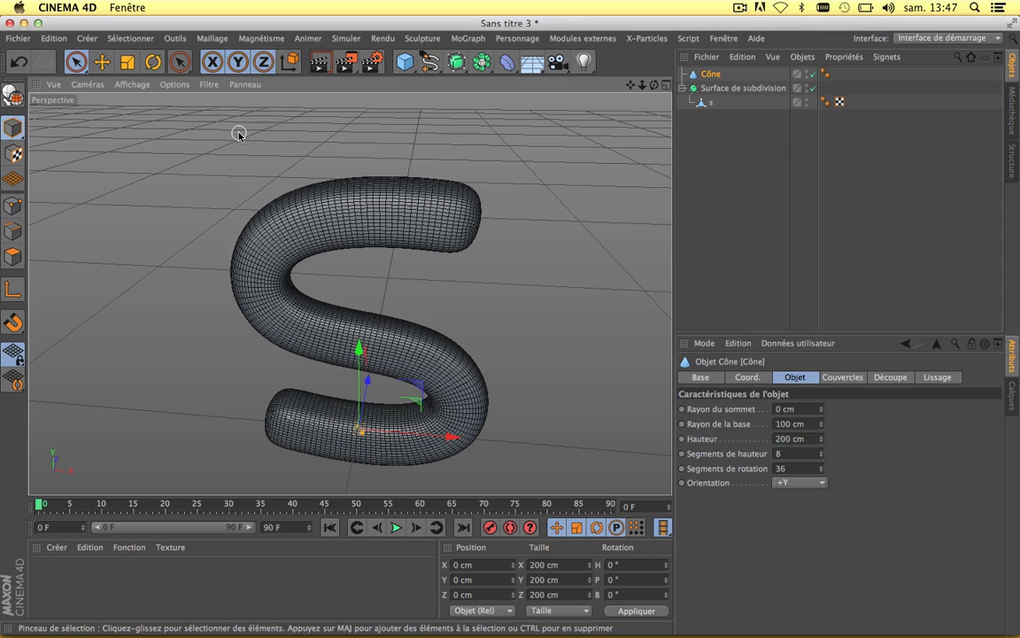
{"action": "left_click", "coordinate": [128, 61]}
{"action": "left_click_drag", "start_coordinate": [193, 115], "coordinate": [77, 199]}
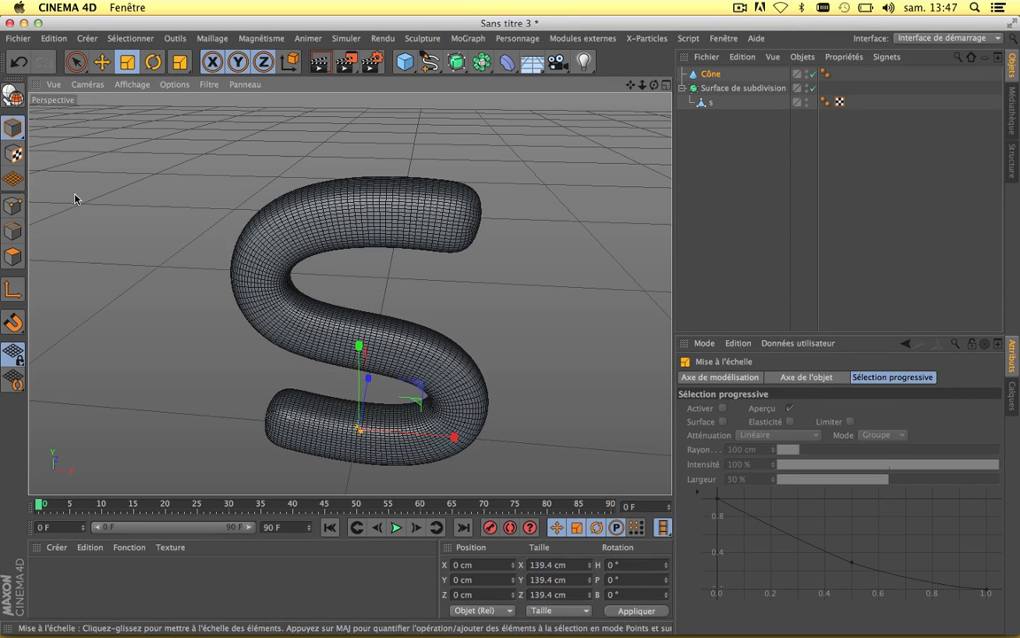
Add a buttoncloner object from the Easychesterfield plugin
{"action": "left_click", "coordinate": [583, 38]}
{"action": "mouse_move", "coordinate": [595, 79]}
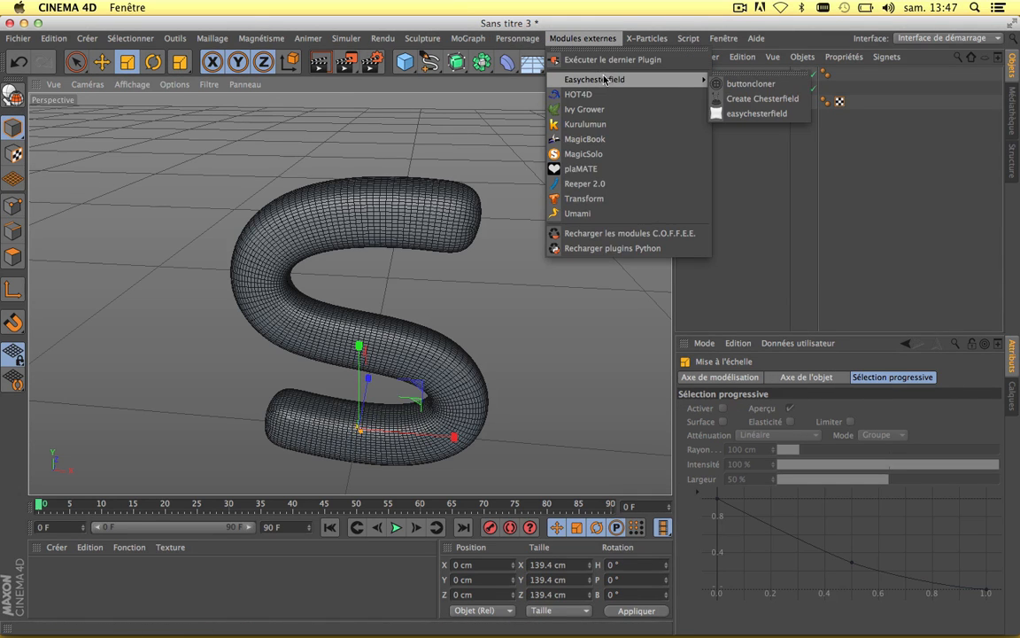
{"action": "left_click", "coordinate": [734, 80]}
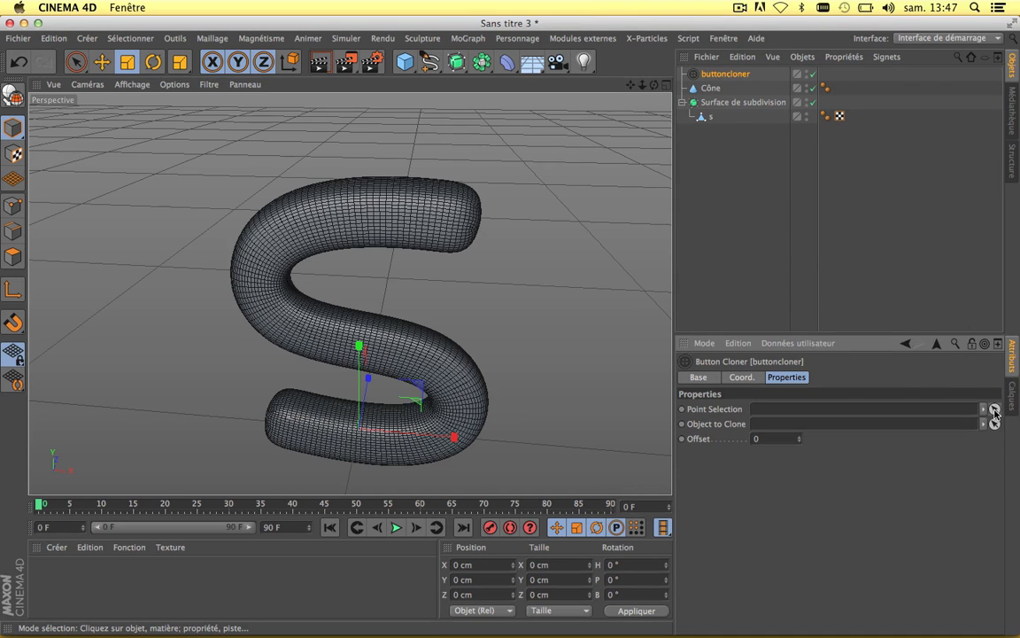
Store the selected points of the s mesh as a point selection tag
{"action": "left_click", "coordinate": [706, 118]}
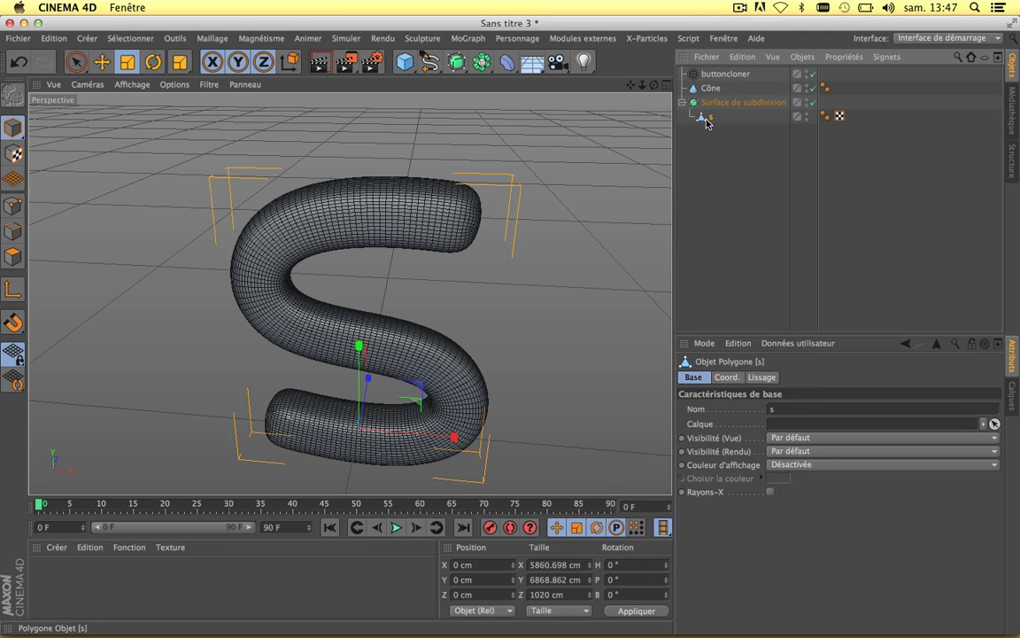
{"action": "left_click", "coordinate": [12, 205]}
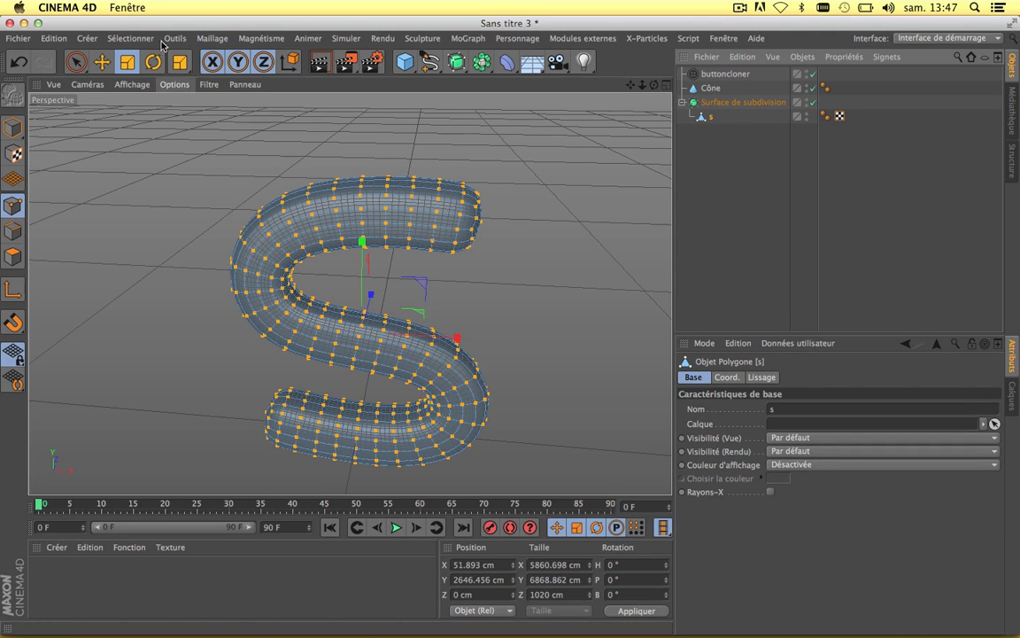
{"action": "left_click", "coordinate": [131, 38]}
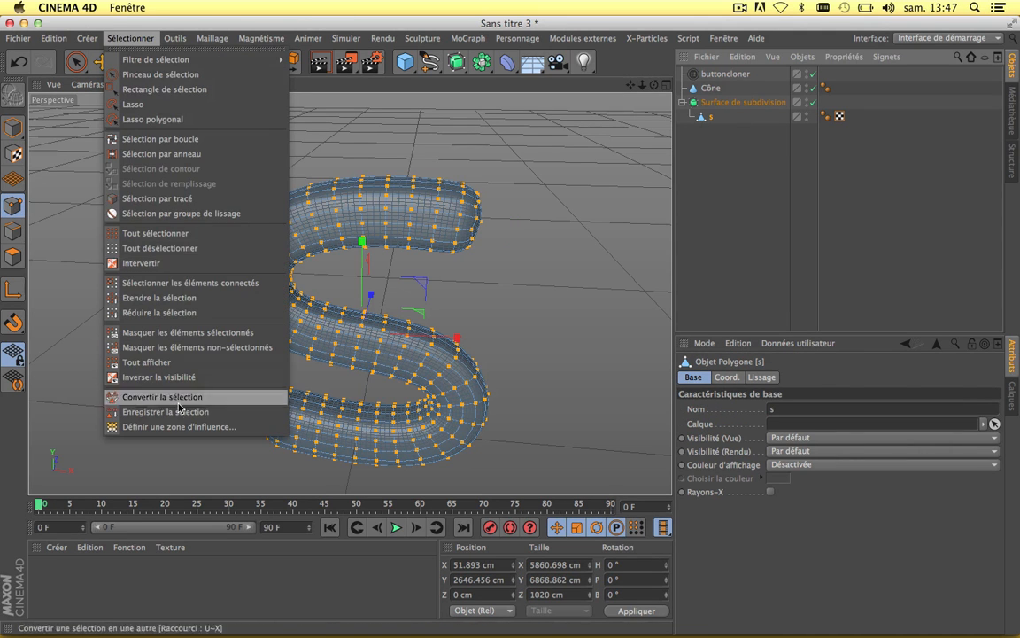
{"action": "left_click", "coordinate": [164, 411]}
Assign the Sélection de points tag as the buttoncloner's Point Selection and the Cône as its Object to Clone
{"action": "left_click", "coordinate": [724, 74]}
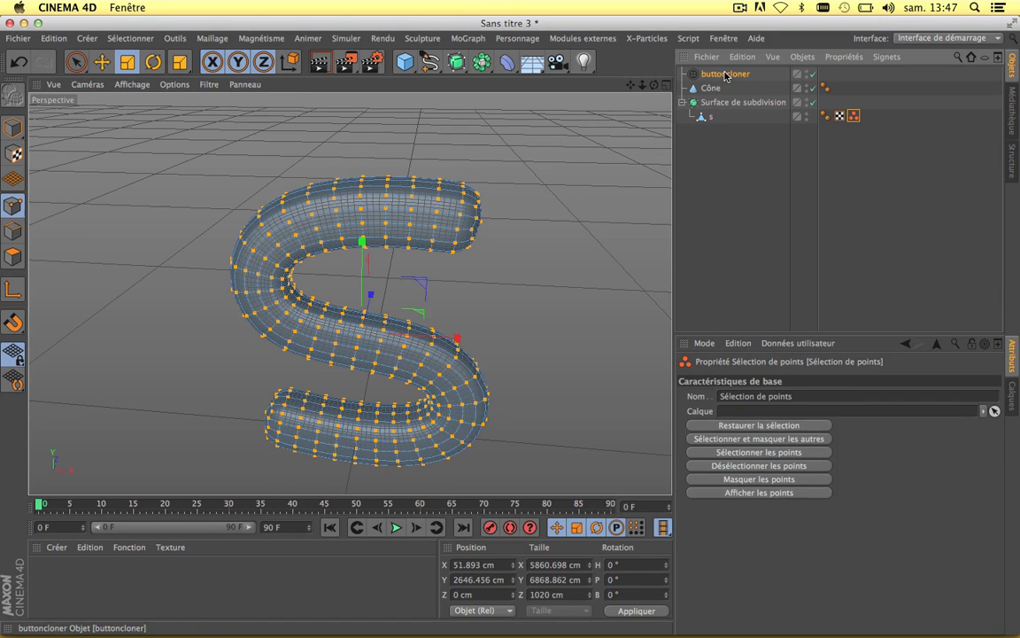
{"action": "left_click", "coordinate": [994, 409]}
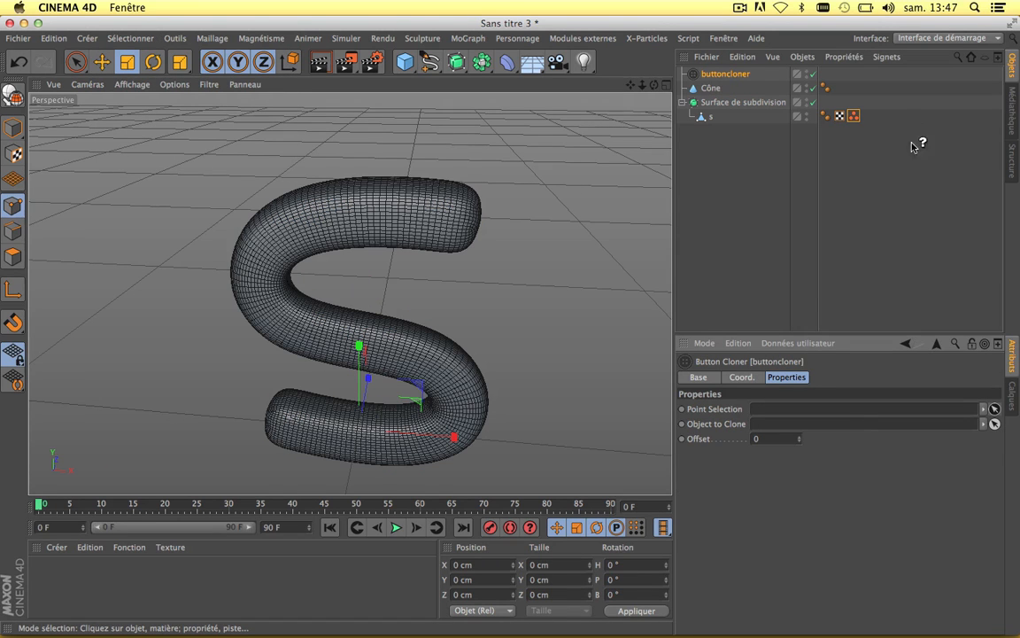
{"action": "left_click", "coordinate": [856, 116]}
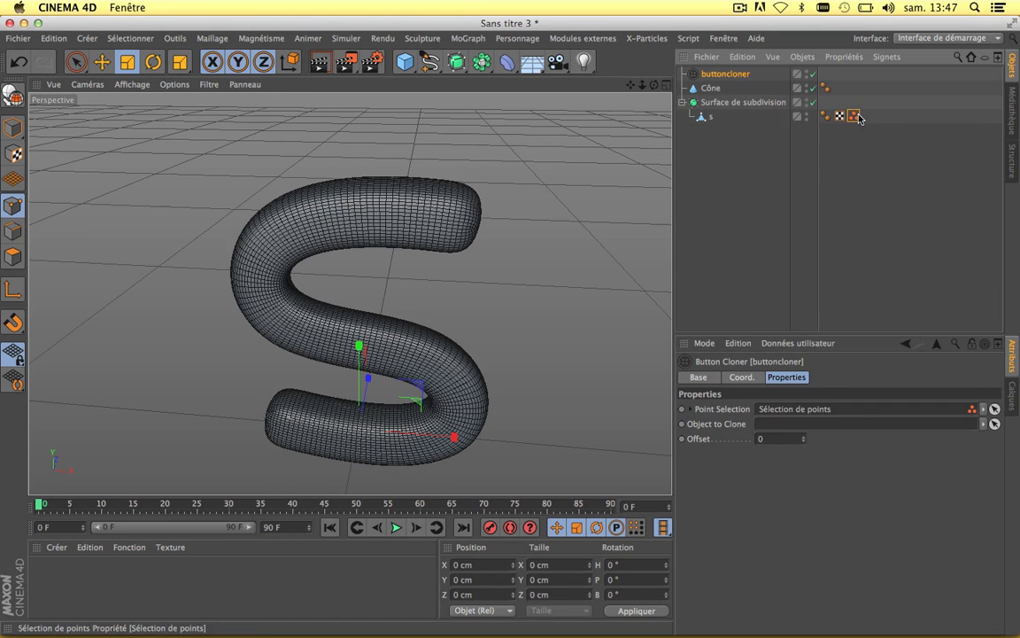
{"action": "left_click", "coordinate": [994, 424]}
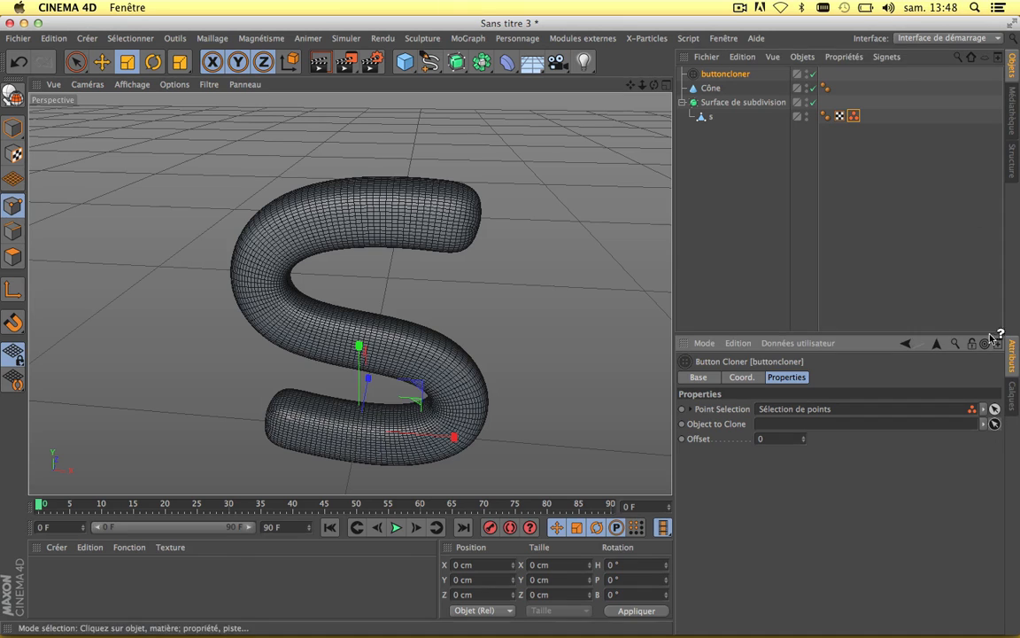
{"action": "left_click", "coordinate": [711, 88]}
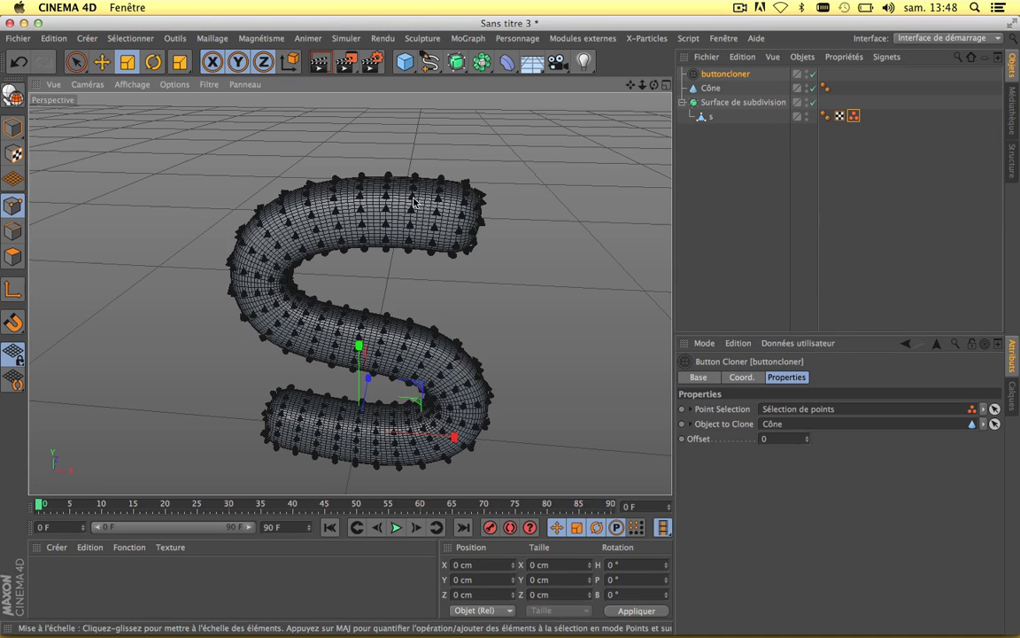
Set the Cône's orientation to -Z
{"action": "scroll", "coordinate": [413, 202], "scroll_direction": "up", "scroll_amount": 1}
{"action": "scroll", "coordinate": [413, 202], "scroll_direction": "up", "scroll_amount": 2}
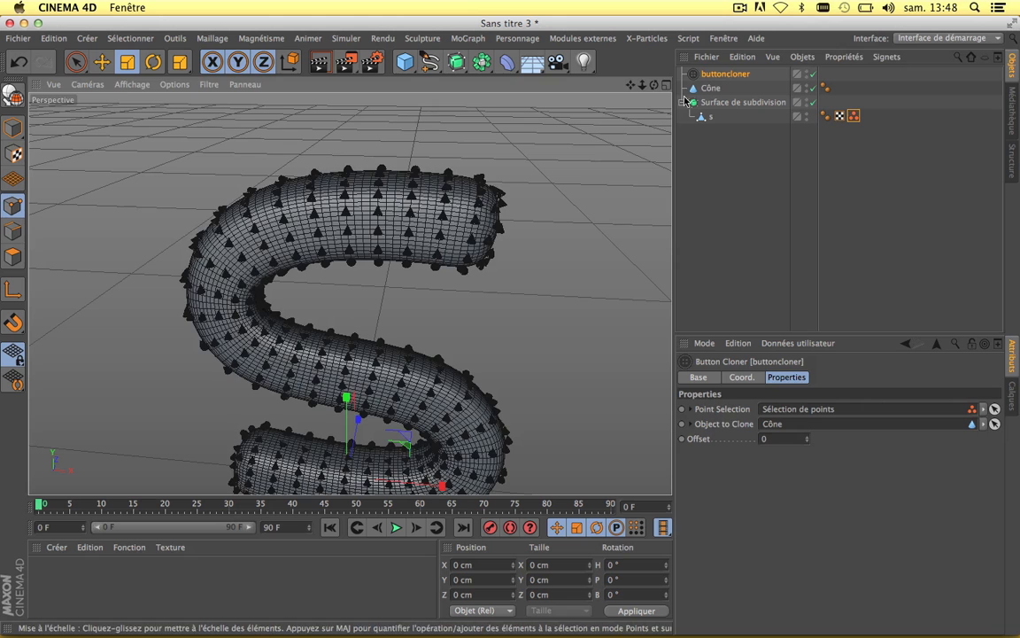
{"action": "left_click", "coordinate": [712, 89]}
{"action": "left_click", "coordinate": [800, 483]}
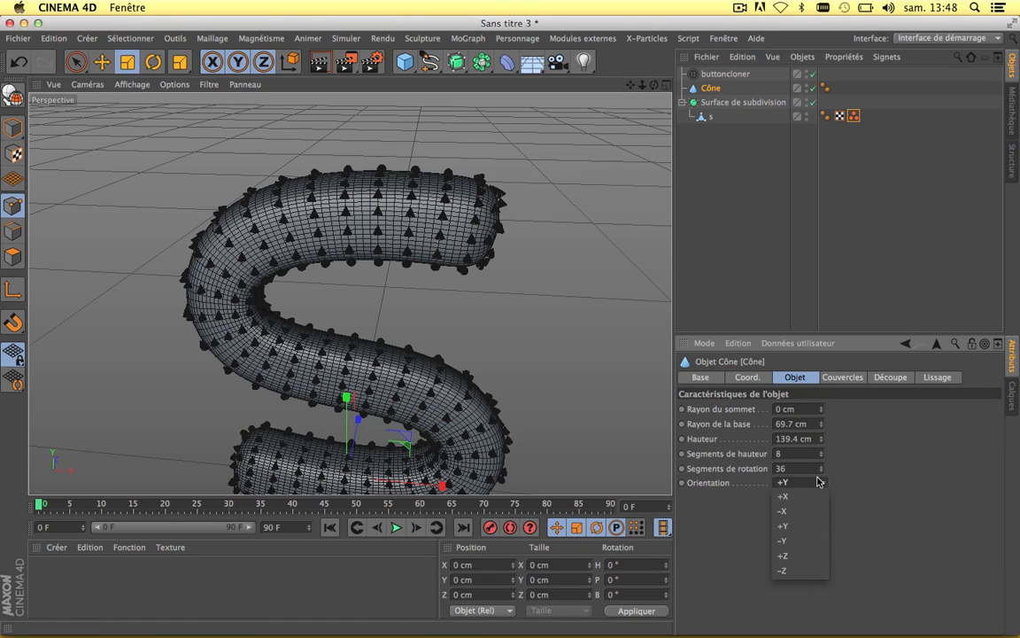
{"action": "left_click", "coordinate": [797, 572]}
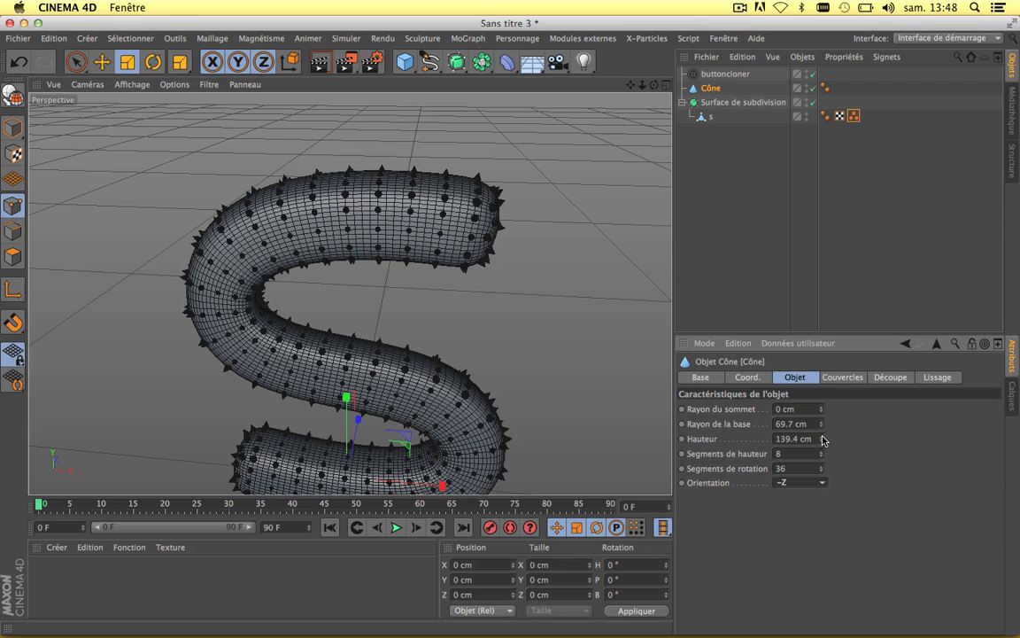
Enlarge the Cône to a base radius of about 207.7 cm and a height of about 520.4 cm
{"action": "left_click_drag", "start_coordinate": [822, 440], "coordinate": [822, 399]}
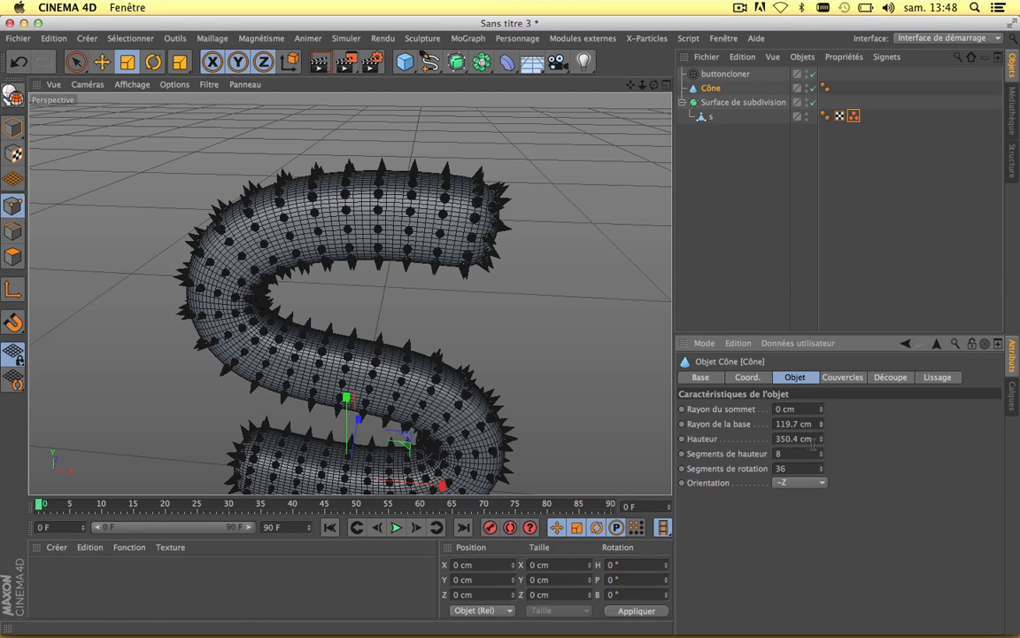
{"action": "left_click_drag", "start_coordinate": [822, 438], "coordinate": [821, 390]}
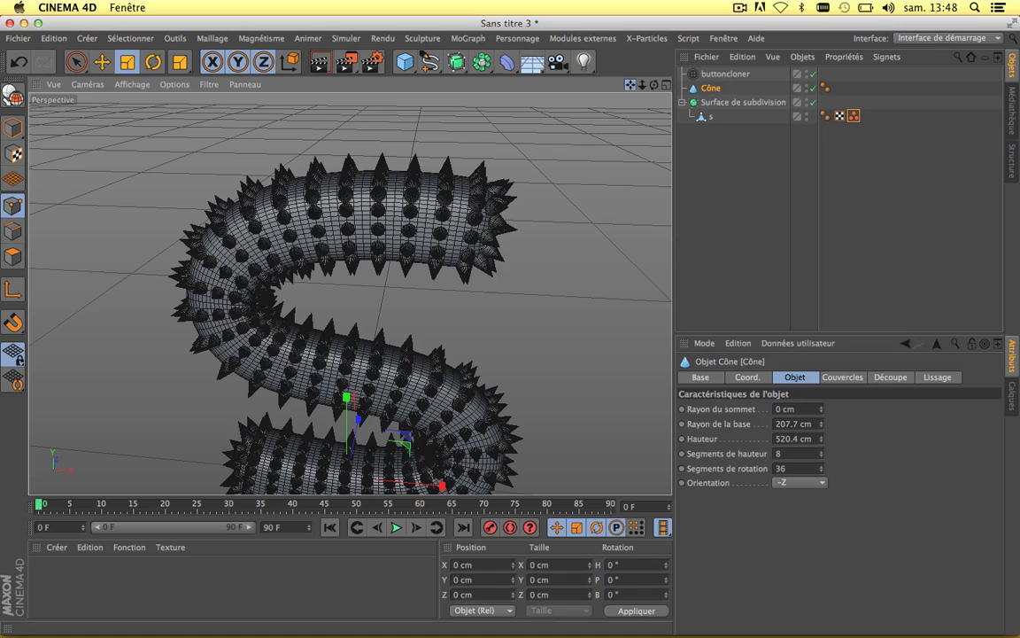
Render a preview of the spike-covered S in the perspective view
{"action": "left_click_drag", "start_coordinate": [630, 85], "coordinate": [554, 10]}
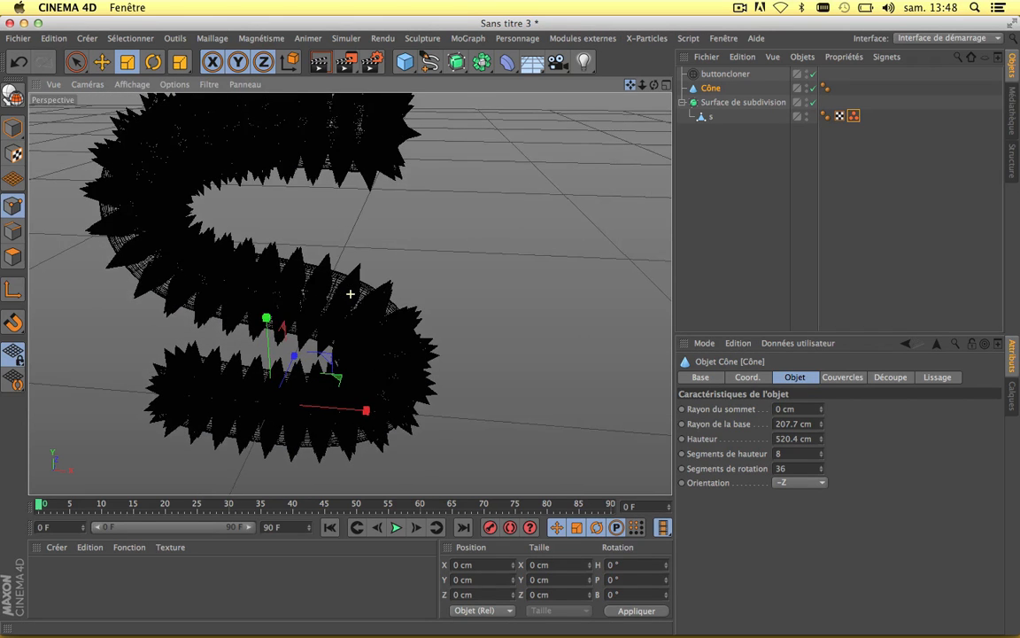
{"action": "left_click", "coordinate": [320, 60]}
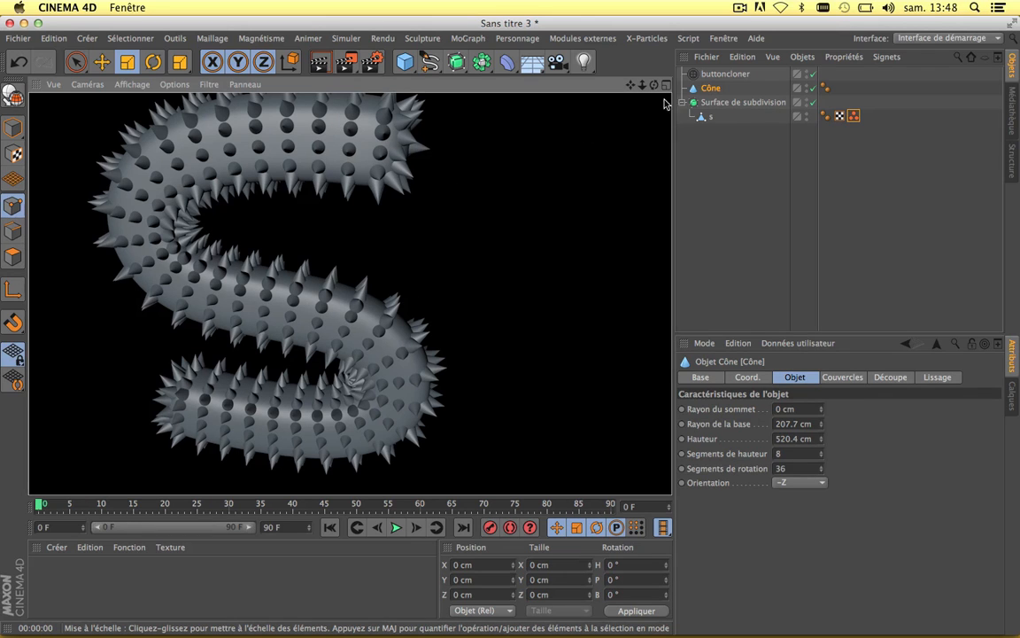
{"action": "left_click", "coordinate": [725, 140]}
Undo the cone cloning, point selection and extra mesh subdivision, keeping the coarse s mesh inside Surface de subdivision
{"action": "key", "text": "super+z"}
{"action": "key", "text": "super+z"}
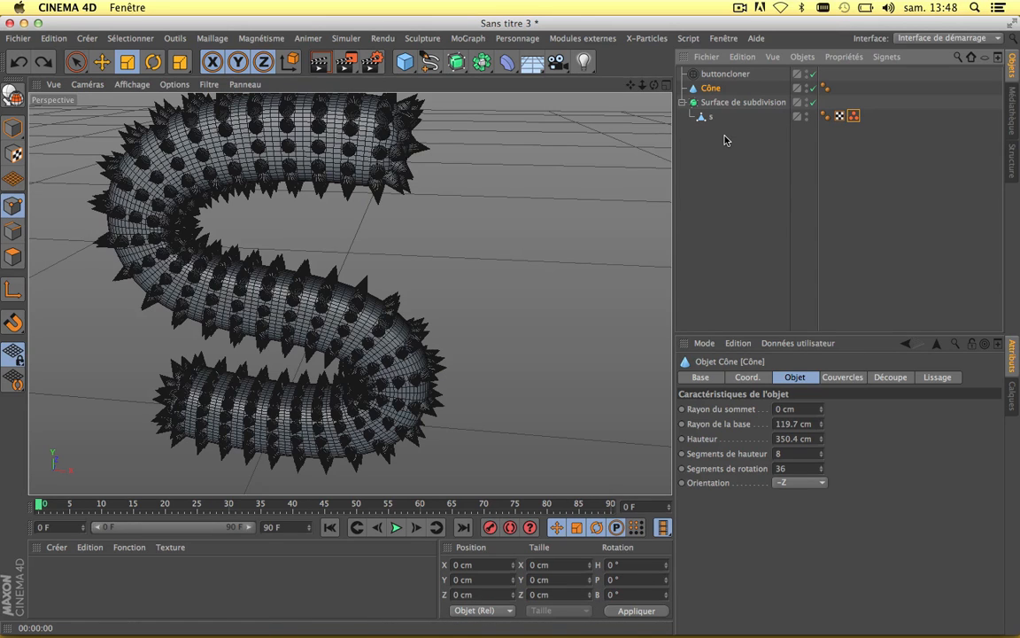
{"action": "key", "text": "super+z"}
{"action": "key", "text": "super+z"}
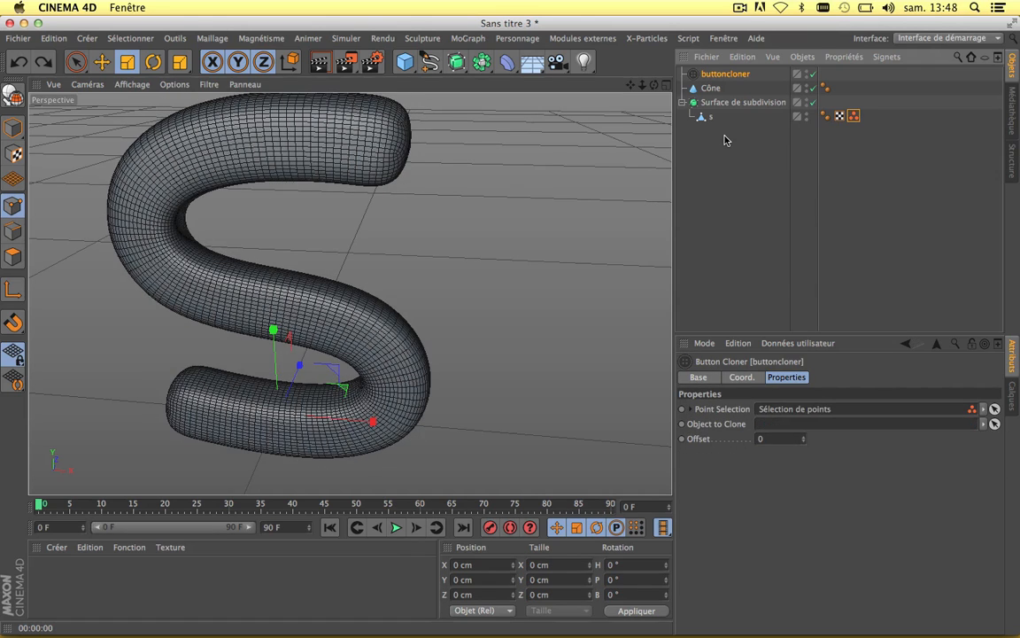
{"action": "key", "text": "super+z"}
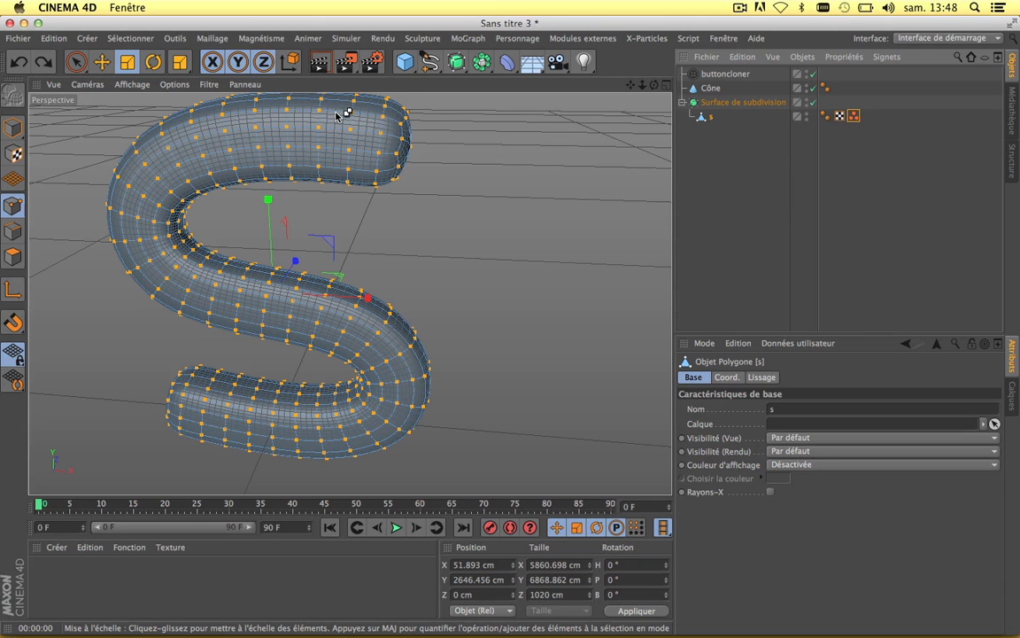
{"action": "key", "text": "super+z"}
{"action": "key", "text": "super+z"}
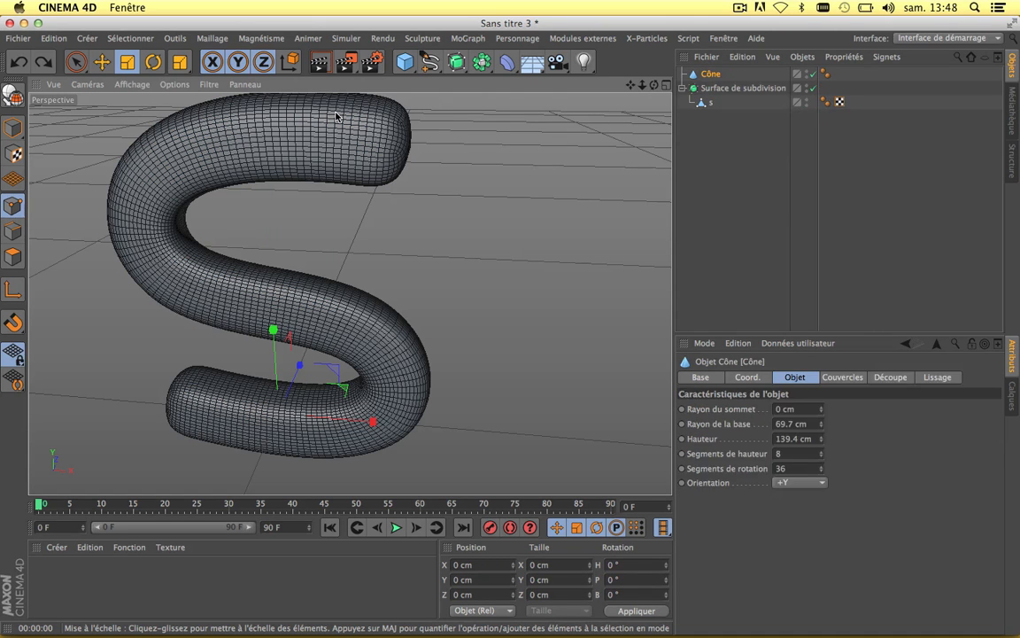
{"action": "key", "text": "super+z"}
{"action": "key", "text": "super+z"}
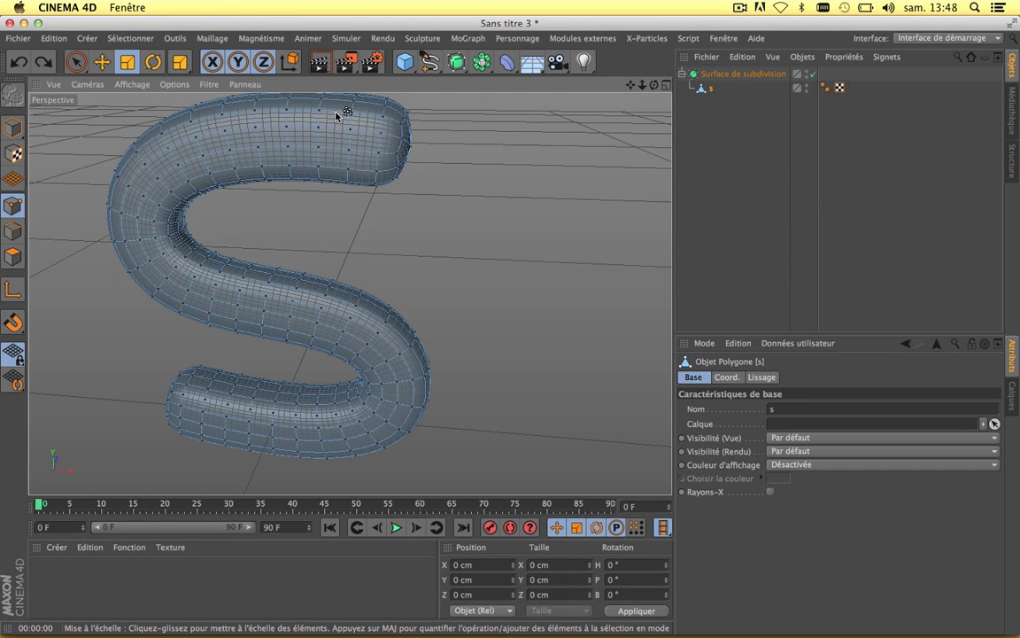
{"action": "key", "text": "super+z"}
{"action": "key", "text": "super+z"}
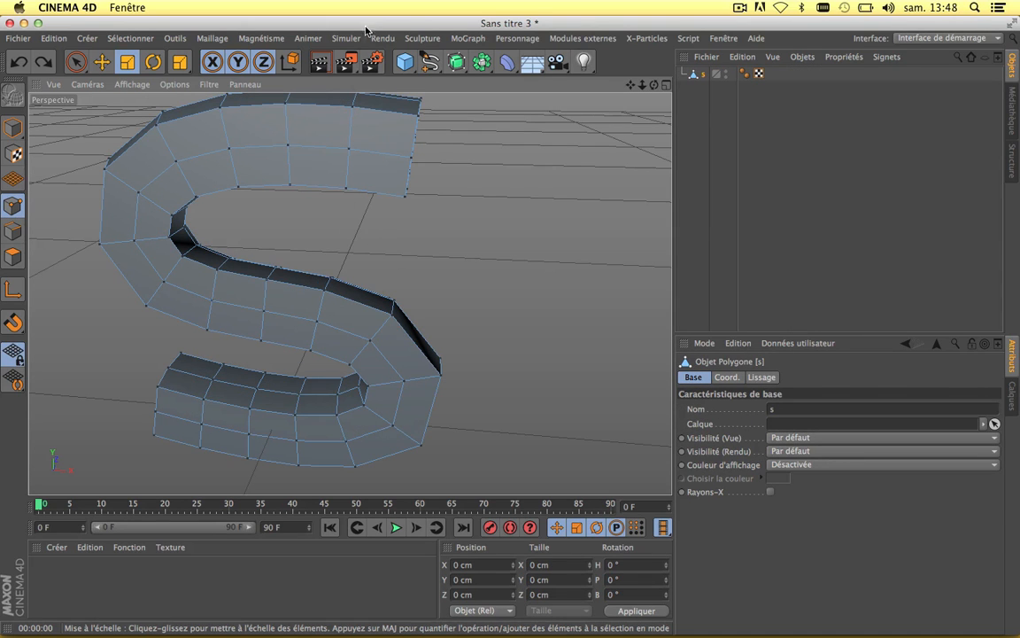
{"action": "key", "text": "super+y"}
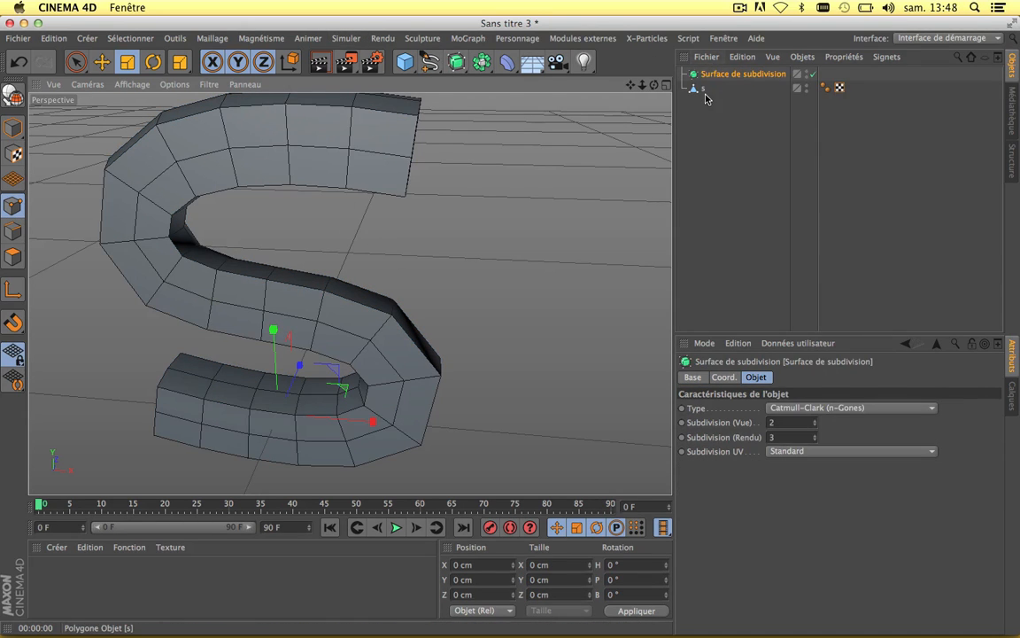
{"action": "key", "text": "super+y"}
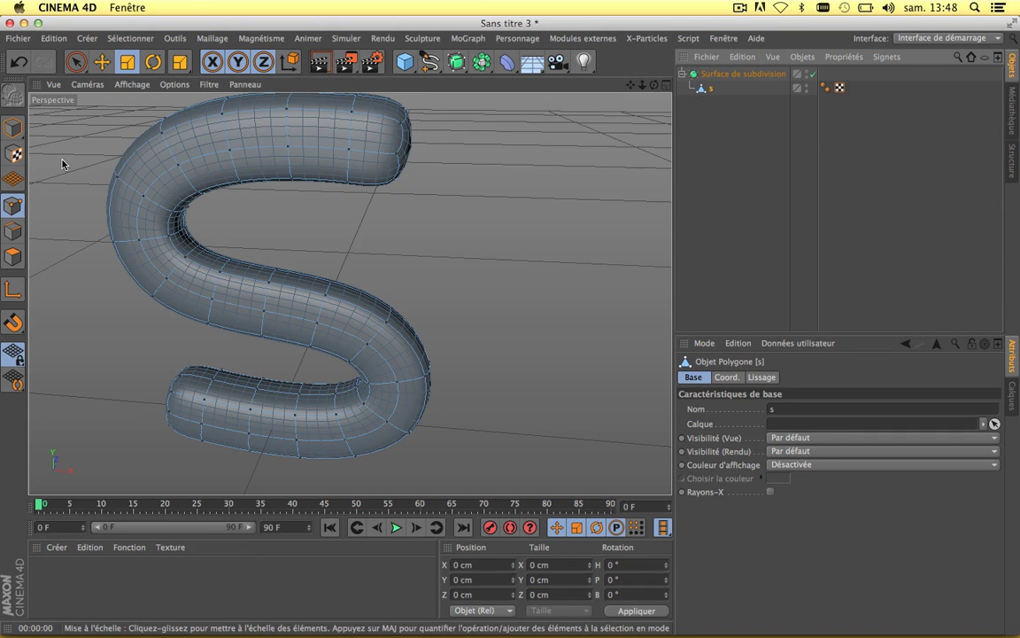
Select all points of the coarse s mesh and store them as a point selection tag
{"action": "left_click", "coordinate": [229, 154]}
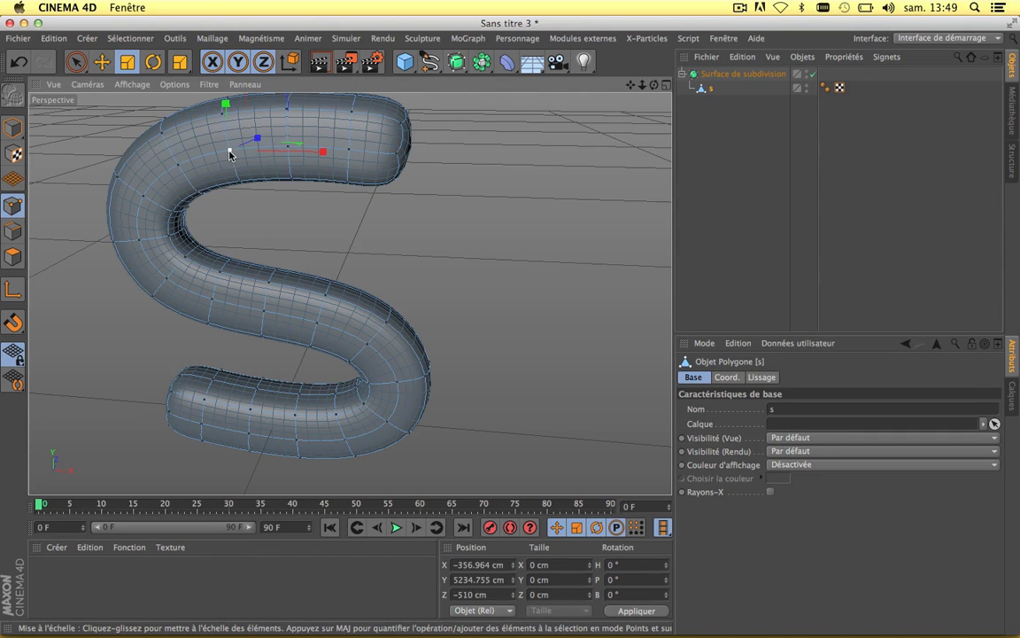
{"action": "key", "text": "super+a"}
{"action": "left_click", "coordinate": [130, 38]}
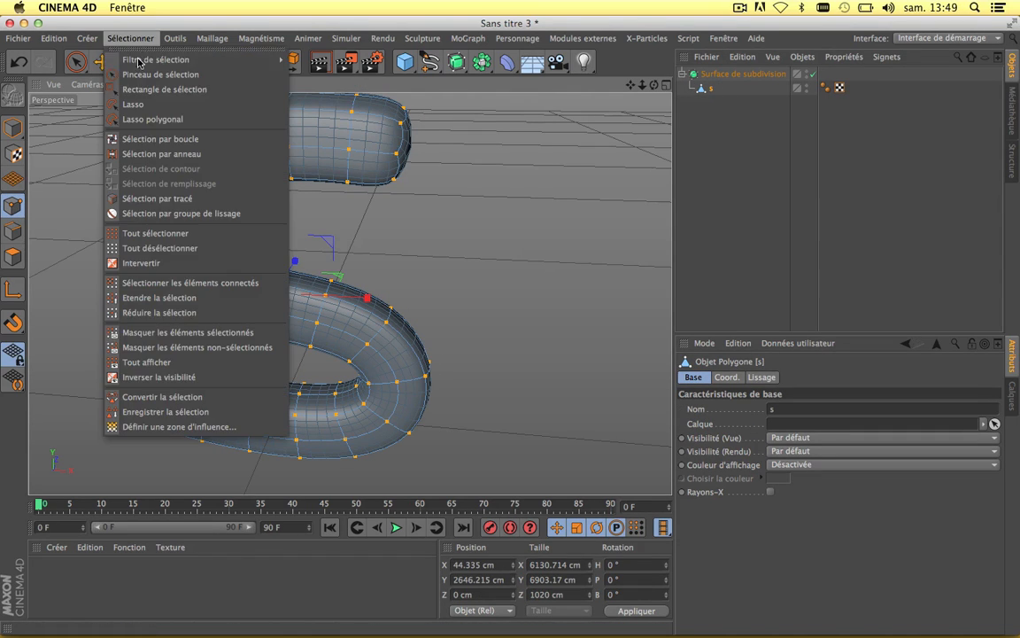
{"action": "left_click", "coordinate": [168, 412]}
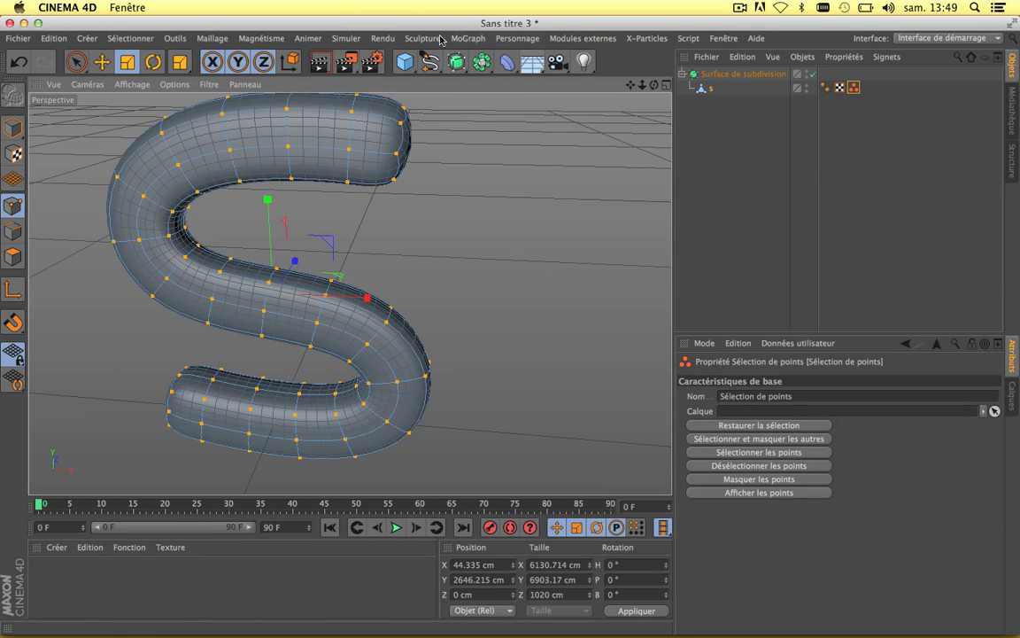
Add a cone primitive and a buttoncloner object to the scene
{"action": "left_click_drag", "start_coordinate": [404, 61], "coordinate": [619, 74]}
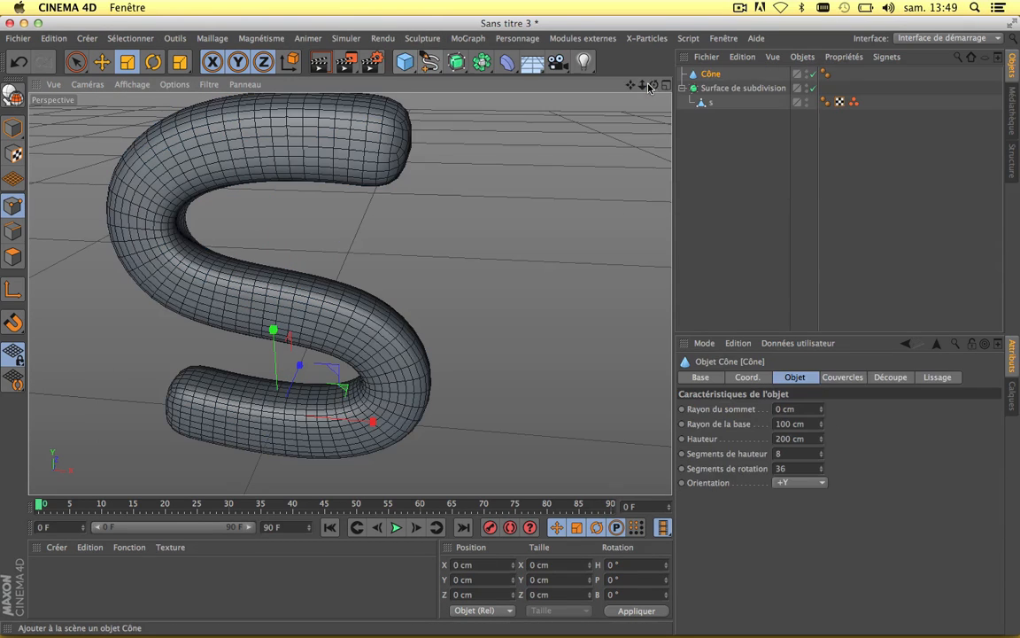
{"action": "left_click", "coordinate": [586, 38]}
{"action": "mouse_move", "coordinate": [645, 84]}
{"action": "left_click", "coordinate": [719, 84]}
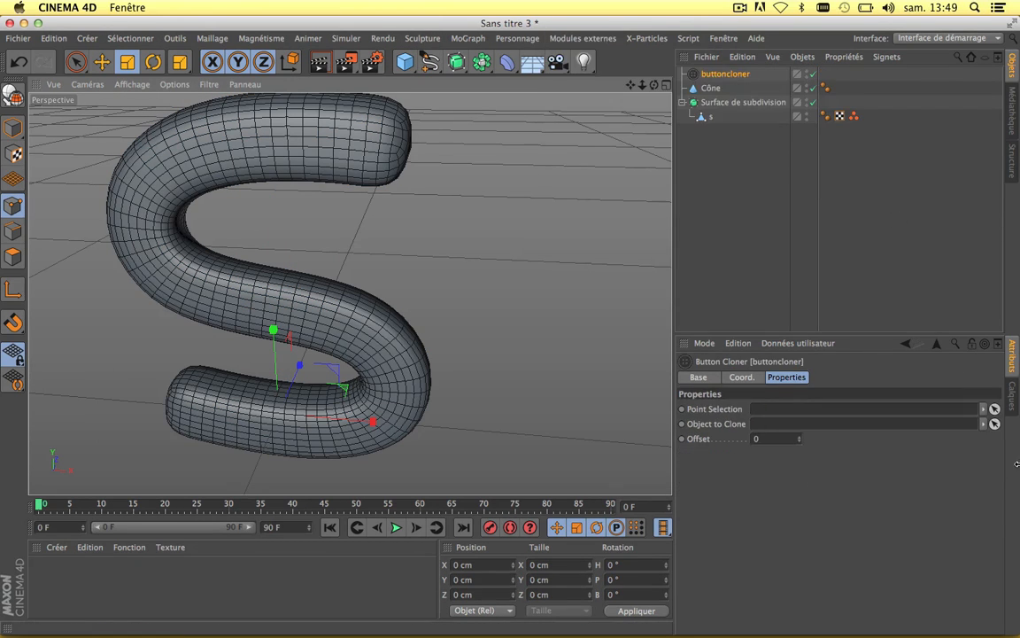
Assign the Sélection de points tag as the buttoncloner's Point Selection and the Cône as its Object to Clone
{"action": "left_click", "coordinate": [994, 409]}
{"action": "left_click", "coordinate": [853, 116]}
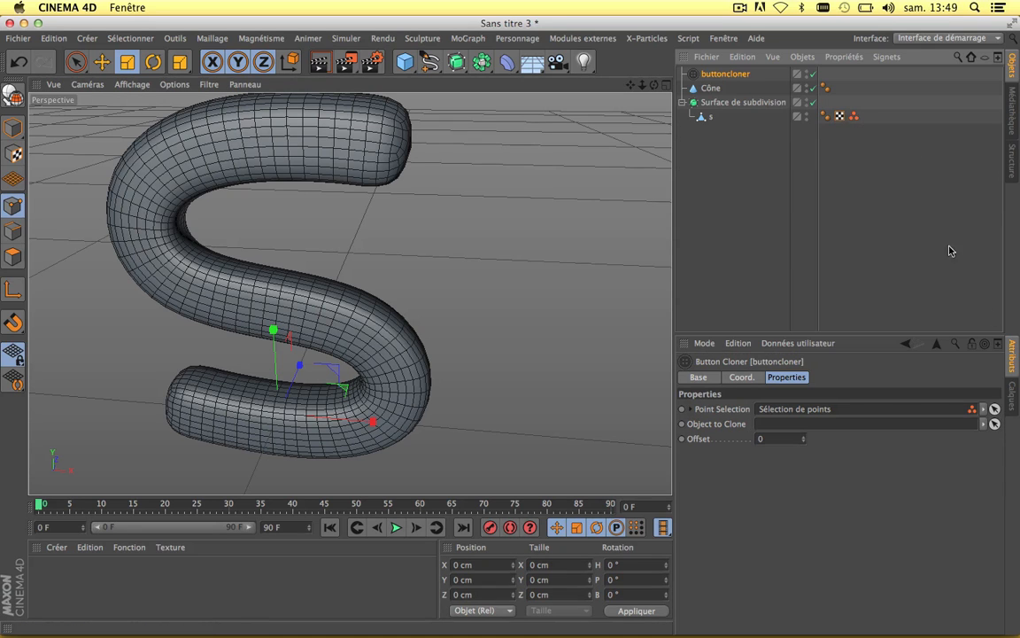
{"action": "left_click", "coordinate": [994, 424]}
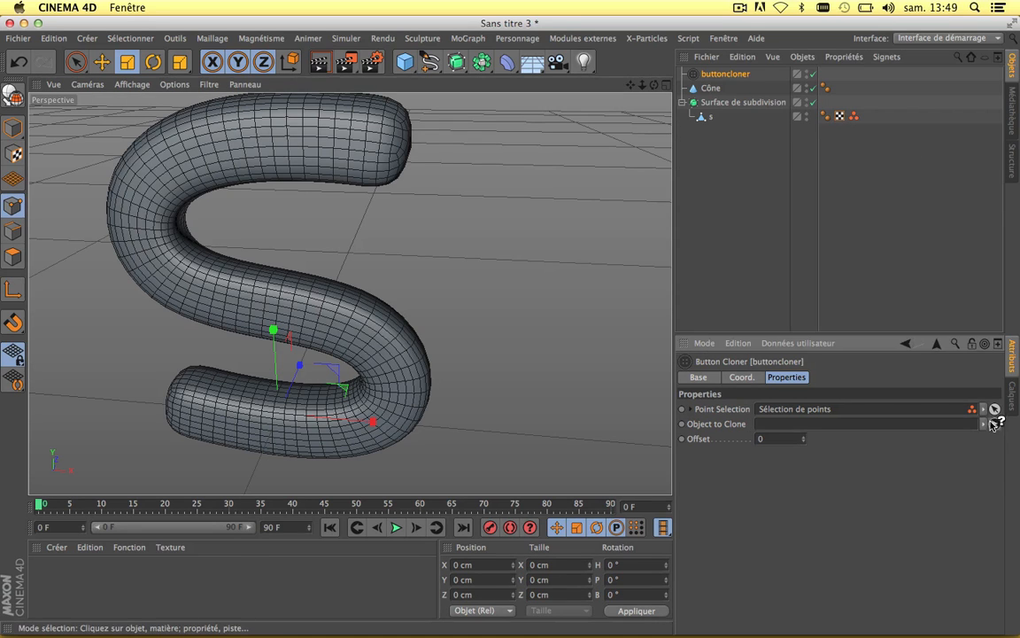
{"action": "left_click", "coordinate": [716, 89]}
Set the Cône's base radius to 255 cm, its height to 575 cm and its orientation to -Z
{"action": "left_click", "coordinate": [709, 89]}
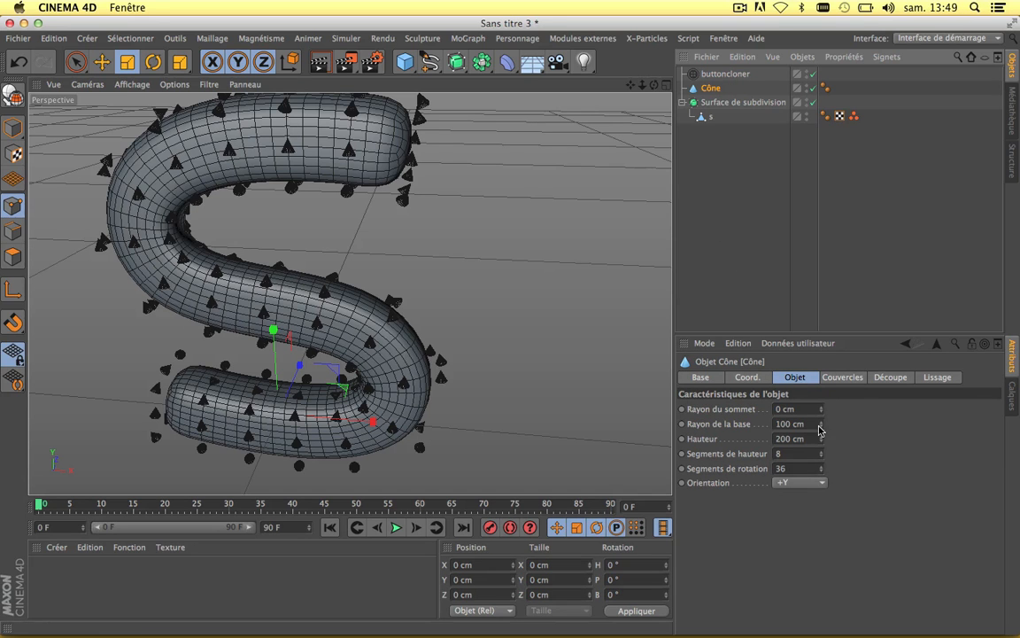
{"action": "left_click_drag", "start_coordinate": [819, 430], "coordinate": [819, 380]}
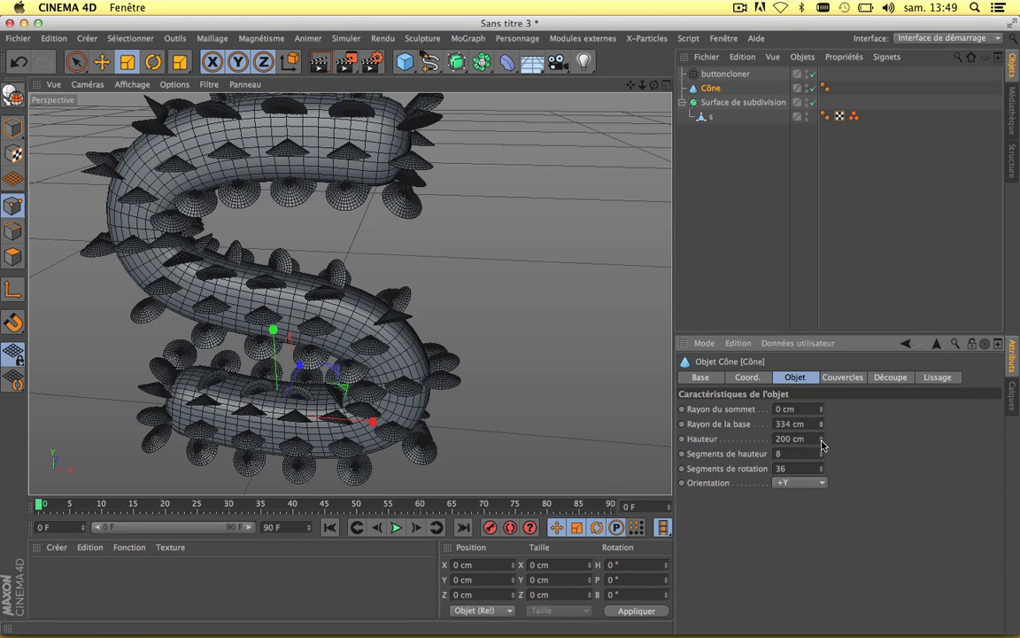
{"action": "left_click_drag", "start_coordinate": [821, 445], "coordinate": [821, 359]}
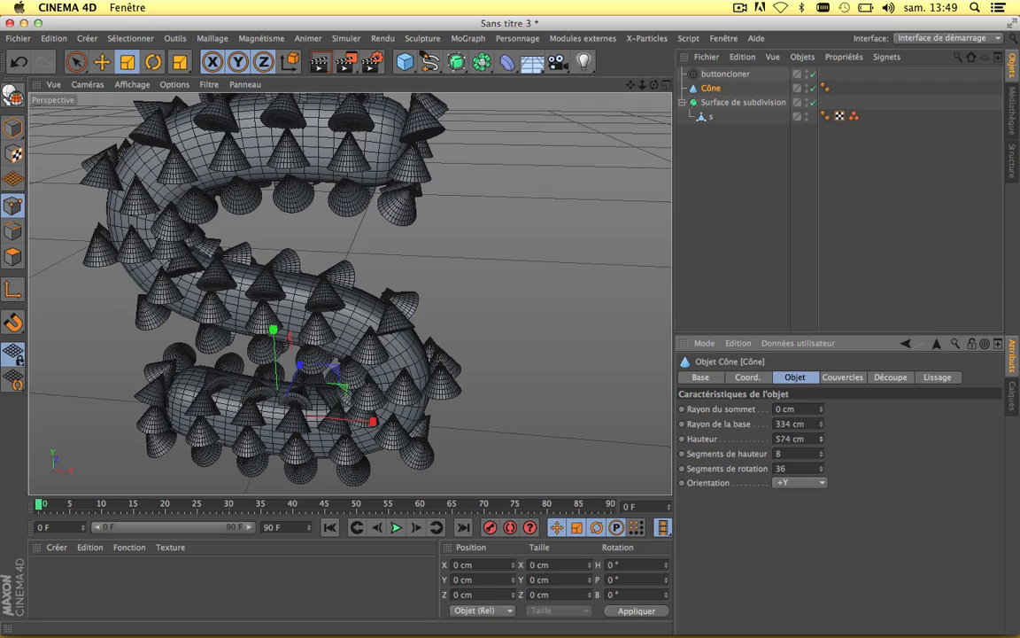
{"action": "left_click_drag", "start_coordinate": [821, 441], "coordinate": [821, 495]}
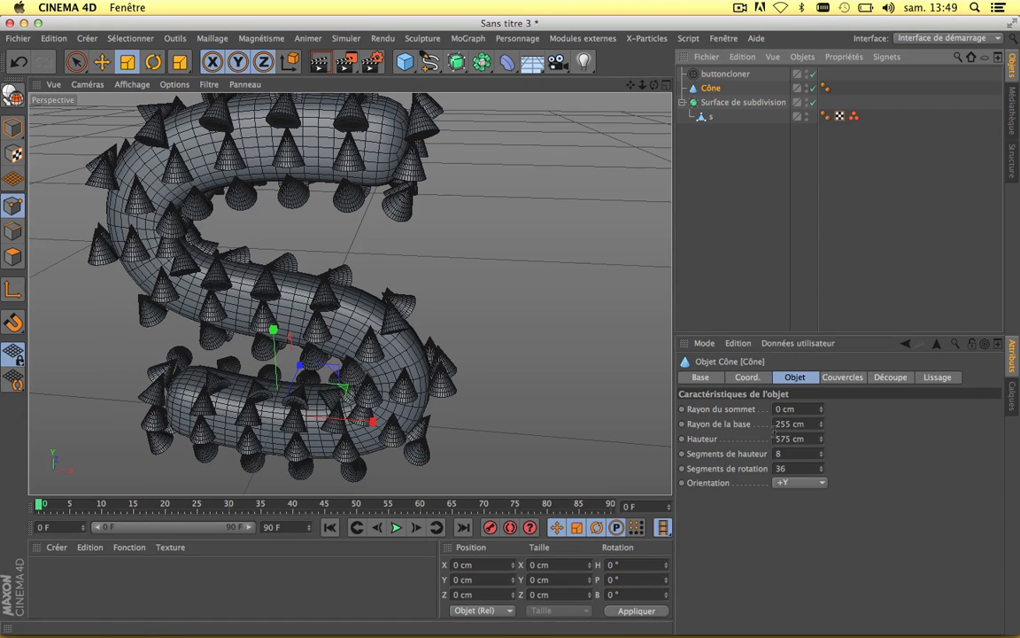
{"action": "left_click", "coordinate": [803, 482]}
{"action": "left_click", "coordinate": [789, 569]}
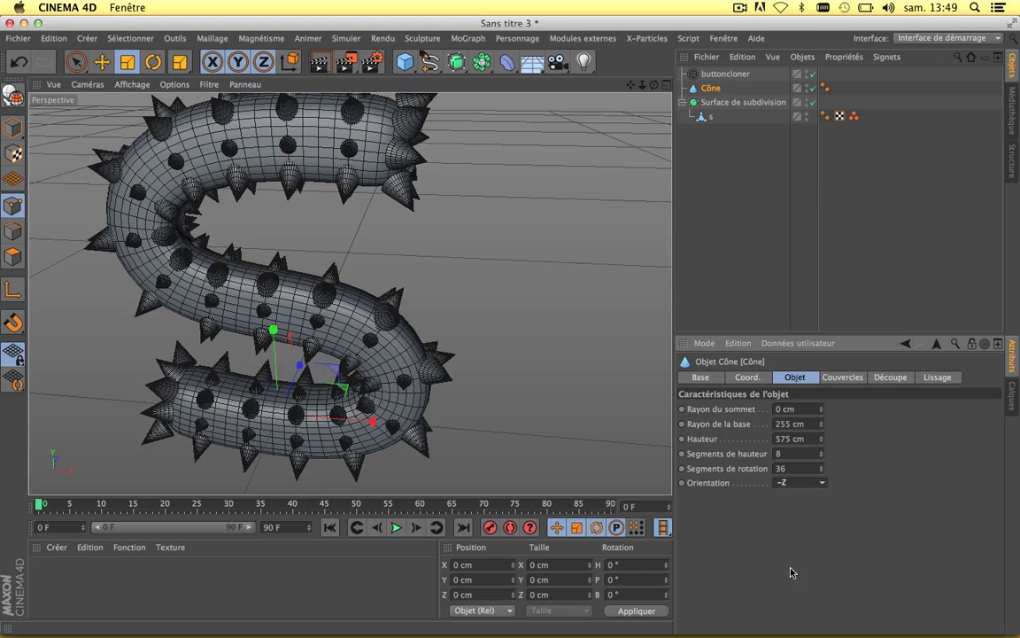
Set the buttoncloner's Offset to 109
{"action": "scroll", "coordinate": [434, 370], "scroll_direction": "down", "scroll_amount": 2}
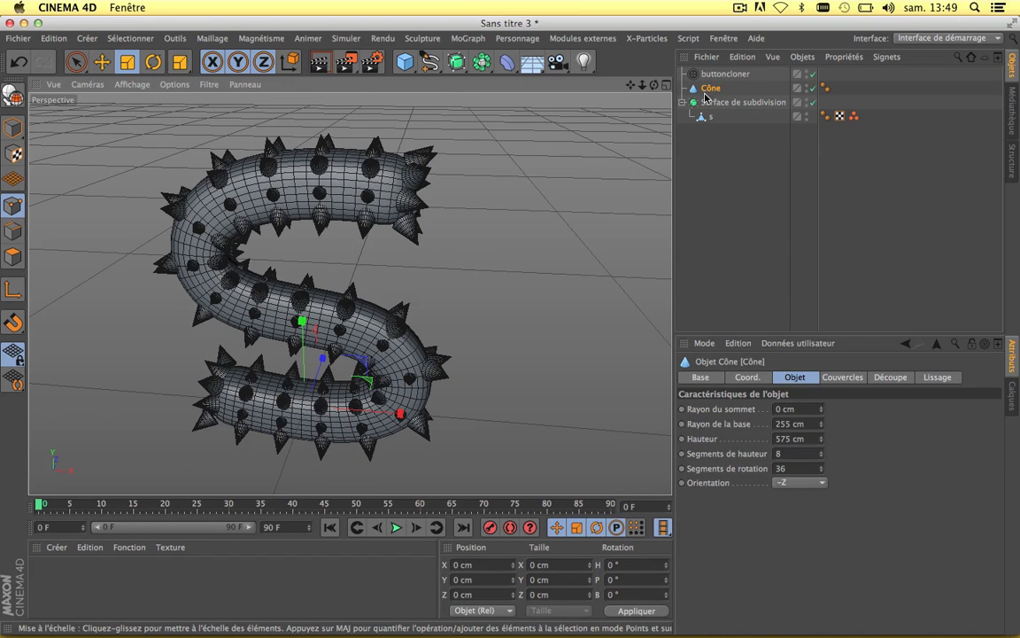
{"action": "left_click", "coordinate": [725, 74]}
{"action": "left_click_drag", "start_coordinate": [808, 440], "coordinate": [809, 399]}
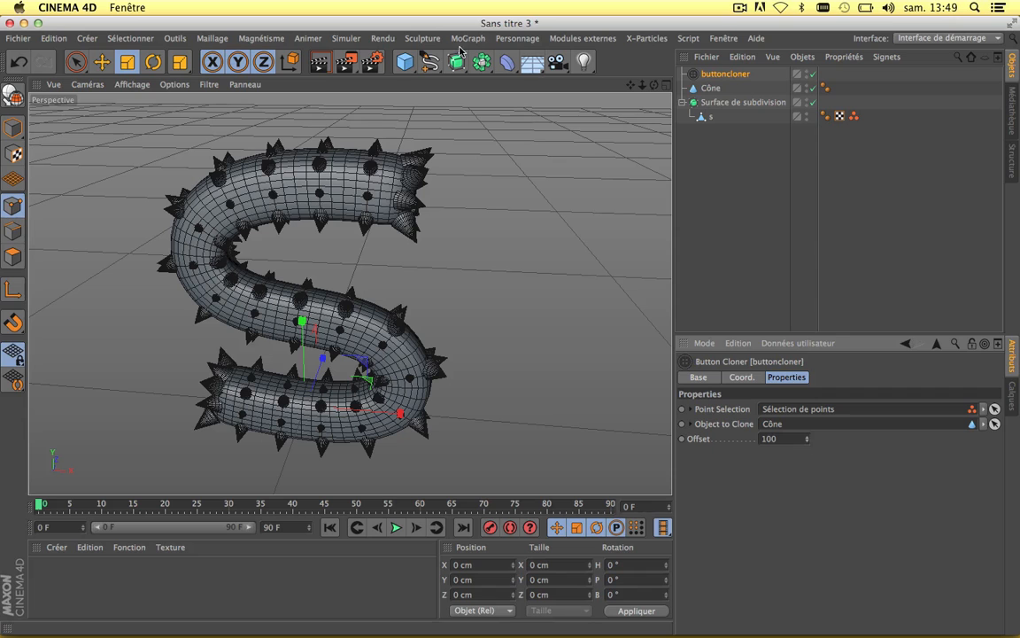
{"action": "mouse_move", "coordinate": [807, 440]}
{"action": "left_mouse_down"}
{"action": "mouse_move", "coordinate": [806, 395]}
{"action": "mouse_move", "coordinate": [807, 438]}
{"action": "left_mouse_up"}
{"action": "scroll", "coordinate": [357, 414], "scroll_direction": "up", "scroll_amount": 3}
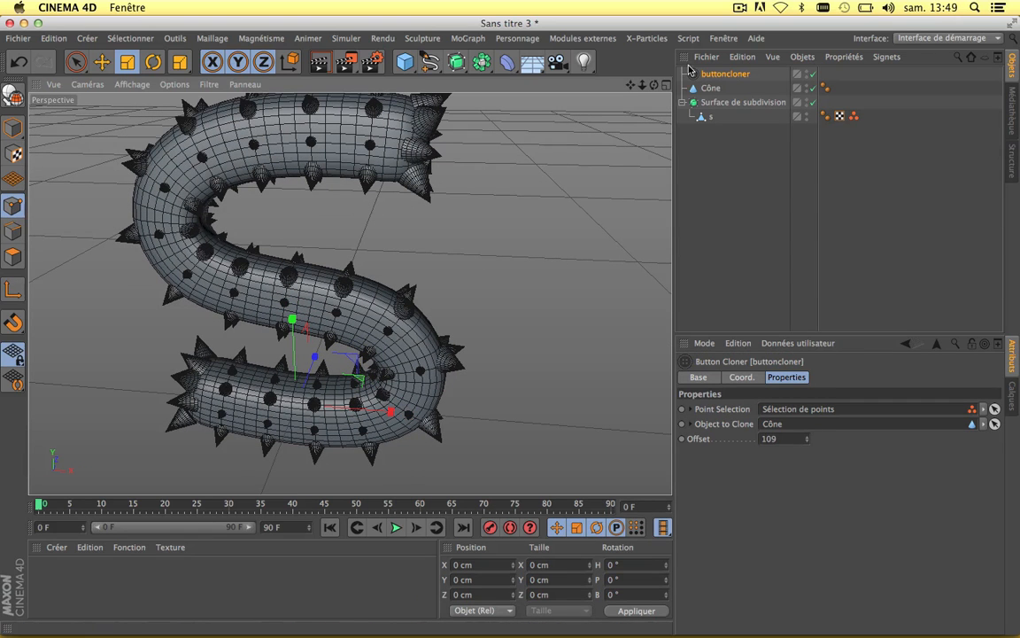
Set the Cône's base radius to 176 cm and render a preview of the perspective view
{"action": "left_click", "coordinate": [713, 91]}
{"action": "left_click_drag", "start_coordinate": [821, 430], "coordinate": [821, 440]}
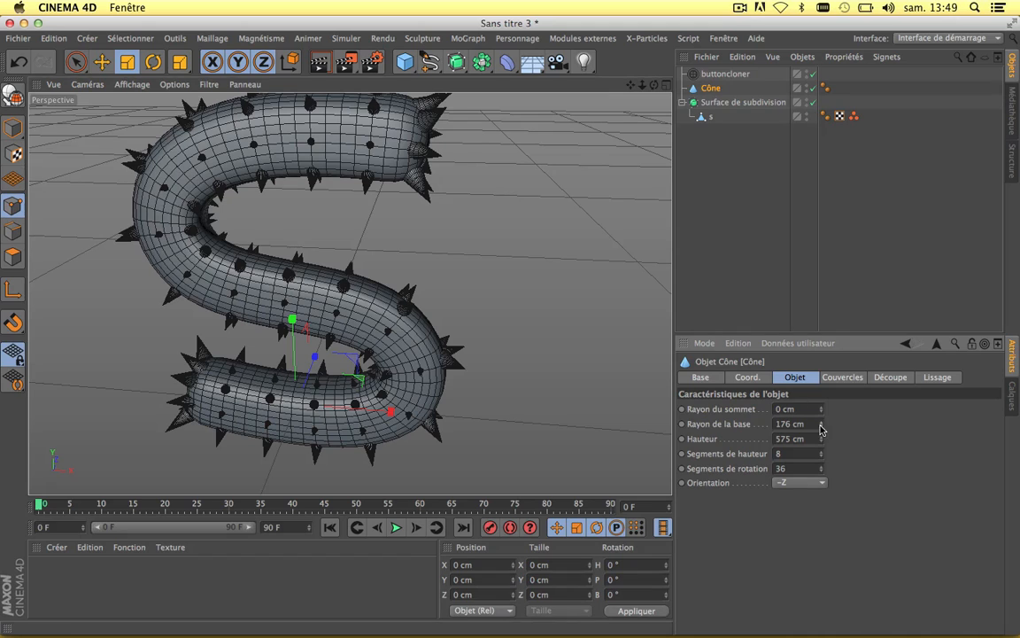
{"action": "left_click", "coordinate": [320, 62]}
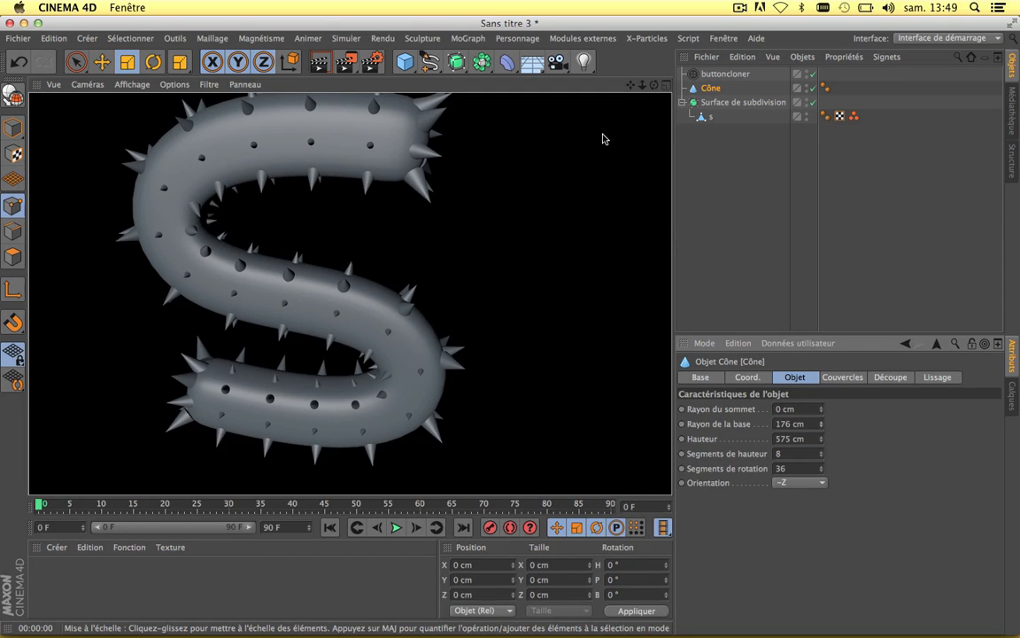
Lengthen and thin the spikes by setting the Cône's height to 1163 cm and its base radius to 128 cm
{"action": "left_click_drag", "start_coordinate": [630, 85], "coordinate": [709, 113]}
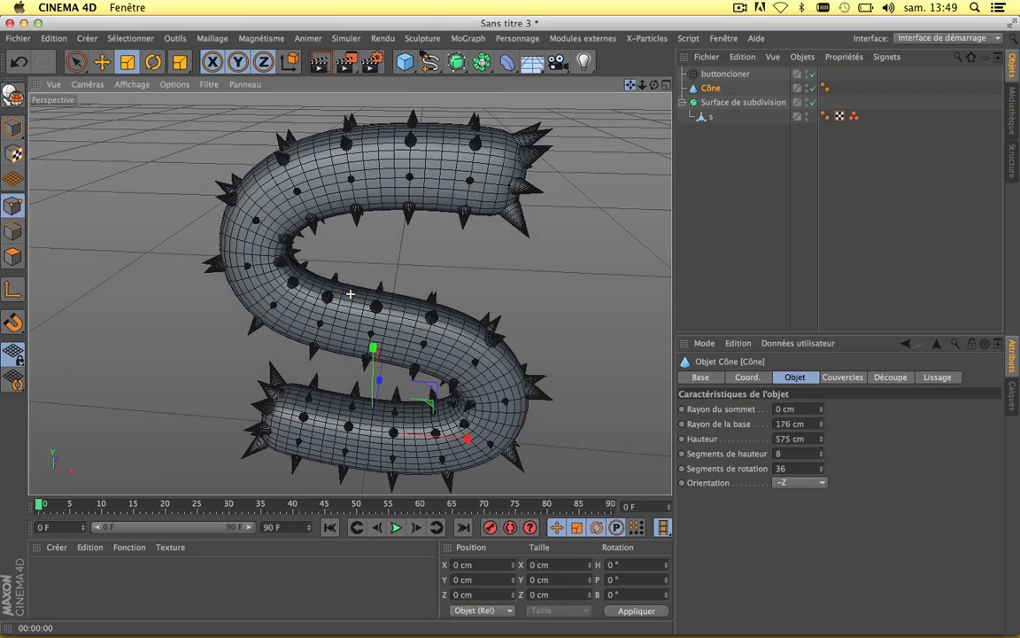
{"action": "left_click_drag", "start_coordinate": [653, 86], "coordinate": [451, 69]}
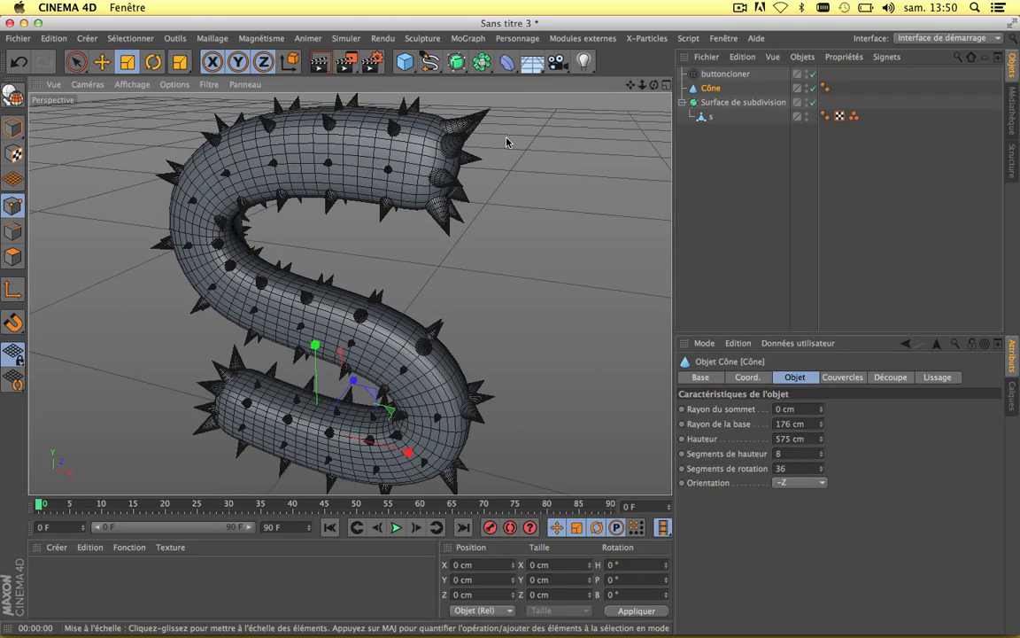
{"action": "left_click_drag", "start_coordinate": [642, 86], "coordinate": [644, 93]}
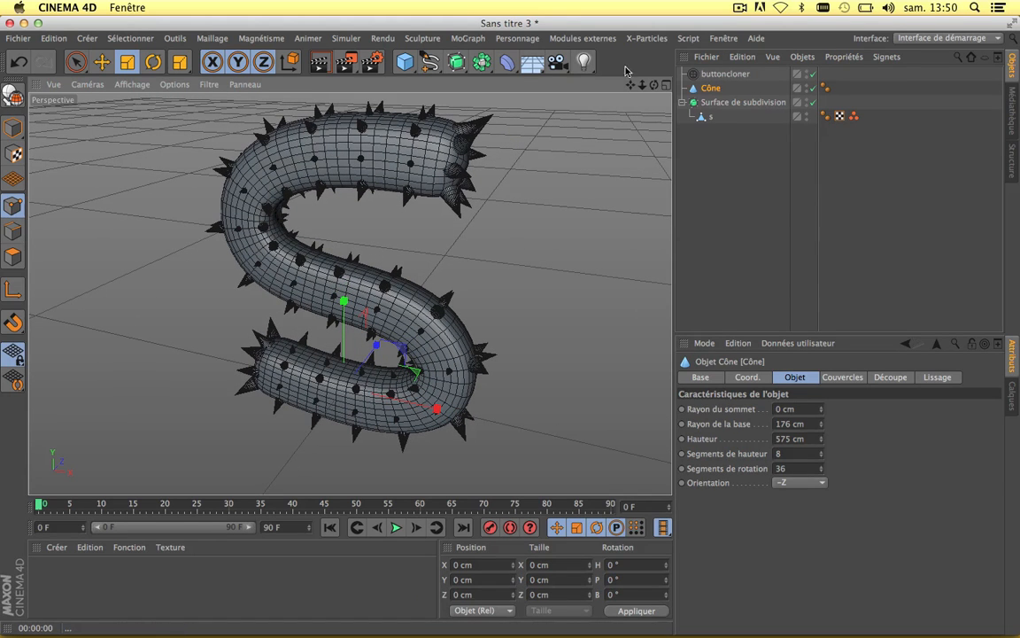
{"action": "scroll", "coordinate": [382, 250], "scroll_direction": "up", "scroll_amount": 6}
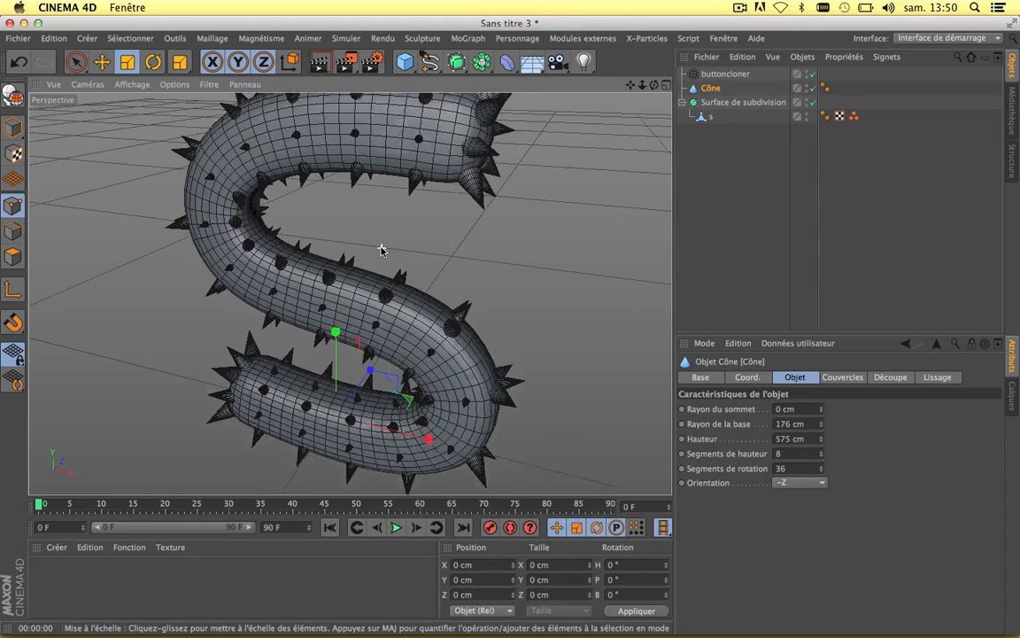
{"action": "scroll", "coordinate": [460, 284], "scroll_direction": "down", "scroll_amount": 5}
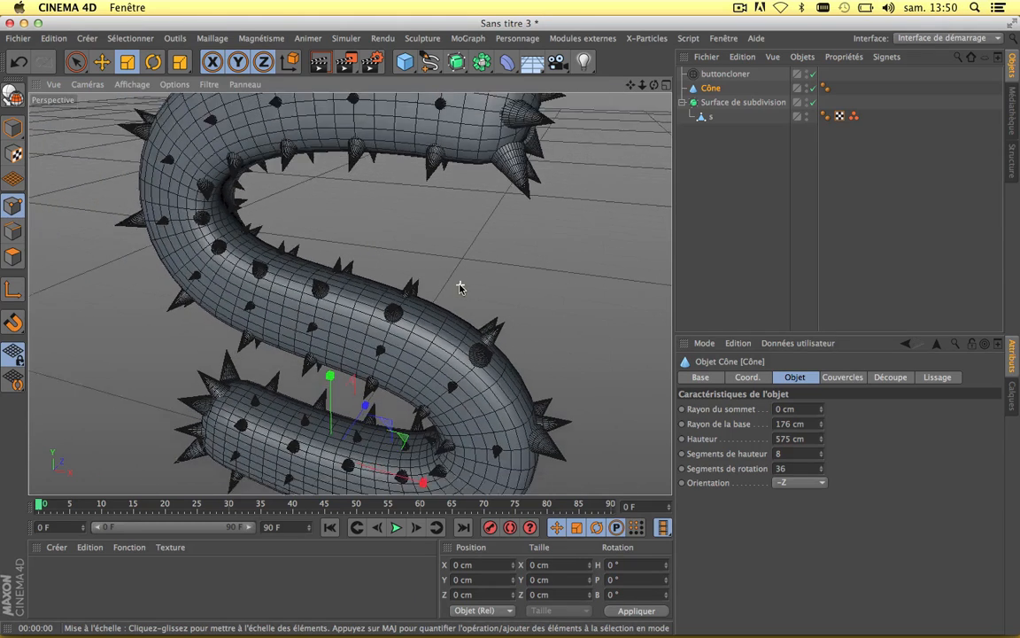
{"action": "left_click", "coordinate": [819, 443]}
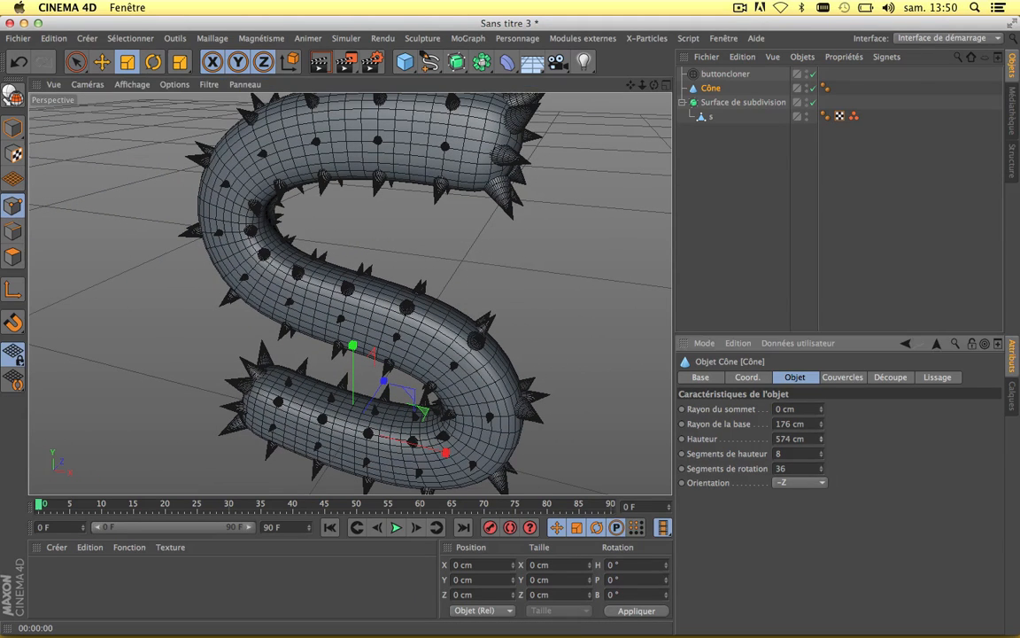
{"action": "mouse_move", "coordinate": [821, 439]}
{"action": "left_mouse_down"}
{"action": "mouse_move", "coordinate": [821, 409]}
{"action": "mouse_move", "coordinate": [821, 432]}
{"action": "left_mouse_up"}
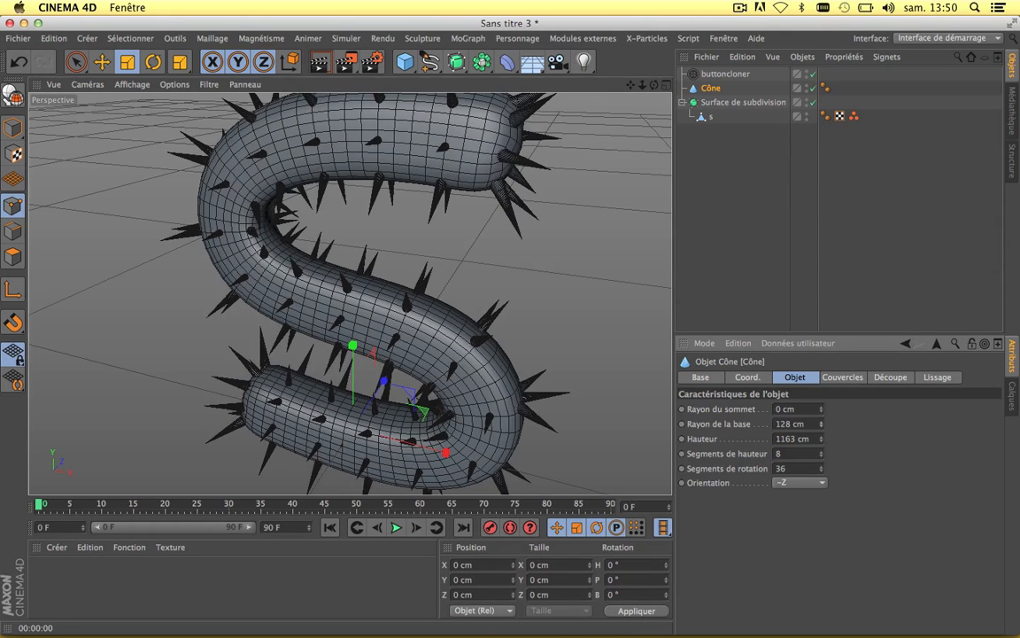
{"action": "left_click_drag", "start_coordinate": [402, 230], "coordinate": [404, 231], "text": "alt"}
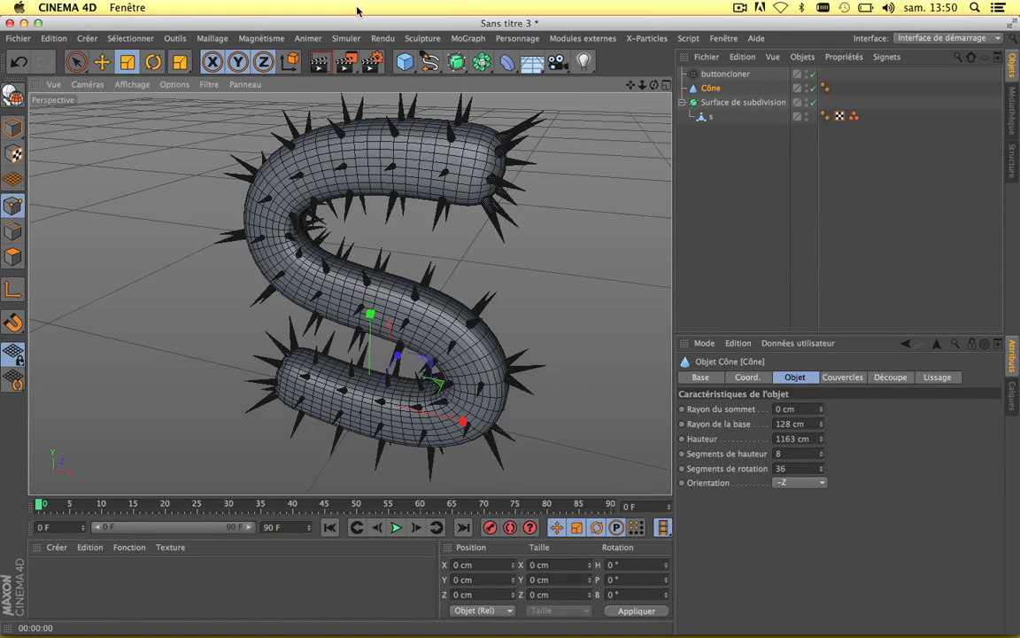
Render a preview of the spiked S and delete every object from the scene
{"action": "left_click", "coordinate": [319, 60]}
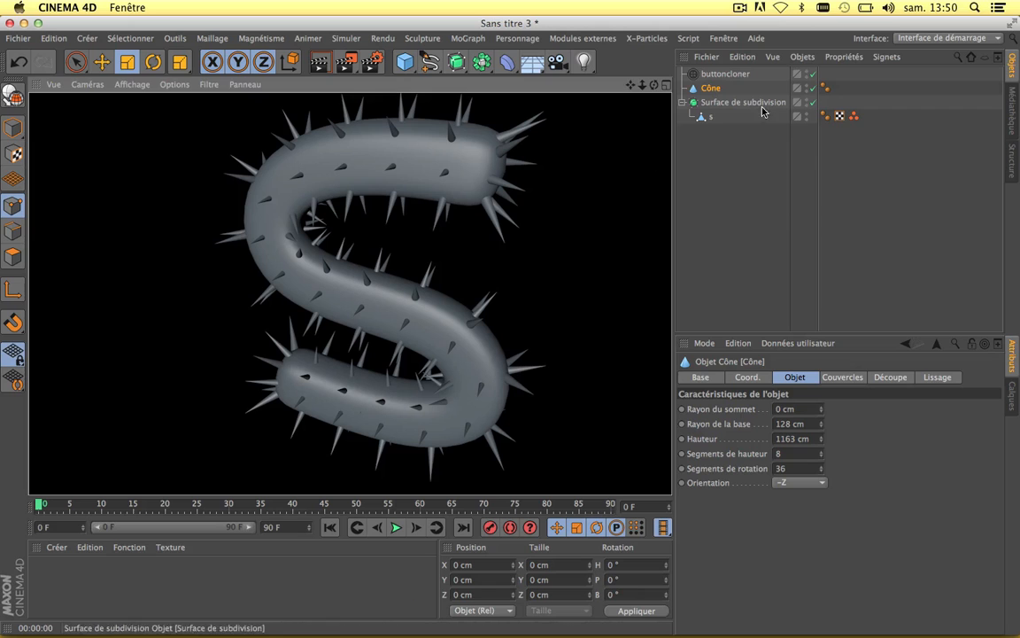
{"action": "left_click_drag", "start_coordinate": [719, 162], "coordinate": [719, 75]}
{"action": "key", "text": "Delete"}
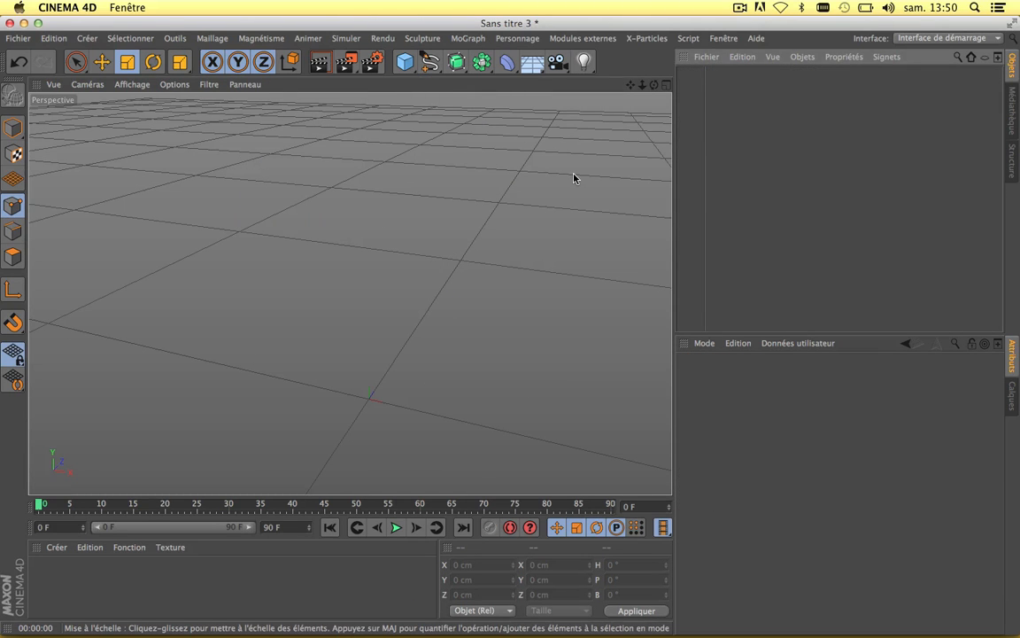
{"action": "scroll", "coordinate": [574, 178], "scroll_direction": "down", "scroll_amount": 10}
{"action": "scroll", "coordinate": [574, 177], "scroll_direction": "down", "scroll_amount": 3}
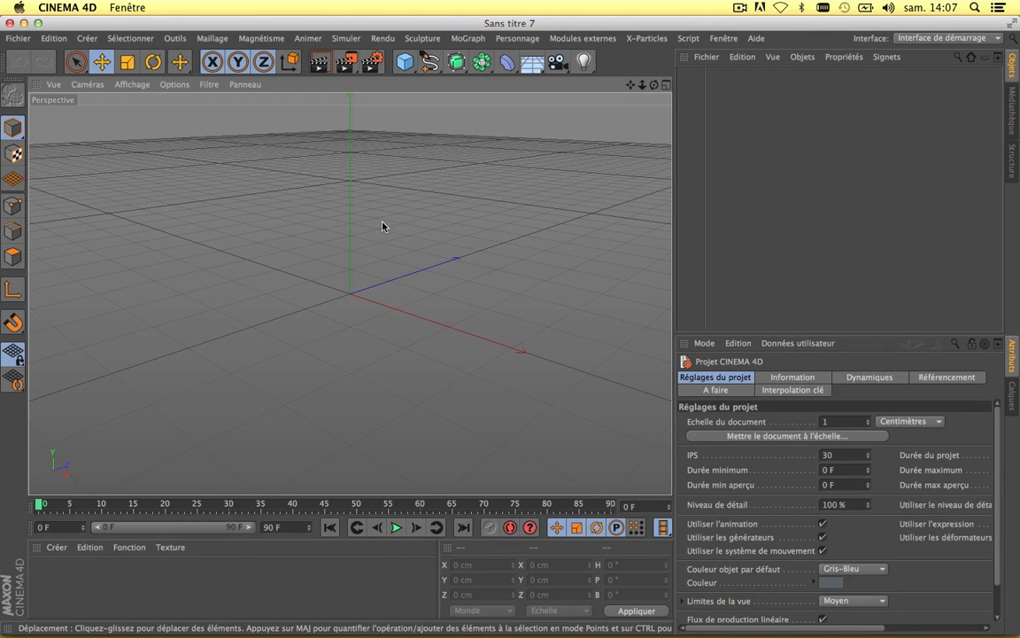
Add a cube and resize it into a flat slab of about 502 × 57 × 326 cm
{"action": "left_click", "coordinate": [405, 61]}
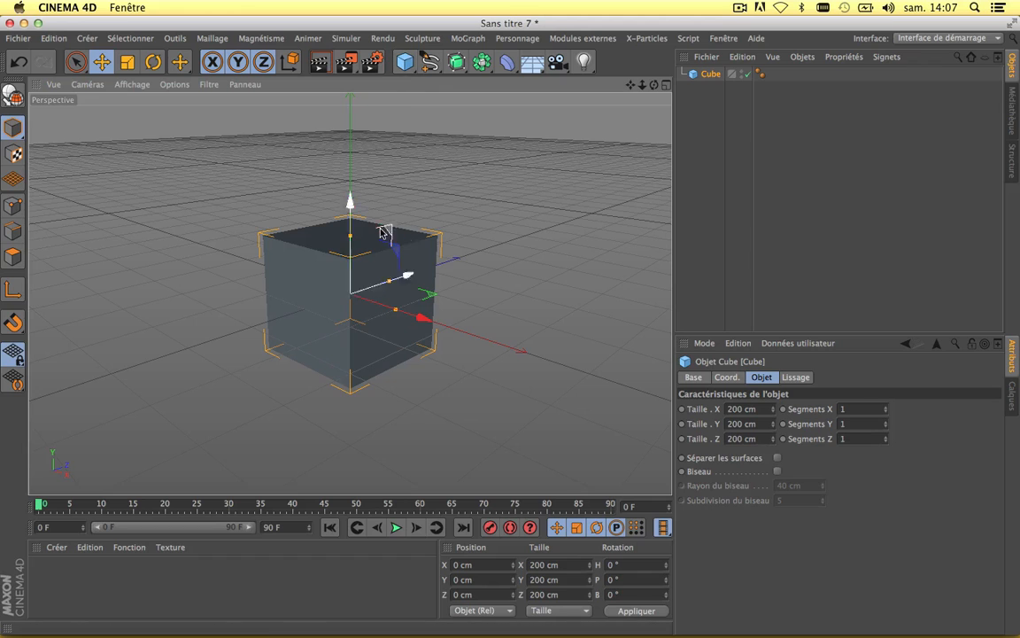
{"action": "left_click_drag", "start_coordinate": [350, 237], "coordinate": [479, 336]}
{"action": "mouse_move", "coordinate": [406, 276]}
{"action": "left_mouse_down"}
{"action": "mouse_move", "coordinate": [430, 268]}
{"action": "mouse_move", "coordinate": [416, 278]}
{"action": "left_mouse_up"}
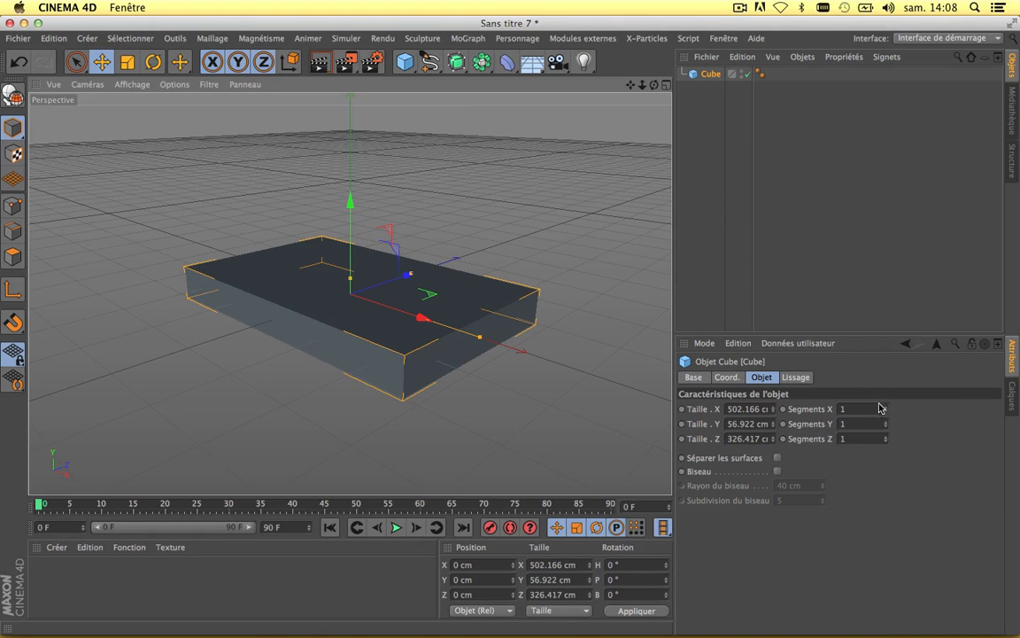
Switch the perspective view's shading to Ombrage de Gouraud (lignes)
{"action": "left_click", "coordinate": [123, 95]}
{"action": "left_click", "coordinate": [130, 87]}
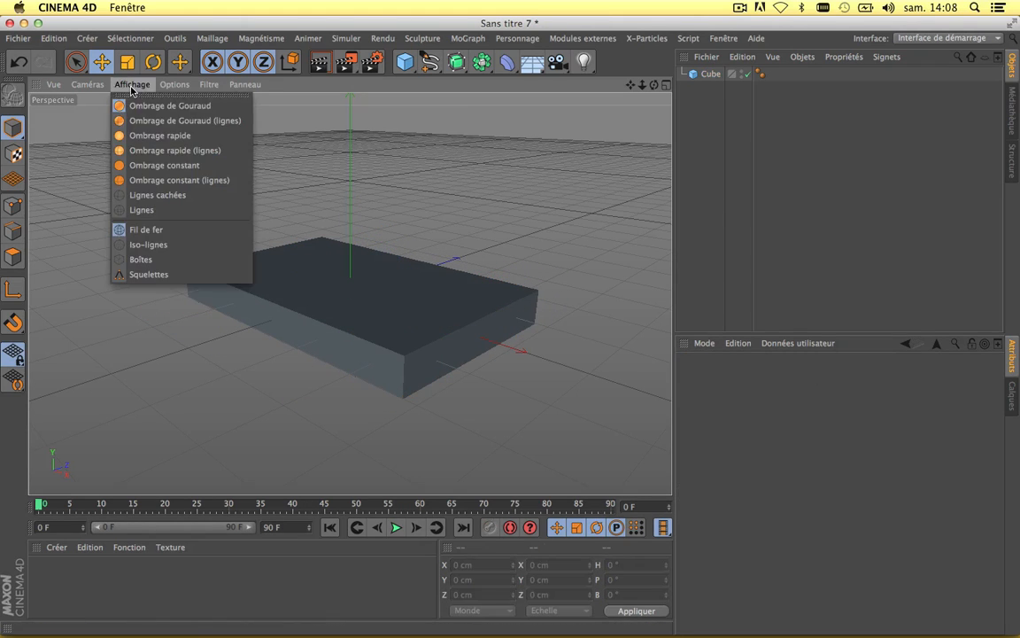
{"action": "left_click", "coordinate": [142, 119]}
Set the cube's segments to 5 in X, 2 in Y and 5 in Z
{"action": "left_click", "coordinate": [697, 76]}
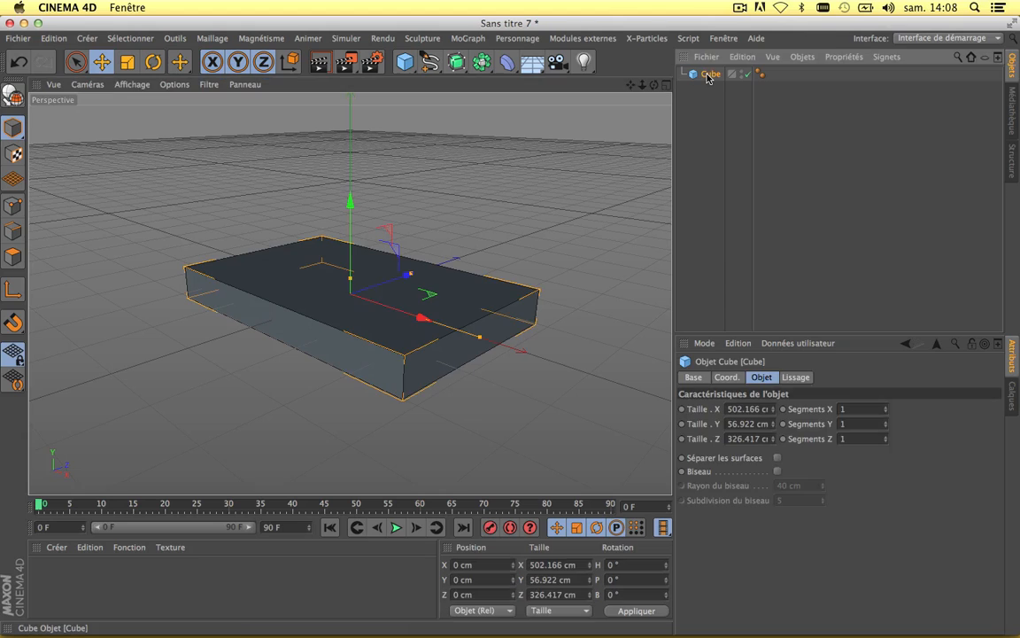
{"action": "left_click", "coordinate": [885, 407]}
{"action": "left_click", "coordinate": [885, 407]}
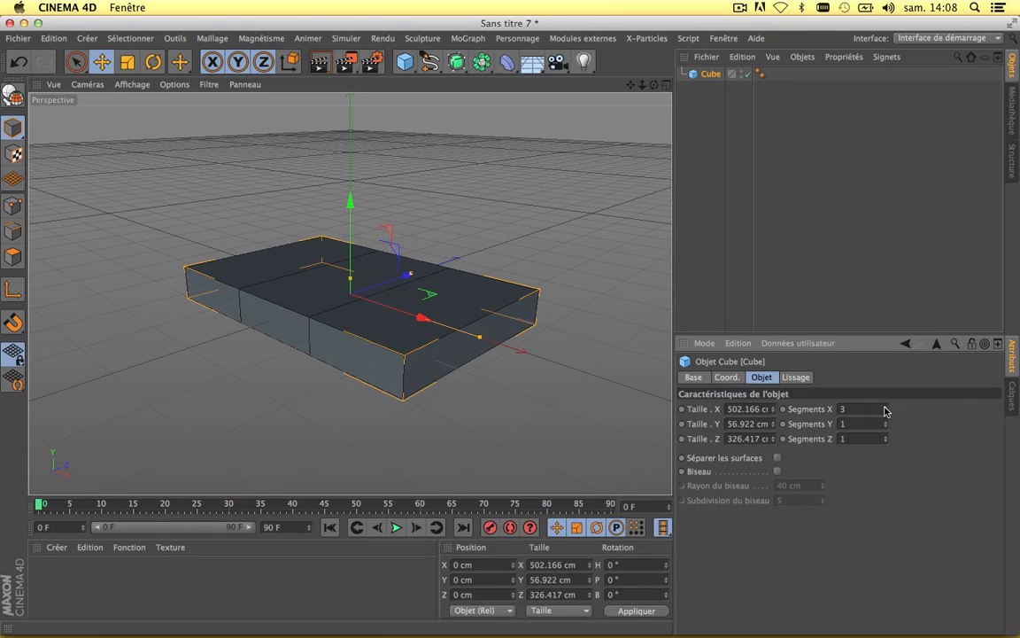
{"action": "left_click", "coordinate": [885, 407]}
{"action": "left_click", "coordinate": [885, 406]}
{"action": "left_click", "coordinate": [886, 421]}
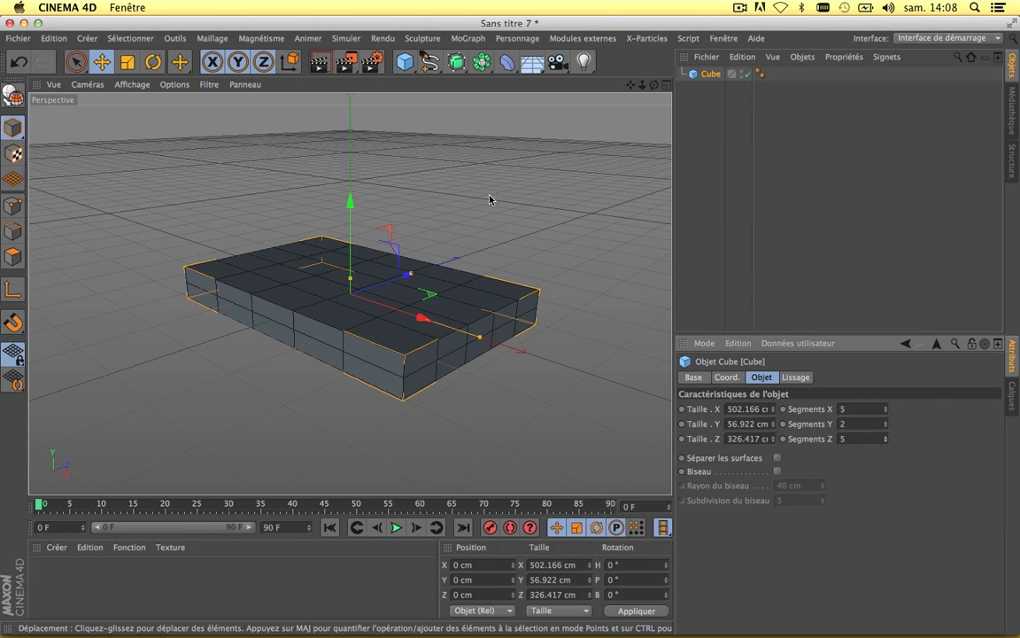
Convert the cube to an editable polygon object and switch to Points mode
{"action": "scroll", "coordinate": [387, 188], "scroll_direction": "up", "scroll_amount": 5}
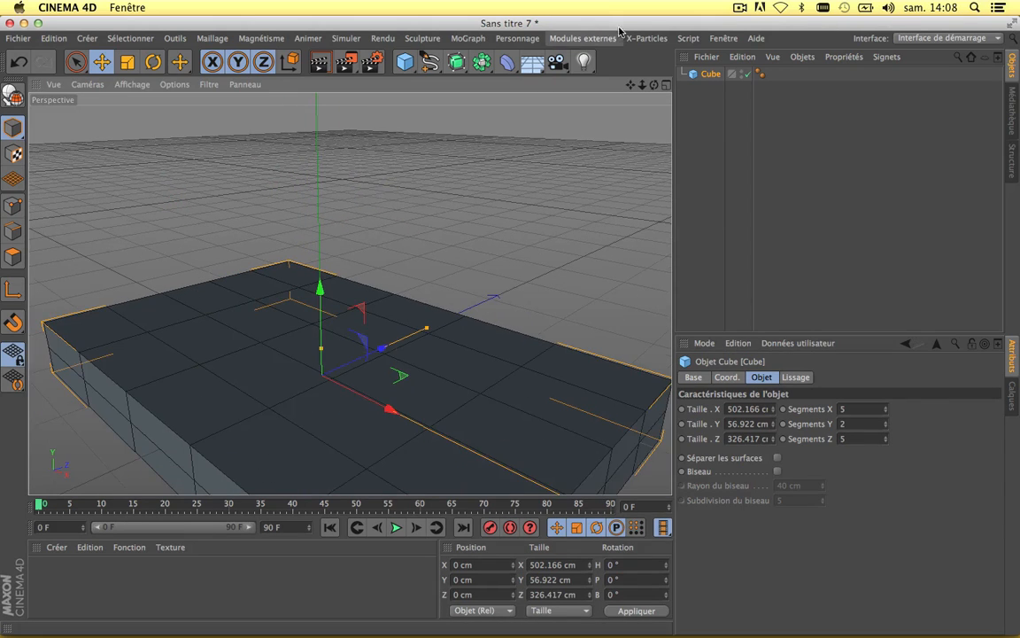
{"action": "left_click", "coordinate": [14, 98]}
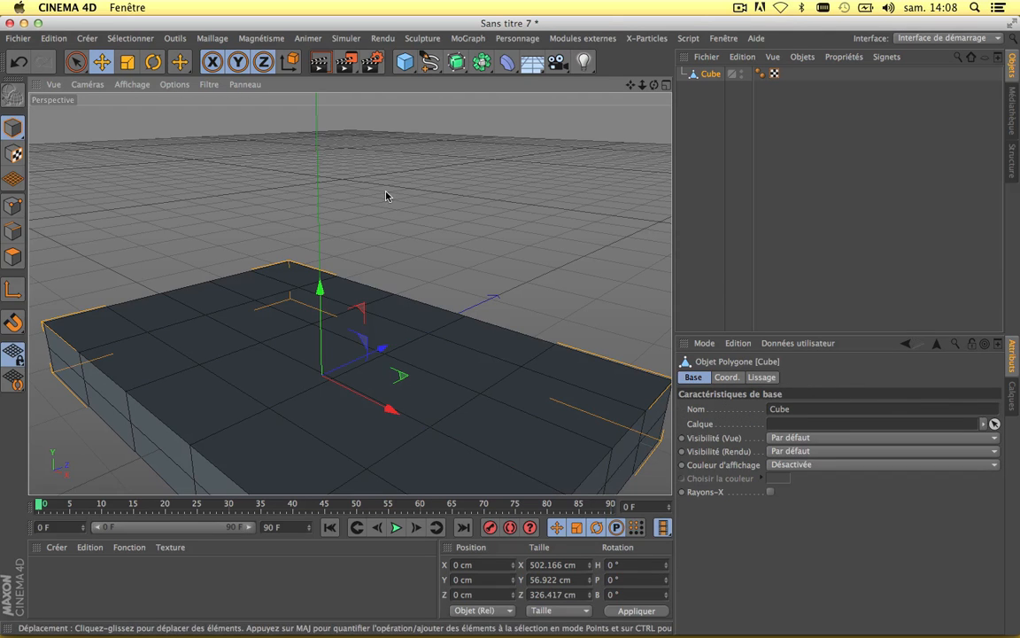
{"action": "scroll", "coordinate": [387, 192], "scroll_direction": "down", "scroll_amount": 5}
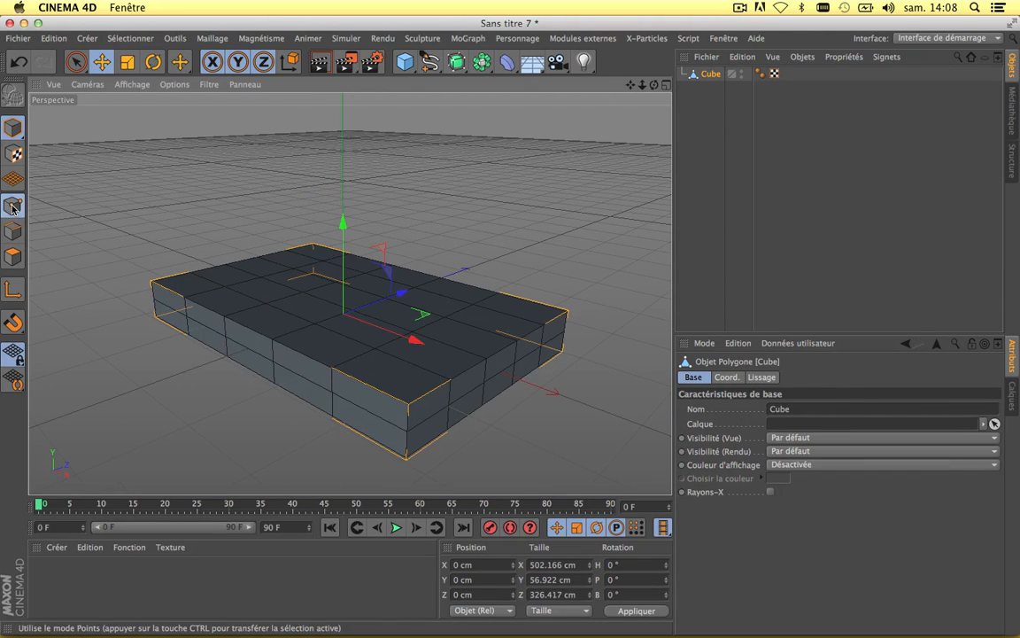
{"action": "left_click", "coordinate": [13, 207]}
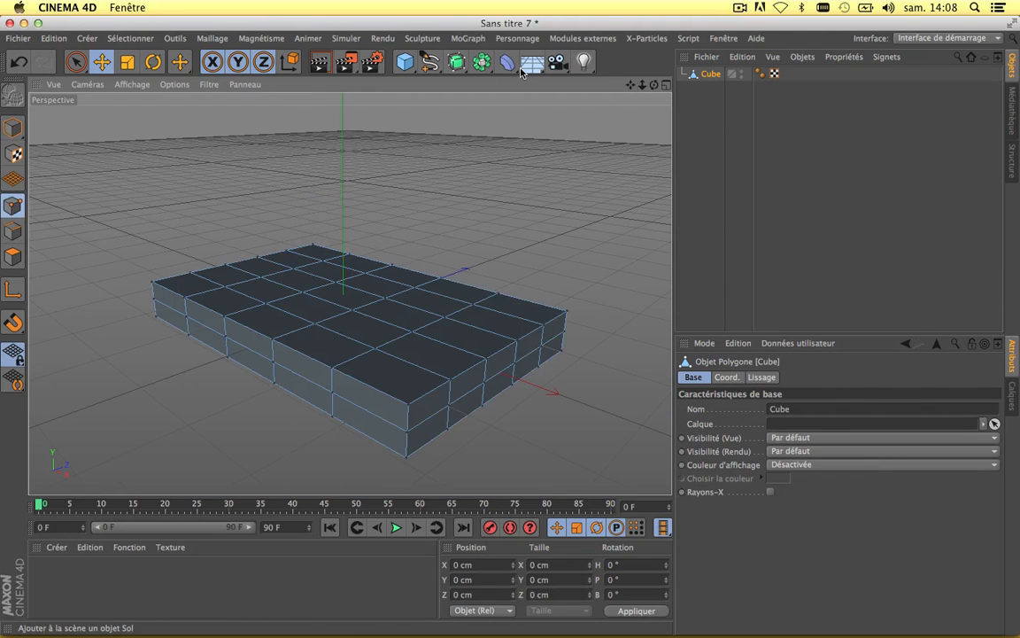
Select all inner grid points on the slab's upper face with the selection brush, leaving out its border points
{"action": "left_click_drag", "start_coordinate": [630, 84], "coordinate": [348, 291]}
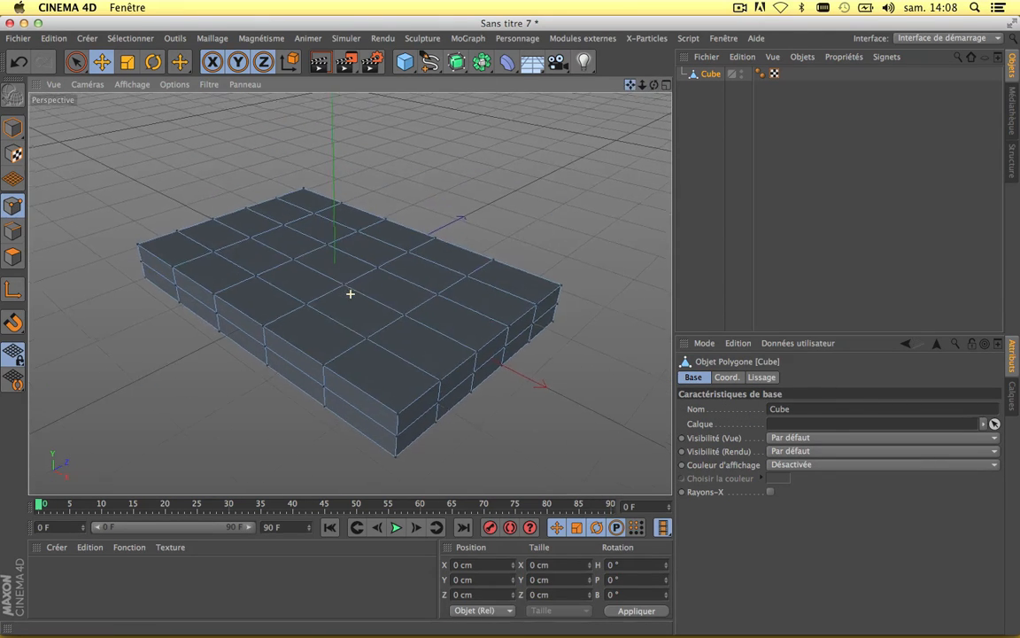
{"action": "left_click", "coordinate": [76, 61]}
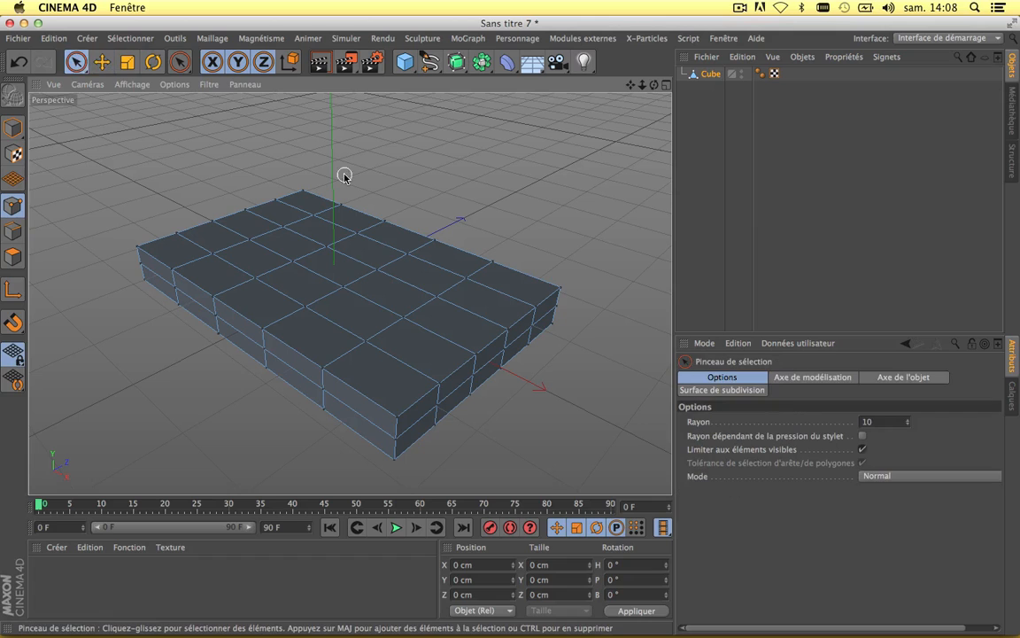
{"action": "left_click", "coordinate": [312, 210]}
{"action": "left_click_drag", "start_coordinate": [221, 251], "coordinate": [381, 357]}
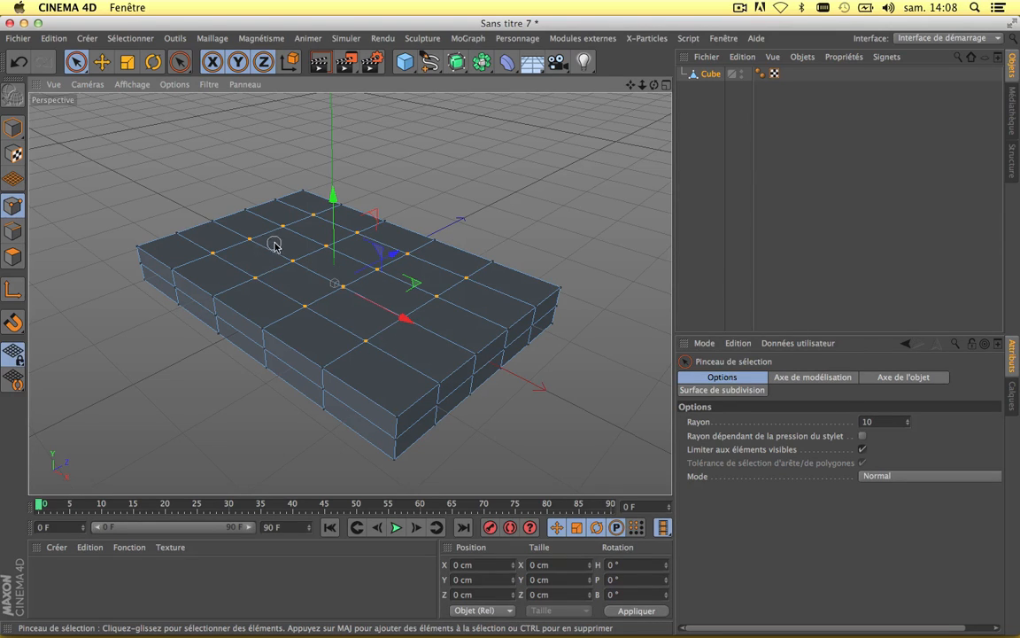
{"action": "left_click_drag", "start_coordinate": [274, 243], "coordinate": [290, 247]}
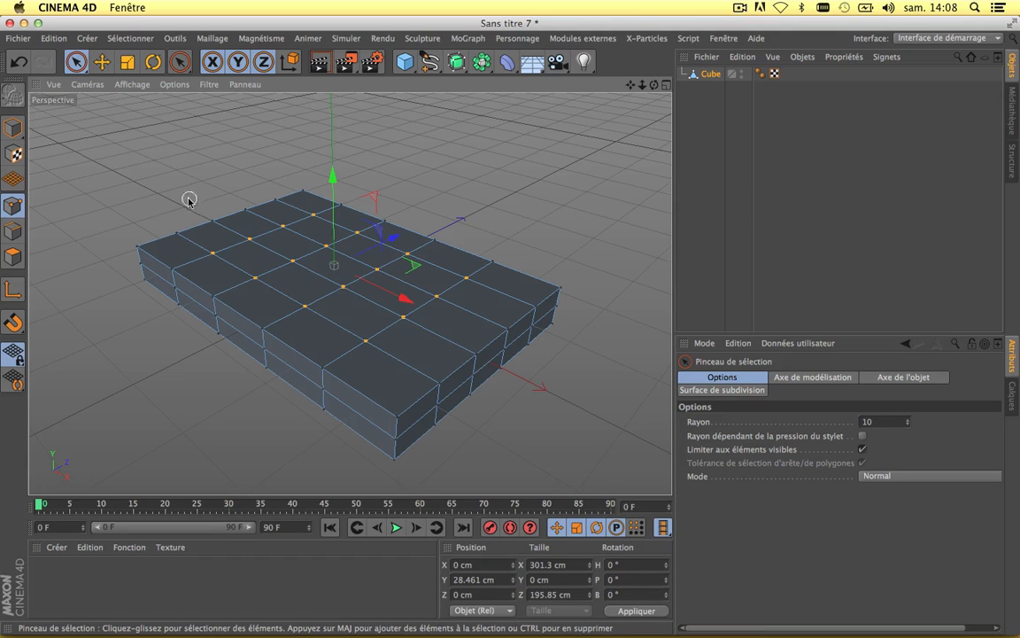
Apply Create Chesterfield from the Easychesterfield plugin to the selected points
{"action": "left_click", "coordinate": [580, 38]}
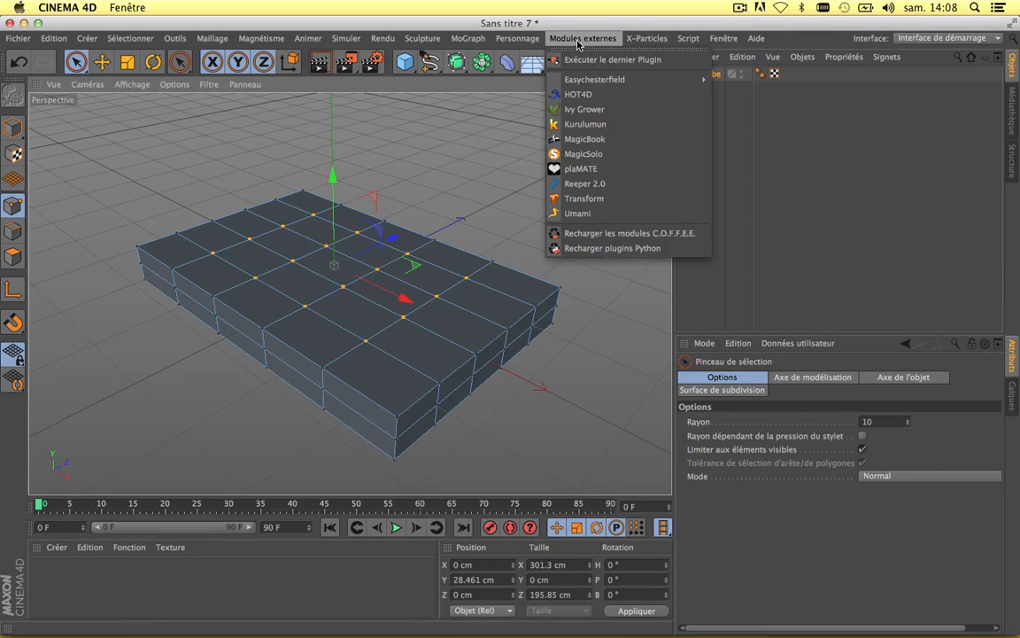
{"action": "mouse_move", "coordinate": [580, 79]}
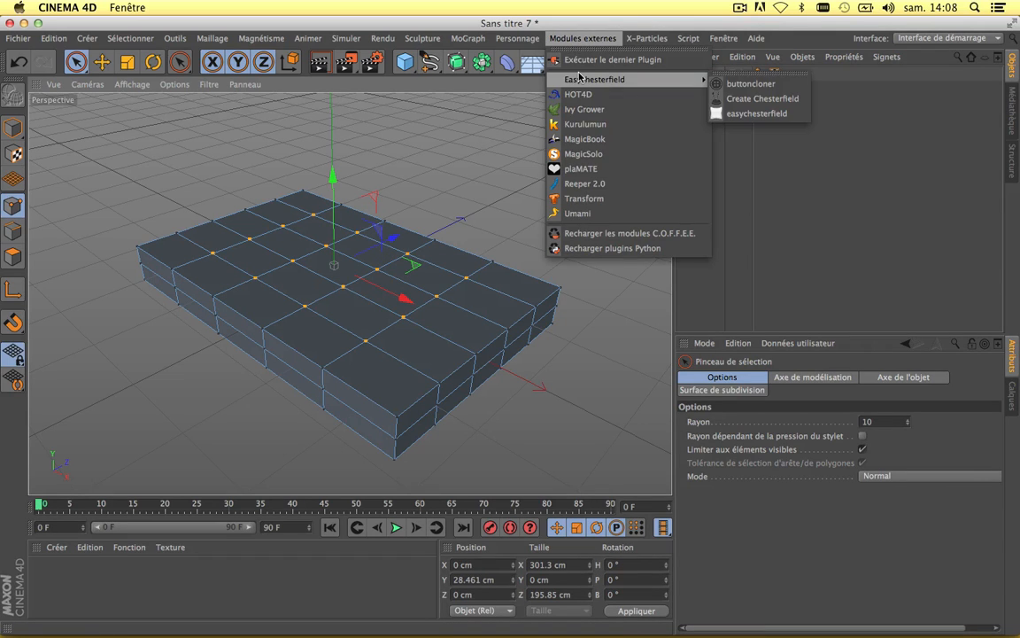
{"action": "left_click", "coordinate": [765, 100]}
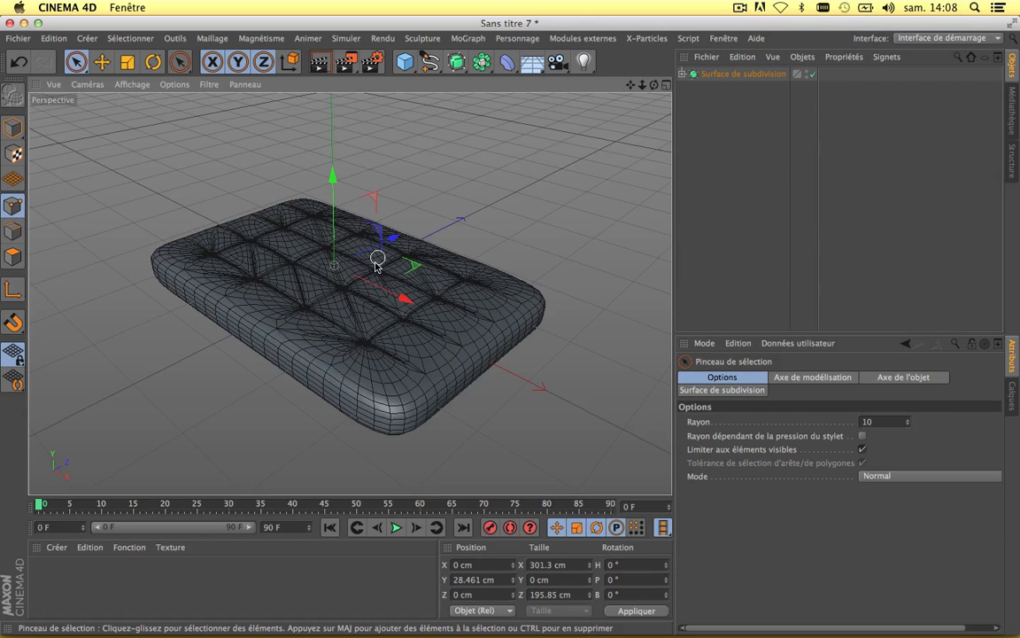
Set the easychesterfield object's Radius to 31 and Dig Percent to 66%, and render a preview of the cushion
{"action": "scroll", "coordinate": [376, 266], "scroll_direction": "up", "scroll_amount": 5}
{"action": "scroll", "coordinate": [375, 265], "scroll_direction": "down", "scroll_amount": 3}
{"action": "left_click", "coordinate": [682, 74]}
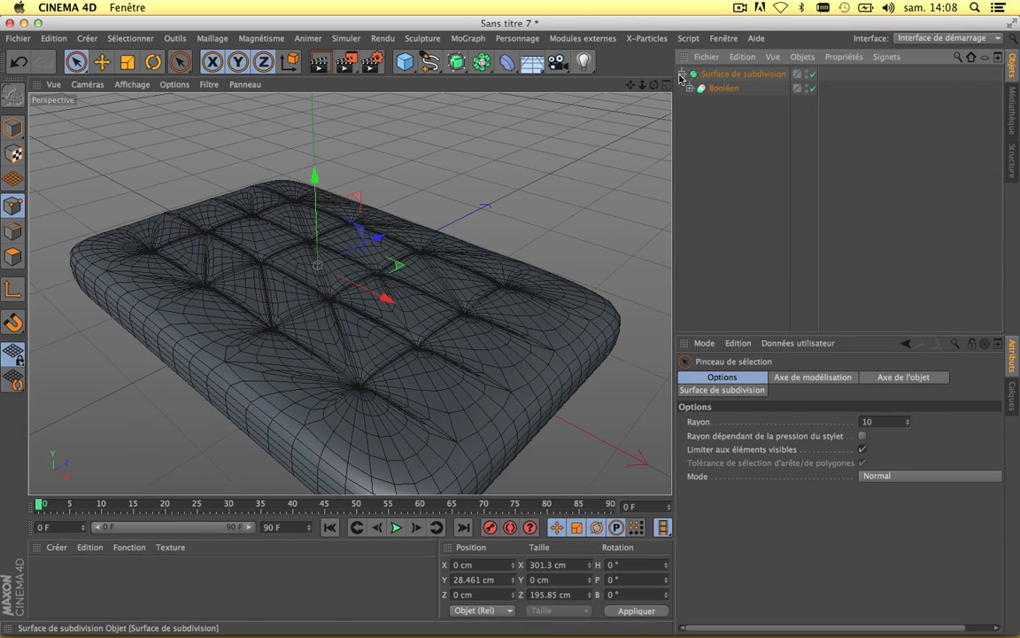
{"action": "left_click", "coordinate": [689, 87]}
{"action": "left_click", "coordinate": [744, 116]}
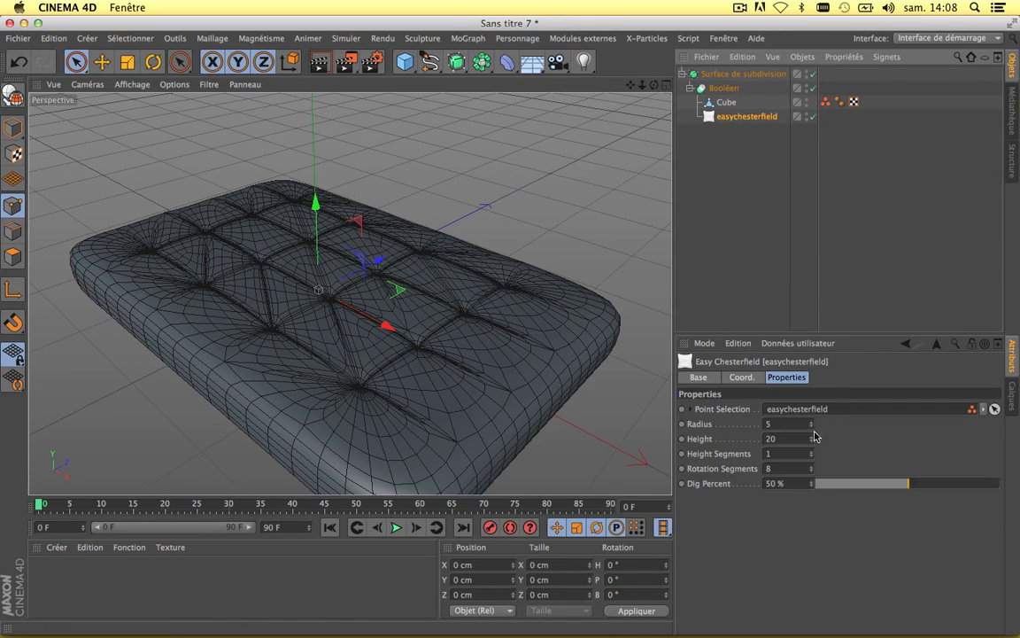
{"action": "left_click_drag", "start_coordinate": [811, 423], "coordinate": [844, 418]}
{"action": "left_click", "coordinate": [939, 484]}
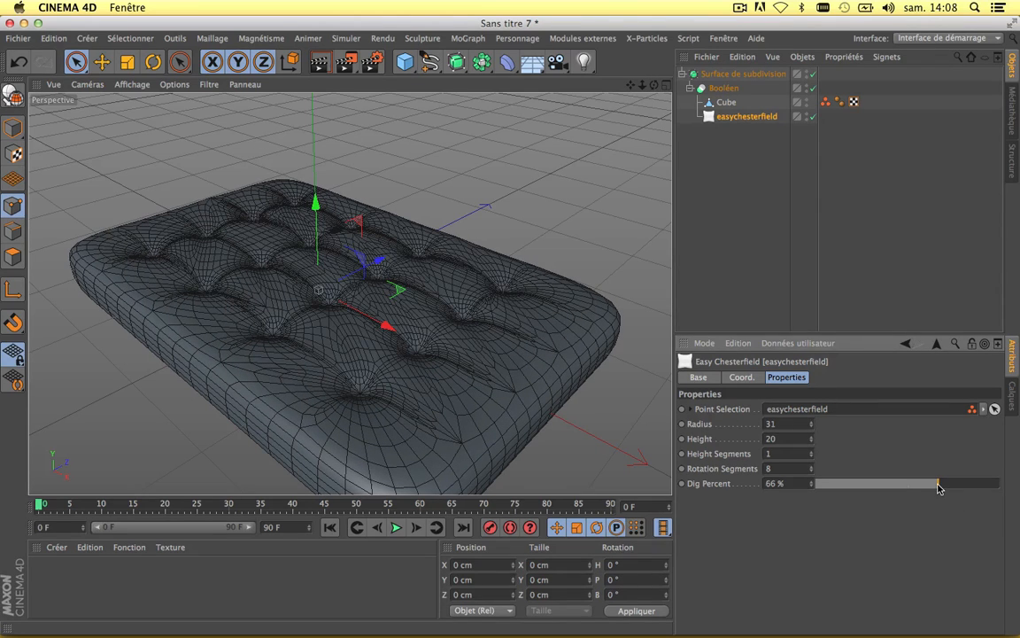
{"action": "left_click", "coordinate": [333, 68]}
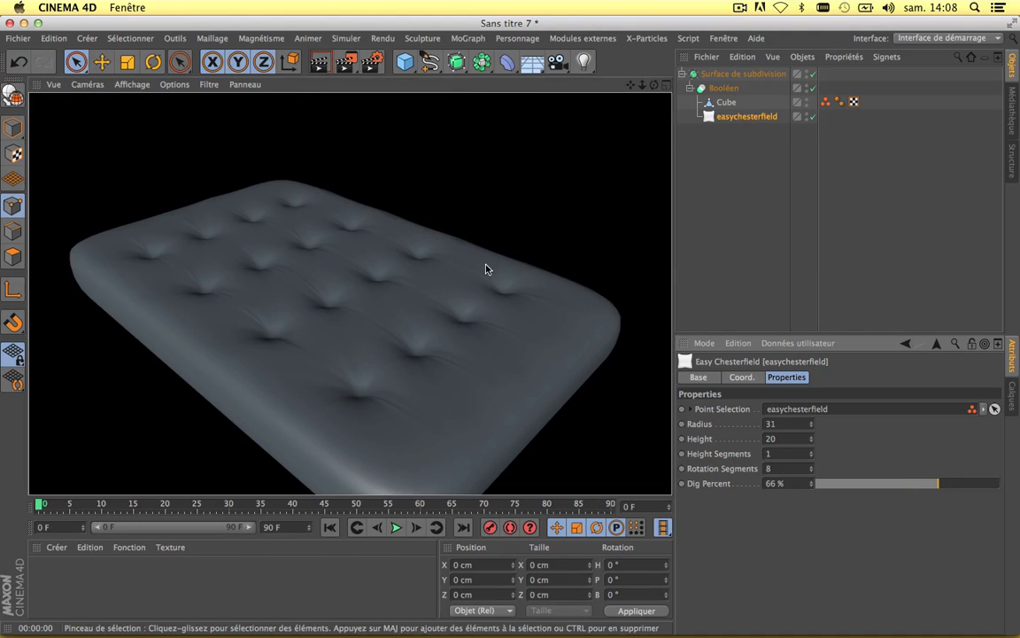
Refine the tufting with Radius 27, Height 30 and Dig Percent 61%, and render a preview of the cushion
{"action": "left_click_drag", "start_coordinate": [813, 444], "coordinate": [906, 481]}
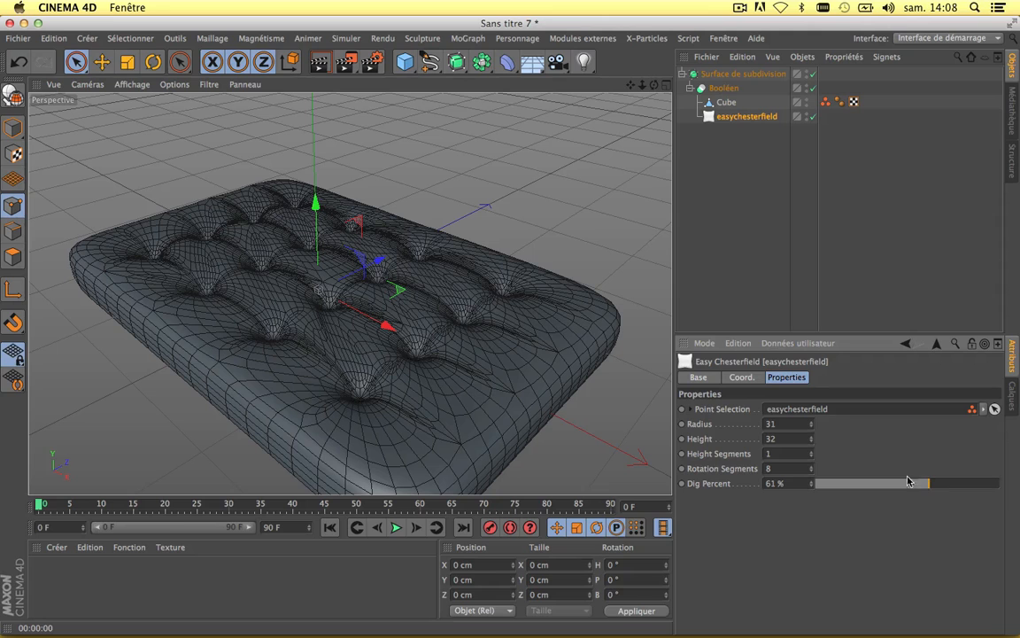
{"action": "left_click_drag", "start_coordinate": [811, 424], "coordinate": [811, 451]}
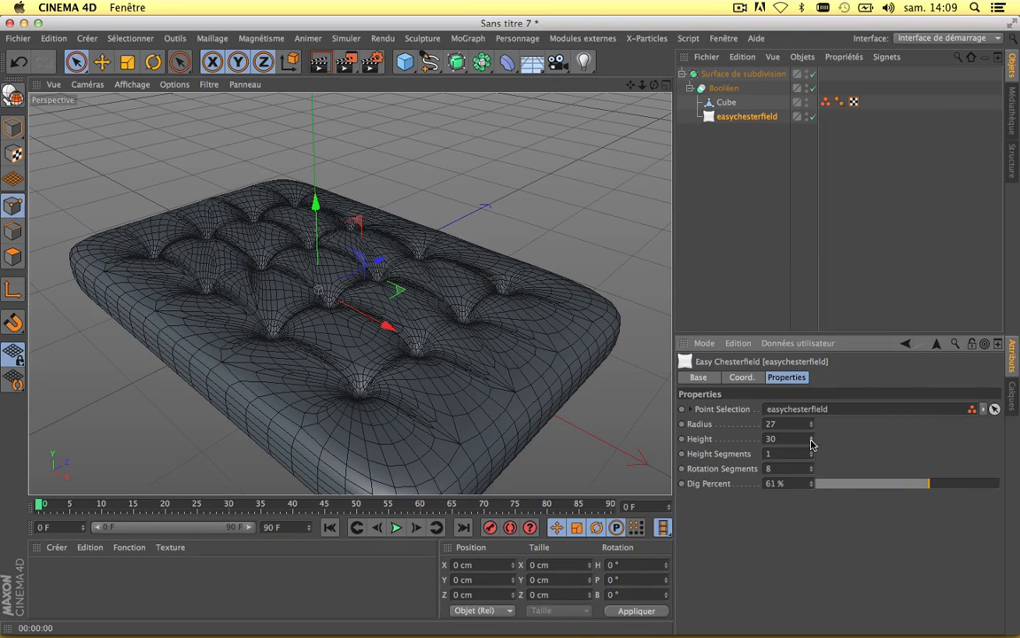
{"action": "left_click", "coordinate": [318, 64]}
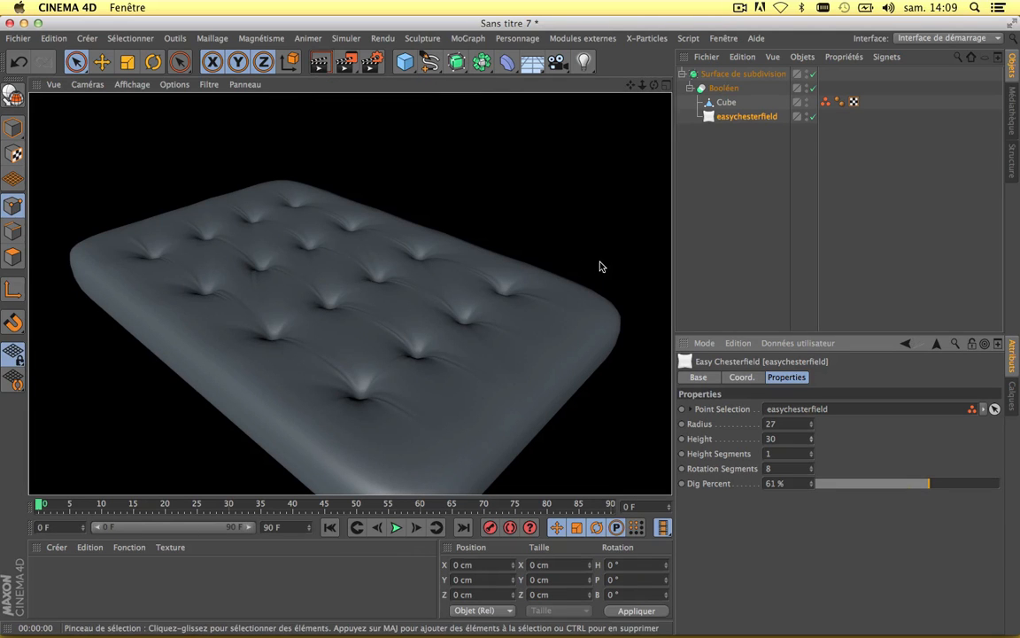
Add a cylinder and raise it along the Y axis above the cushion
{"action": "scroll", "coordinate": [535, 206], "scroll_direction": "down", "scroll_amount": 5}
{"action": "scroll", "coordinate": [535, 205], "scroll_direction": "up", "scroll_amount": 3}
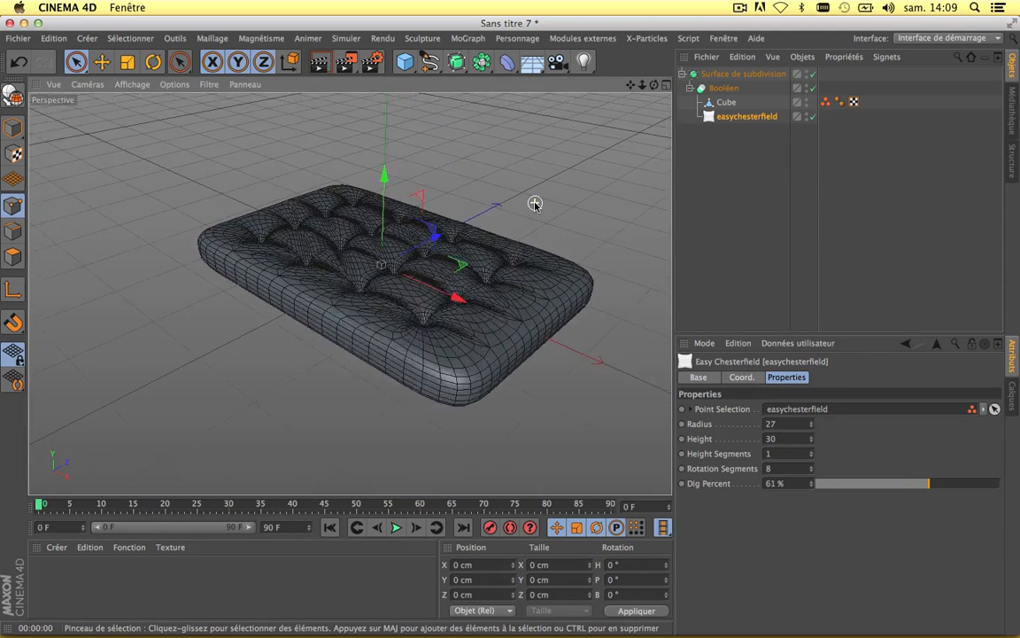
{"action": "scroll", "coordinate": [535, 206], "scroll_direction": "up", "scroll_amount": 2}
{"action": "left_click_drag", "start_coordinate": [629, 85], "coordinate": [615, 115]}
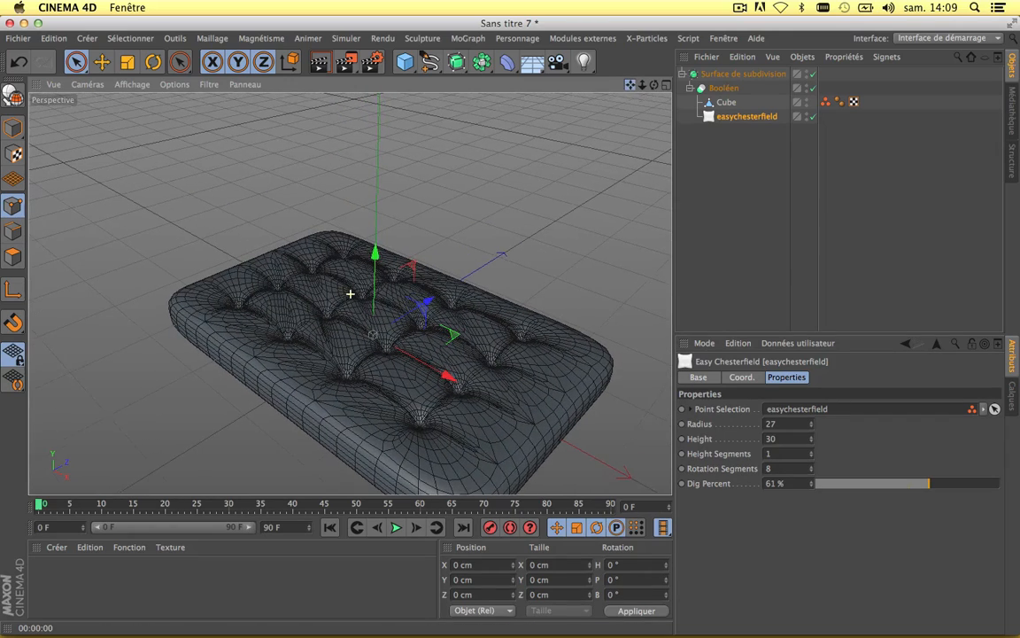
{"action": "left_click_drag", "start_coordinate": [655, 86], "coordinate": [603, 27]}
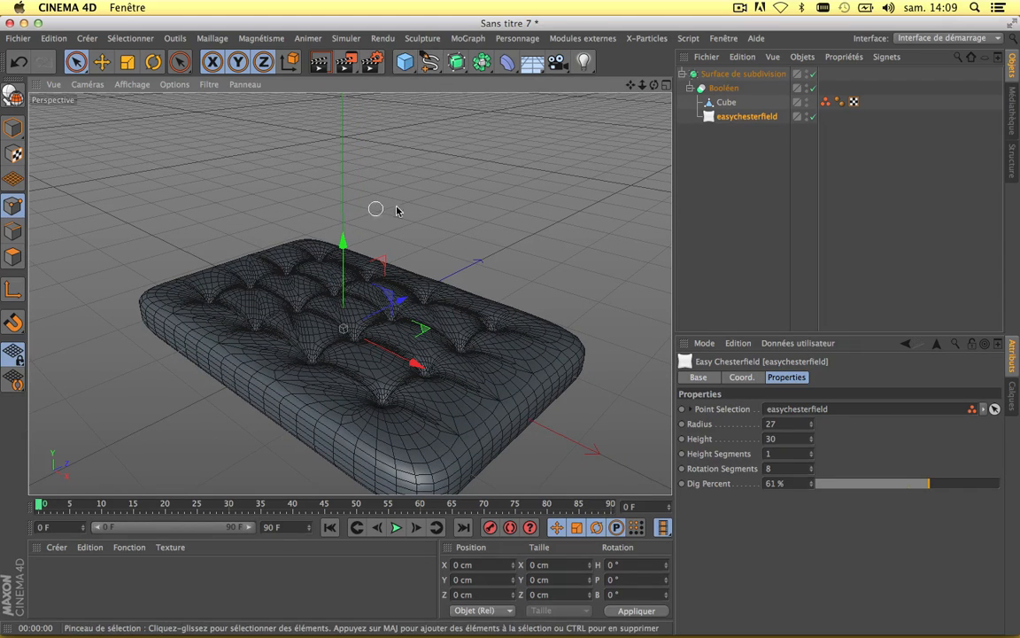
{"action": "left_click_drag", "start_coordinate": [404, 61], "coordinate": [767, 80]}
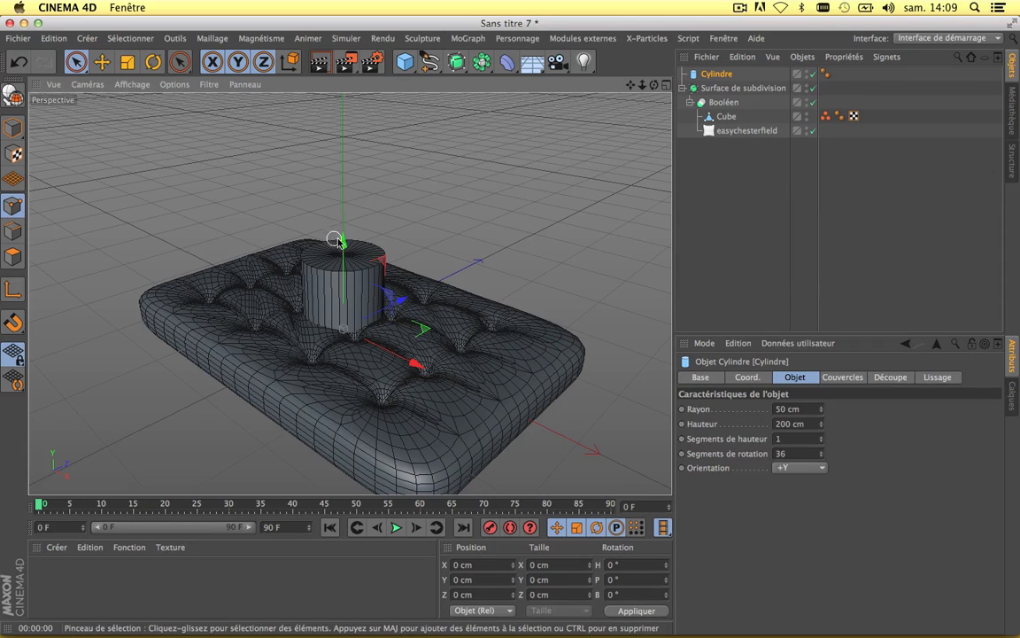
{"action": "left_click_drag", "start_coordinate": [340, 241], "coordinate": [342, 111]}
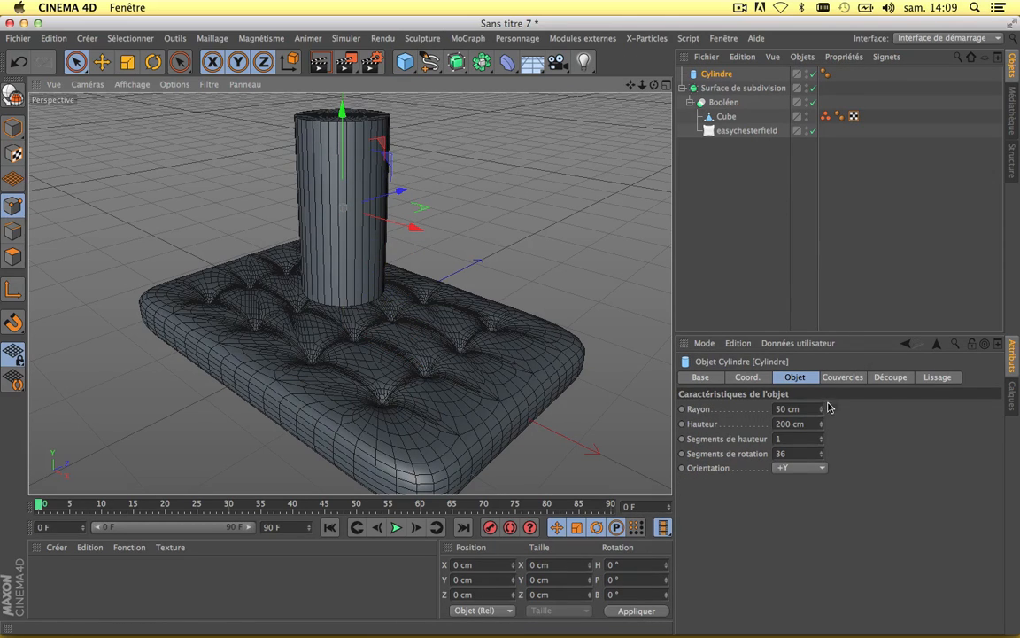
Set the cylinder's height to 10 cm, its height segments to 2 and its rotation segments to 13
{"action": "left_click_drag", "start_coordinate": [822, 427], "coordinate": [822, 509]}
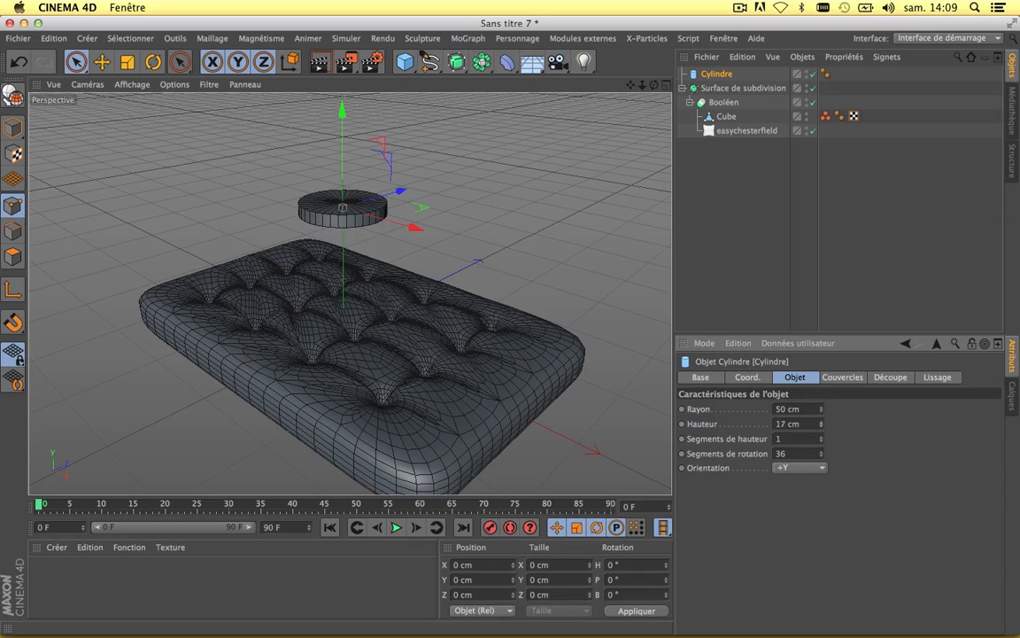
{"action": "left_click_drag", "start_coordinate": [821, 427], "coordinate": [822, 442]}
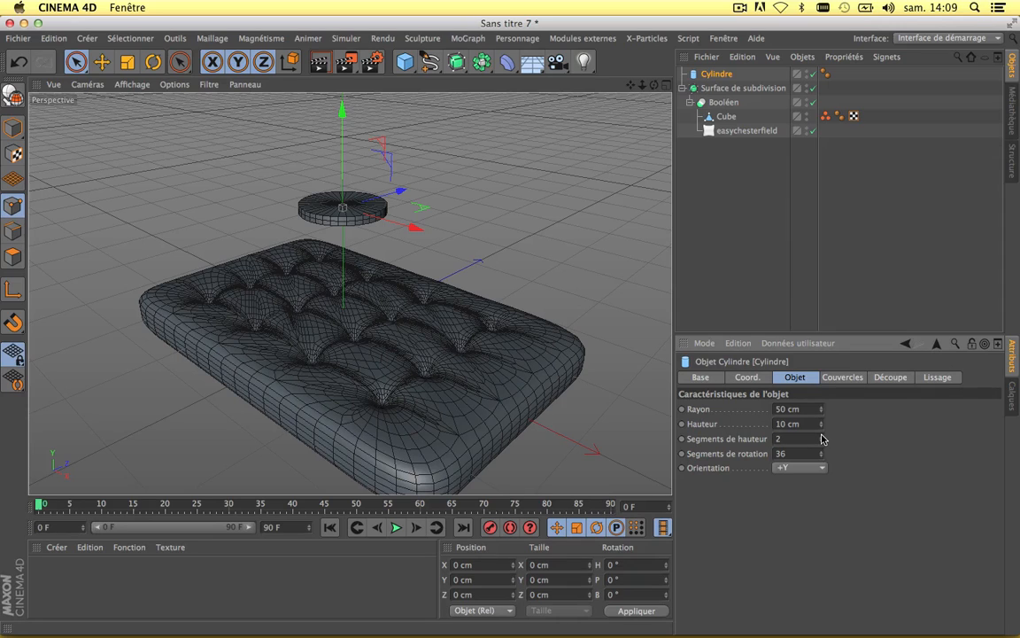
{"action": "left_click_drag", "start_coordinate": [822, 455], "coordinate": [821, 496]}
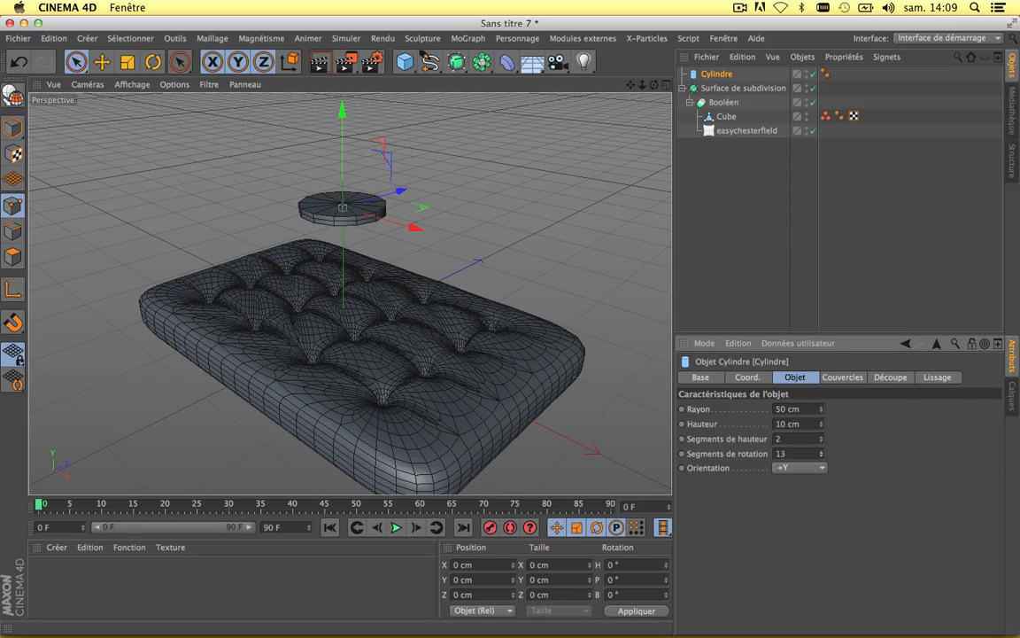
Set the cylinder's rotation segments to 10 and convert it to an editable polygon object
{"action": "left_click", "coordinate": [821, 457]}
{"action": "left_click", "coordinate": [822, 457]}
{"action": "left_click", "coordinate": [821, 458]}
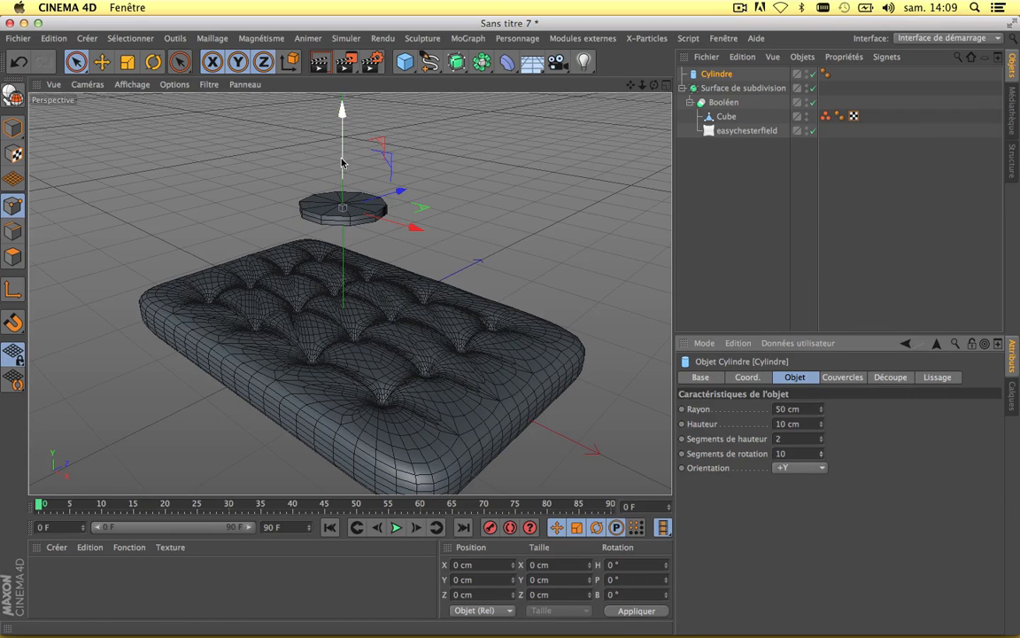
{"action": "scroll", "coordinate": [342, 163], "scroll_direction": "up", "scroll_amount": 10}
{"action": "left_click", "coordinate": [12, 93]}
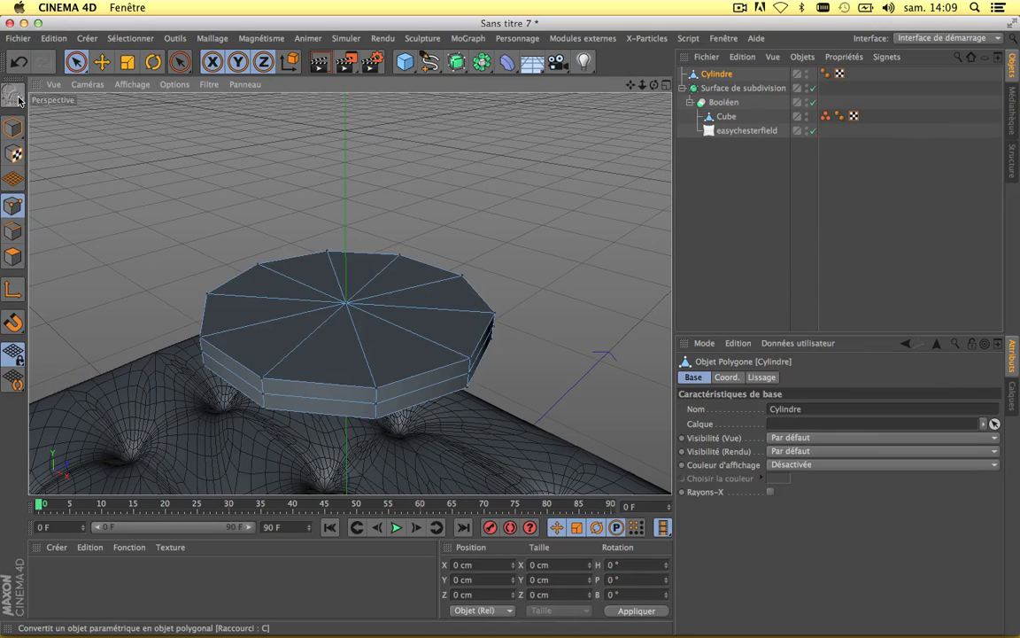
Cut three concentric loops into the cylinder's top face with the Knife (Couteau) in Boucle mode
{"action": "left_click", "coordinate": [205, 40]}
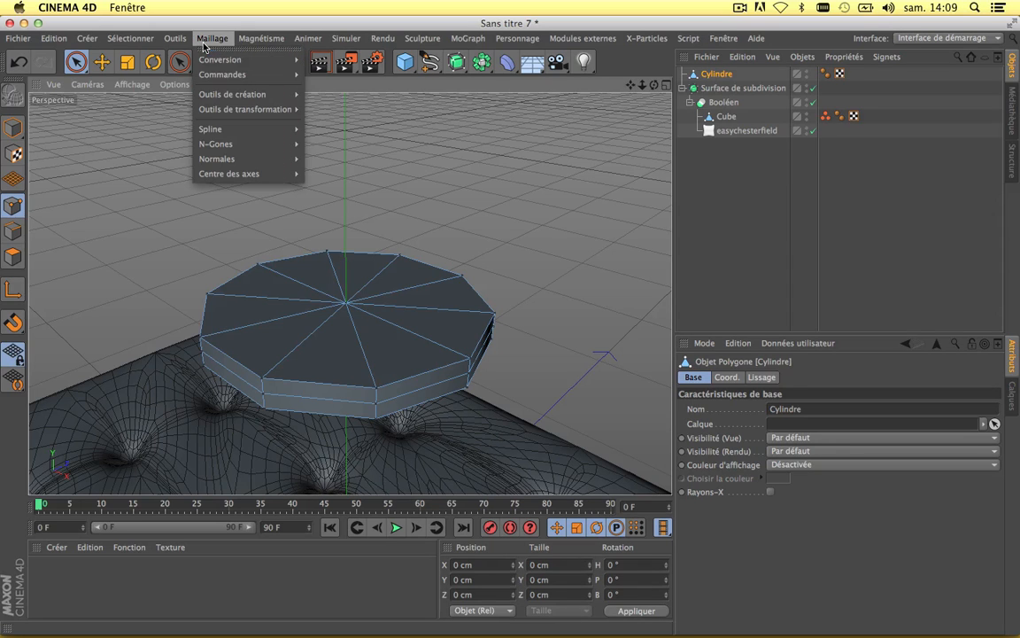
{"action": "mouse_move", "coordinate": [219, 99]}
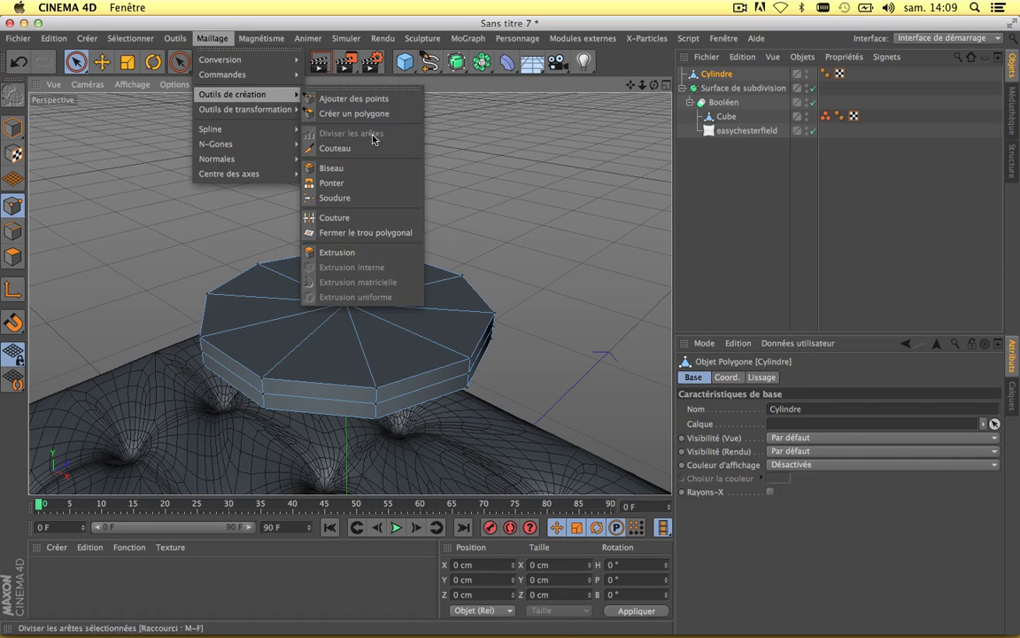
{"action": "left_click", "coordinate": [337, 148]}
{"action": "left_click", "coordinate": [766, 396]}
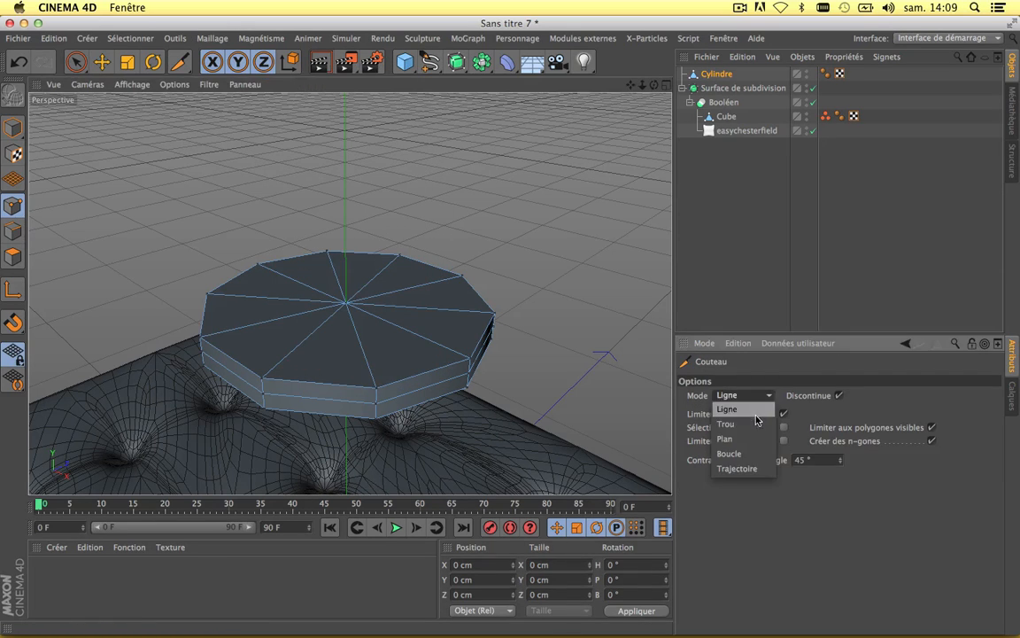
{"action": "left_click", "coordinate": [735, 453]}
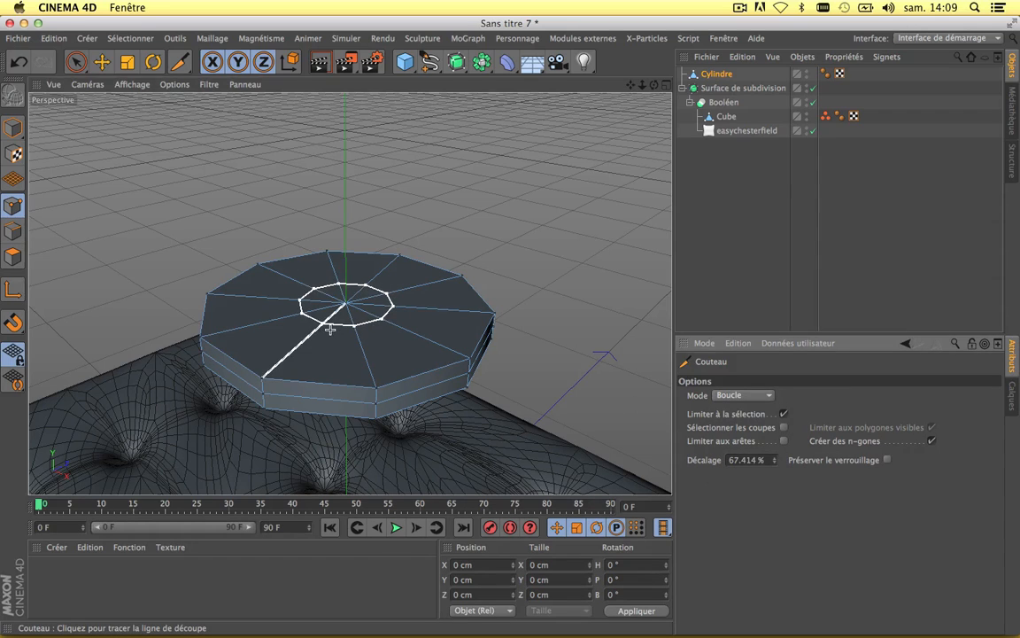
{"action": "left_click", "coordinate": [326, 331]}
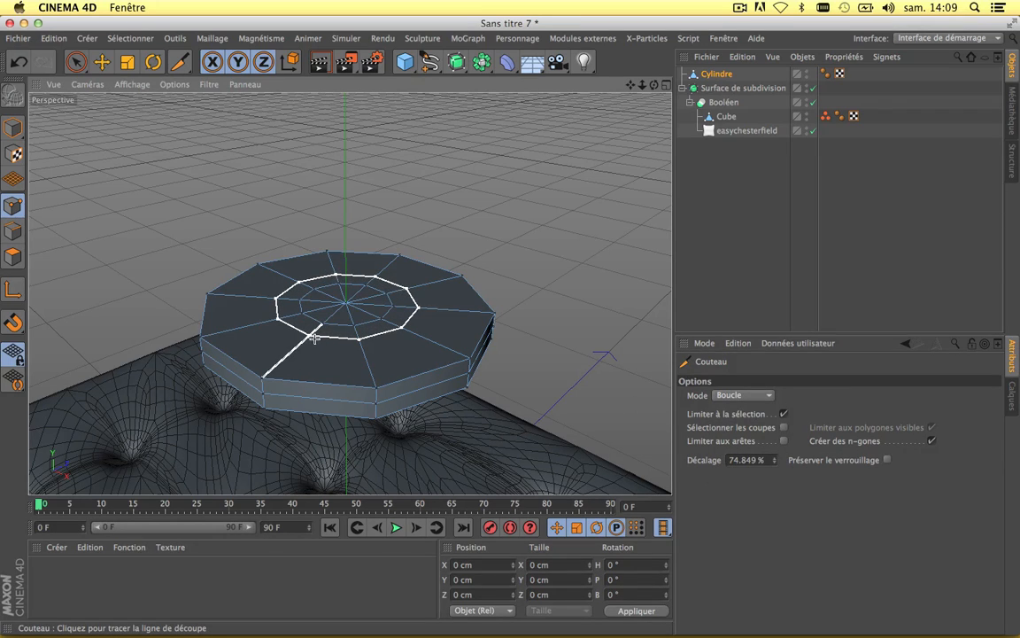
{"action": "left_click", "coordinate": [314, 337]}
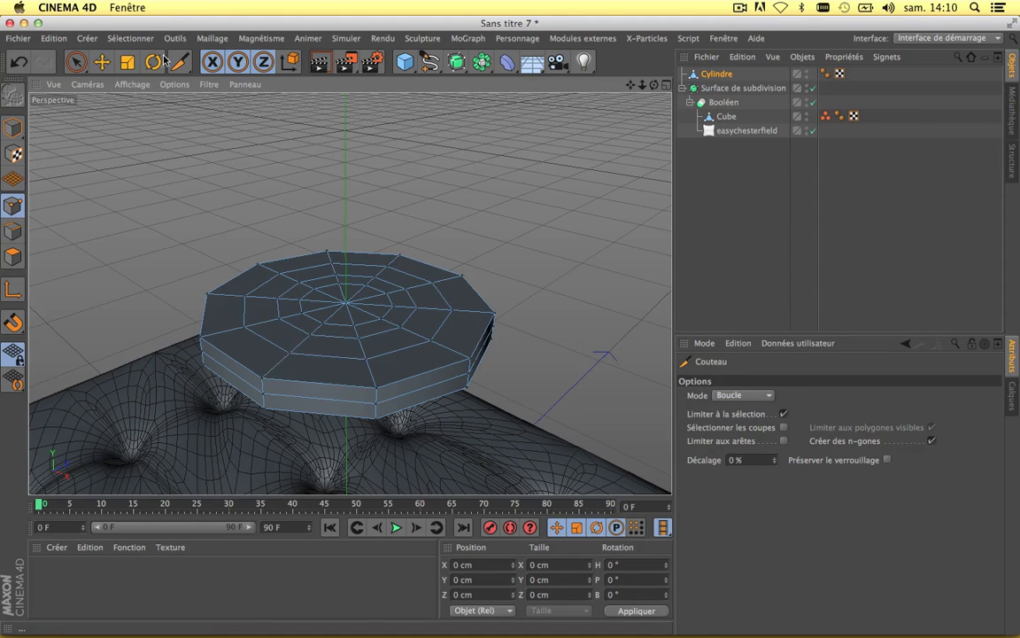
Loop-select the middle ring of points on the cylinder's top face and lower it to about 0.9 cm in Y
{"action": "left_click", "coordinate": [130, 38]}
{"action": "left_click", "coordinate": [168, 136]}
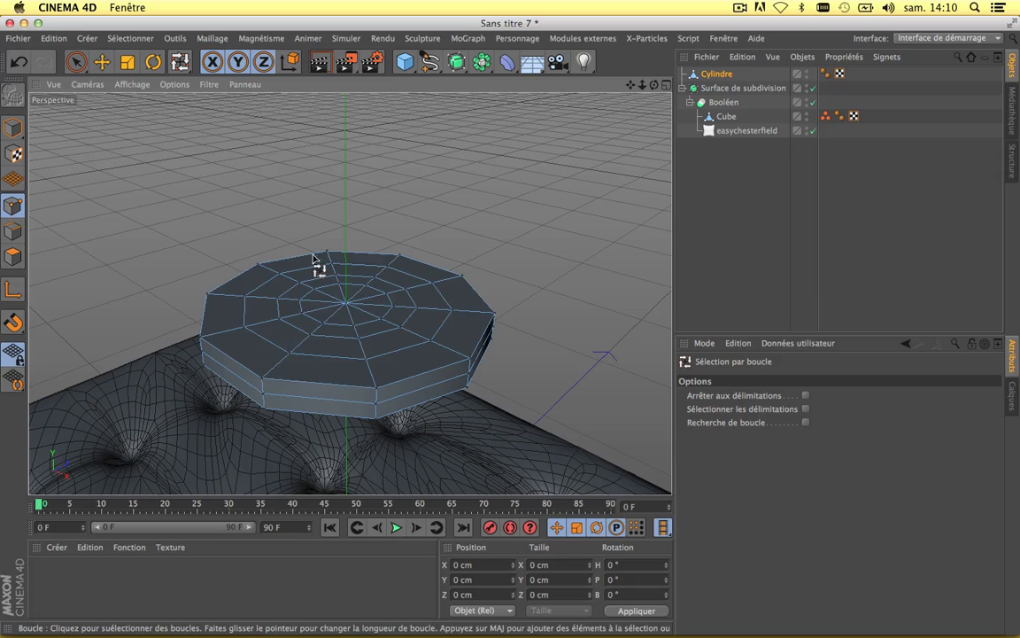
{"action": "left_click", "coordinate": [307, 332]}
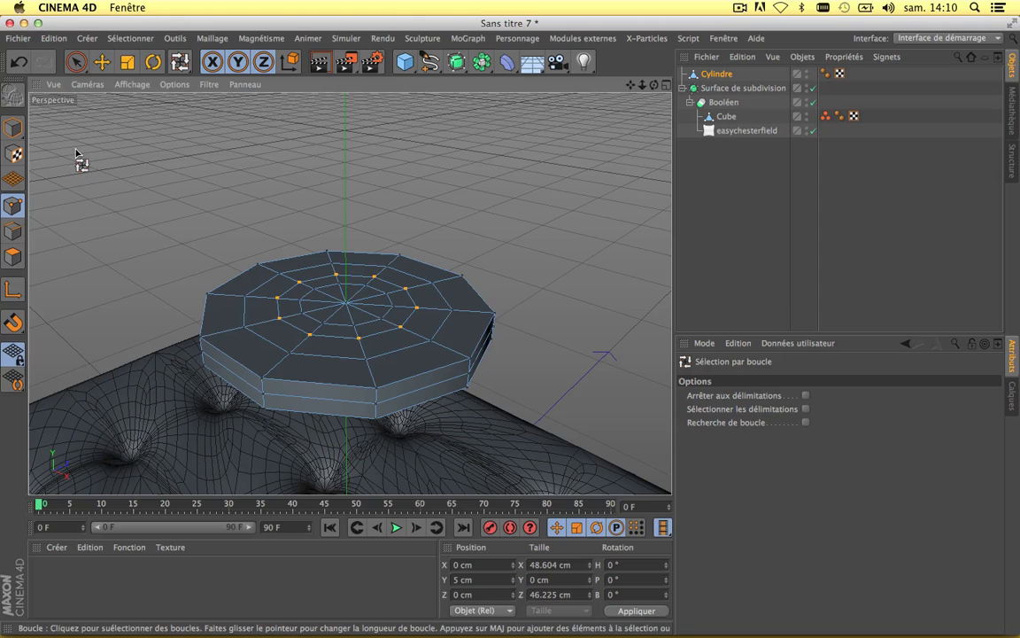
{"action": "left_click", "coordinate": [102, 61]}
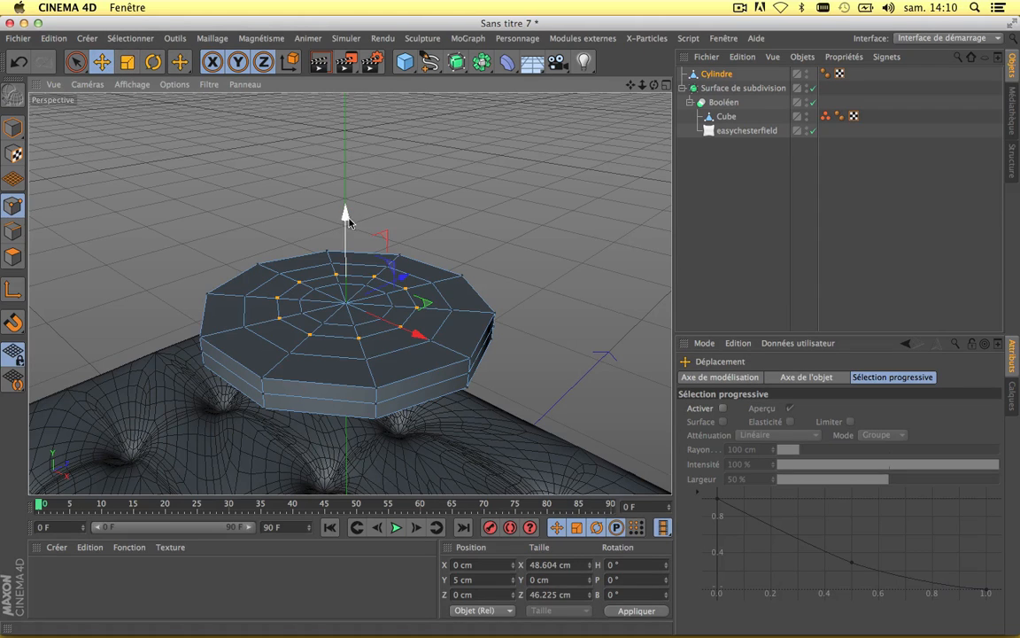
{"action": "left_click_drag", "start_coordinate": [348, 222], "coordinate": [347, 228]}
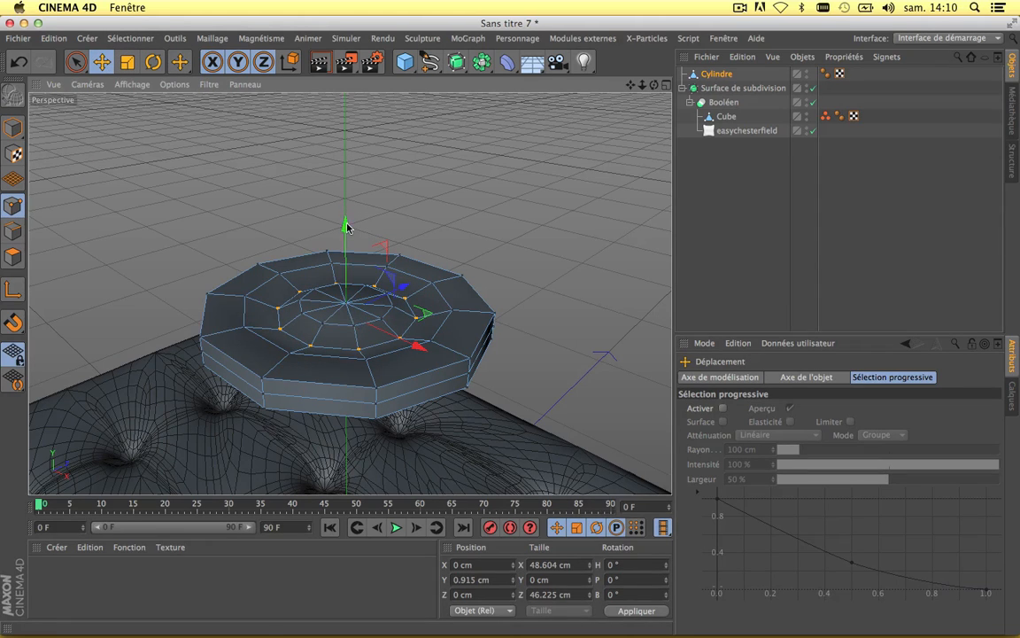
Loop-select the points around the middle of the cylinder's side and scale them outward to about 107.4 cm in X
{"action": "left_click", "coordinate": [131, 38]}
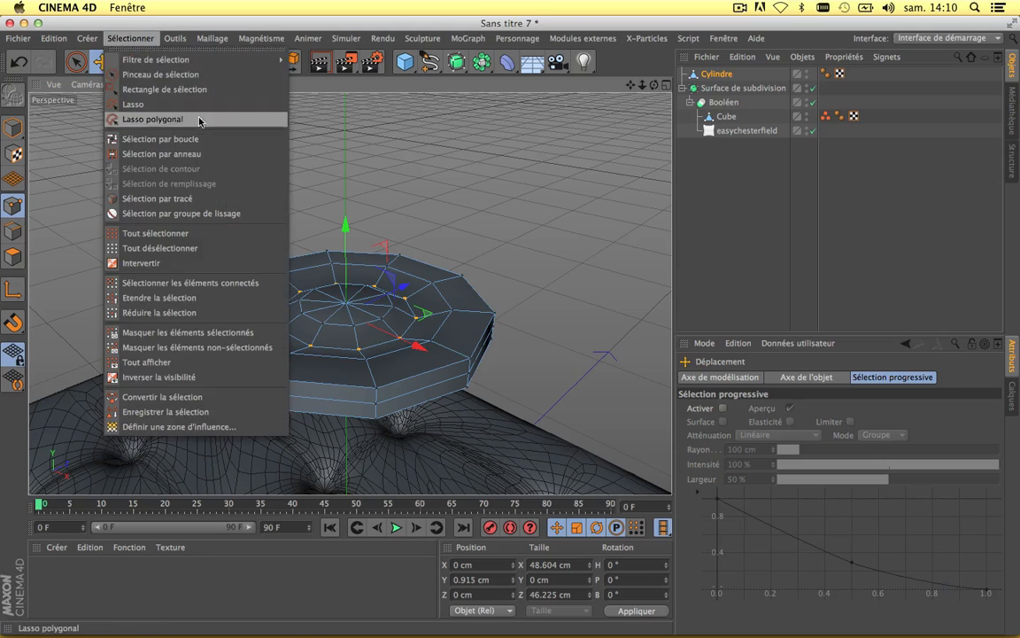
{"action": "left_click", "coordinate": [178, 139]}
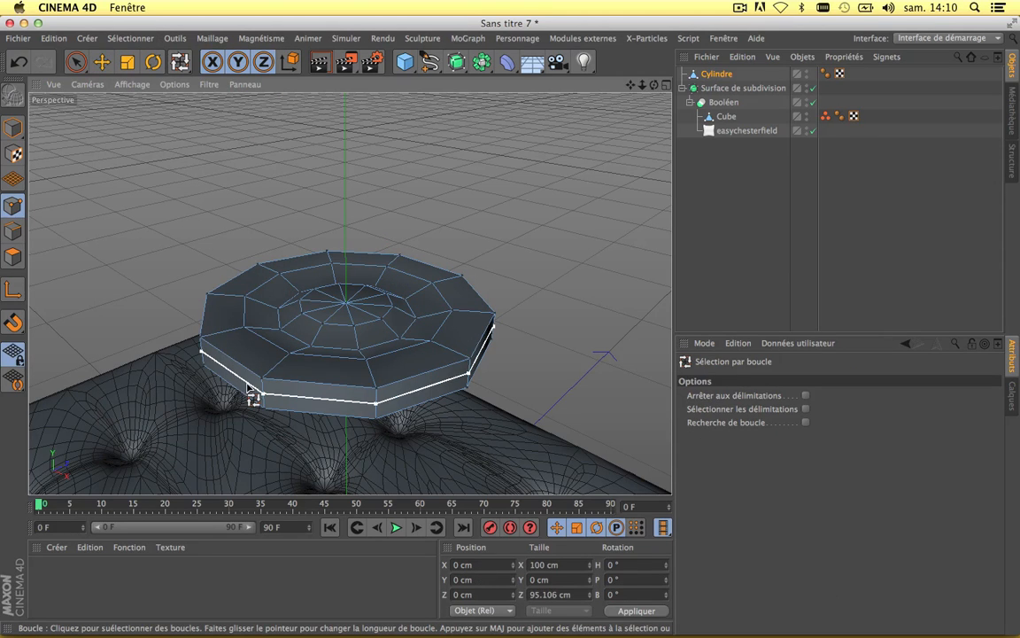
{"action": "left_click", "coordinate": [128, 61]}
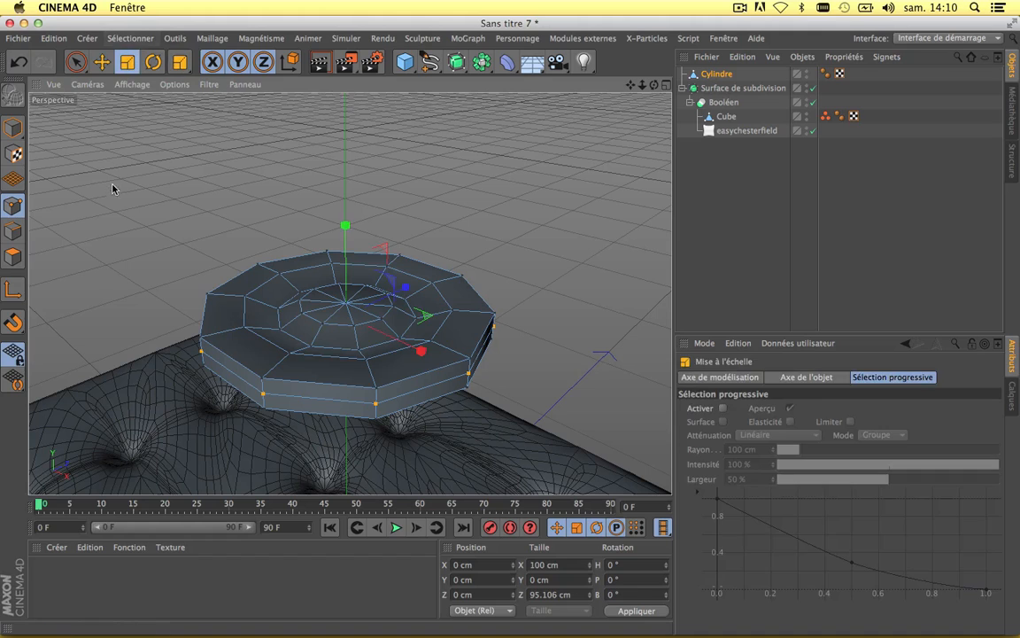
{"action": "left_click_drag", "start_coordinate": [123, 191], "coordinate": [147, 180]}
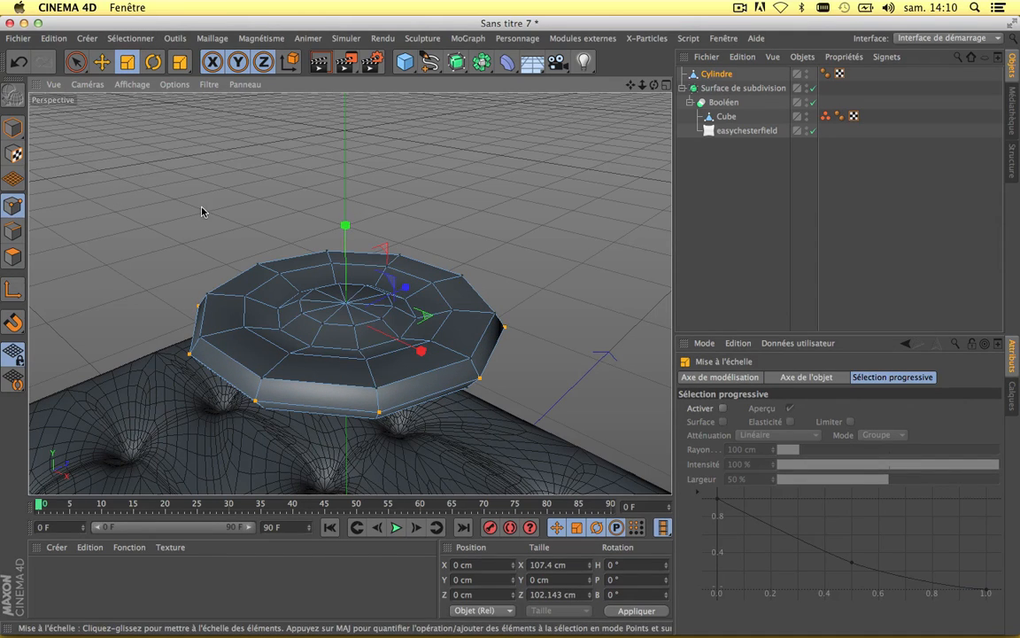
Loop-select the outermost cut ring on the cylinder's top, raise it to about 6 cm in Y, and clear the selection
{"action": "left_click_drag", "start_coordinate": [180, 60], "coordinate": [227, 108]}
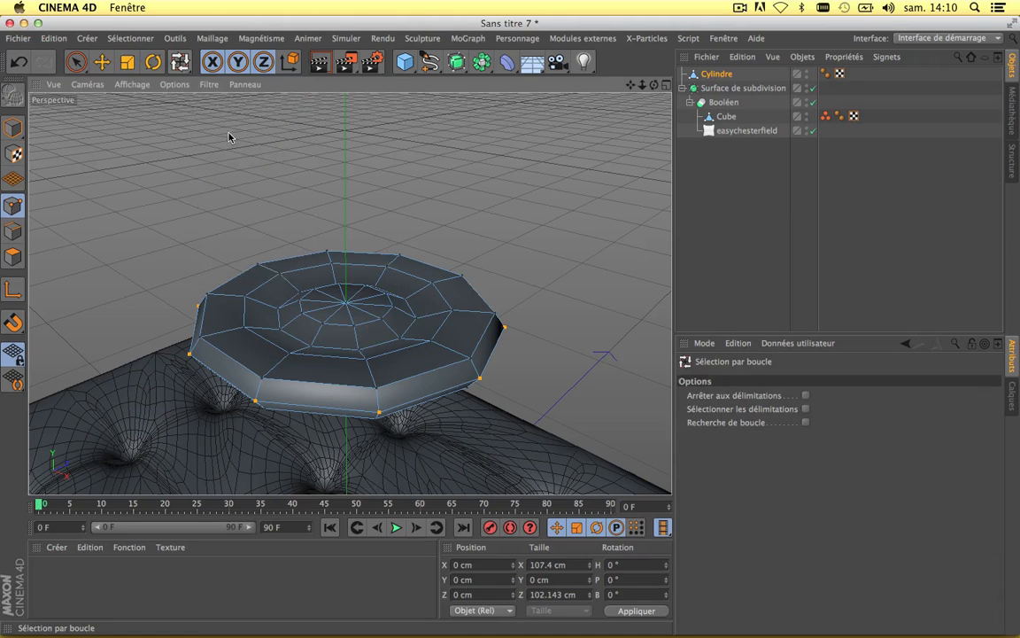
{"action": "left_click", "coordinate": [268, 328]}
{"action": "key", "text": "e"}
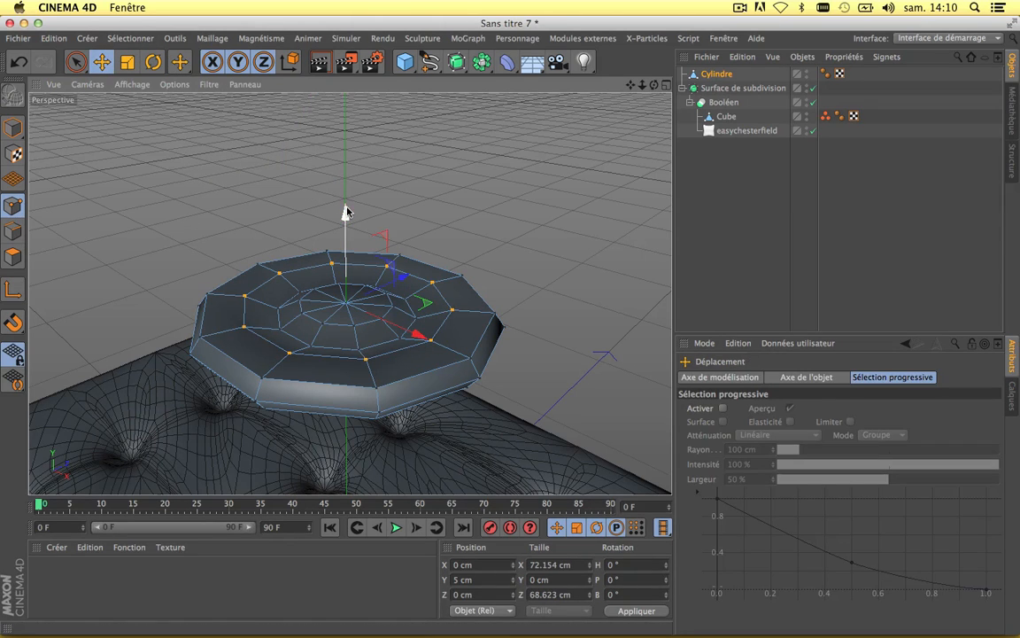
{"action": "left_click_drag", "start_coordinate": [344, 211], "coordinate": [347, 209]}
{"action": "left_click", "coordinate": [448, 191]}
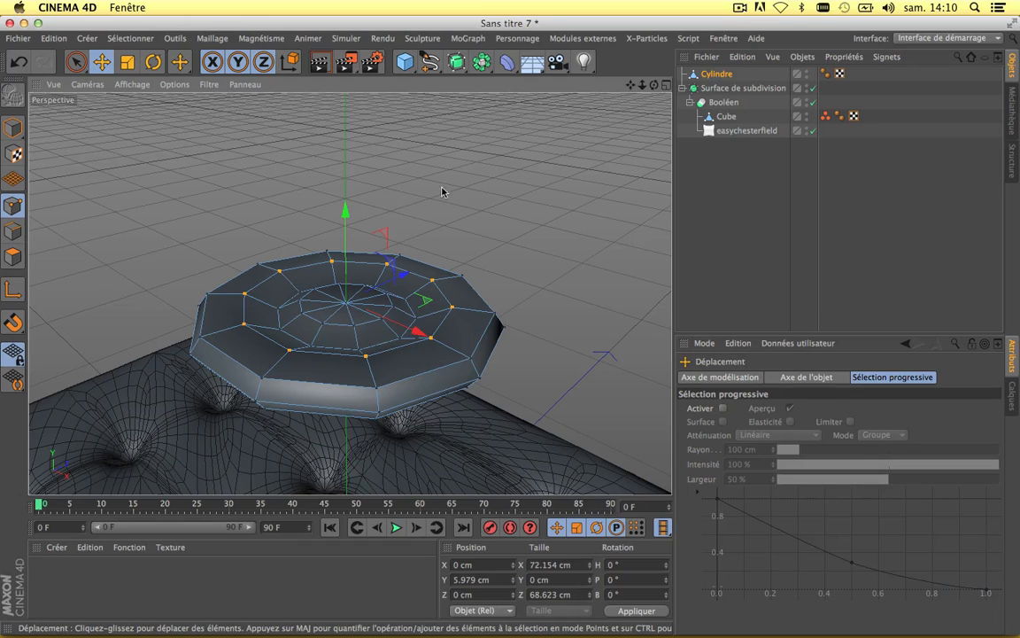
Inspect the shaped button's form and its size relative to the tufted cushion
{"action": "scroll", "coordinate": [451, 188], "scroll_direction": "down", "scroll_amount": 3}
{"action": "scroll", "coordinate": [451, 188], "scroll_direction": "up", "scroll_amount": 3}
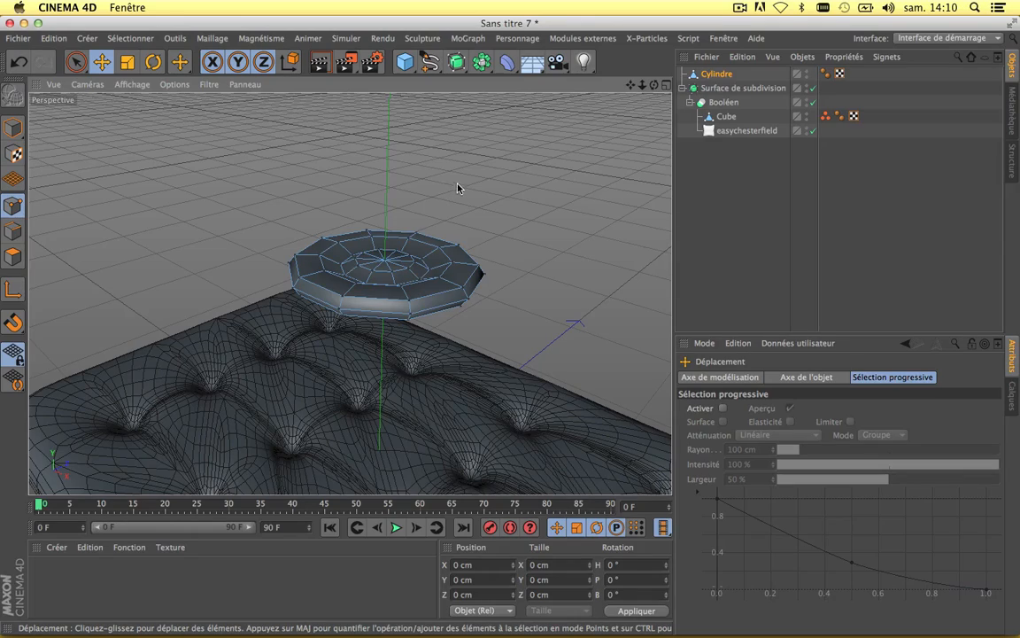
{"action": "scroll", "coordinate": [478, 178], "scroll_direction": "down", "scroll_amount": 3}
{"action": "scroll", "coordinate": [478, 179], "scroll_direction": "up", "scroll_amount": 5}
{"action": "scroll", "coordinate": [480, 181], "scroll_direction": "down", "scroll_amount": 4}
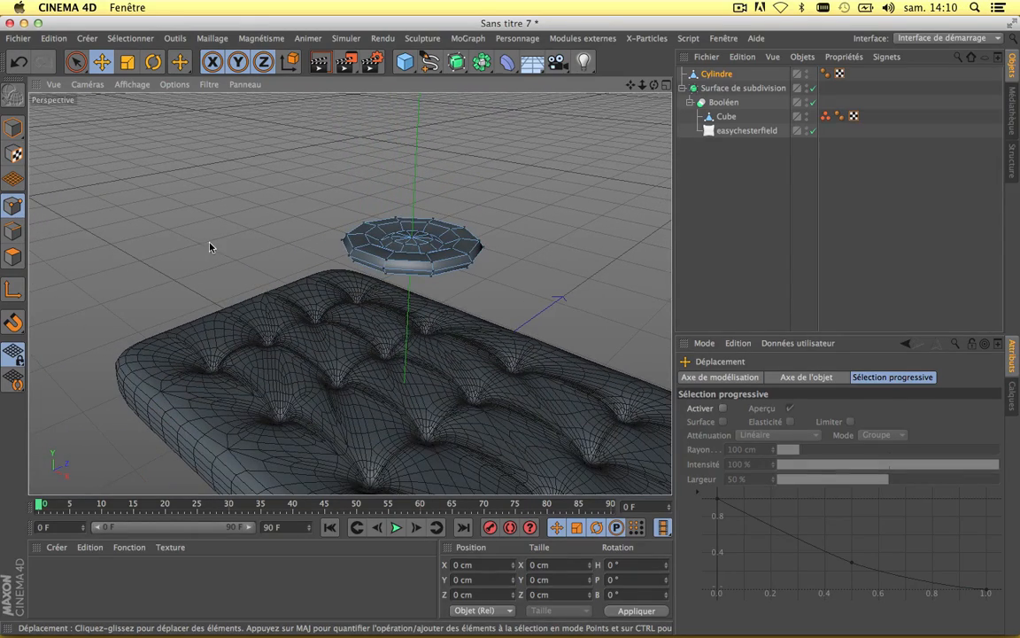
{"action": "scroll", "coordinate": [454, 175], "scroll_direction": "up", "scroll_amount": 3}
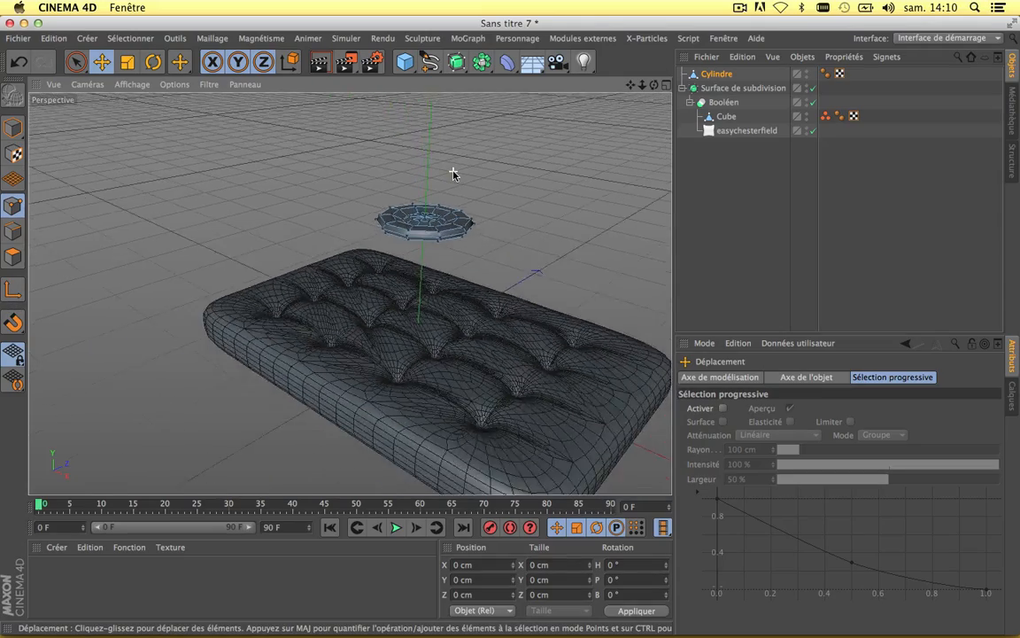
{"action": "mouse_move", "coordinate": [630, 84]}
{"action": "left_mouse_down"}
{"action": "mouse_move", "coordinate": [567, 79]}
{"action": "mouse_move", "coordinate": [614, 90]}
{"action": "left_mouse_up"}
{"action": "scroll", "coordinate": [225, 335], "scroll_direction": "down", "scroll_amount": 4}
{"action": "scroll", "coordinate": [225, 335], "scroll_direction": "up", "scroll_amount": 2}
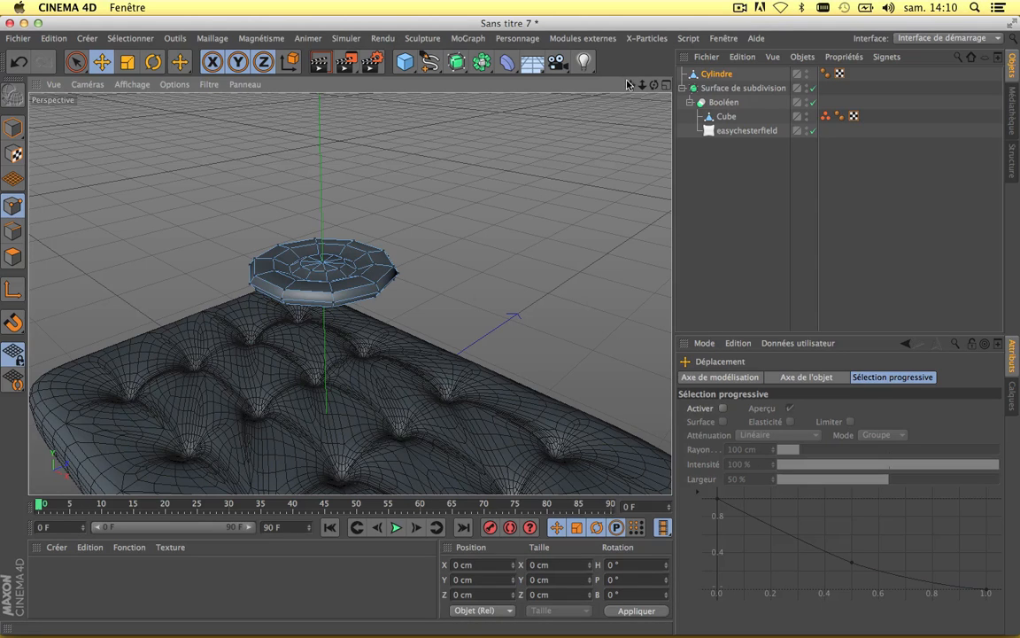
{"action": "left_click_drag", "start_coordinate": [630, 84], "coordinate": [685, 77]}
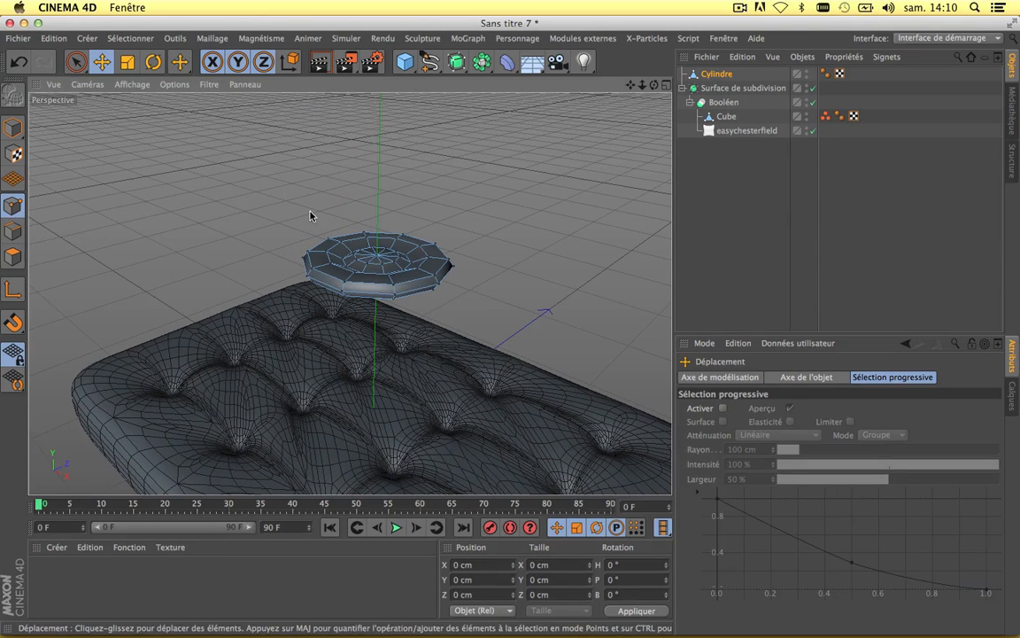
Rotate only the cylinder's object axis to a pitch of -90°, with axis modification enabled just for this change
{"action": "left_click", "coordinate": [13, 292]}
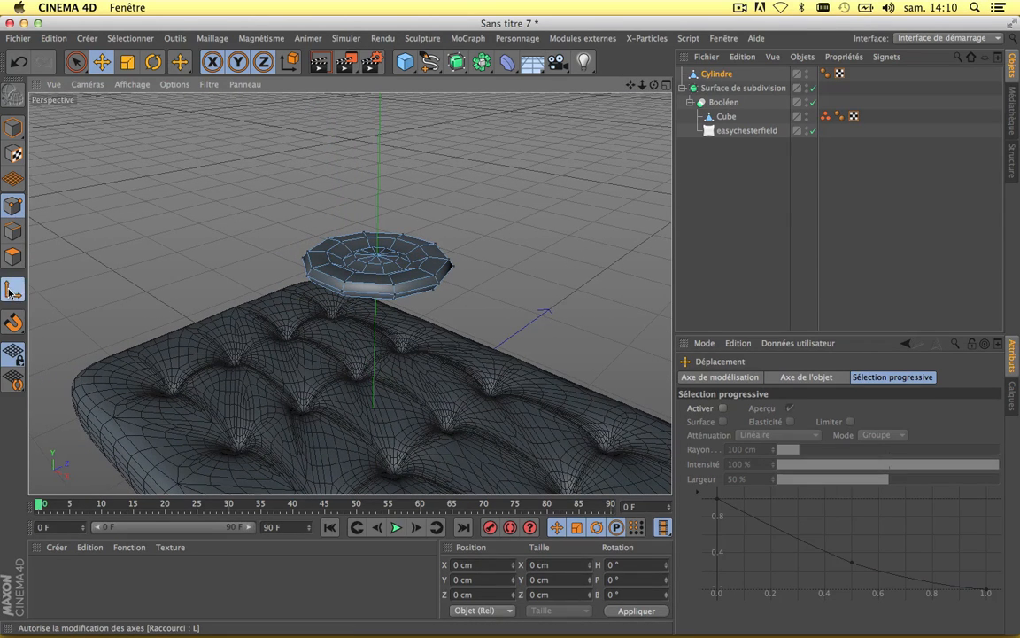
{"action": "left_click", "coordinate": [153, 63]}
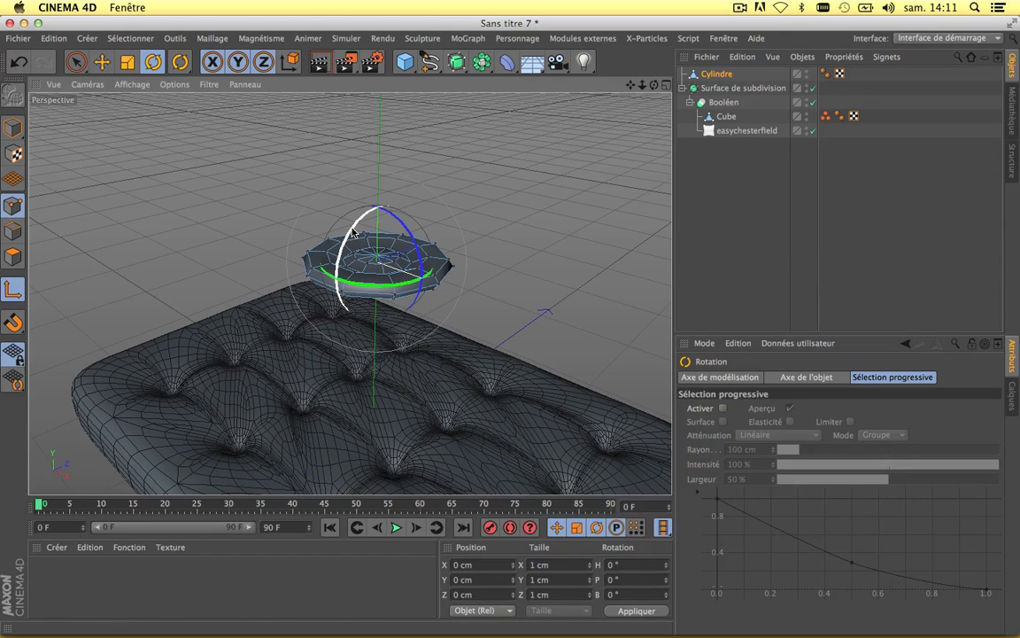
{"action": "left_click_drag", "start_coordinate": [353, 232], "coordinate": [442, 169]}
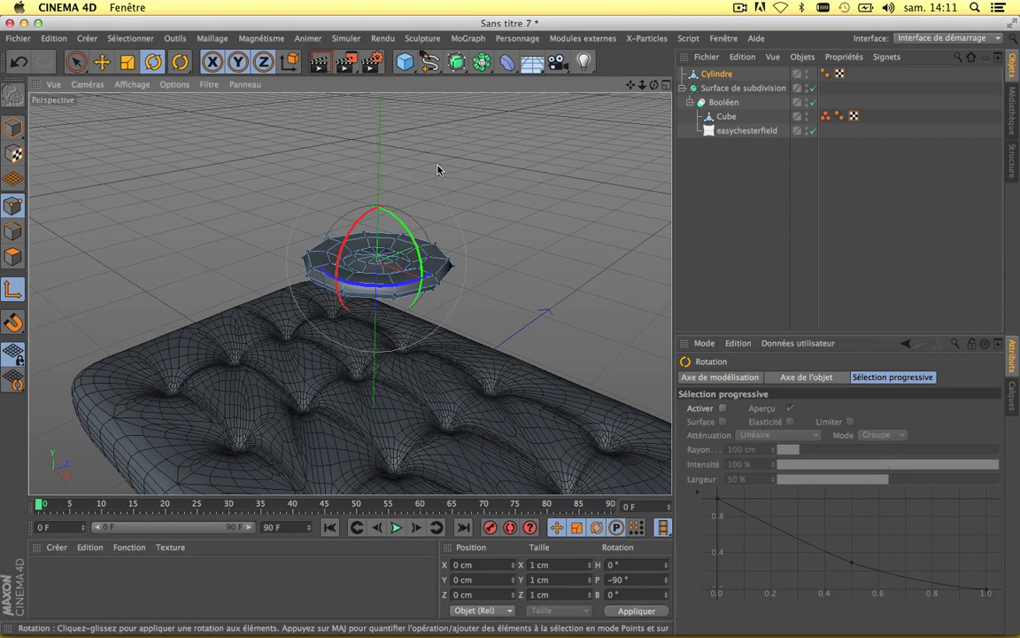
{"action": "left_click", "coordinate": [16, 290]}
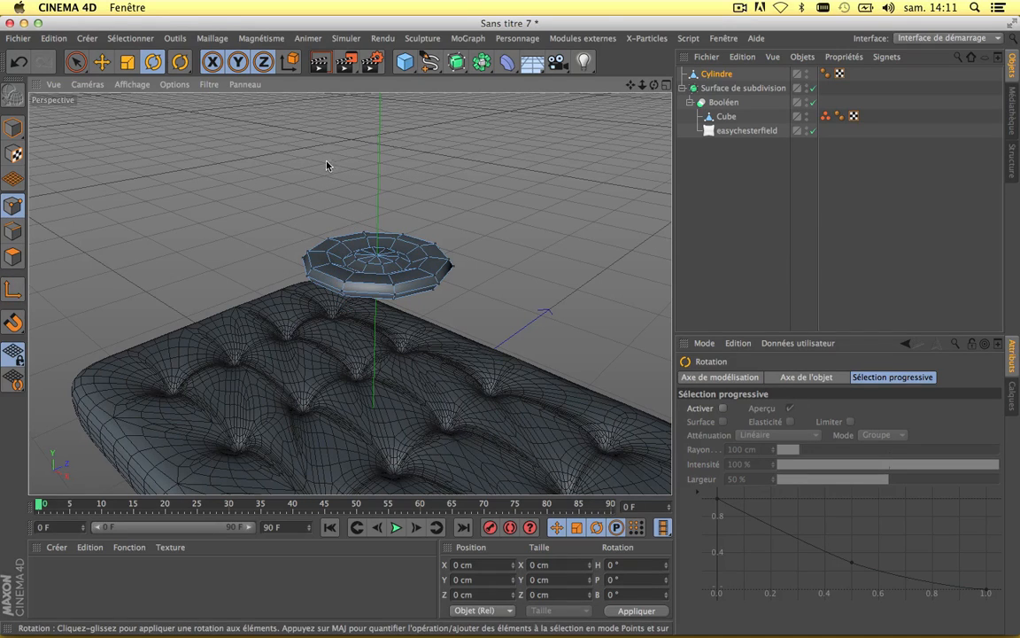
Add an Easychesterfield buttoncloner with the cube's easychesterfield tag as Point Selection and Cylindre as Object to Clone
{"action": "left_click", "coordinate": [571, 39]}
{"action": "mouse_move", "coordinate": [585, 81]}
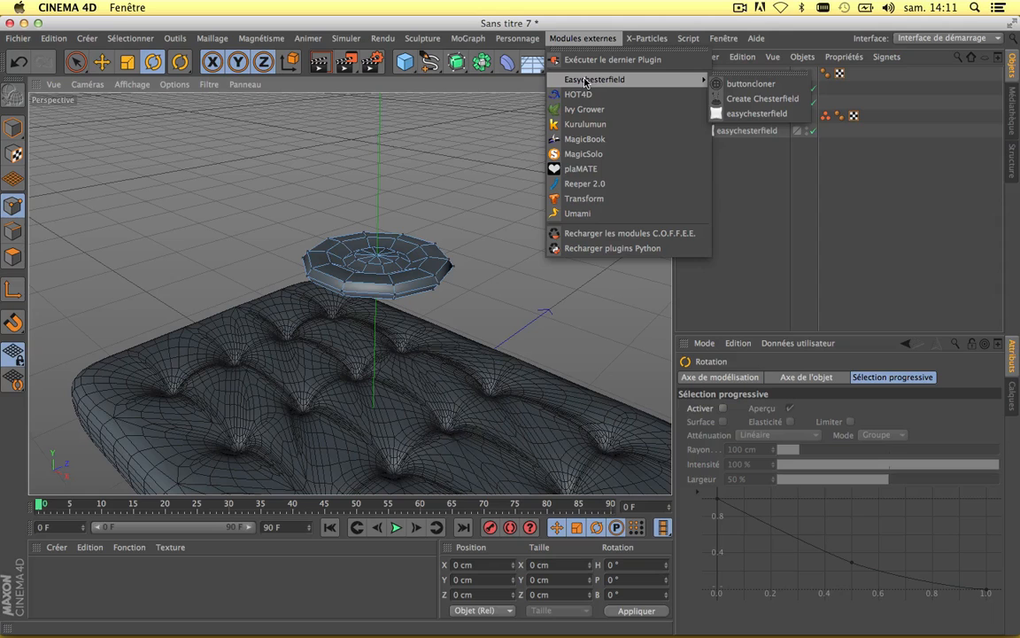
{"action": "left_click", "coordinate": [736, 84]}
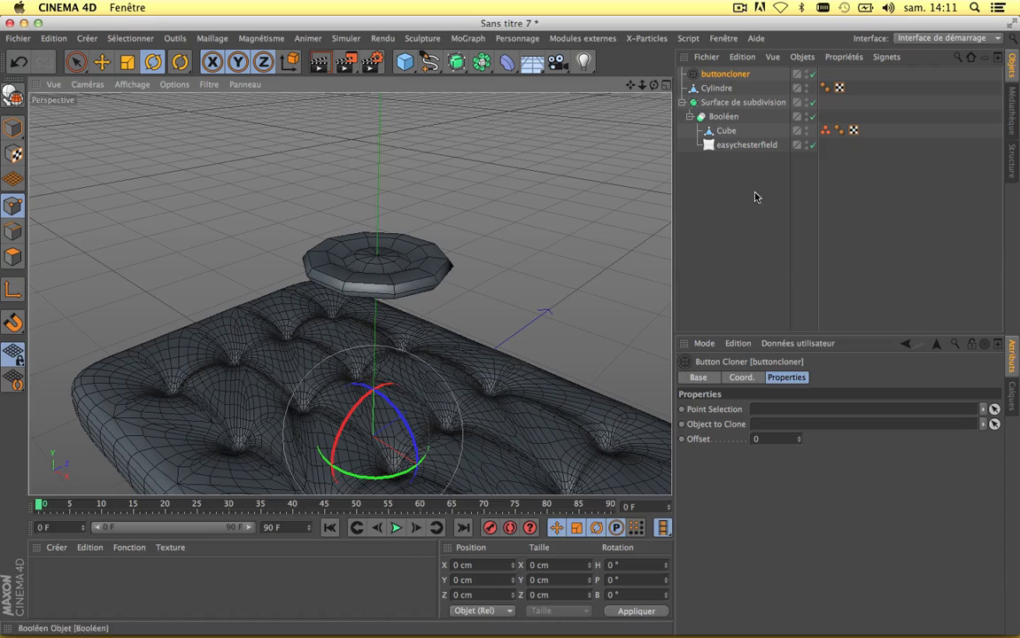
{"action": "left_click", "coordinate": [995, 409]}
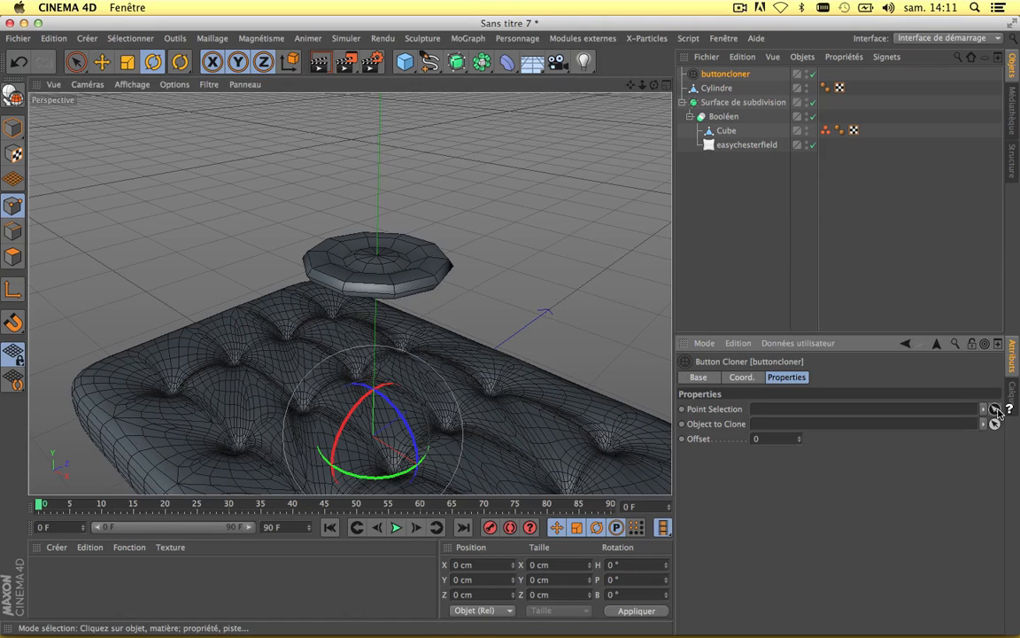
{"action": "left_click", "coordinate": [827, 131]}
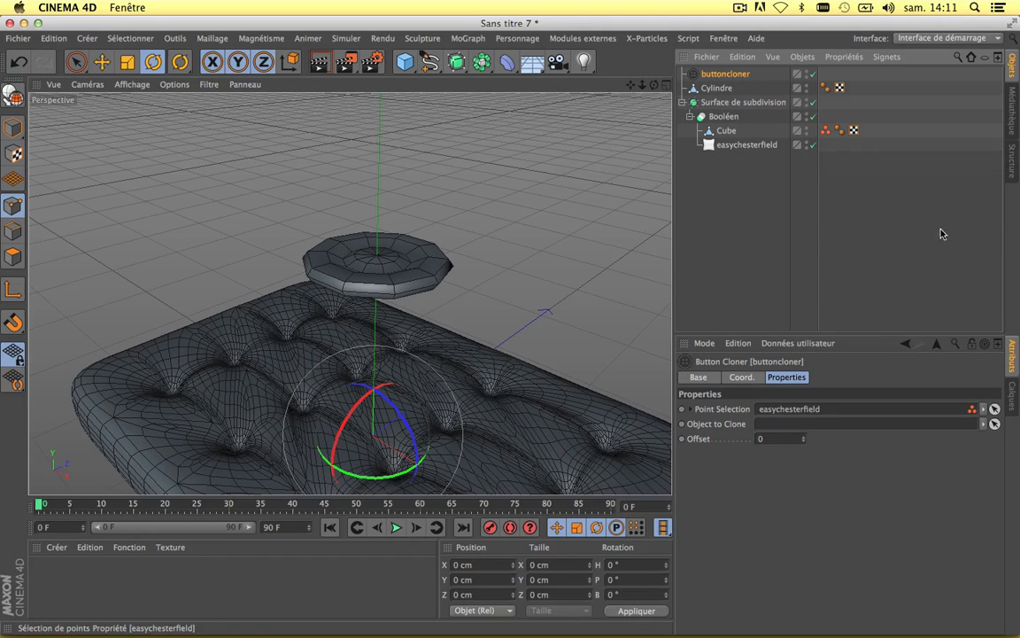
{"action": "left_click", "coordinate": [995, 423]}
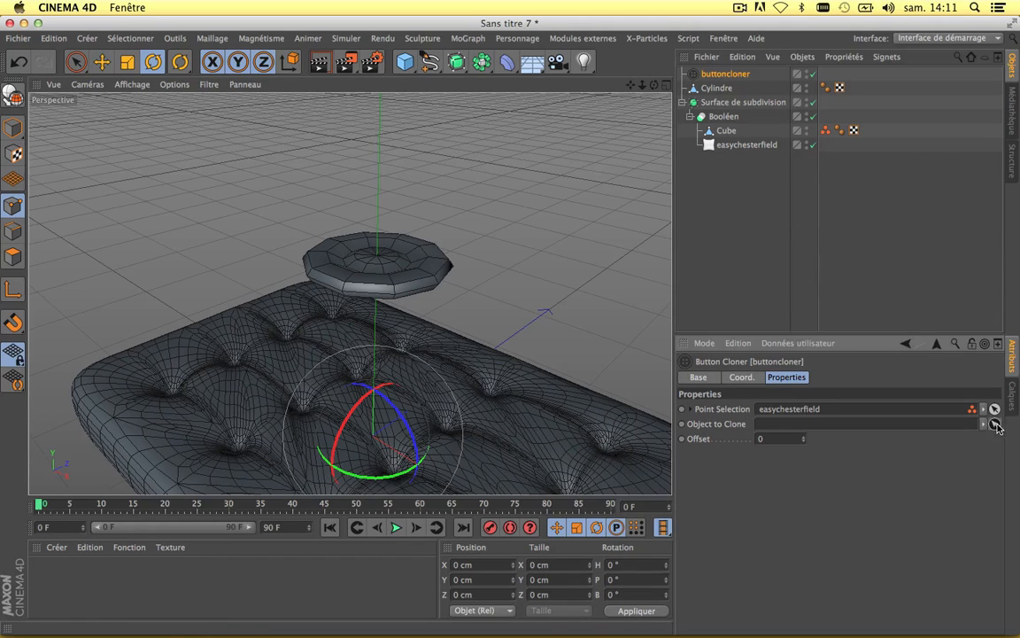
{"action": "left_click", "coordinate": [719, 89]}
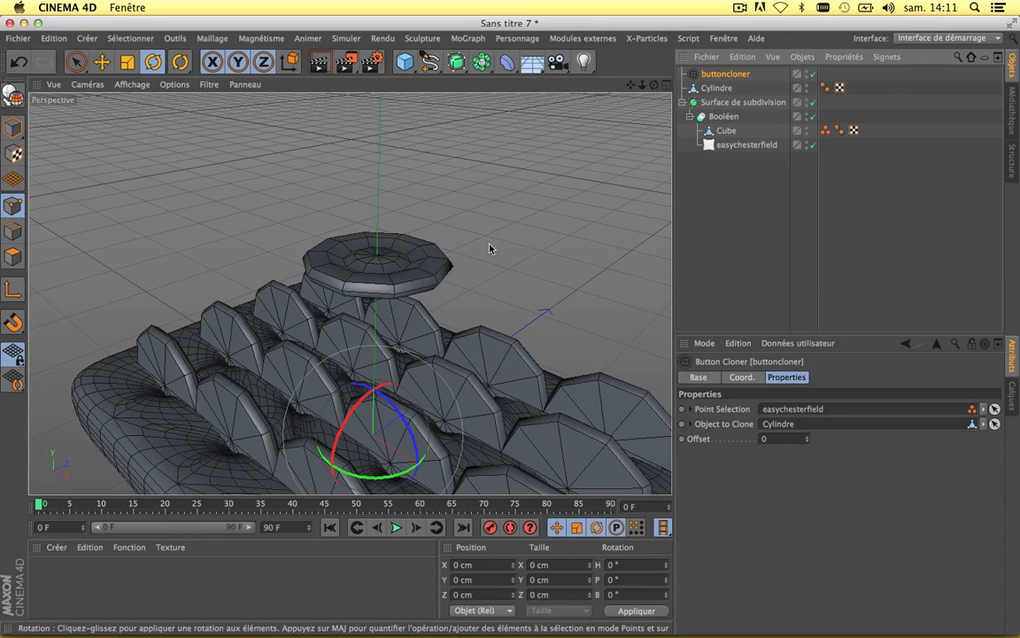
Select the Cylindre button object and switch from point editing to Model mode
{"action": "left_click", "coordinate": [718, 87]}
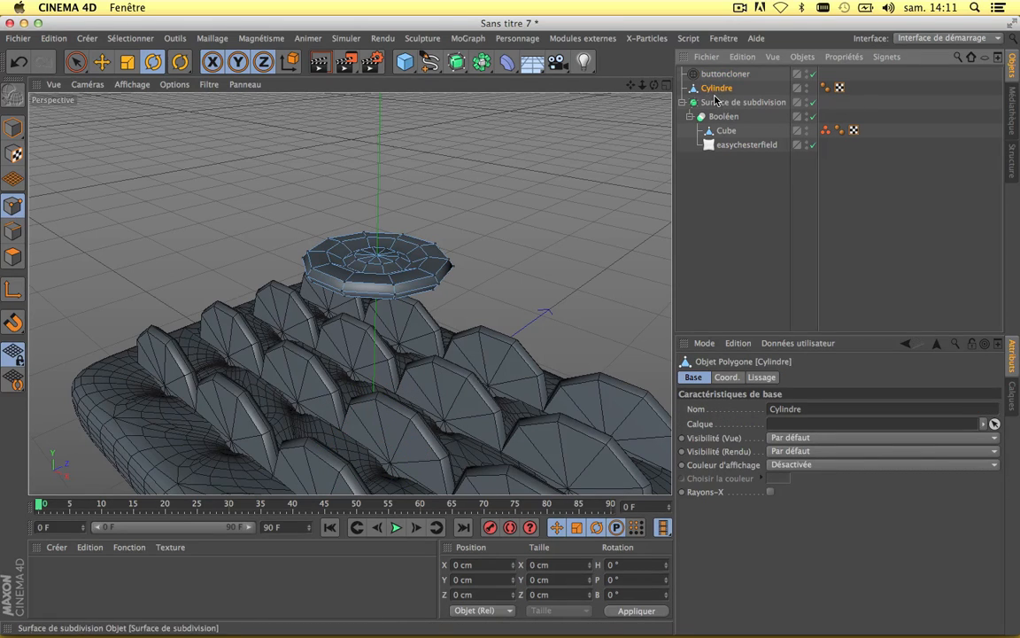
{"action": "left_click_drag", "start_coordinate": [271, 389], "coordinate": [298, 429], "text": "alt"}
{"action": "scroll", "coordinate": [299, 430], "scroll_direction": "down", "scroll_amount": 5}
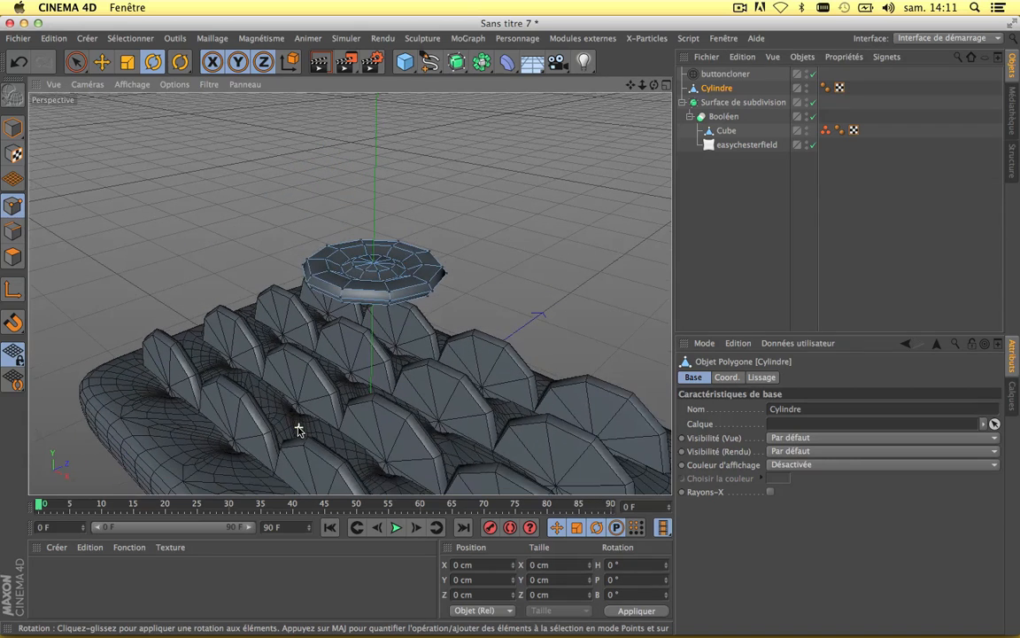
{"action": "left_click", "coordinate": [720, 89]}
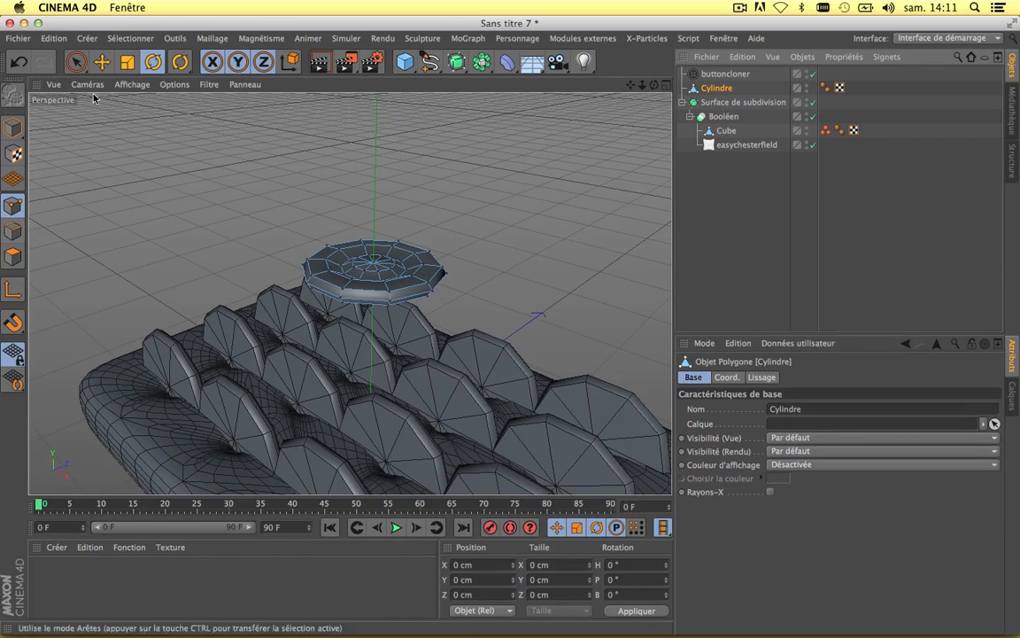
{"action": "left_click", "coordinate": [13, 128]}
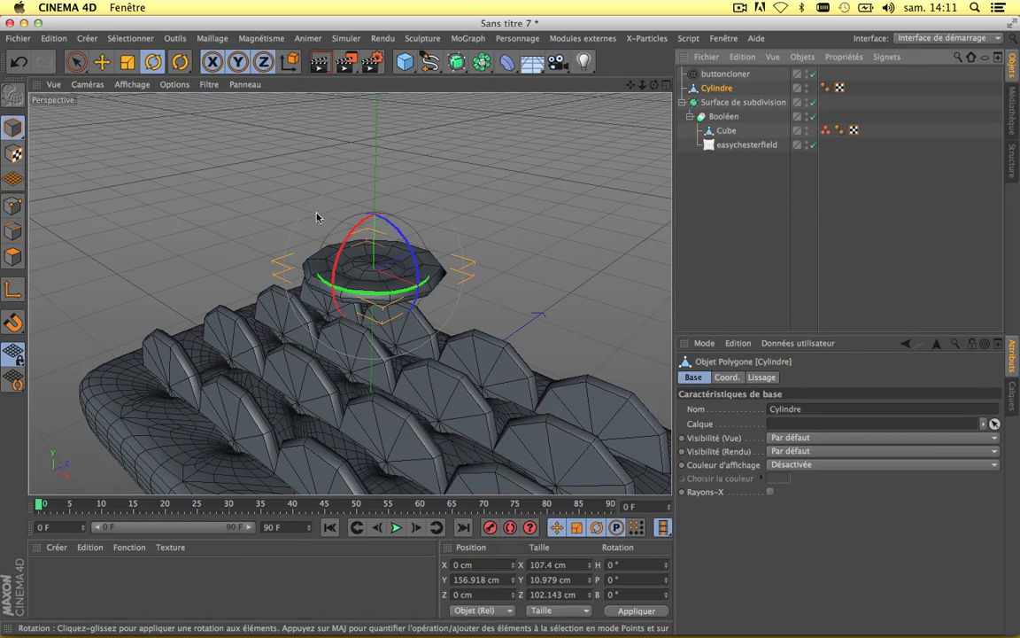
{"action": "left_click_drag", "start_coordinate": [351, 228], "coordinate": [335, 251]}
{"action": "key", "text": "super+z"}
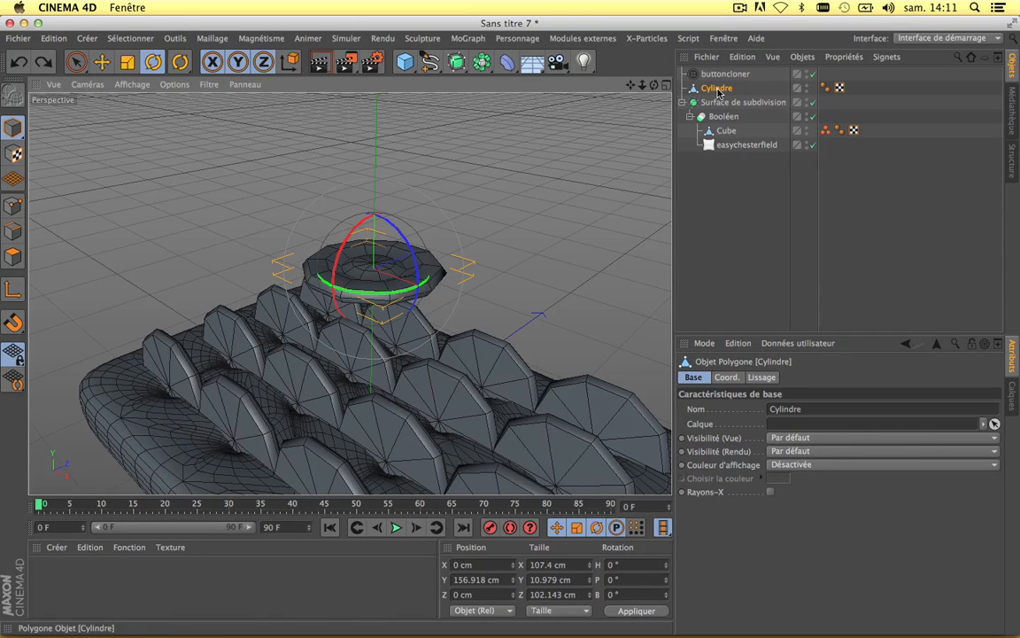
{"action": "left_click", "coordinate": [13, 291]}
{"action": "left_click_drag", "start_coordinate": [350, 232], "coordinate": [437, 194]}
{"action": "key", "text": "ctrl+z"}
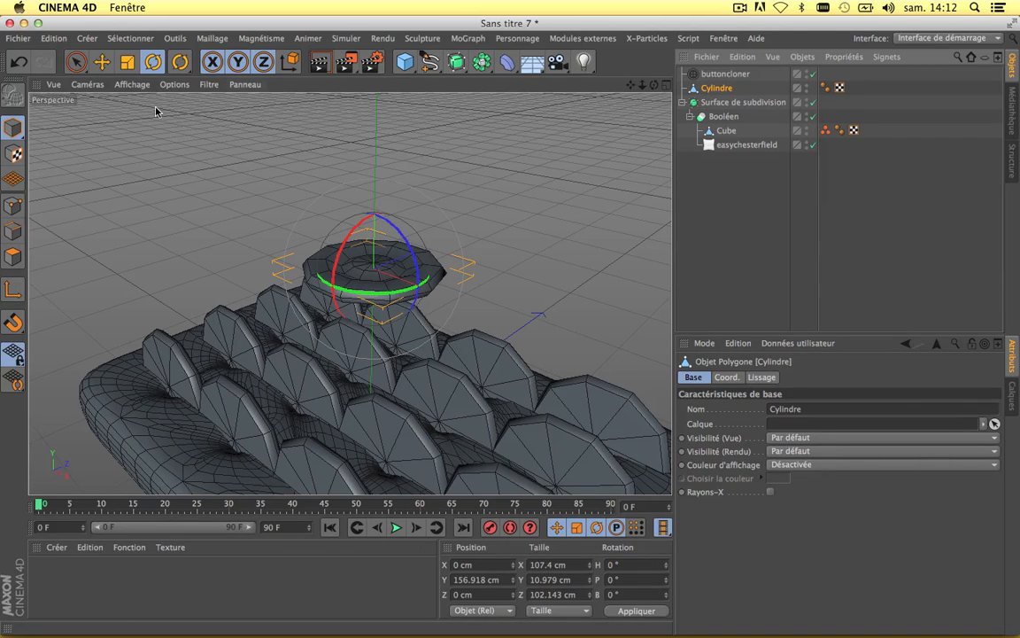
Enable axis modification and rotate the cylinder's axis alone to a pitch of -90° so the cloned buttons lie flat
{"action": "left_click", "coordinate": [13, 290]}
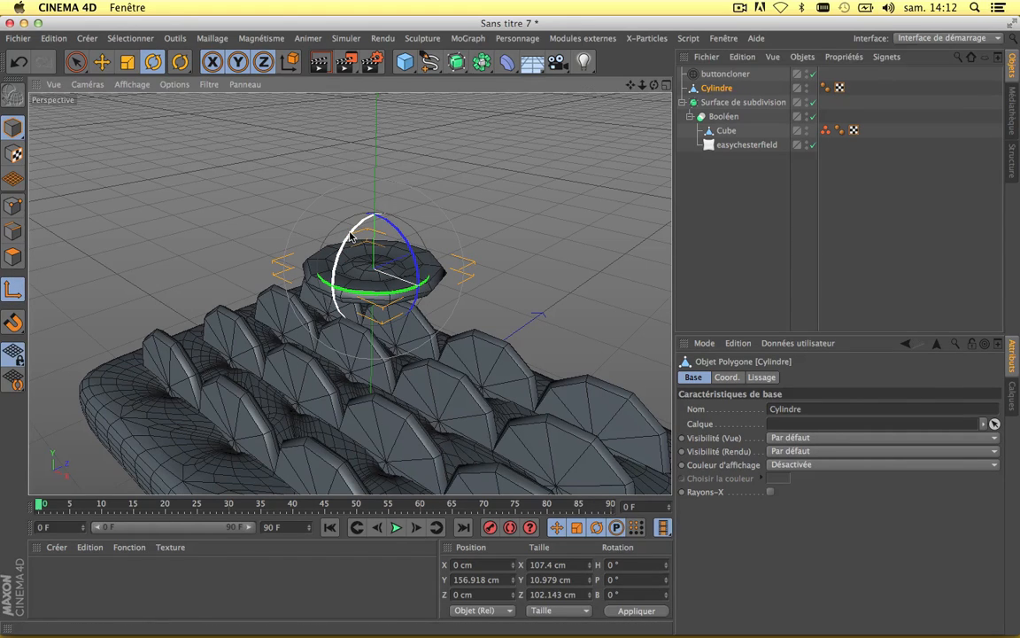
{"action": "left_click_drag", "start_coordinate": [351, 234], "coordinate": [427, 196]}
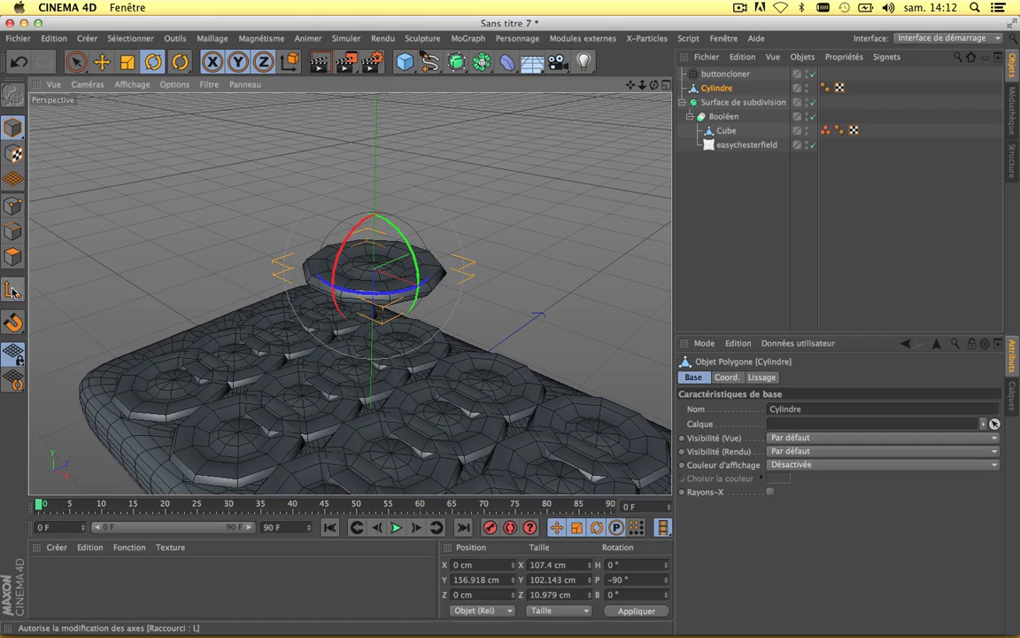
Scale the cylinder down uniformly to about 21.6 cm wide so the cloned buttons fit the cushion's tufts
{"action": "scroll", "coordinate": [338, 162], "scroll_direction": "down", "scroll_amount": 5}
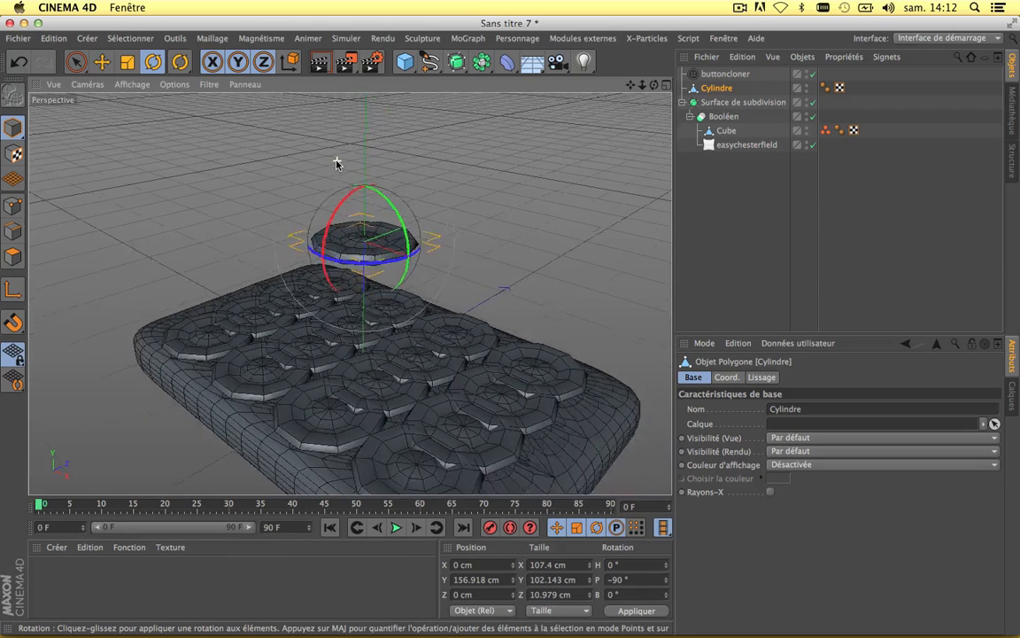
{"action": "left_click", "coordinate": [127, 62]}
{"action": "left_click_drag", "start_coordinate": [404, 185], "coordinate": [137, 354]}
{"action": "scroll", "coordinate": [353, 368], "scroll_direction": "up", "scroll_amount": 3}
{"action": "scroll", "coordinate": [353, 368], "scroll_direction": "up", "scroll_amount": 1}
{"action": "left_click_drag", "start_coordinate": [606, 203], "coordinate": [485, 274]}
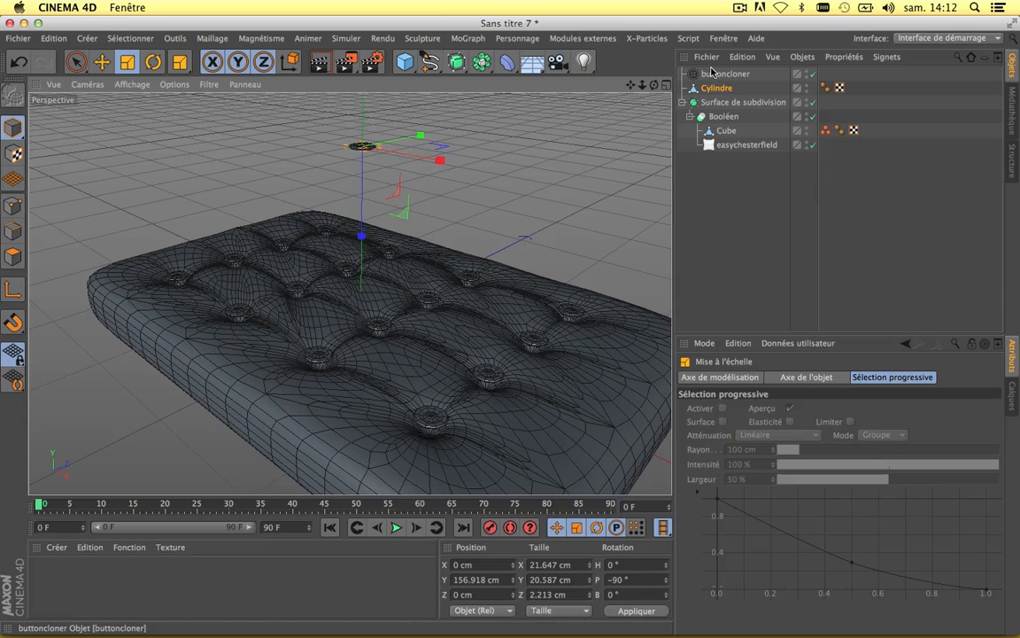
Set the buttoncloner's Offset to 7
{"action": "left_click", "coordinate": [725, 73]}
{"action": "left_click_drag", "start_coordinate": [806, 440], "coordinate": [806, 386]}
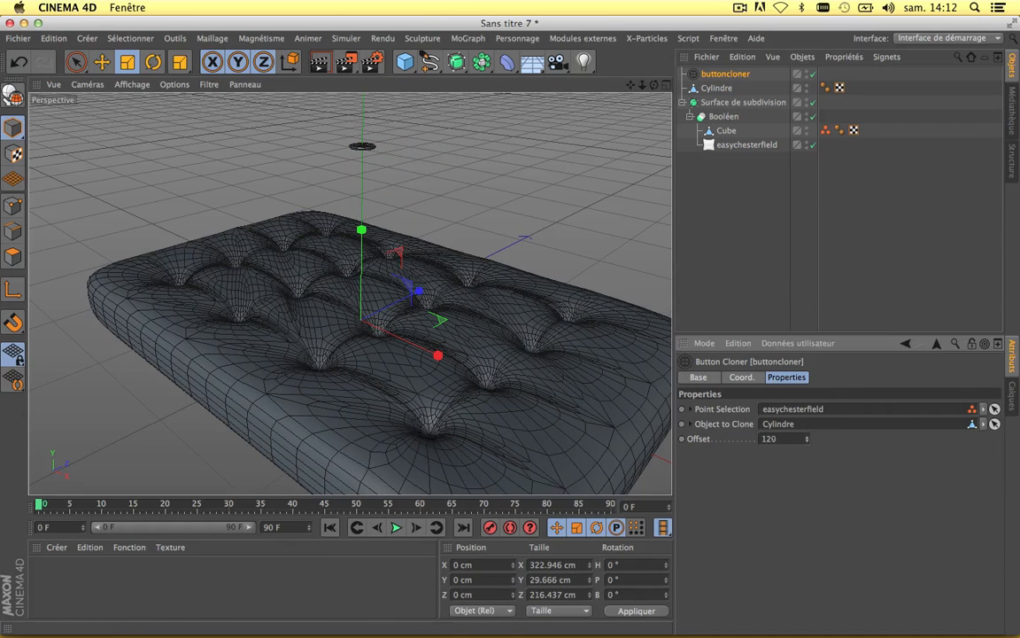
{"action": "mouse_move", "coordinate": [806, 434]}
{"action": "left_mouse_down"}
{"action": "mouse_move", "coordinate": [806, 469]}
{"action": "mouse_move", "coordinate": [806, 438]}
{"action": "left_mouse_up"}
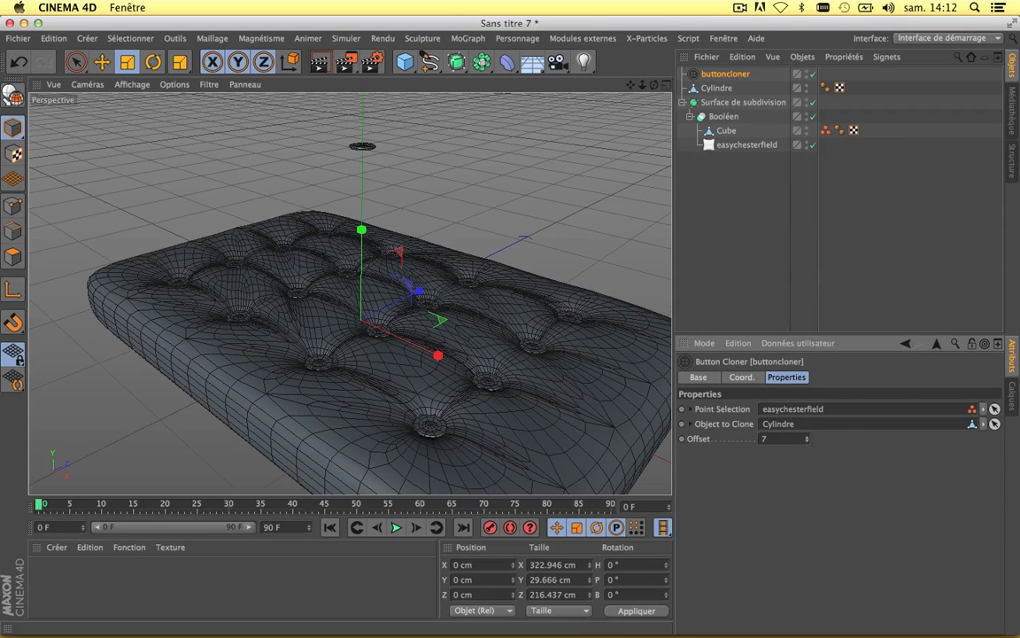
Group the buttoncloner and the cylinder, and place the group inside a new subdivision surface
{"action": "left_click", "coordinate": [720, 87], "text": "ctrl"}
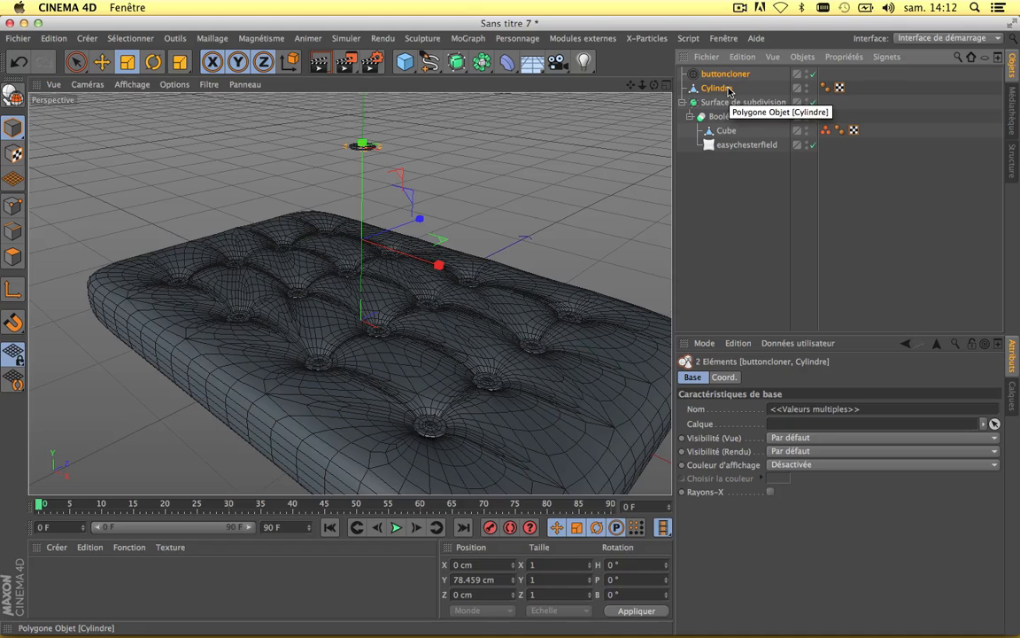
{"action": "key", "text": "alt+g"}
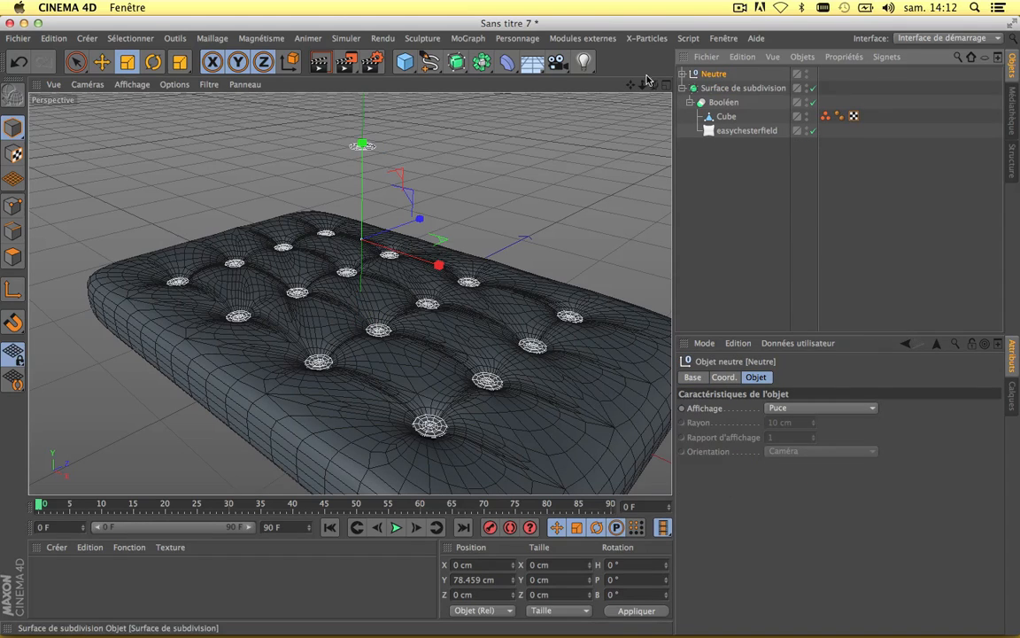
{"action": "left_click", "coordinate": [456, 61]}
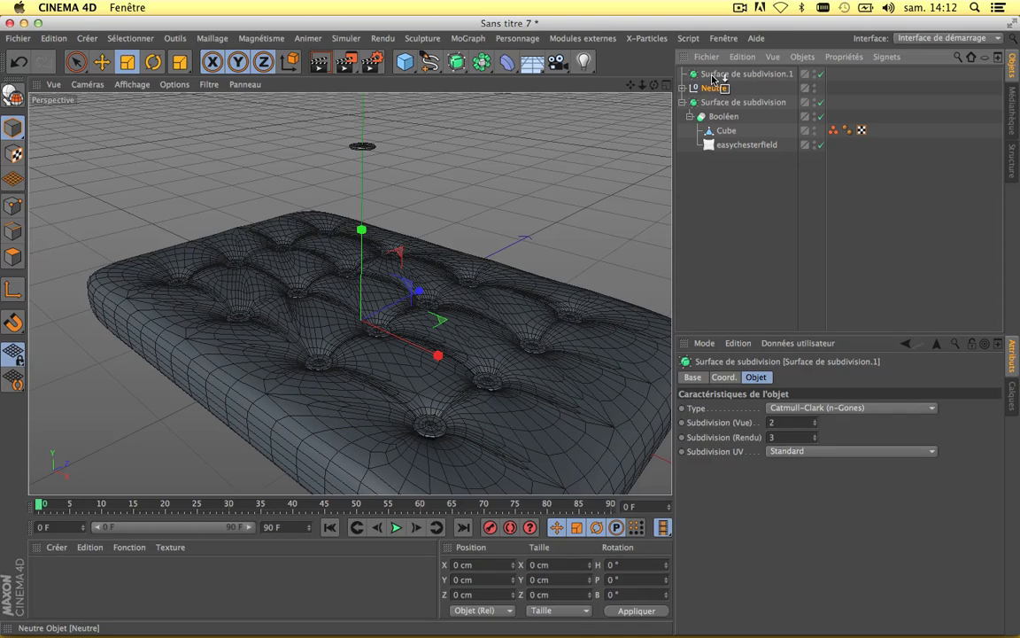
{"action": "left_click_drag", "start_coordinate": [713, 78], "coordinate": [714, 76]}
Render a close-up preview of the buttoned cushion in the viewport to check the smoothed buttons
{"action": "scroll", "coordinate": [445, 416], "scroll_direction": "up", "scroll_amount": 5}
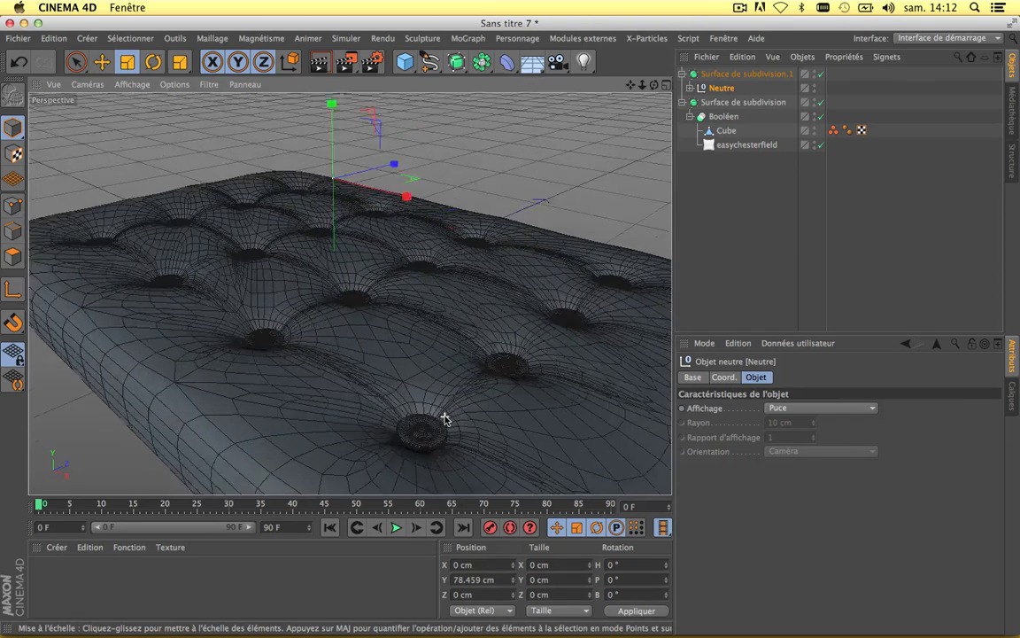
{"action": "left_click", "coordinate": [320, 61]}
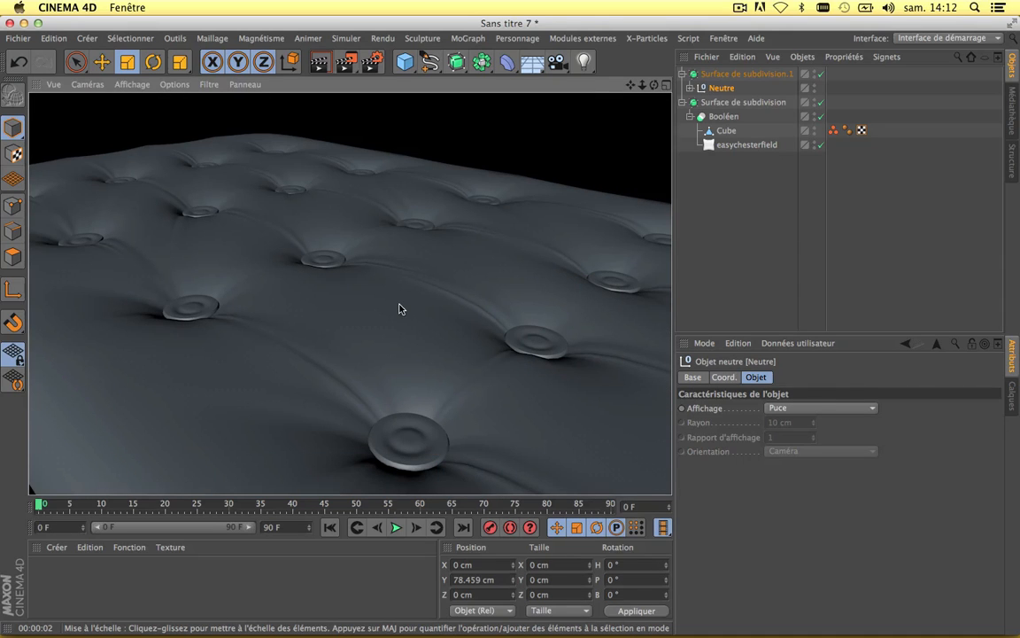
{"action": "scroll", "coordinate": [398, 309], "scroll_direction": "down", "scroll_amount": 5}
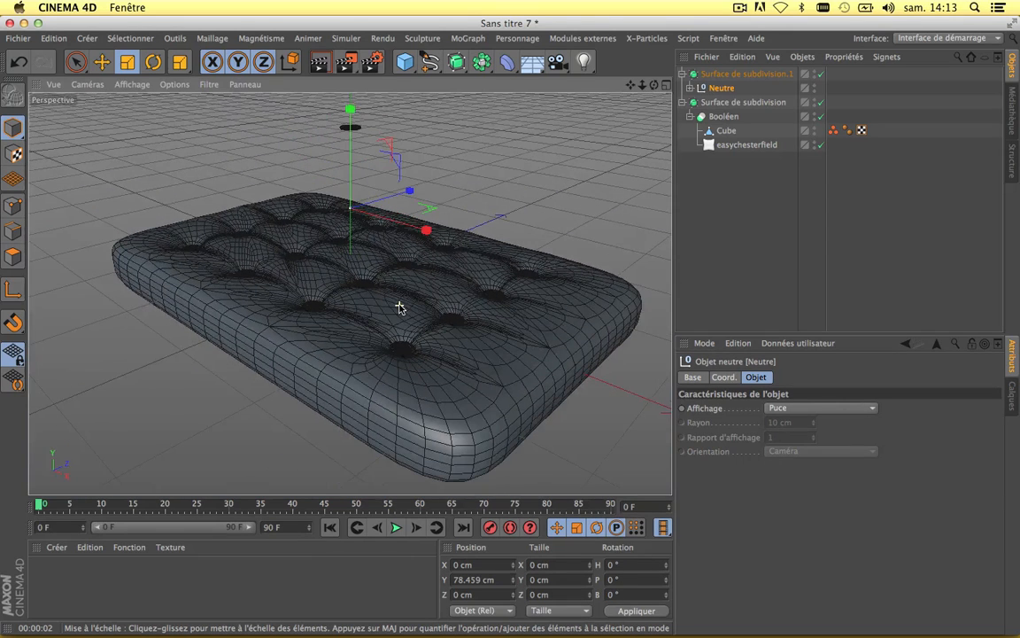
Collapse both subdivision surface hierarchies, rename the cushion's as Canap and the buttons' as Bouton, and clear the selection
{"action": "left_click", "coordinate": [690, 88]}
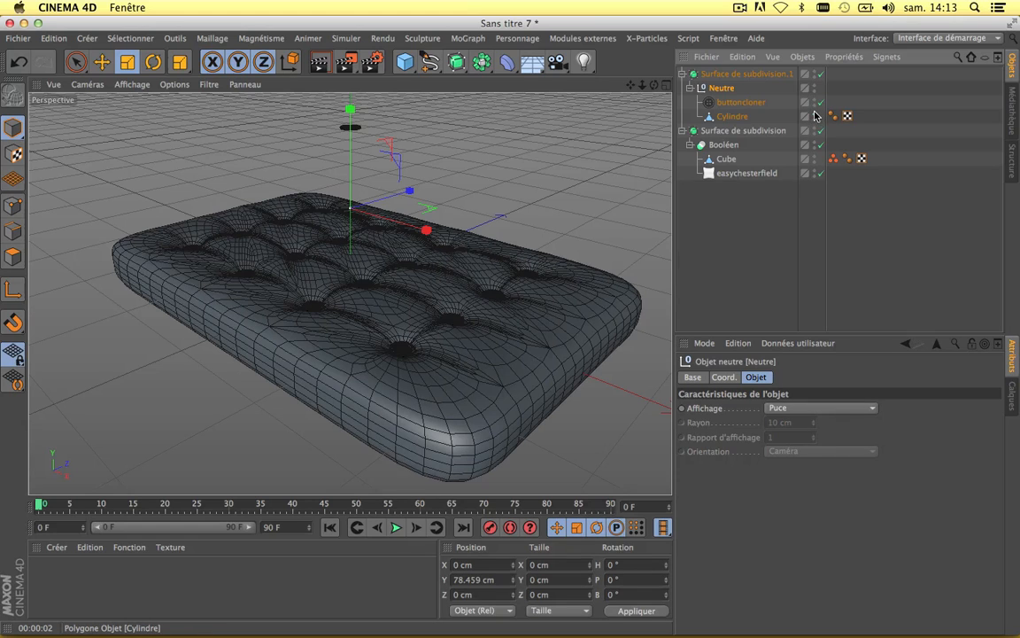
{"action": "left_click", "coordinate": [682, 74]}
{"action": "left_click", "coordinate": [682, 88]}
{"action": "left_click", "coordinate": [711, 88]}
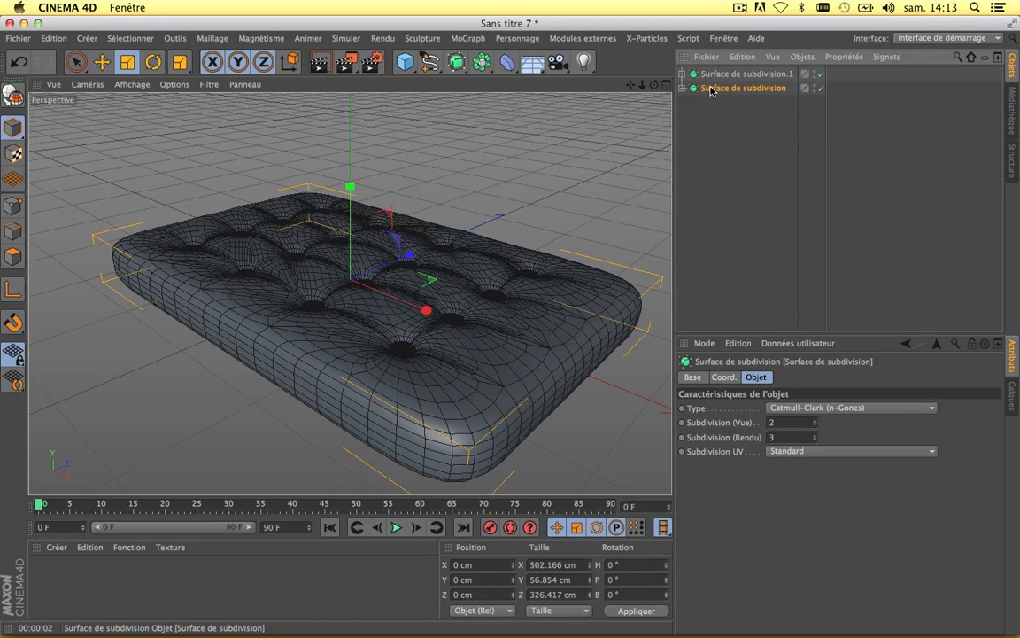
{"action": "left_click", "coordinate": [715, 75]}
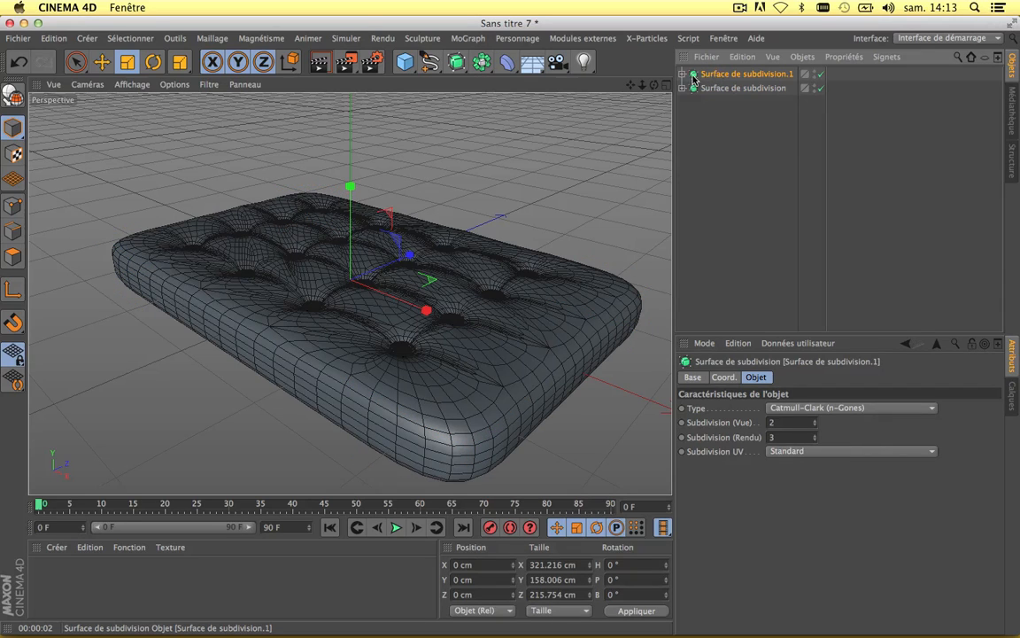
{"action": "double_click", "coordinate": [708, 87]}
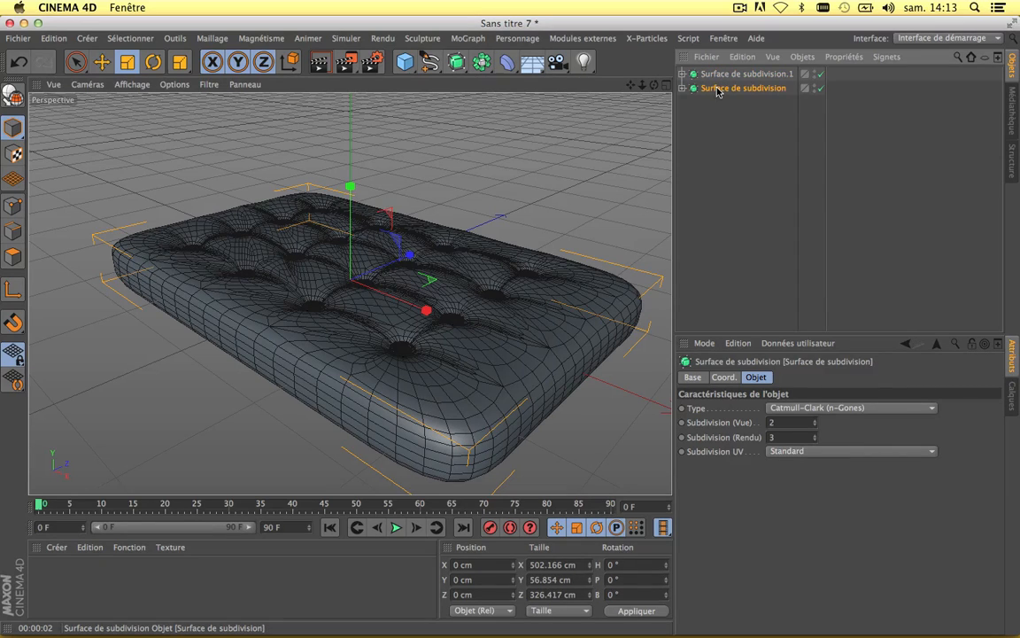
{"action": "type", "text": "Carap"}
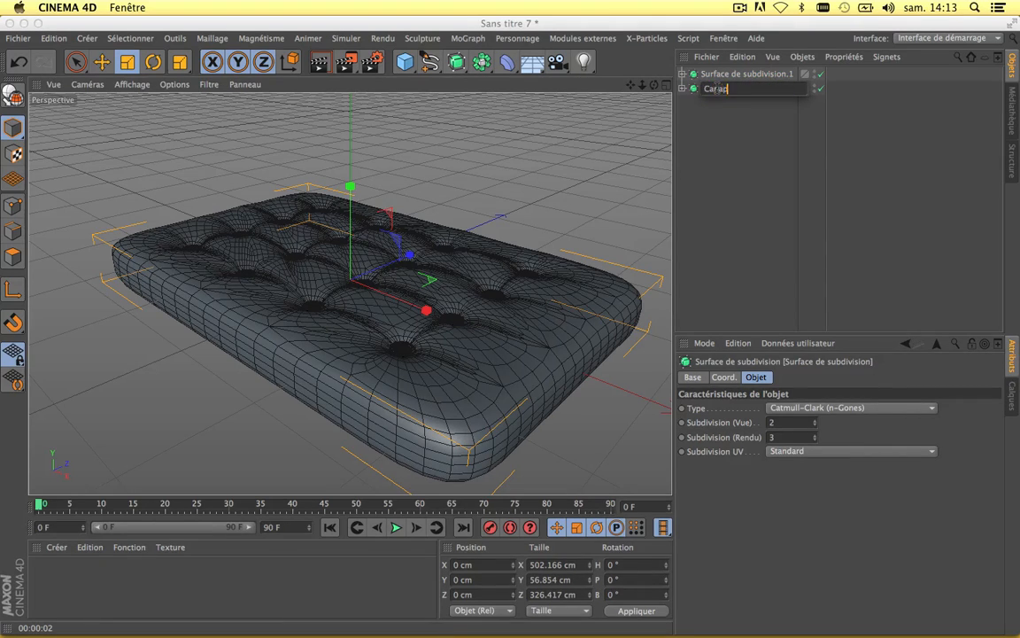
{"action": "double_click", "coordinate": [722, 77]}
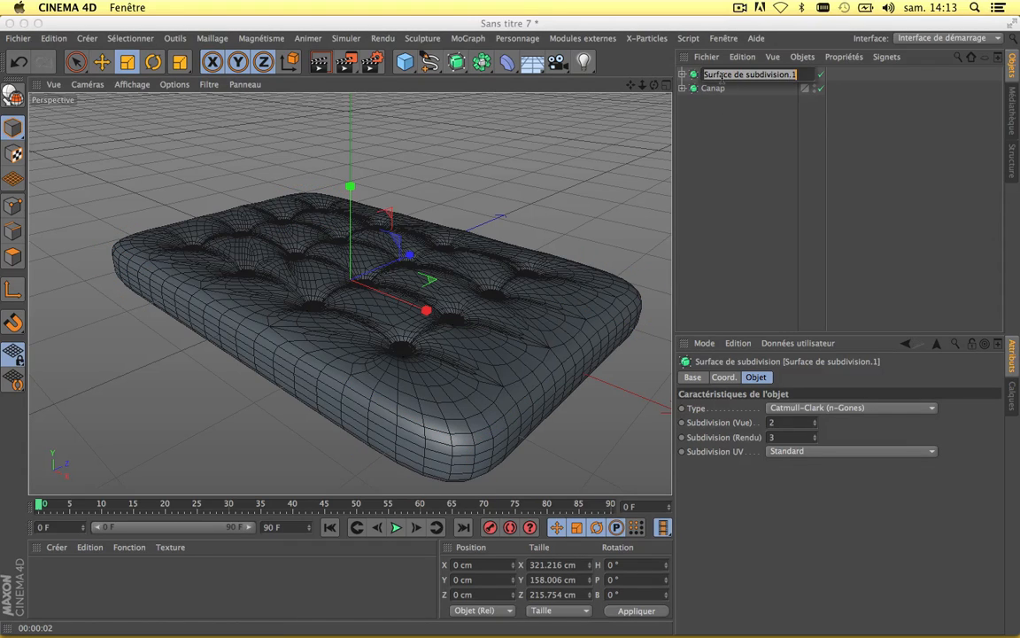
{"action": "type", "text": "Bouton"}
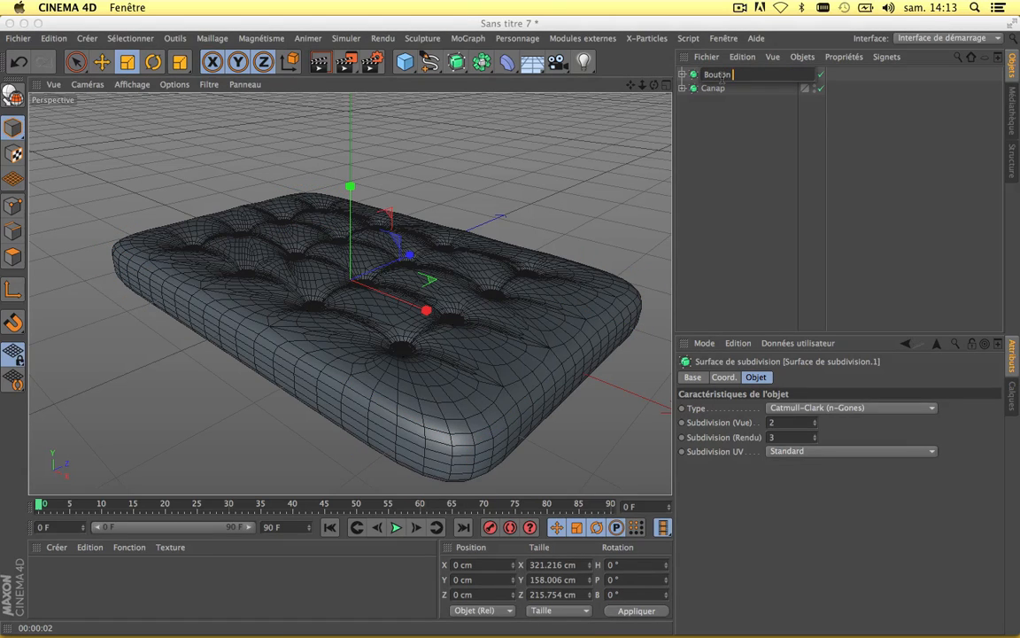
{"action": "left_click", "coordinate": [710, 171]}
{"action": "scroll", "coordinate": [360, 177], "scroll_direction": "up", "scroll_amount": 10}
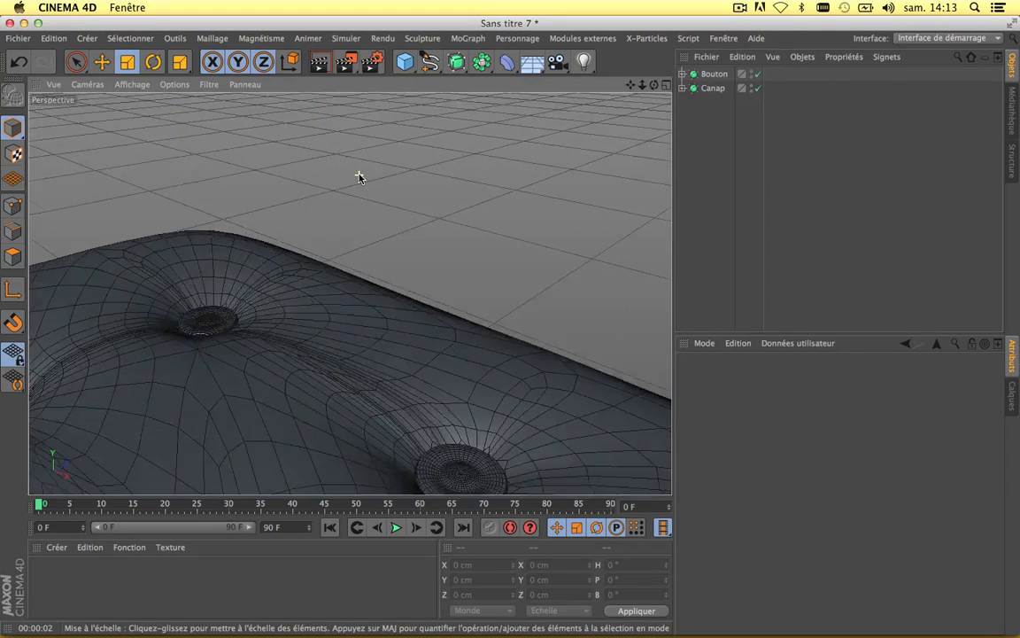
{"action": "scroll", "coordinate": [360, 177], "scroll_direction": "down", "scroll_amount": 10}
{"action": "scroll", "coordinate": [350, 293], "scroll_direction": "up", "scroll_amount": 2}
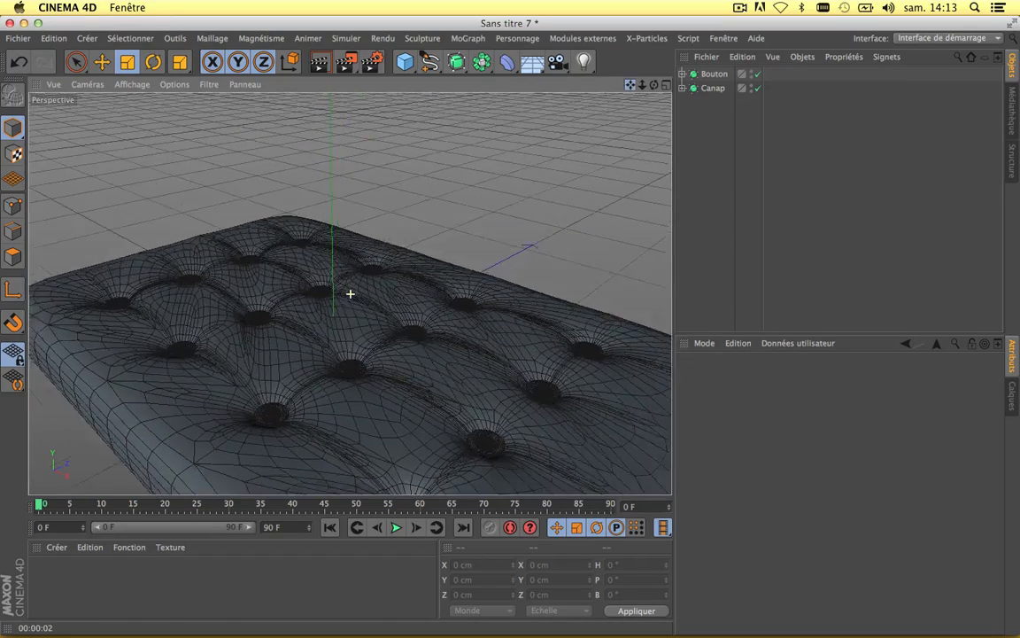
{"action": "scroll", "coordinate": [350, 293], "scroll_direction": "down", "scroll_amount": 2}
{"action": "scroll", "coordinate": [463, 220], "scroll_direction": "down", "scroll_amount": 6}
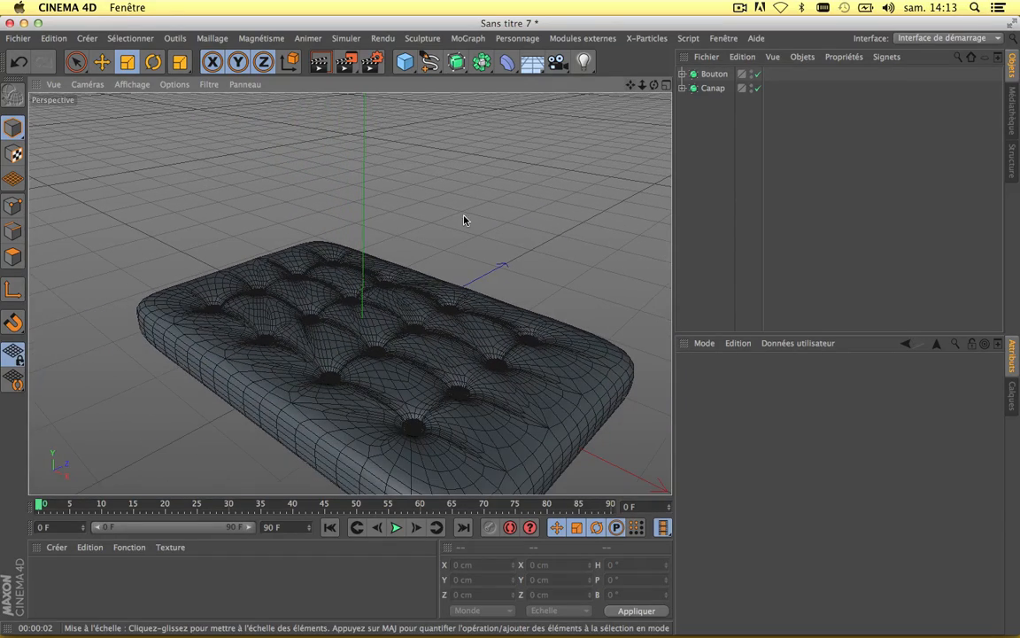
Delete the Bouton and Canap objects together to empty the scene
{"action": "left_click_drag", "start_coordinate": [695, 120], "coordinate": [715, 75]}
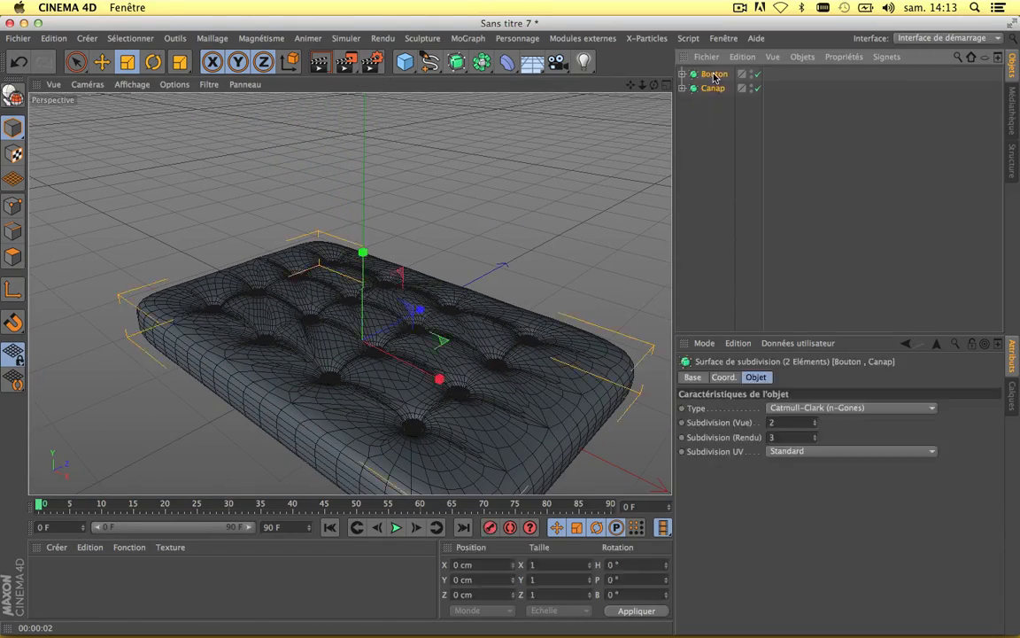
{"action": "key", "text": "Delete"}
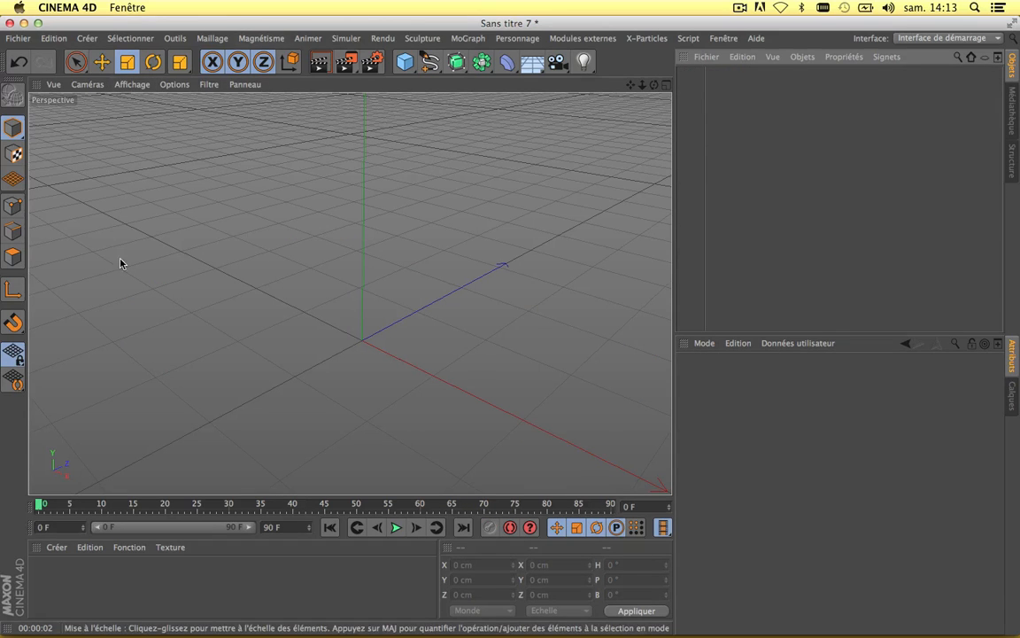
Minimize the open windows and open the Cercueil For Tut.c4d scene from the desktop in CINEMA 4D
{"action": "left_click", "coordinate": [24, 23]}
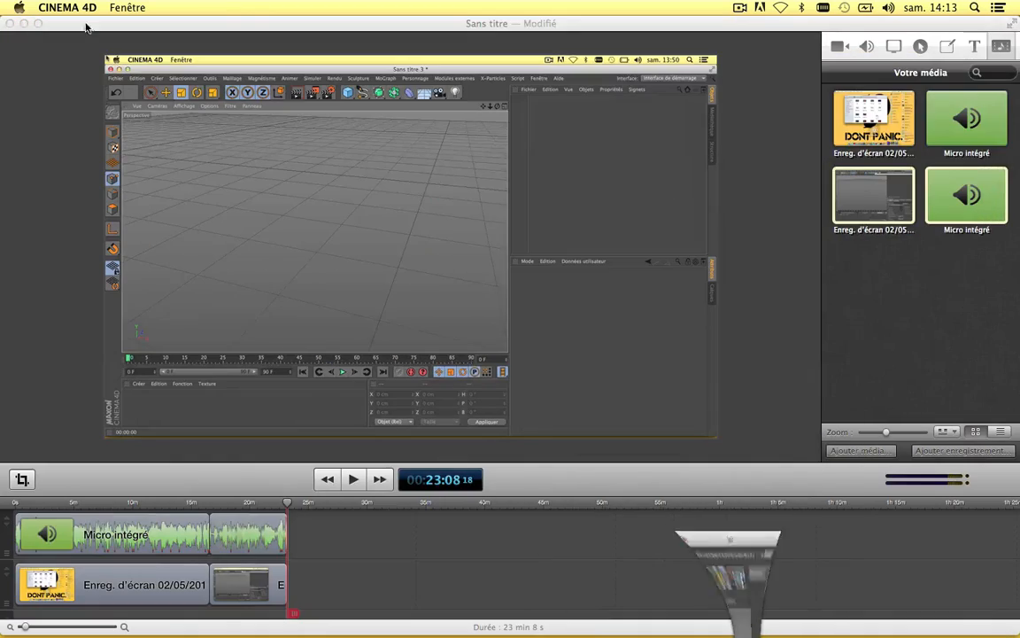
{"action": "left_click", "coordinate": [22, 24]}
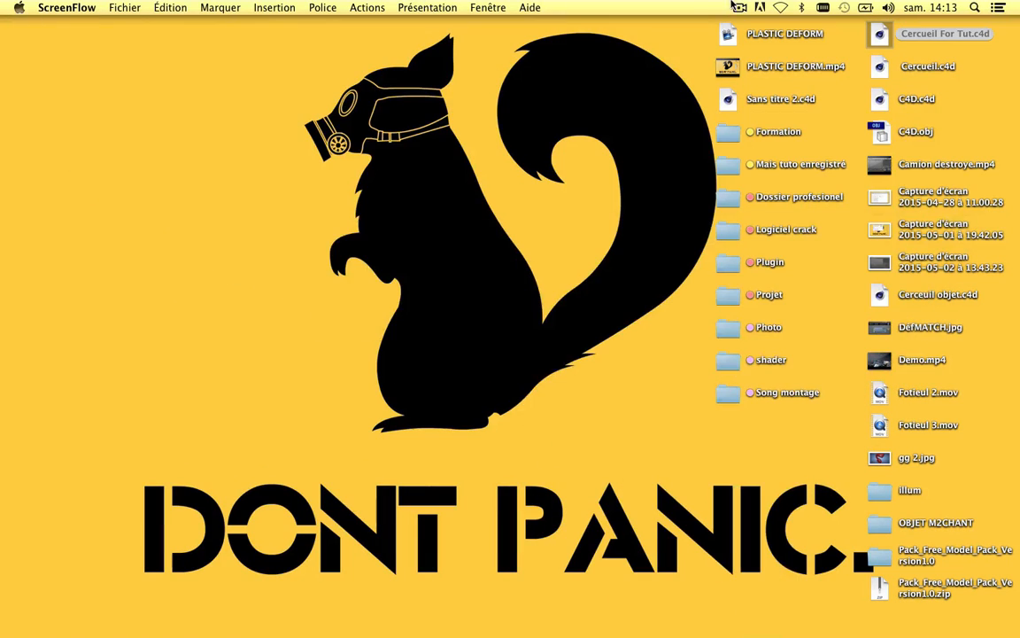
{"action": "double_click", "coordinate": [880, 36]}
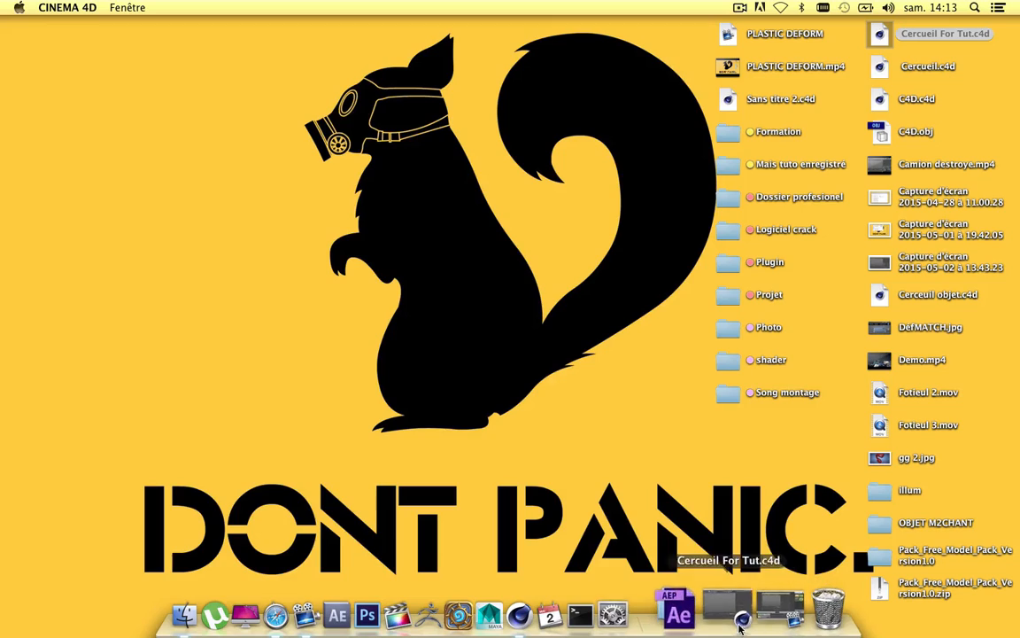
{"action": "left_click", "coordinate": [724, 602]}
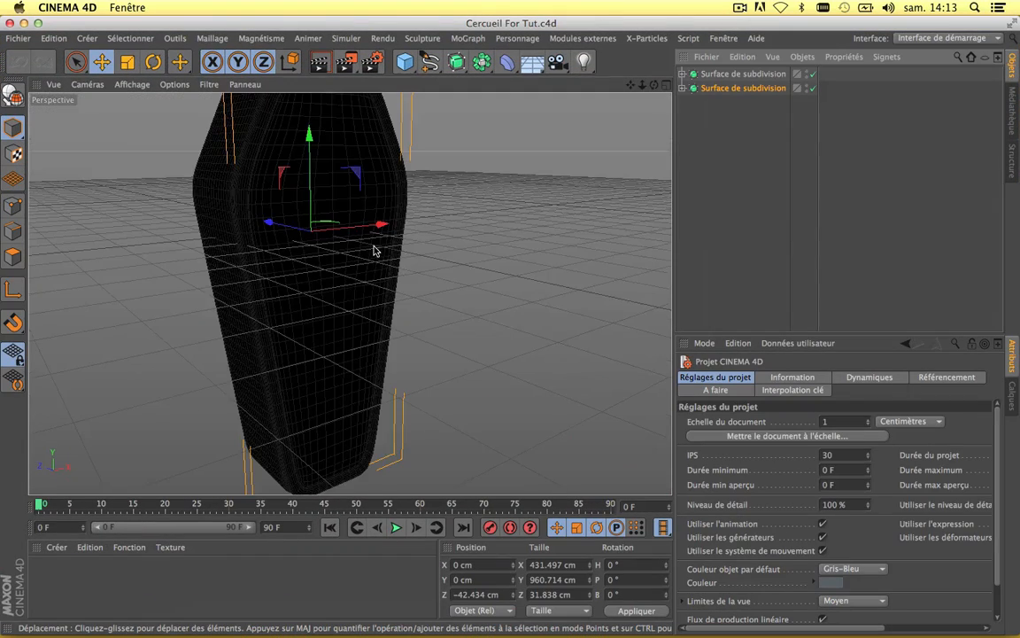
Rename the first subdivision surface as BAC and the second one as CAPO, and clear the selection
{"action": "double_click", "coordinate": [730, 76]}
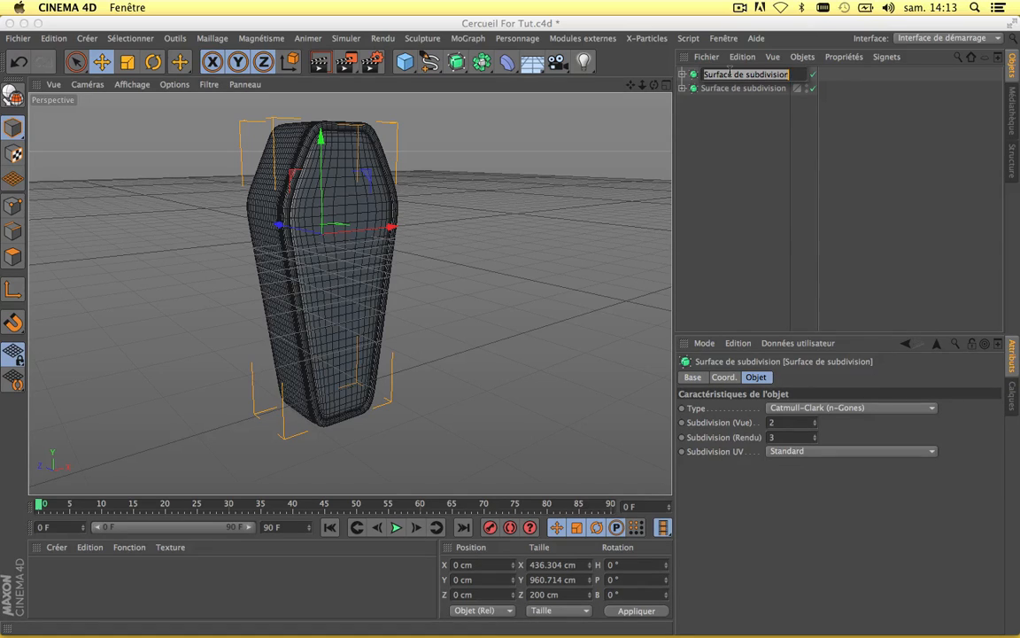
{"action": "type", "text": "C"}
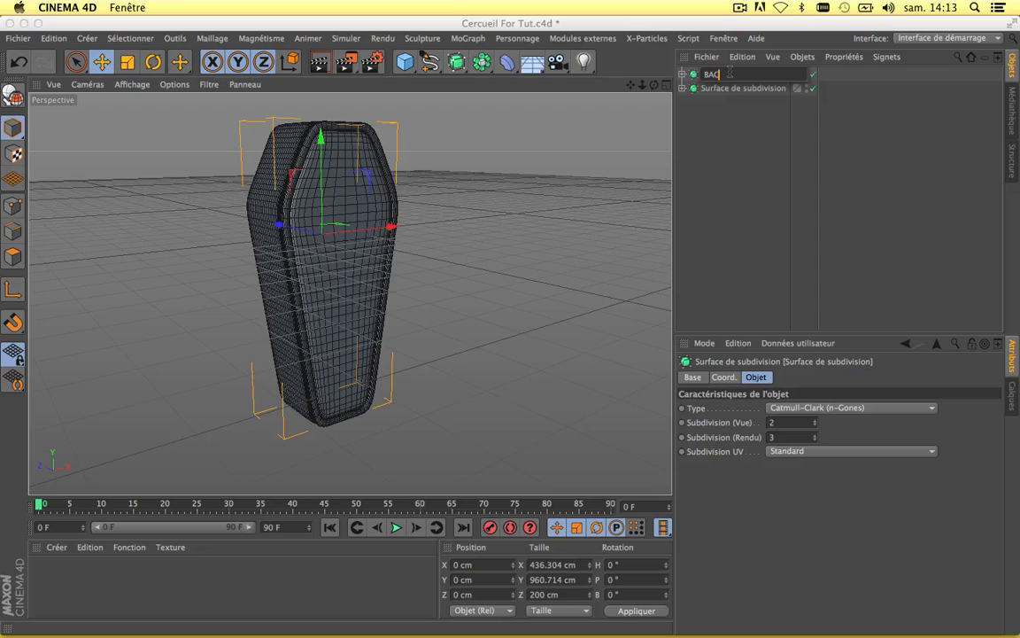
{"action": "left_click", "coordinate": [728, 138]}
{"action": "double_click", "coordinate": [727, 90]}
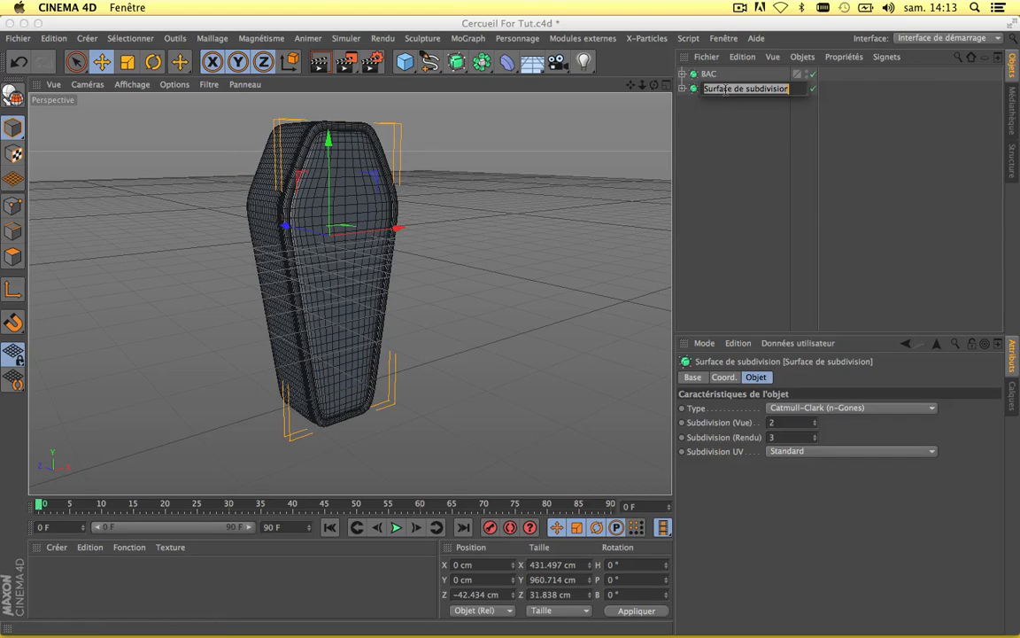
{"action": "type", "text": "CAPO"}
{"action": "left_click", "coordinate": [725, 140]}
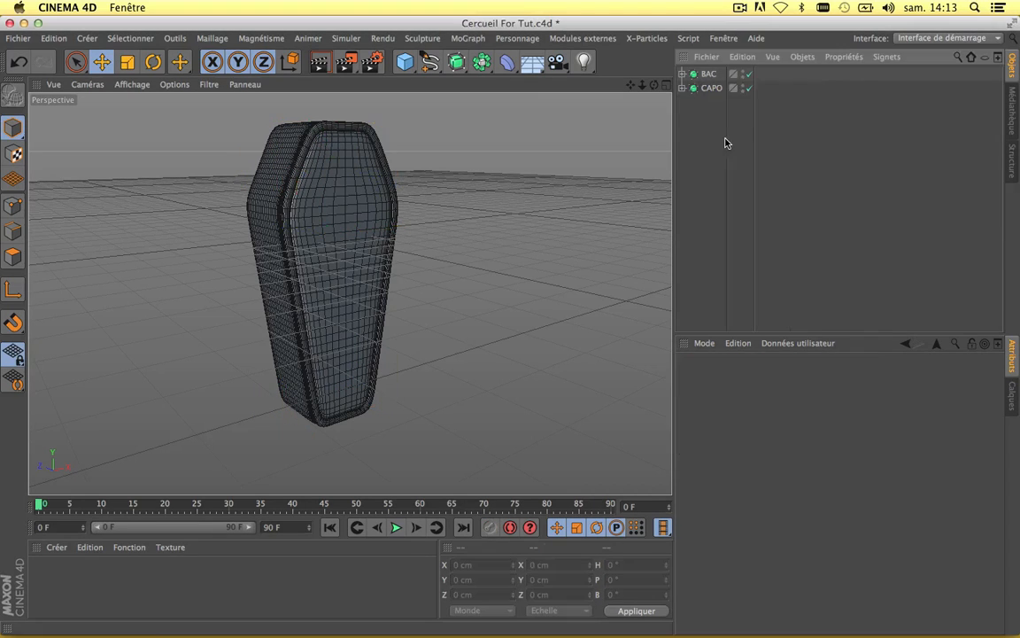
Hide BAC in the viewport and move it below CAPO in the object hierarchy
{"action": "left_click", "coordinate": [744, 71]}
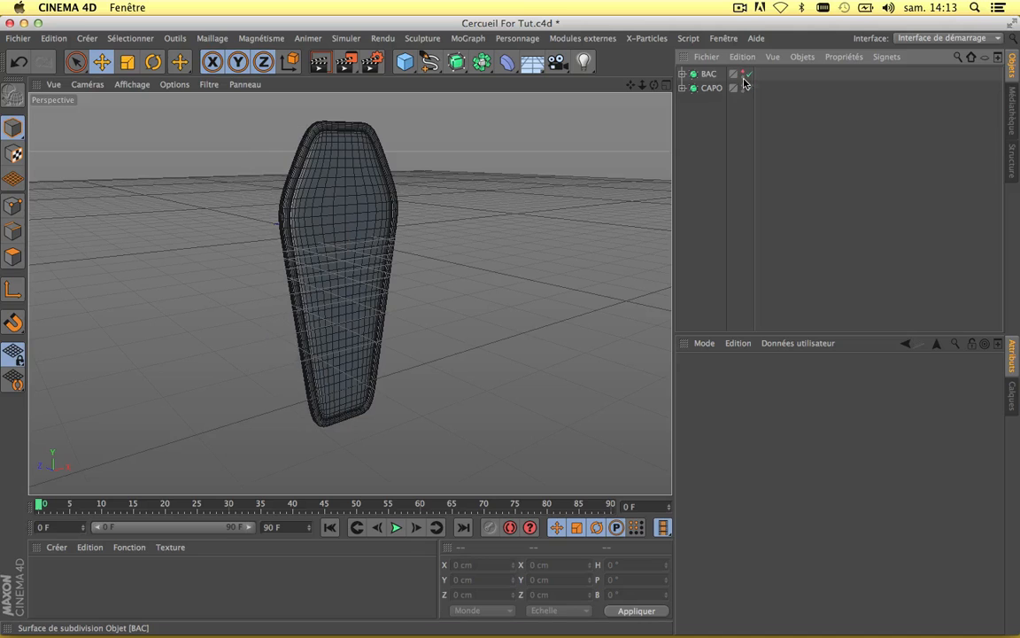
{"action": "left_click_drag", "start_coordinate": [714, 81], "coordinate": [713, 109]}
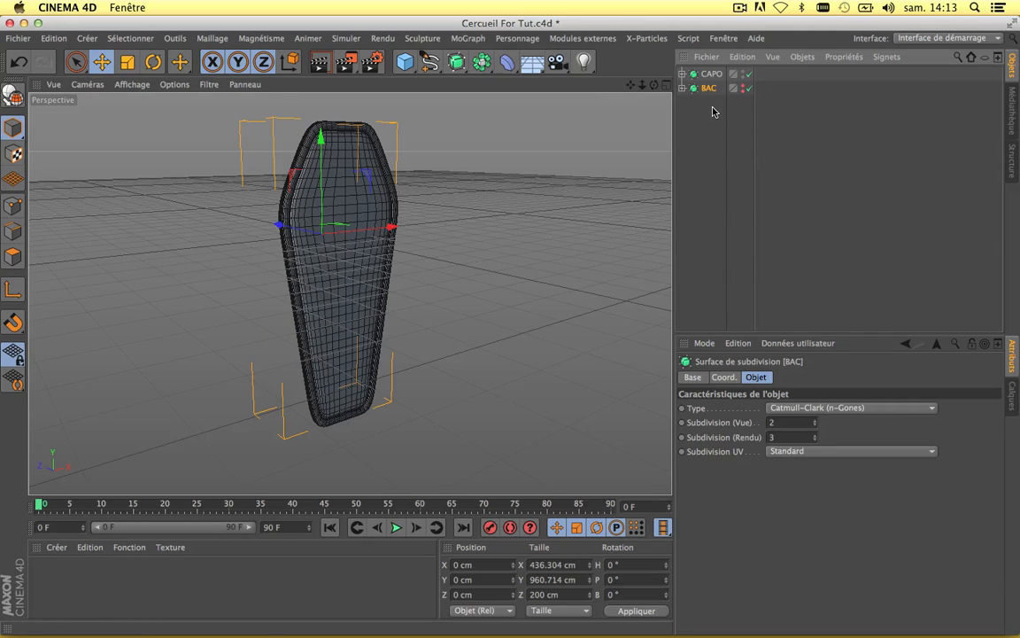
Store the already selected inner points of the Capo polygon object as a point selection tag
{"action": "left_click_drag", "start_coordinate": [632, 86], "coordinate": [350, 293]}
{"action": "left_click_drag", "start_coordinate": [634, 87], "coordinate": [673, 84]}
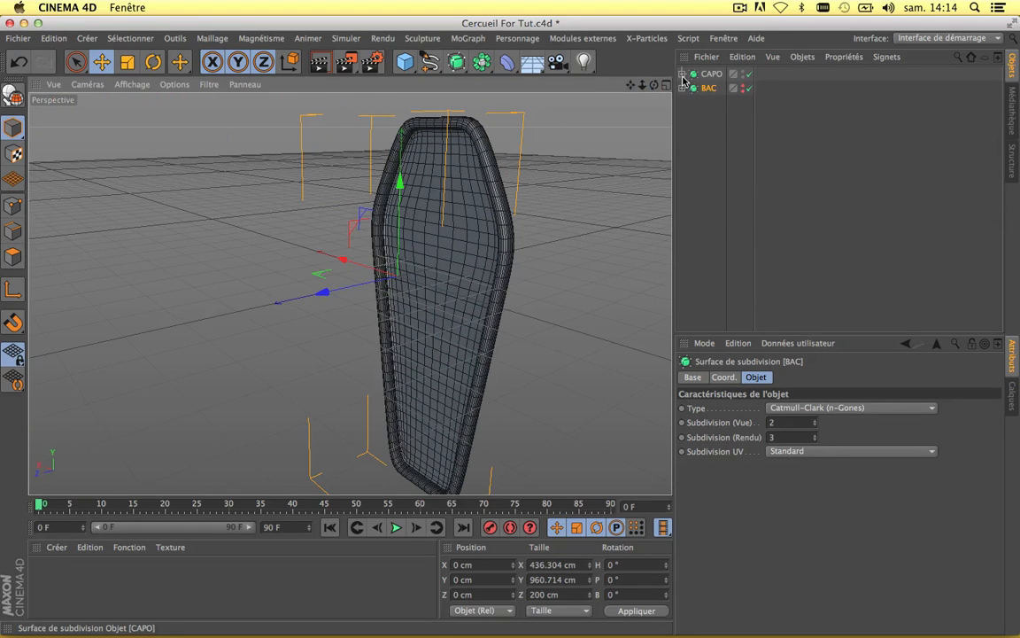
{"action": "left_click", "coordinate": [682, 74]}
{"action": "left_click", "coordinate": [714, 88]}
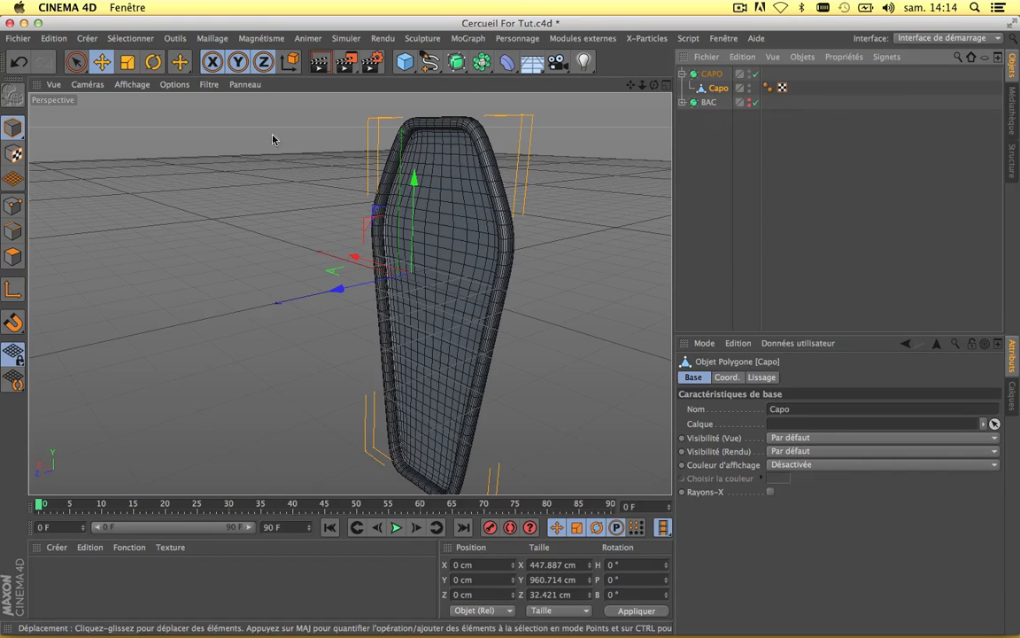
{"action": "left_click", "coordinate": [11, 210]}
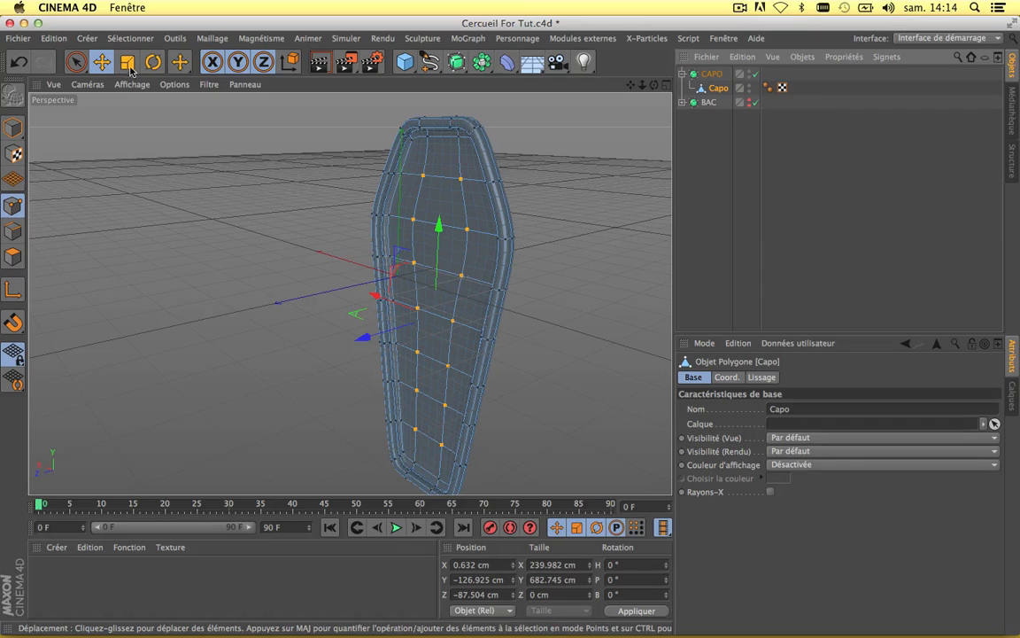
{"action": "left_click", "coordinate": [75, 61]}
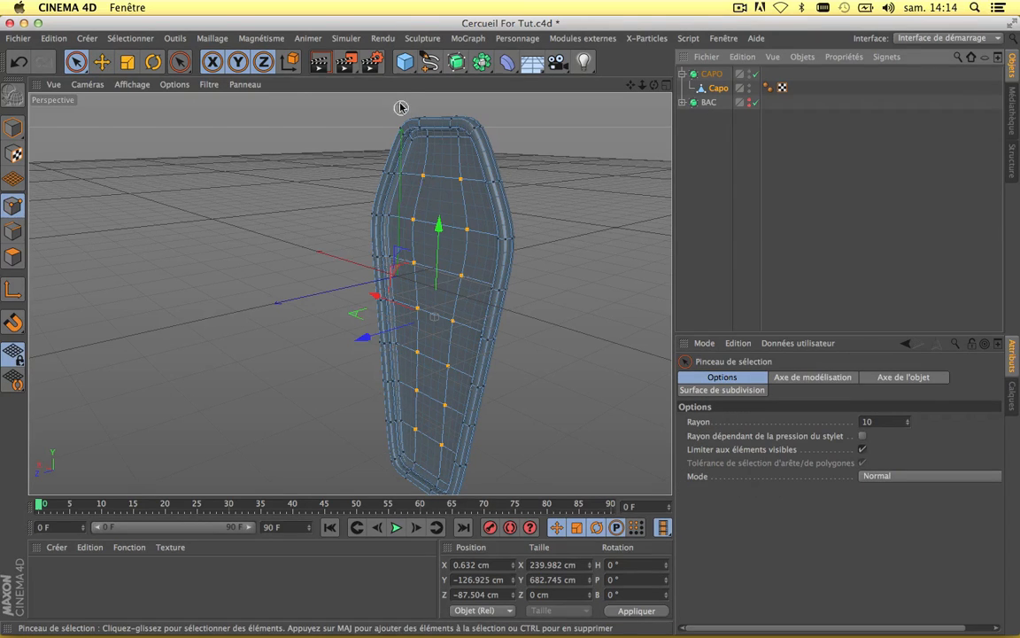
{"action": "left_click", "coordinate": [405, 61]}
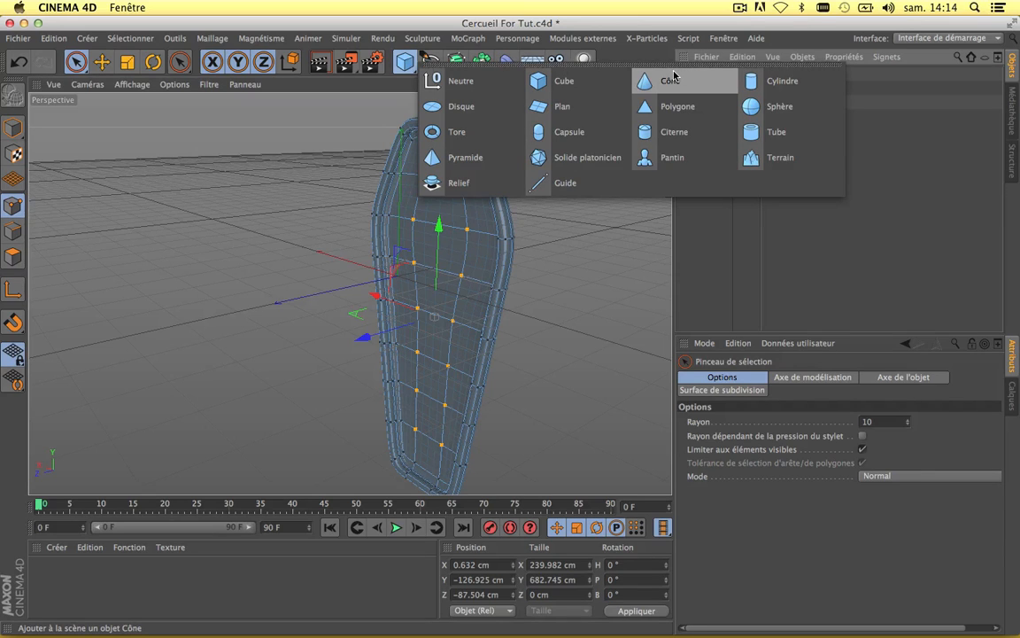
{"action": "left_click", "coordinate": [740, 218]}
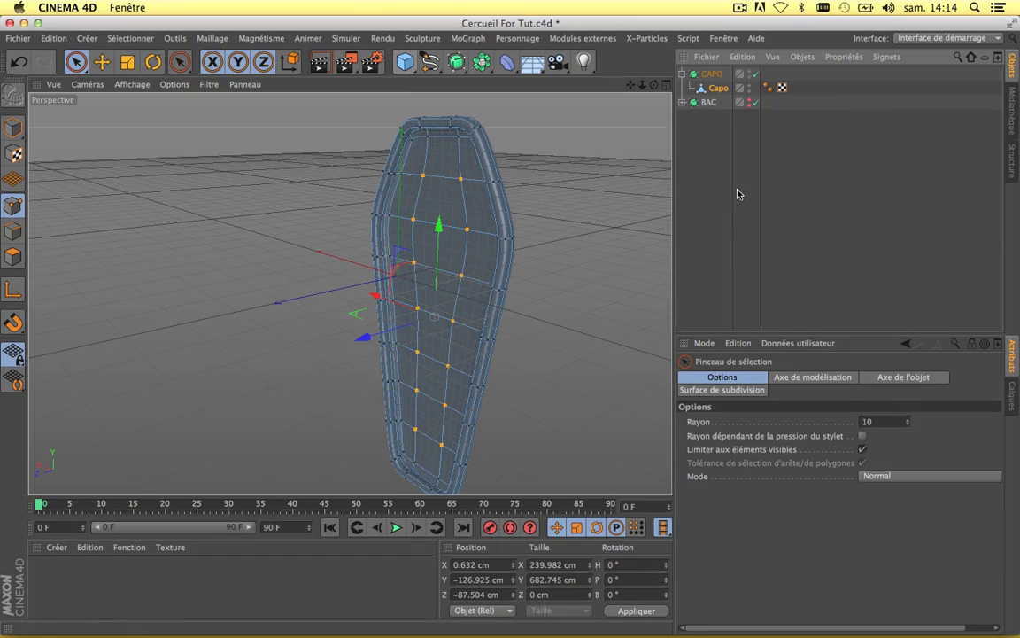
{"action": "left_click", "coordinate": [130, 38]}
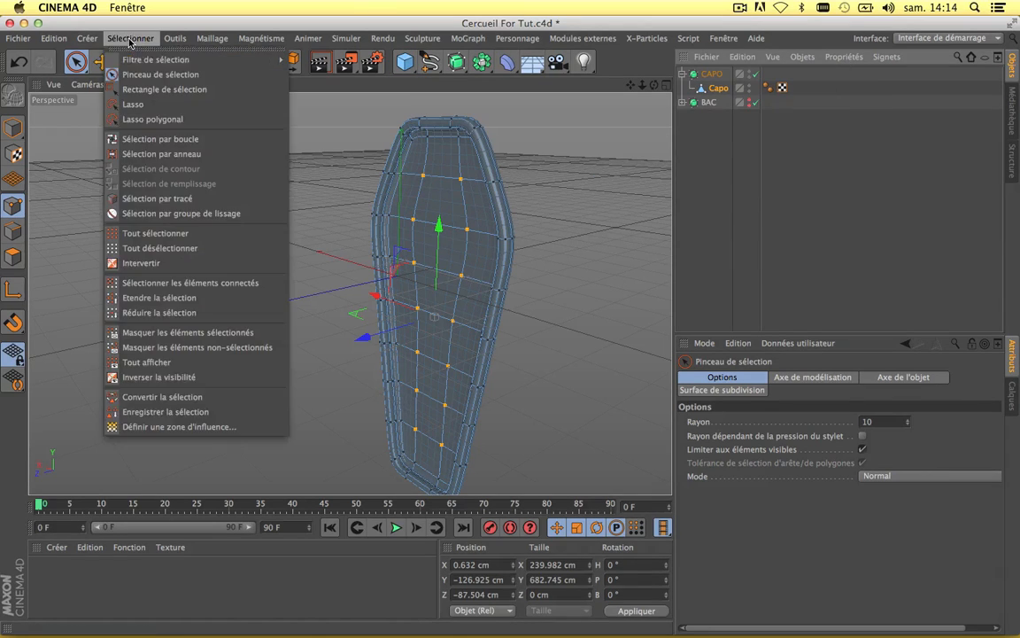
{"action": "left_click", "coordinate": [158, 411]}
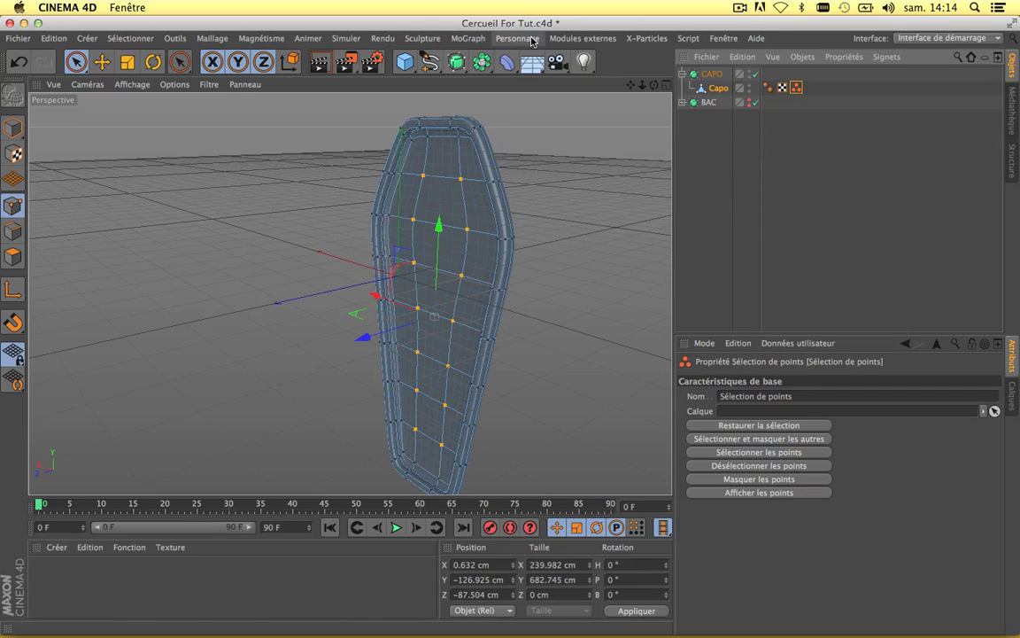
Add a cone primitive to the scene and scale it down uniformly to about 58.6 cm
{"action": "left_click", "coordinate": [406, 61]}
{"action": "left_click", "coordinate": [668, 82]}
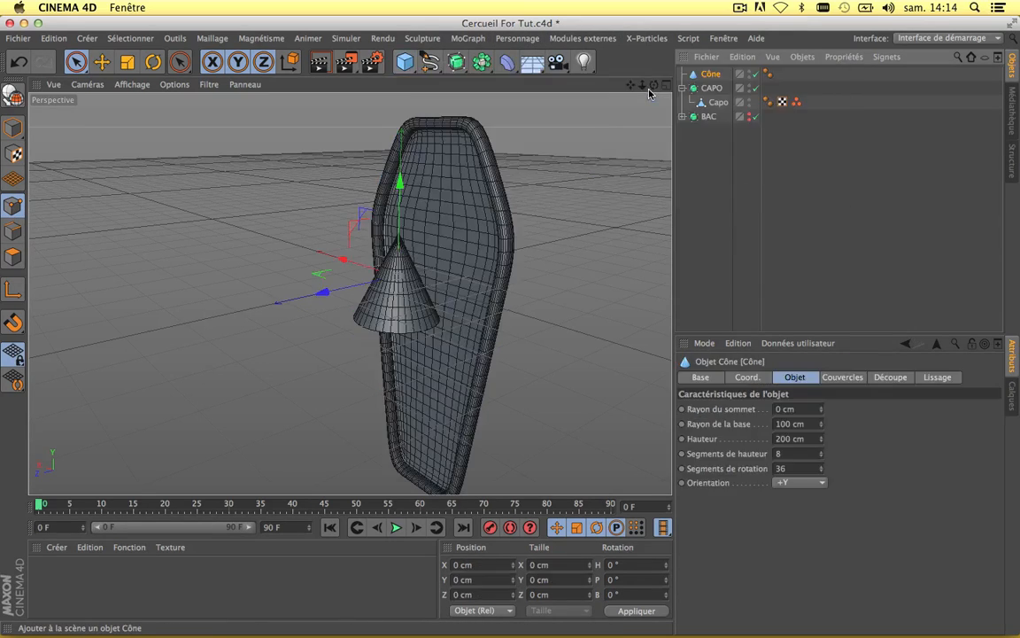
{"action": "key", "text": "t"}
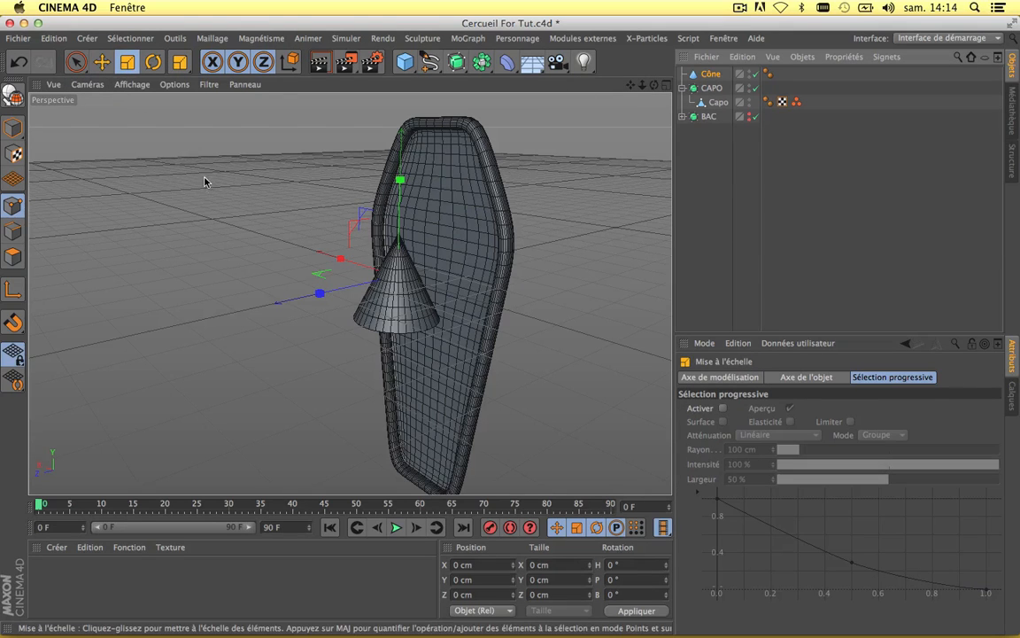
{"action": "left_click", "coordinate": [13, 128]}
{"action": "left_click_drag", "start_coordinate": [175, 145], "coordinate": [50, 145]}
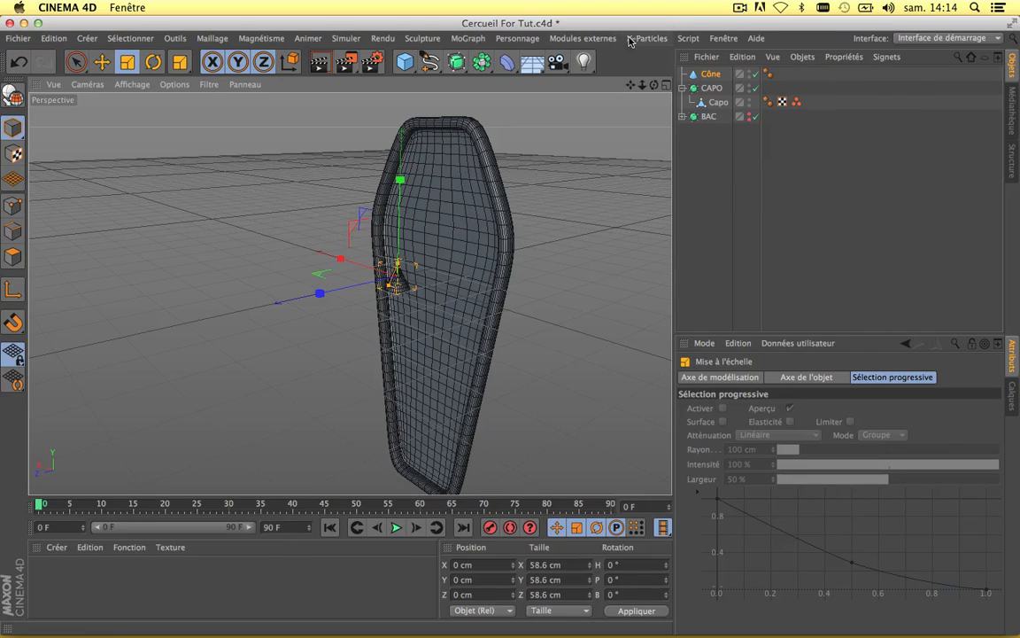
Add an Easychesterfield buttoncloner with Capo's saved selection as Point Selection and Cône as Object to Clone
{"action": "left_click", "coordinate": [600, 40]}
{"action": "mouse_move", "coordinate": [624, 80]}
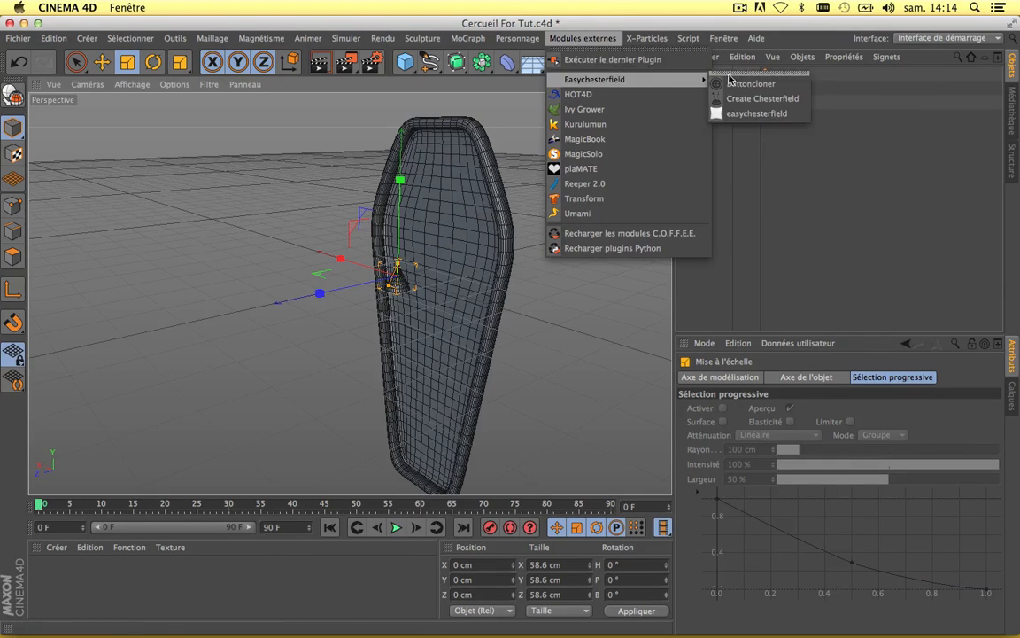
{"action": "left_click", "coordinate": [750, 83]}
{"action": "left_click", "coordinate": [995, 409]}
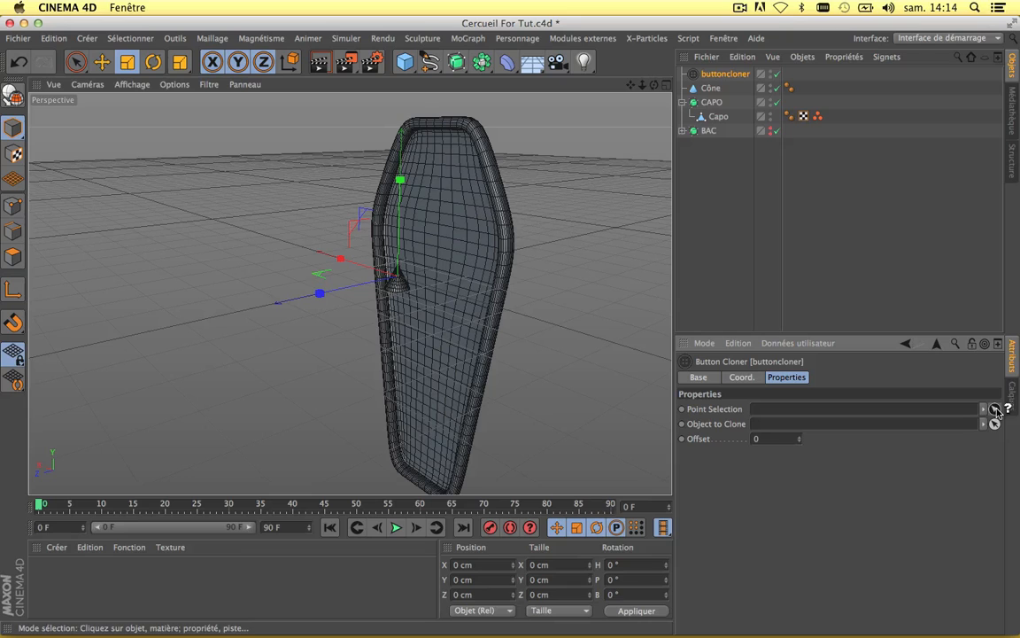
{"action": "left_click", "coordinate": [817, 117]}
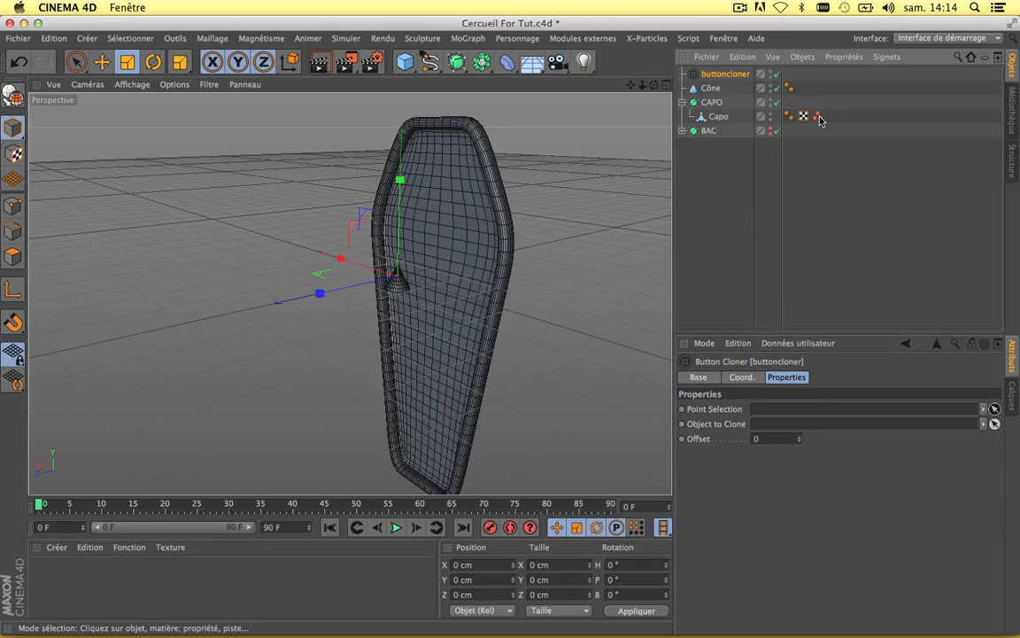
{"action": "left_click", "coordinate": [995, 423]}
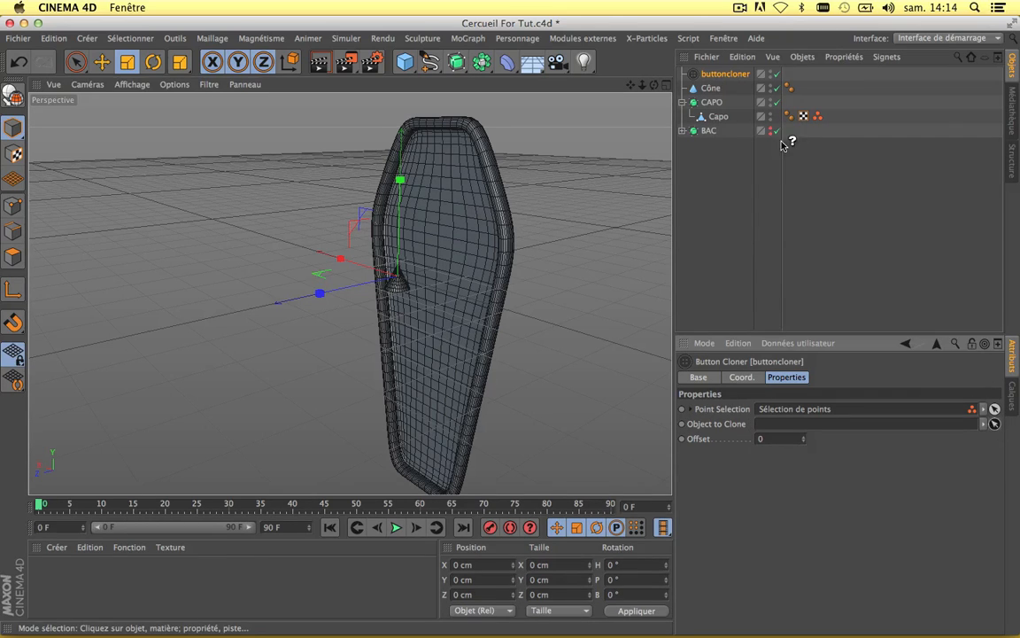
{"action": "left_click", "coordinate": [713, 89]}
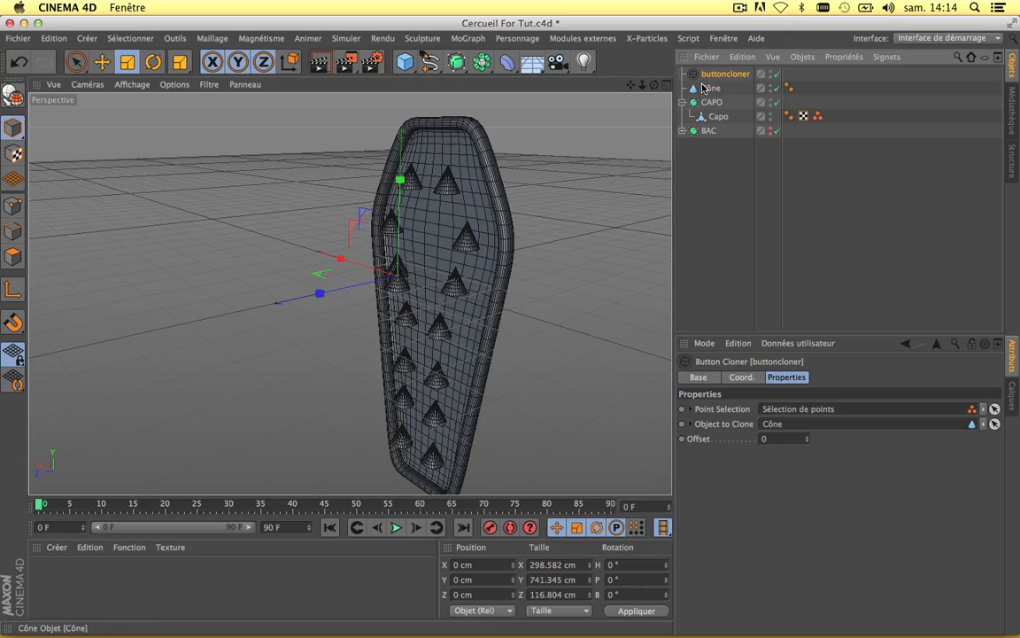
Set the cone's orientation to +Z, its base radius to 16.3 cm and its height to 79.6 cm
{"action": "left_click", "coordinate": [711, 87]}
{"action": "left_click", "coordinate": [805, 485]}
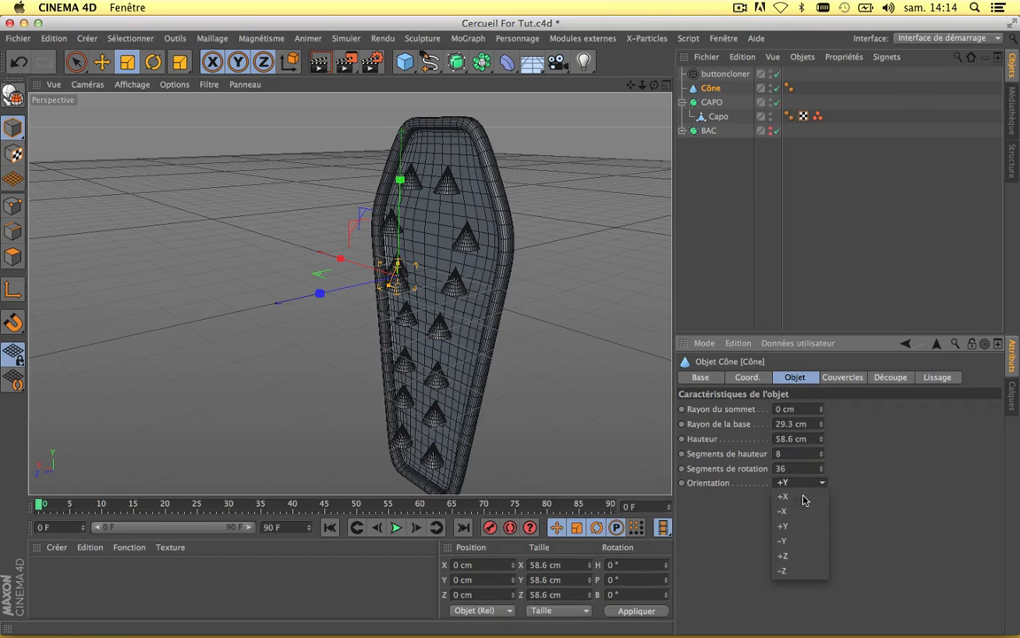
{"action": "left_click", "coordinate": [812, 557]}
{"action": "scroll", "coordinate": [519, 333], "scroll_direction": "up", "scroll_amount": 5}
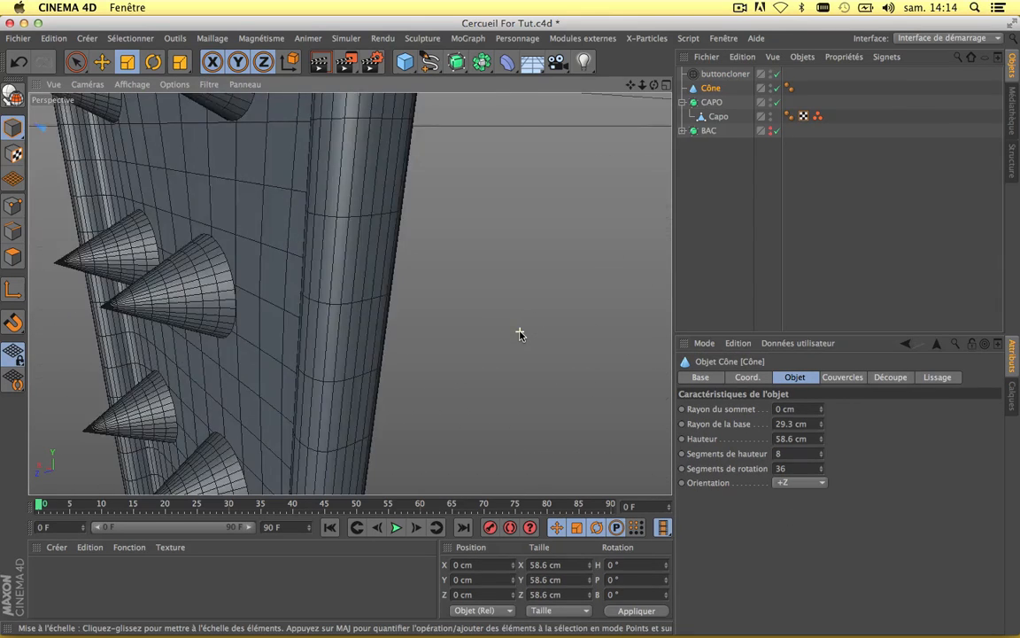
{"action": "scroll", "coordinate": [519, 333], "scroll_direction": "down", "scroll_amount": 4}
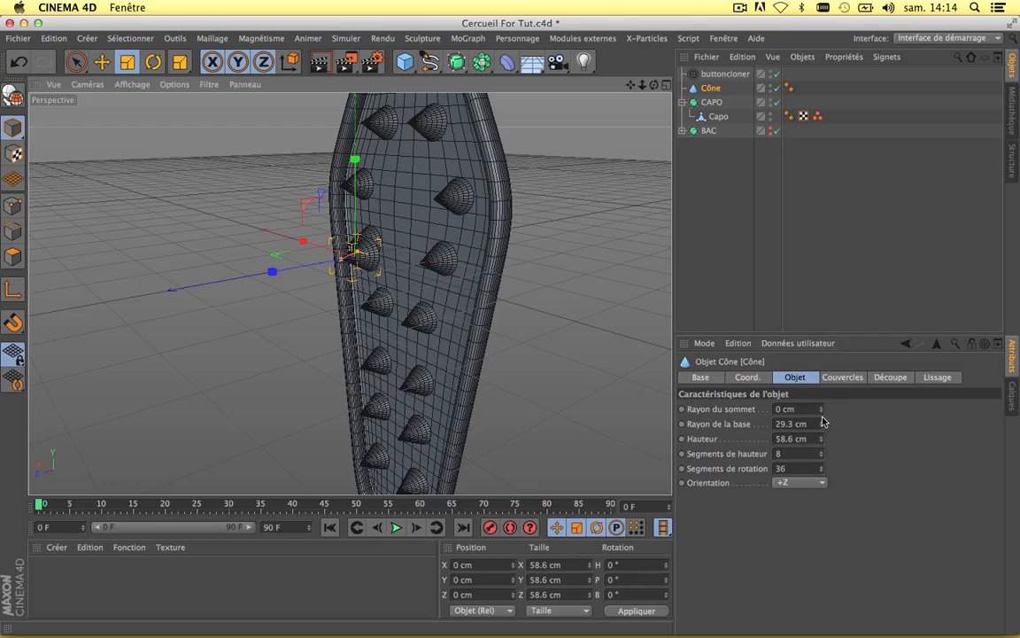
{"action": "mouse_move", "coordinate": [822, 424]}
{"action": "left_mouse_down"}
{"action": "mouse_move", "coordinate": [821, 394]}
{"action": "mouse_move", "coordinate": [822, 427]}
{"action": "left_mouse_up"}
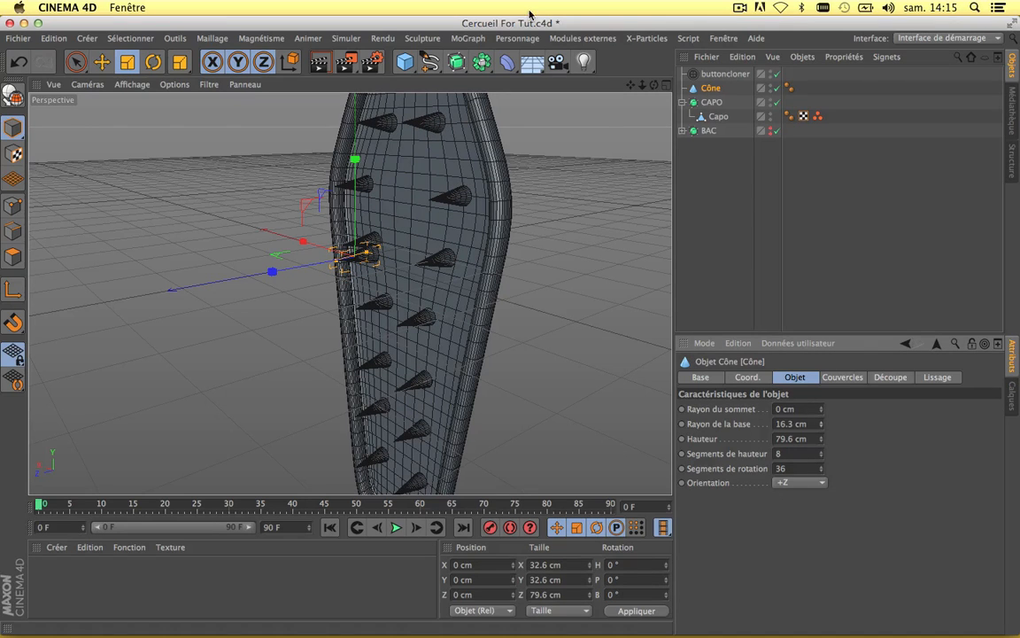
Examine from both sides of the coffin lid how the cloned cones sit on its surface
{"action": "left_click_drag", "start_coordinate": [632, 86], "coordinate": [351, 293]}
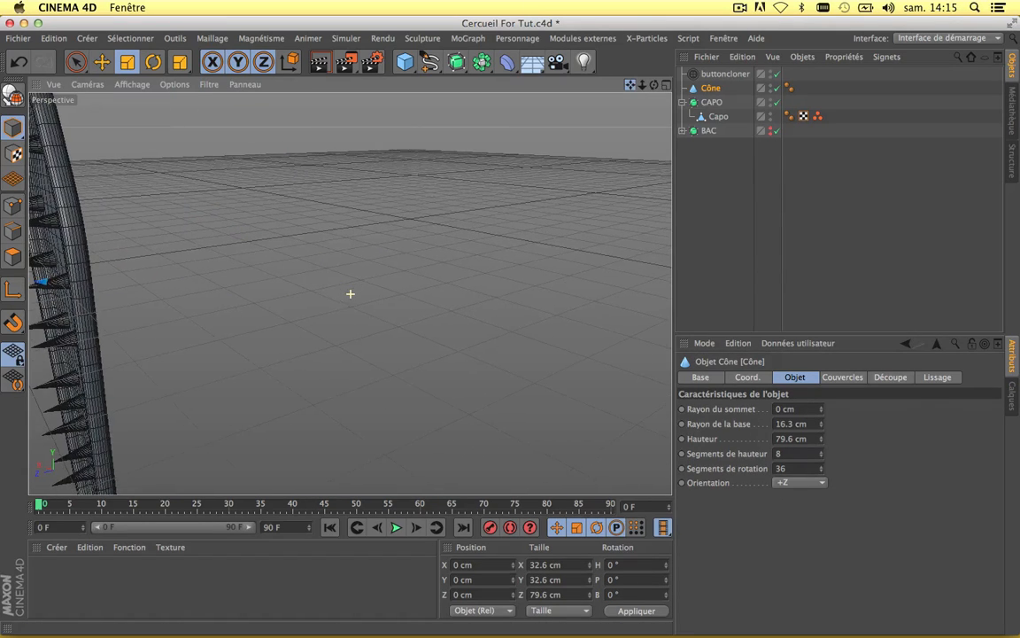
{"action": "left_click_drag", "start_coordinate": [655, 85], "coordinate": [351, 293]}
{"action": "left_click_drag", "start_coordinate": [655, 89], "coordinate": [351, 292]}
{"action": "scroll", "coordinate": [113, 233], "scroll_direction": "up", "scroll_amount": 3}
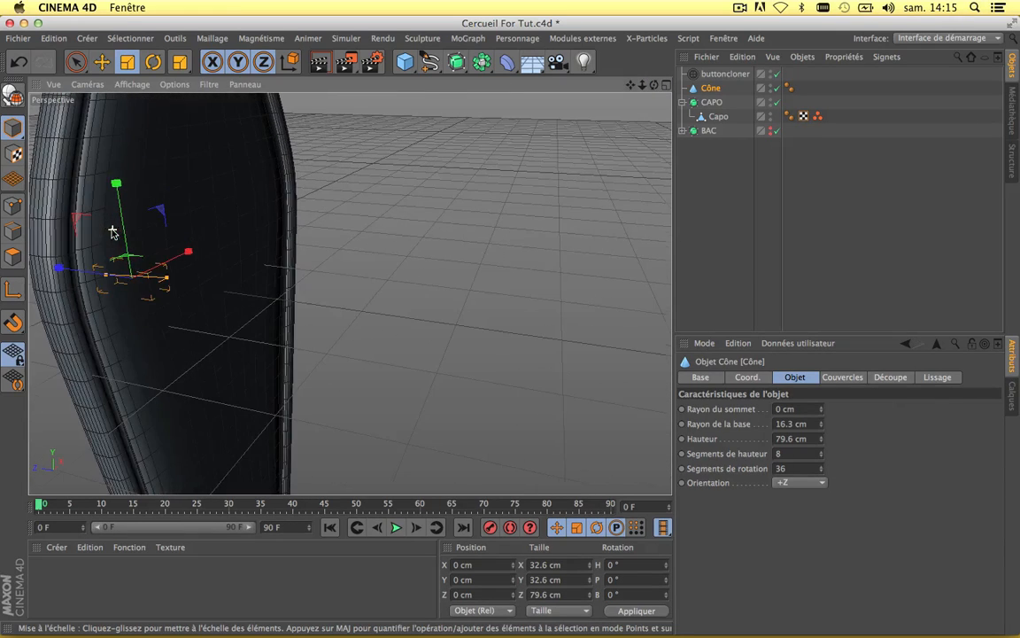
{"action": "left_click_drag", "start_coordinate": [631, 85], "coordinate": [353, 294]}
{"action": "scroll", "coordinate": [457, 181], "scroll_direction": "up", "scroll_amount": 3}
{"action": "scroll", "coordinate": [457, 182], "scroll_direction": "up", "scroll_amount": 2}
{"action": "scroll", "coordinate": [457, 182], "scroll_direction": "down", "scroll_amount": 1}
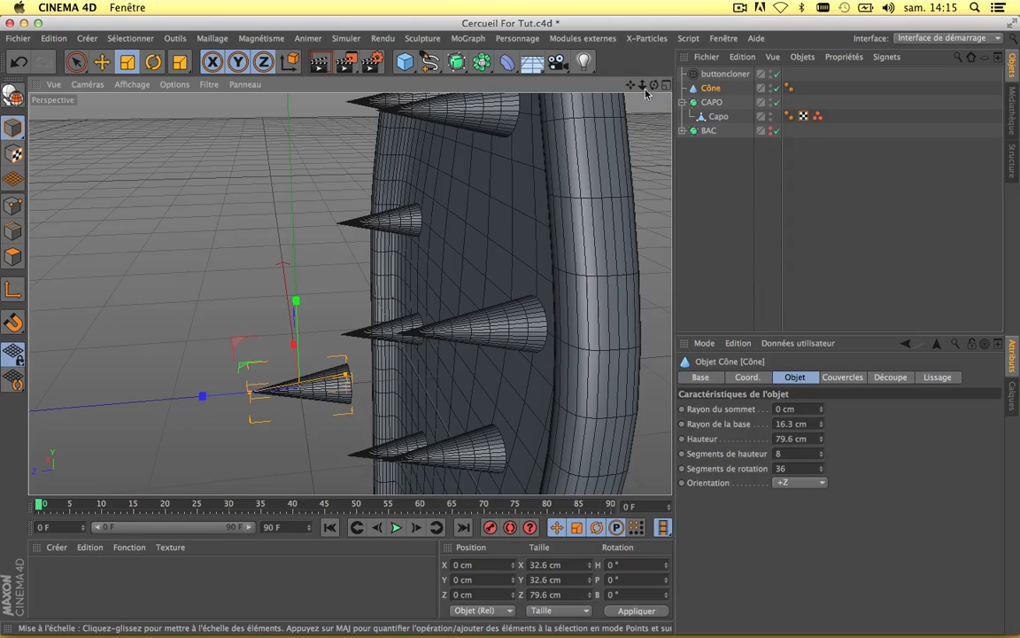
Set the buttoncloner's Offset to -2 and render a preview of the lid in the viewport
{"action": "left_click", "coordinate": [725, 75]}
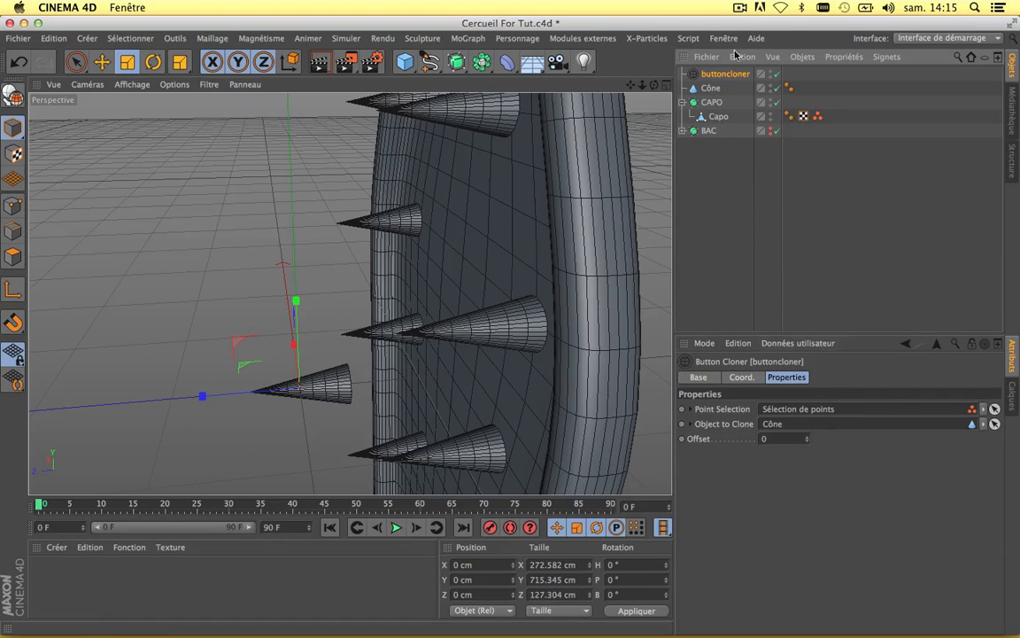
{"action": "mouse_move", "coordinate": [806, 438]}
{"action": "left_mouse_down"}
{"action": "mouse_move", "coordinate": [806, 430]}
{"action": "mouse_move", "coordinate": [806, 454]}
{"action": "mouse_move", "coordinate": [806, 443]}
{"action": "left_mouse_up"}
{"action": "left_click_drag", "start_coordinate": [653, 85], "coordinate": [589, 86]}
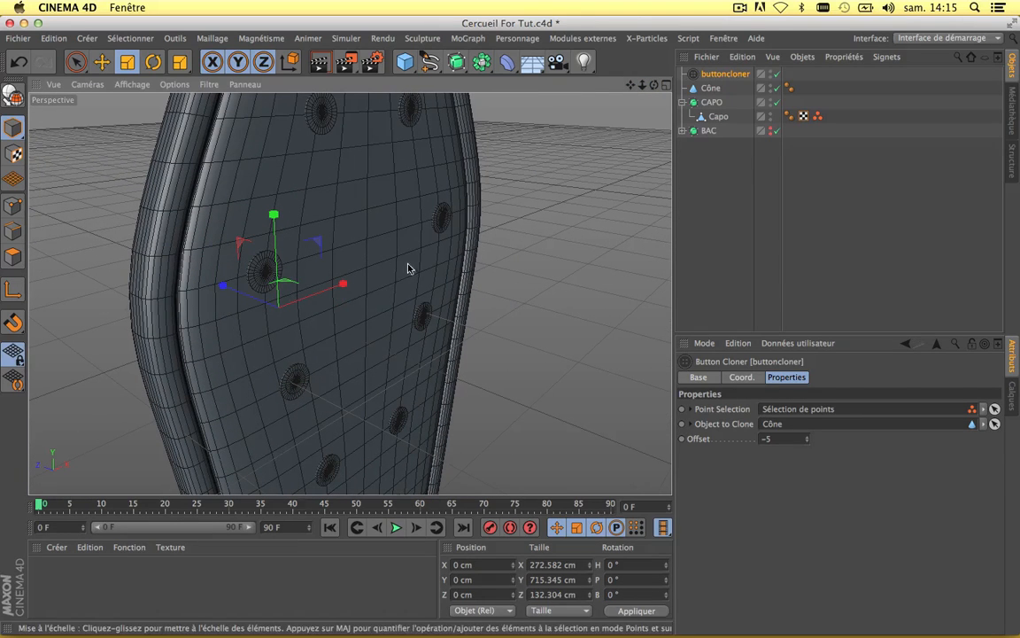
{"action": "left_click", "coordinate": [807, 442]}
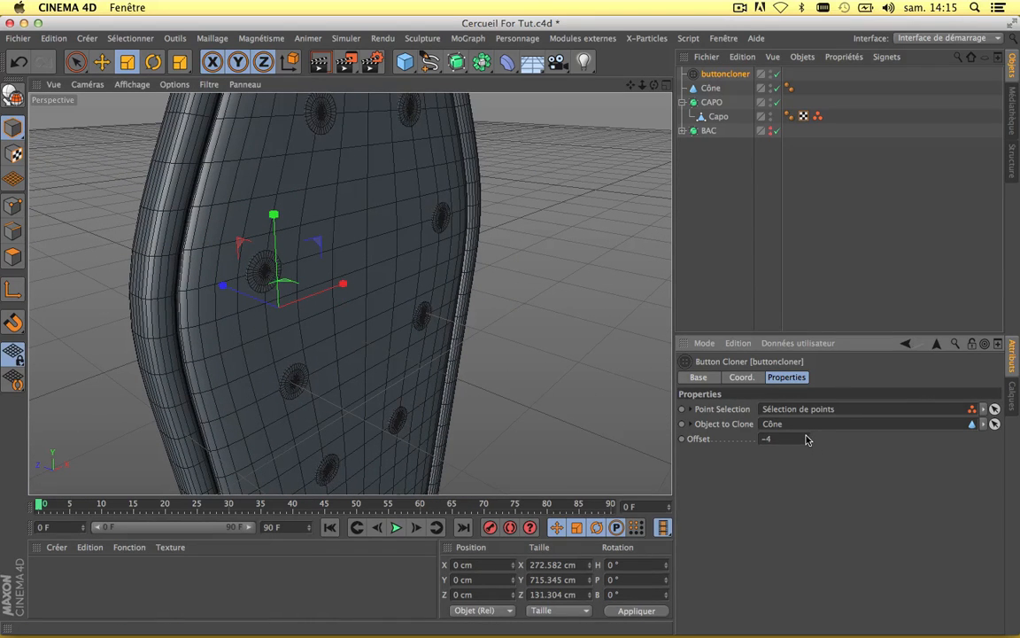
{"action": "left_click", "coordinate": [807, 437]}
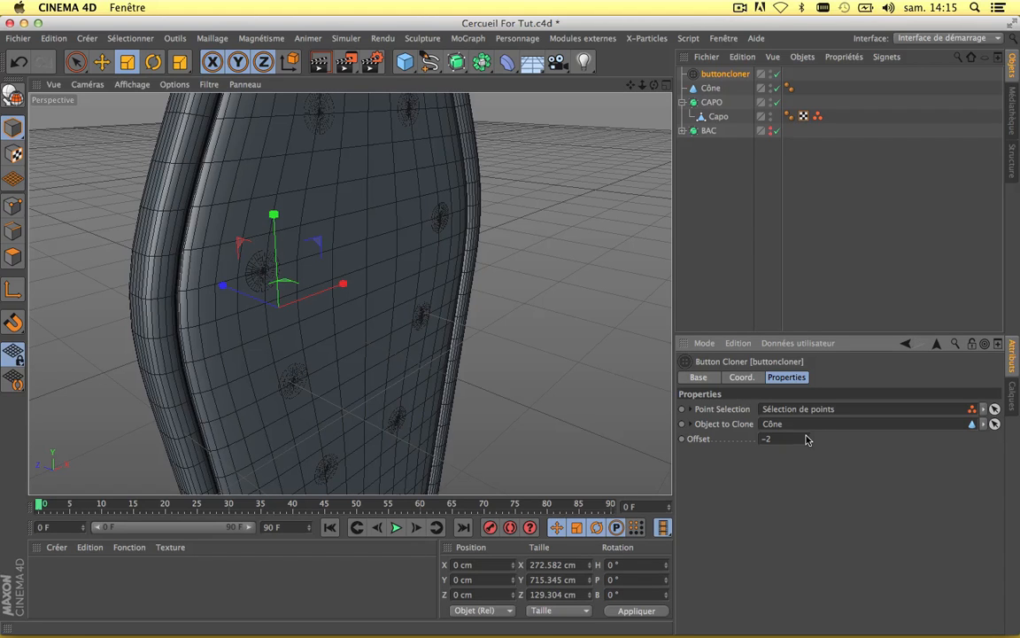
{"action": "left_click", "coordinate": [320, 61]}
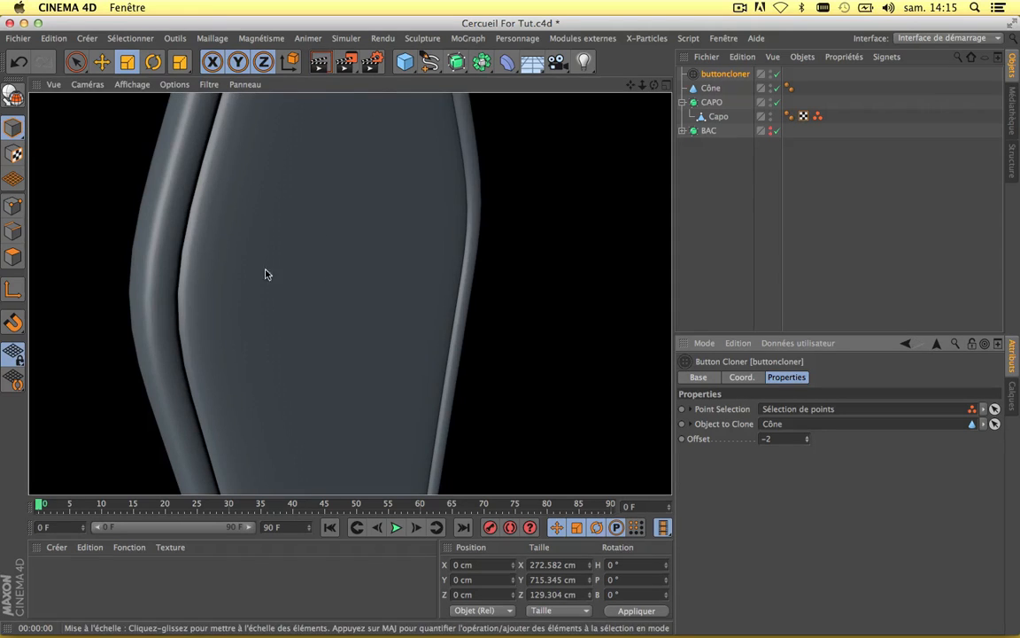
{"action": "left_click", "coordinate": [321, 226]}
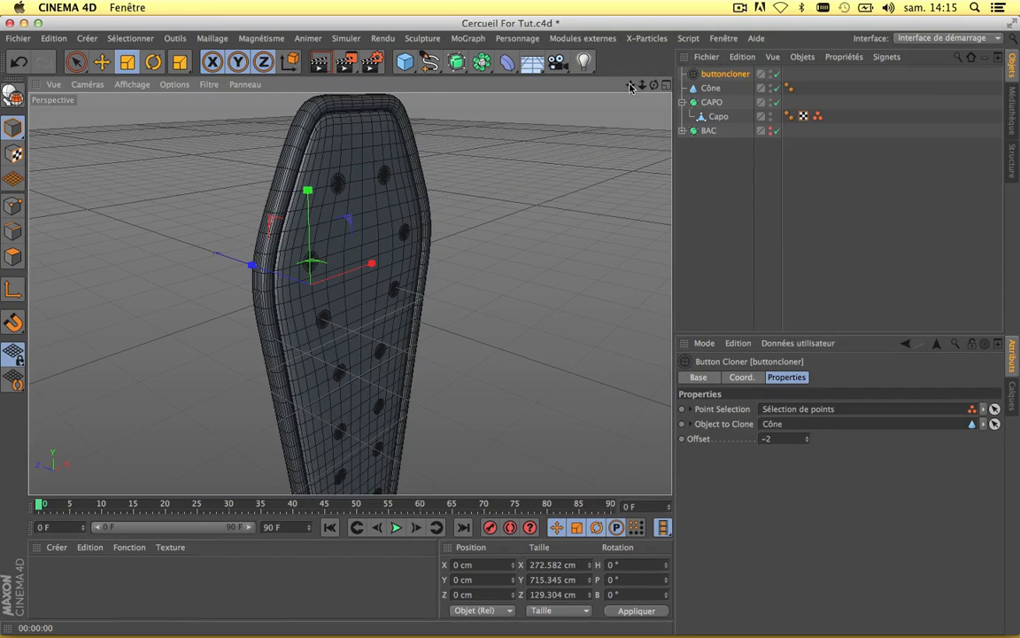
Hide the original Cône in the viewport and render, and render a preview of the lid's spiked inner side
{"action": "left_click_drag", "start_coordinate": [630, 86], "coordinate": [595, 124]}
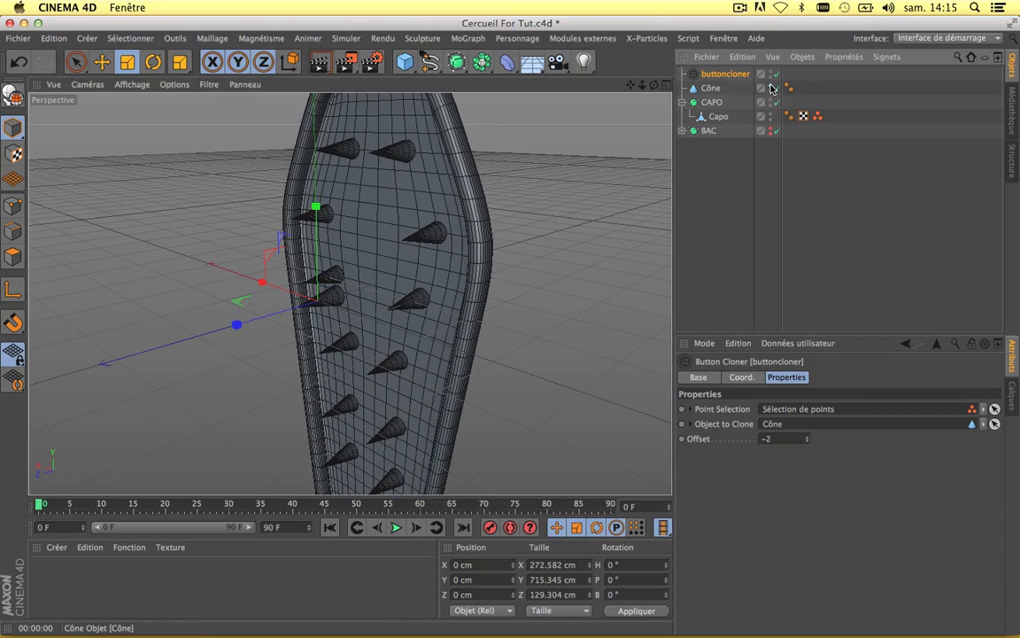
{"action": "scroll", "coordinate": [539, 189], "scroll_direction": "down", "scroll_amount": 5}
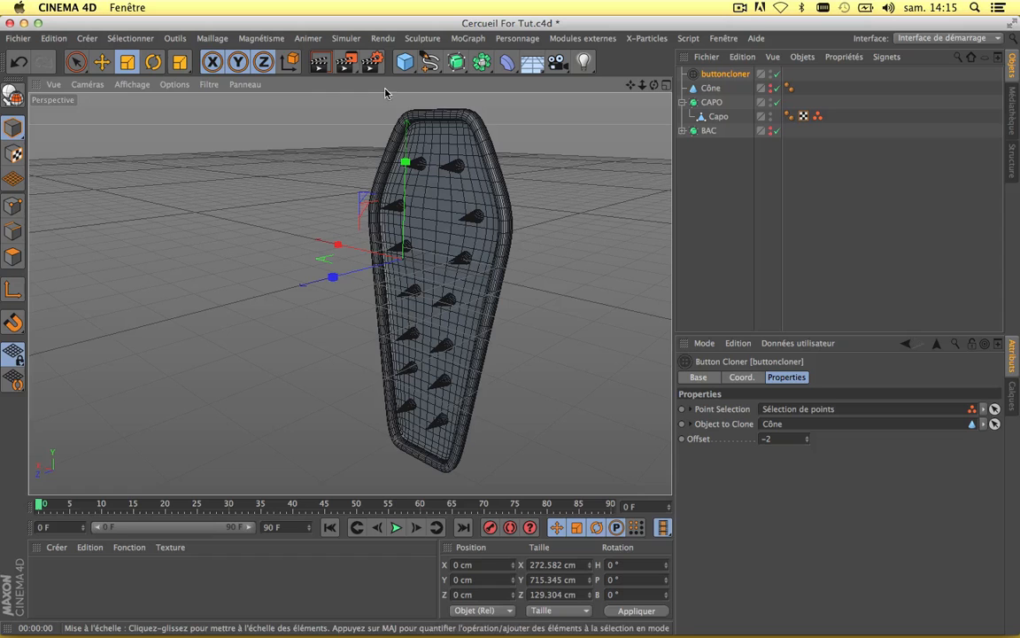
{"action": "left_click", "coordinate": [320, 61]}
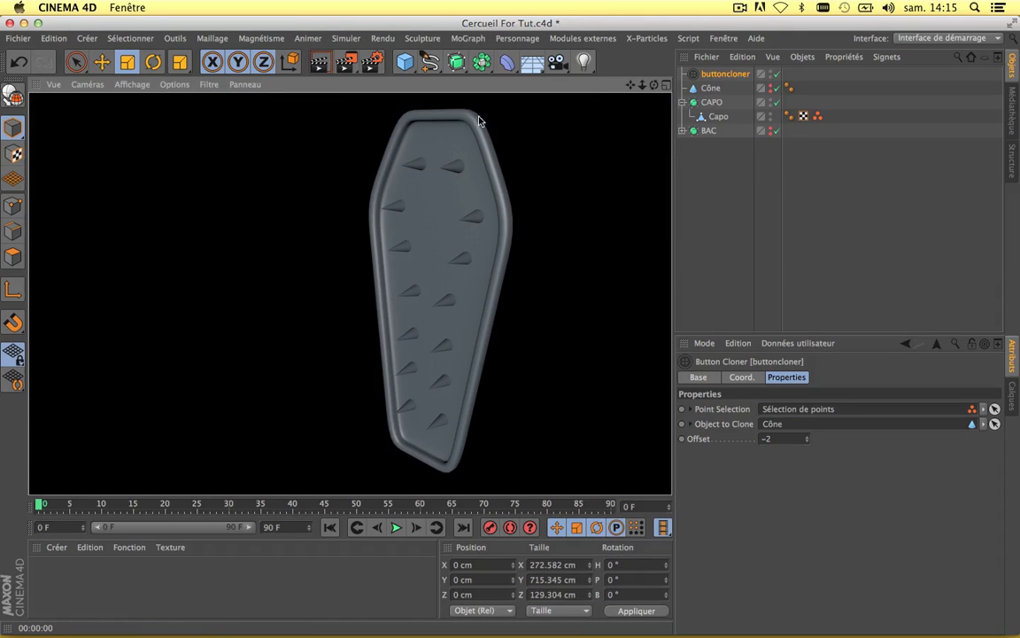
{"action": "left_click", "coordinate": [470, 150]}
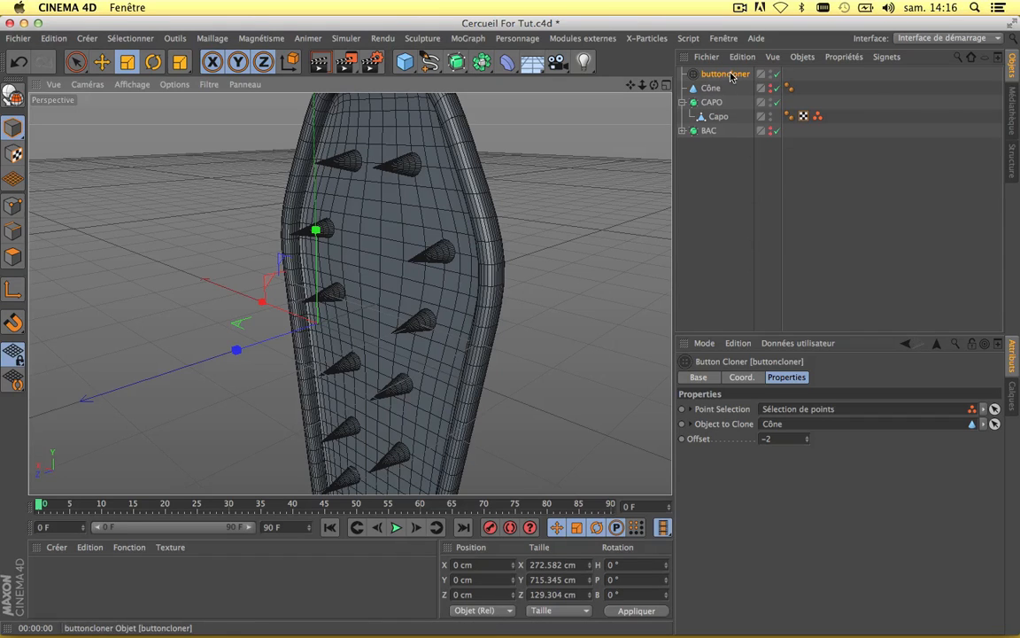
Group buttoncloner, Cône and CAPO with its child Capo under one null object and check the group's contents
{"action": "left_click", "coordinate": [723, 119], "text": "shift"}
{"action": "key", "text": "alt+g"}
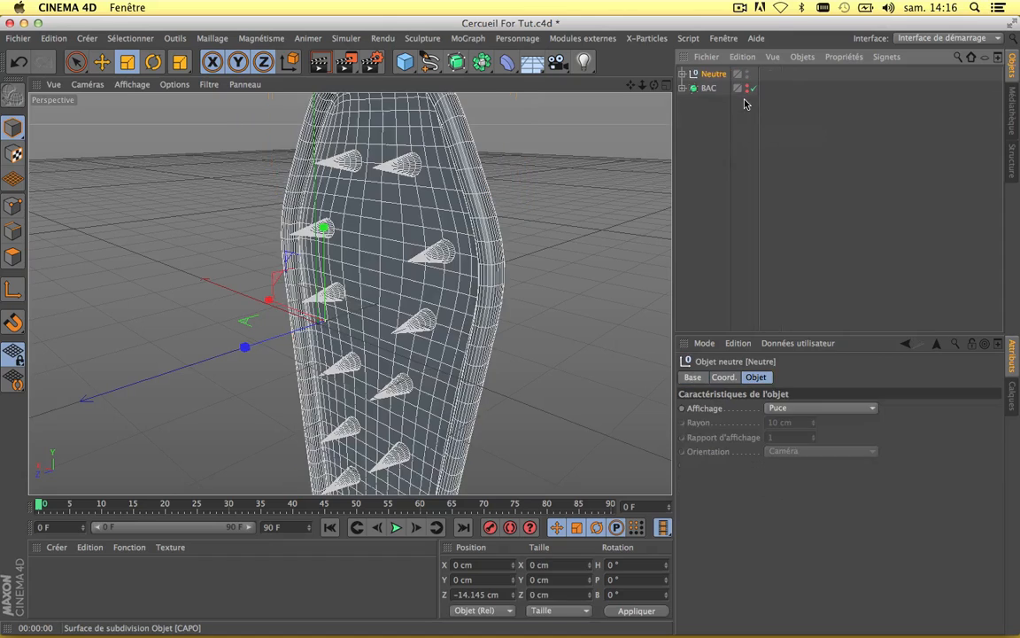
{"action": "left_click", "coordinate": [682, 75]}
{"action": "left_click", "coordinate": [682, 74]}
{"action": "left_click", "coordinate": [682, 74]}
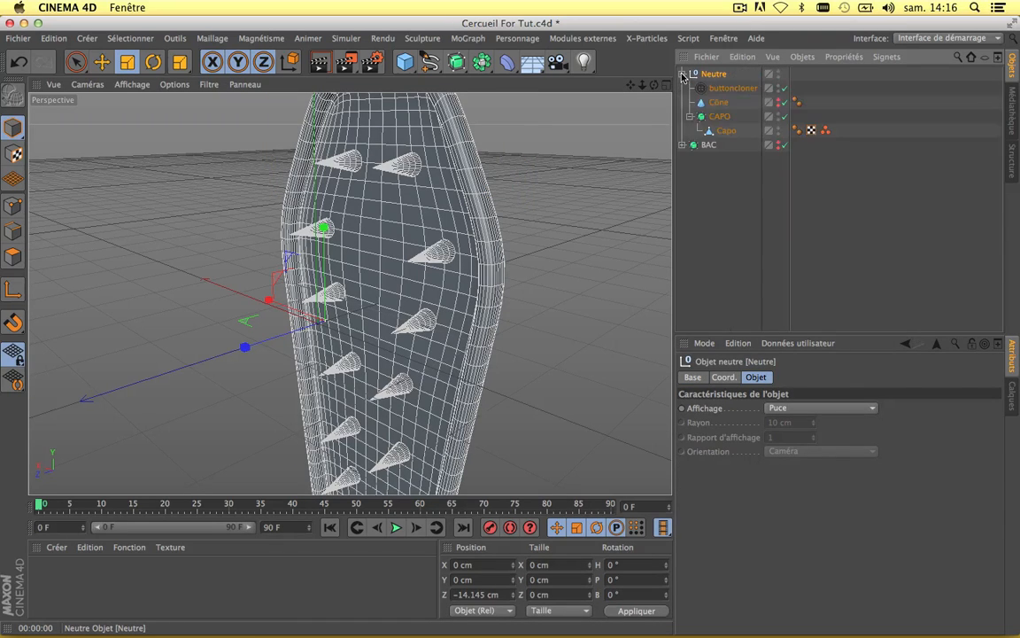
{"action": "left_click", "coordinate": [682, 74]}
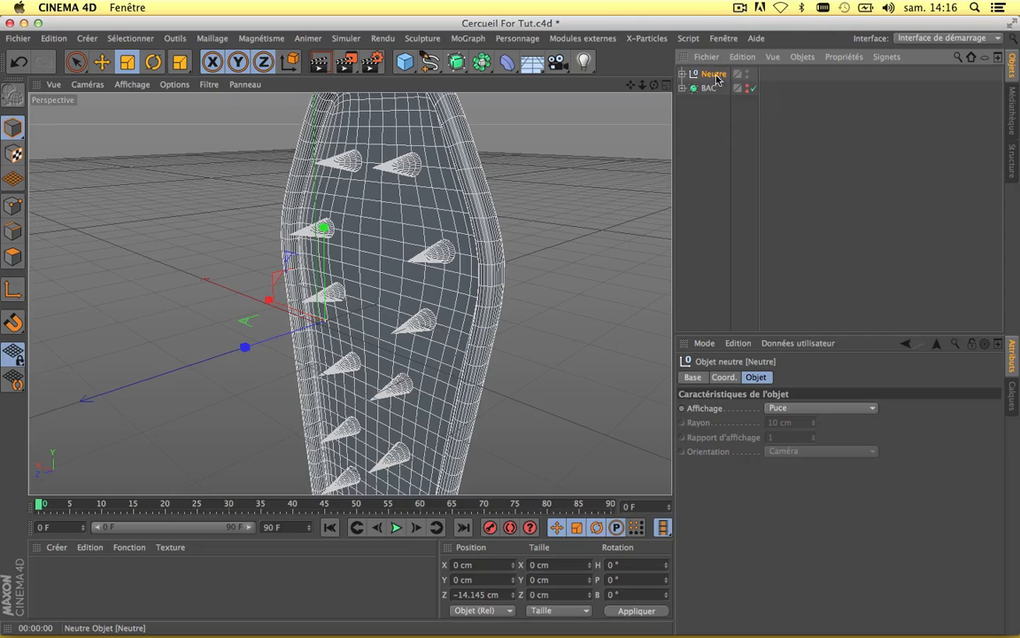
{"action": "left_click", "coordinate": [682, 75]}
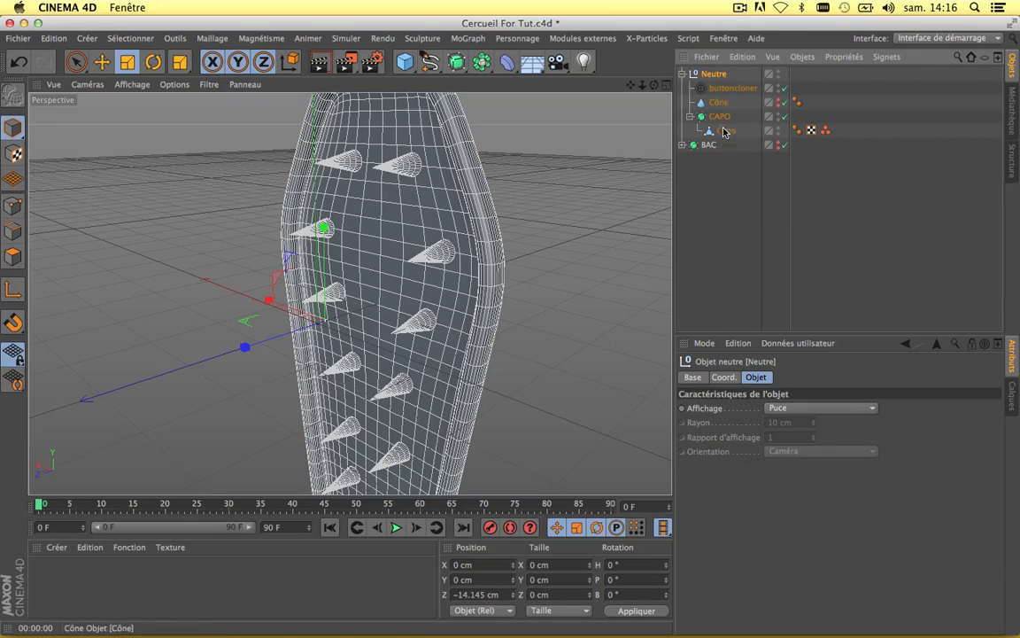
{"action": "left_click", "coordinate": [682, 74]}
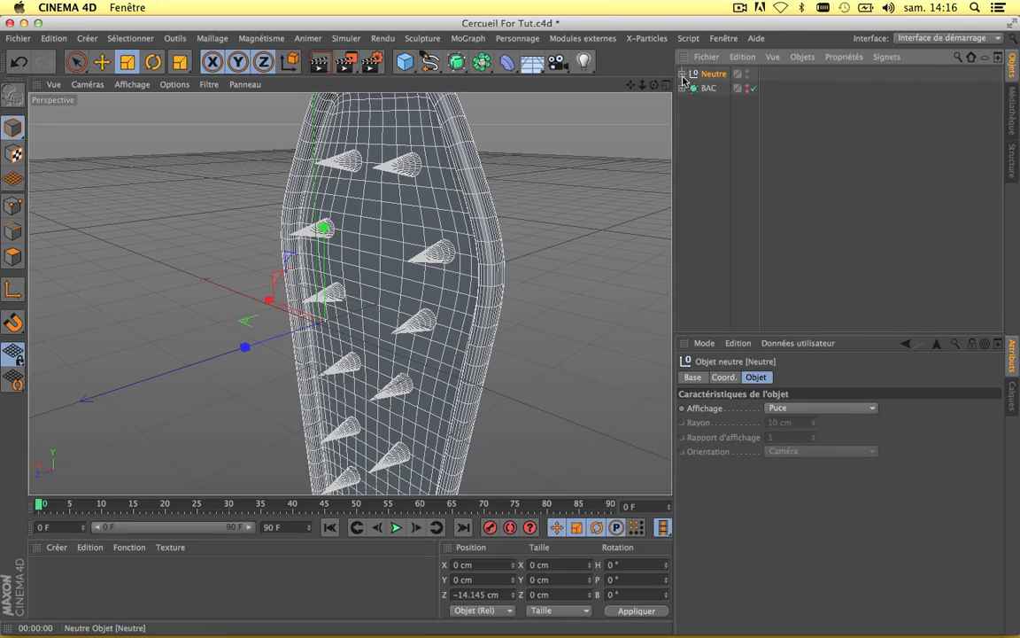
Make BAC visible again and inspect the closed coffin from the lid side
{"action": "left_click", "coordinate": [749, 87]}
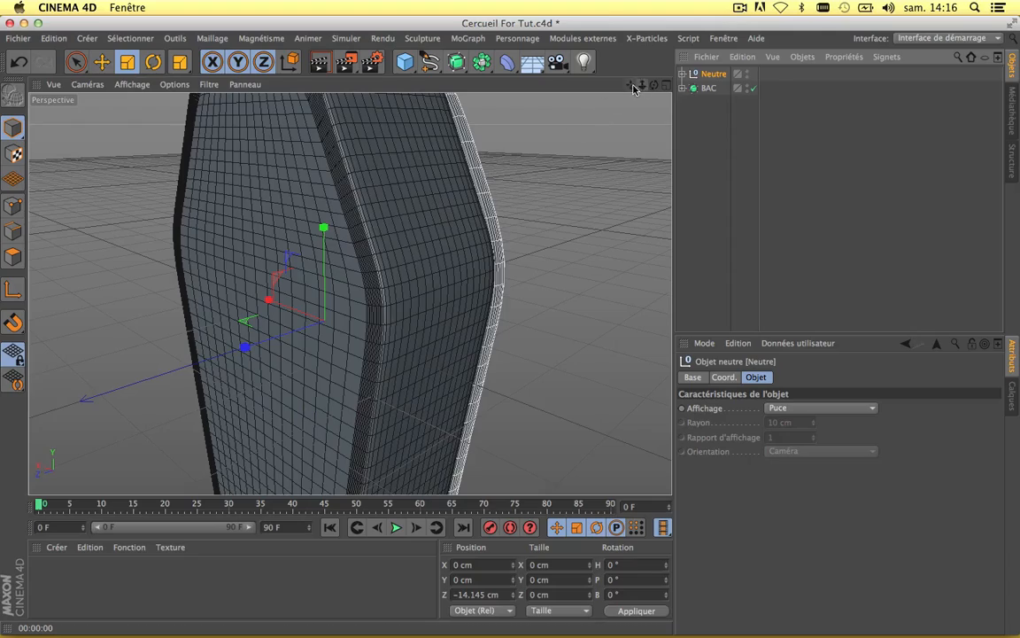
{"action": "left_click_drag", "start_coordinate": [631, 85], "coordinate": [350, 293]}
{"action": "left_click_drag", "start_coordinate": [653, 86], "coordinate": [350, 293]}
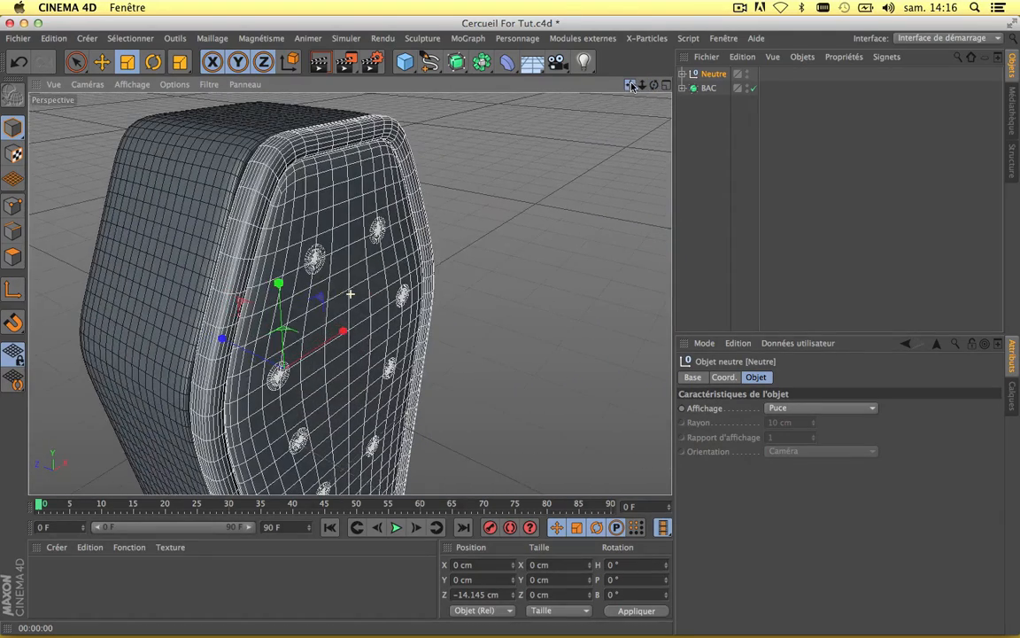
{"action": "left_click_drag", "start_coordinate": [654, 86], "coordinate": [359, 209]}
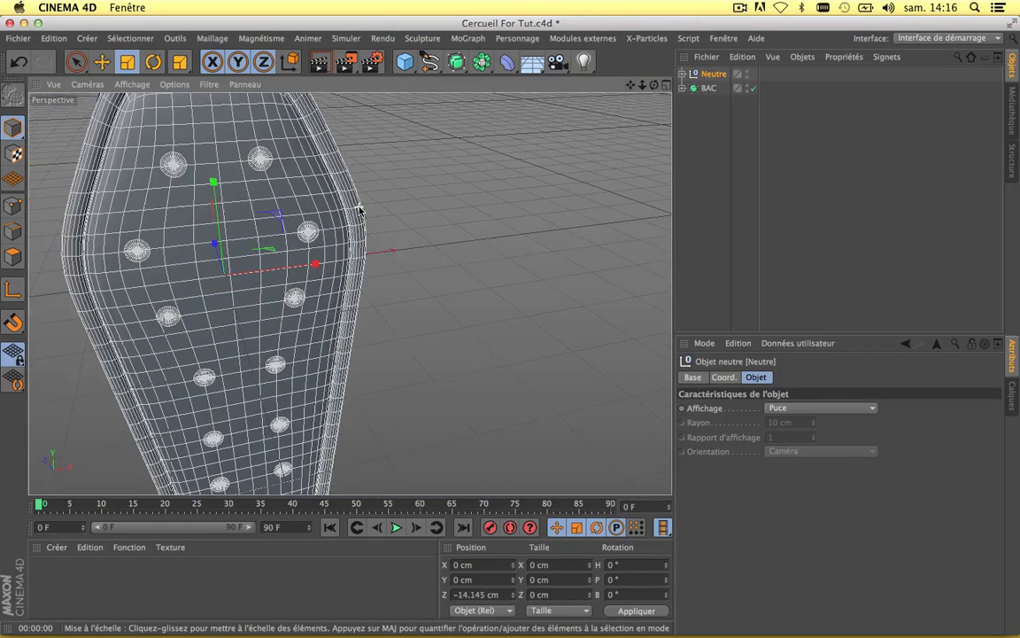
Move only the Neutre group's axis along X to the lid's side edge in the front view, at about 208.7 cm
{"action": "left_click", "coordinate": [666, 84]}
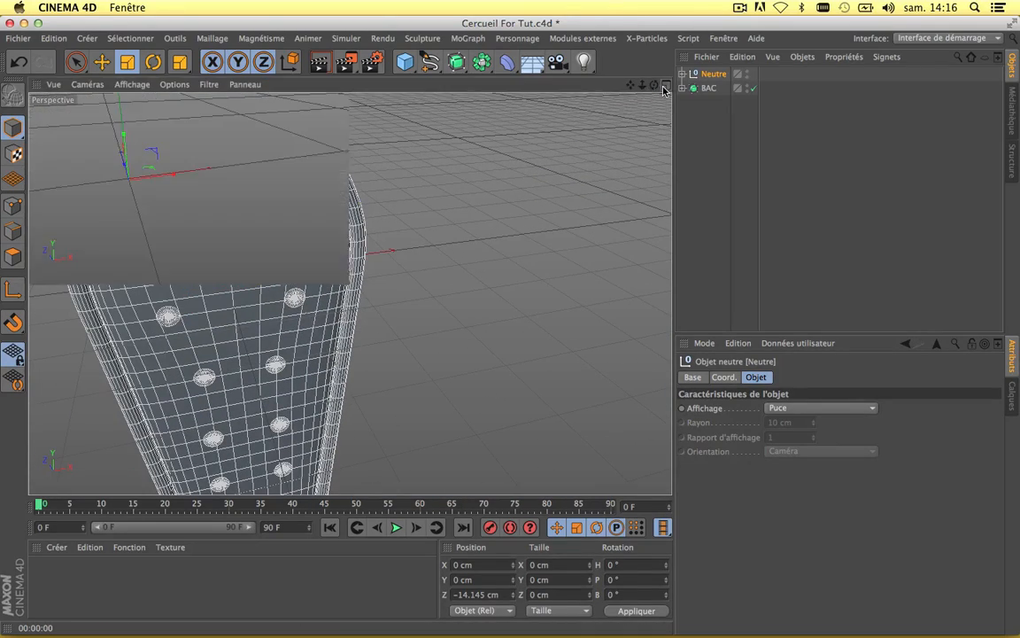
{"action": "left_click", "coordinate": [666, 295]}
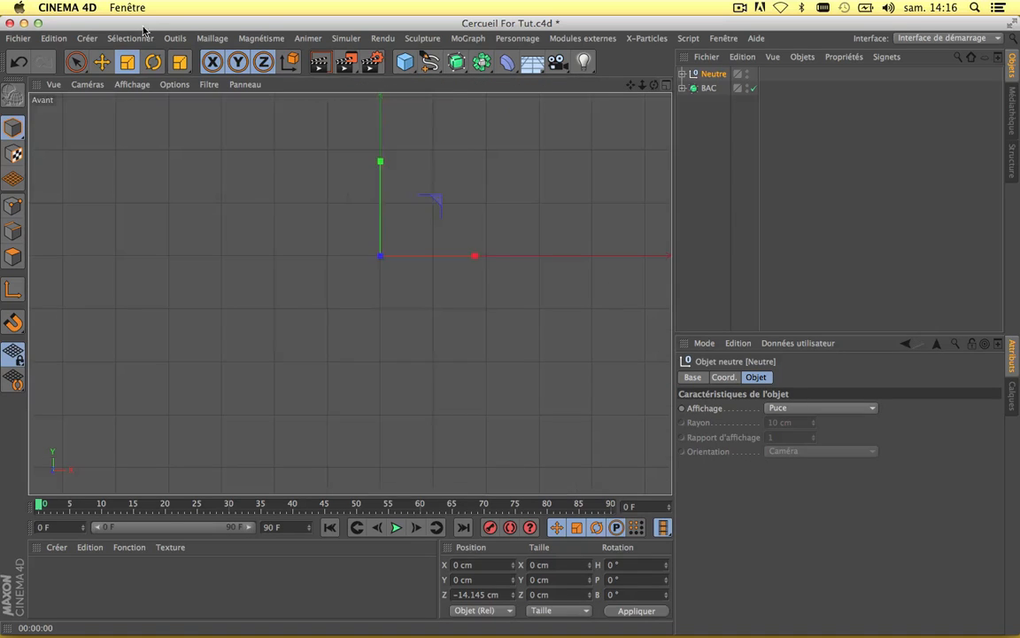
{"action": "left_click", "coordinate": [13, 292]}
{"action": "left_click", "coordinate": [102, 62]}
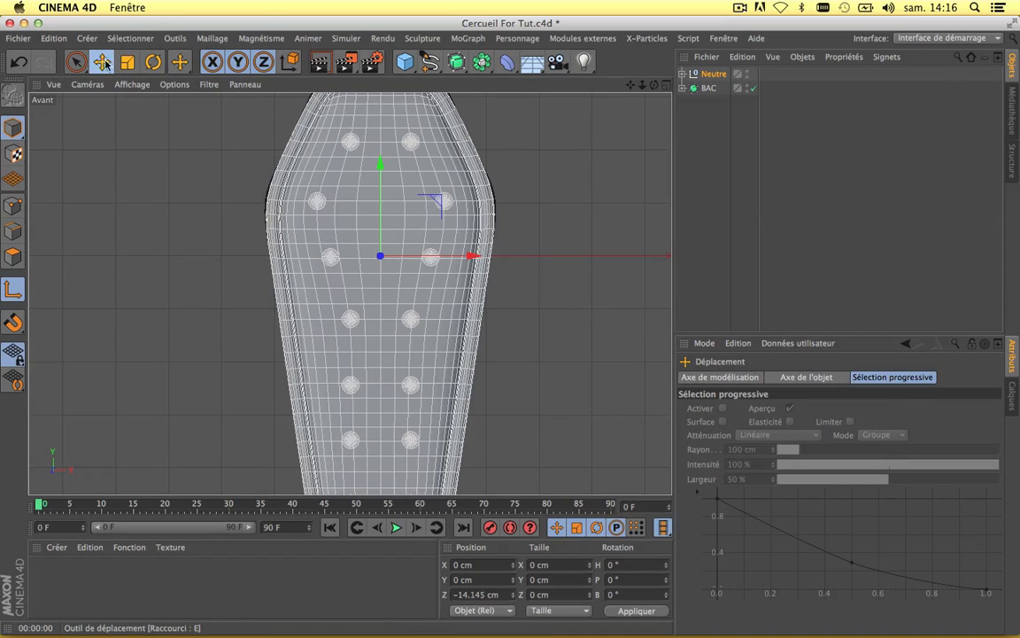
{"action": "left_click_drag", "start_coordinate": [472, 256], "coordinate": [576, 287]}
{"action": "scroll", "coordinate": [491, 246], "scroll_direction": "up", "scroll_amount": 8}
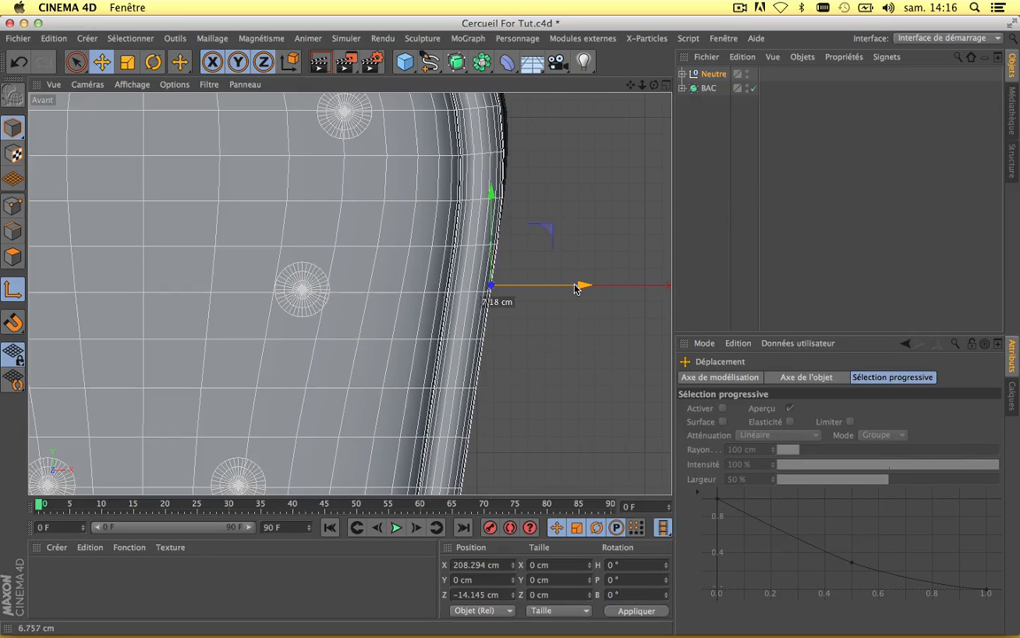
Move the Neutre axis along Z to about -100.4 cm in the side view, where the lid meets BAC
{"action": "left_click", "coordinate": [666, 85]}
{"action": "left_click", "coordinate": [335, 295]}
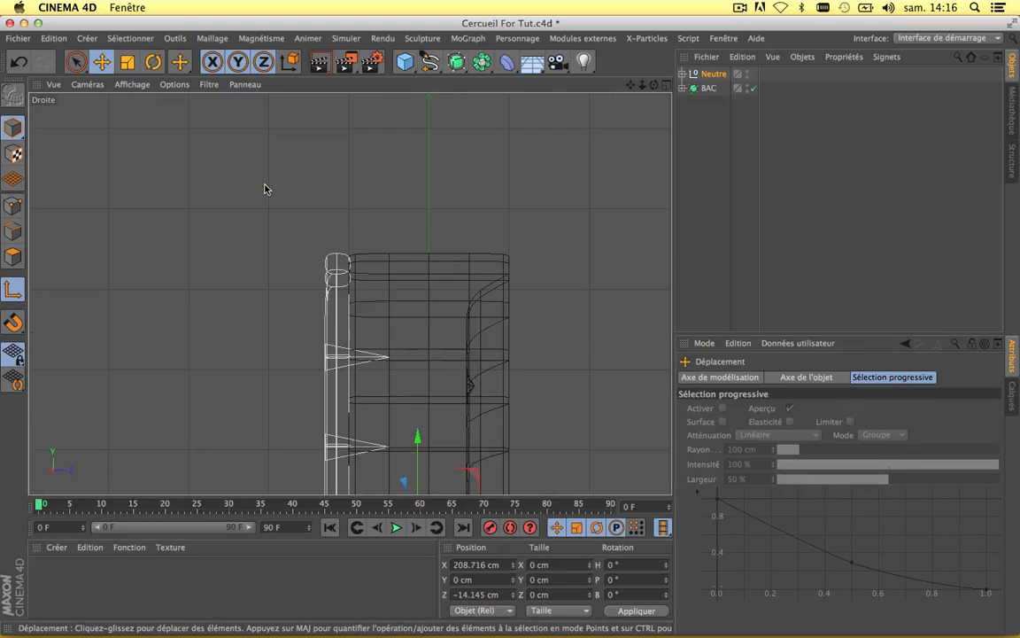
{"action": "scroll", "coordinate": [265, 188], "scroll_direction": "down", "scroll_amount": 7}
{"action": "middle_click_drag", "start_coordinate": [264, 187], "coordinate": [296, 163], "text": "alt"}
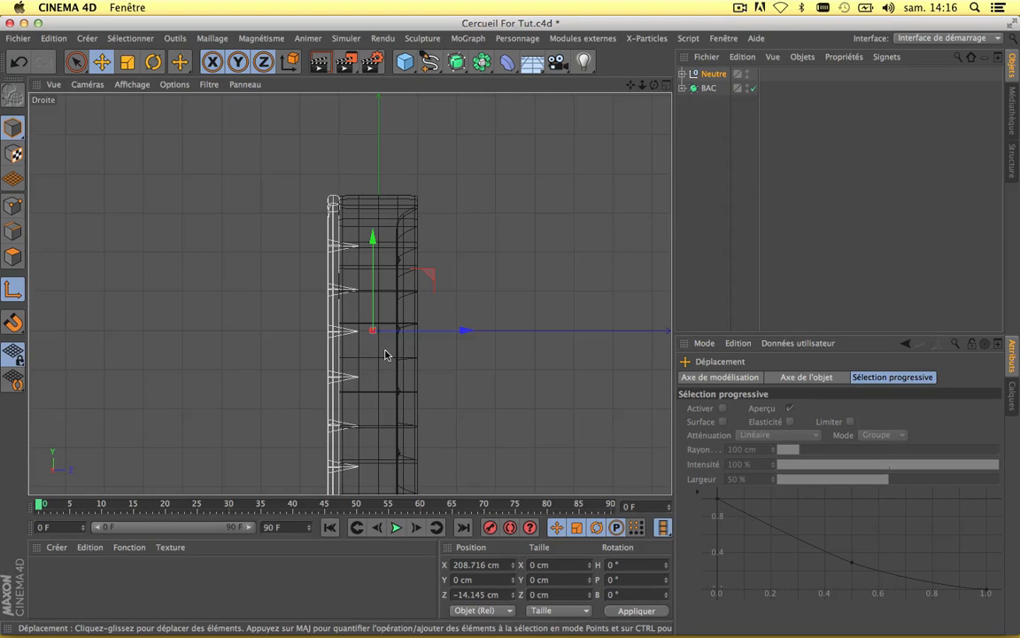
{"action": "scroll", "coordinate": [385, 354], "scroll_direction": "up", "scroll_amount": 8}
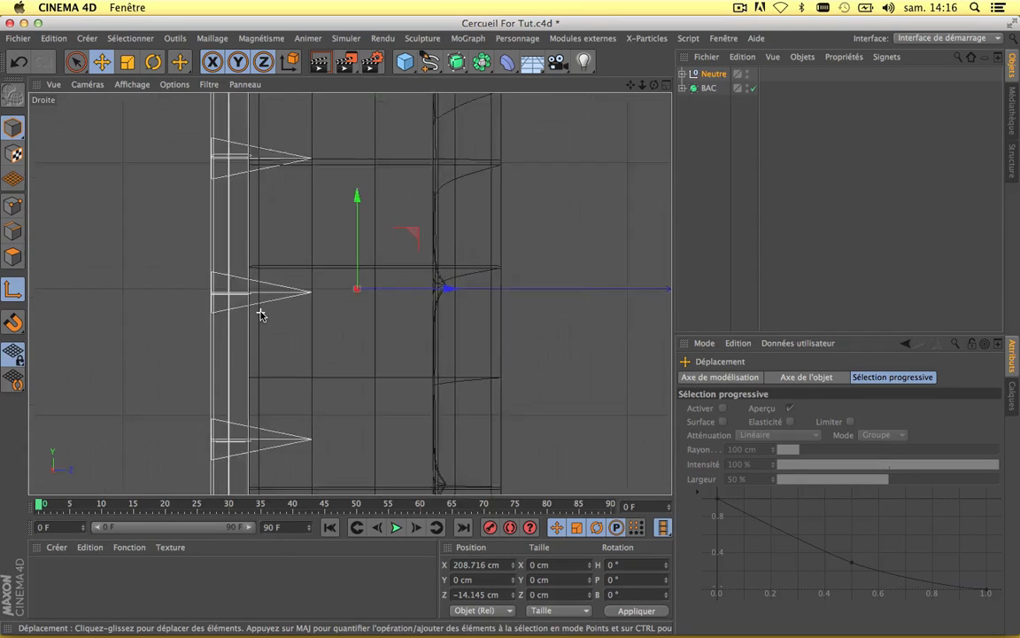
{"action": "right_click_drag", "start_coordinate": [260, 314], "coordinate": [373, 294], "text": "alt"}
{"action": "left_click_drag", "start_coordinate": [485, 280], "coordinate": [337, 282]}
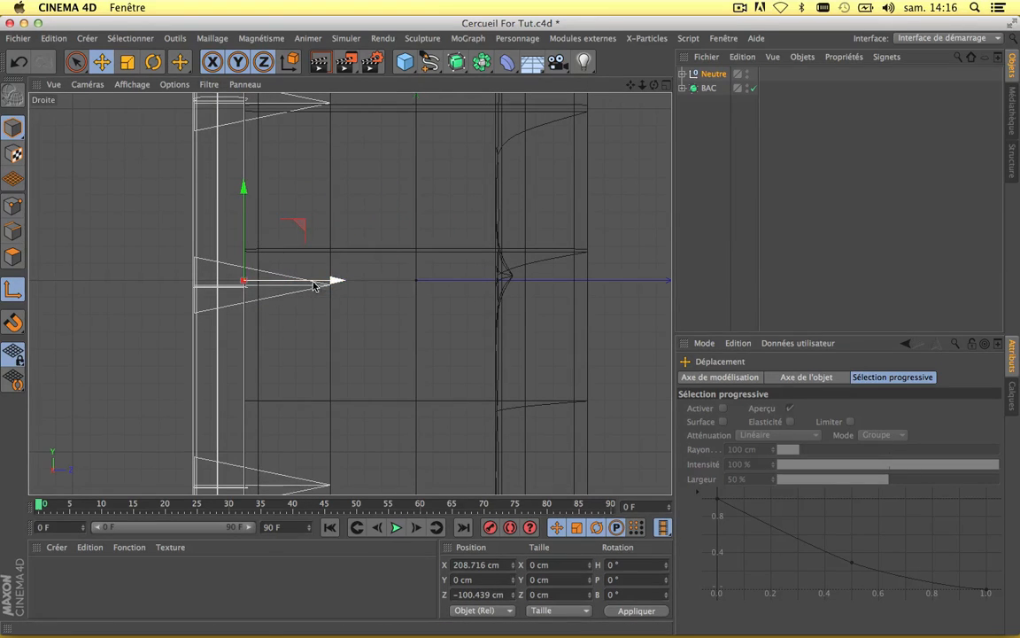
Leave axis editing and try opening the lid by rotating Neutre's heading to about 118° in the perspective view
{"action": "left_click", "coordinate": [668, 85]}
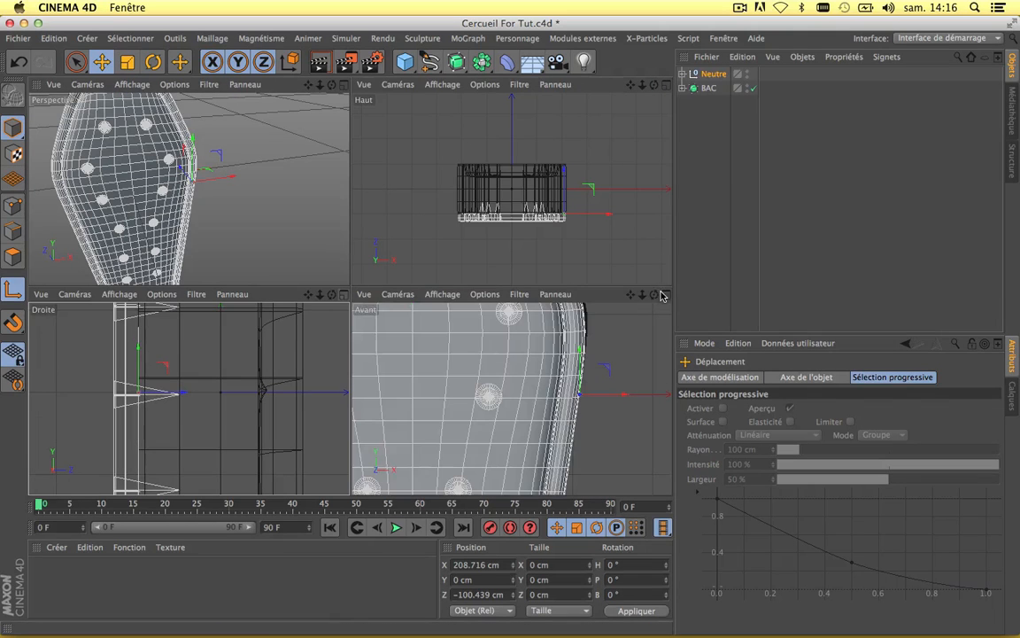
{"action": "left_click", "coordinate": [666, 291]}
{"action": "left_click", "coordinate": [153, 62]}
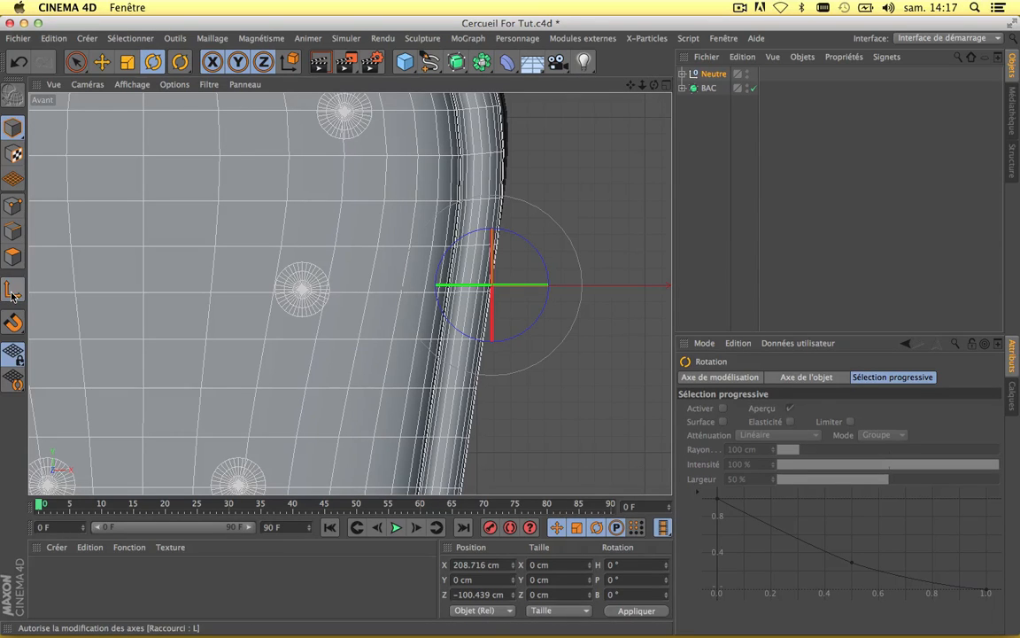
{"action": "key", "text": "F5"}
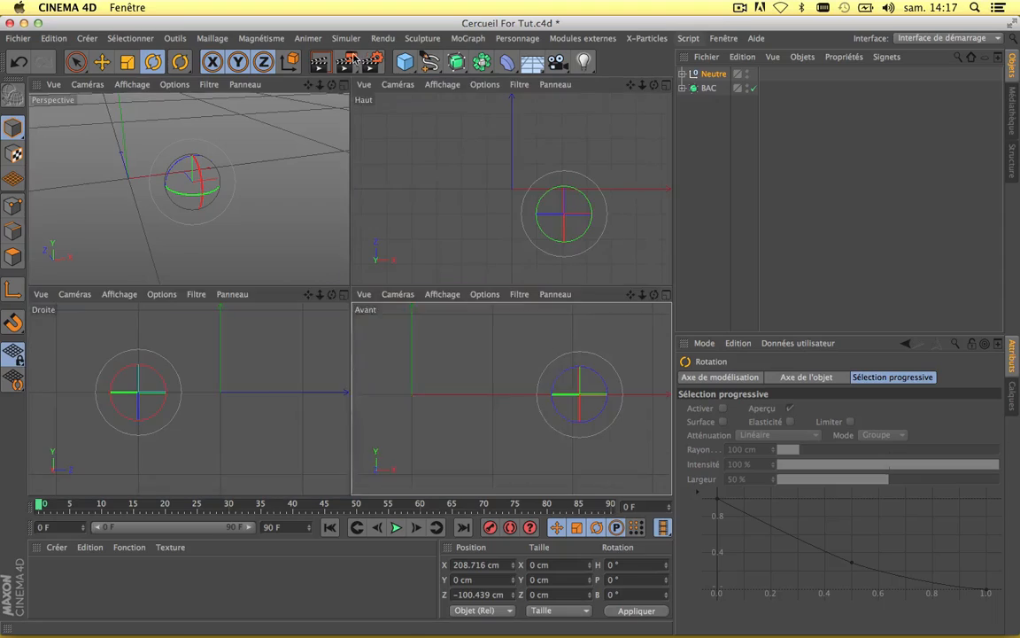
{"action": "left_click", "coordinate": [344, 85]}
{"action": "scroll", "coordinate": [320, 201], "scroll_direction": "down", "scroll_amount": 5}
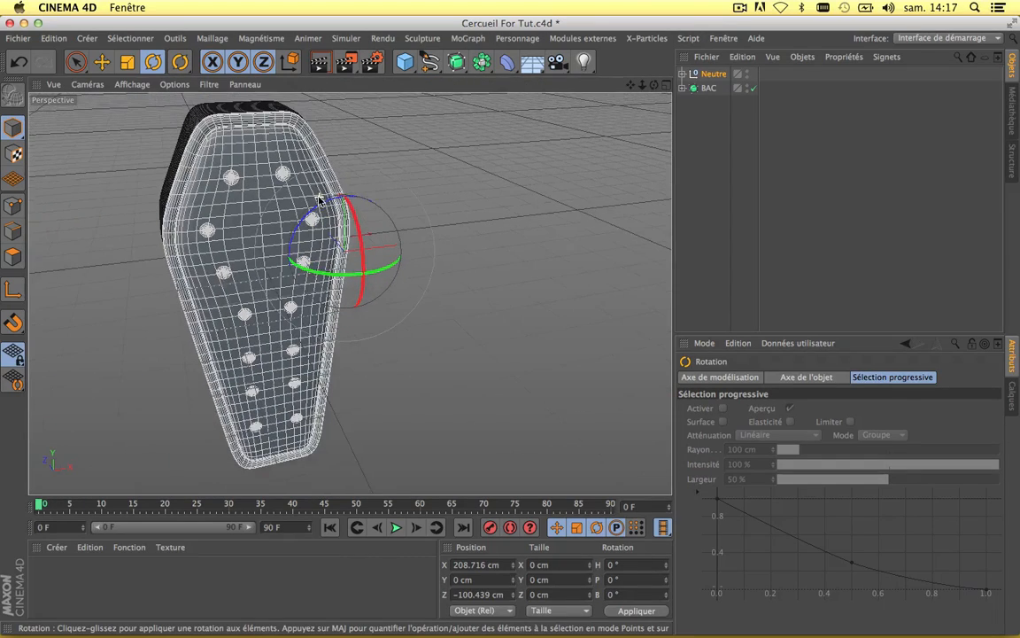
{"action": "left_click_drag", "start_coordinate": [342, 278], "coordinate": [500, 228]}
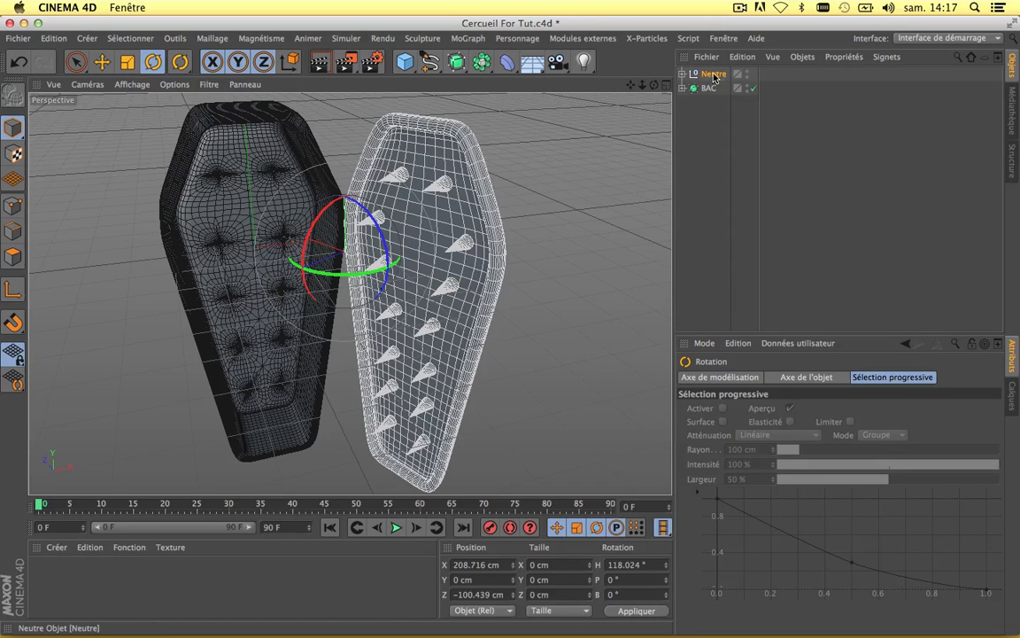
Check how the opened lid meets BAC along the hinge edge, and undo the lid rotation
{"action": "left_click", "coordinate": [683, 74]}
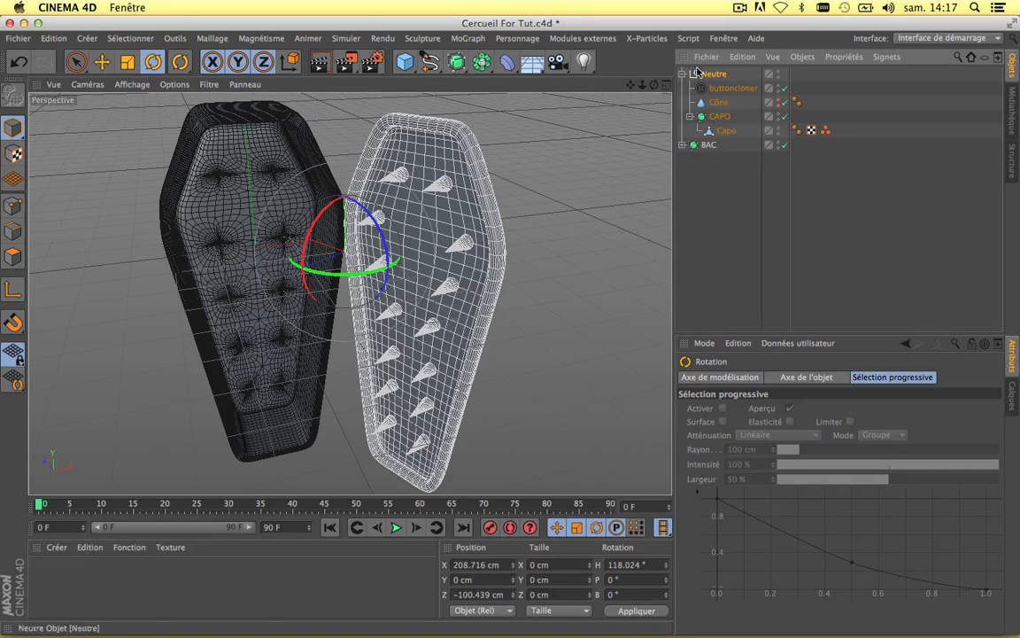
{"action": "left_click", "coordinate": [695, 73]}
{"action": "scroll", "coordinate": [354, 207], "scroll_direction": "up", "scroll_amount": 5}
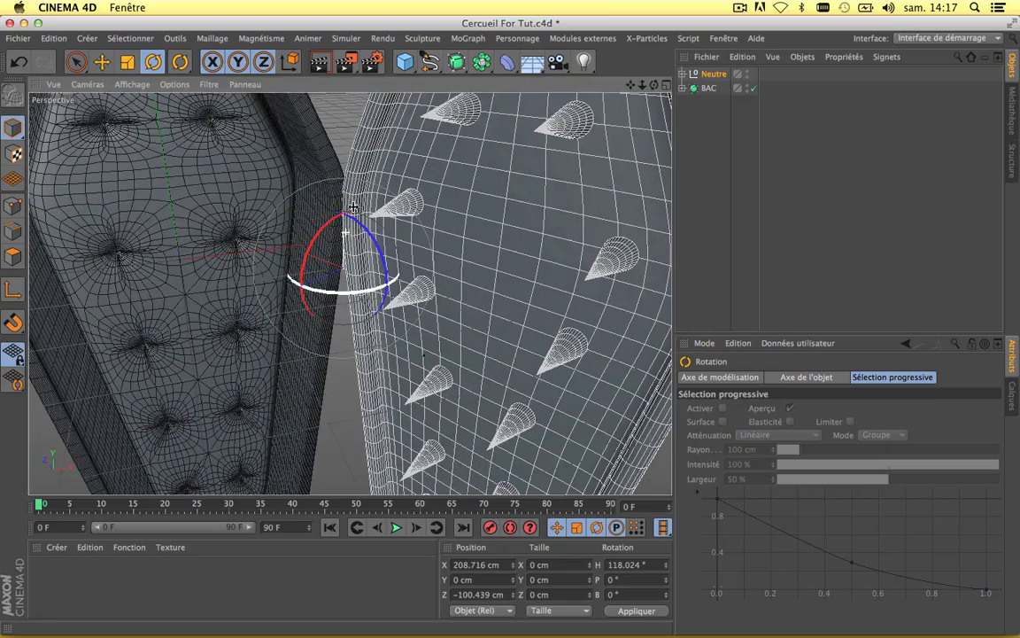
{"action": "scroll", "coordinate": [343, 195], "scroll_direction": "down", "scroll_amount": 6}
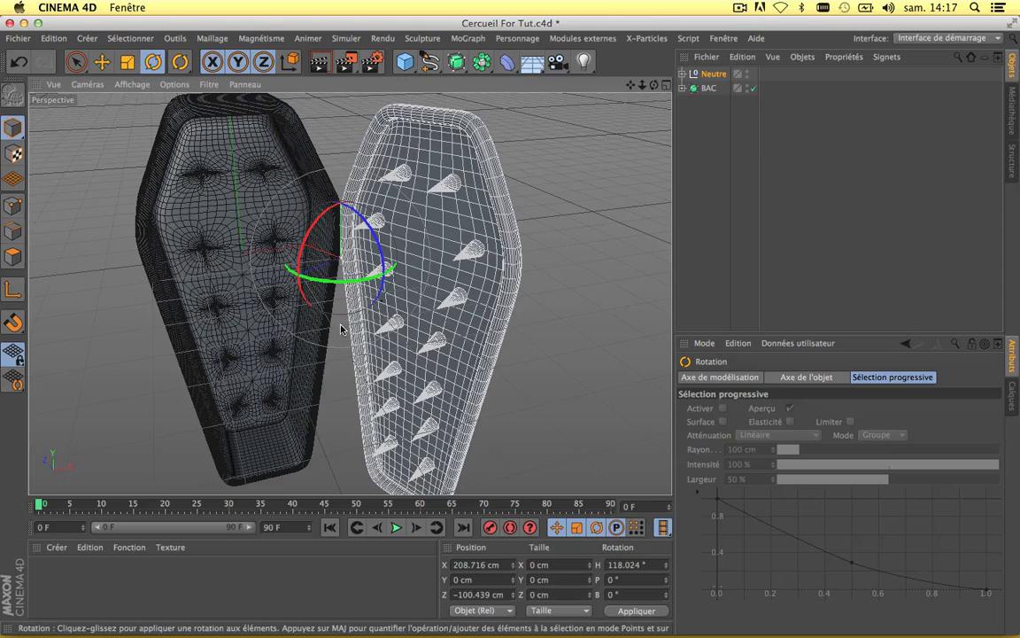
{"action": "key", "text": "super+z"}
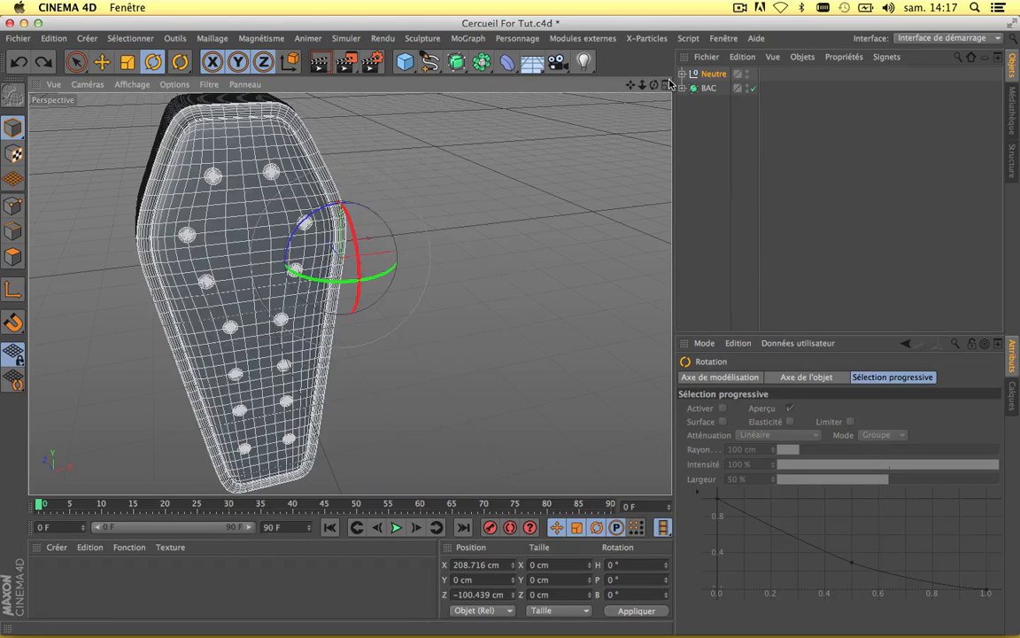
Rotate only Neutre's axis in the front view to a bank of about 7.9°, aligned with the lid's slanted edge
{"action": "left_click", "coordinate": [666, 85]}
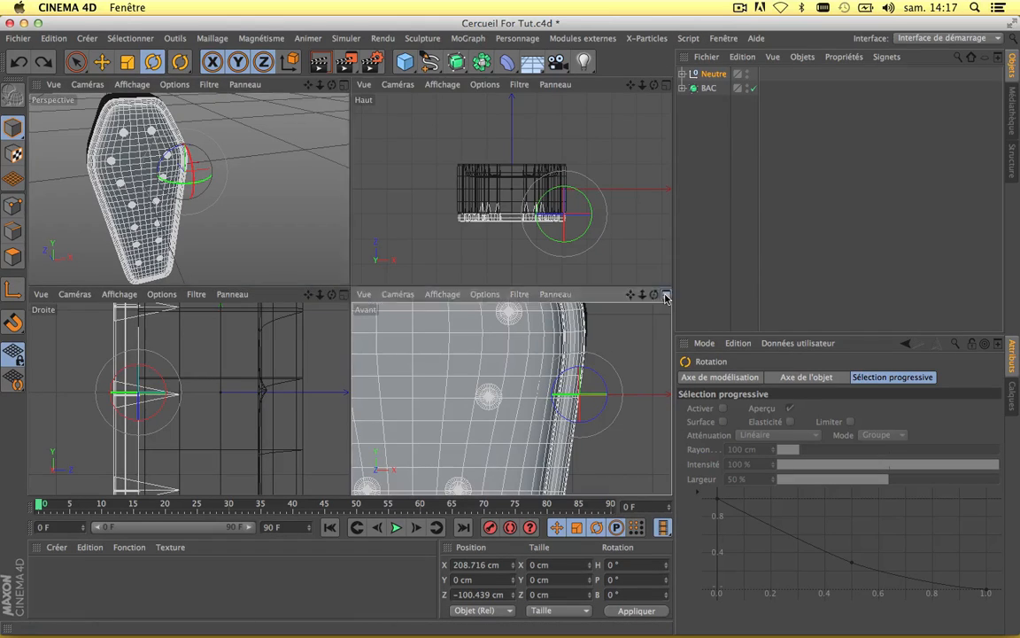
{"action": "middle_click", "coordinate": [567, 341]}
{"action": "scroll", "coordinate": [501, 363], "scroll_direction": "up", "scroll_amount": 5}
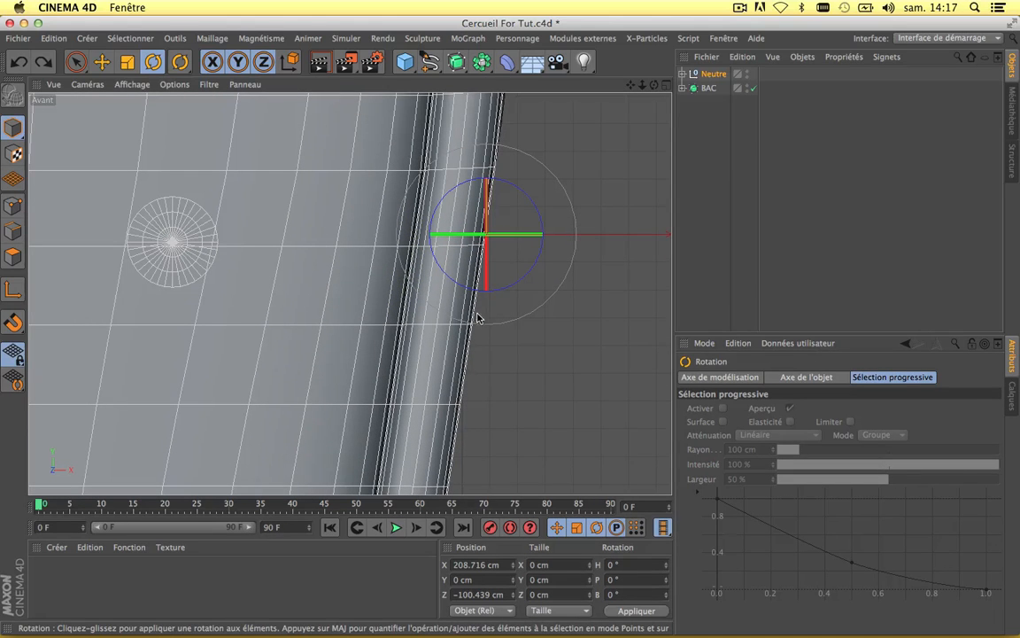
{"action": "left_click", "coordinate": [14, 290]}
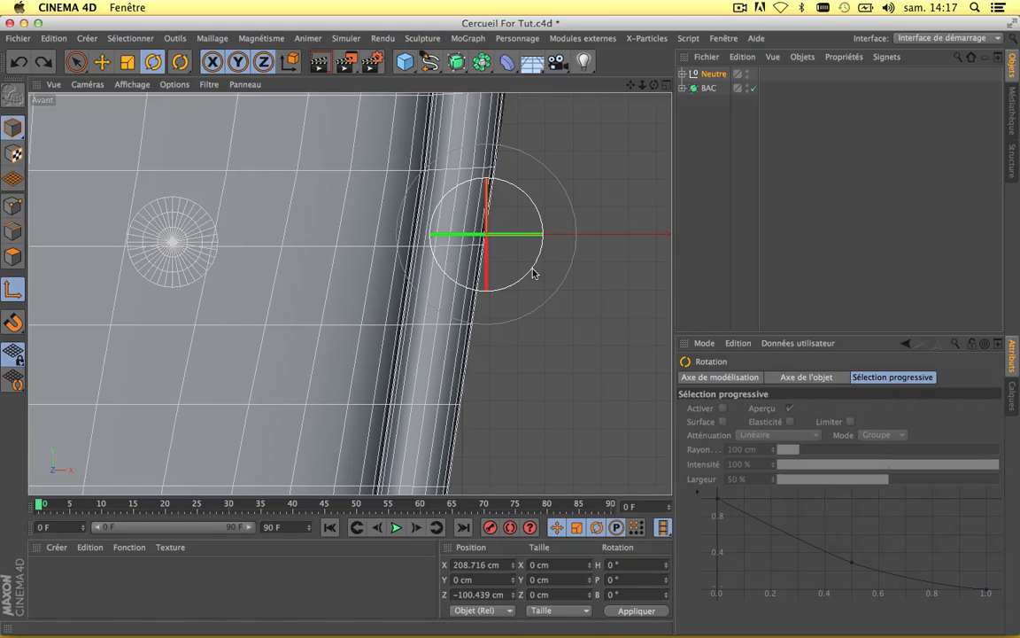
{"action": "left_click_drag", "start_coordinate": [532, 273], "coordinate": [530, 280]}
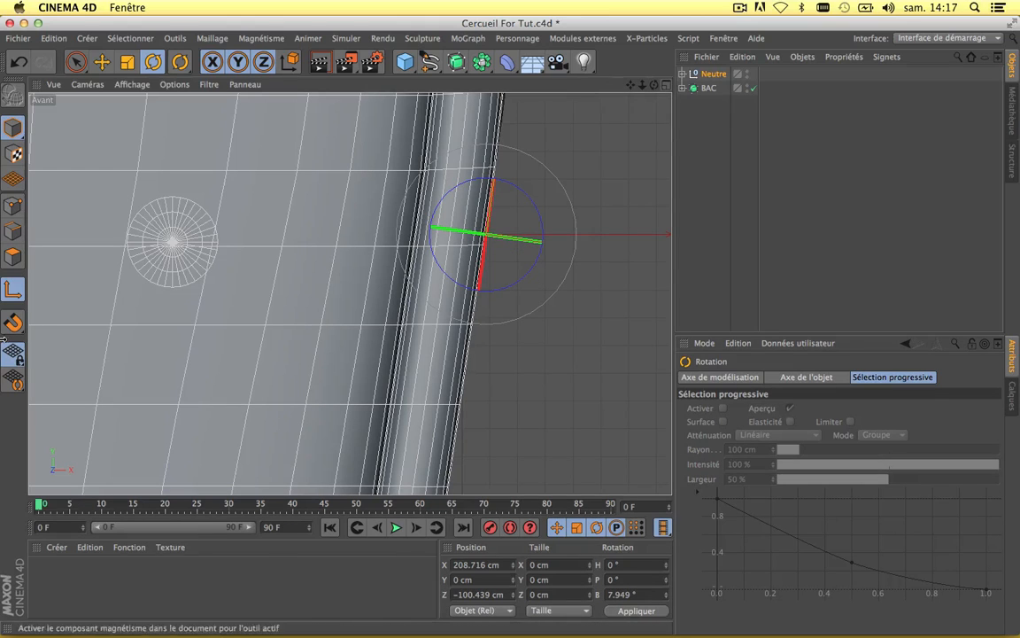
Leave axis editing and swing the lid open around its slanted edge, to a heading of about 127°
{"action": "left_click", "coordinate": [666, 86]}
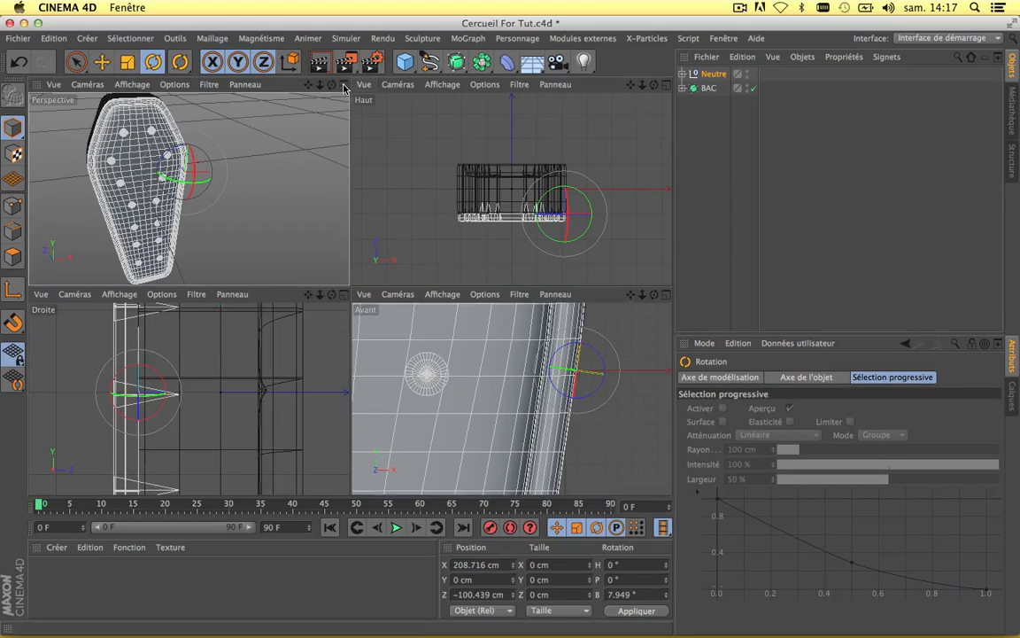
{"action": "left_click", "coordinate": [344, 84]}
{"action": "left_click_drag", "start_coordinate": [319, 288], "coordinate": [522, 289]}
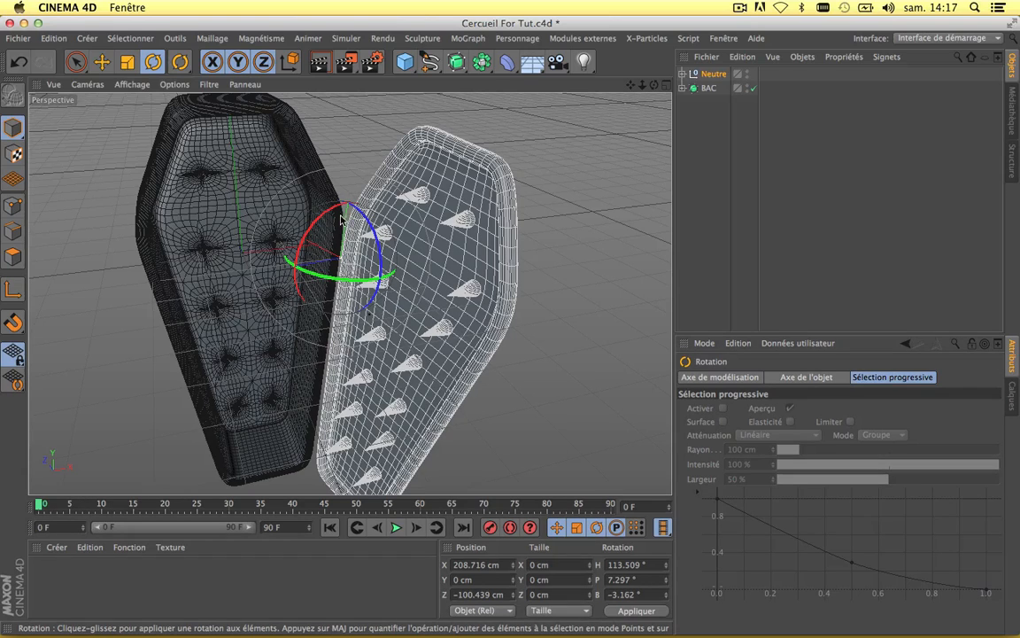
{"action": "left_click_drag", "start_coordinate": [369, 278], "coordinate": [391, 282]}
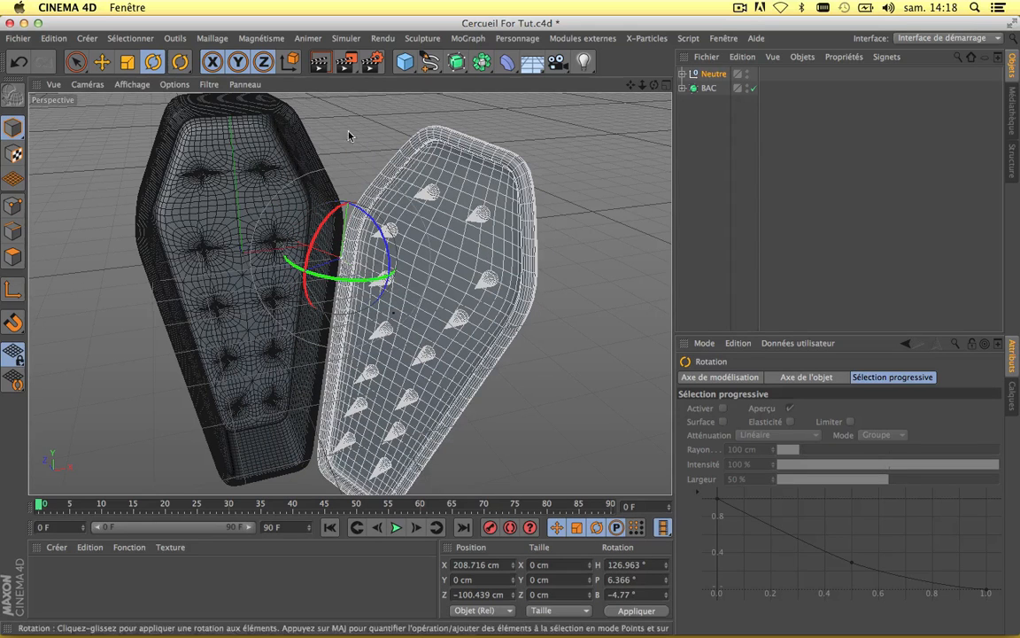
Render a preview of the open coffin in the viewport and examine the model from a lower angle
{"action": "left_click", "coordinate": [320, 61]}
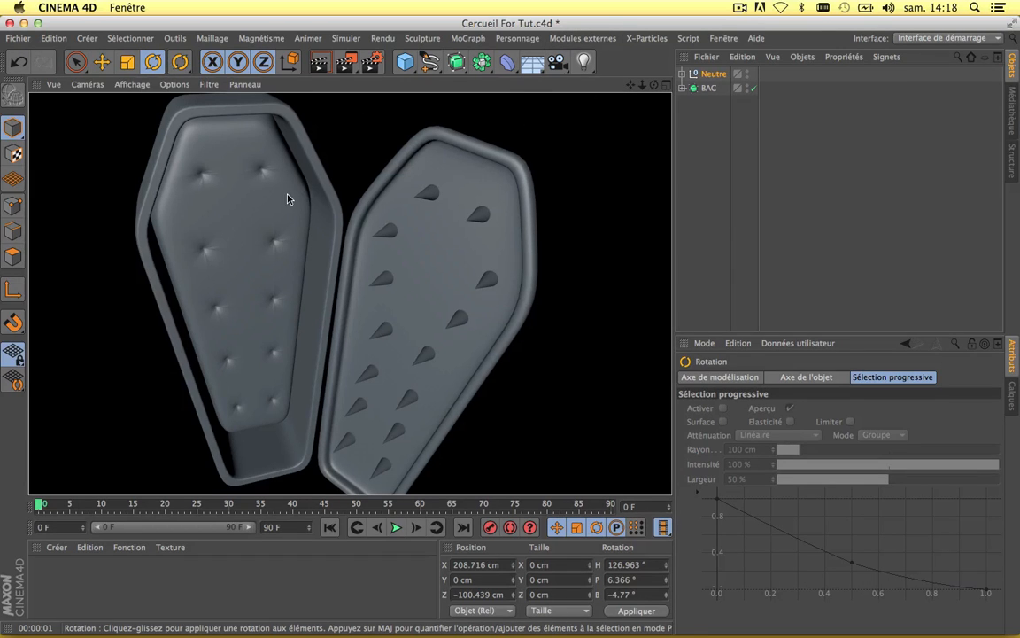
{"action": "left_click_drag", "start_coordinate": [630, 85], "coordinate": [630, 122]}
{"action": "scroll", "coordinate": [389, 282], "scroll_direction": "down", "scroll_amount": 3}
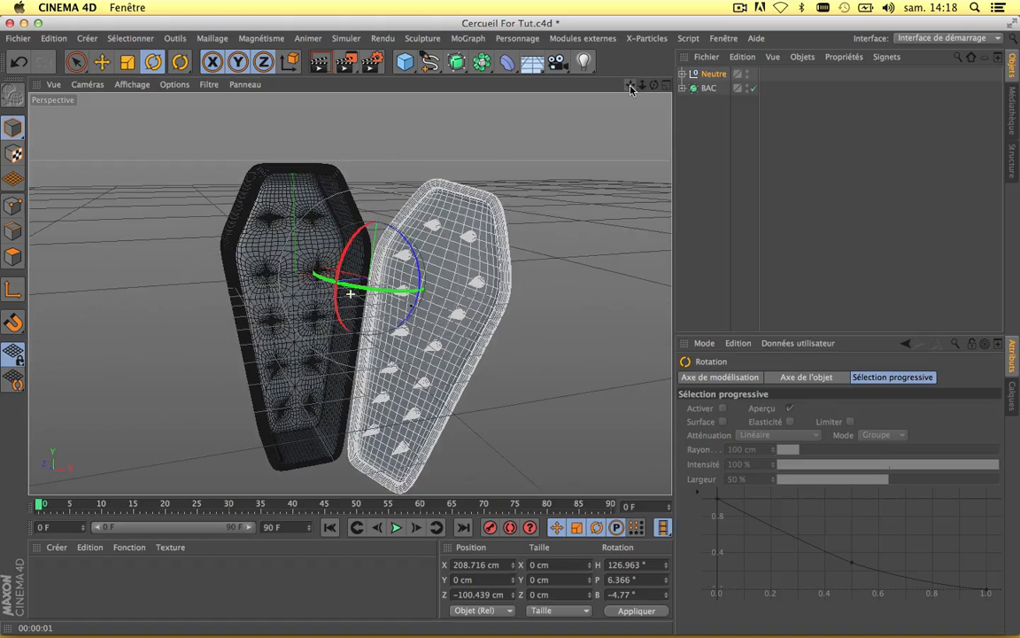
{"action": "scroll", "coordinate": [396, 320], "scroll_direction": "down", "scroll_amount": 5}
{"action": "scroll", "coordinate": [397, 319], "scroll_direction": "up", "scroll_amount": 5}
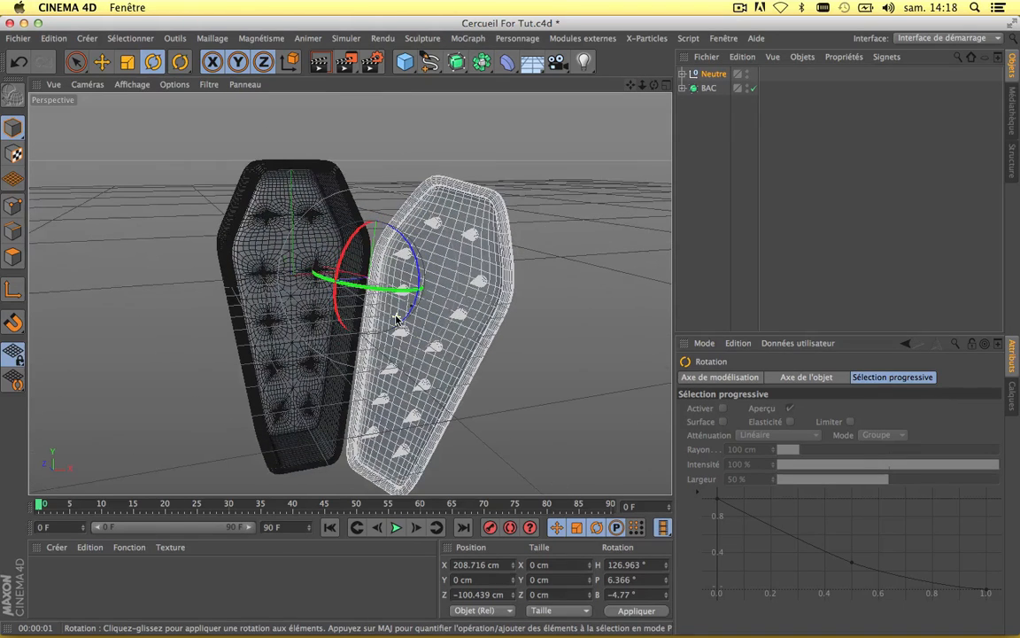